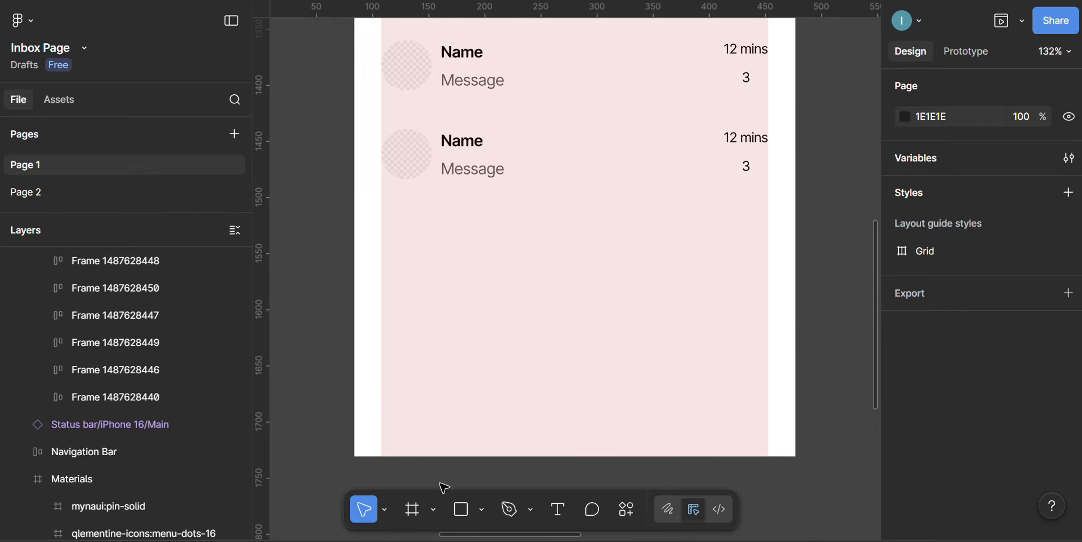
Step: Draw a frame about 74 × 46 below the last message row and set its corner radius to 10
{"action": "left_click", "coordinate": [409, 511]}
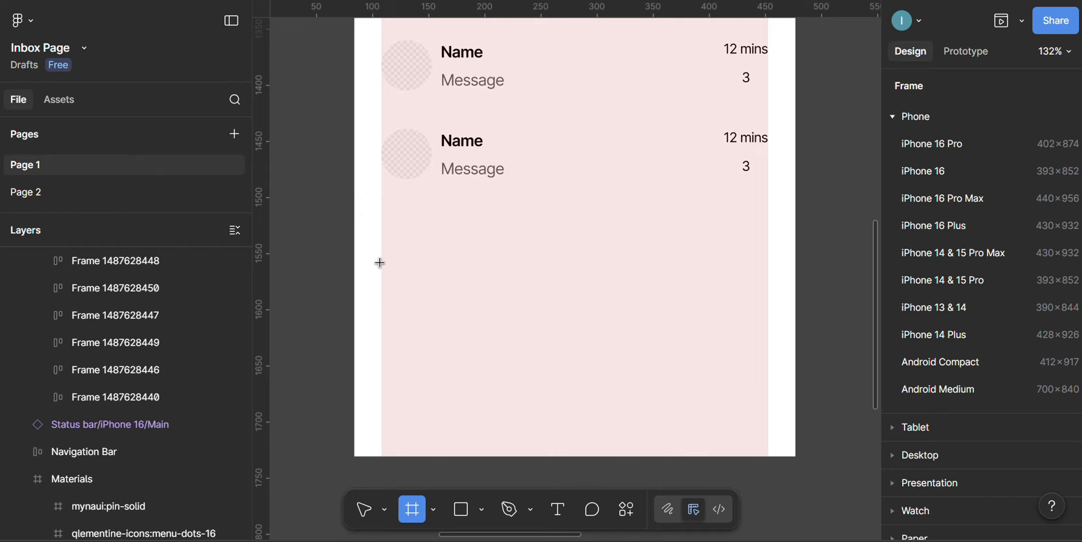
{"action": "left_click_drag", "start_coordinate": [384, 265], "coordinate": [467, 316]}
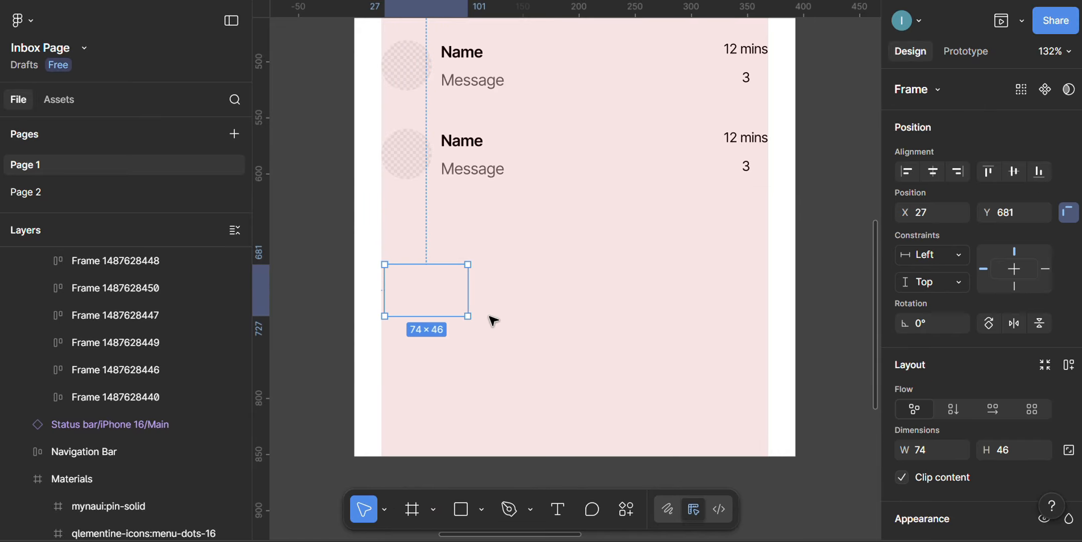
{"action": "scroll", "coordinate": [1022, 450], "scroll_direction": "down", "scroll_amount": 3}
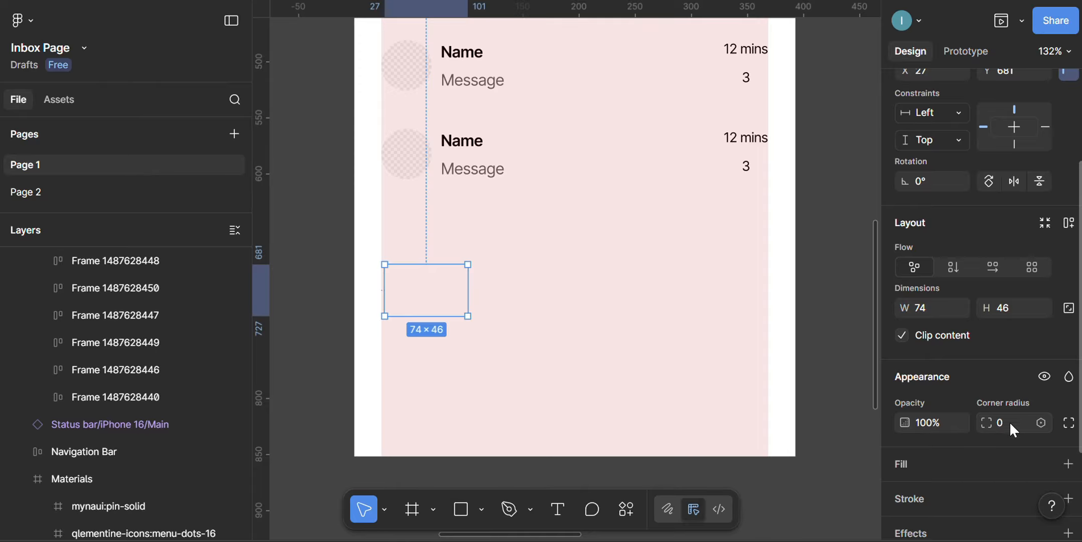
{"action": "left_click", "coordinate": [1010, 424]}
{"action": "type", "text": "10"}
{"action": "key", "text": "Return"}
Step: Give the new rounded frame an image fill as a picture placeholder
{"action": "left_click", "coordinate": [966, 468]}
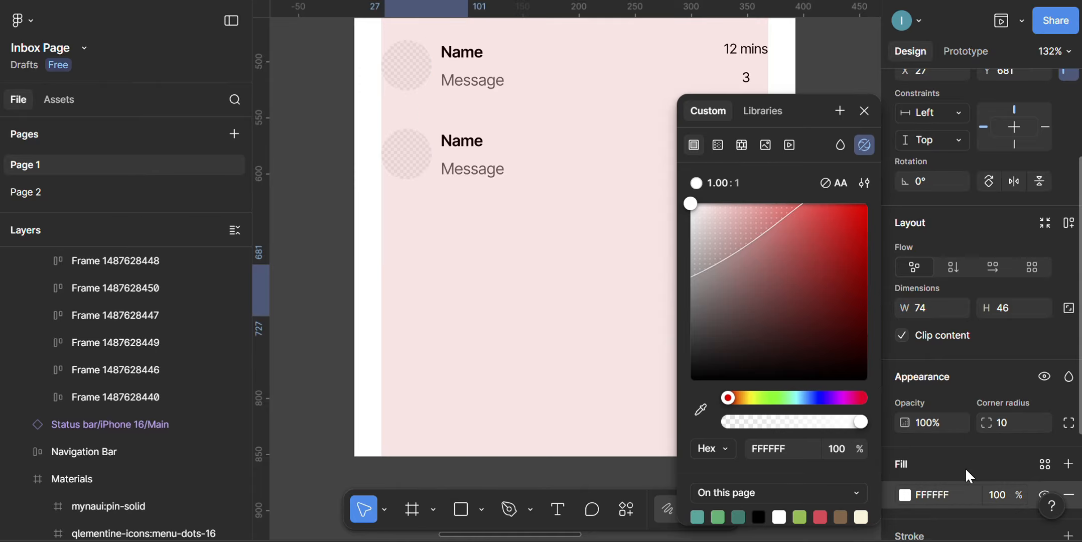
{"action": "left_click", "coordinate": [766, 146]}
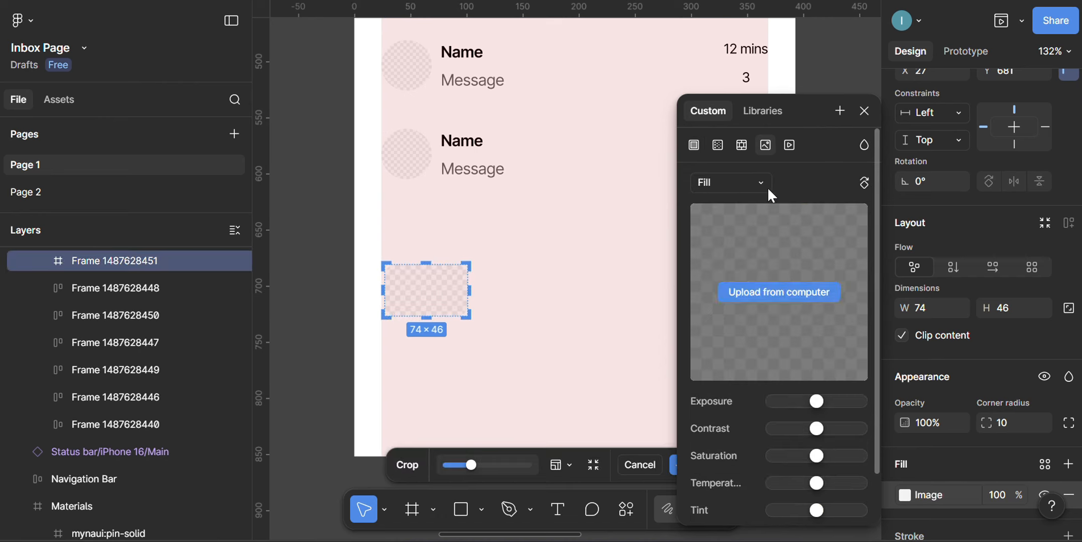
{"action": "left_click", "coordinate": [865, 109]}
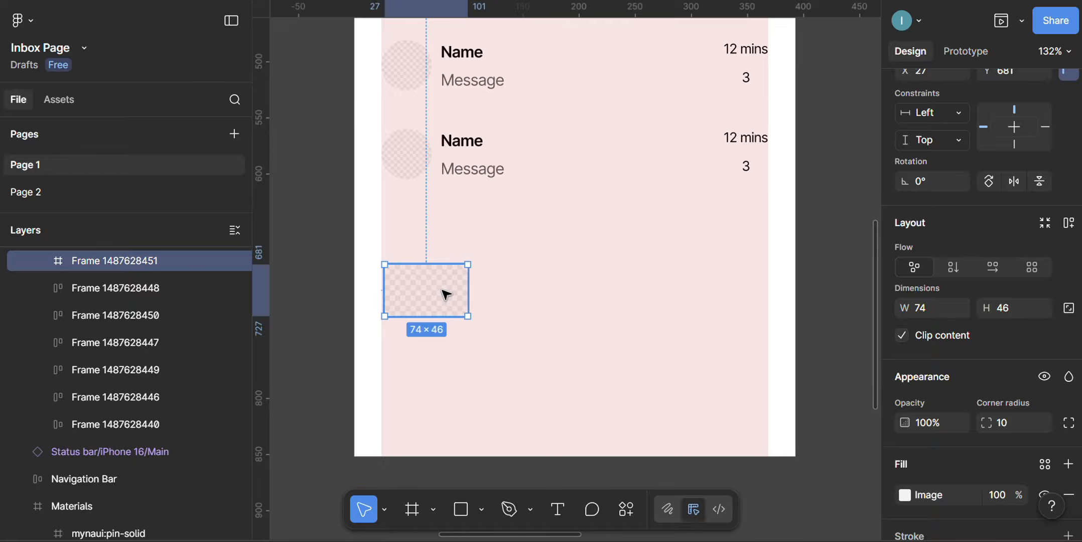
{"action": "left_click", "coordinate": [441, 352]}
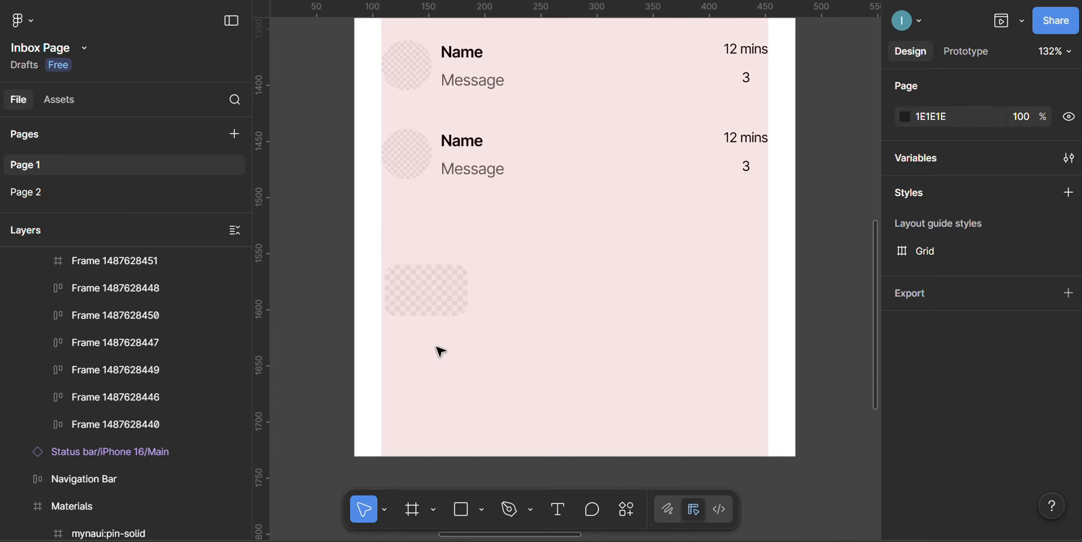
Step: Add the text "Name" just below the image placeholder
{"action": "key", "text": "t"}
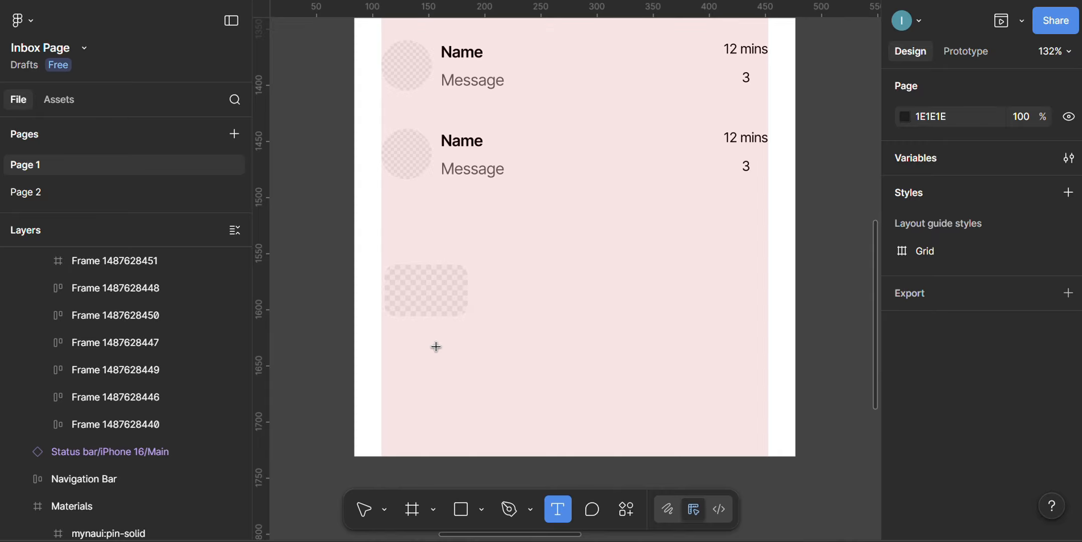
{"action": "left_click", "coordinate": [398, 340]}
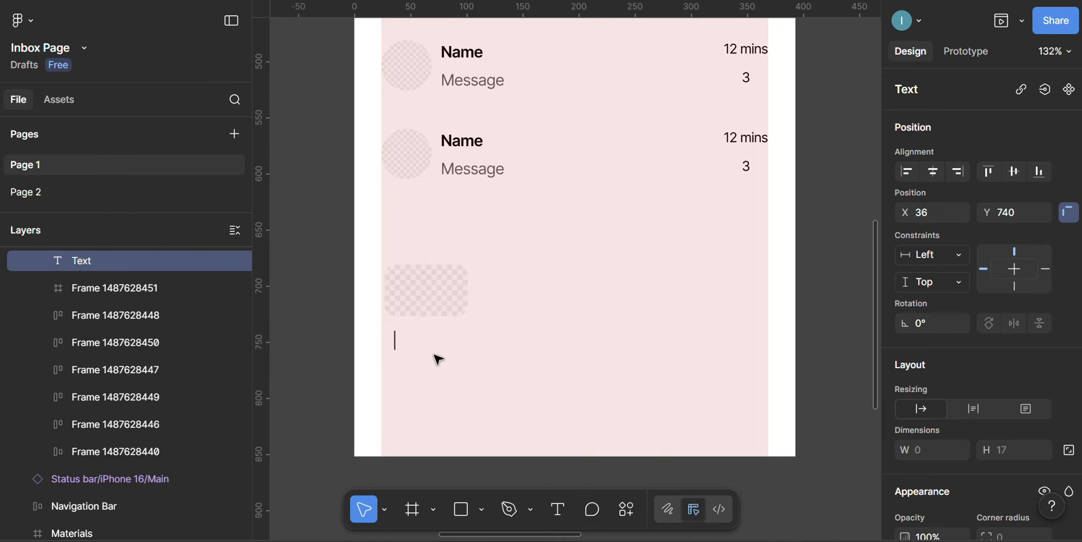
{"action": "type", "text": "Nam"}
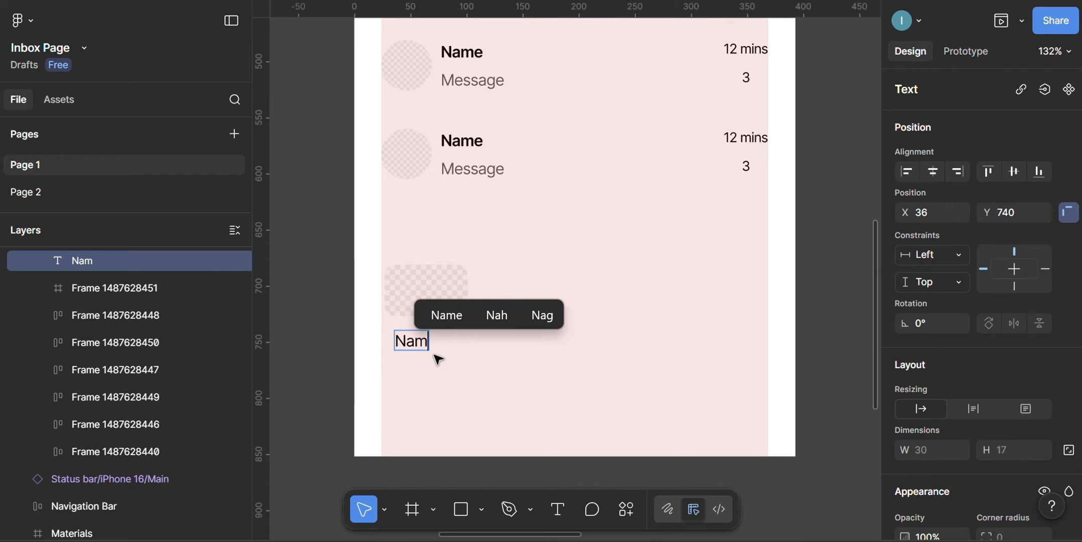
{"action": "type", "text": "e"}
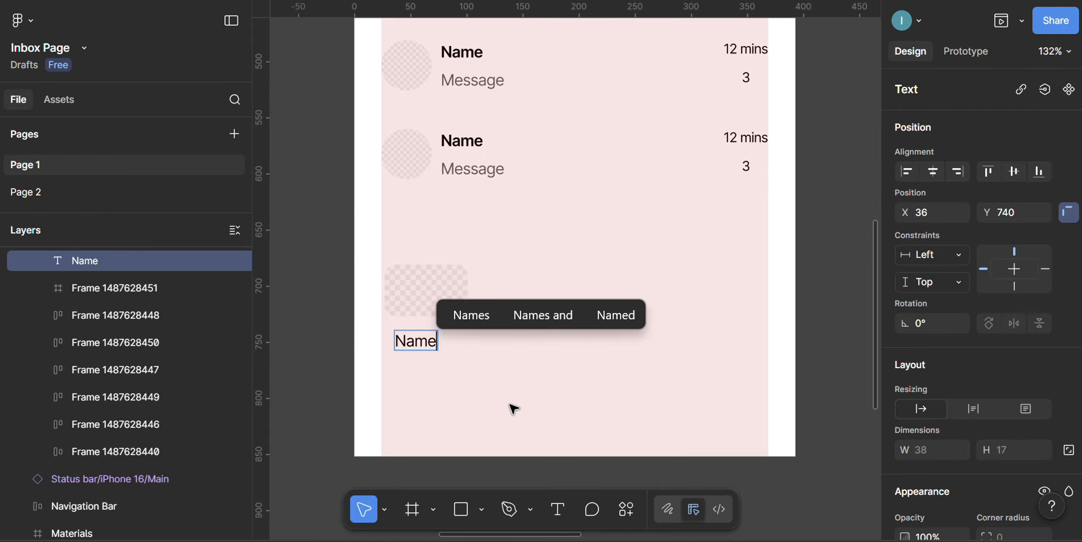
{"action": "key", "text": "Escape"}
Step: Shift the new Name text sideways to X 24 so it lines up with the column margin
{"action": "scroll", "coordinate": [976, 418], "scroll_direction": "down", "scroll_amount": 1}
{"action": "scroll", "coordinate": [974, 419], "scroll_direction": "down", "scroll_amount": 4}
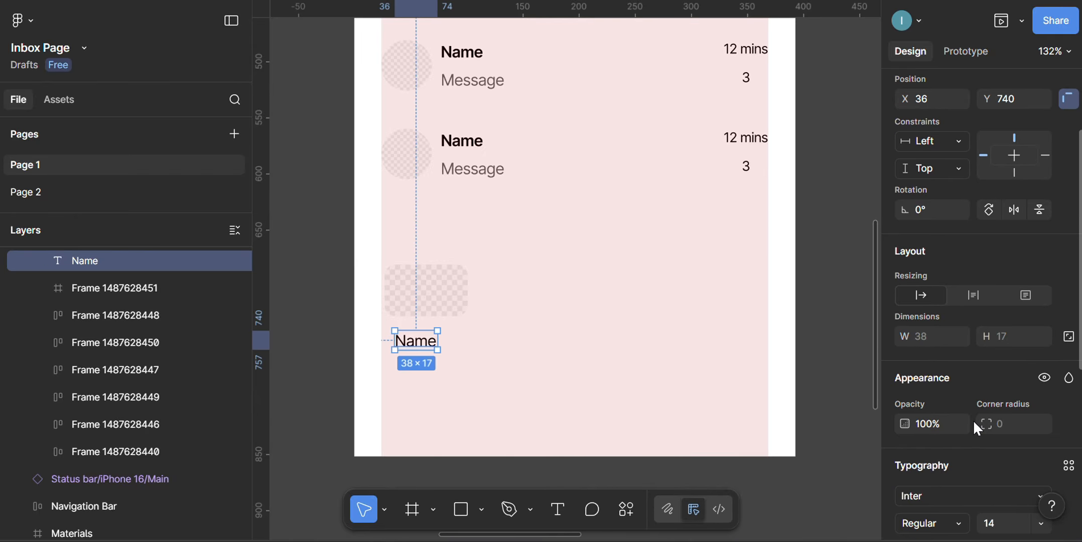
{"action": "scroll", "coordinate": [969, 417], "scroll_direction": "down", "scroll_amount": 5}
{"action": "left_click", "coordinate": [962, 409]}
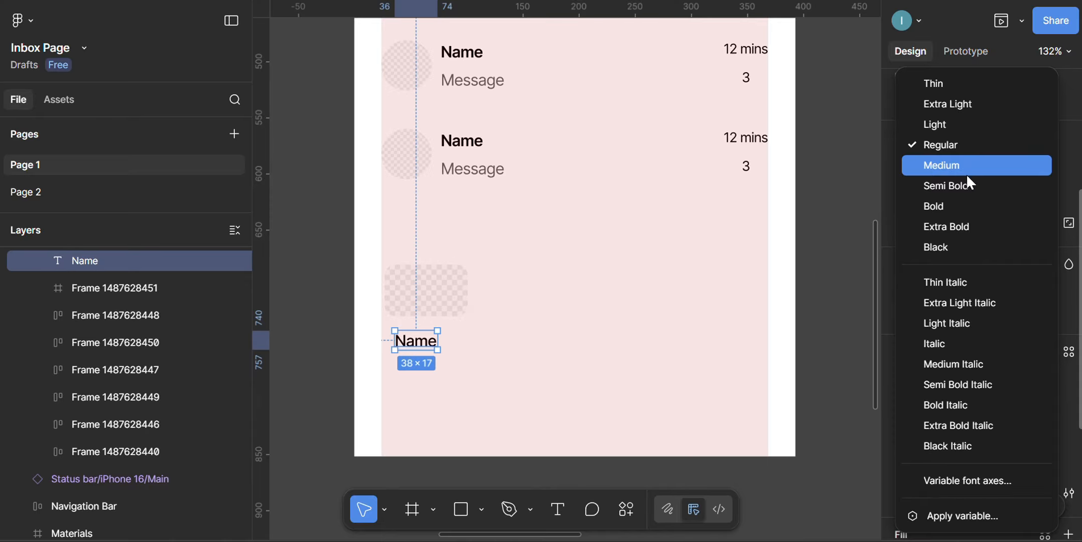
{"action": "key", "text": "Escape"}
{"action": "scroll", "coordinate": [429, 357], "scroll_direction": "up", "scroll_amount": 2}
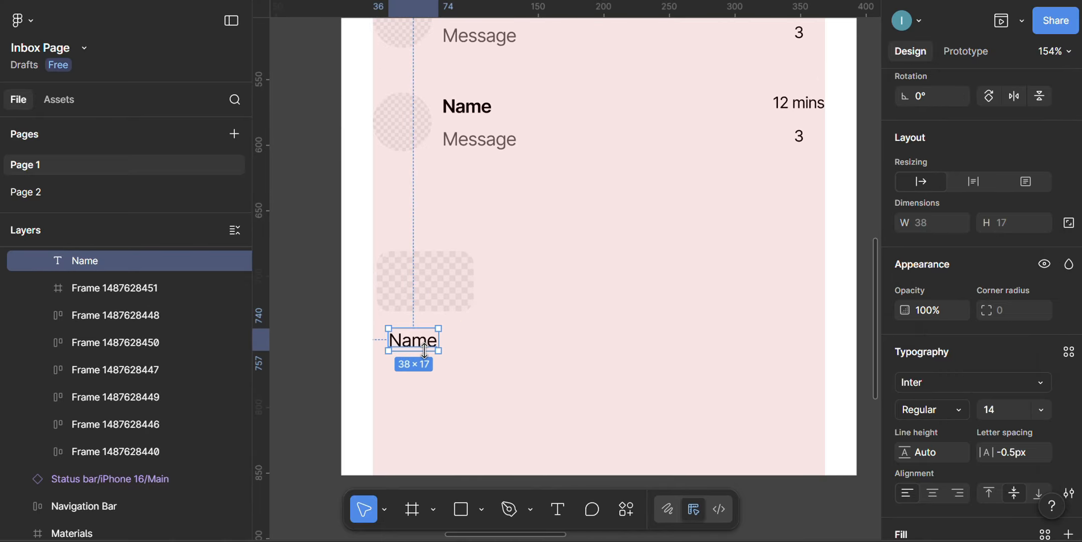
{"action": "left_click_drag", "start_coordinate": [420, 340], "coordinate": [404, 340]}
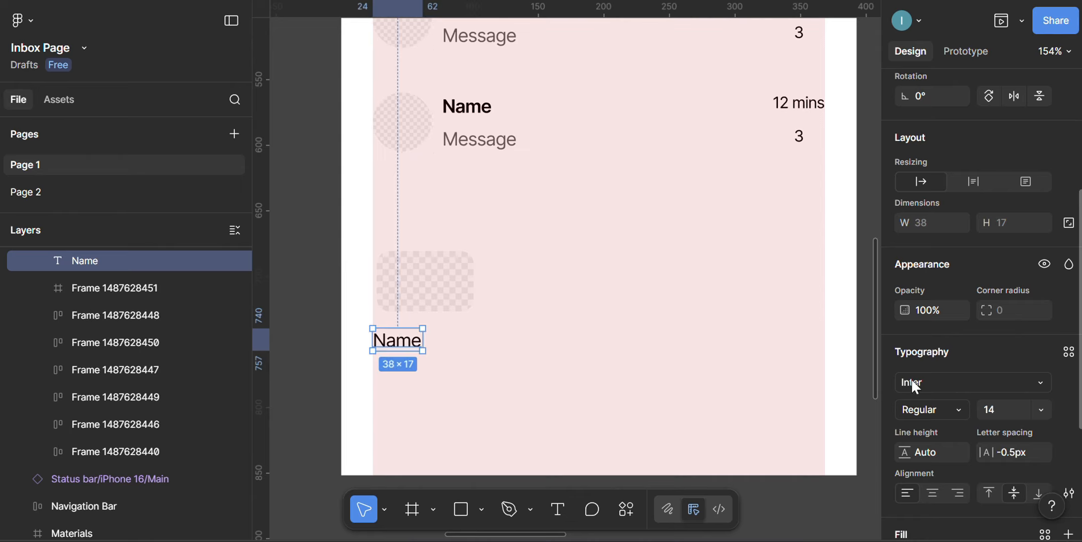
Step: Set the new Name text to font size 12 with Medium weight
{"action": "left_click", "coordinate": [1041, 410]}
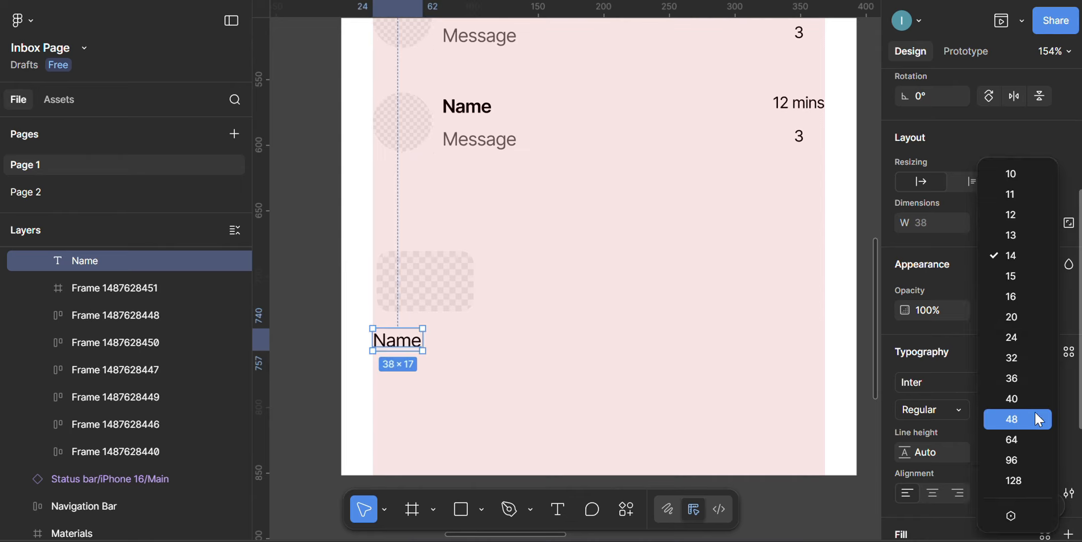
{"action": "left_click", "coordinate": [1008, 220]}
{"action": "left_click", "coordinate": [963, 408]}
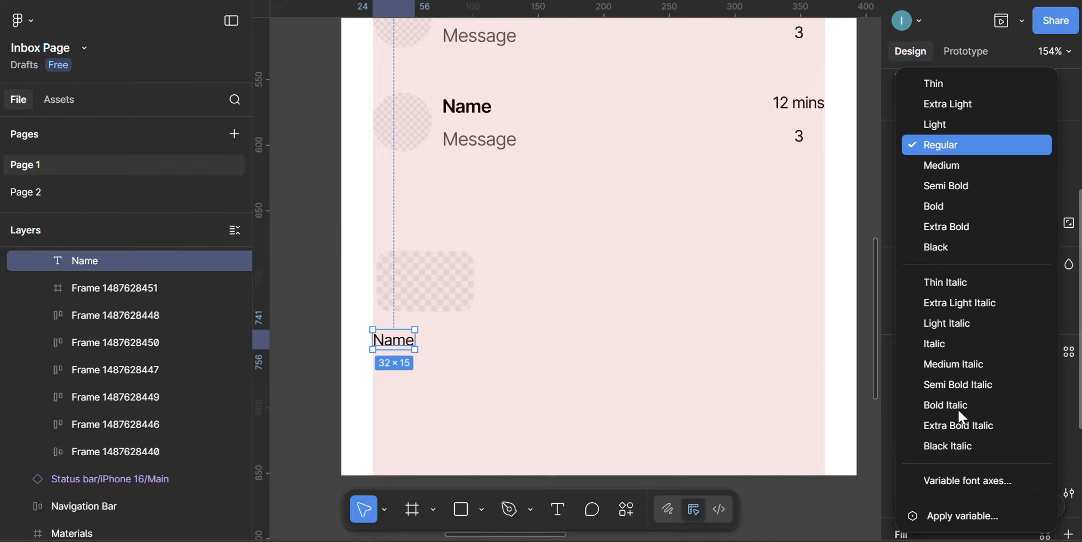
{"action": "left_click", "coordinate": [945, 161]}
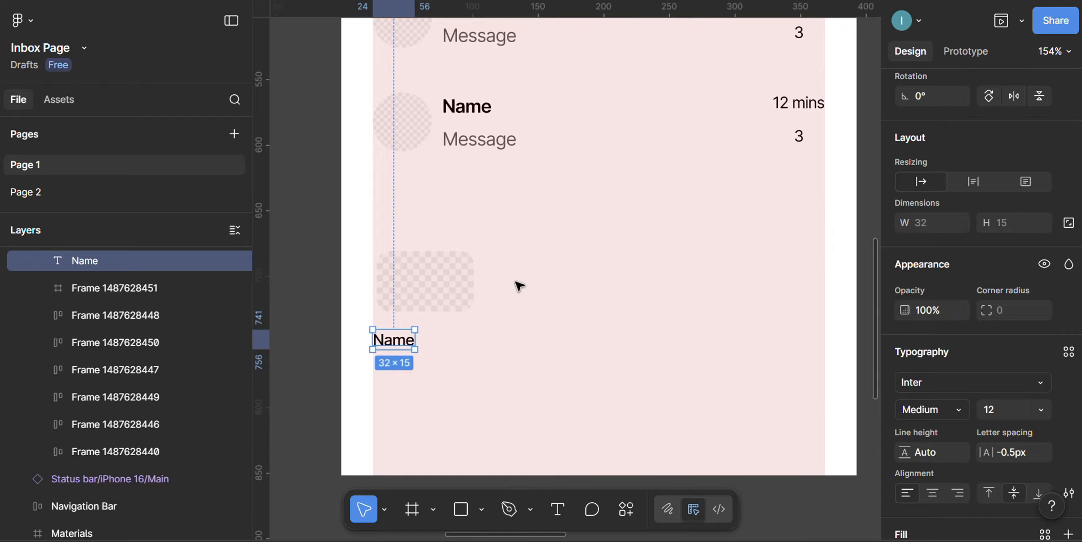
Step: Wrap the Name text in an auto layout frame and nudge the image placeholder to X 24
{"action": "key", "text": "shift+a"}
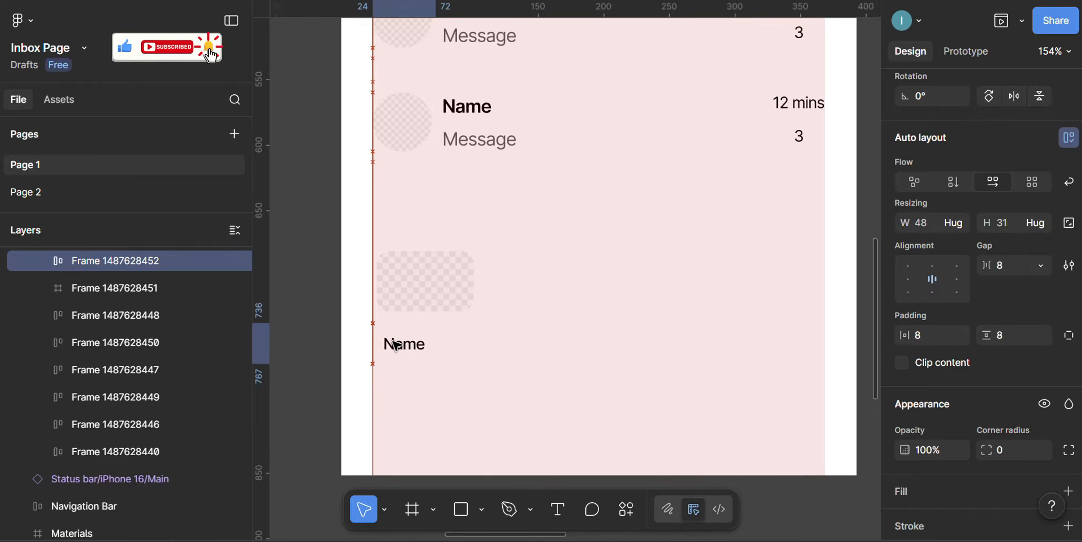
{"action": "left_click", "coordinate": [416, 285]}
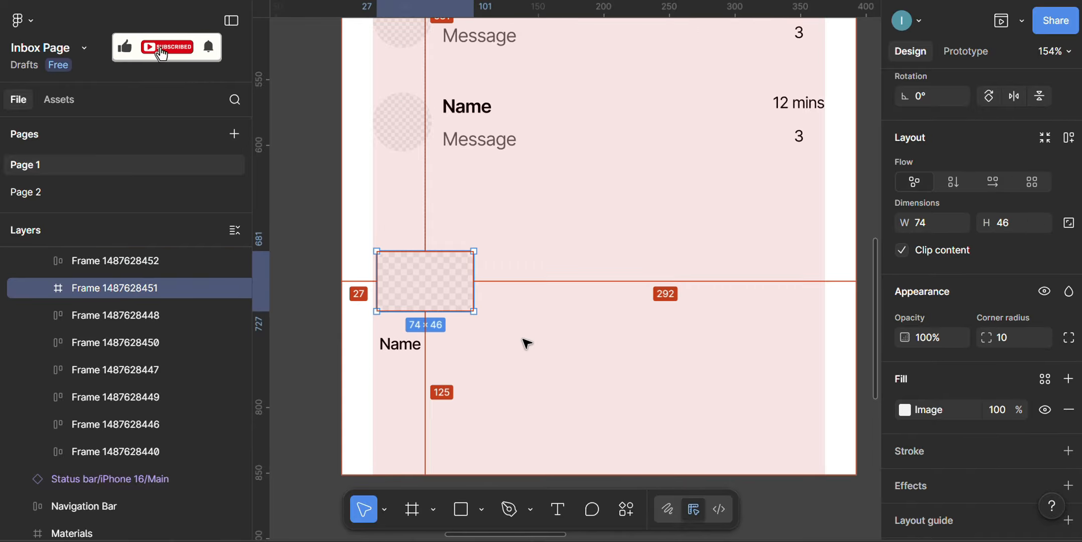
{"action": "key", "text": "alt+Left"}
{"action": "key", "text": "alt+Left"}
{"action": "key", "text": "alt+Left"}
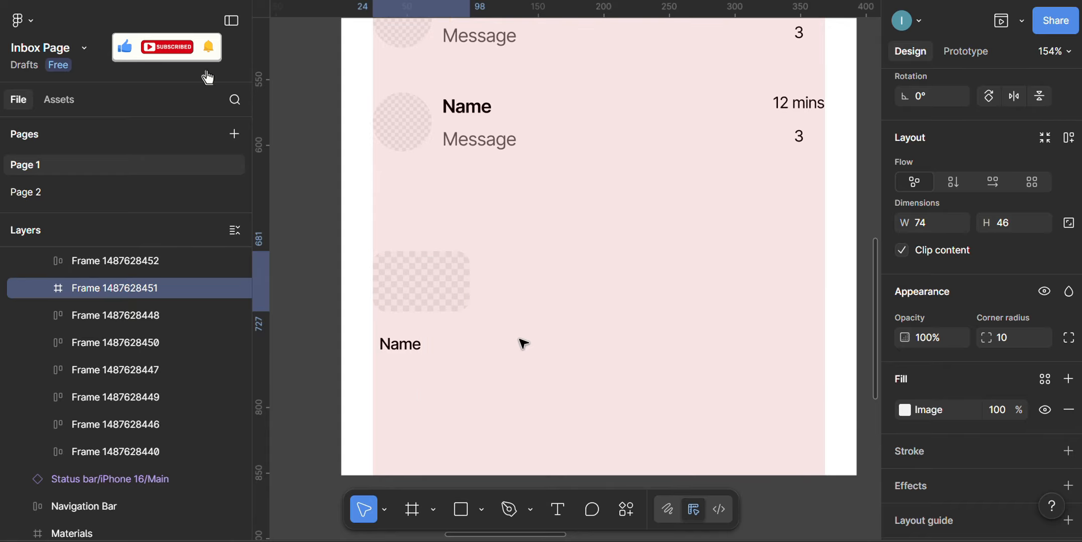
Step: Nudge the Name frame to X 24 and widen it to 74 to match the image placeholder
{"action": "left_click", "coordinate": [423, 352]}
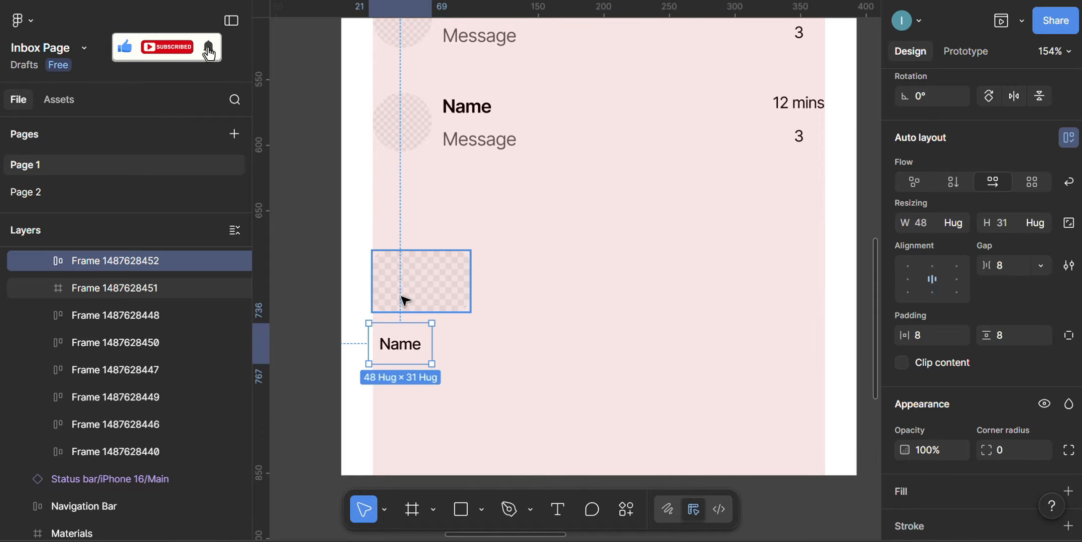
{"action": "key", "text": "alt"}
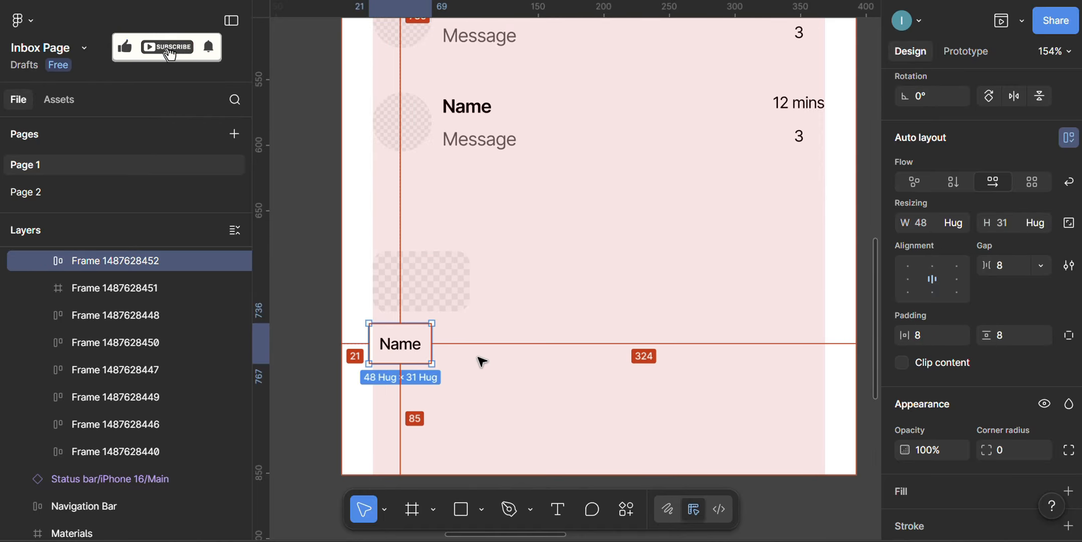
{"action": "key", "text": "alt+Right"}
{"action": "key", "text": "alt+Right"}
{"action": "key", "text": "alt+Right"}
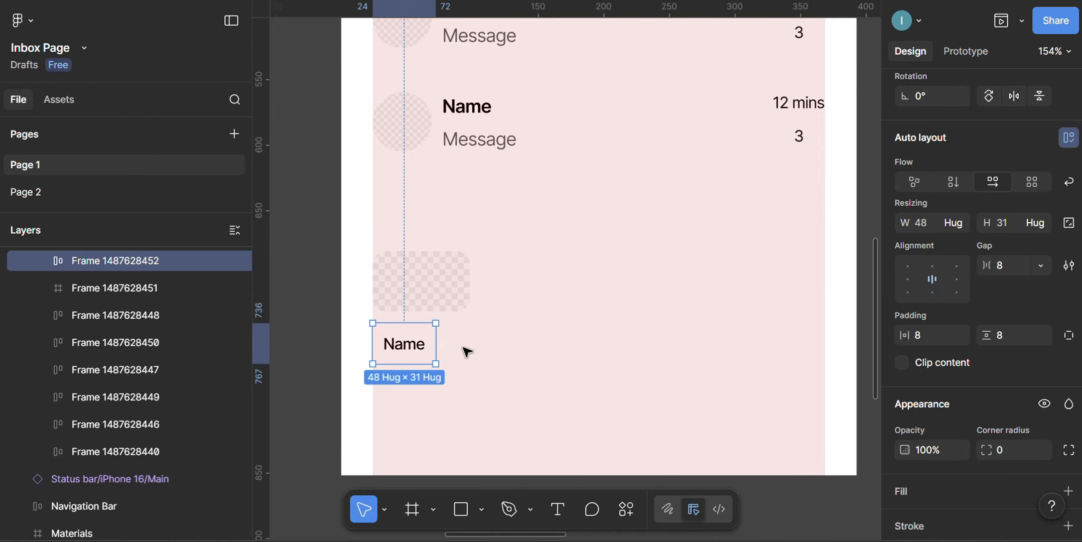
{"action": "left_click_drag", "start_coordinate": [437, 342], "coordinate": [473, 338]}
{"action": "mouse_move", "coordinate": [371, 349]}
{"action": "left_mouse_down"}
{"action": "mouse_move", "coordinate": [383, 348]}
{"action": "mouse_move", "coordinate": [373, 348]}
{"action": "left_mouse_up"}
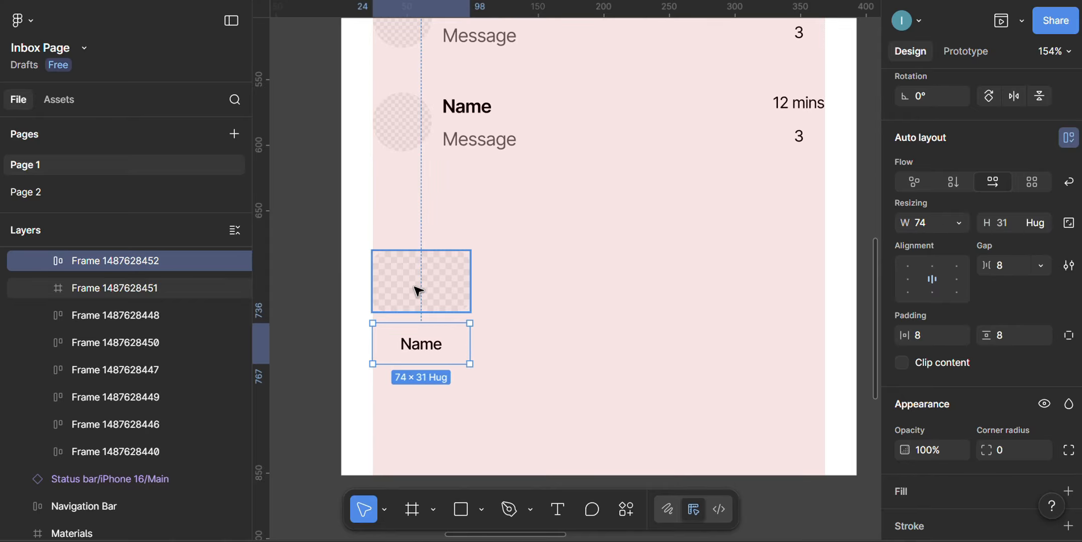
Step: Nudge the Name frame up to Y 735 and align its text to the left centre
{"action": "key", "text": "alt"}
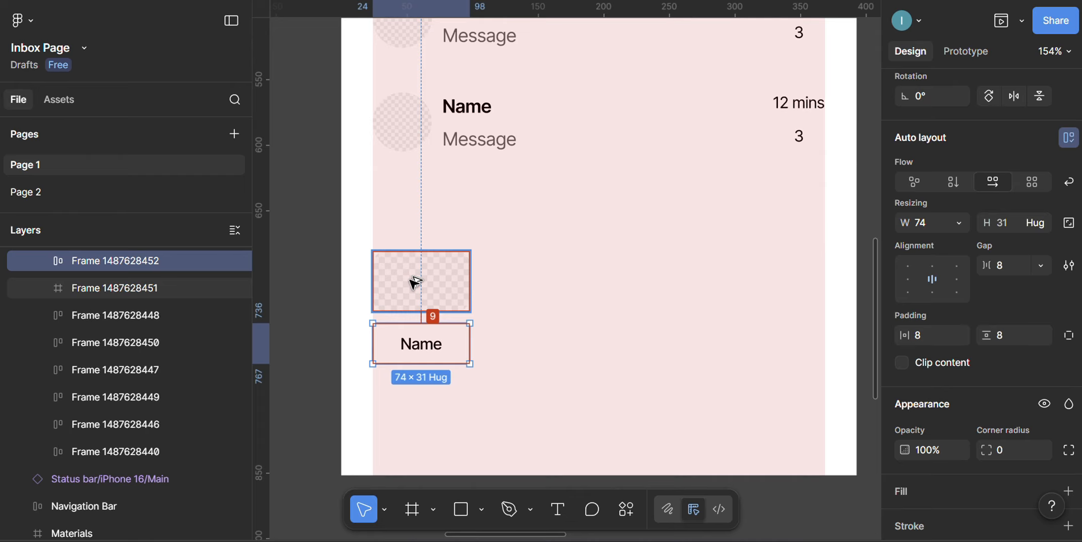
{"action": "key", "text": "Up"}
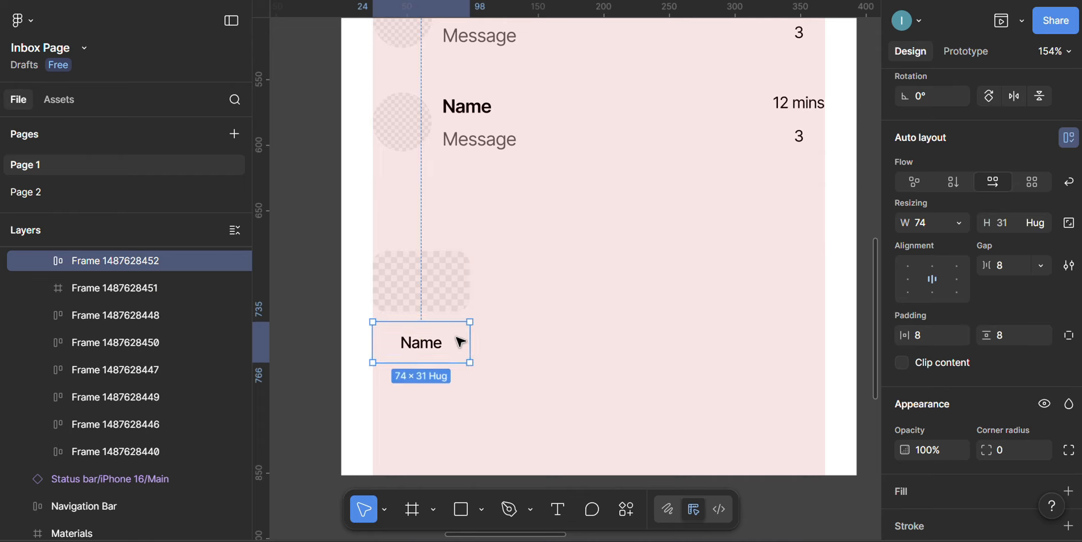
{"action": "left_click", "coordinate": [916, 280]}
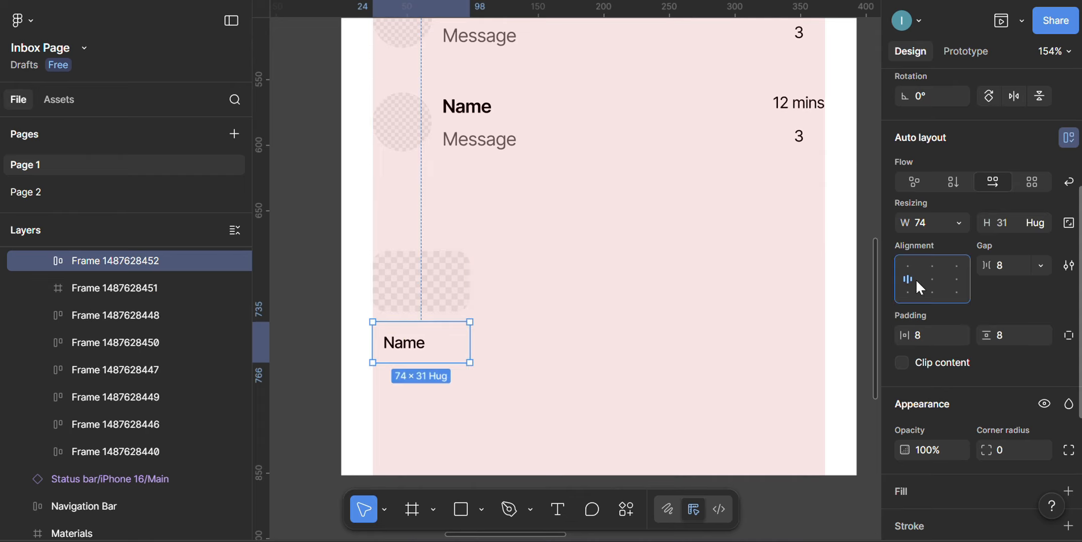
Step: Combine the image placeholder and Name frame in an auto layout with 4 horizontal and 4 vertical padding
{"action": "left_click", "coordinate": [423, 277], "text": "shift"}
{"action": "key", "text": "shift+a"}
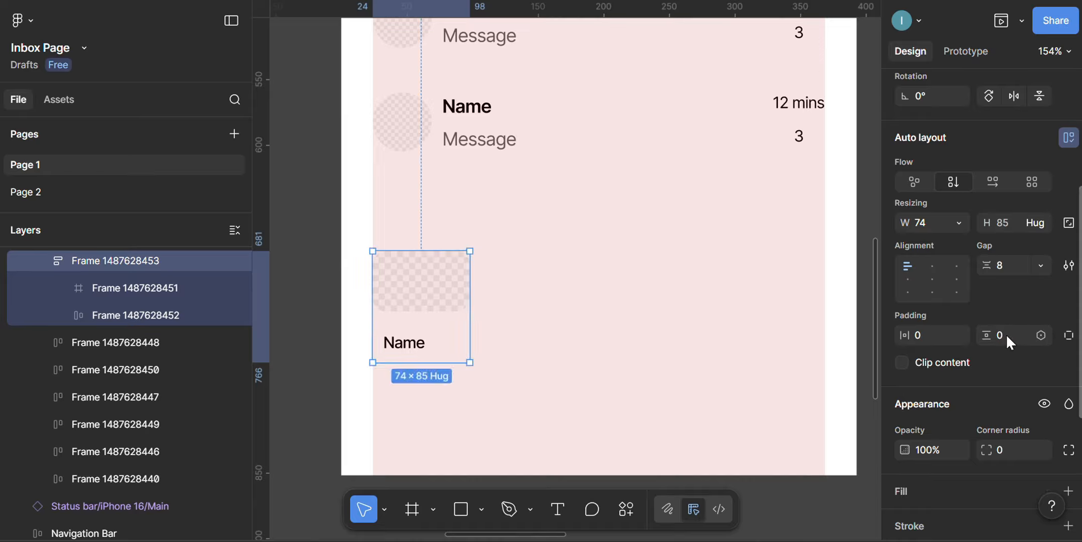
{"action": "left_click", "coordinate": [941, 336]}
{"action": "key", "text": "Return"}
{"action": "double_click", "coordinate": [1006, 333]}
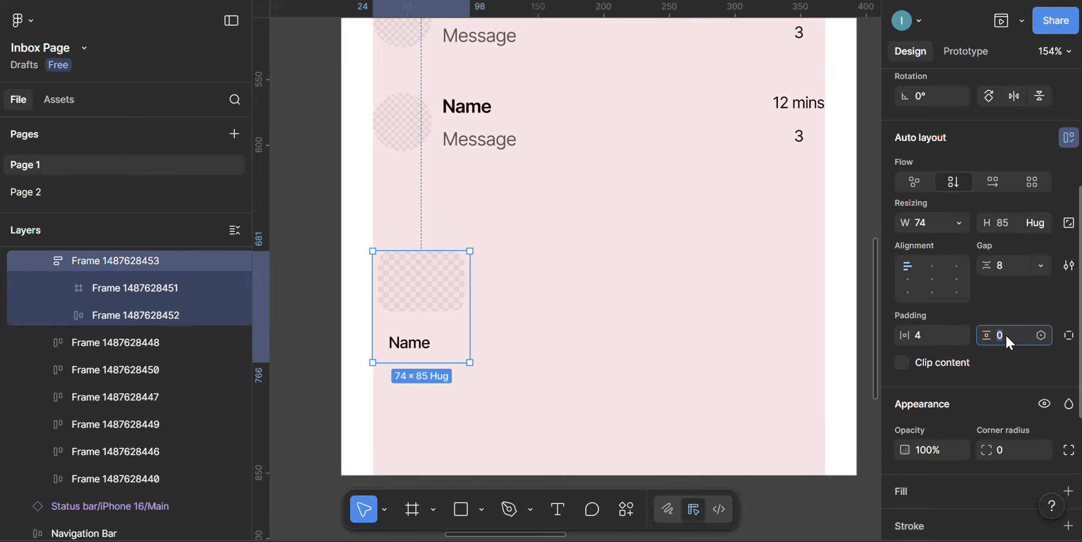
{"action": "key", "text": "Return"}
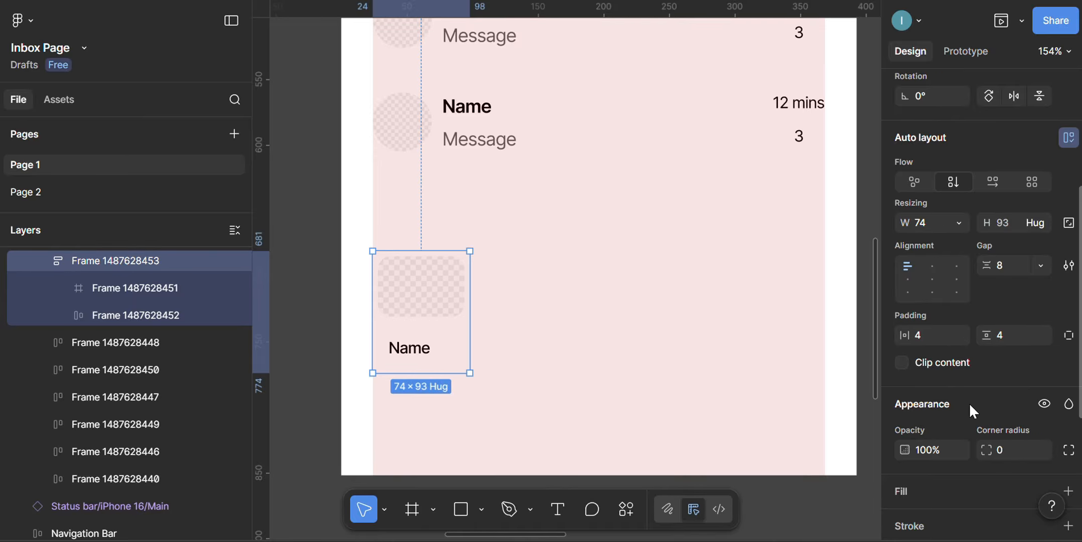
Step: Add a solid FFFFFF fill to the card holding the image placeholder and name
{"action": "left_click", "coordinate": [923, 490]}
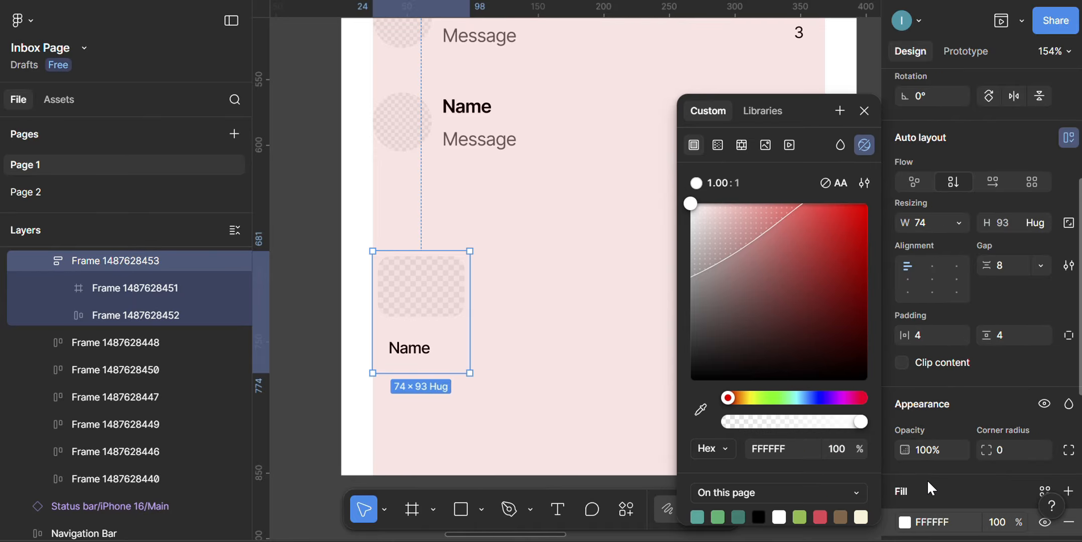
{"action": "left_click", "coordinate": [928, 479]}
{"action": "scroll", "coordinate": [451, 300], "scroll_direction": "down", "scroll_amount": 2}
{"action": "scroll", "coordinate": [452, 300], "scroll_direction": "up", "scroll_amount": 4}
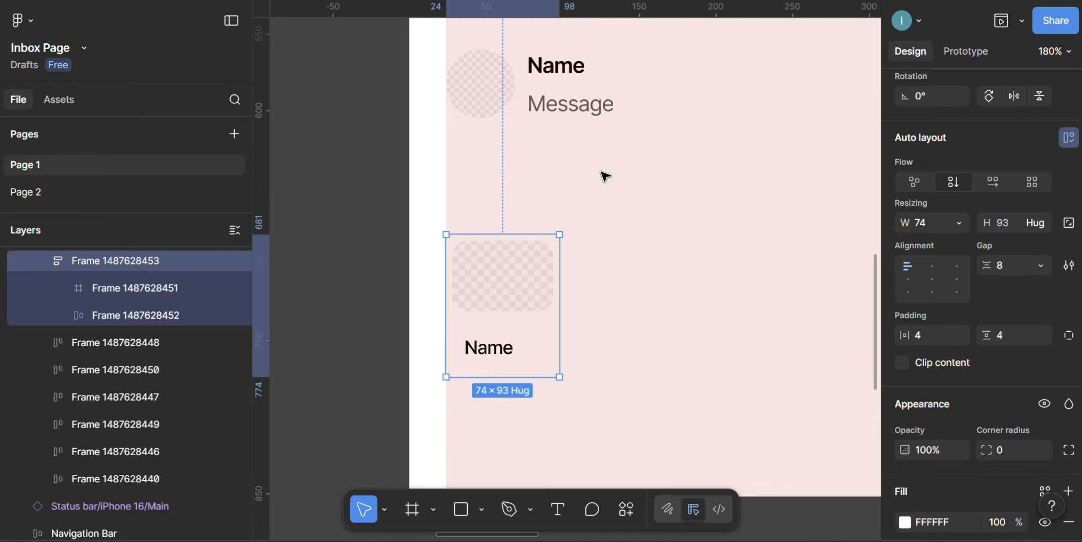
Step: Copy the round 3 badge from the last message row onto the card's image placeholder
{"action": "scroll", "coordinate": [673, 174], "scroll_direction": "down", "scroll_amount": 3}
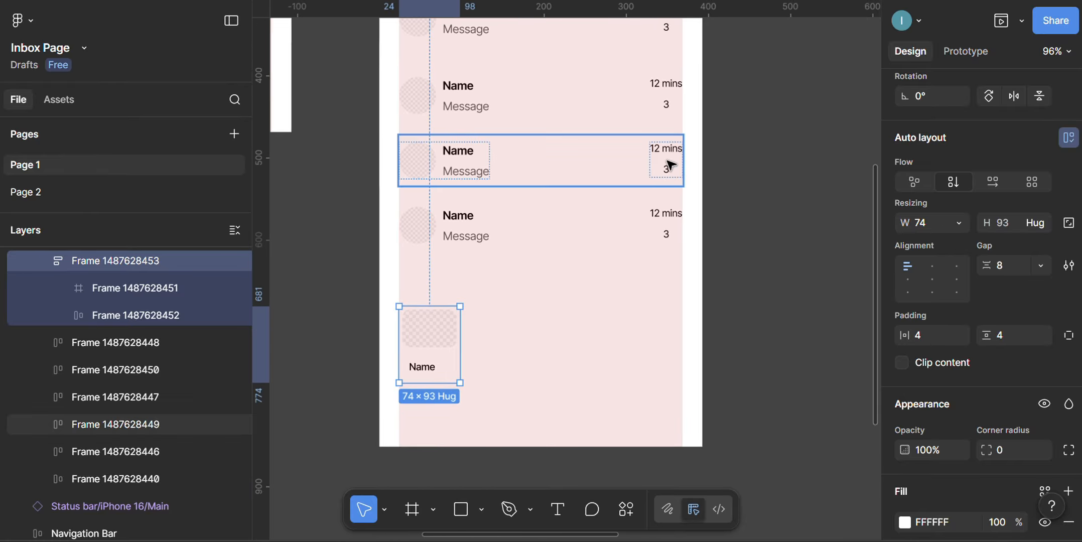
{"action": "left_click", "coordinate": [662, 217], "text": "ctrl"}
{"action": "left_click", "coordinate": [677, 243]}
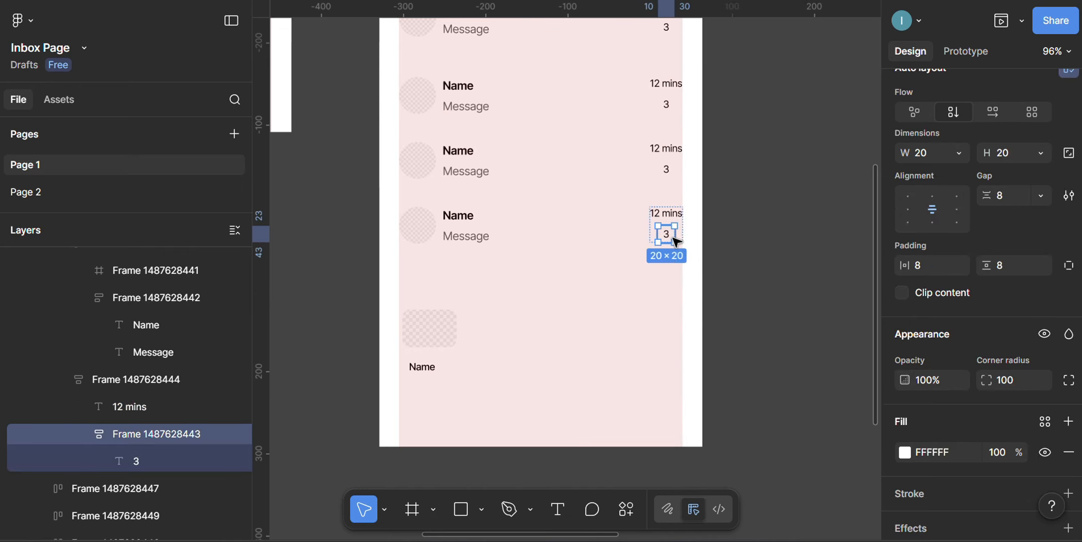
{"action": "left_click_drag", "start_coordinate": [672, 238], "coordinate": [421, 309]}
{"action": "scroll", "coordinate": [502, 340], "scroll_direction": "up", "scroll_amount": 5}
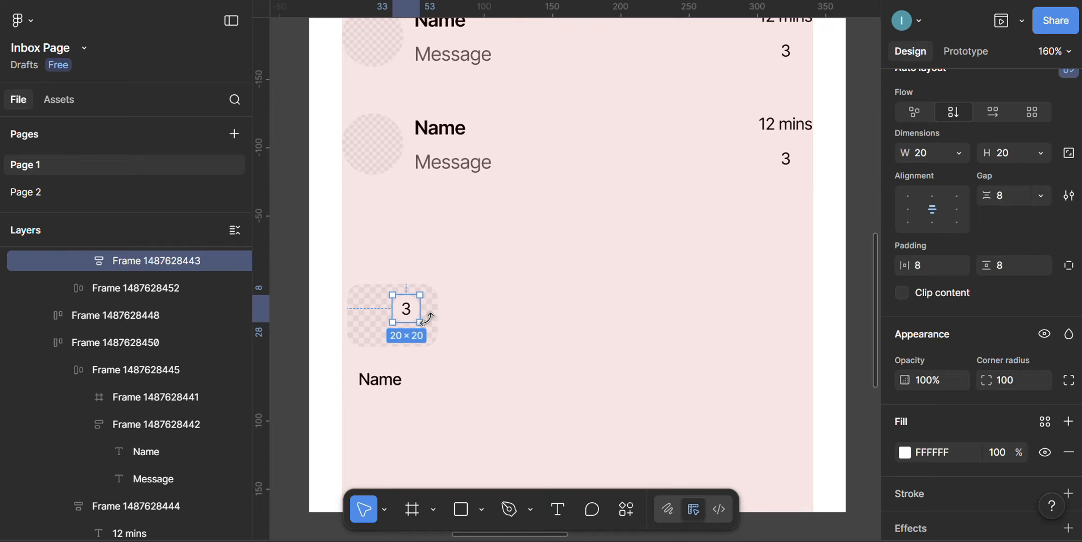
Step: Nudge the badge to 4 px from the top and right edges of the image placeholder
{"action": "scroll", "coordinate": [434, 316], "scroll_direction": "up", "scroll_amount": 4}
{"action": "key", "text": "alt"}
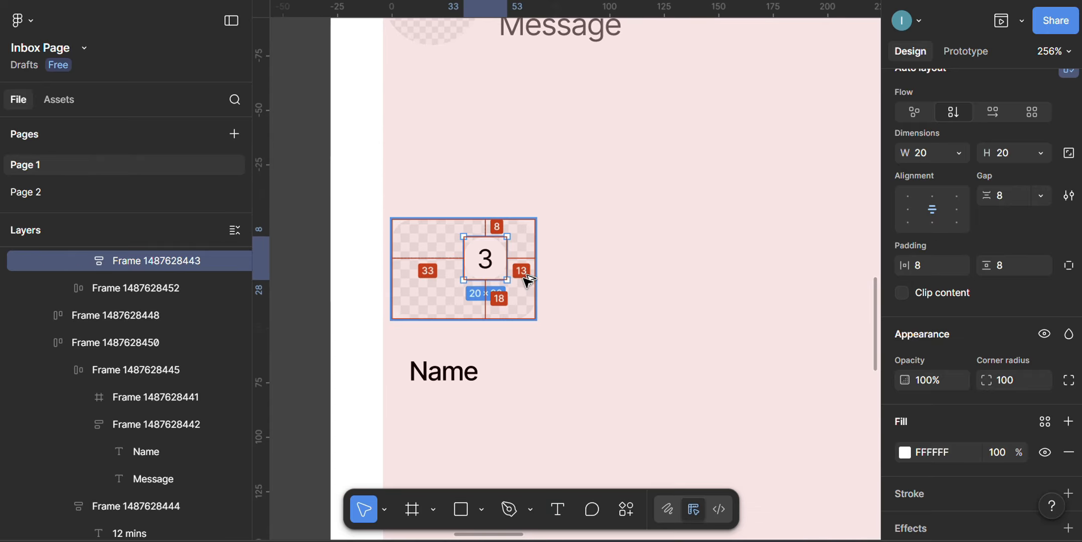
{"action": "key", "text": "shift+Right"}
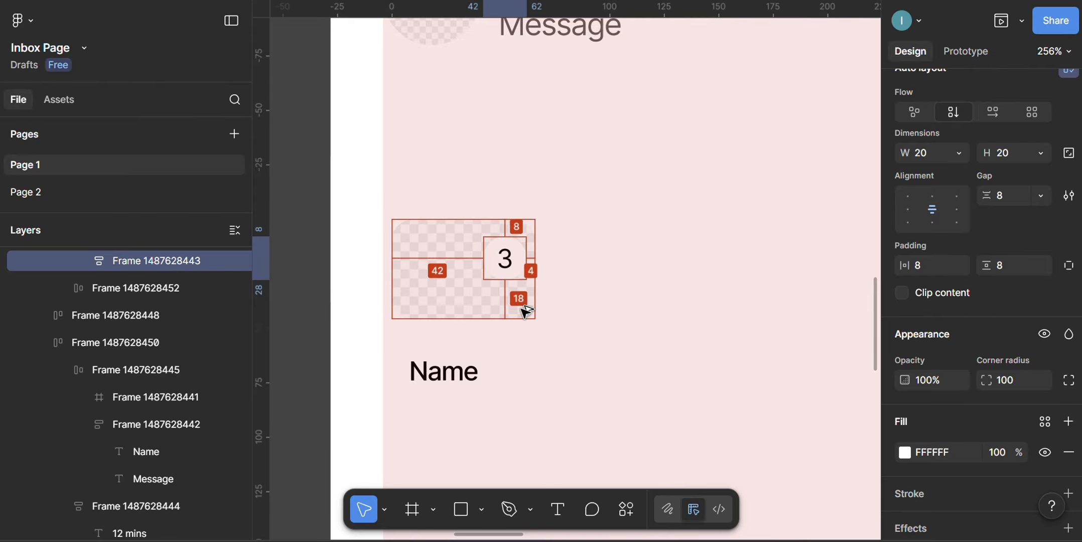
{"action": "key", "text": "Right"}
{"action": "key", "text": "Up"}
{"action": "key", "text": "Up"}
{"action": "key", "text": "Up"}
{"action": "key", "text": "Up"}
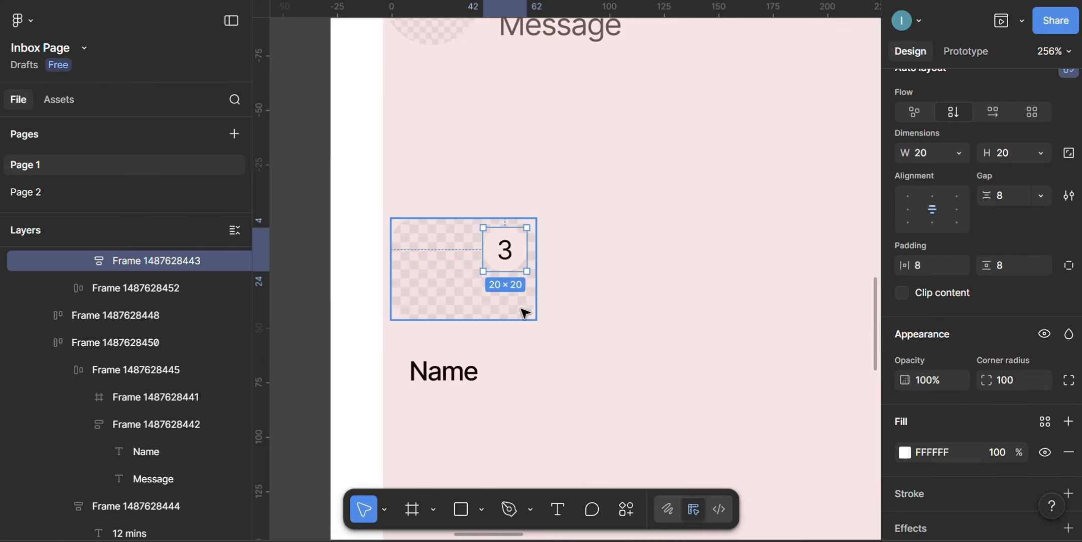
{"action": "left_click", "coordinate": [643, 290]}
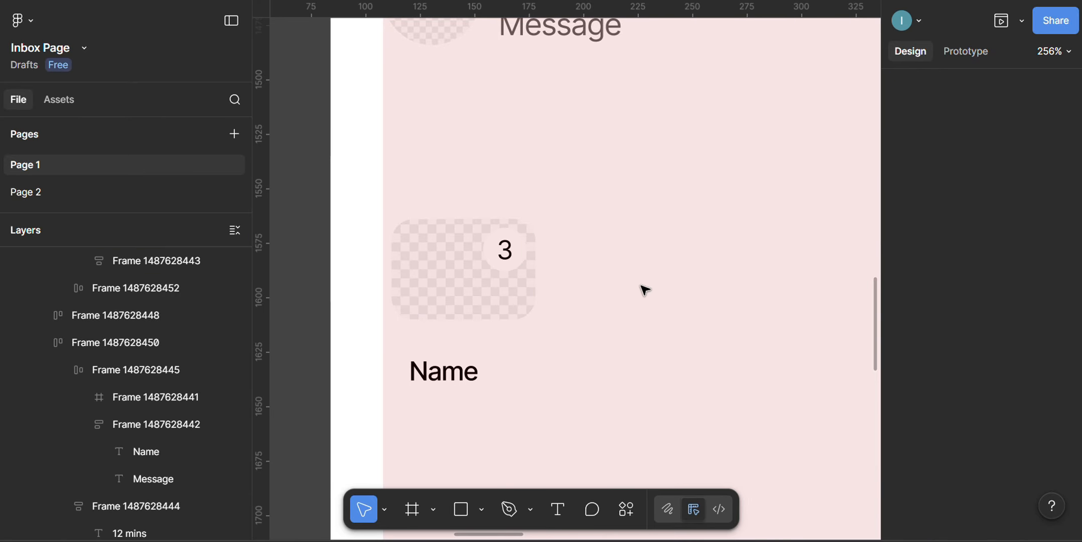
Step: Duplicate the Name card to form a horizontal row of four cards spaced 8 px apart
{"action": "left_click", "coordinate": [447, 274]}
{"action": "scroll", "coordinate": [563, 321], "scroll_direction": "down", "scroll_amount": 5}
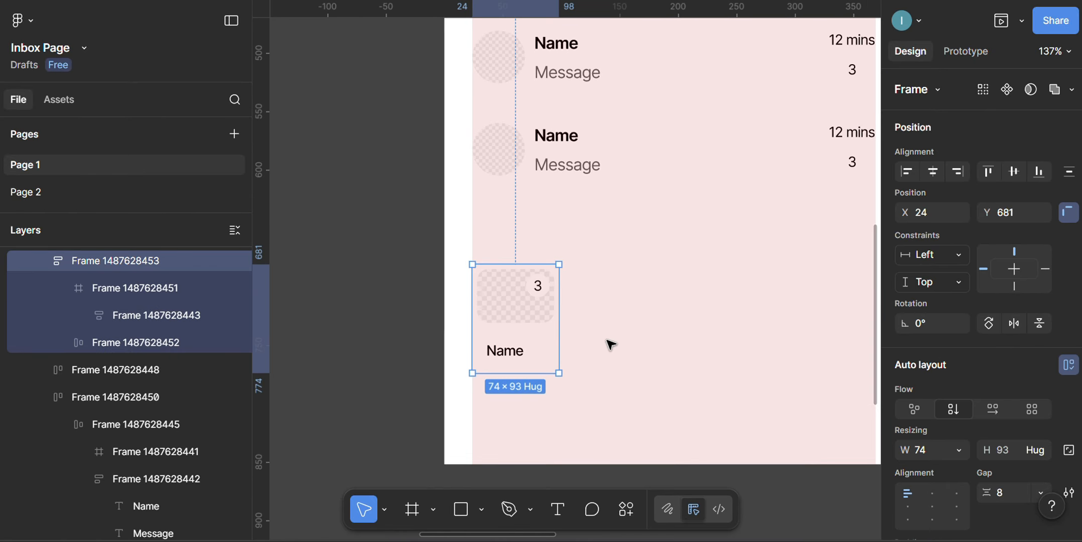
{"action": "scroll", "coordinate": [602, 329], "scroll_direction": "right", "scroll_amount": 2}
{"action": "key", "text": "alt"}
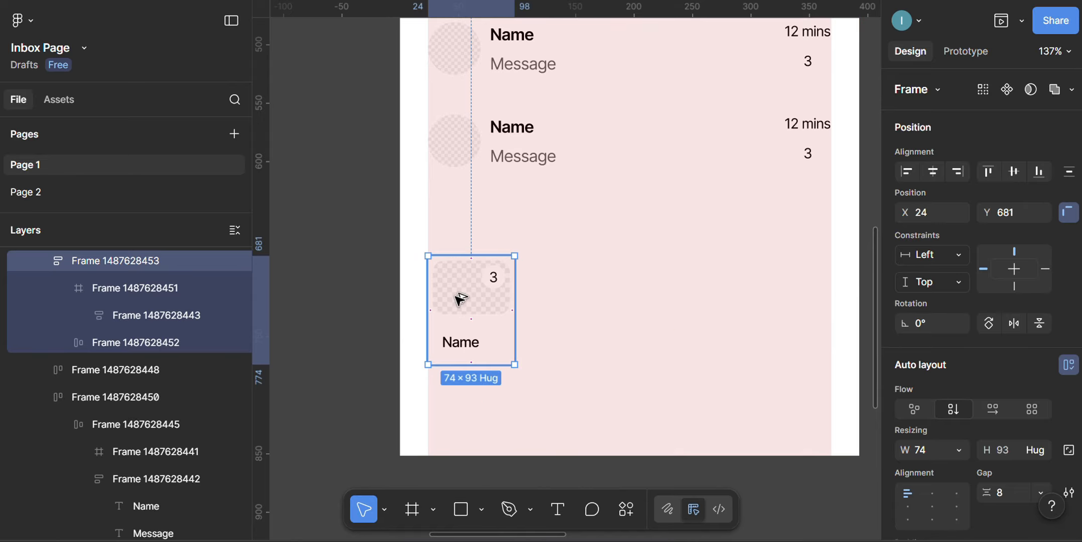
{"action": "left_click_drag", "start_coordinate": [460, 300], "coordinate": [557, 293]}
{"action": "left_click", "coordinate": [472, 290], "text": "shift"}
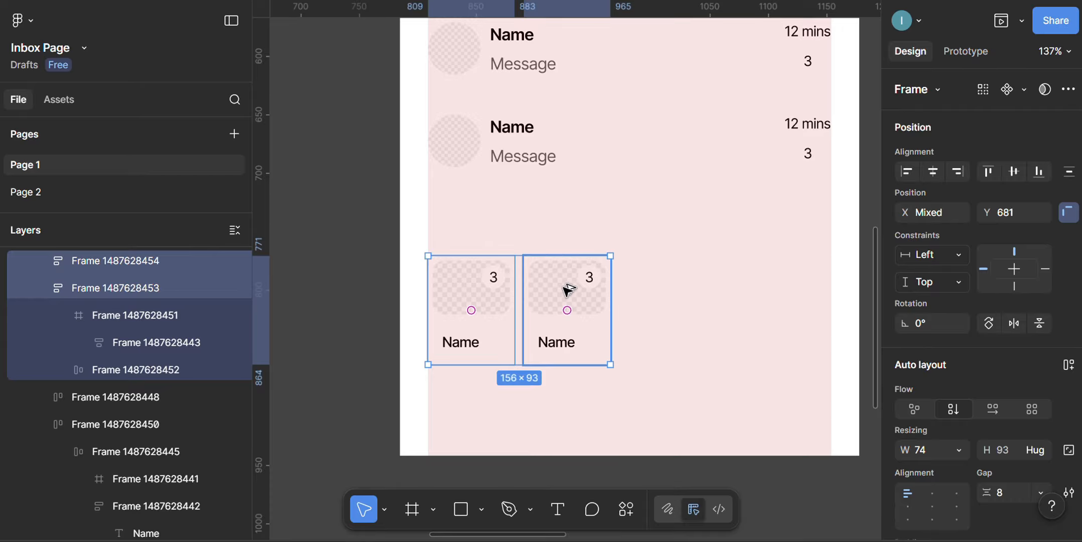
{"action": "left_click_drag", "start_coordinate": [569, 289], "coordinate": [730, 293]}
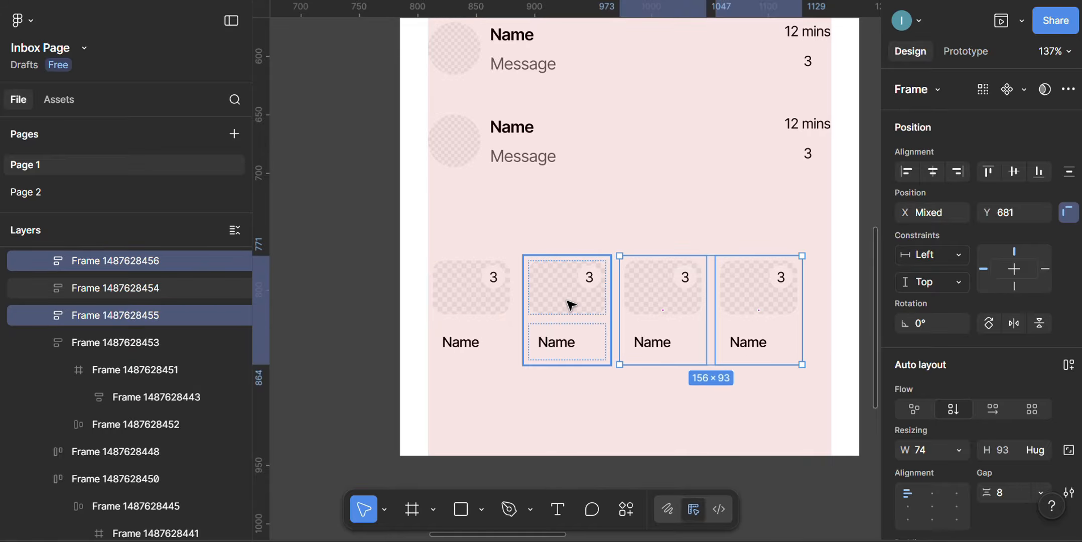
Step: Delete the 3 badges from the second, third and fourth Name cards
{"action": "left_click", "coordinate": [608, 225]}
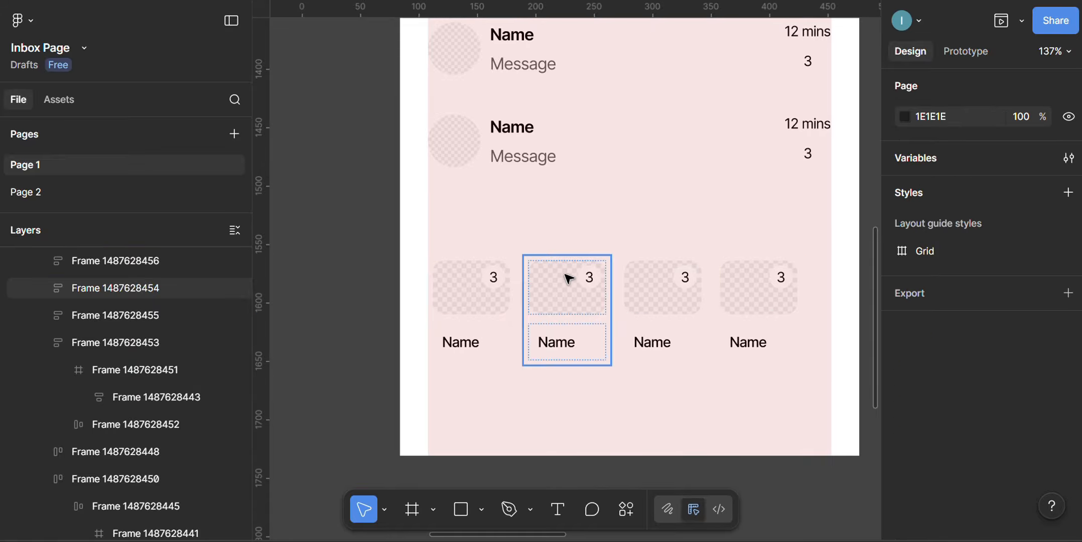
{"action": "left_click", "coordinate": [595, 285]}
{"action": "left_click", "coordinate": [596, 285]}
{"action": "key", "text": "Delete"}
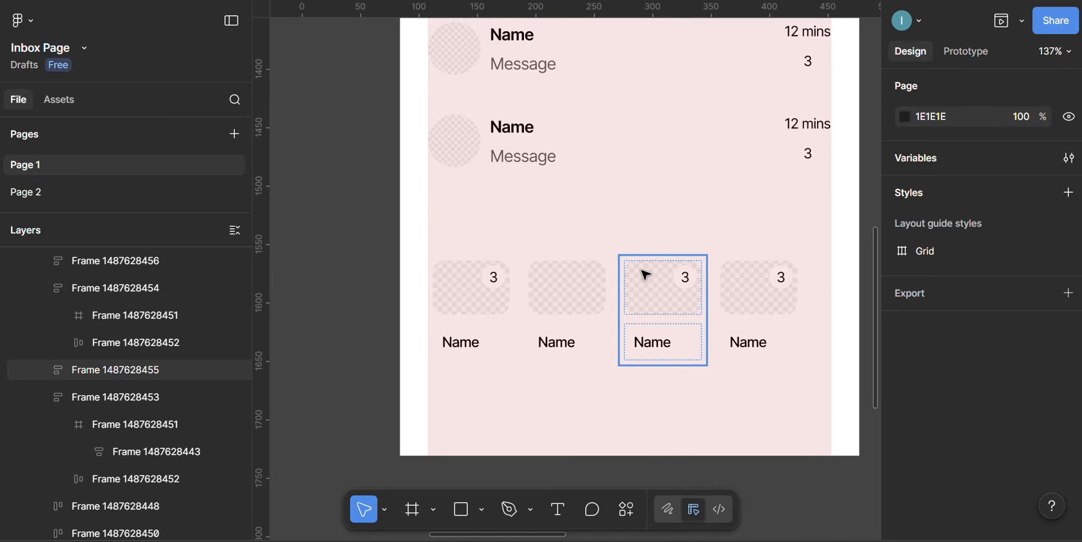
{"action": "left_click", "coordinate": [689, 280]}
{"action": "left_click", "coordinate": [692, 285]}
{"action": "left_click", "coordinate": [692, 284]}
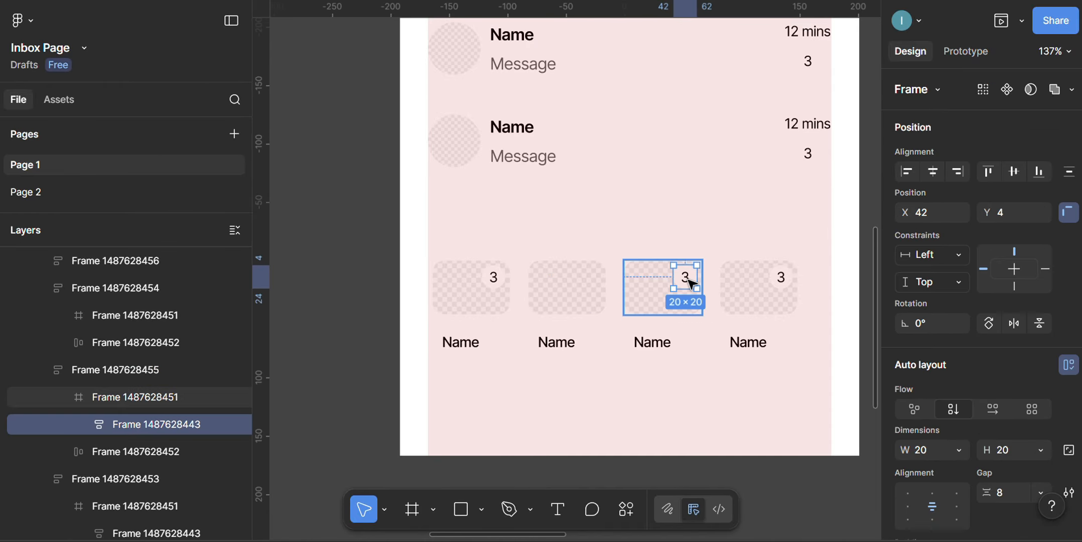
{"action": "key", "text": "Delete"}
{"action": "double_click", "coordinate": [783, 282]}
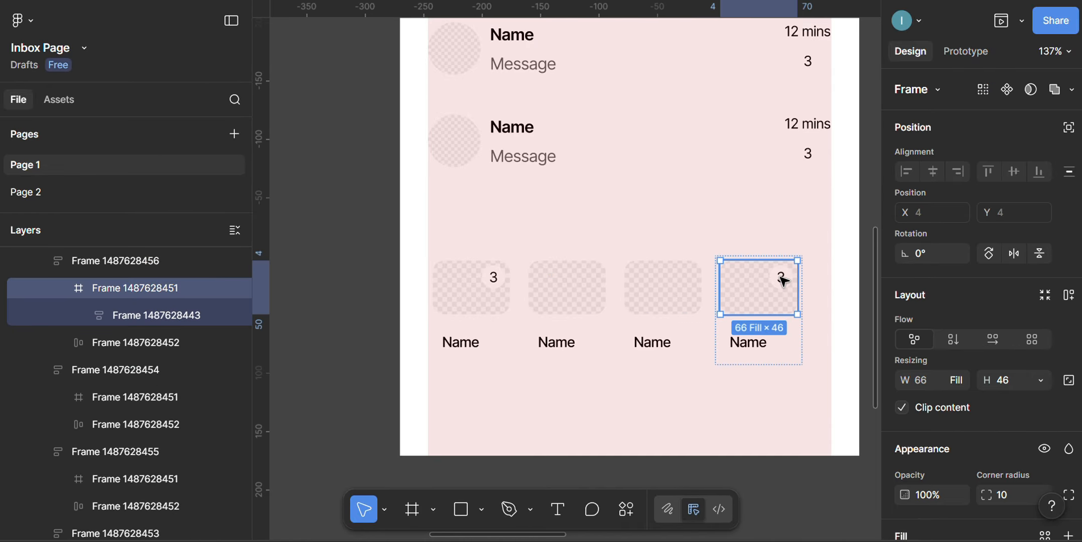
{"action": "left_click", "coordinate": [784, 280]}
{"action": "key", "text": "Delete"}
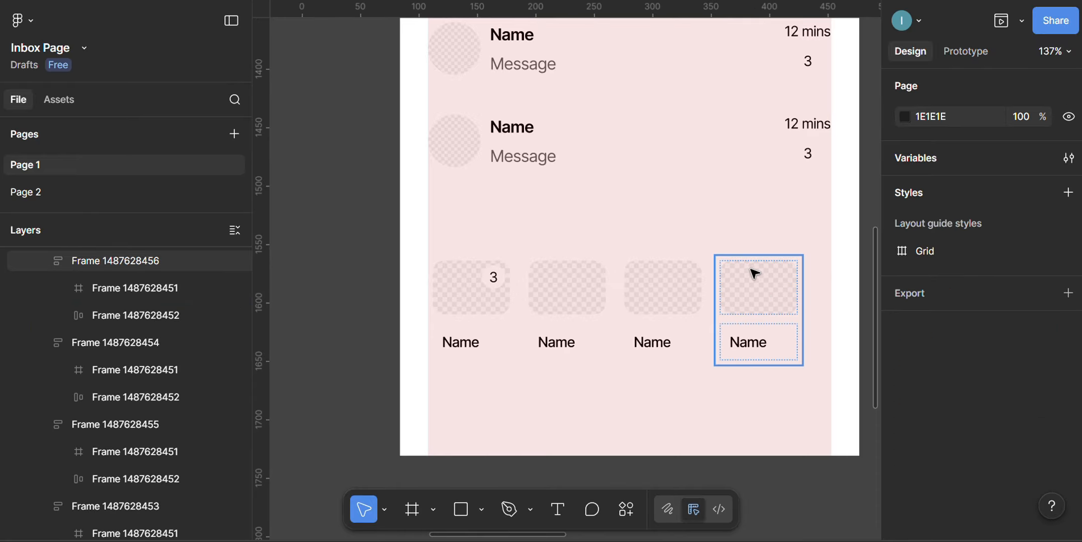
Step: Add the text "Pinned" above the first Name card
{"action": "left_click", "coordinate": [496, 295]}
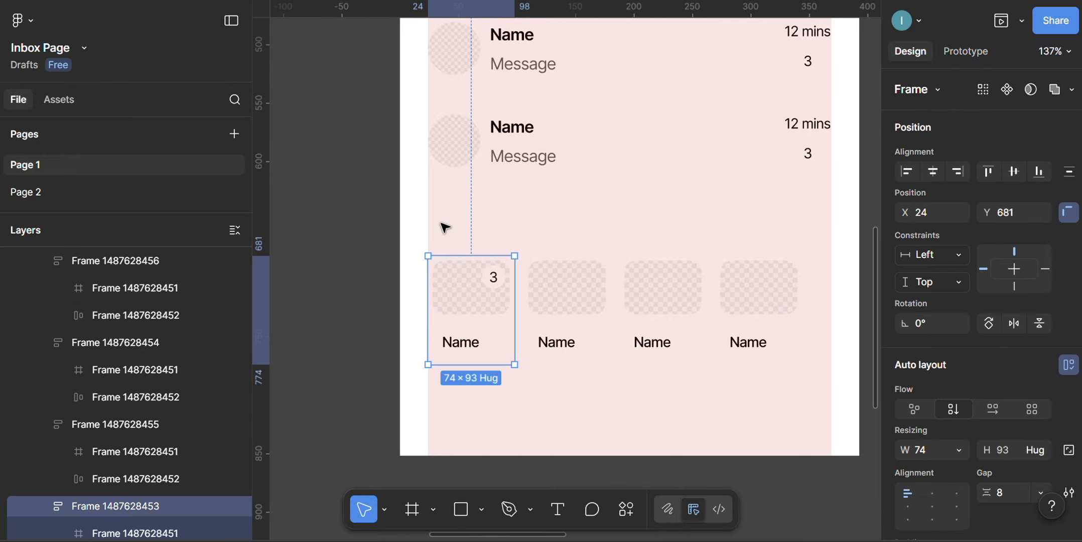
{"action": "key", "text": "t"}
{"action": "left_click", "coordinate": [473, 211]}
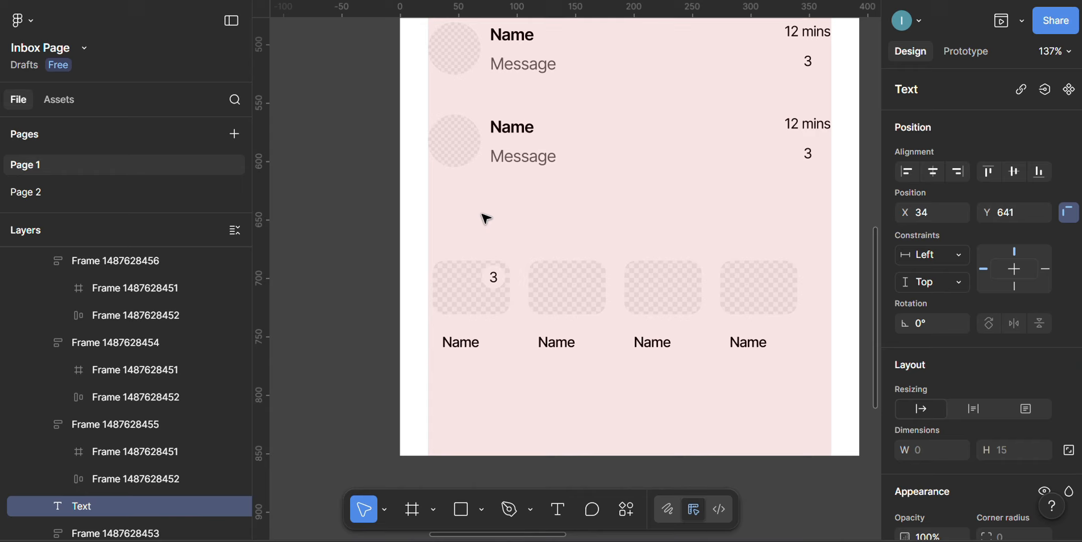
{"action": "type", "text": "Pinned"}
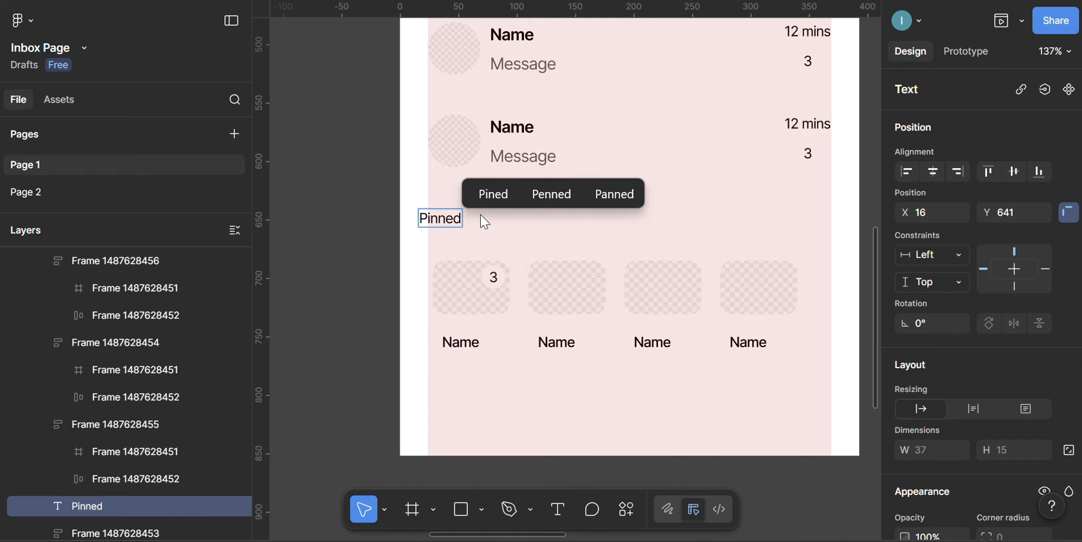
{"action": "key", "text": "Escape"}
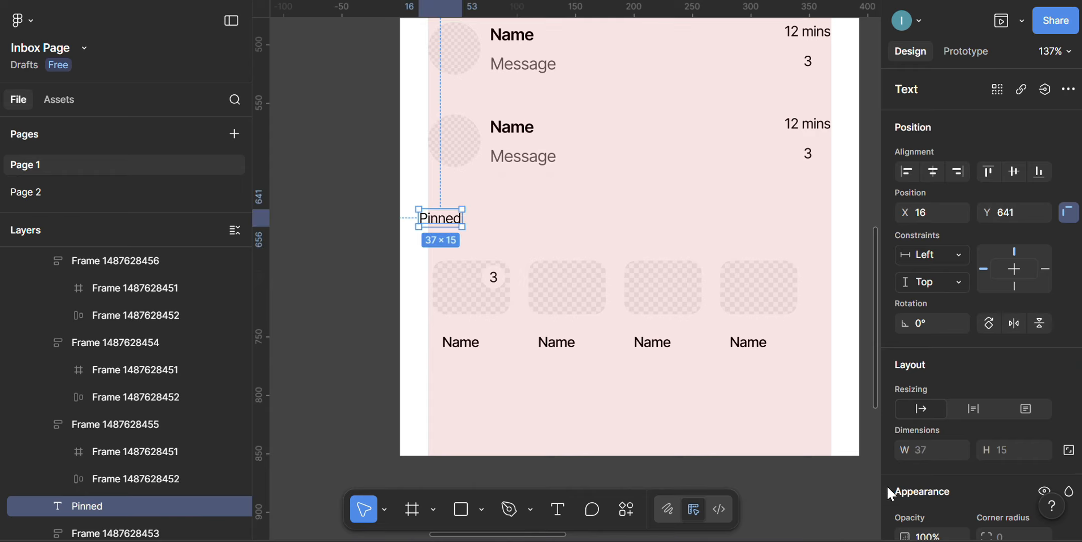
Step: Left-align the Pinned text and set its font size to 14
{"action": "scroll", "coordinate": [947, 454], "scroll_direction": "down", "scroll_amount": 5}
{"action": "scroll", "coordinate": [934, 467], "scroll_direction": "down", "scroll_amount": 3}
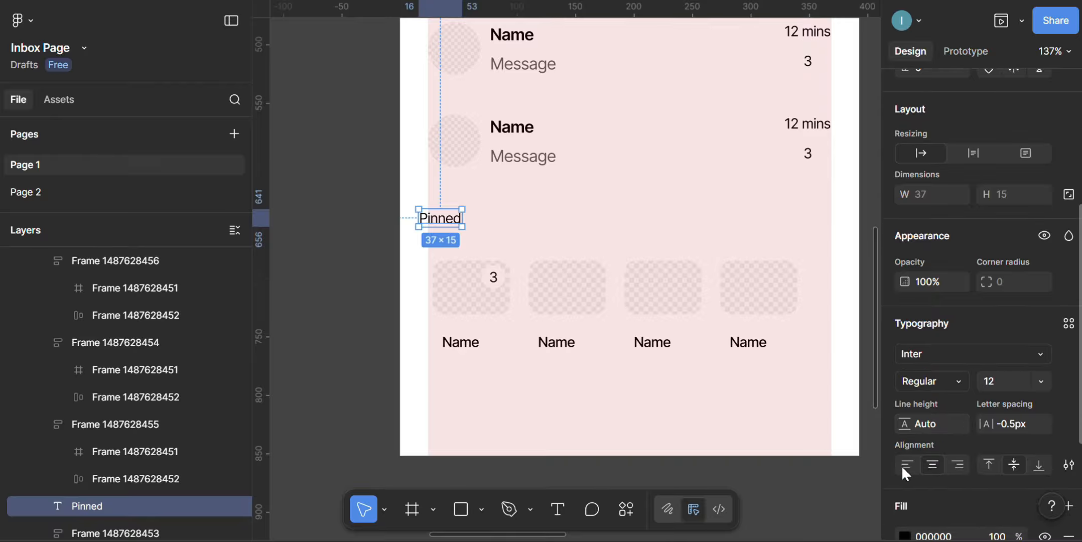
{"action": "left_click", "coordinate": [907, 464]}
{"action": "left_click", "coordinate": [1045, 382]}
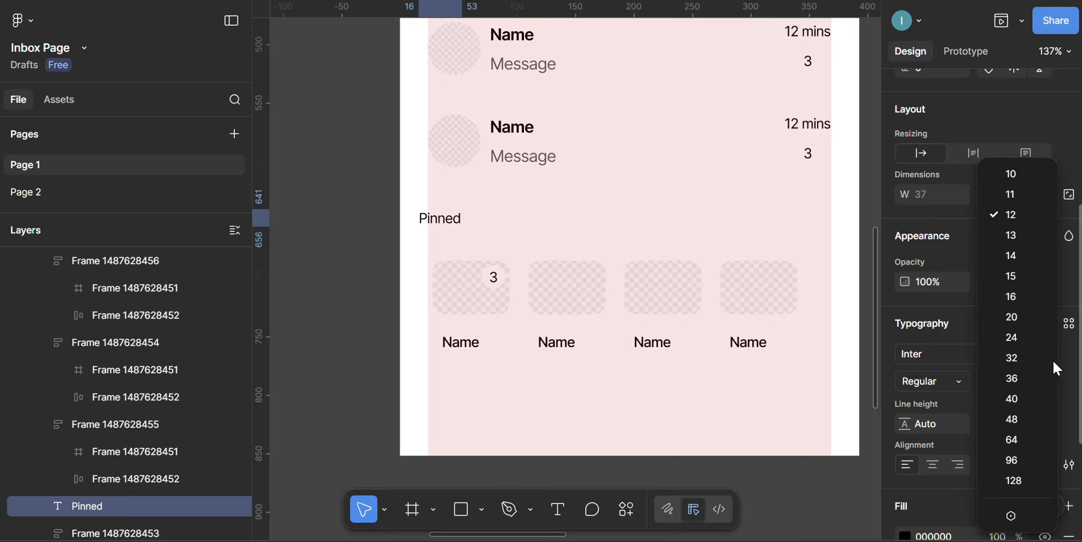
{"action": "left_click", "coordinate": [1021, 253]}
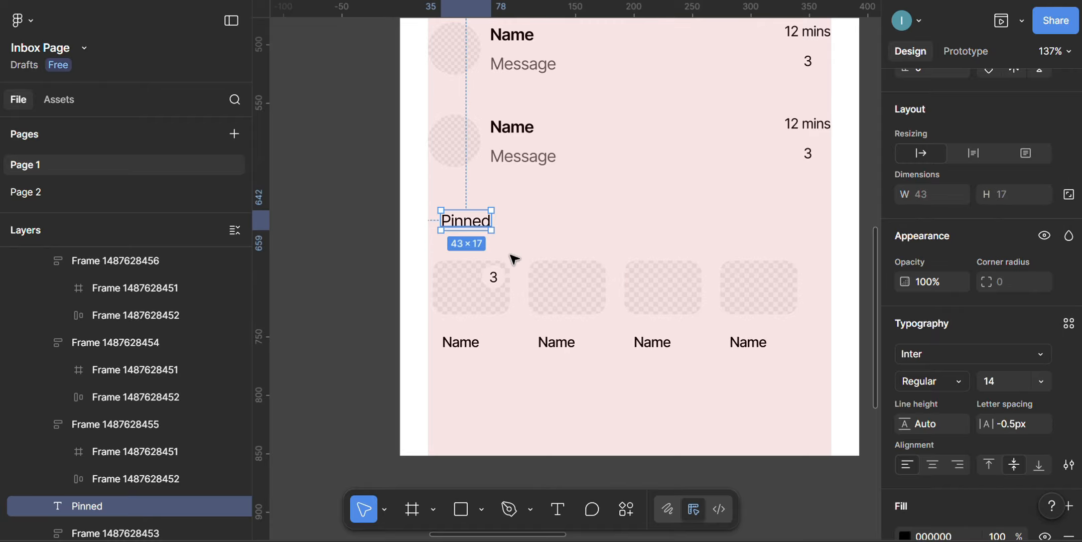
Step: Set the Pinned heading's weight to Semi Bold and move it closer to the cards, at X 34, Y 651
{"action": "left_click", "coordinate": [958, 383]}
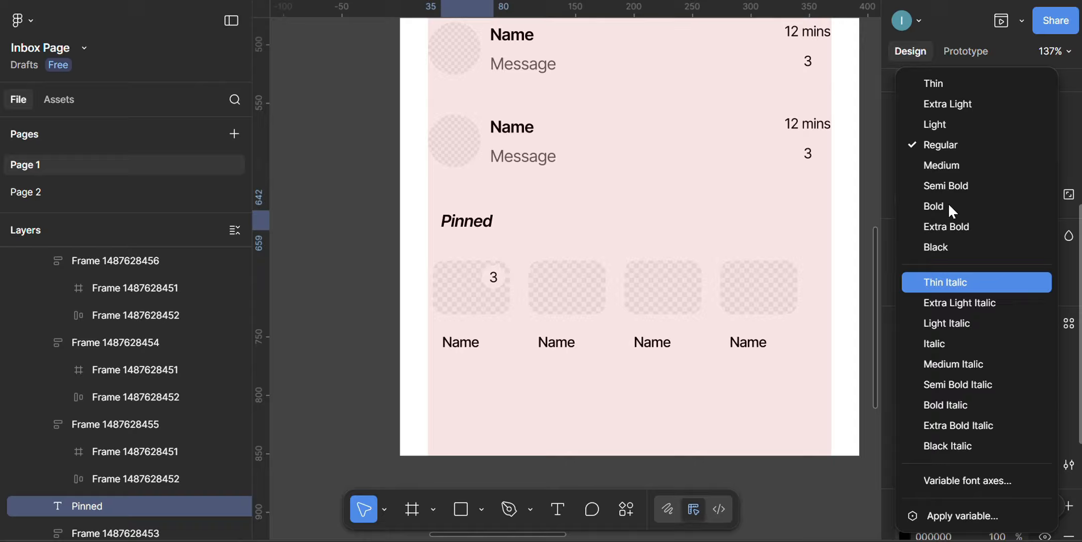
{"action": "left_click", "coordinate": [947, 166]}
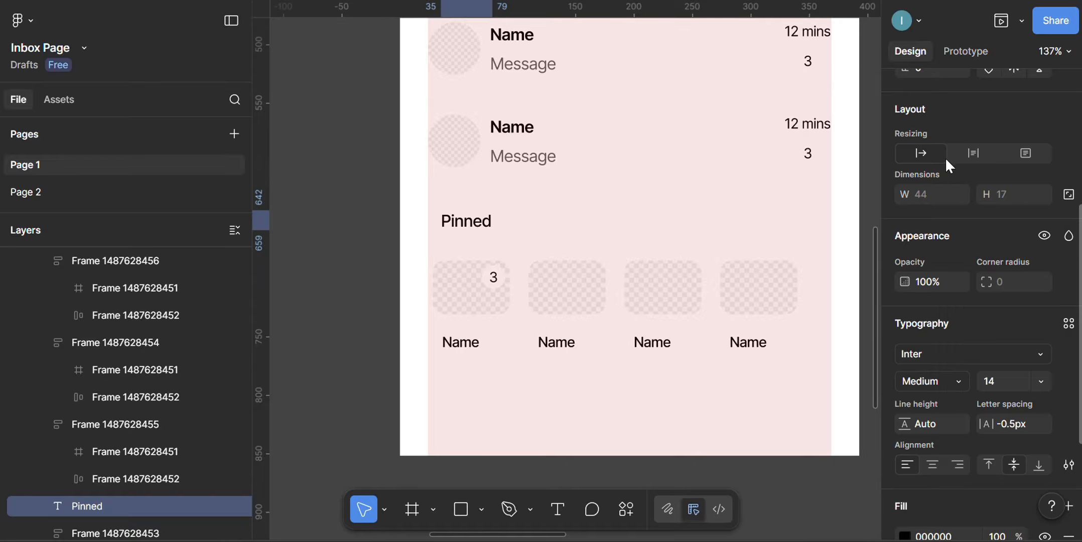
{"action": "left_click", "coordinate": [956, 382]}
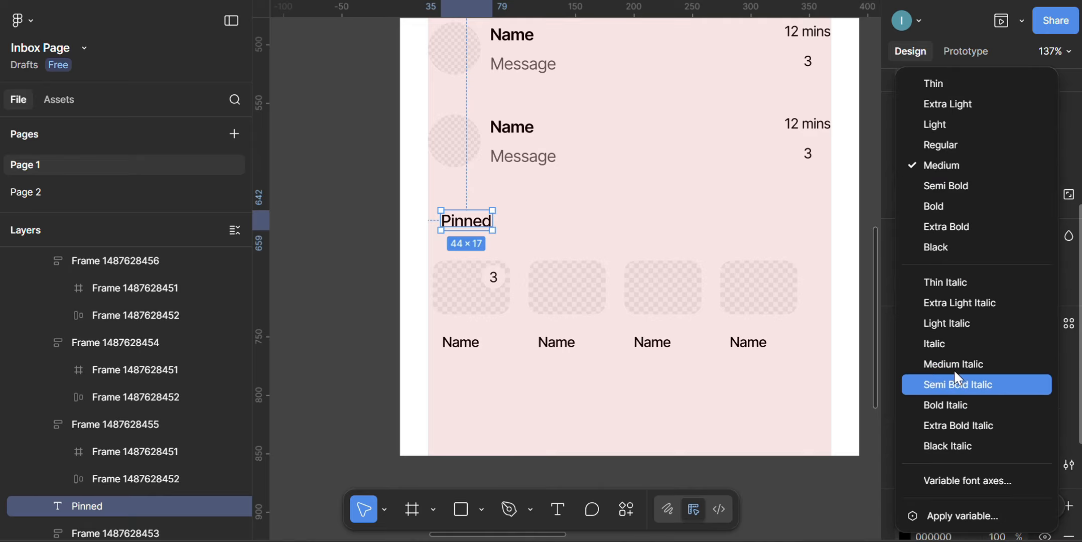
{"action": "left_click", "coordinate": [935, 186]}
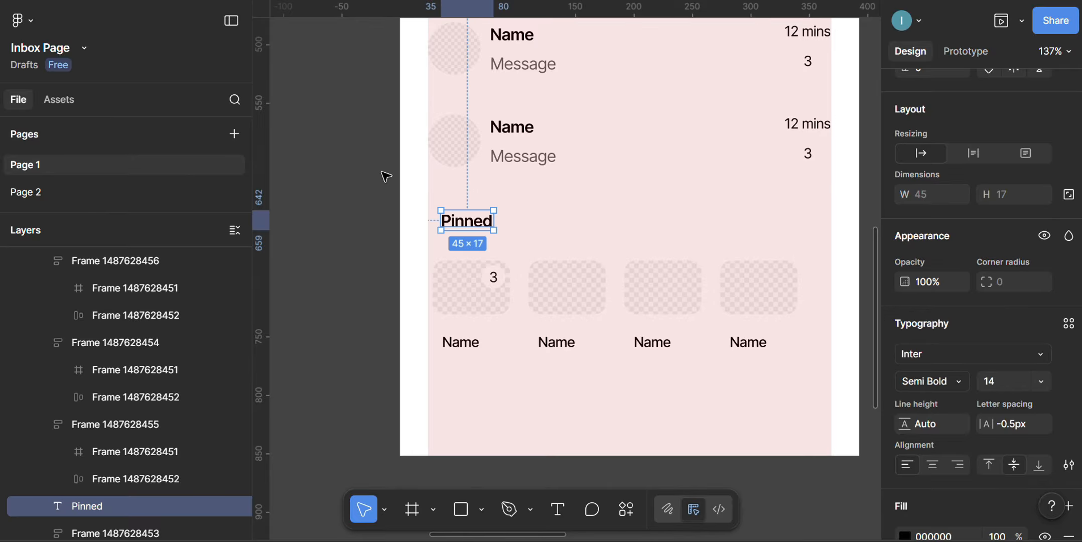
{"action": "left_click_drag", "start_coordinate": [467, 227], "coordinate": [467, 237]}
Step: Bring the solid pin icon from the Materials frame to the start of the Pinned heading and shift the heading right to make room
{"action": "scroll", "coordinate": [626, 249], "scroll_direction": "down", "scroll_amount": 5}
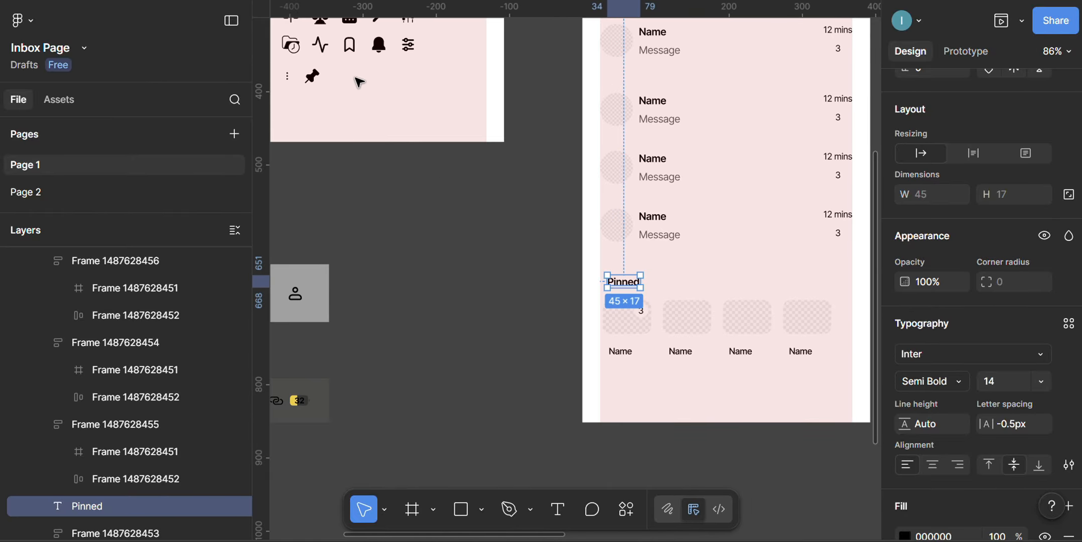
{"action": "left_click", "coordinate": [311, 75]}
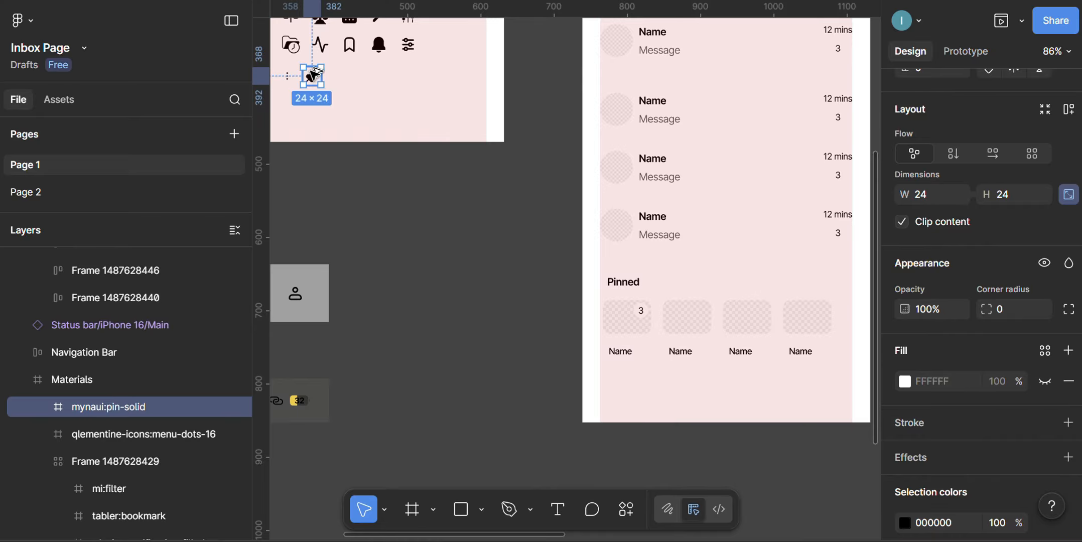
{"action": "left_click_drag", "start_coordinate": [311, 76], "coordinate": [705, 264]}
{"action": "scroll", "coordinate": [639, 303], "scroll_direction": "up", "scroll_amount": 2}
{"action": "scroll", "coordinate": [639, 303], "scroll_direction": "up", "scroll_amount": 5}
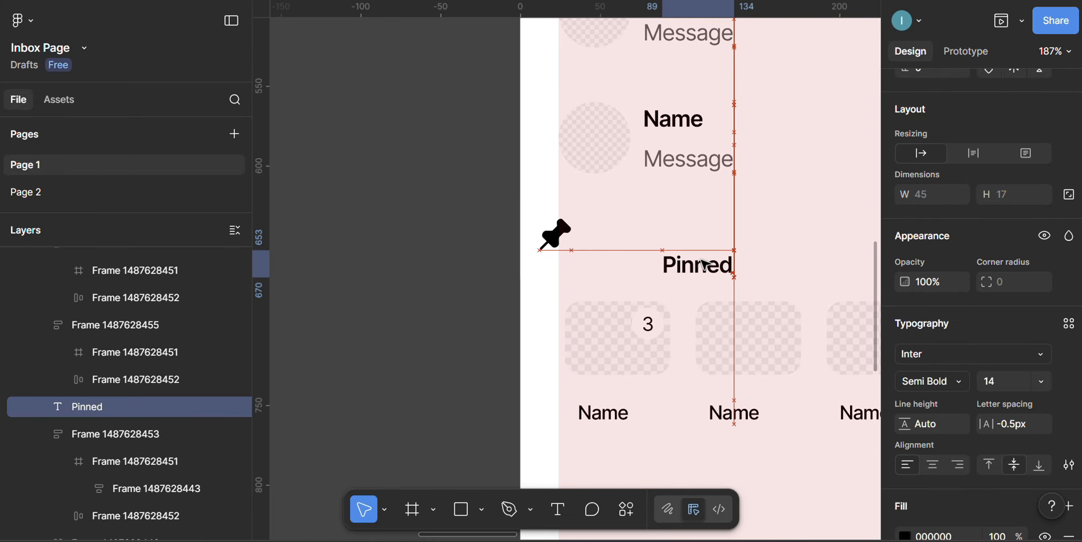
Step: Resize the pin icon to 20 × 20 and place it at X 24, Y 650 above the first card
{"action": "left_click_drag", "start_coordinate": [556, 235], "coordinate": [587, 277]}
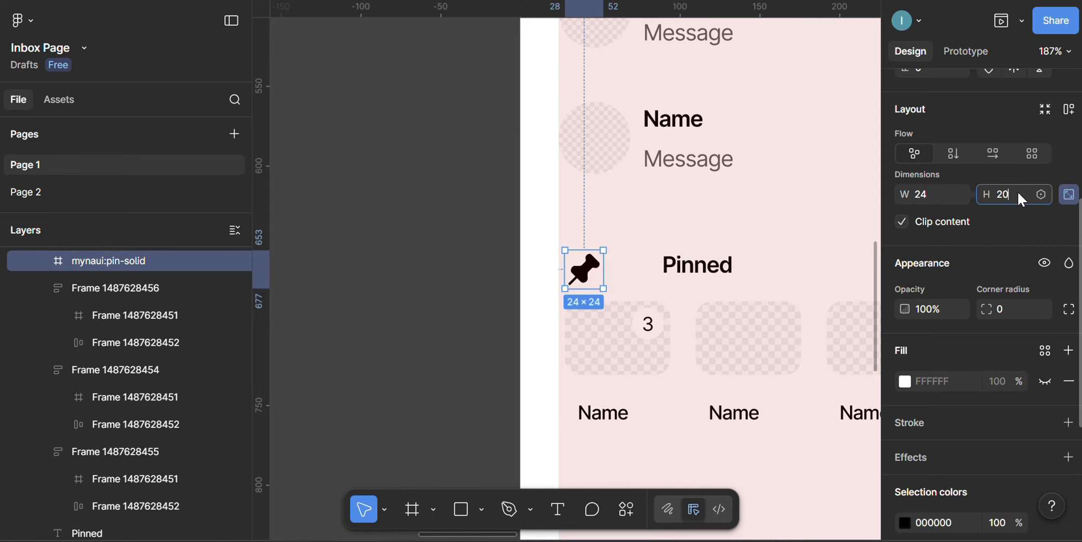
{"action": "key", "text": "Return"}
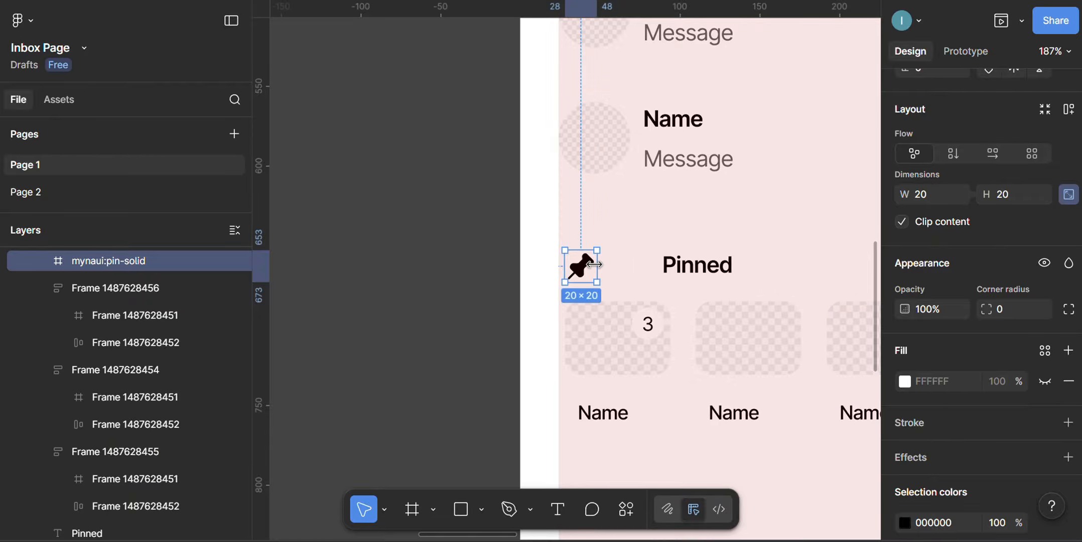
{"action": "left_click_drag", "start_coordinate": [582, 269], "coordinate": [573, 263]}
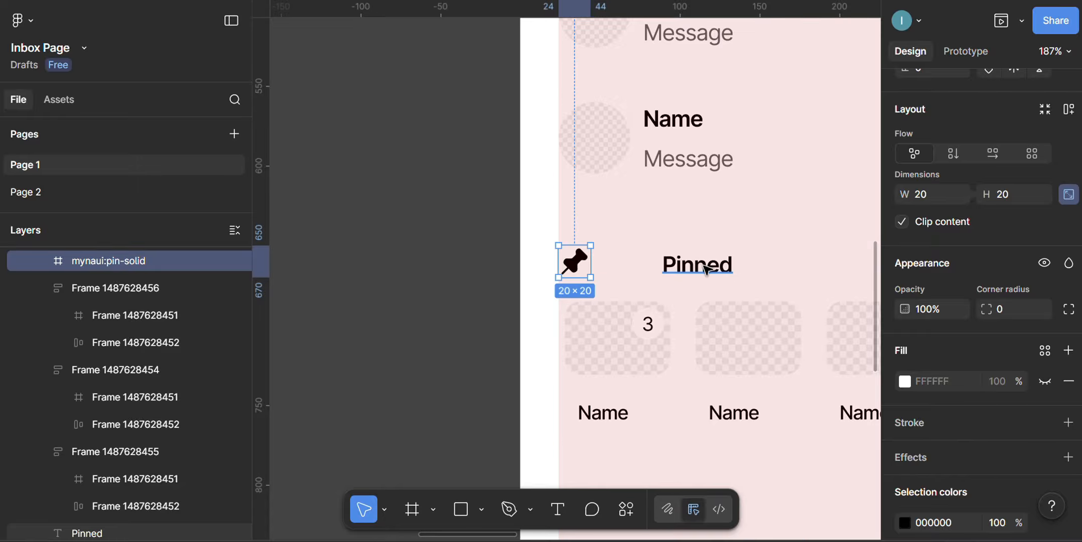
Step: Move the Pinned text next to the pin icon, at X 52, Y 651, and combine both in a horizontal auto layout
{"action": "left_click_drag", "start_coordinate": [707, 265], "coordinate": [655, 263]}
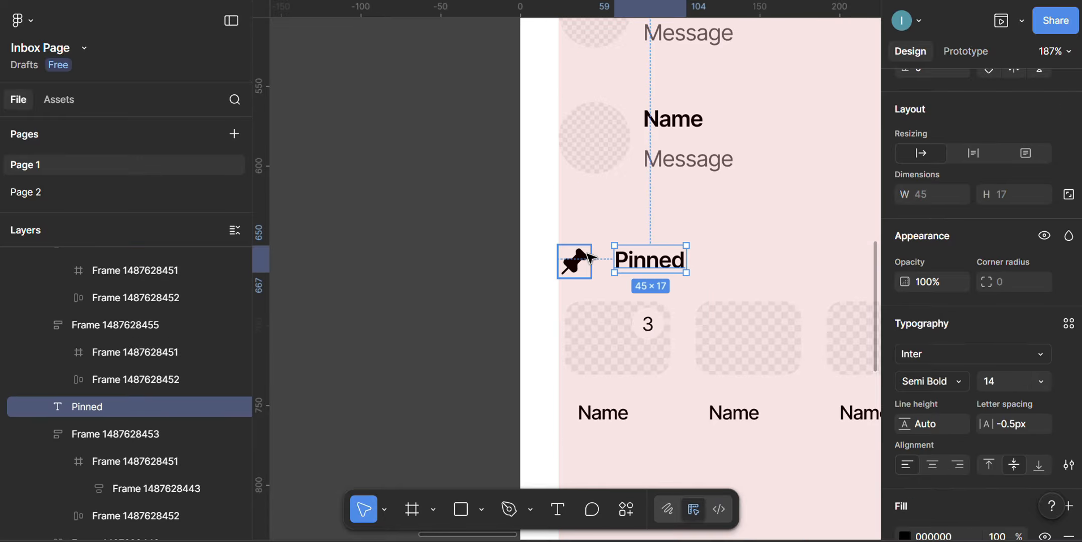
{"action": "key", "text": "Down"}
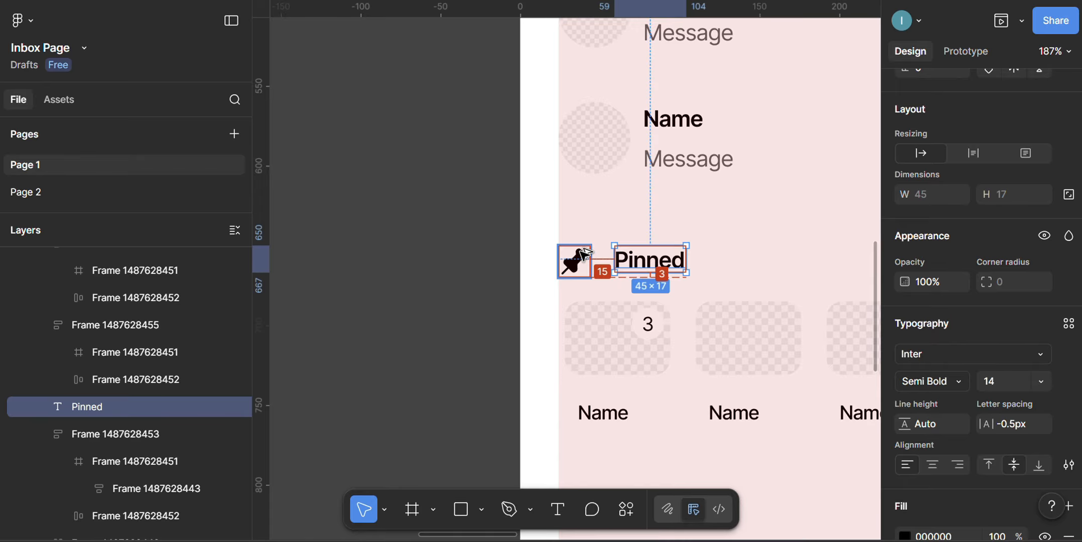
{"action": "key", "text": "Left"}
{"action": "key", "text": "Left"}
{"action": "key", "text": "Left"}
{"action": "key", "text": "Left"}
{"action": "key", "text": "Left"}
{"action": "key", "text": "Left"}
{"action": "key", "text": "Left"}
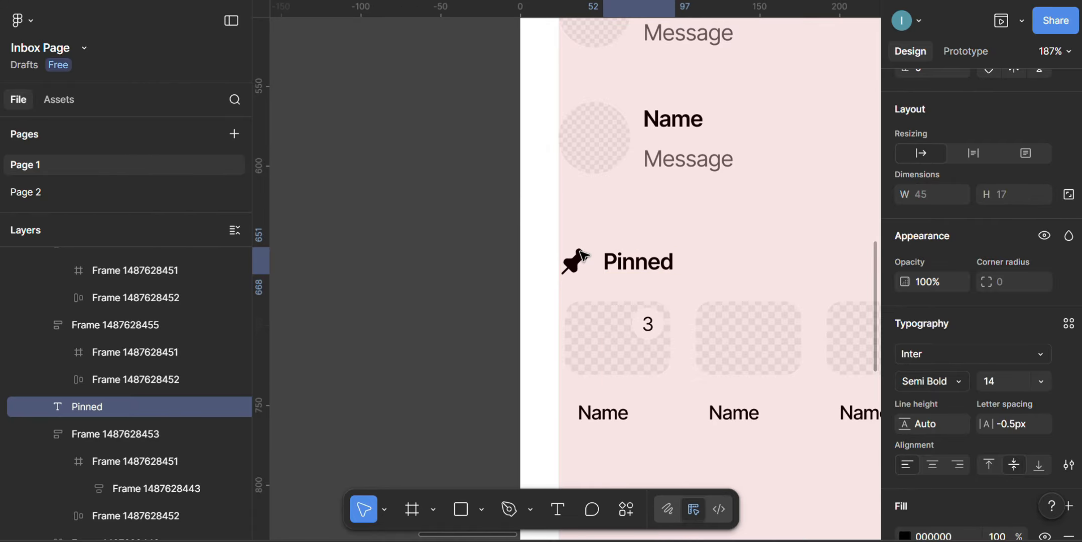
{"action": "left_click", "coordinate": [583, 258], "text": "shift"}
{"action": "key", "text": "shift+a"}
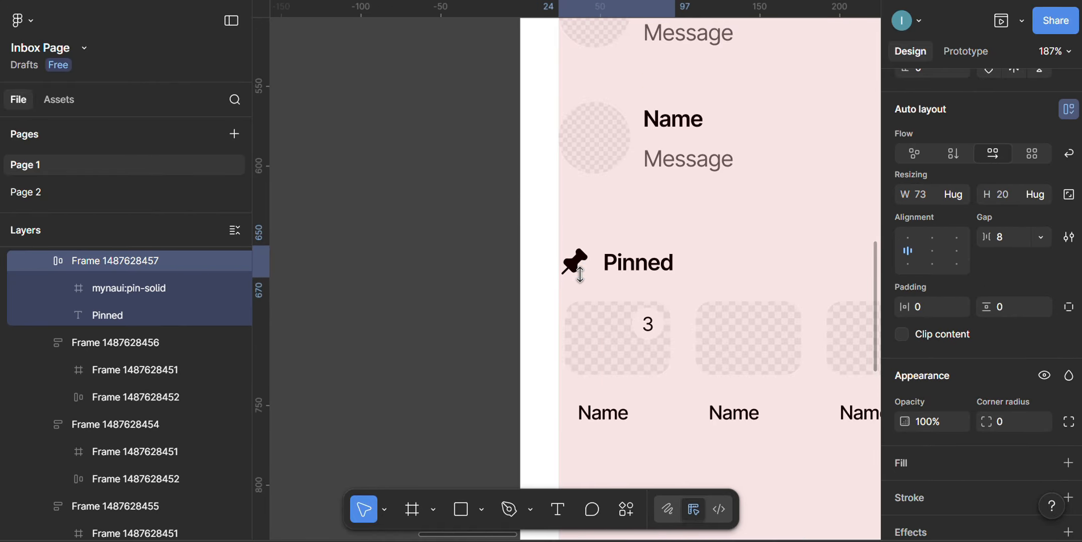
Step: Wrap the four name cards in one horizontal auto layout frame with a gap of 8
{"action": "scroll", "coordinate": [773, 321], "scroll_direction": "down", "scroll_amount": 4}
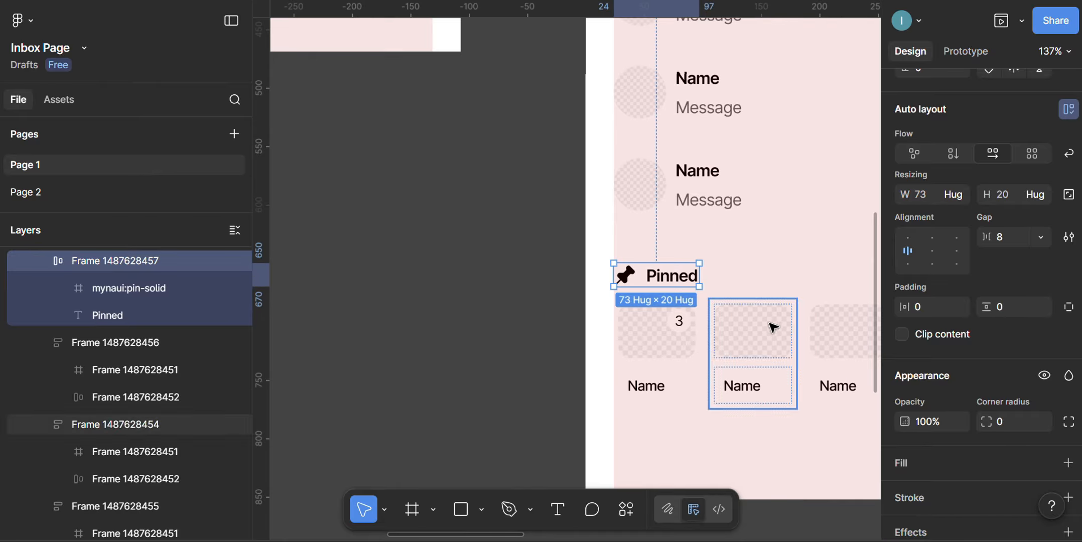
{"action": "scroll", "coordinate": [653, 307], "scroll_direction": "right", "scroll_amount": 3}
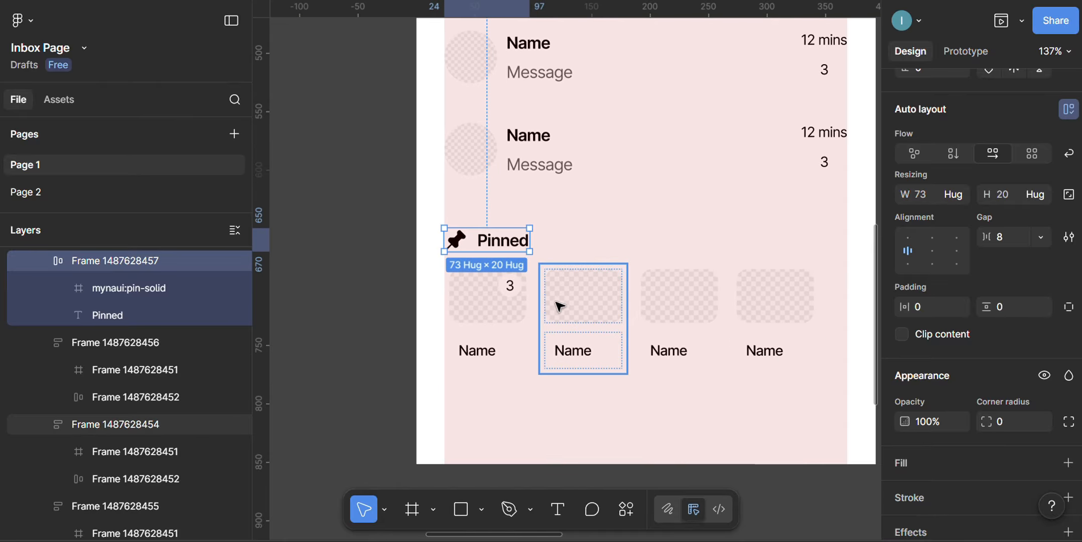
{"action": "left_click", "coordinate": [522, 309]}
{"action": "left_click", "coordinate": [584, 309], "text": "shift"}
{"action": "left_click", "coordinate": [717, 301], "text": "shift"}
{"action": "left_click", "coordinate": [778, 298], "text": "shift"}
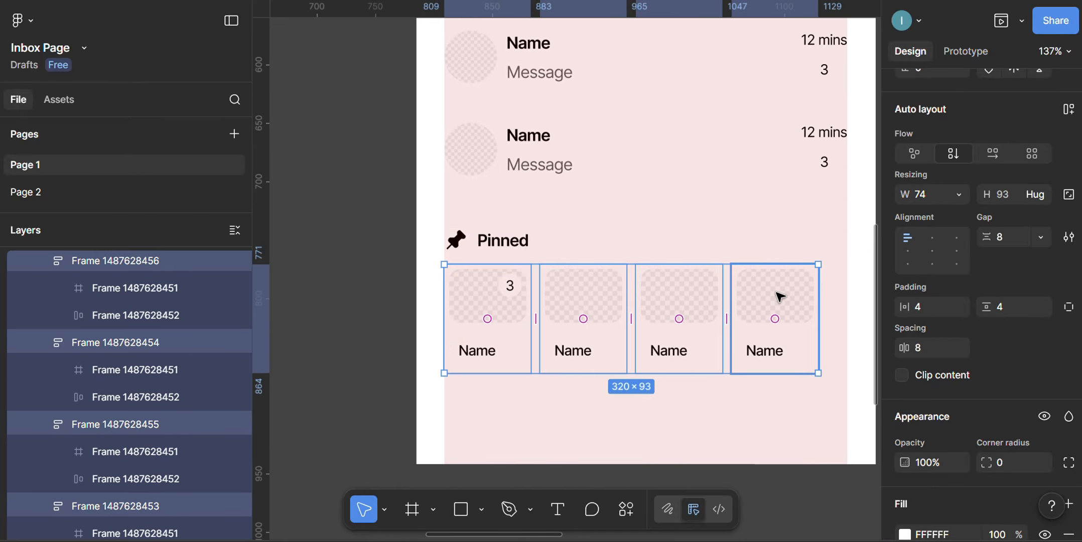
{"action": "key", "text": "shift+a"}
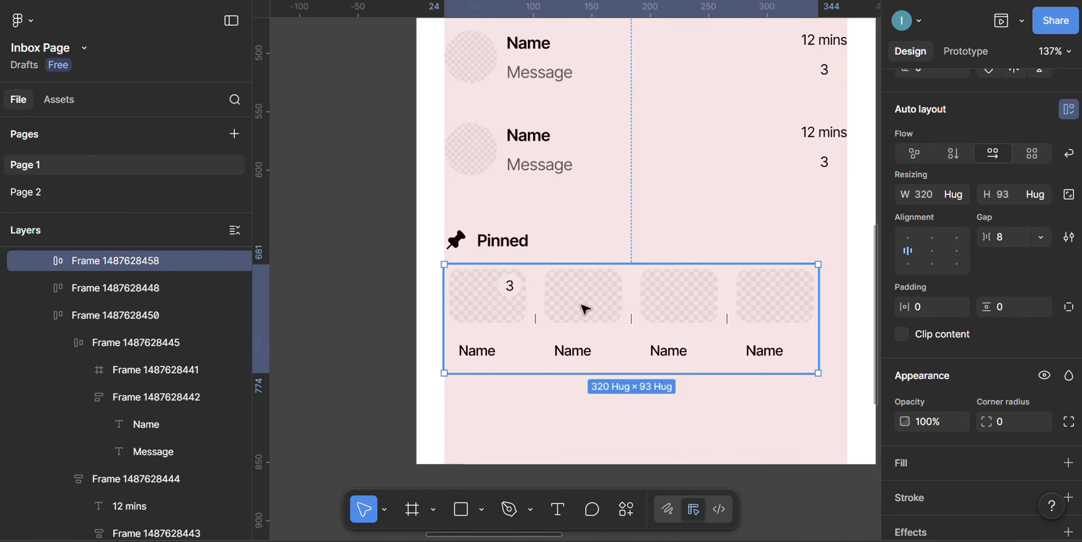
Step: Move the row of cards down until it sits 16 px below the Pinned heading
{"action": "key", "text": "alt"}
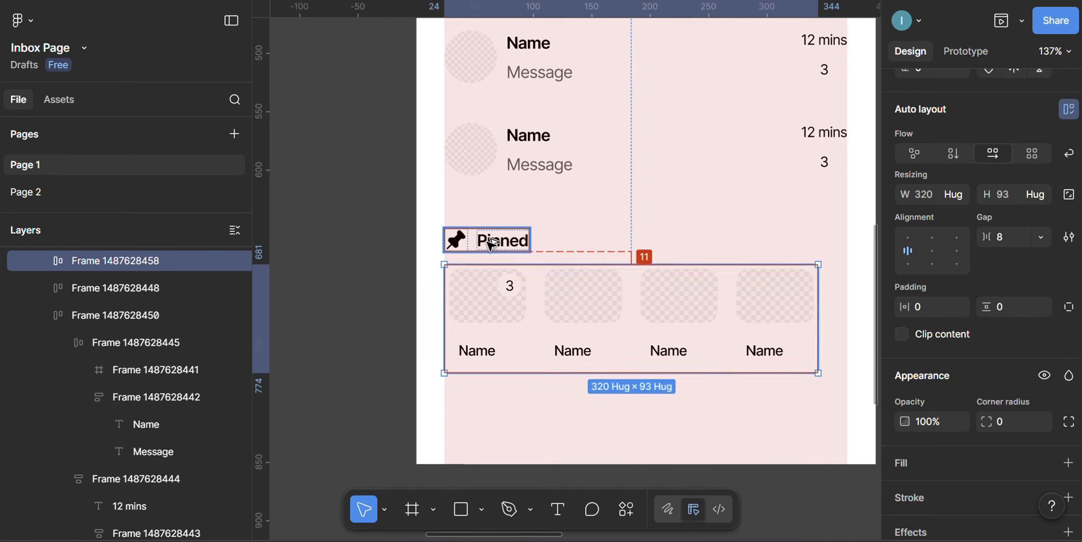
{"action": "key", "text": "Up"}
{"action": "key", "text": "Down"}
{"action": "key", "text": "Down"}
{"action": "key", "text": "Down"}
{"action": "key", "text": "Down"}
{"action": "key", "text": "Down"}
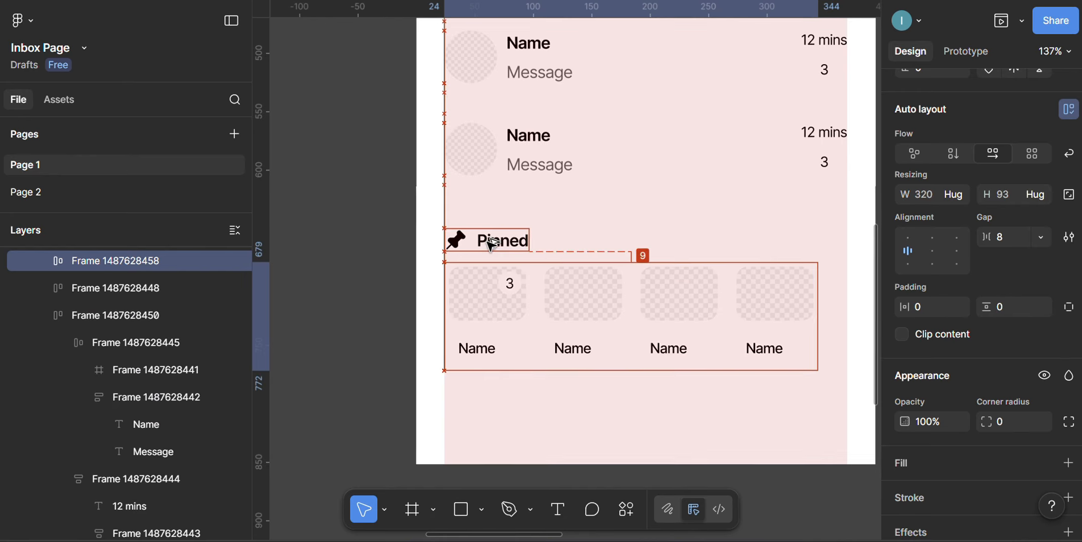
{"action": "key", "text": "Down"}
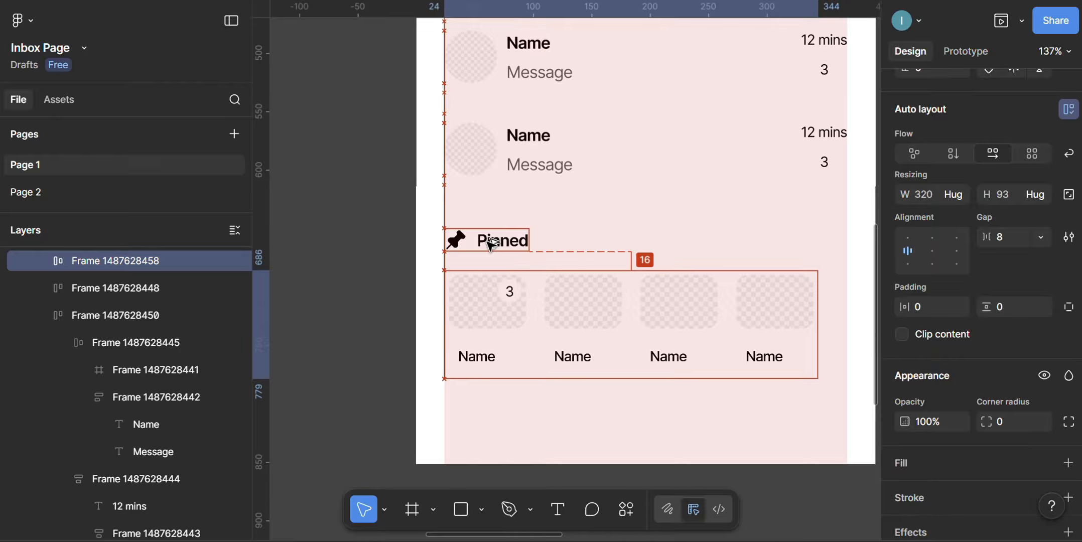
Step: Combine the Pinned heading and the card row in a vertical auto layout with horizontal and vertical padding of 8
{"action": "left_click", "coordinate": [491, 246], "text": "shift"}
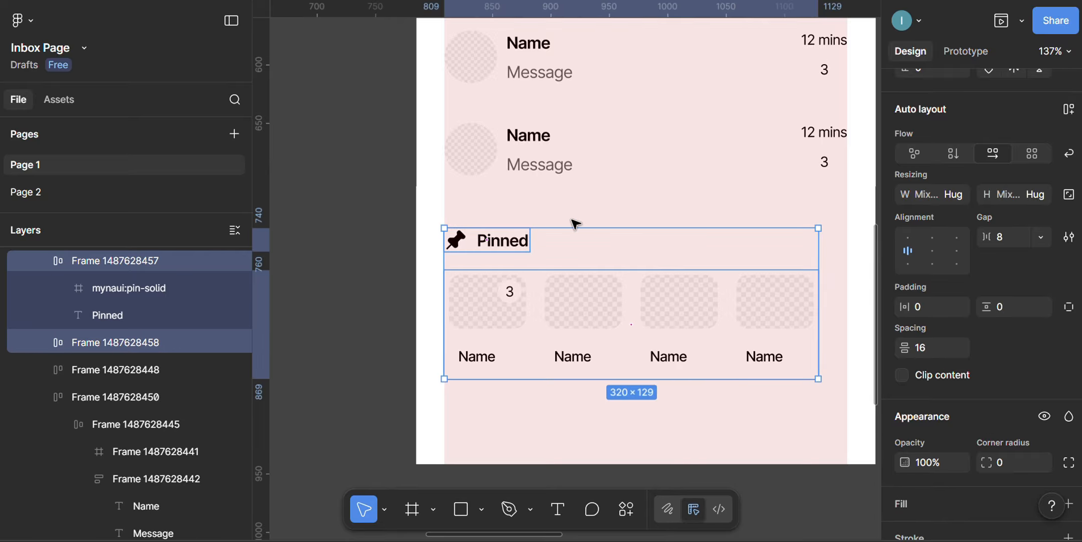
{"action": "key", "text": "shift+a"}
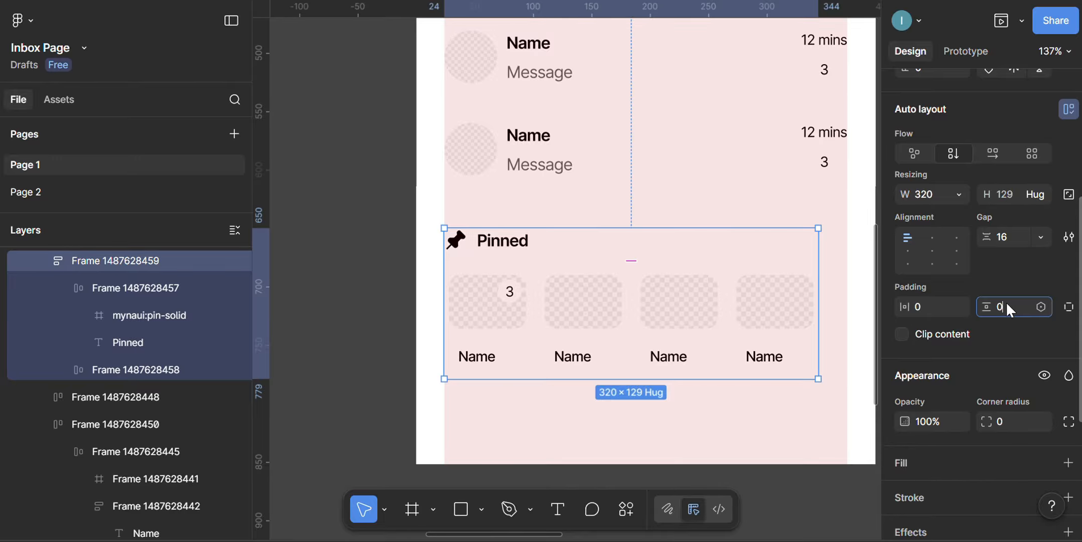
{"action": "type", "text": "8"}
{"action": "key", "text": "Return"}
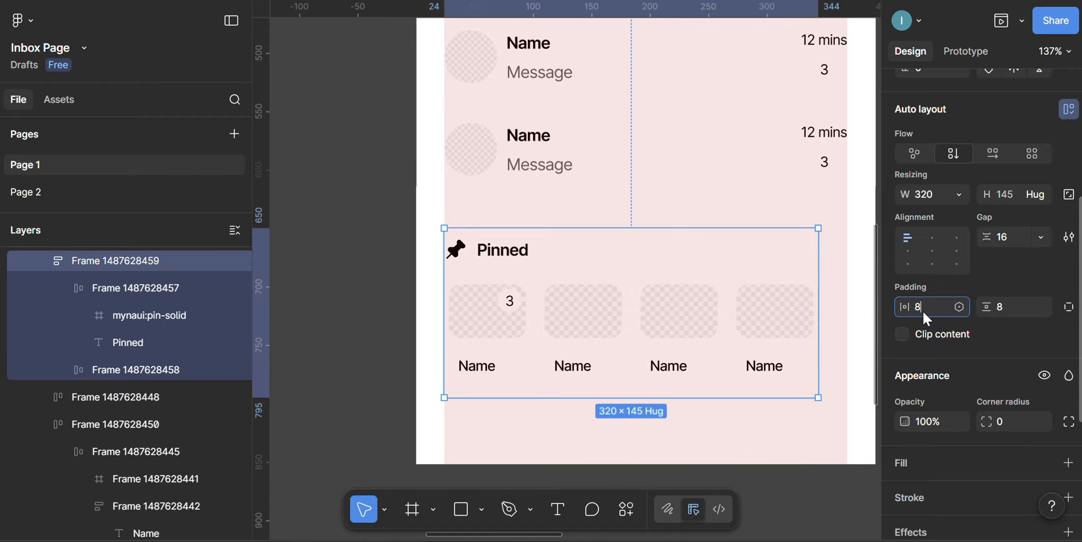
{"action": "key", "text": "Return"}
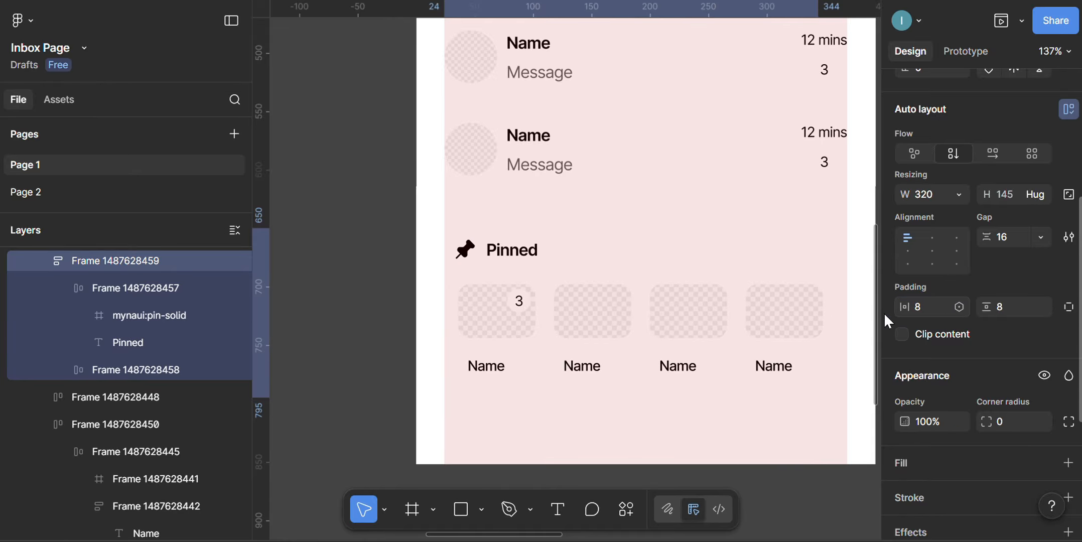
Step: Make the Pinned section's width hug its contents and give the section a white FFFFFF fill
{"action": "scroll", "coordinate": [824, 355], "scroll_direction": "right", "scroll_amount": 3}
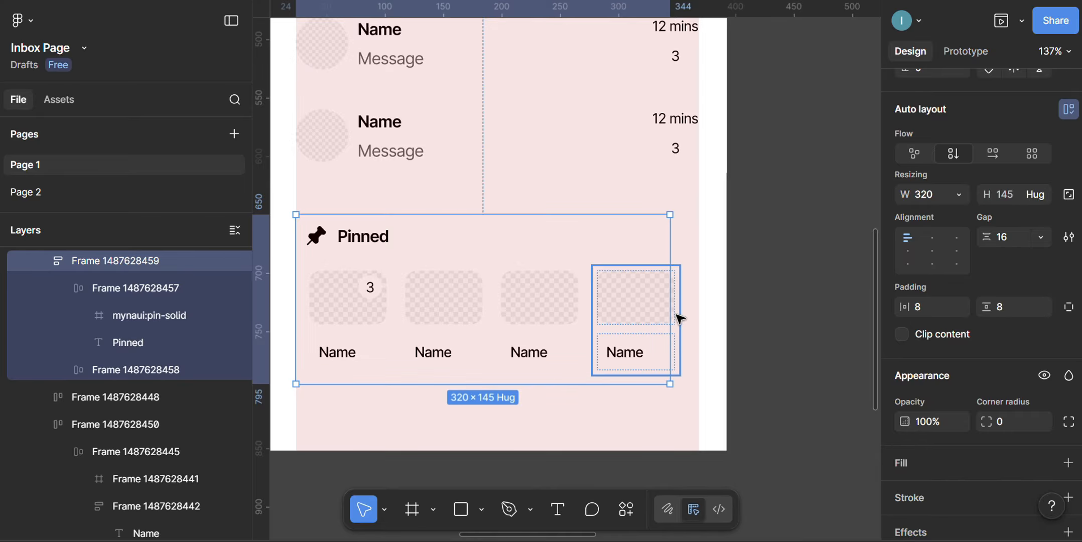
{"action": "left_click", "coordinate": [956, 196]}
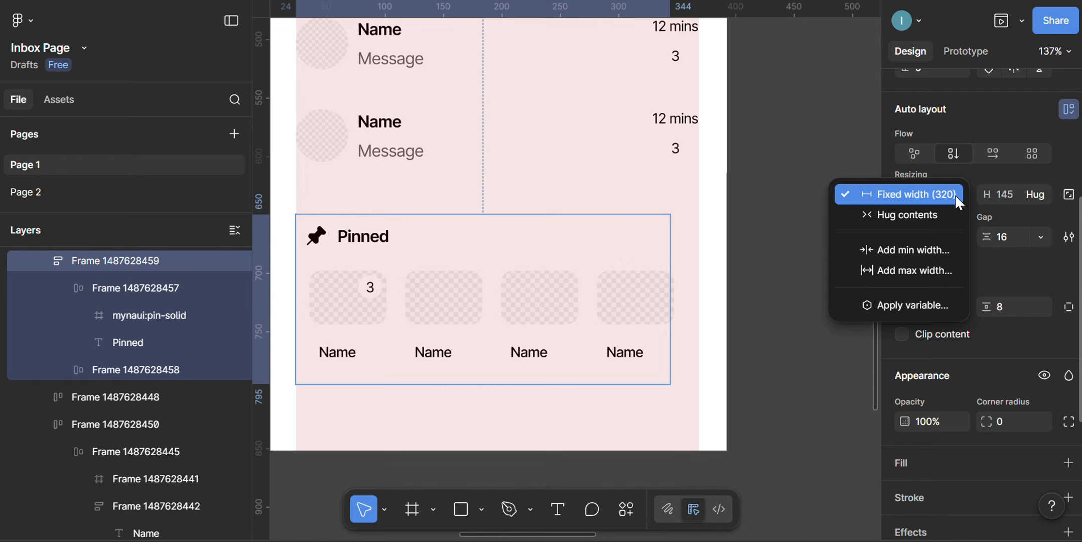
{"action": "left_click", "coordinate": [929, 212]}
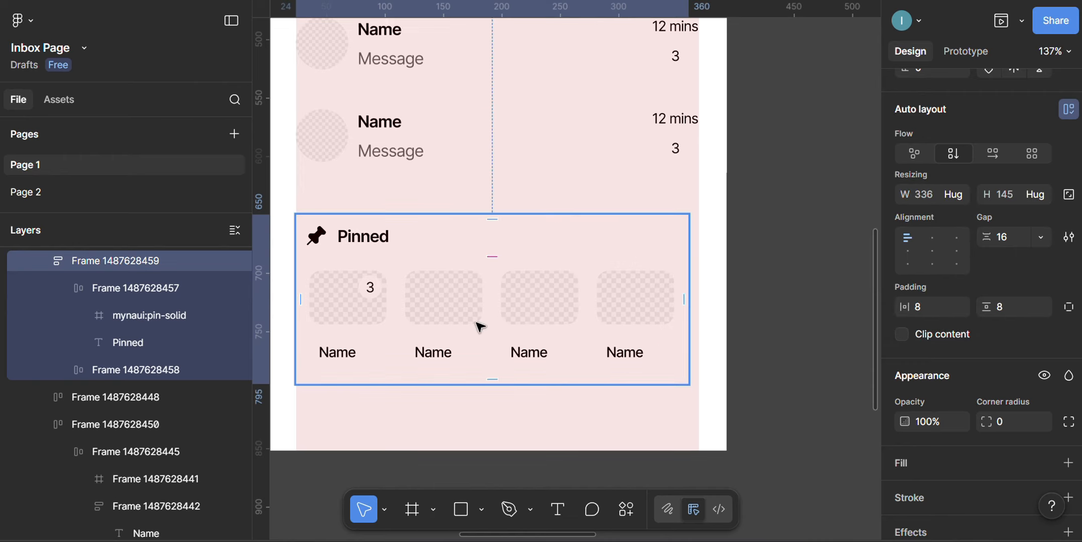
{"action": "left_click", "coordinate": [932, 459]}
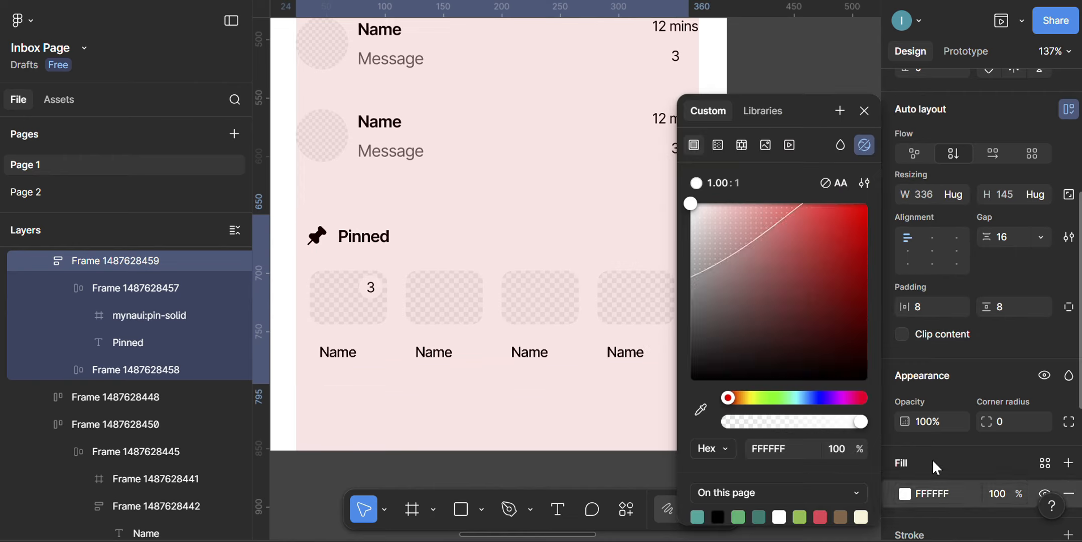
{"action": "key", "text": "Escape"}
Step: Add a drop shadow to all four name cards with a Y offset of 1 and a color opacity of 15%
{"action": "left_click", "coordinate": [341, 308]}
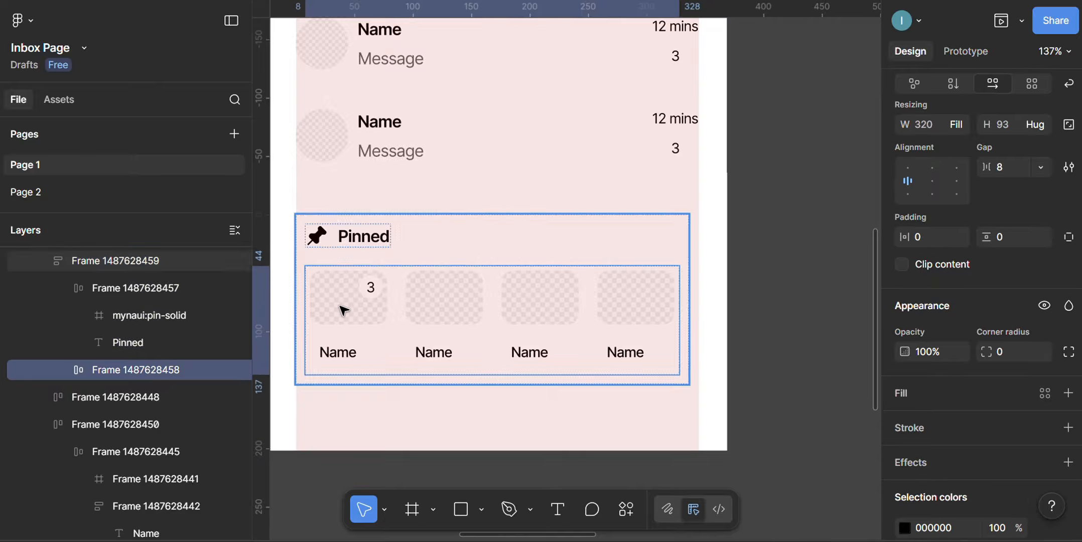
{"action": "left_click", "coordinate": [354, 313]}
{"action": "left_click", "coordinate": [418, 315], "text": "shift"}
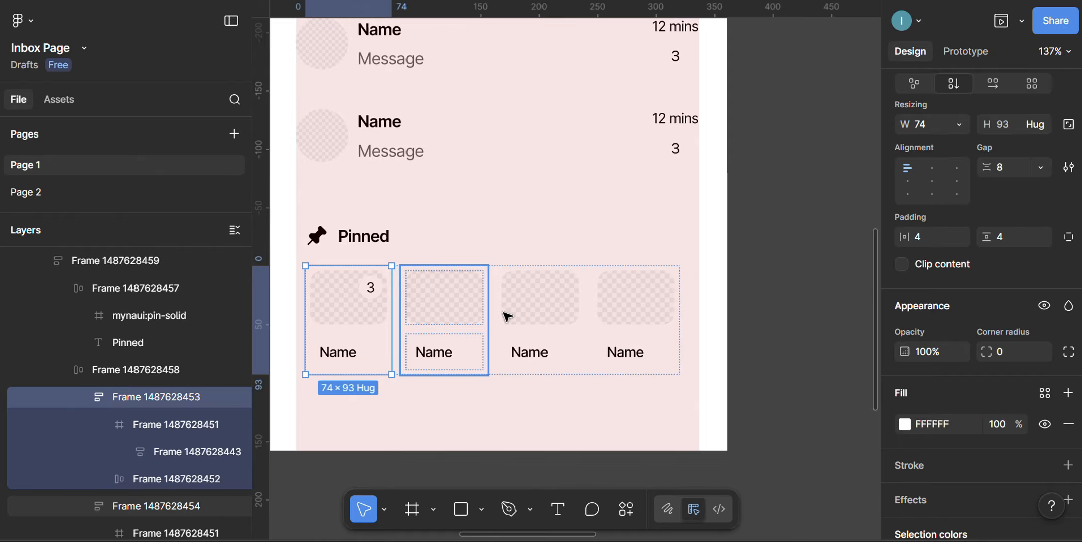
{"action": "left_click", "coordinate": [504, 313], "text": "shift"}
{"action": "left_click", "coordinate": [638, 315], "text": "shift"}
{"action": "scroll", "coordinate": [911, 452], "scroll_direction": "down", "scroll_amount": 4}
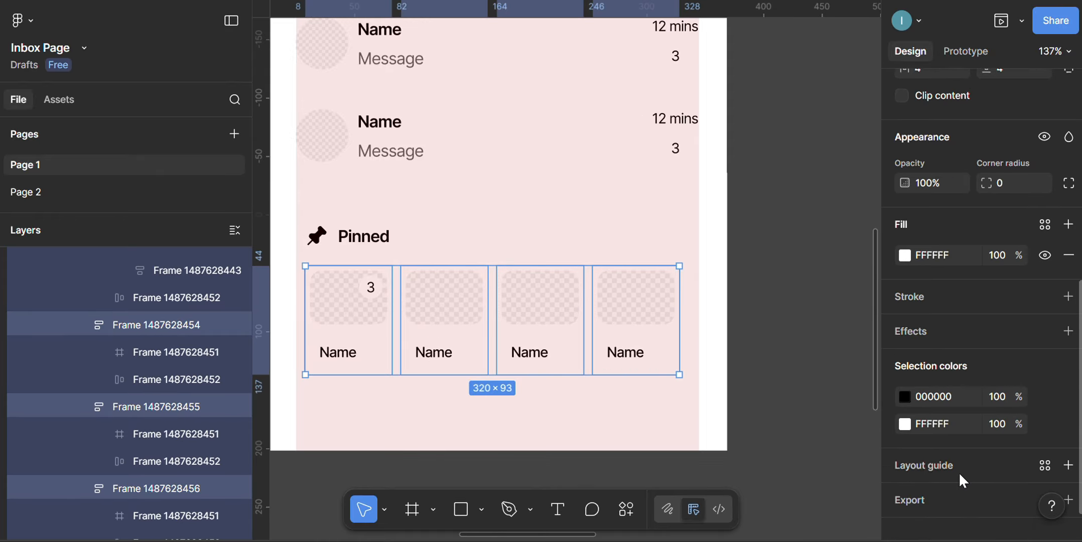
{"action": "left_click", "coordinate": [938, 312]}
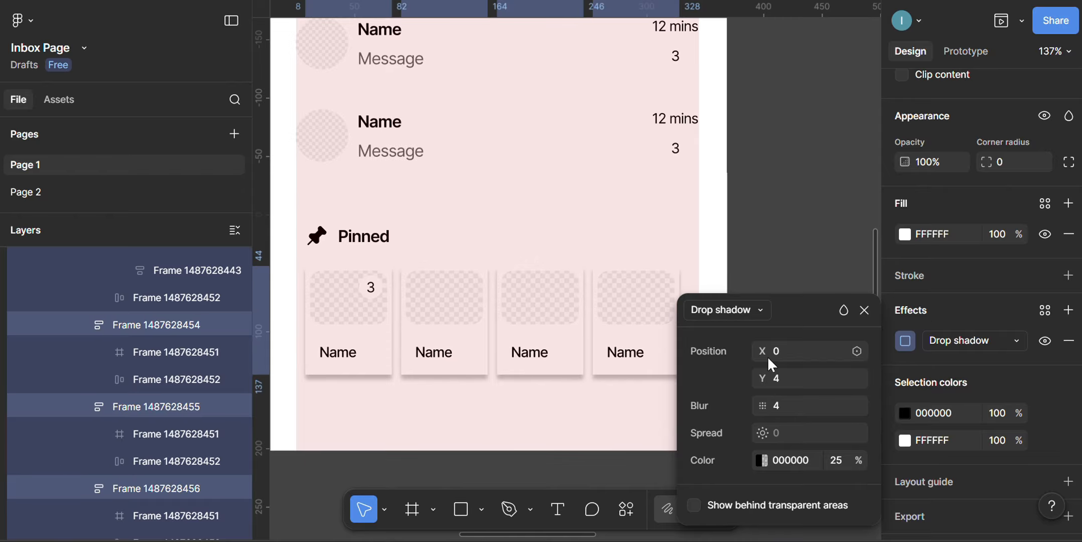
{"action": "left_click", "coordinate": [785, 381]}
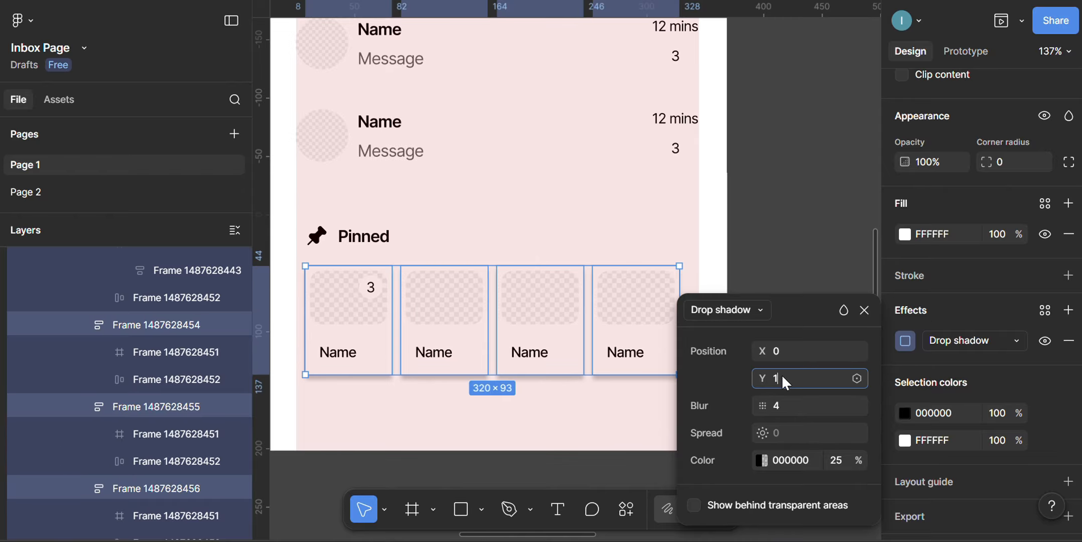
{"action": "key", "text": "Return"}
{"action": "left_click", "coordinate": [856, 466]}
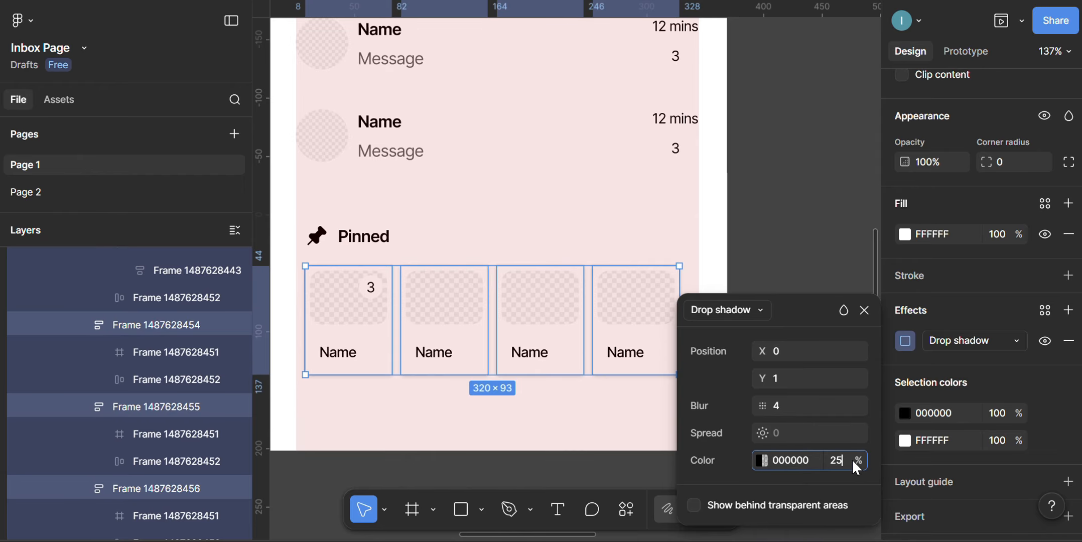
{"action": "key", "text": "BackSpace"}
{"action": "key", "text": "BackSpace"}
{"action": "type", "text": "15"}
Step: Round the corners of the four name cards with a radius of 10
{"action": "left_click", "coordinate": [1013, 158]}
{"action": "type", "text": "10"}
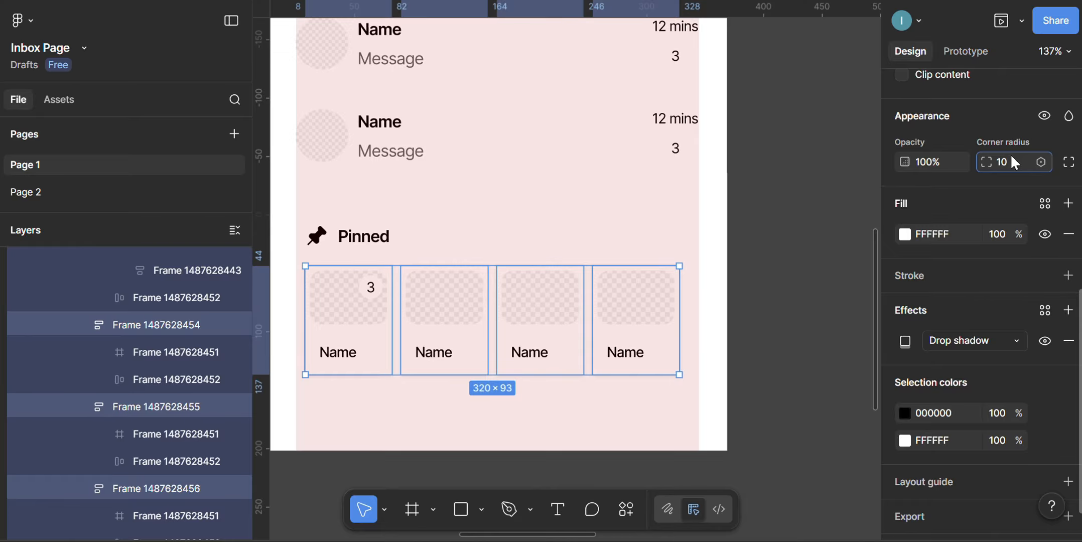
{"action": "key", "text": "Return"}
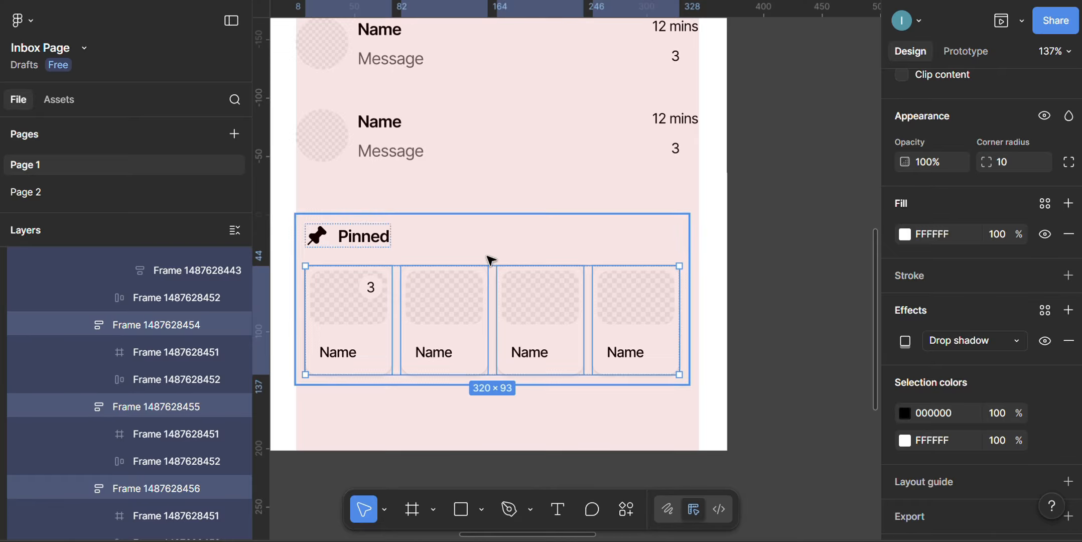
Step: Set the corner radius of the whole Pinned section frame to 10
{"action": "left_click", "coordinate": [447, 243]}
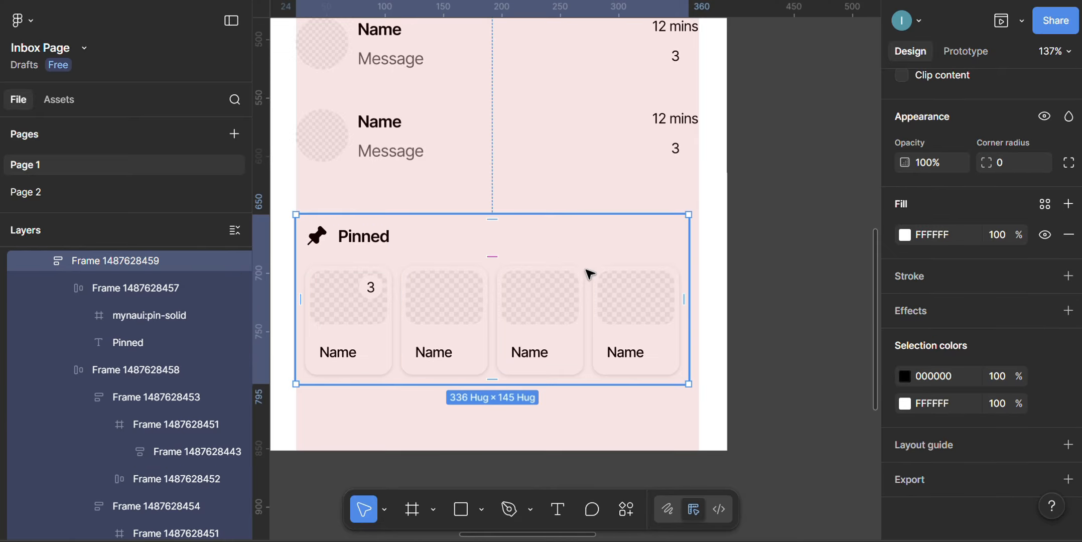
{"action": "left_click", "coordinate": [1005, 157]}
{"action": "type", "text": "1"}
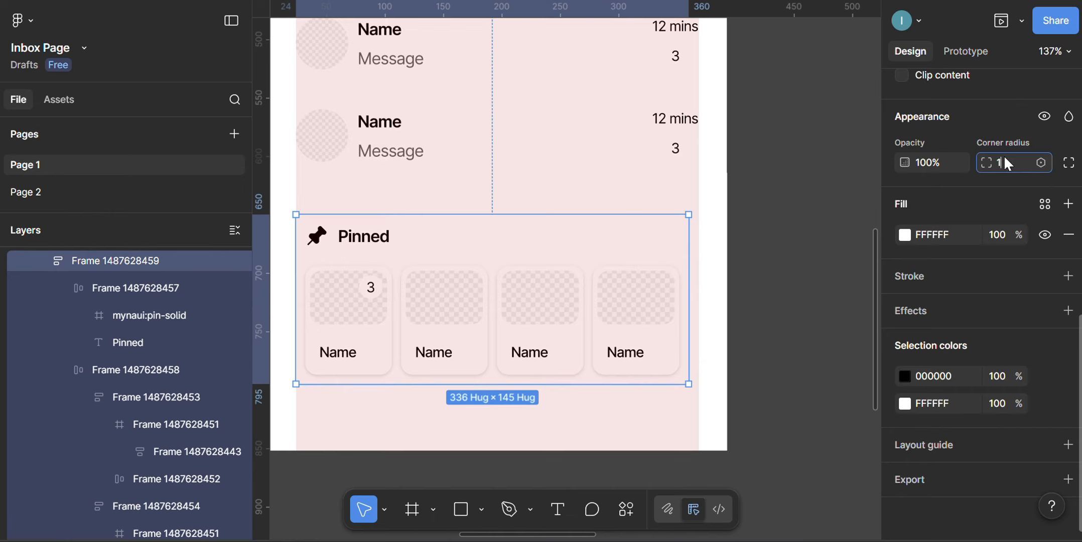
{"action": "type", "text": "0"}
{"action": "key", "text": "Return"}
Step: Open the prototype preview of the inbox page and center the Pinned section horizontally on the page
{"action": "scroll", "coordinate": [647, 215], "scroll_direction": "down", "scroll_amount": 1}
{"action": "left_click_drag", "start_coordinate": [716, 191], "coordinate": [735, 295]}
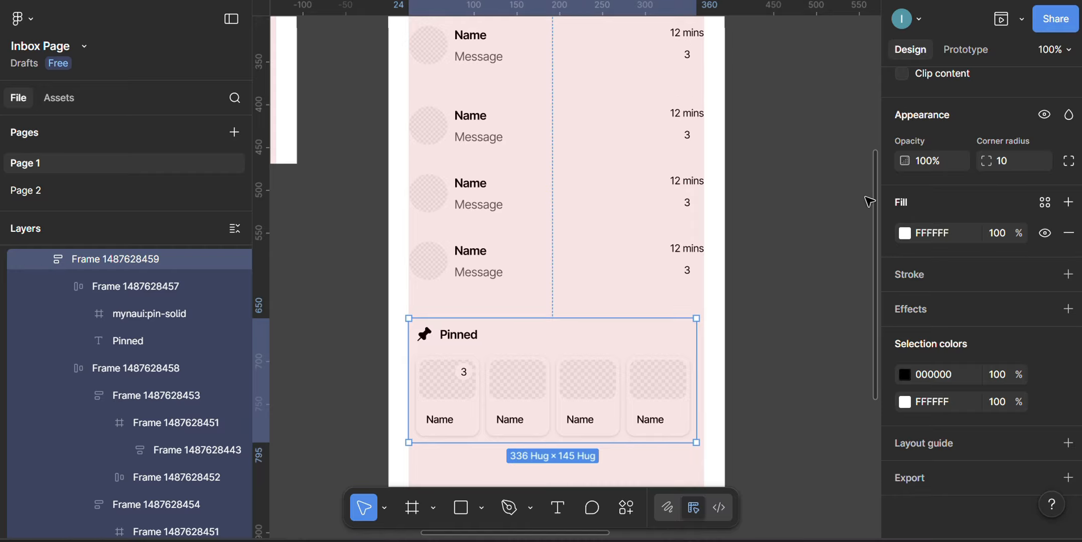
{"action": "left_click", "coordinate": [993, 29]}
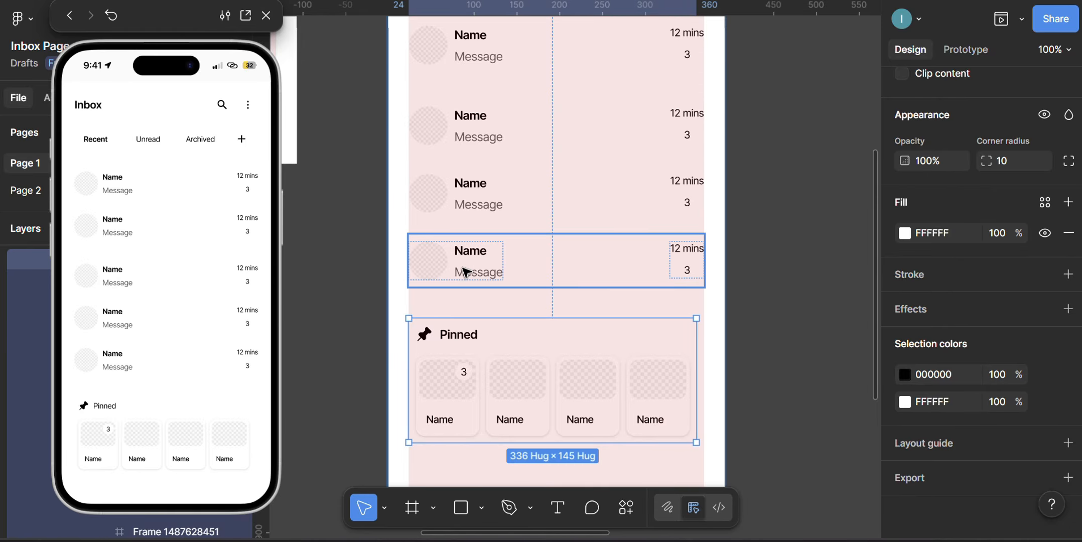
{"action": "scroll", "coordinate": [575, 279], "scroll_direction": "down", "scroll_amount": 3}
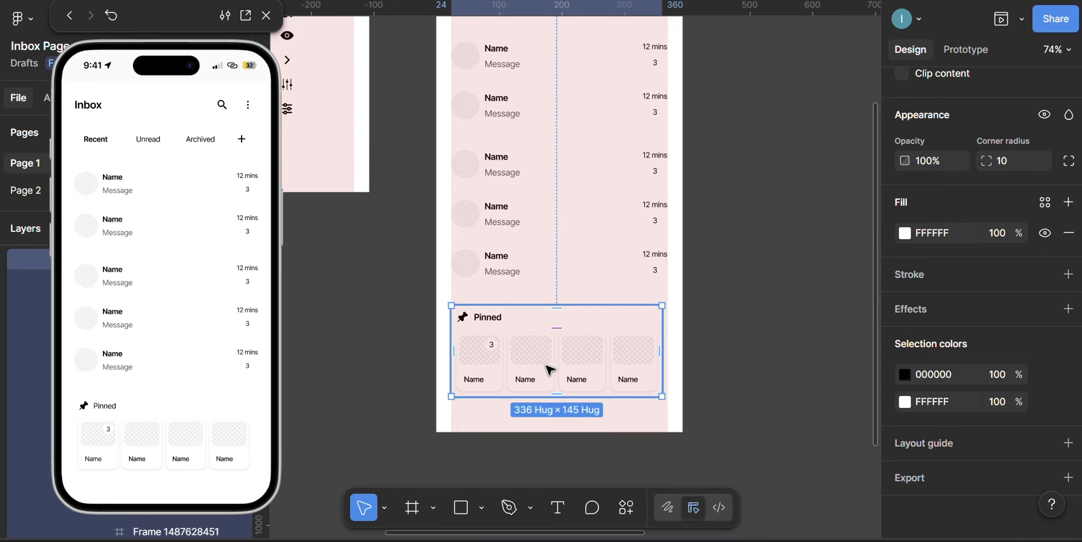
{"action": "scroll", "coordinate": [933, 223], "scroll_direction": "up", "scroll_amount": 10}
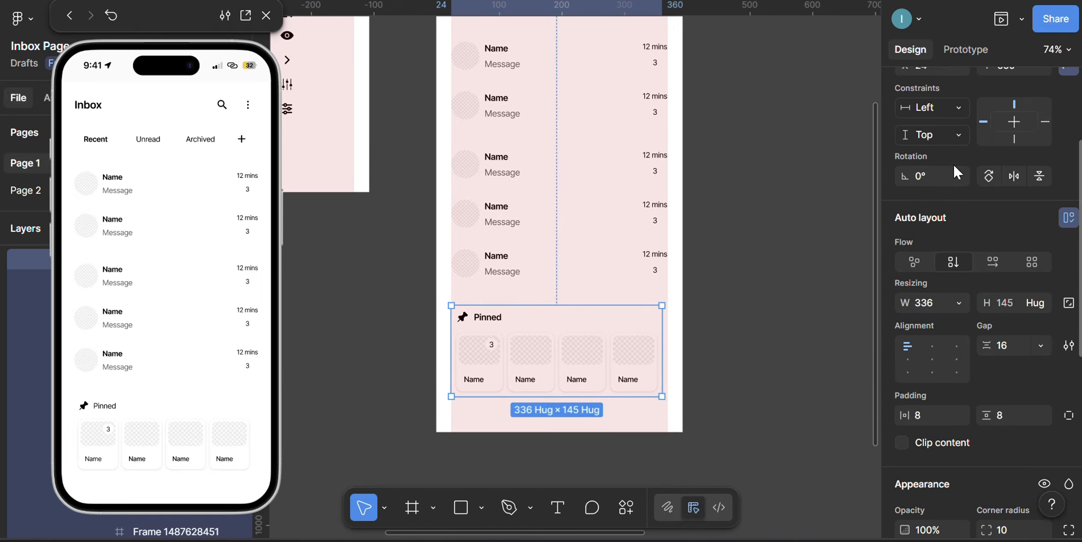
{"action": "scroll", "coordinate": [943, 176], "scroll_direction": "up", "scroll_amount": 3}
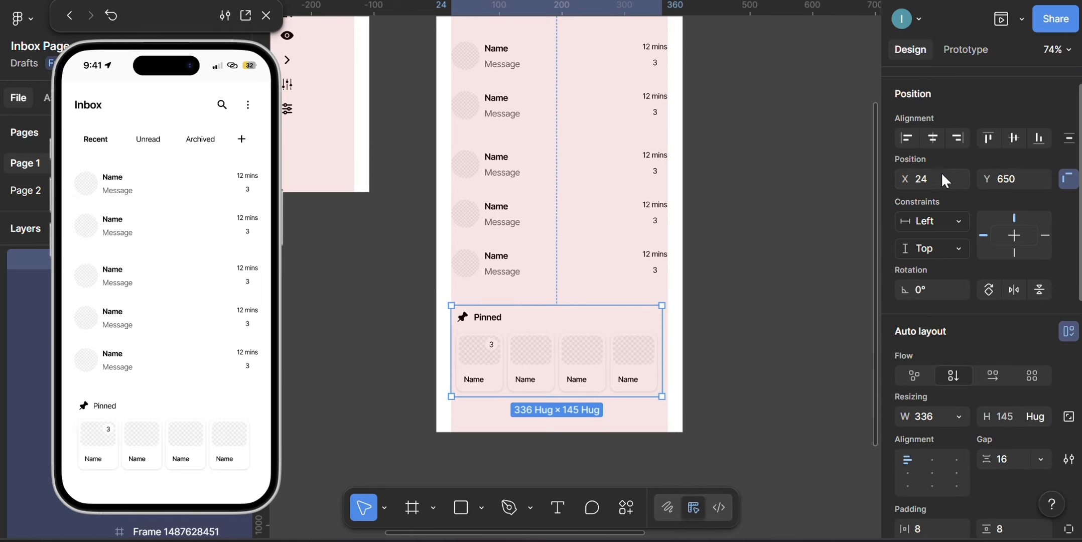
{"action": "left_click", "coordinate": [940, 137]}
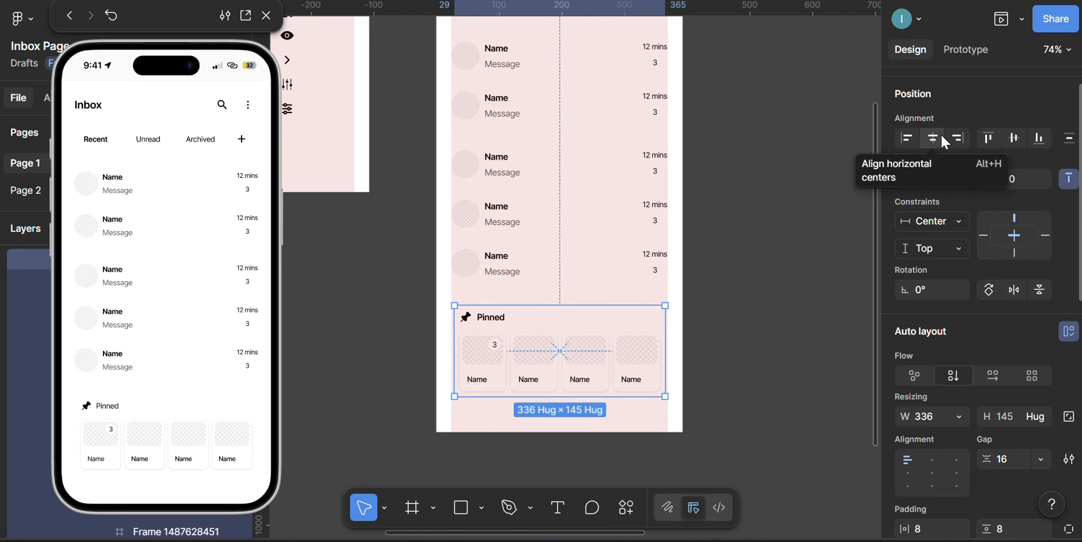
Step: Widen the Pinned section to 345 so that both of its sides meet the page's layout margins
{"action": "scroll", "coordinate": [578, 357], "scroll_direction": "up", "scroll_amount": 3}
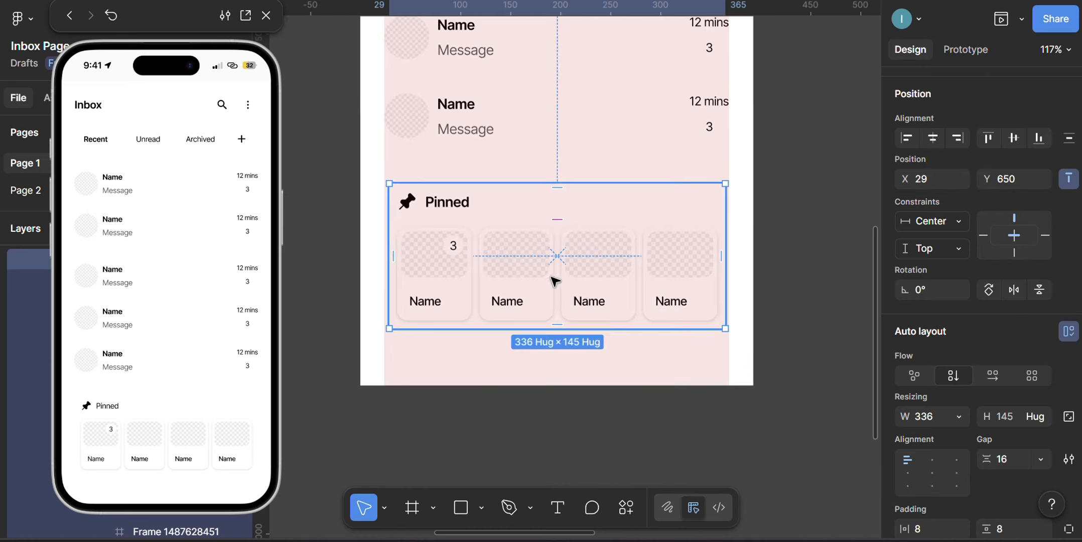
{"action": "scroll", "coordinate": [553, 280], "scroll_direction": "up", "scroll_amount": 2}
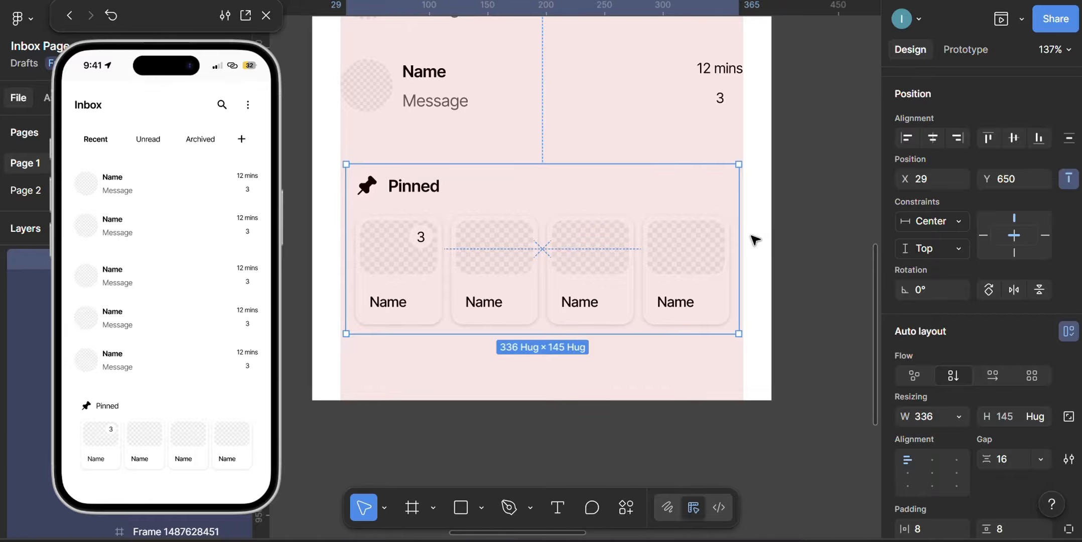
{"action": "left_click_drag", "start_coordinate": [747, 236], "coordinate": [748, 241]}
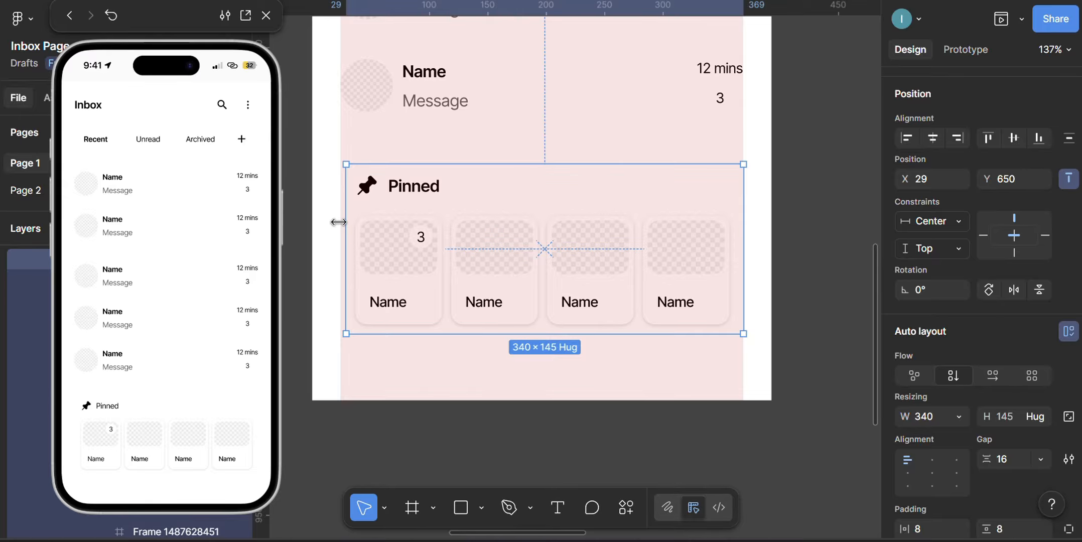
{"action": "left_click_drag", "start_coordinate": [346, 230], "coordinate": [338, 233]}
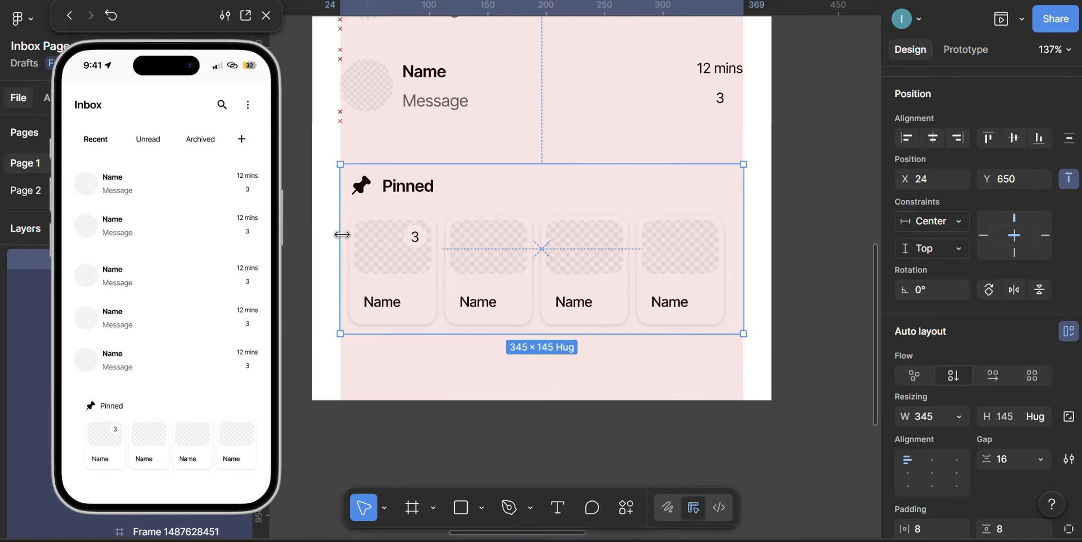
{"action": "key", "text": "alt"}
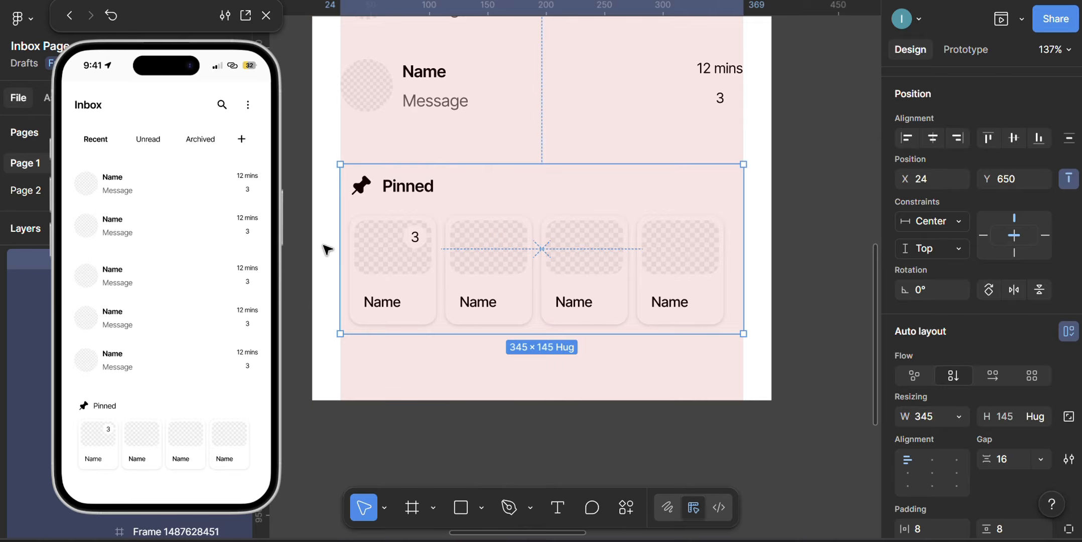
{"action": "key", "text": "alt"}
Step: Move the Pinned section out of the inbox page onto the empty canvas beside it
{"action": "scroll", "coordinate": [658, 229], "scroll_direction": "down", "scroll_amount": 2}
{"action": "scroll", "coordinate": [658, 228], "scroll_direction": "down", "scroll_amount": 2}
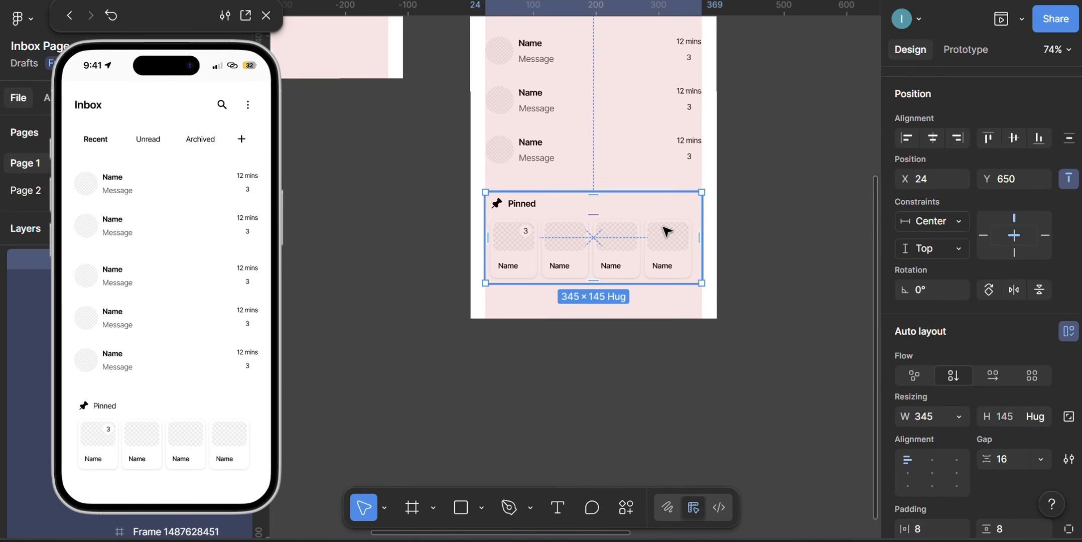
{"action": "scroll", "coordinate": [780, 244], "scroll_direction": "down", "scroll_amount": 4}
{"action": "scroll", "coordinate": [713, 293], "scroll_direction": "down", "scroll_amount": 2}
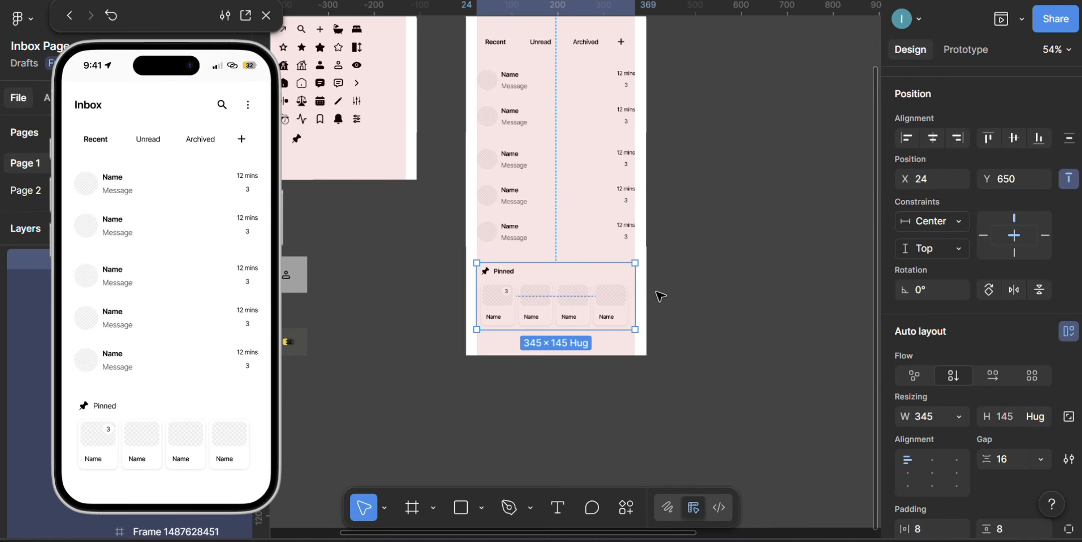
{"action": "left_click_drag", "start_coordinate": [544, 295], "coordinate": [736, 290]}
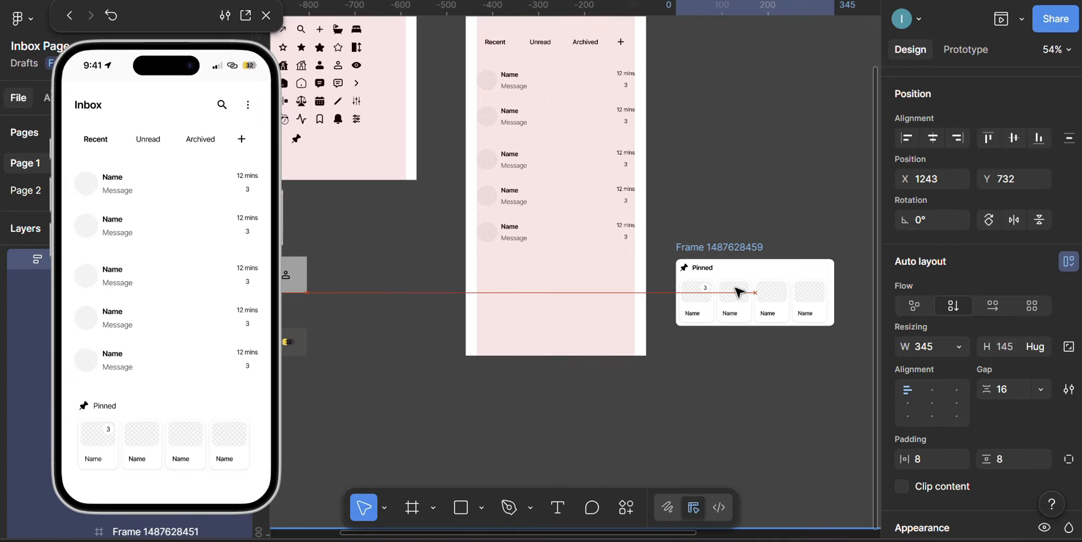
Step: Duplicate the lower three message rows directly below the list, tighten their spacing, and delete the last copy
{"action": "left_click", "coordinate": [518, 204]}
{"action": "left_click", "coordinate": [528, 229], "text": "shift"}
{"action": "left_click", "coordinate": [497, 162], "text": "shift"}
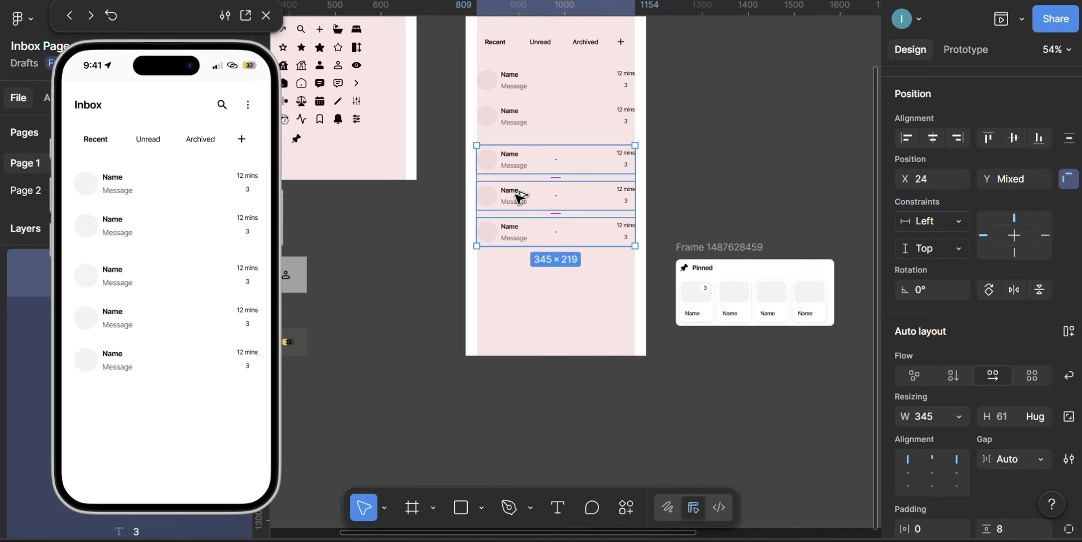
{"action": "left_click_drag", "start_coordinate": [520, 234], "coordinate": [521, 308]}
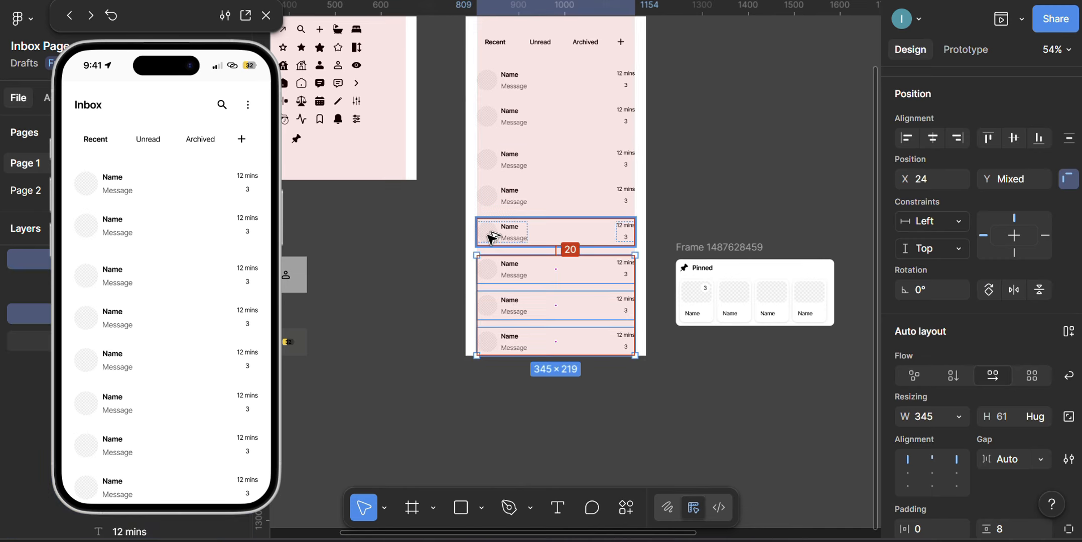
{"action": "key", "text": "alt+shift+Up"}
{"action": "key", "text": "alt+Down"}
{"action": "key", "text": "alt+Down"}
{"action": "key", "text": "alt+Down"}
{"action": "key", "text": "alt+Down"}
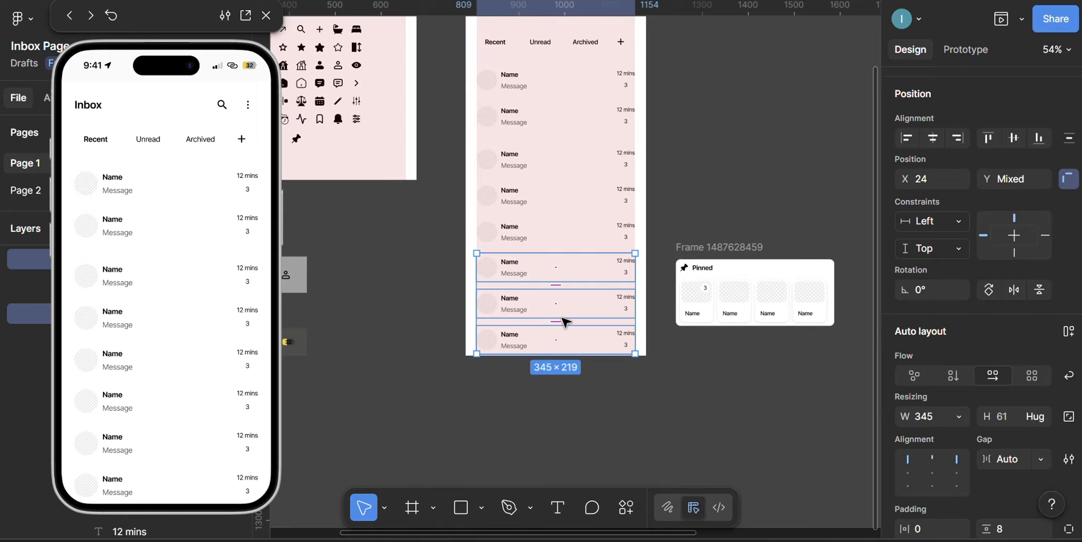
{"action": "left_click", "coordinate": [522, 347]}
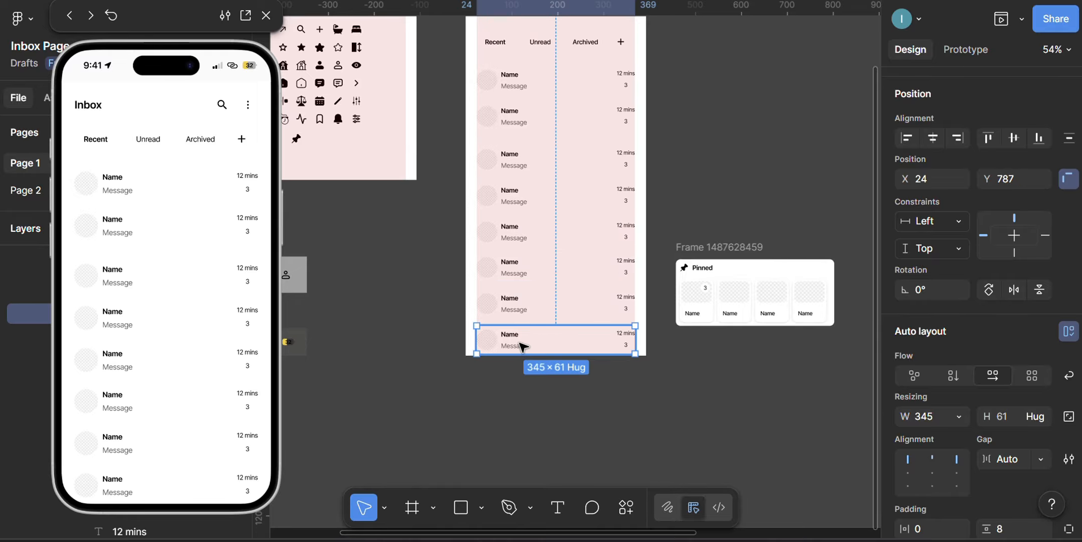
{"action": "key", "text": "Delete"}
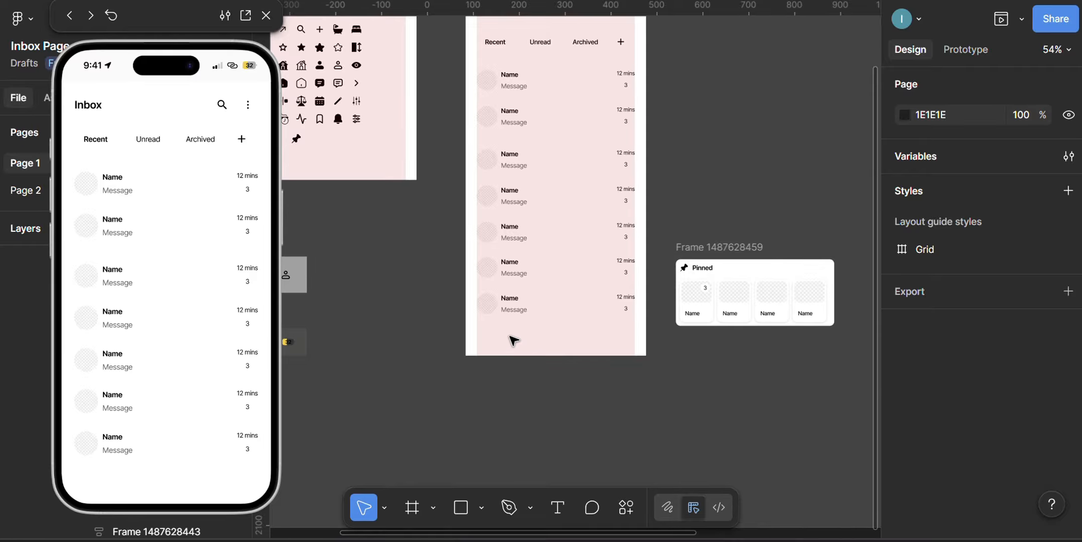
Step: Group all seven message rows on the inbox page into one vertical auto layout frame
{"action": "left_click_drag", "start_coordinate": [509, 340], "coordinate": [480, 417]}
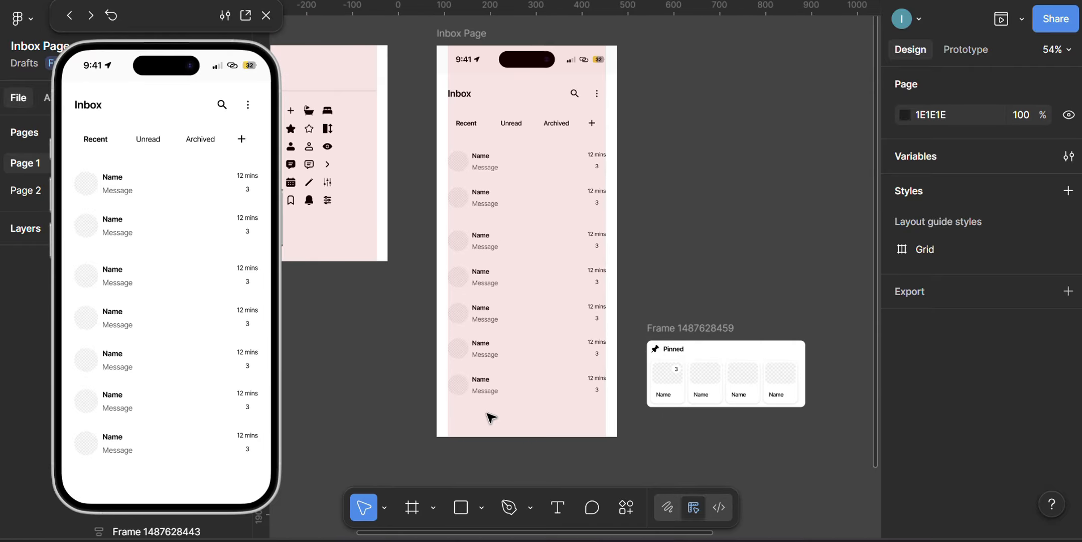
{"action": "left_click", "coordinate": [511, 388]}
{"action": "left_click", "coordinate": [483, 309], "text": "shift"}
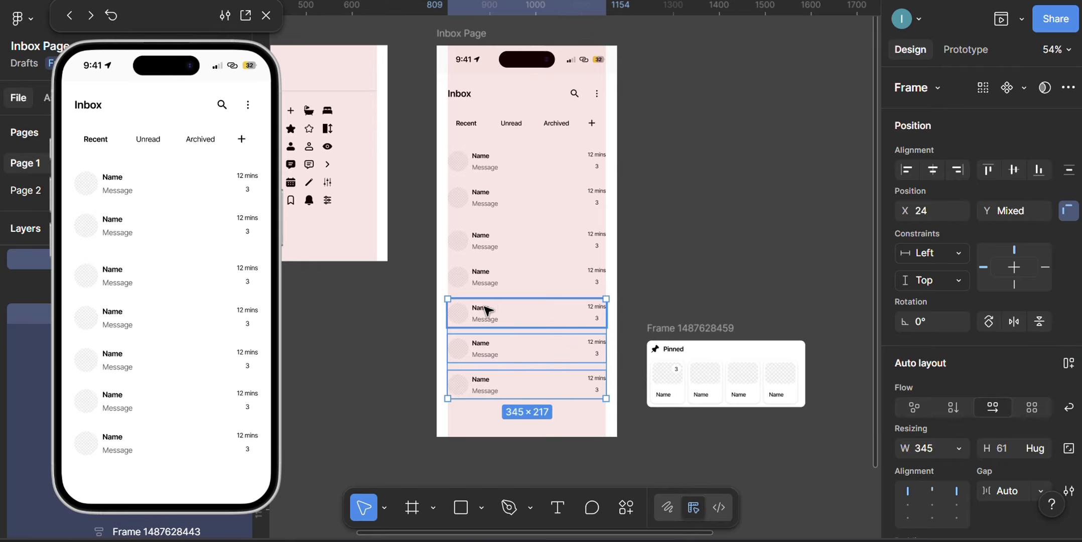
{"action": "left_click", "coordinate": [478, 275], "text": "shift"}
{"action": "left_click", "coordinate": [479, 241], "text": "shift"}
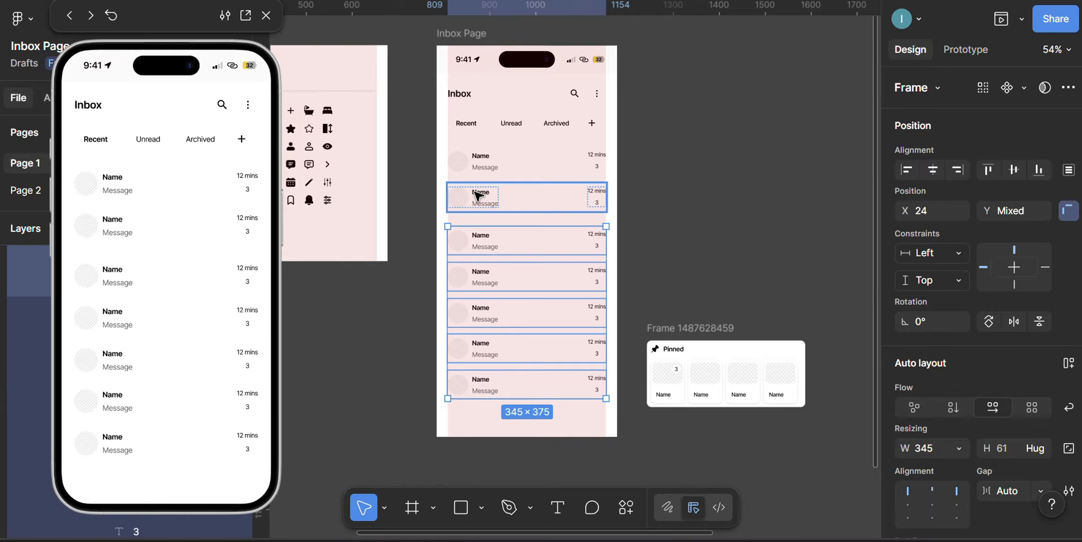
{"action": "left_click", "coordinate": [481, 195], "text": "shift"}
{"action": "left_click", "coordinate": [482, 161], "text": "shift"}
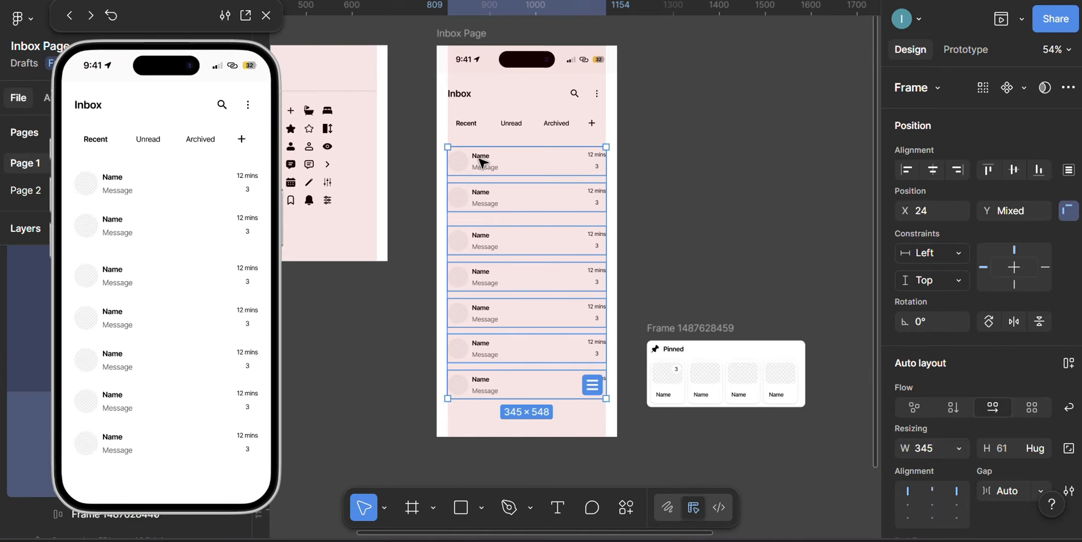
{"action": "key", "text": "shift+a"}
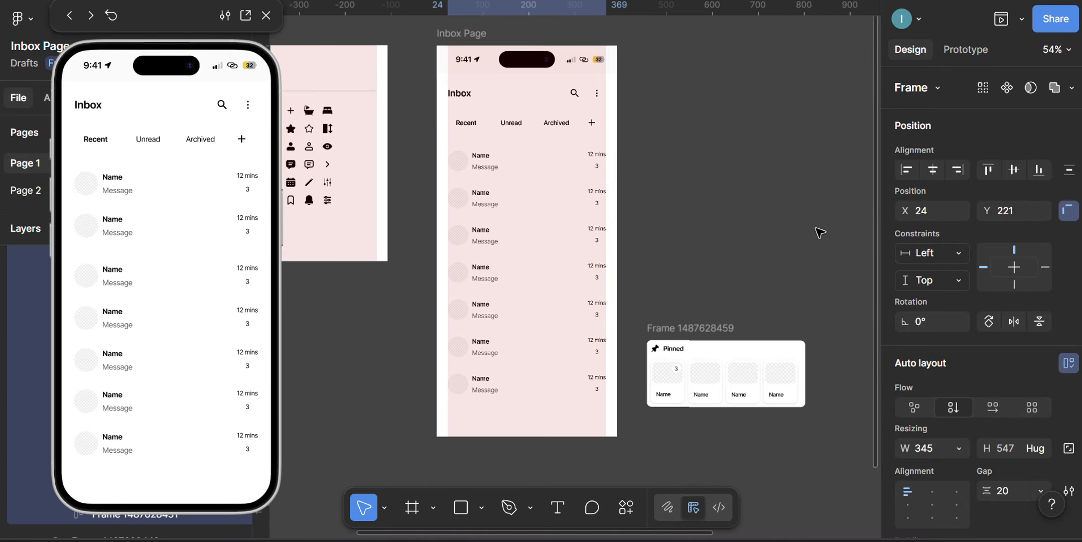
Step: Set the gap between the rows of the message list to 16
{"action": "left_click", "coordinate": [1004, 489]}
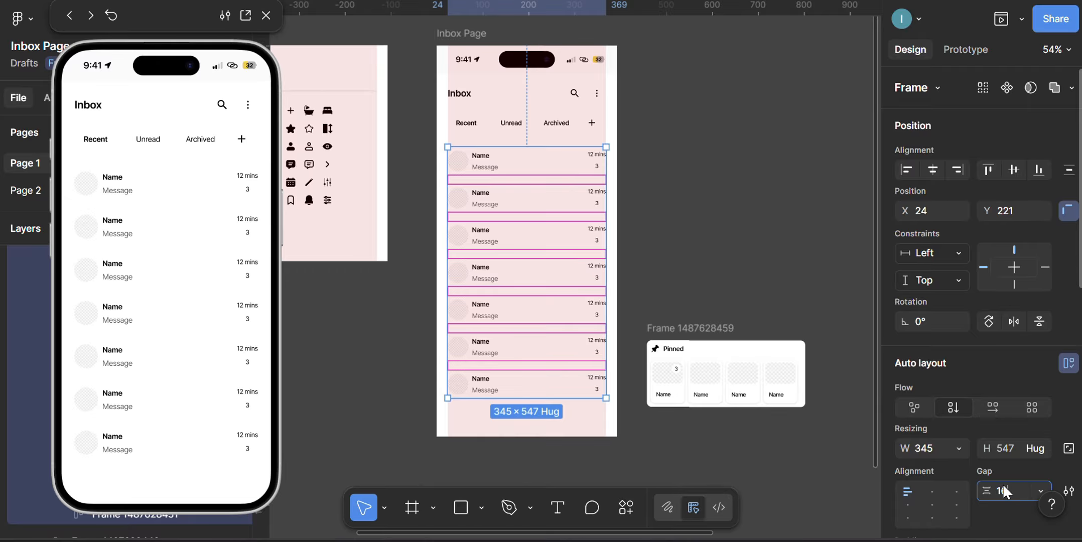
{"action": "type", "text": "16"}
{"action": "scroll", "coordinate": [1004, 452], "scroll_direction": "down", "scroll_amount": 3}
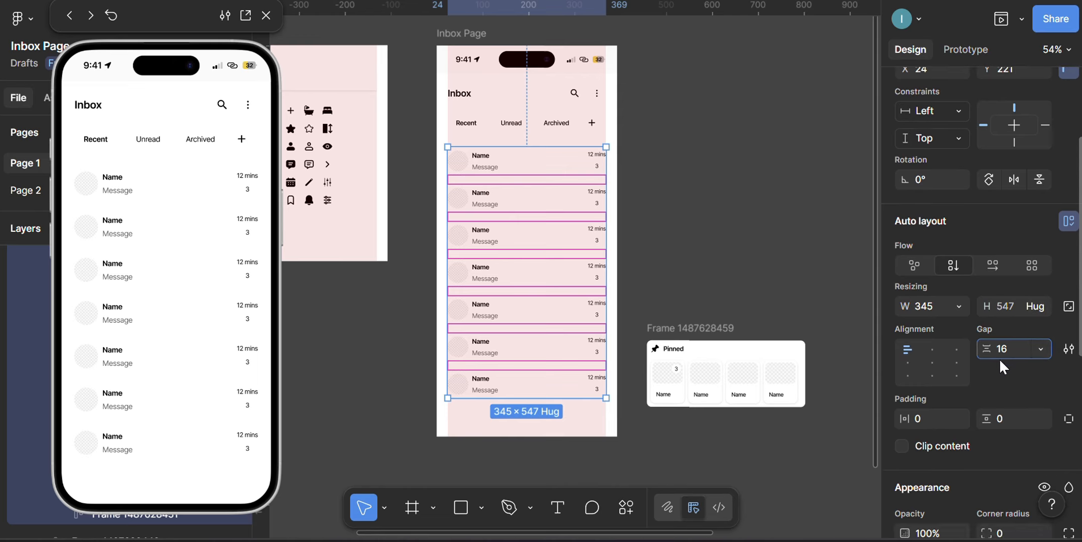
{"action": "key", "text": "Return"}
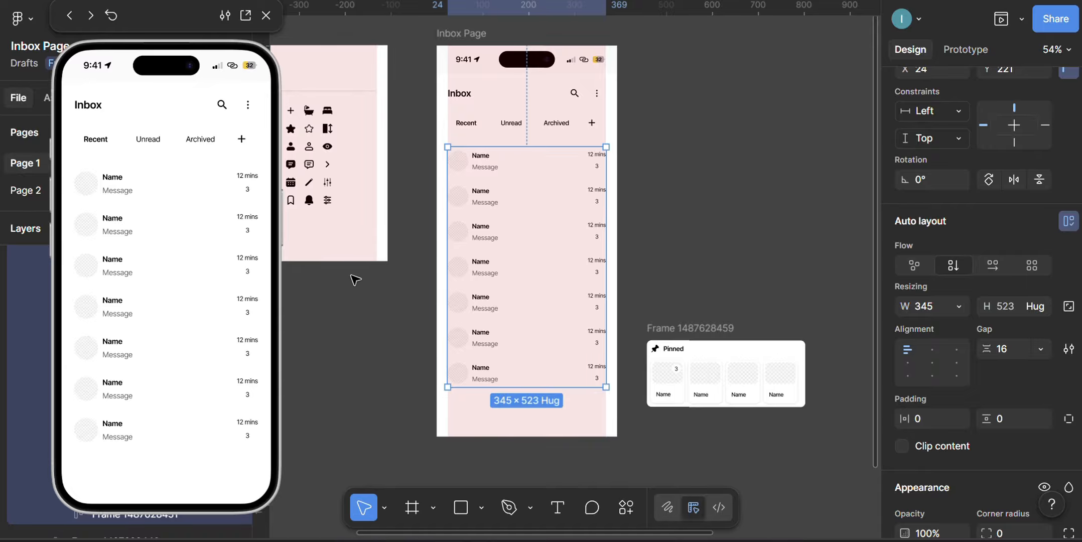
Step: Change the second message's time to "1h" and center-align its text horizontally
{"action": "scroll", "coordinate": [590, 358], "scroll_direction": "up", "scroll_amount": 5}
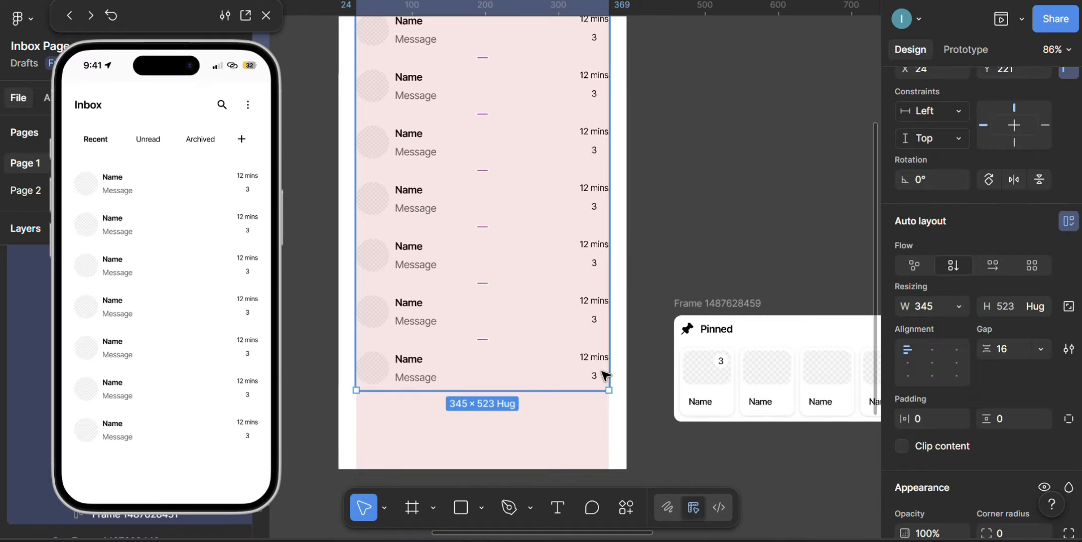
{"action": "scroll", "coordinate": [590, 325], "scroll_direction": "down", "scroll_amount": 3}
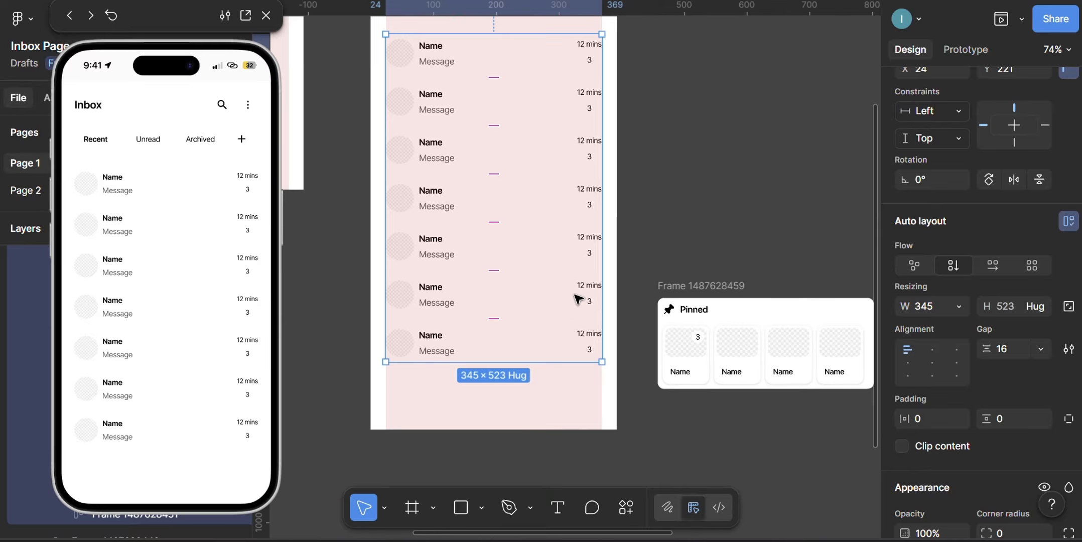
{"action": "scroll", "coordinate": [590, 116], "scroll_direction": "up", "scroll_amount": 5}
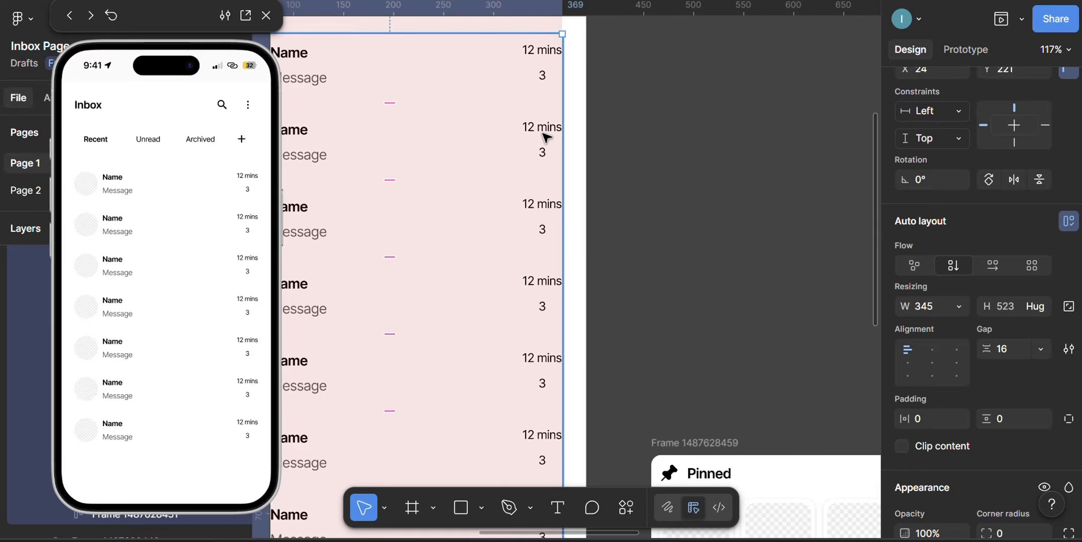
{"action": "left_click", "coordinate": [537, 131]}
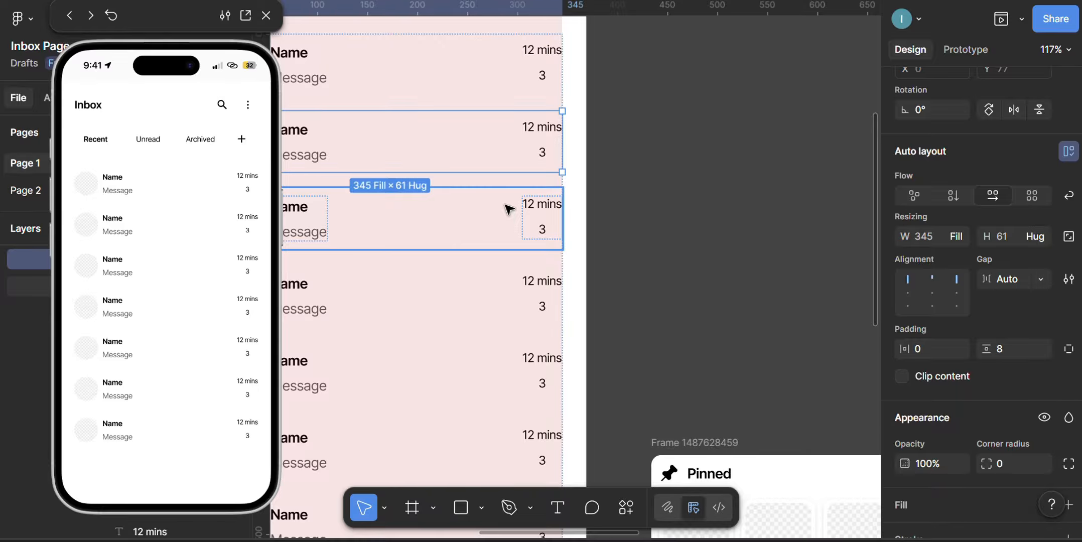
{"action": "double_click", "coordinate": [537, 131]}
{"action": "double_click", "coordinate": [535, 132]}
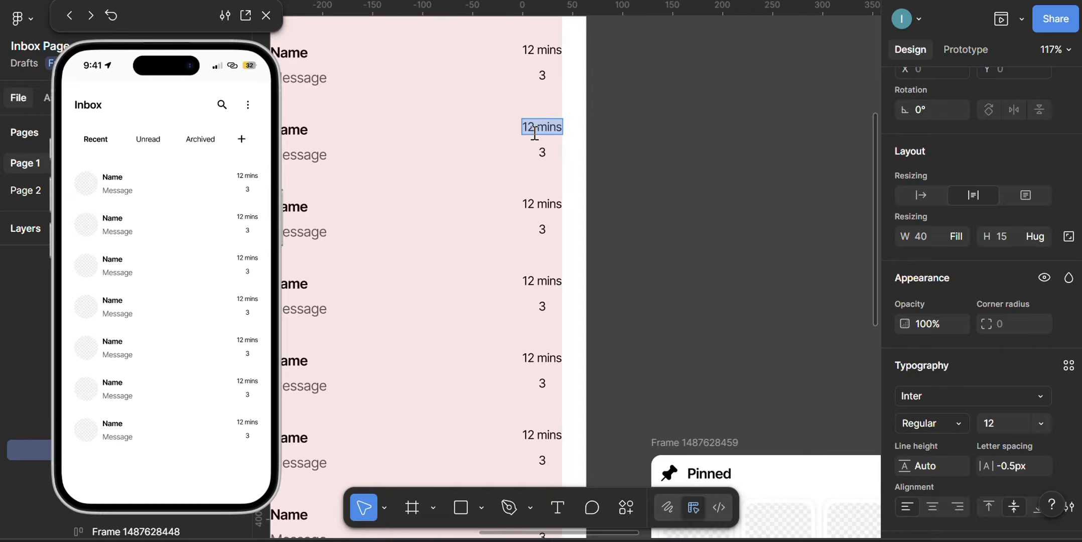
{"action": "type", "text": "1 h"}
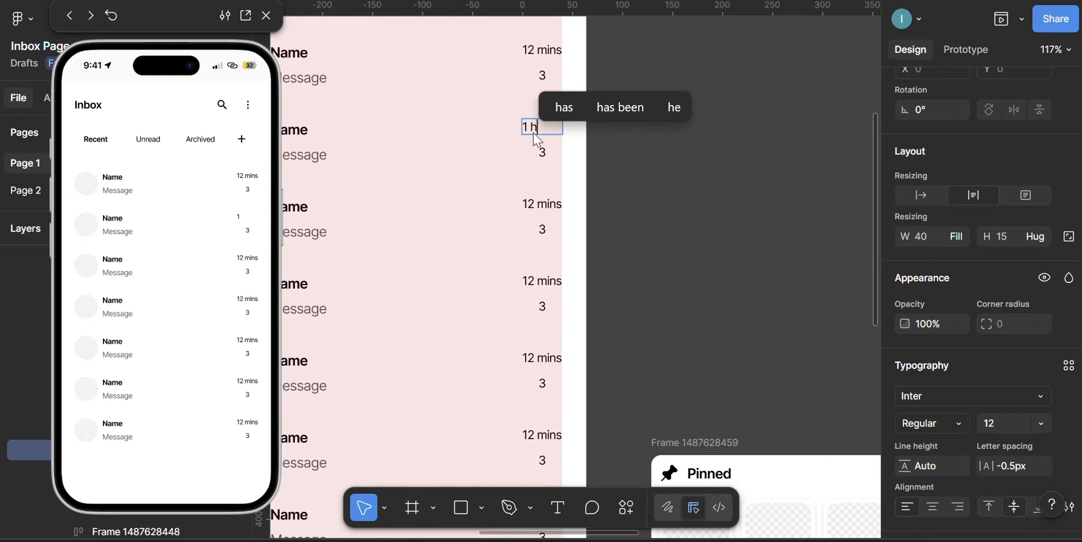
{"action": "type", "text": "our"}
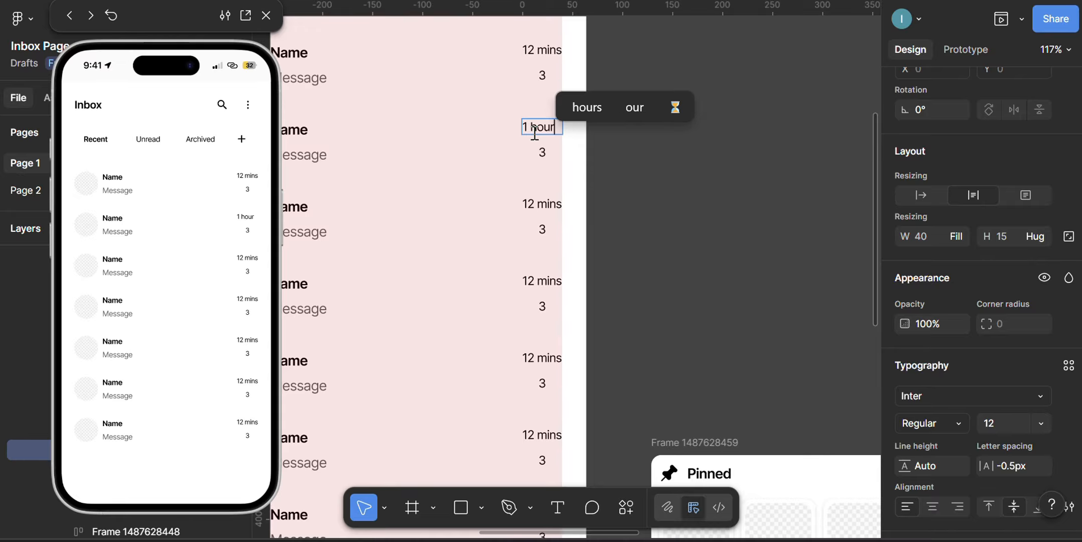
{"action": "key", "text": "BackSpace"}
{"action": "key", "text": "BackSpace"}
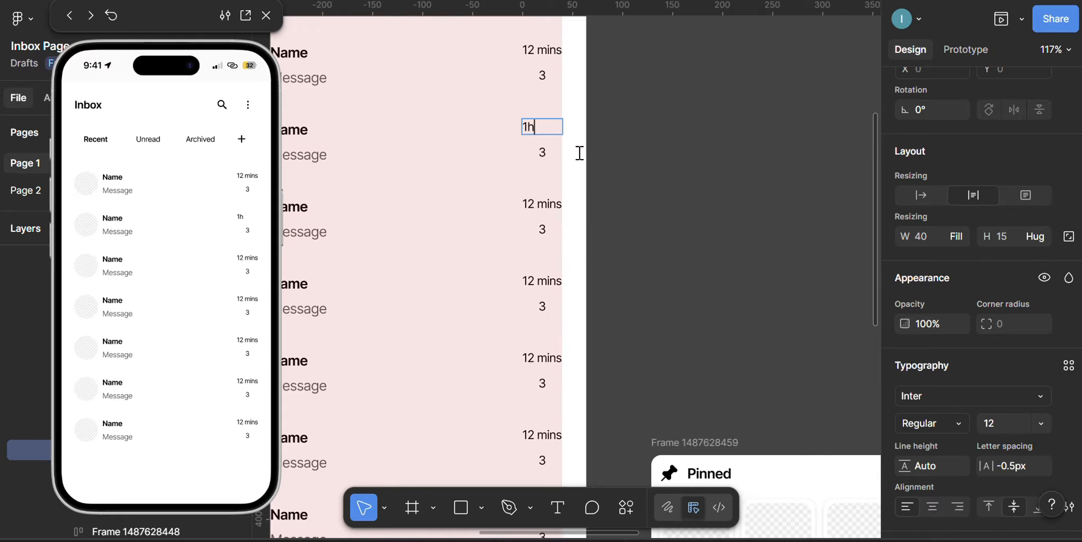
{"action": "key", "text": "Escape"}
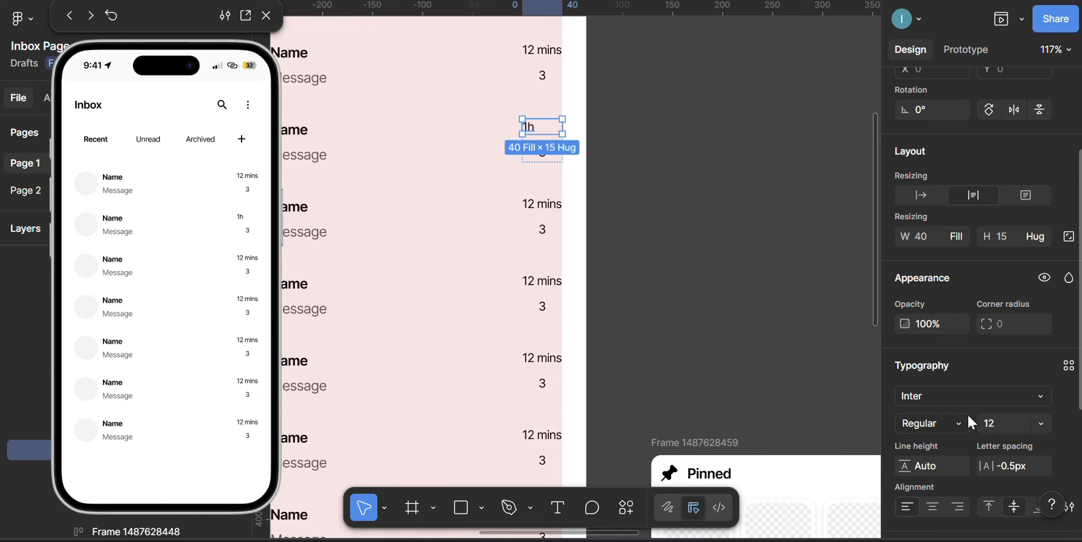
{"action": "scroll", "coordinate": [967, 414], "scroll_direction": "down", "scroll_amount": 3}
{"action": "left_click", "coordinate": [932, 364]}
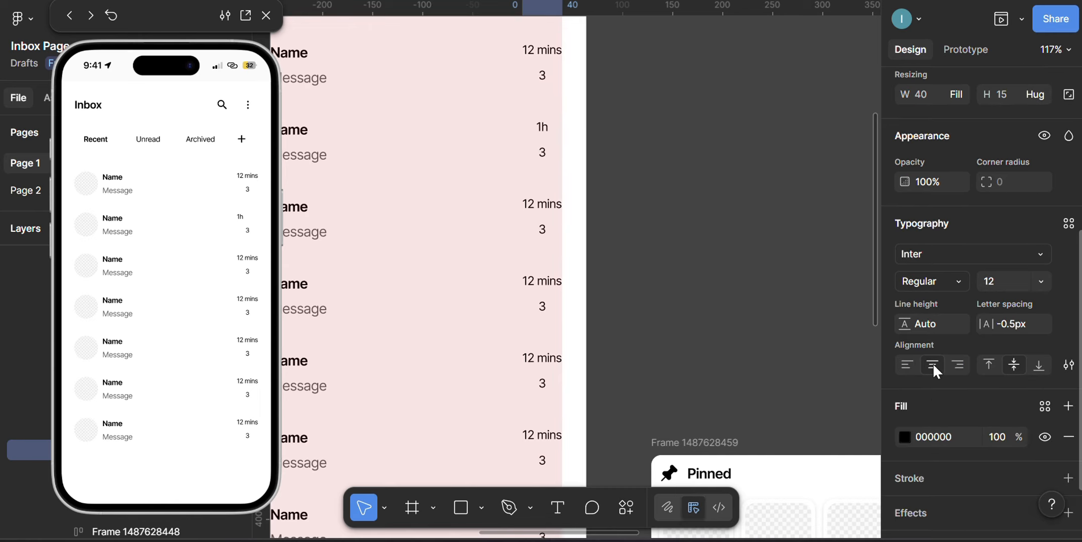
Step: Change the second message's count below the time to 2
{"action": "scroll", "coordinate": [537, 153], "scroll_direction": "up", "scroll_amount": 3}
{"action": "left_click", "coordinate": [547, 160]}
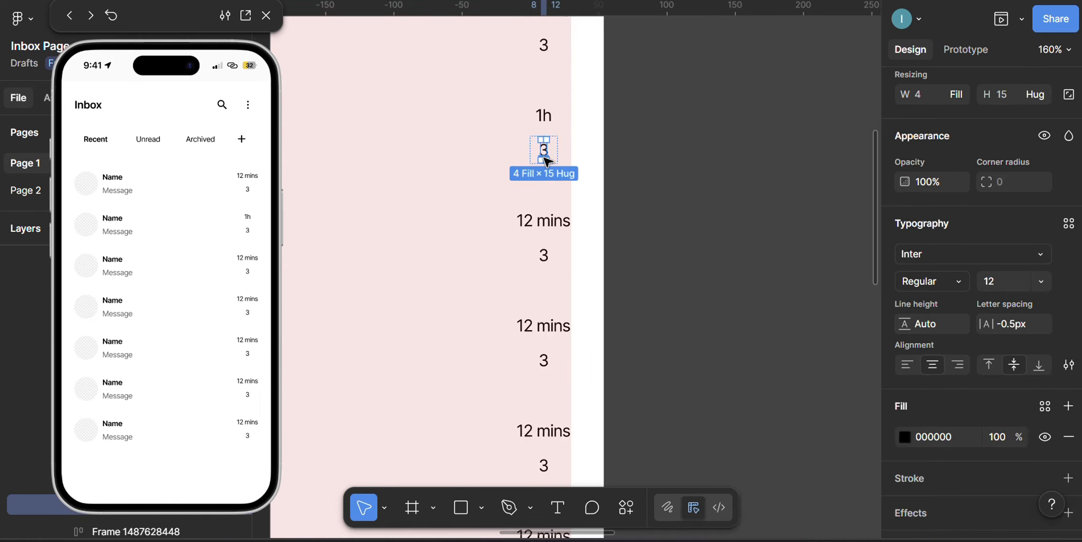
{"action": "scroll", "coordinate": [546, 159], "scroll_direction": "up", "scroll_amount": 5}
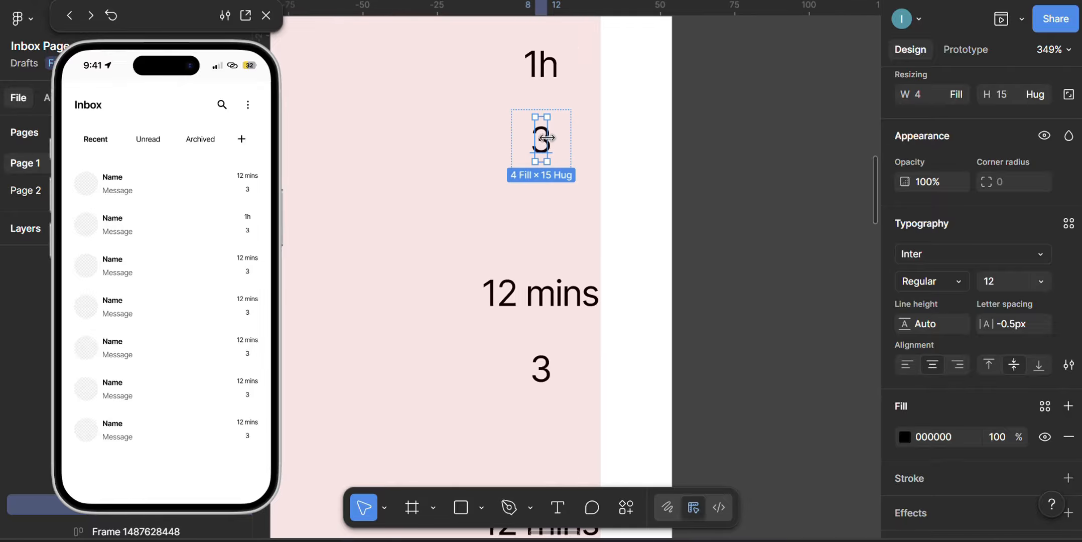
{"action": "double_click", "coordinate": [540, 146]}
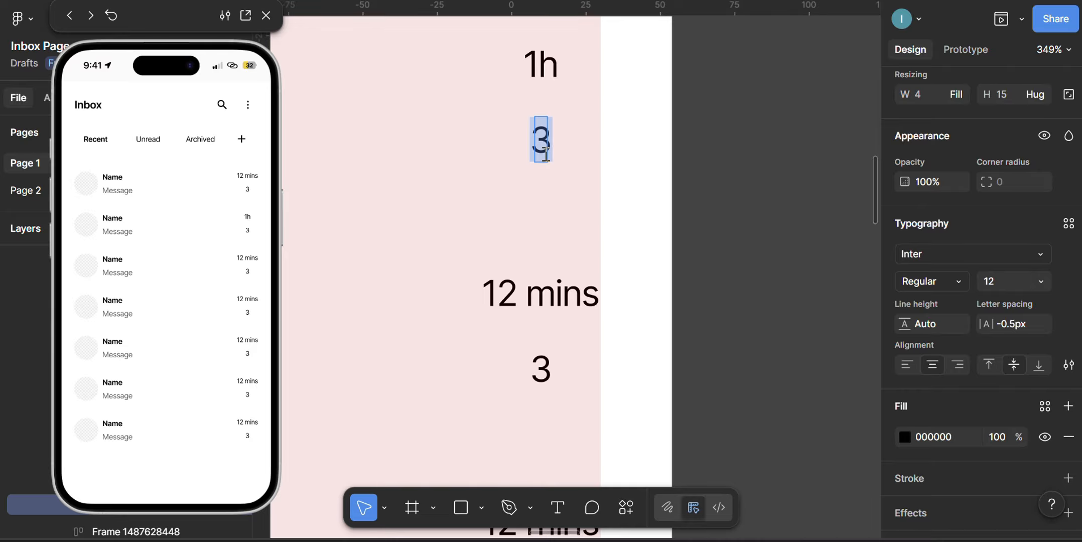
{"action": "type", "text": "2"}
{"action": "key", "text": "Escape"}
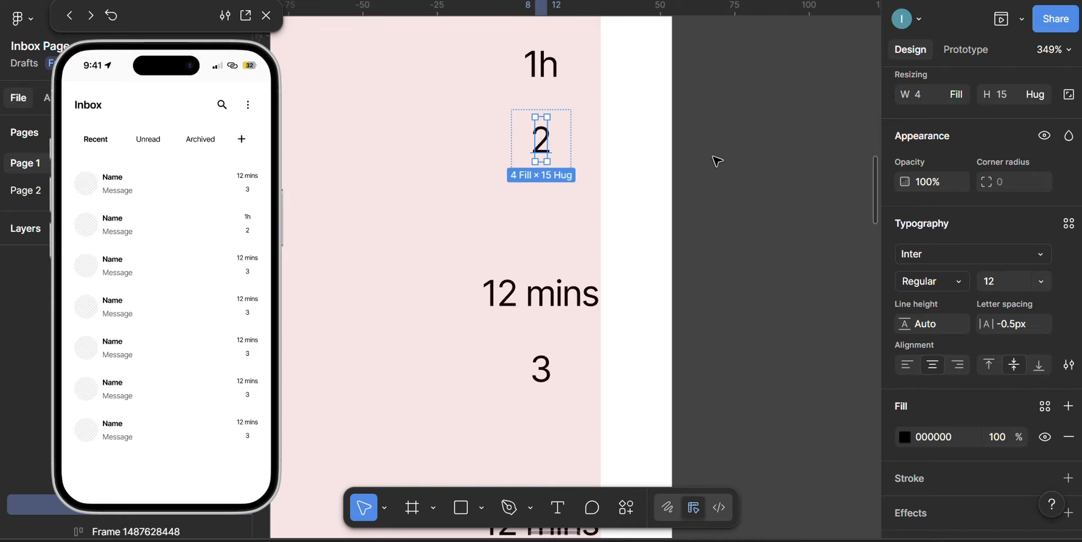
Step: Change the third message's time to "3h" and center-align its text horizontally
{"action": "left_click", "coordinate": [712, 161]}
{"action": "scroll", "coordinate": [708, 160], "scroll_direction": "down", "scroll_amount": 6}
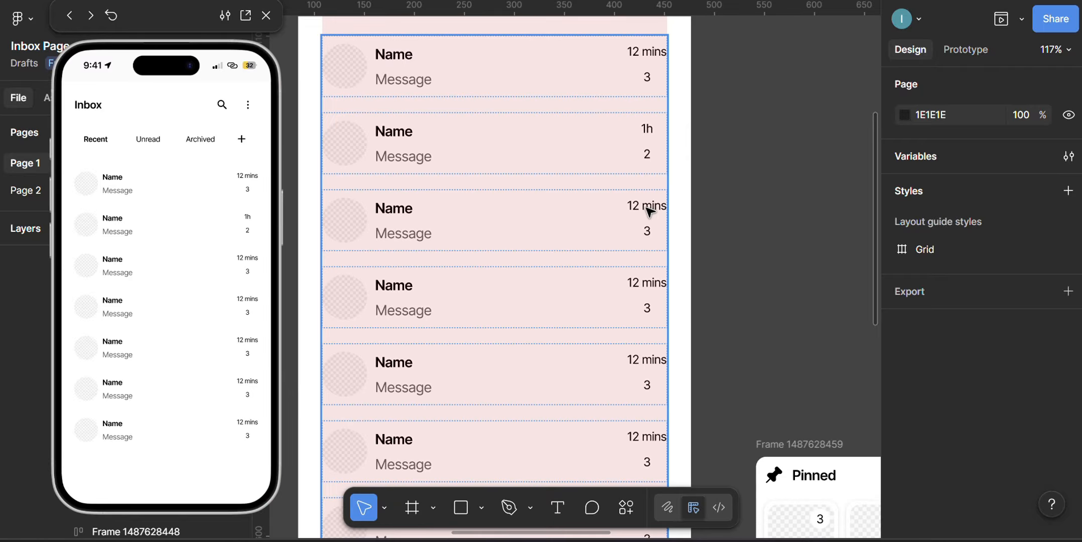
{"action": "left_click", "coordinate": [648, 207]}
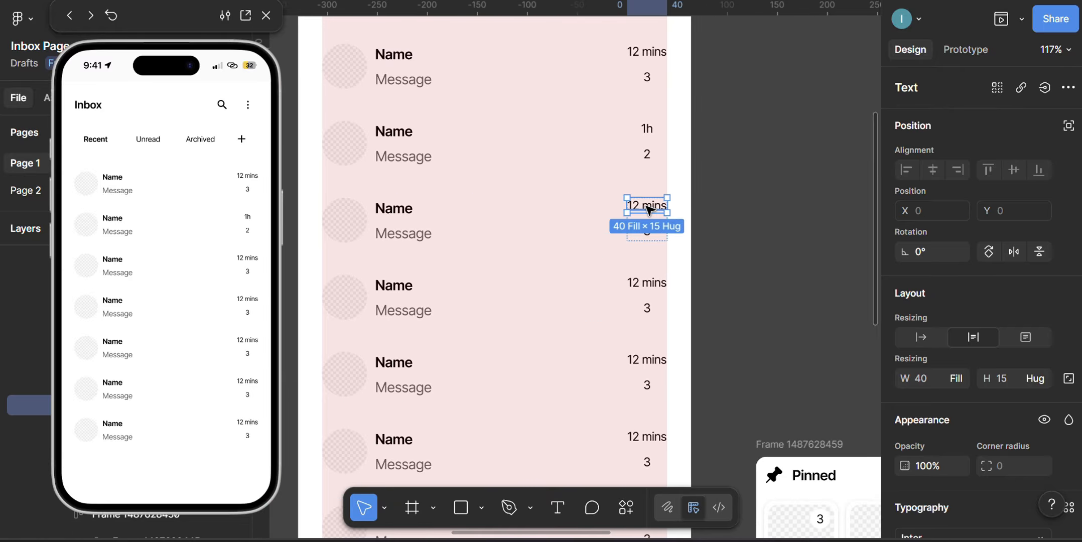
{"action": "double_click", "coordinate": [648, 207]}
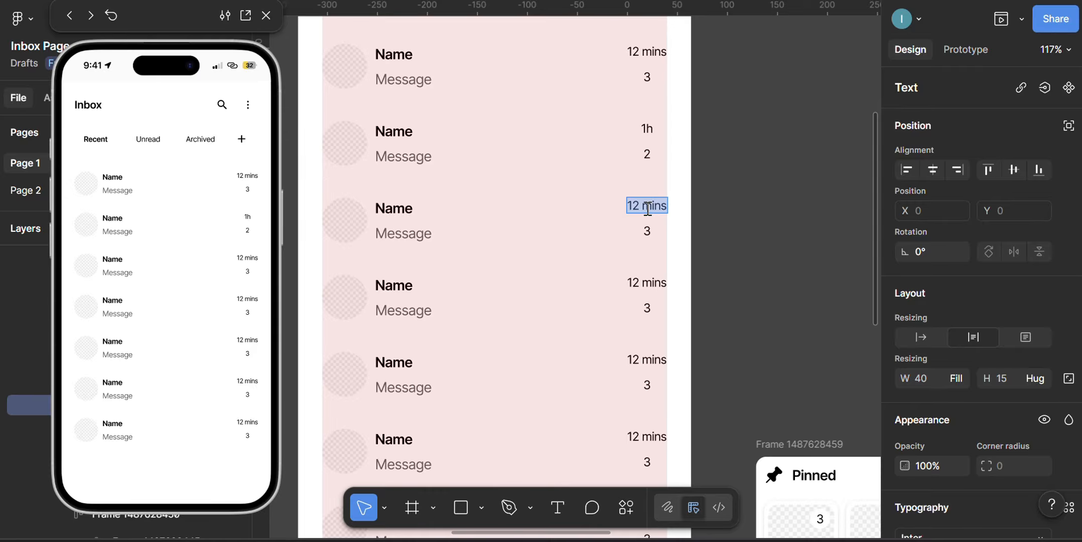
{"action": "type", "text": "3h"}
{"action": "key", "text": "Escape"}
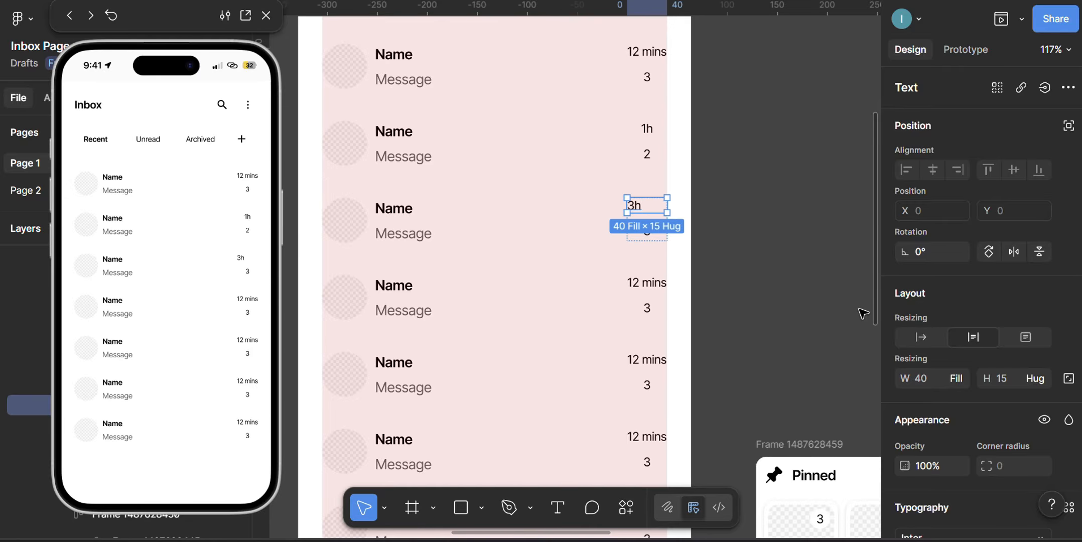
{"action": "scroll", "coordinate": [932, 424], "scroll_direction": "down", "scroll_amount": 3}
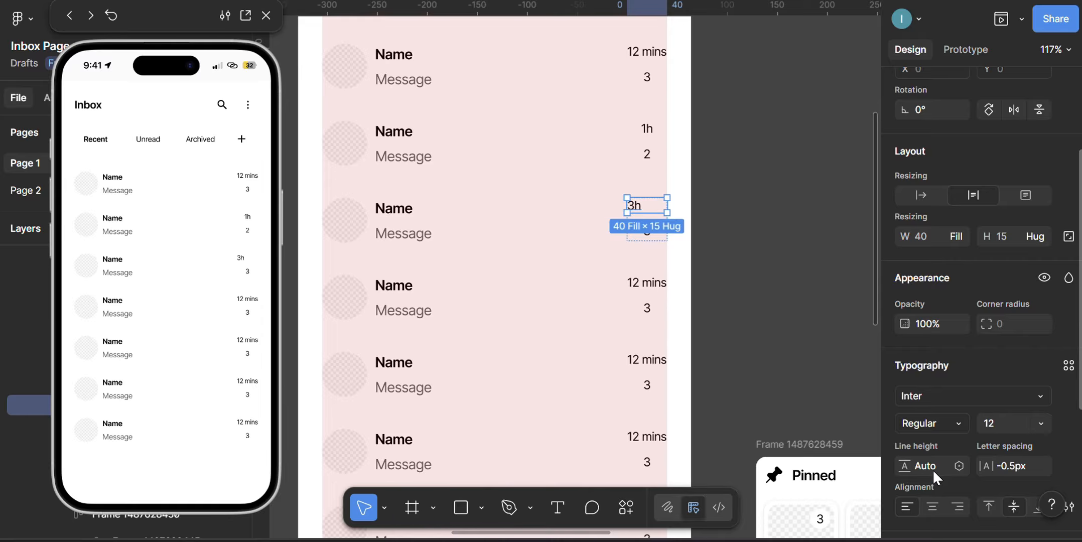
{"action": "left_click", "coordinate": [789, 285]}
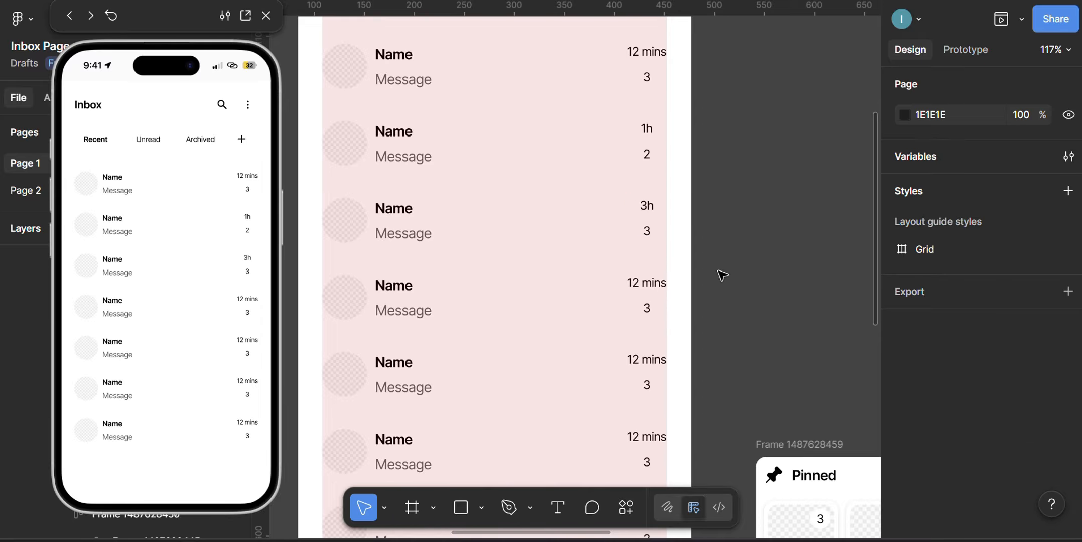
Step: Delete the count frame below the third message's time
{"action": "left_click", "coordinate": [651, 234]}
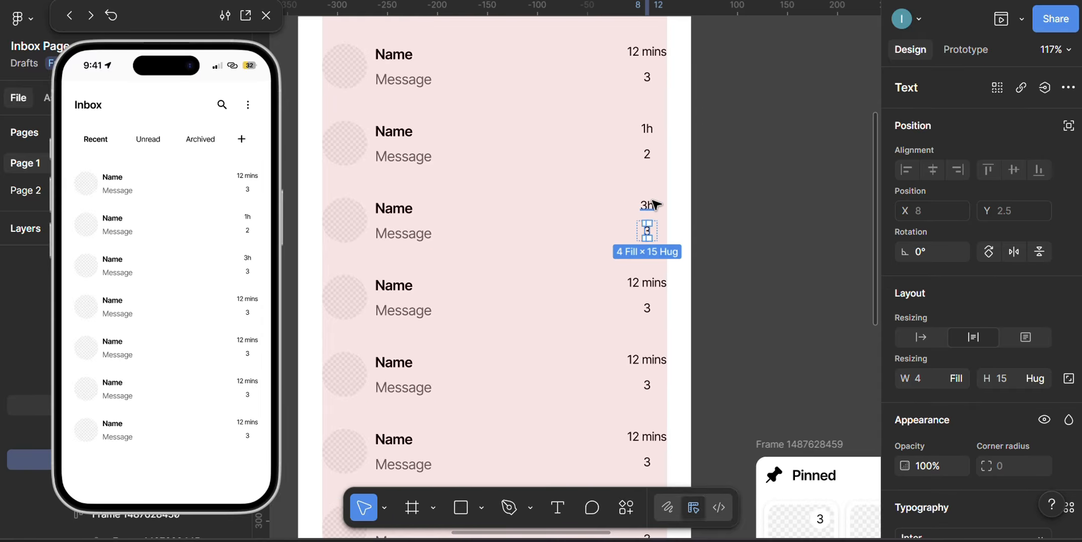
{"action": "left_click", "coordinate": [652, 206]}
{"action": "left_click", "coordinate": [650, 235]}
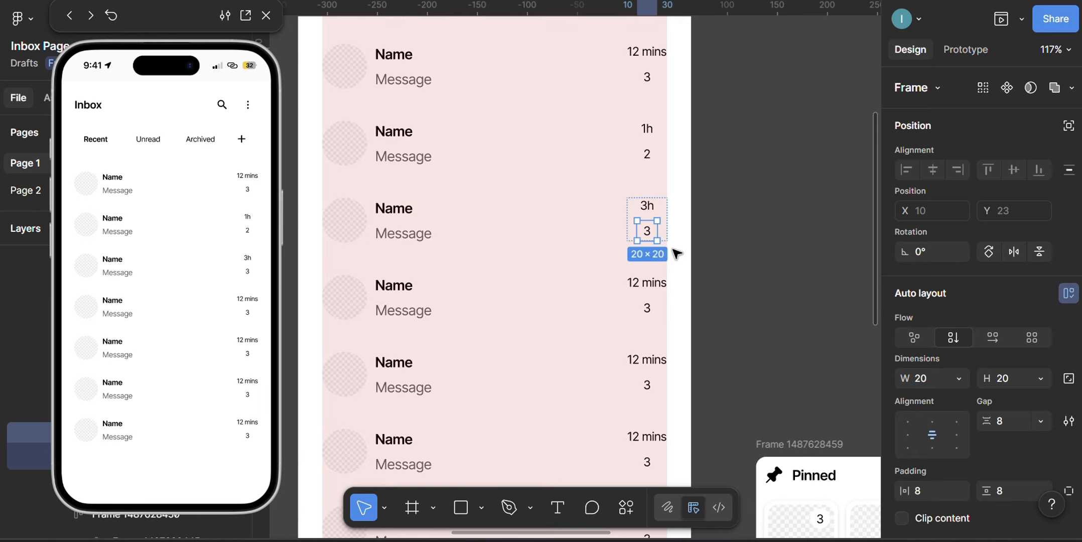
{"action": "key", "text": "Delete"}
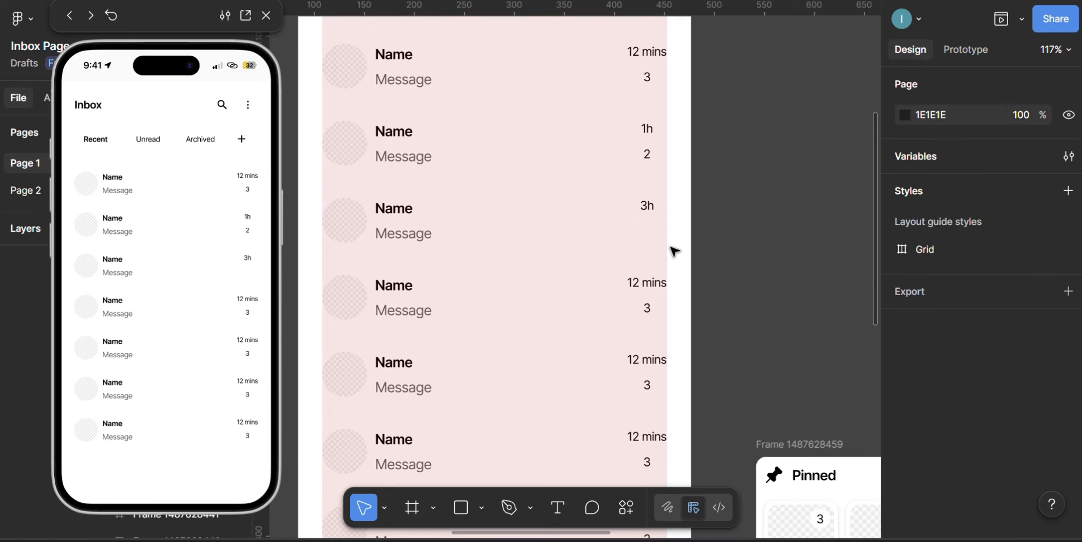
Step: Change the fourth message's time to "3h"
{"action": "left_click", "coordinate": [646, 312]}
{"action": "left_click", "coordinate": [646, 284]}
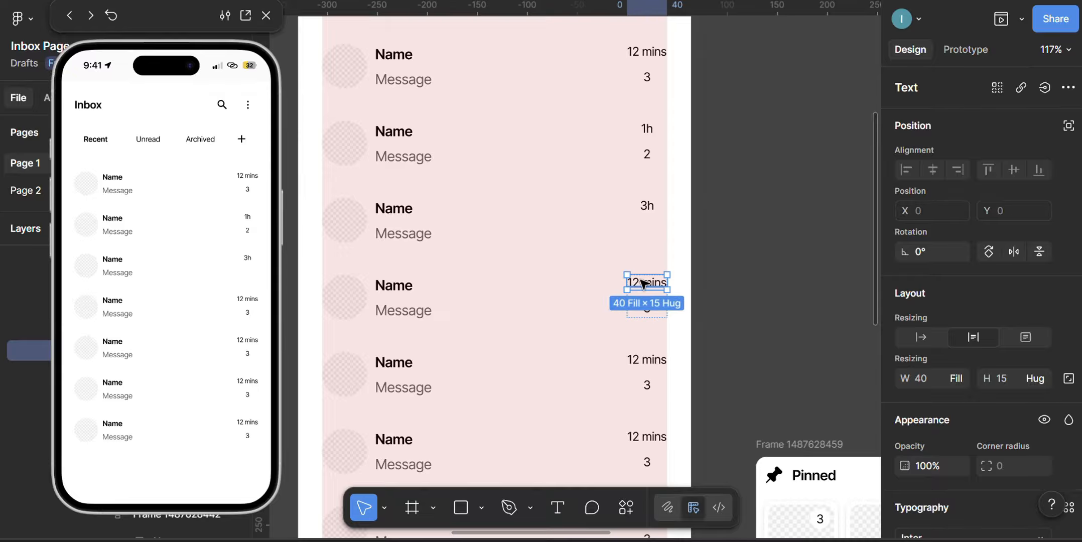
{"action": "double_click", "coordinate": [637, 283]}
{"action": "double_click", "coordinate": [637, 282]}
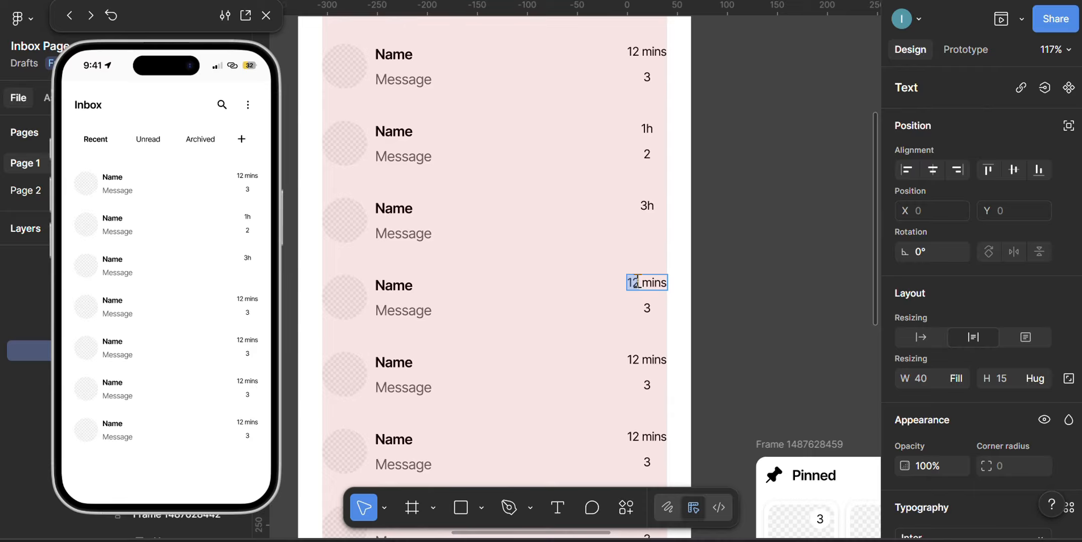
{"action": "triple_click", "coordinate": [638, 282]}
{"action": "type", "text": "3h"}
{"action": "key", "text": "Escape"}
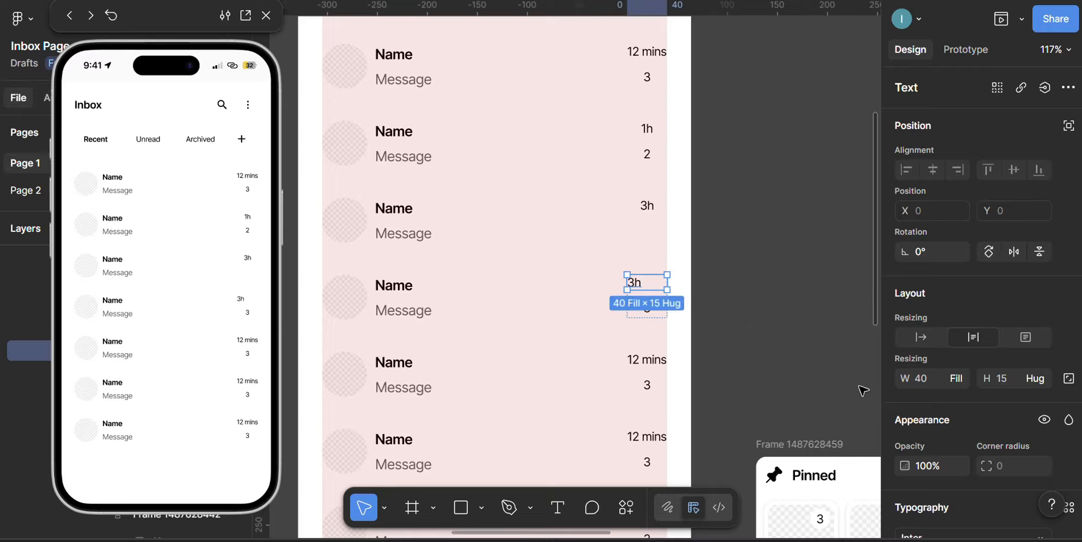
Step: Center-align the fourth message's time text horizontally and delete the count below it
{"action": "scroll", "coordinate": [966, 415], "scroll_direction": "down", "scroll_amount": 1}
{"action": "scroll", "coordinate": [966, 415], "scroll_direction": "down", "scroll_amount": 5}
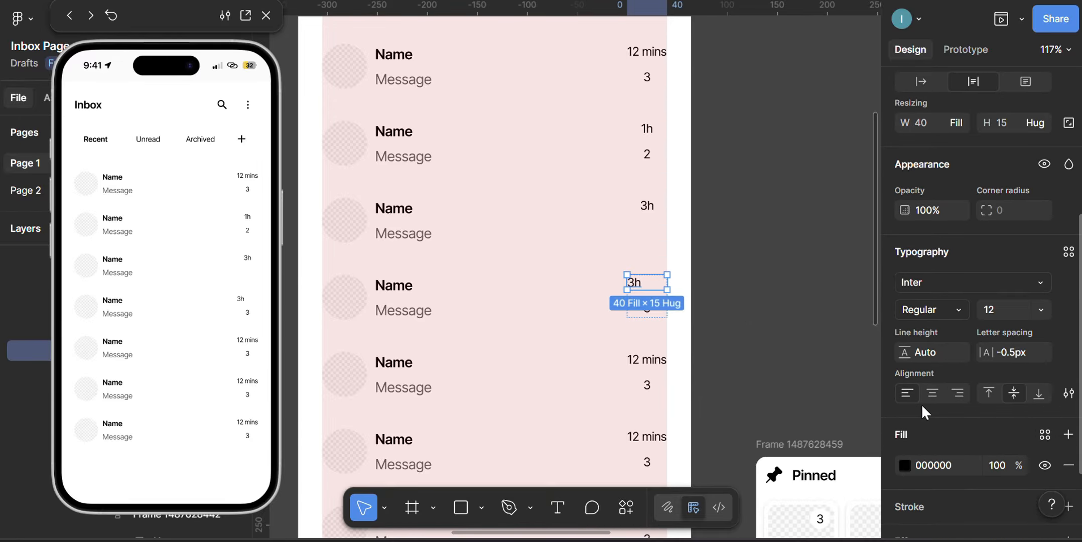
{"action": "left_click", "coordinate": [932, 394]}
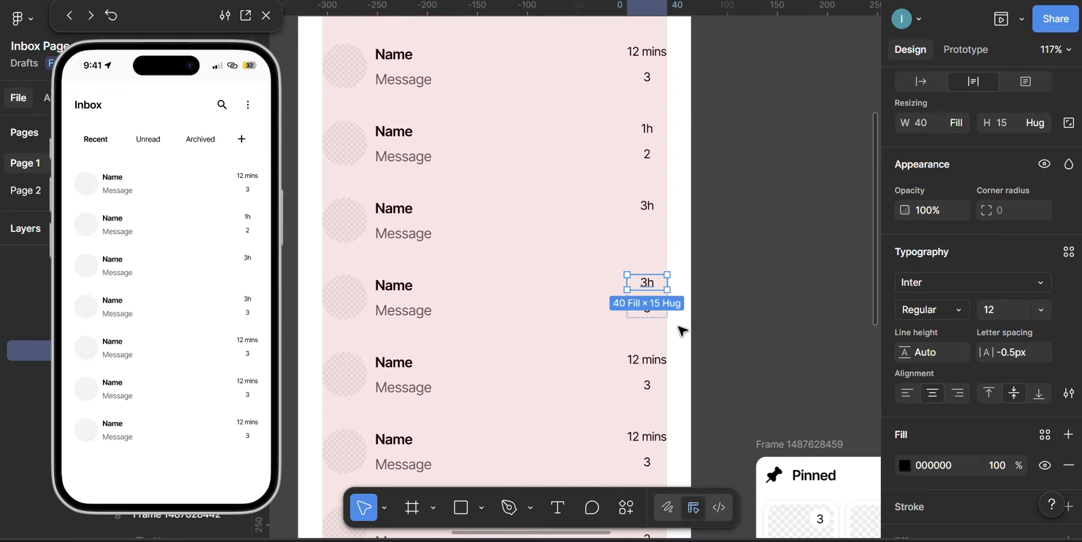
{"action": "left_click", "coordinate": [644, 311]}
{"action": "left_click", "coordinate": [687, 306]}
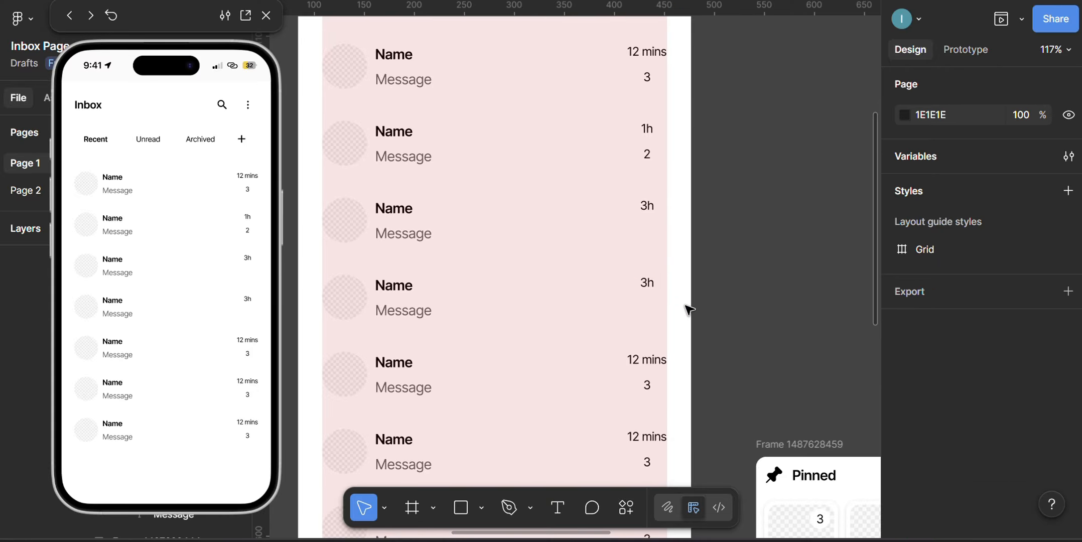
Step: Vertically center the auto layout contents of the fourth and third message rows
{"action": "left_click", "coordinate": [649, 291]}
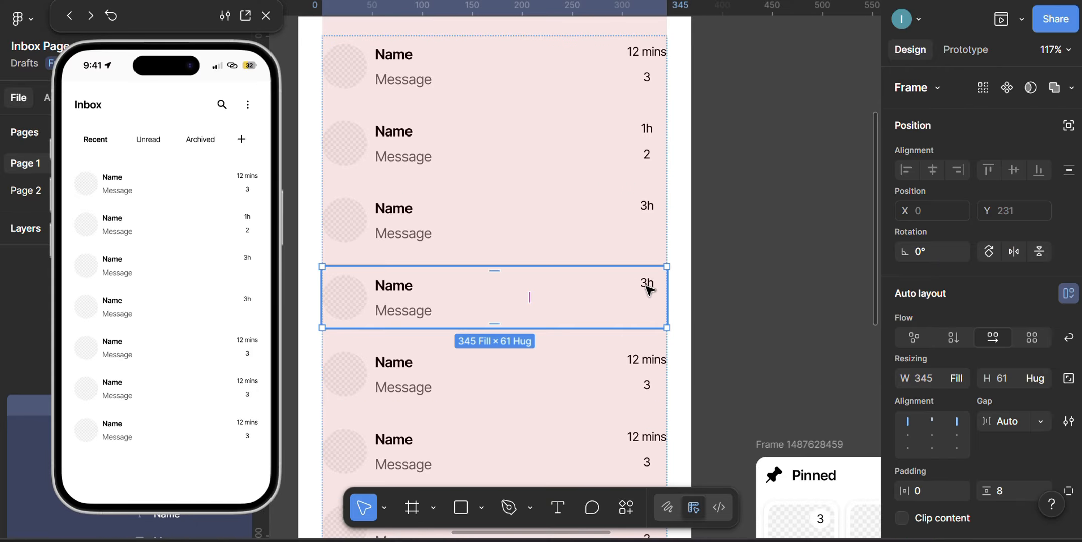
{"action": "double_click", "coordinate": [649, 290]}
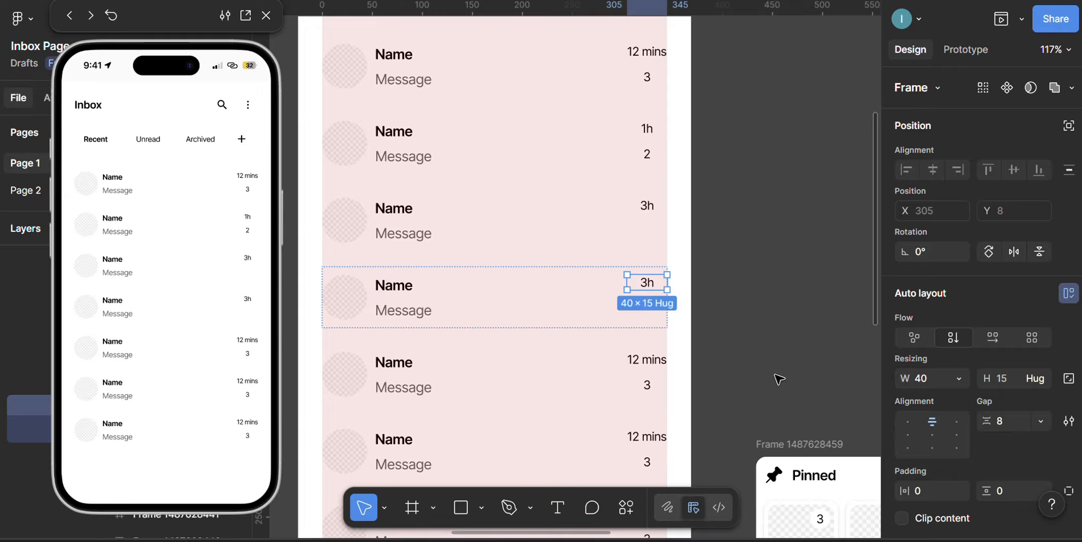
{"action": "left_click", "coordinate": [932, 434]}
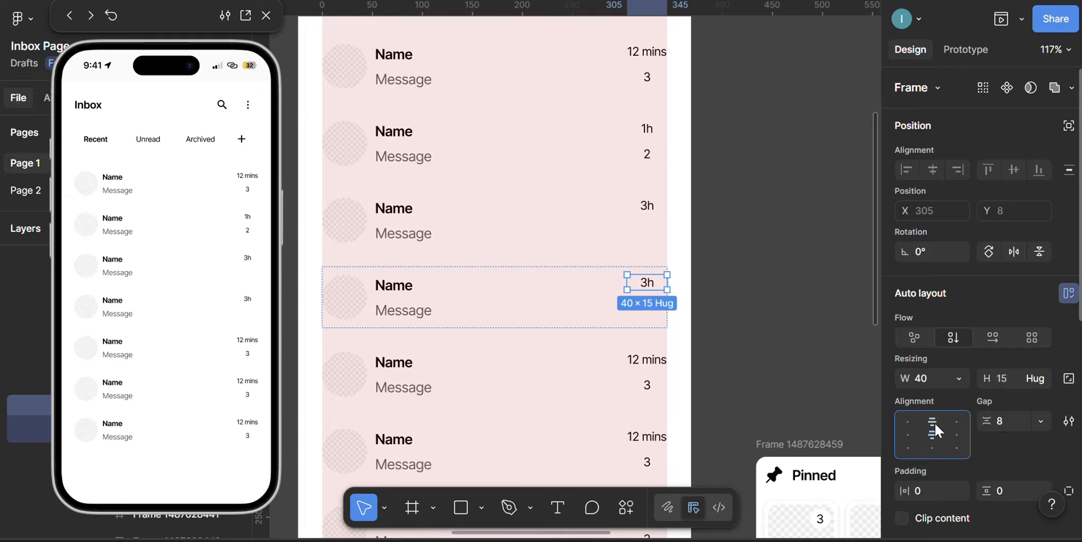
{"action": "left_click", "coordinate": [580, 320]}
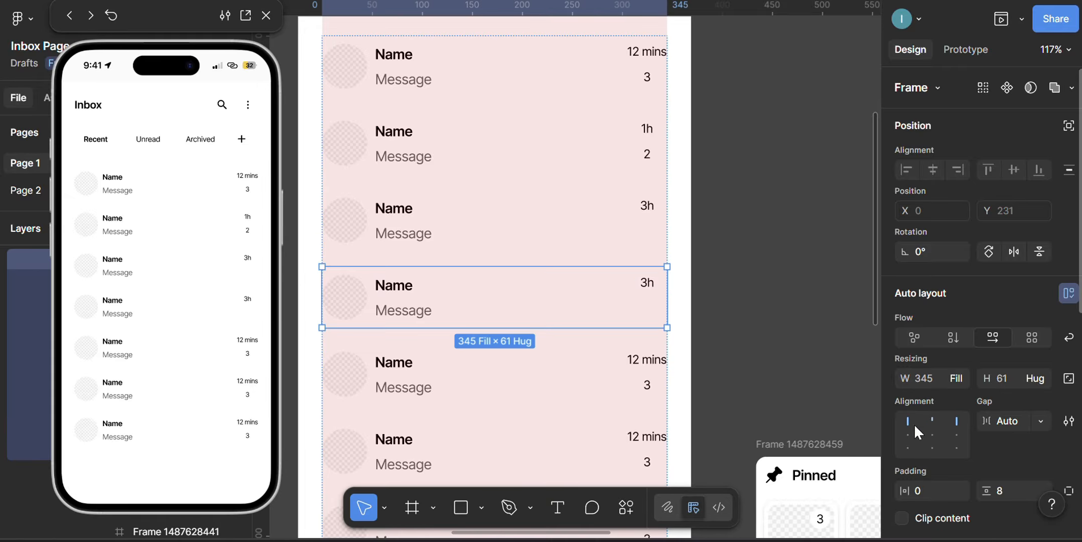
{"action": "key", "text": "Up"}
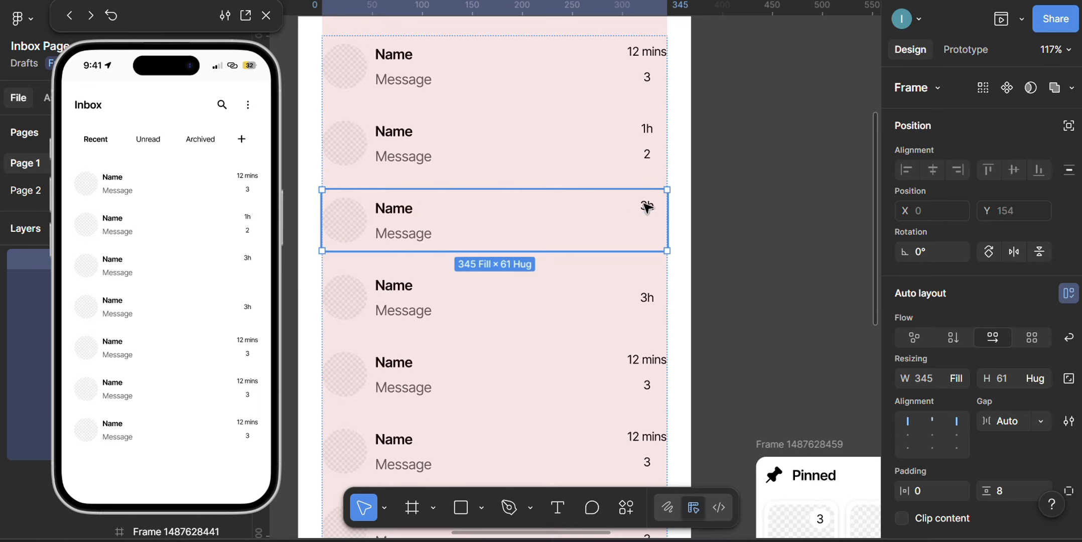
{"action": "left_click", "coordinate": [933, 435]}
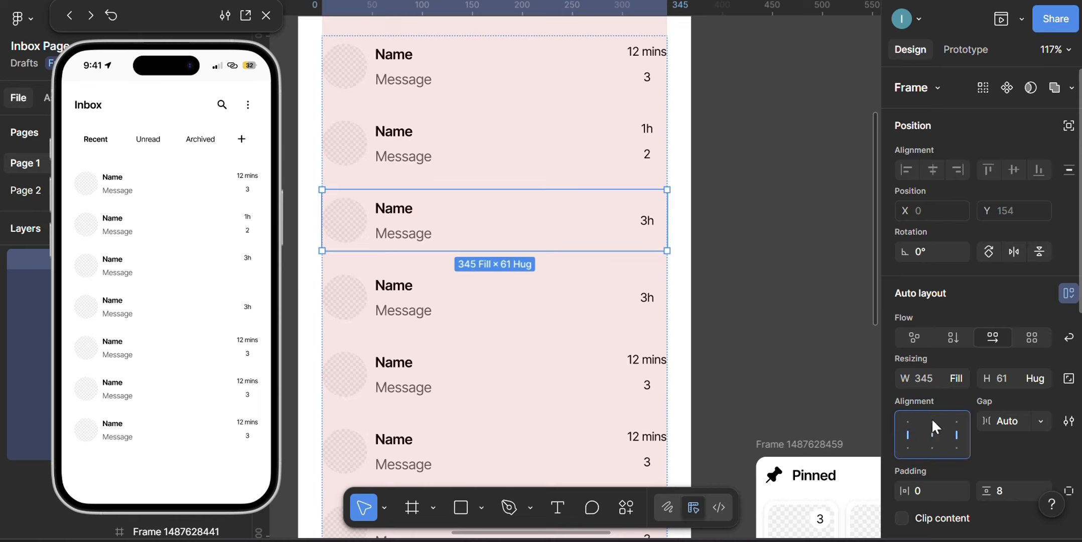
Step: Vertically center the auto layout contents of the second, first and fifth message rows
{"action": "left_click", "coordinate": [647, 146]}
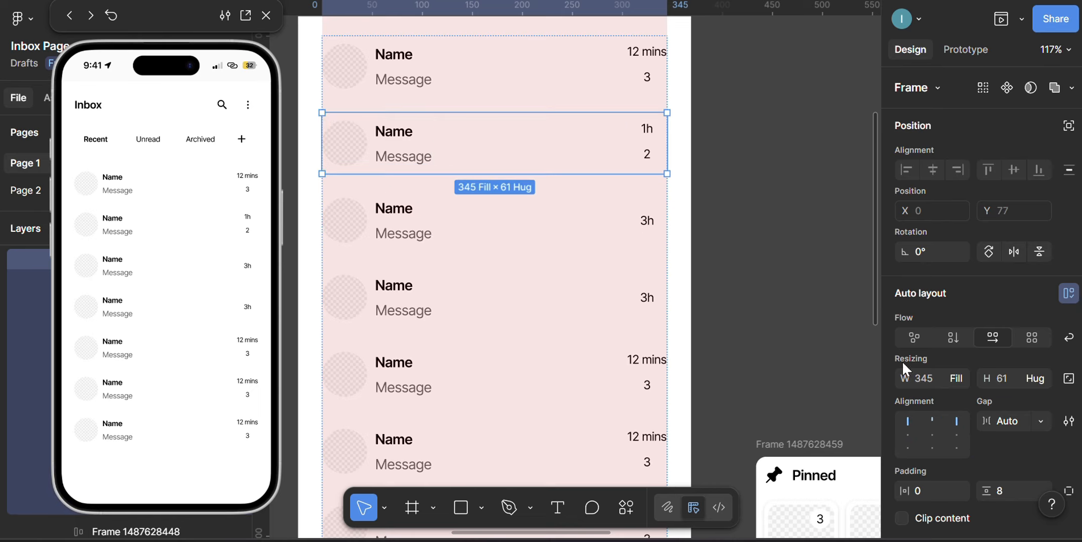
{"action": "left_click", "coordinate": [933, 436]}
{"action": "left_click", "coordinate": [633, 91]}
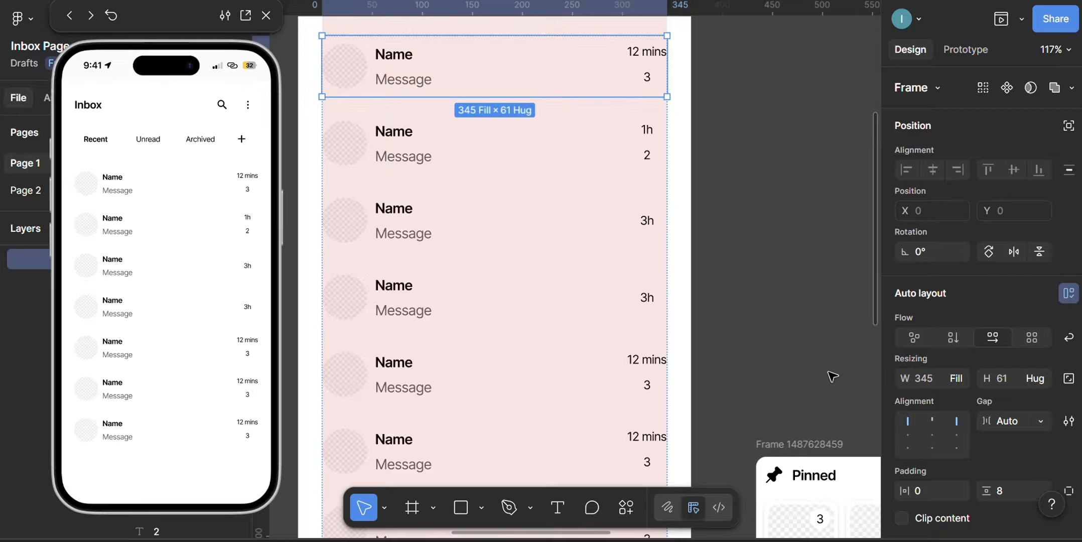
{"action": "left_click", "coordinate": [932, 435]}
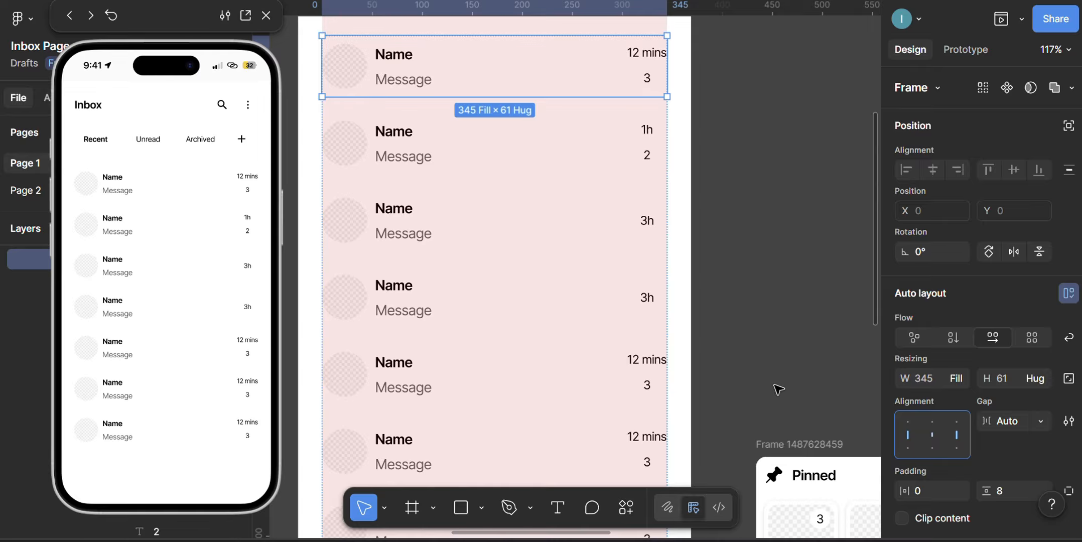
{"action": "scroll", "coordinate": [628, 281], "scroll_direction": "down", "scroll_amount": 5}
{"action": "left_click", "coordinate": [629, 246]}
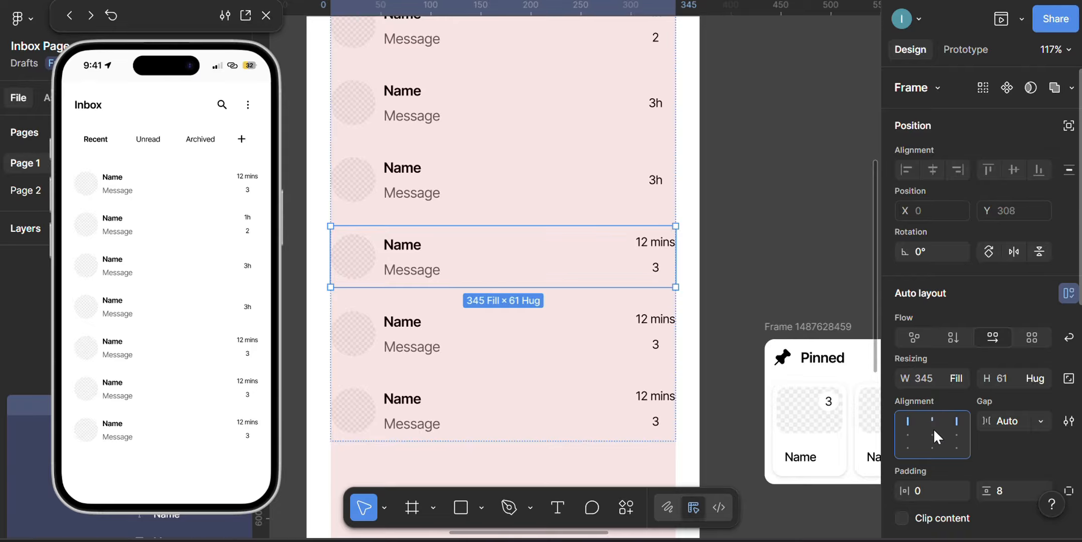
Step: Delete the time and count frames from the fifth, sixth and seventh message rows
{"action": "left_click", "coordinate": [654, 246]}
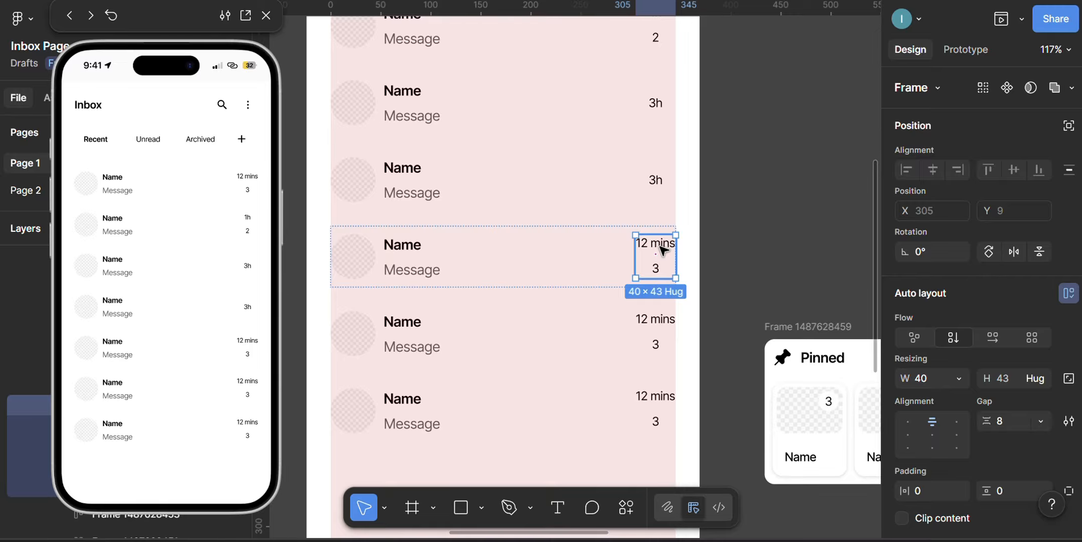
{"action": "key", "text": "Delete"}
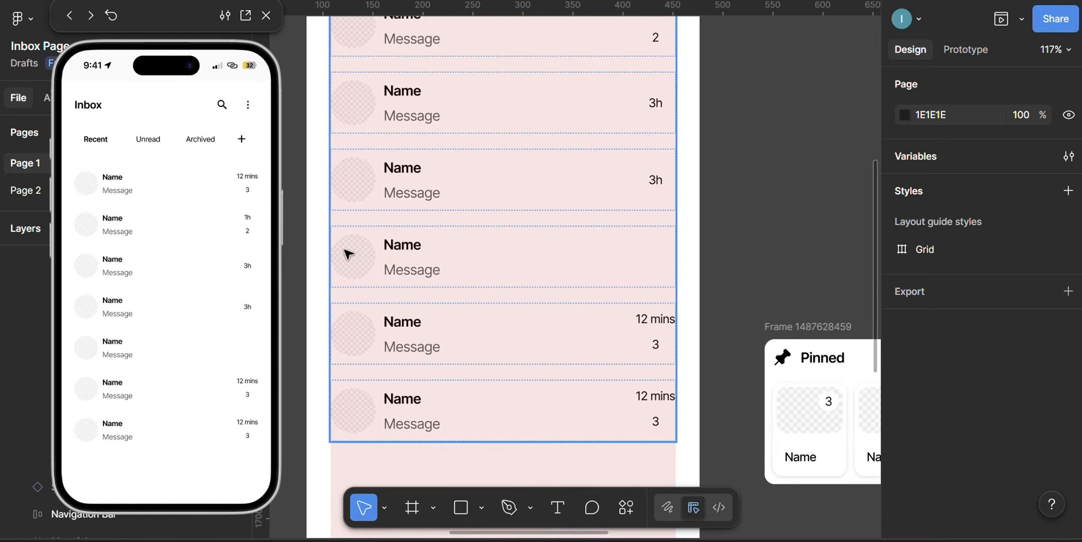
{"action": "left_click", "coordinate": [376, 258]}
{"action": "left_click", "coordinate": [375, 257]}
{"action": "double_click", "coordinate": [653, 340]}
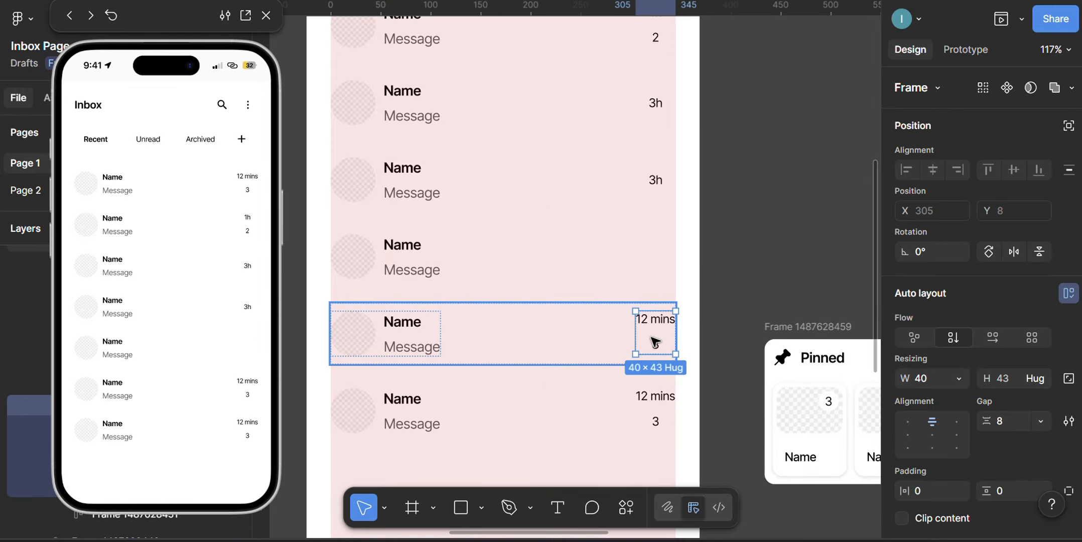
{"action": "key", "text": "Delete"}
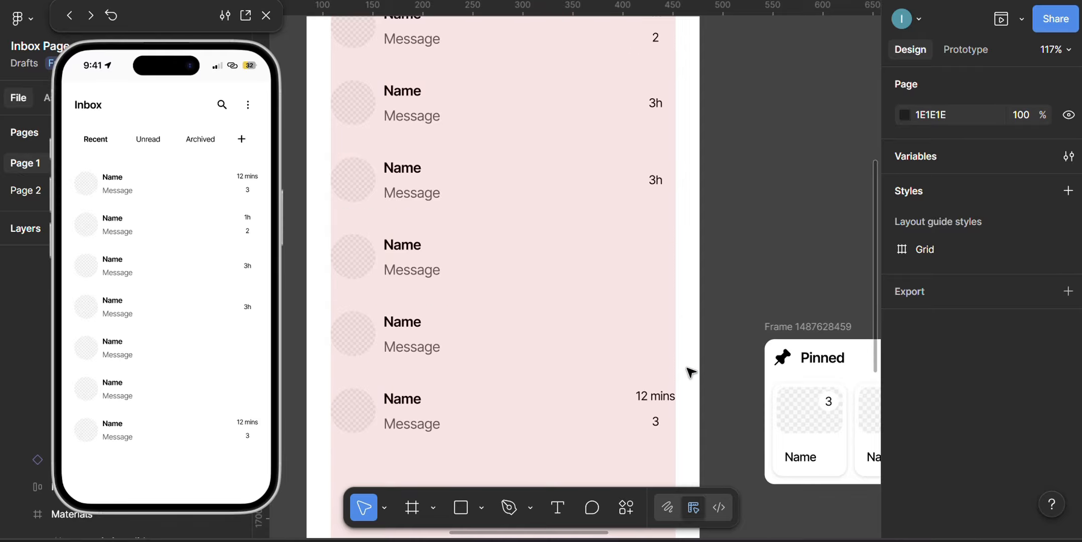
{"action": "left_click", "coordinate": [660, 409]}
{"action": "left_click", "coordinate": [660, 409]}
{"action": "double_click", "coordinate": [661, 409]}
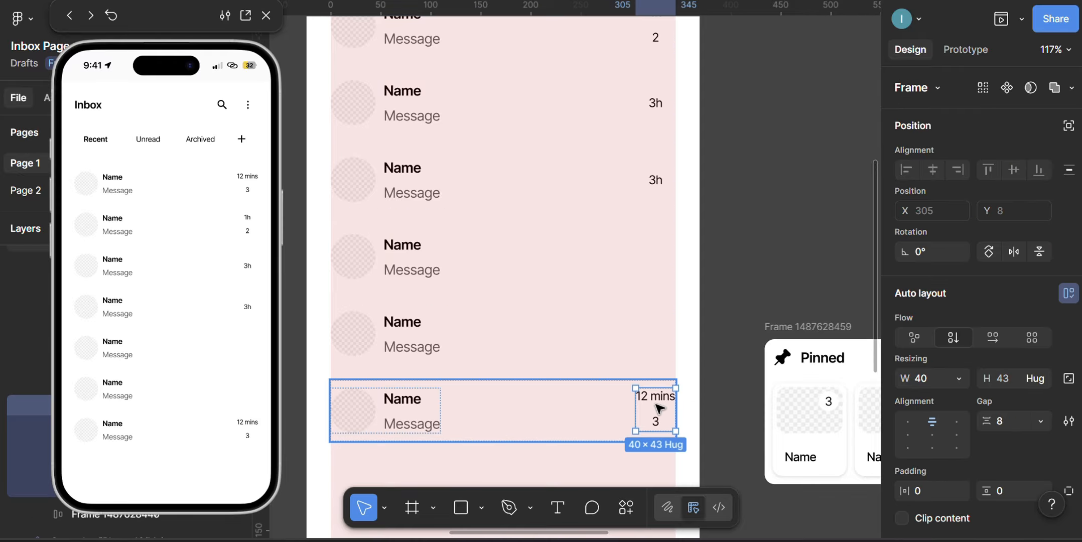
{"action": "key", "text": "Delete"}
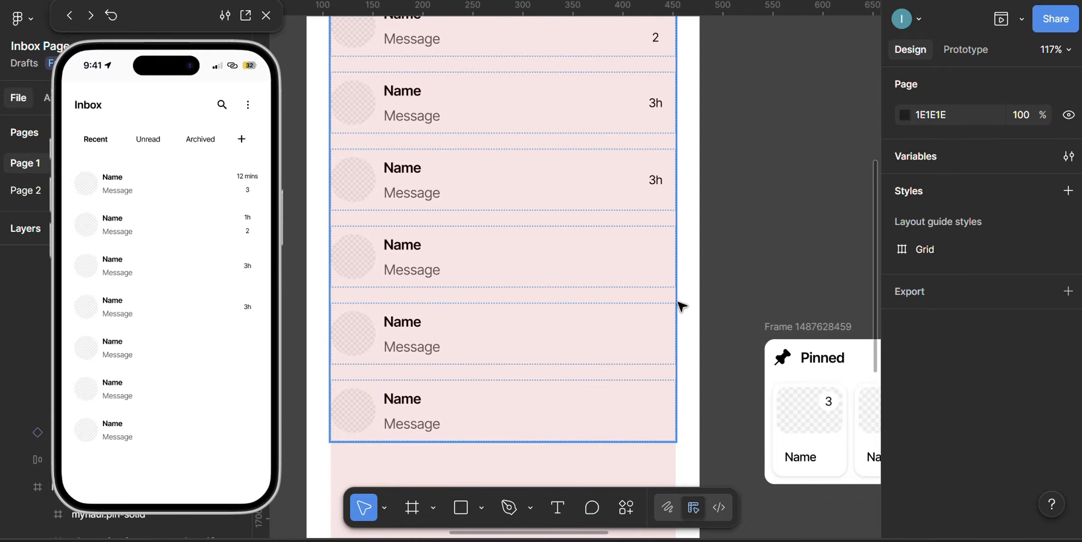
{"action": "left_click", "coordinate": [716, 240]}
{"action": "scroll", "coordinate": [777, 188], "scroll_direction": "down", "scroll_amount": 3}
{"action": "scroll", "coordinate": [778, 188], "scroll_direction": "up", "scroll_amount": 3}
{"action": "scroll", "coordinate": [745, 179], "scroll_direction": "right", "scroll_amount": 2}
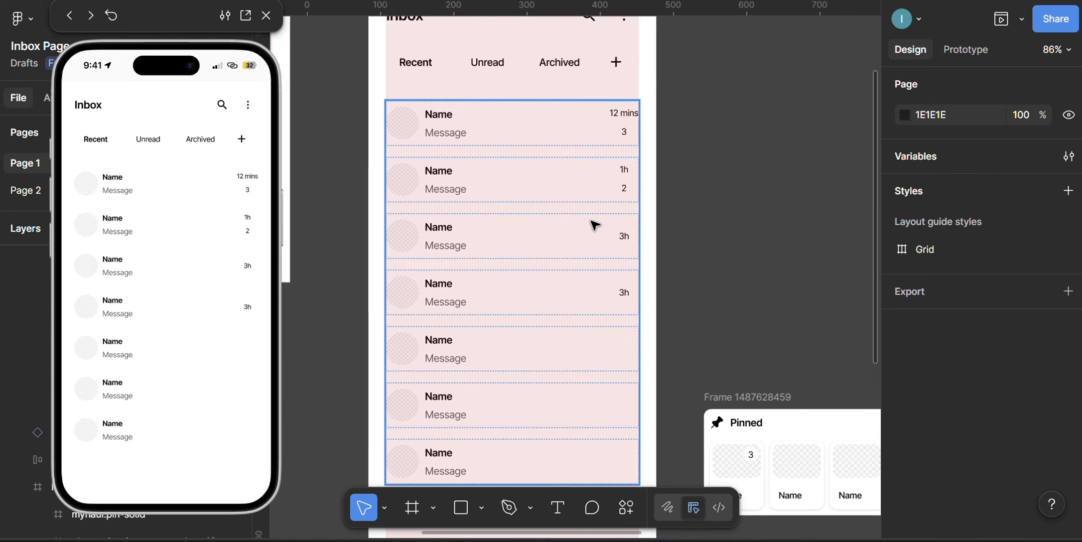
{"action": "left_click_drag", "start_coordinate": [610, 293], "coordinate": [640, 226]}
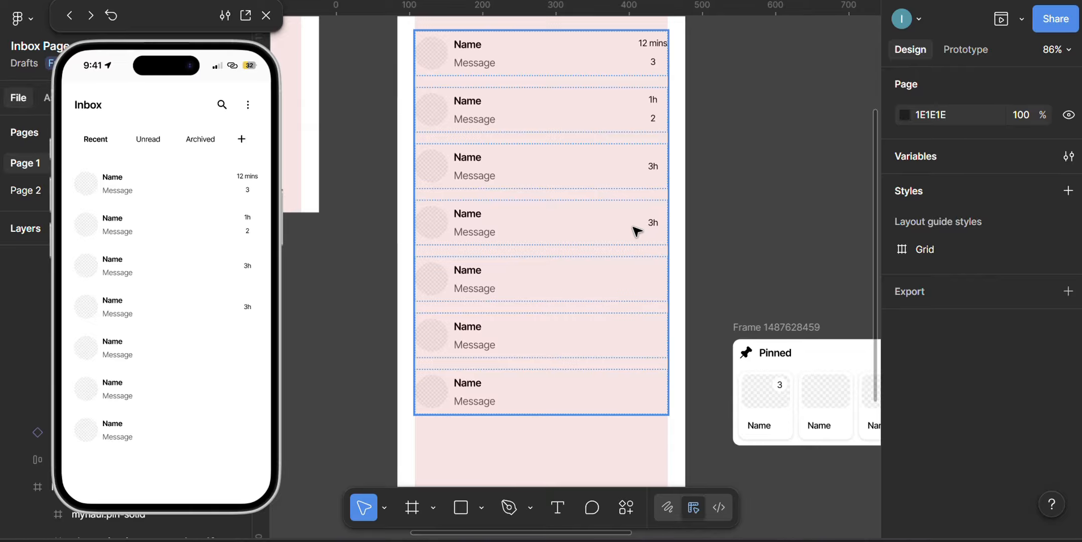
{"action": "left_click", "coordinate": [587, 225]}
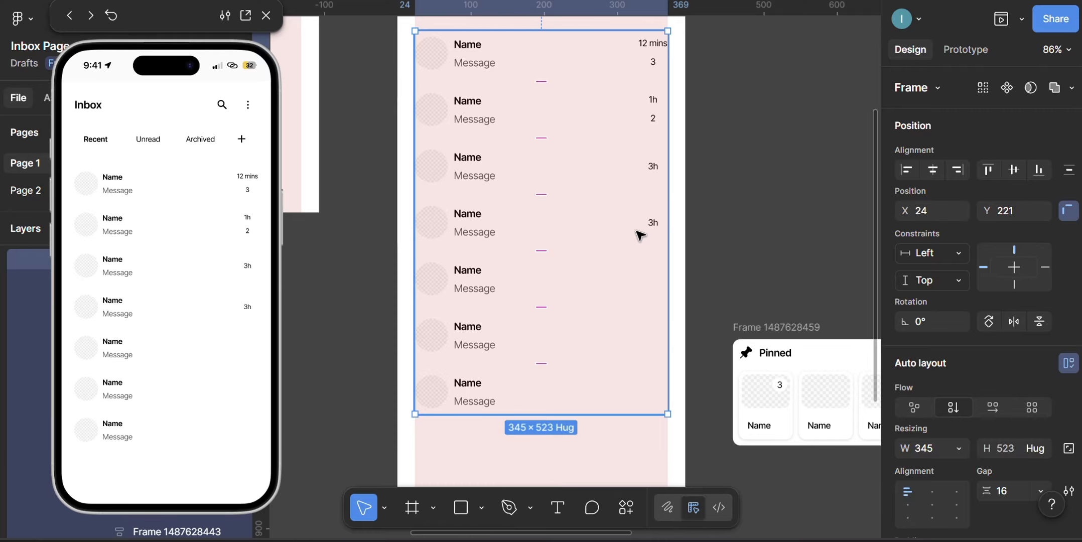
{"action": "scroll", "coordinate": [648, 228], "scroll_direction": "down", "scroll_amount": 5}
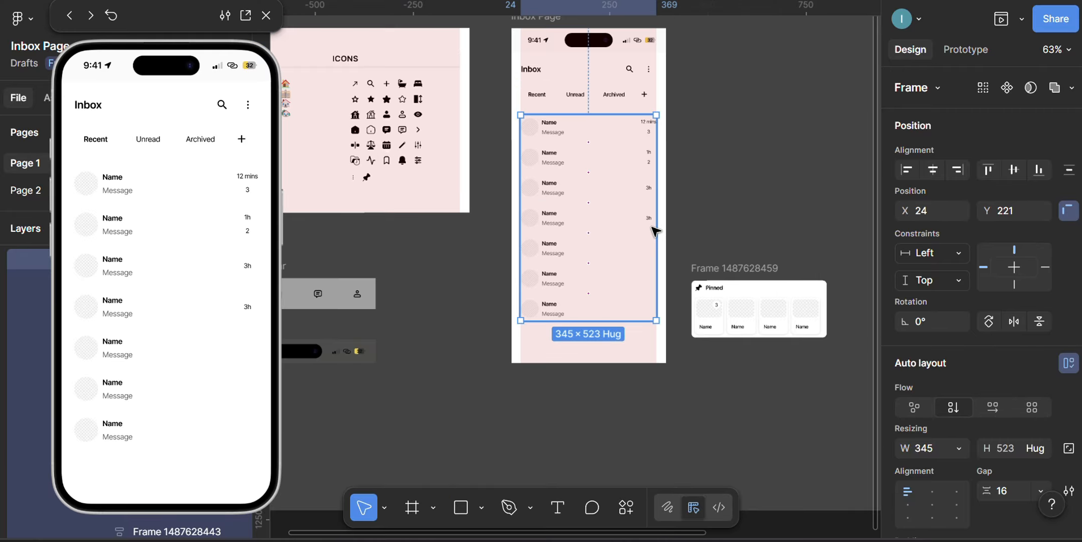
Step: Run the Content Reel plugin and fill the first message's avatar circle with an image from the Avatars (male) collection
{"action": "left_click", "coordinate": [630, 509]}
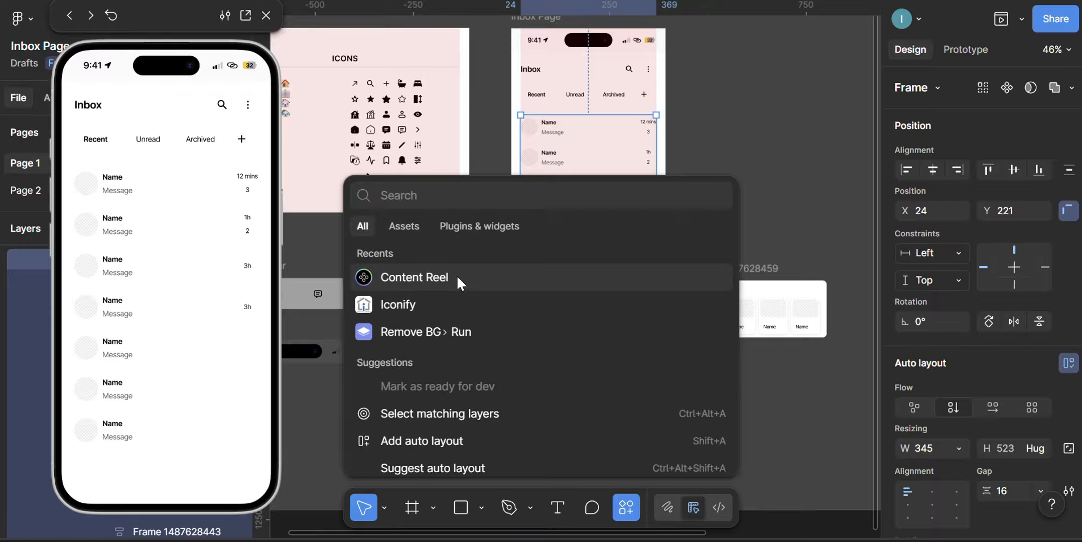
{"action": "left_click", "coordinate": [458, 278]}
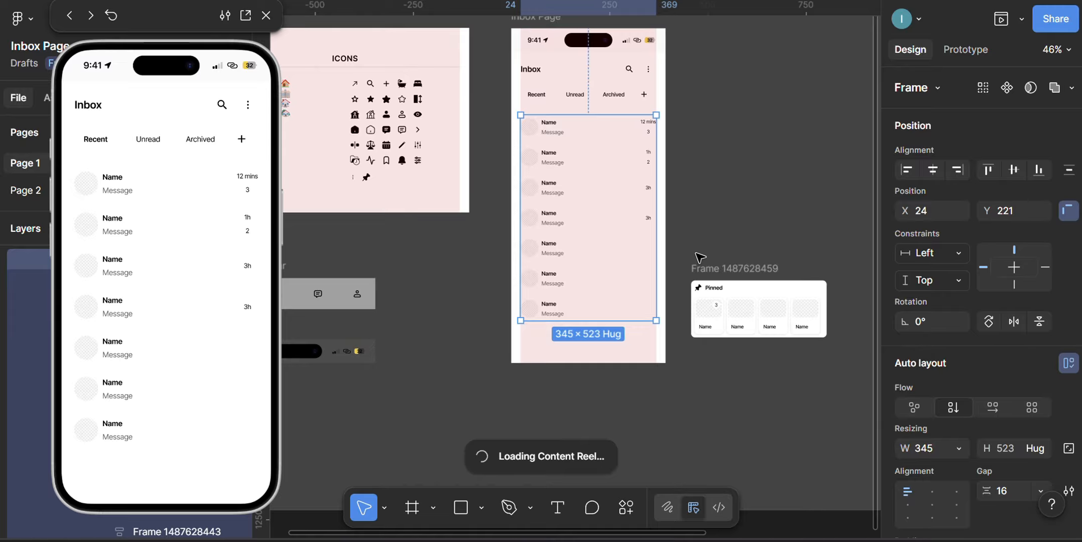
{"action": "scroll", "coordinate": [582, 137], "scroll_direction": "up", "scroll_amount": 3}
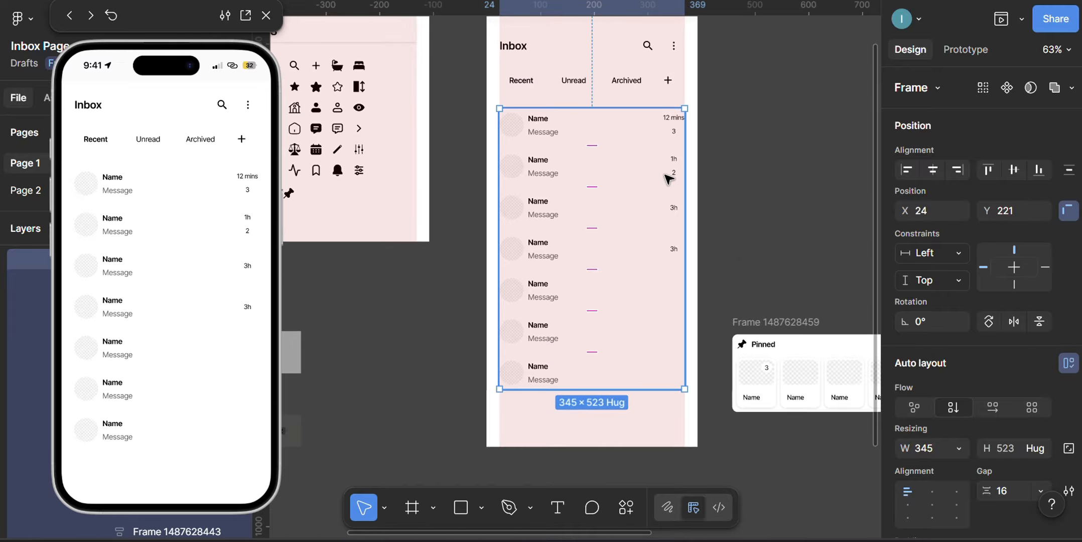
{"action": "scroll", "coordinate": [375, 170], "scroll_direction": "up", "scroll_amount": 3}
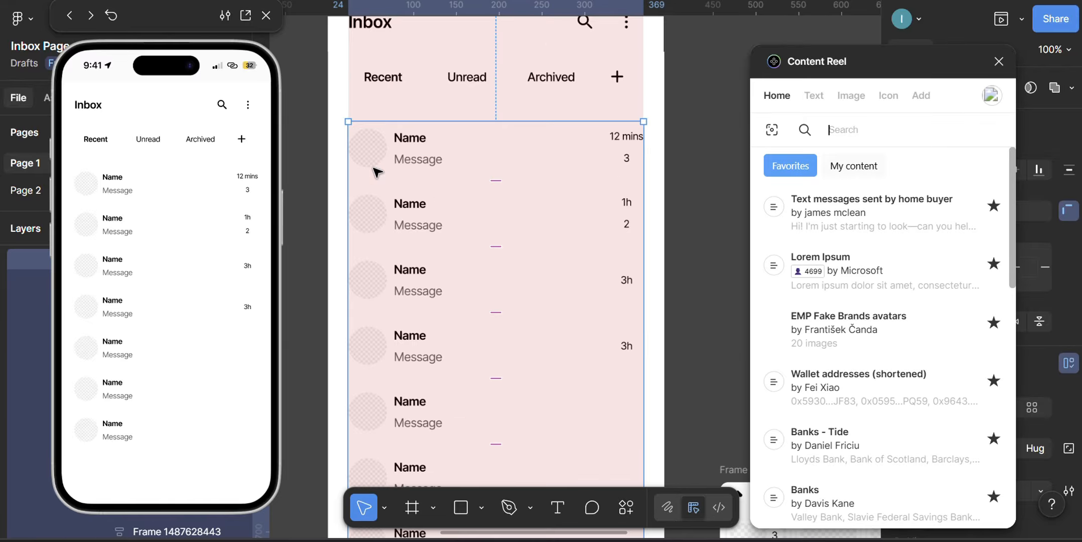
{"action": "scroll", "coordinate": [376, 171], "scroll_direction": "up", "scroll_amount": 1}
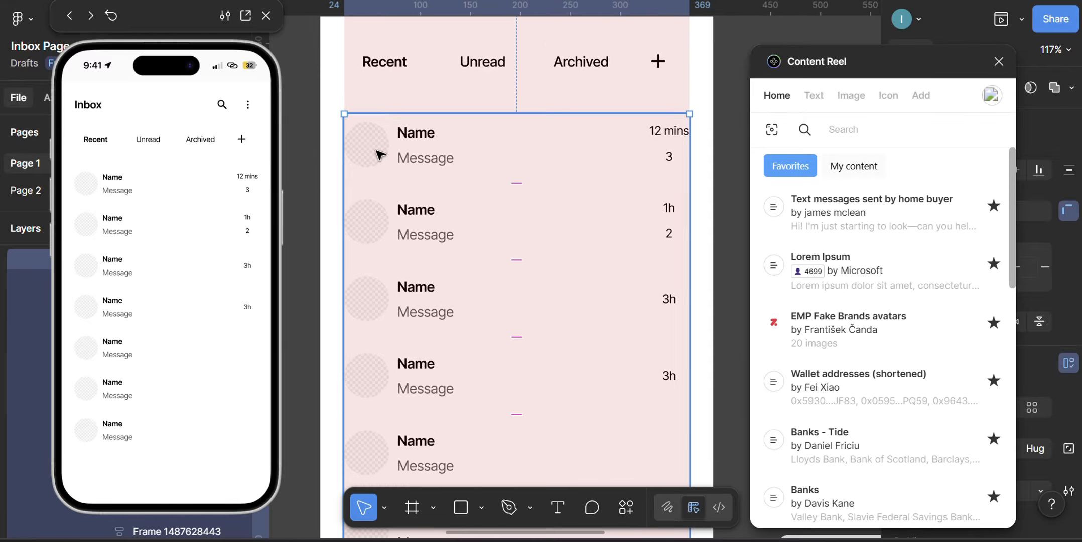
{"action": "double_click", "coordinate": [373, 152]}
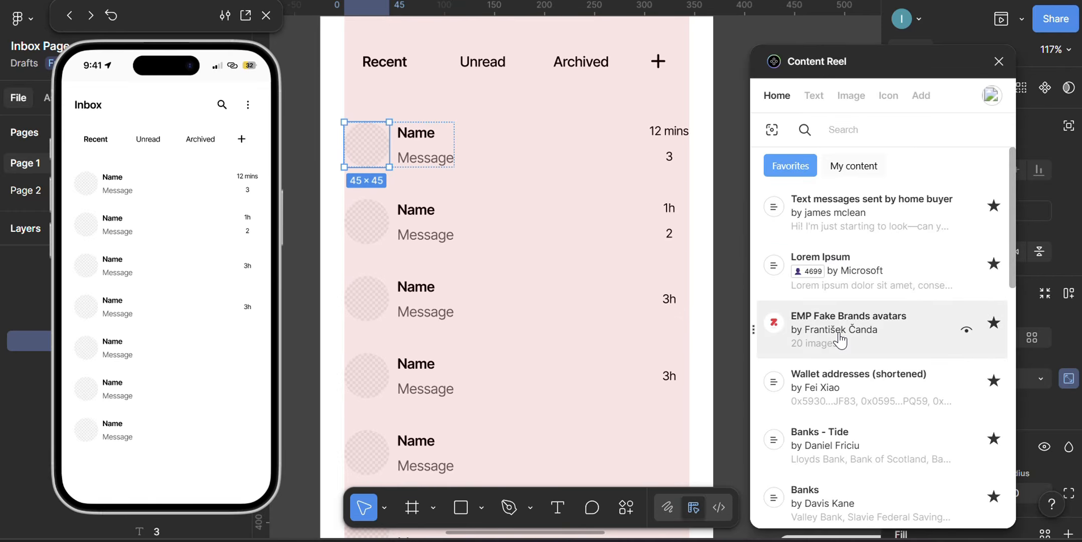
{"action": "left_click", "coordinate": [850, 103]}
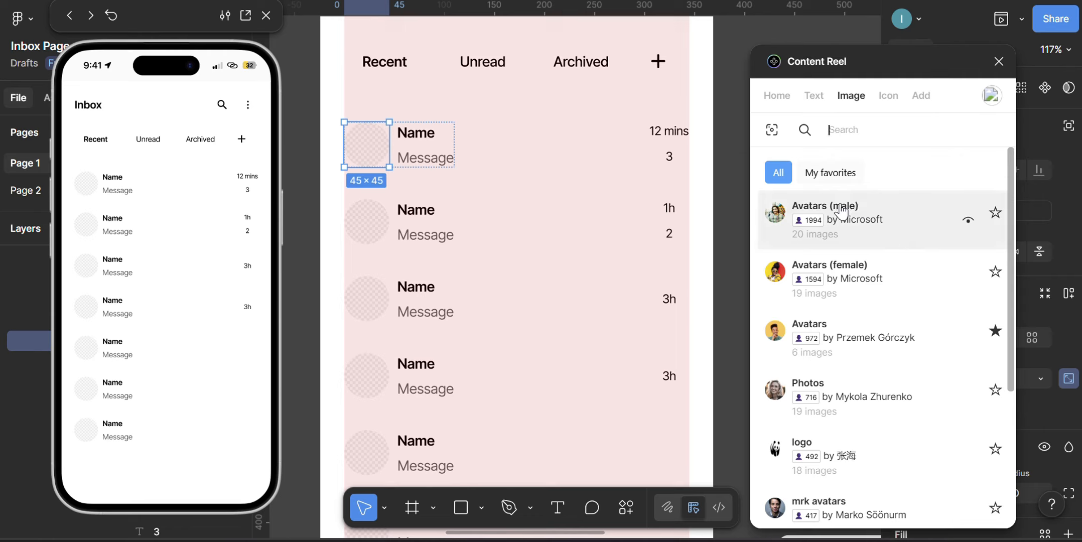
{"action": "left_click", "coordinate": [870, 224]}
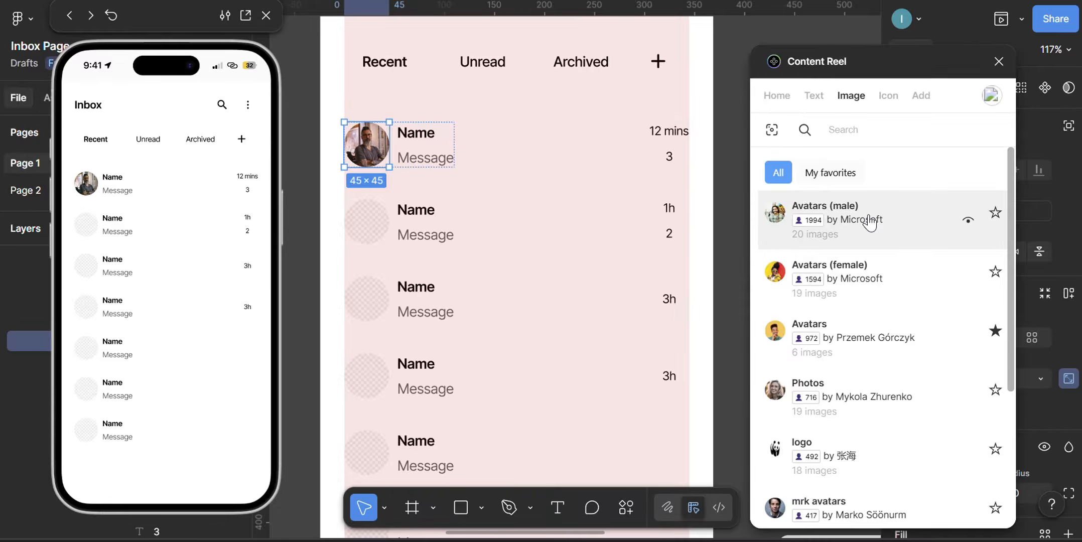
Step: Fill the second message's avatar circle with a portrait from Content Reel's Avatars (female) image collection
{"action": "scroll", "coordinate": [350, 129], "scroll_direction": "up", "scroll_amount": 5}
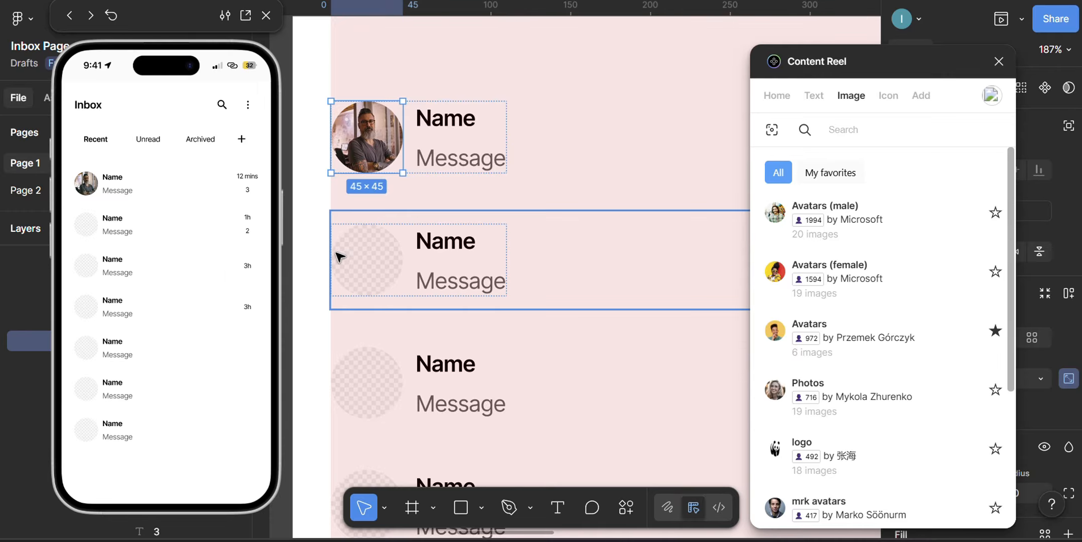
{"action": "left_click", "coordinate": [370, 270]}
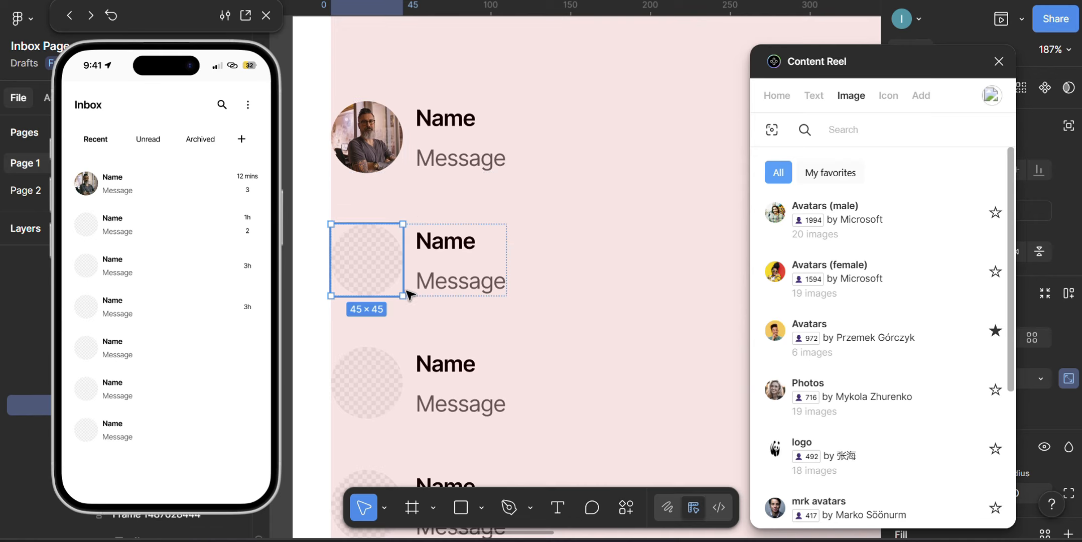
{"action": "left_click", "coordinate": [868, 283]}
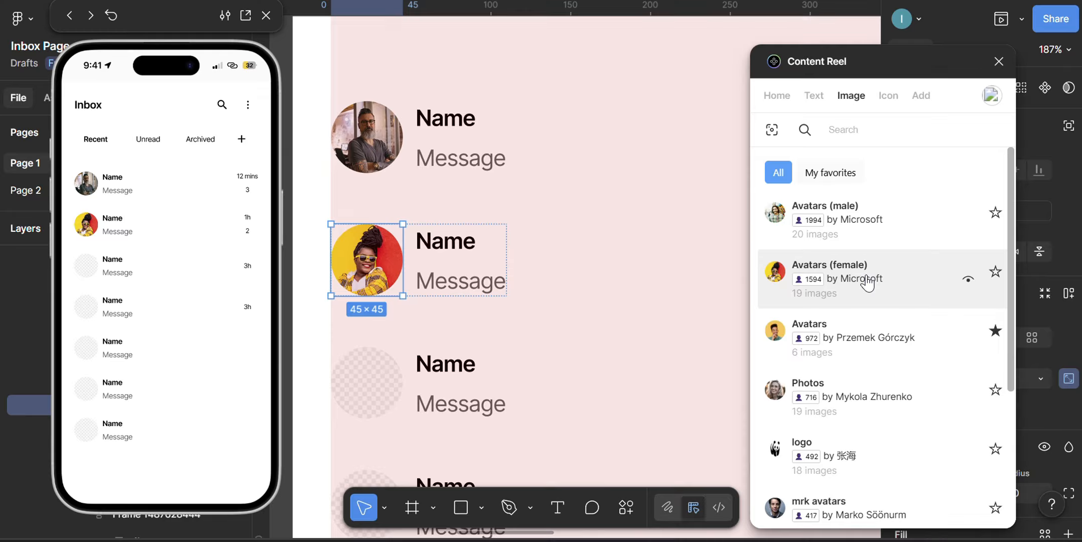
Step: Fill the third message's avatar circle from Avatars (female), cycling images until it differs from the second row's portrait
{"action": "left_click", "coordinate": [376, 377]}
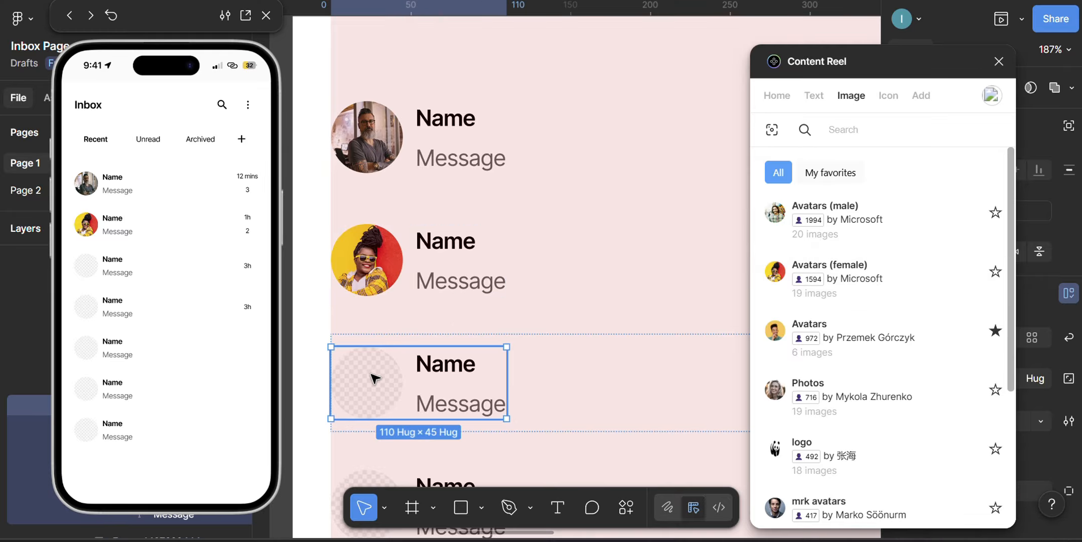
{"action": "double_click", "coordinate": [375, 378]}
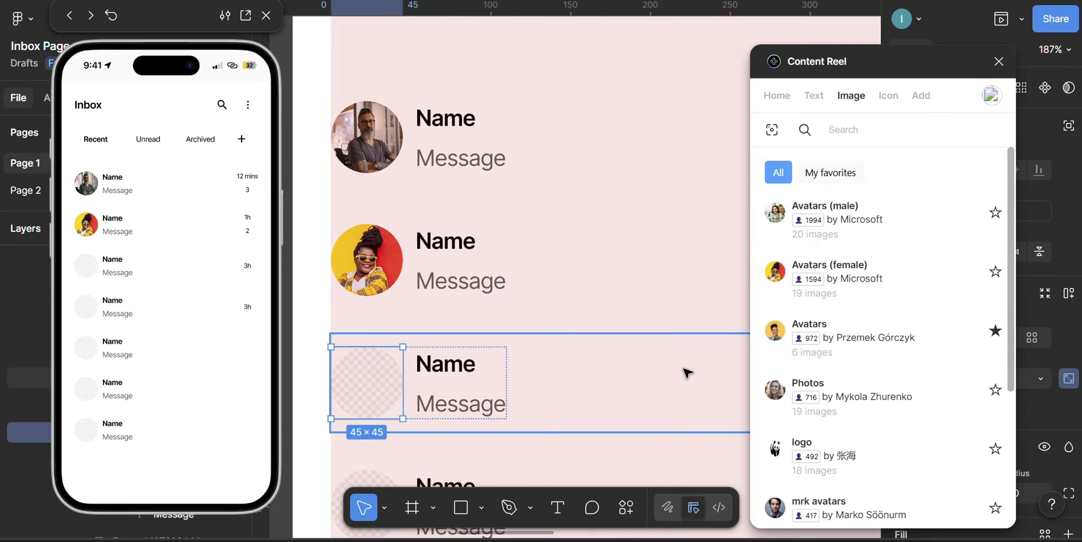
{"action": "left_click", "coordinate": [857, 292]}
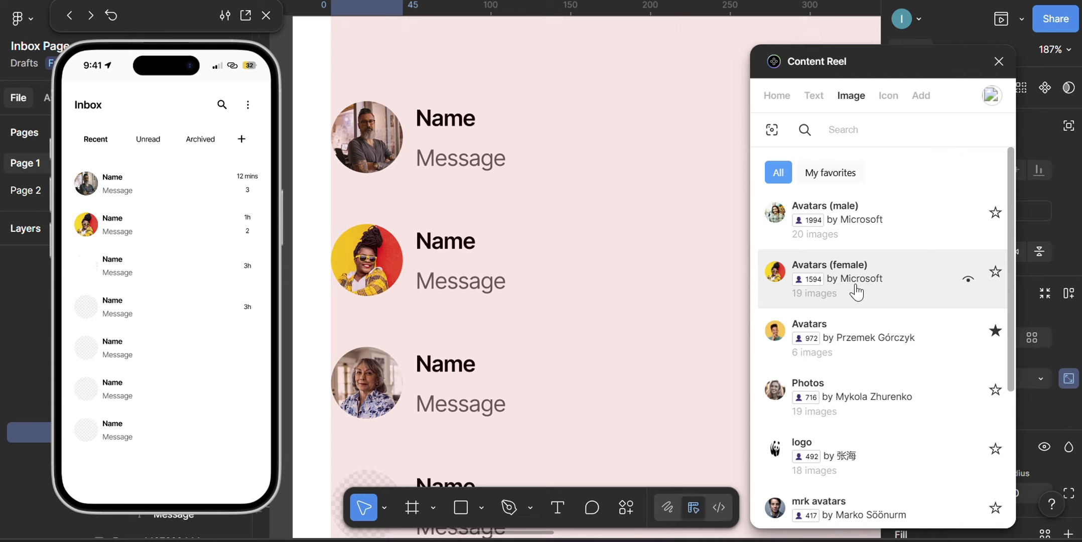
{"action": "left_click", "coordinate": [856, 292]}
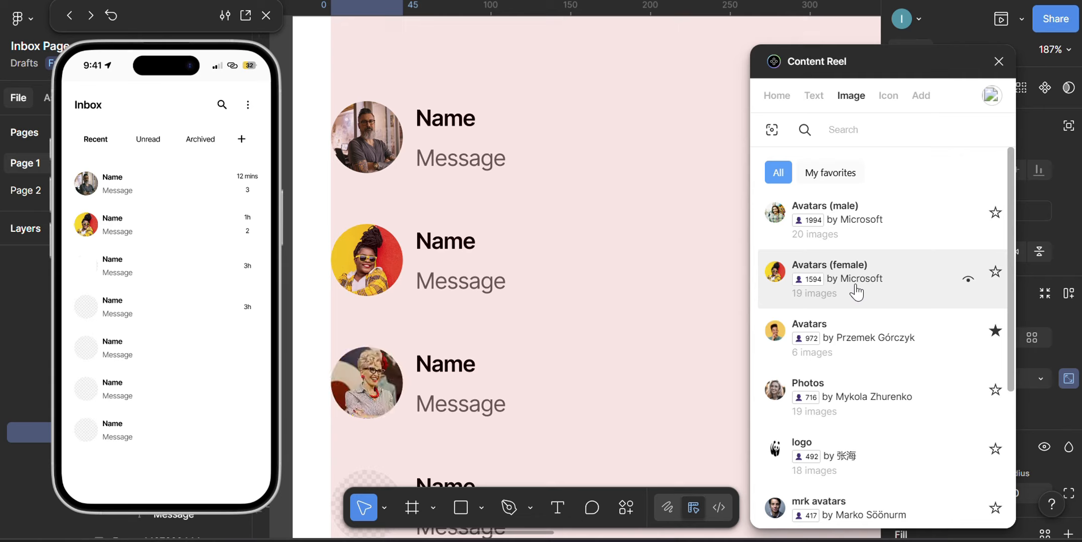
{"action": "left_click", "coordinate": [850, 296]}
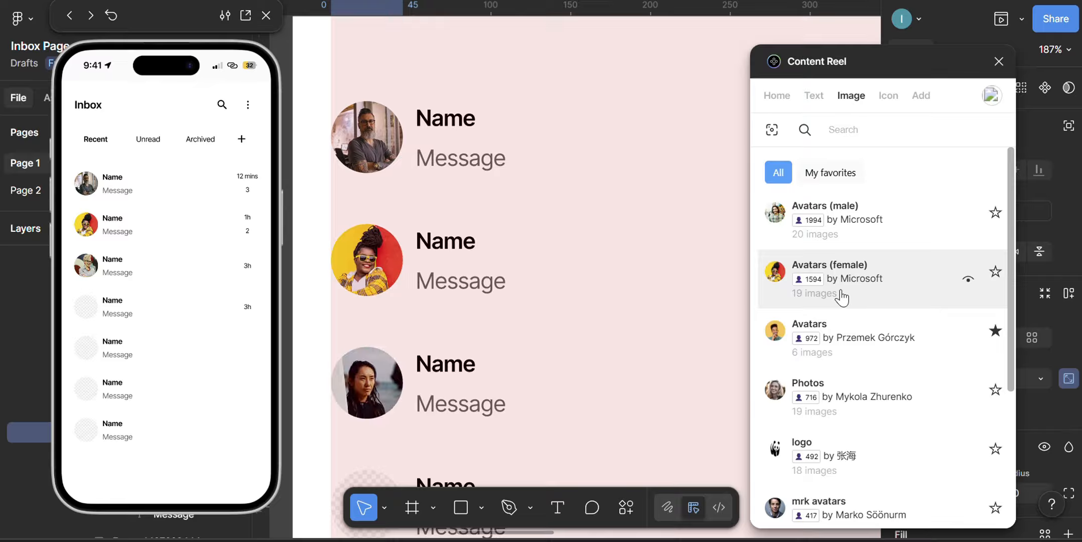
{"action": "left_click", "coordinate": [843, 296]}
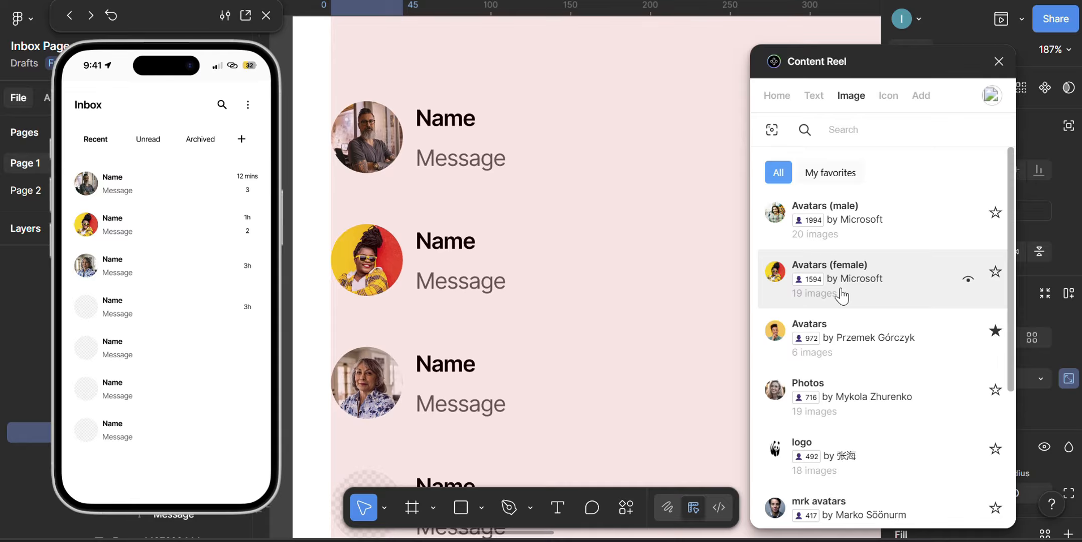
{"action": "left_click", "coordinate": [842, 296]}
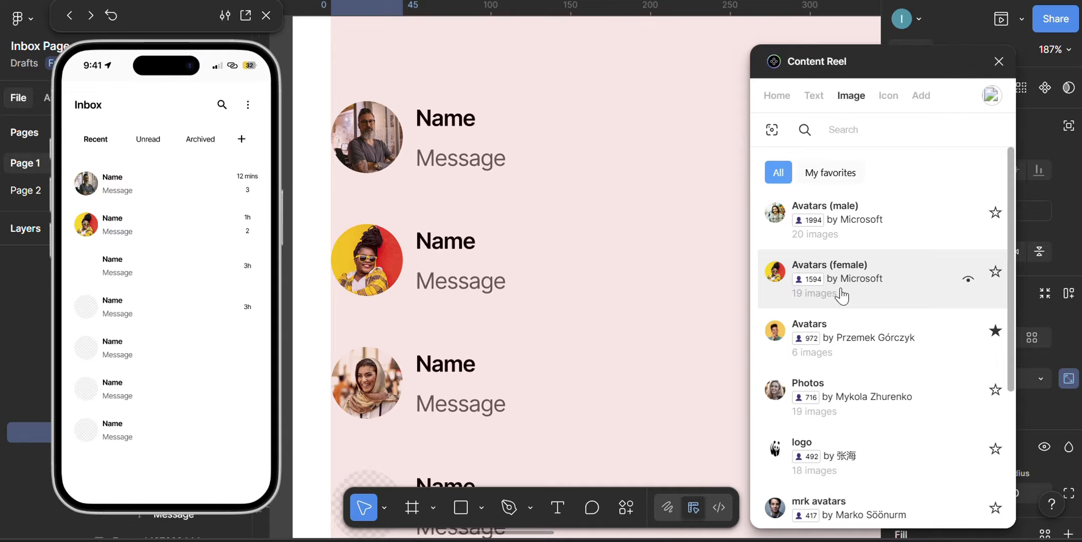
{"action": "left_click", "coordinate": [843, 297]}
{"action": "left_click", "coordinate": [842, 296]}
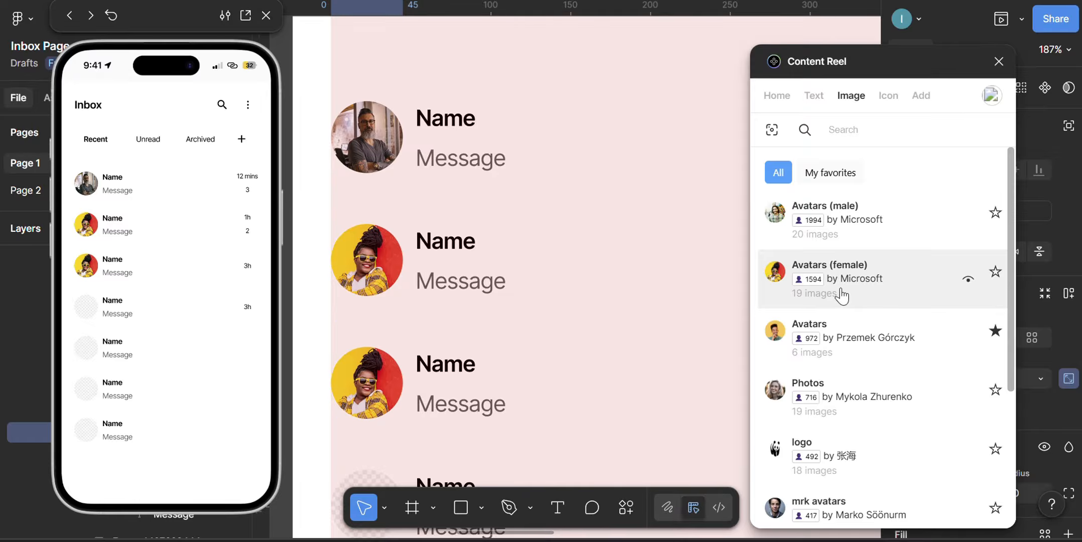
{"action": "left_click", "coordinate": [842, 296]}
{"action": "left_click", "coordinate": [842, 296]}
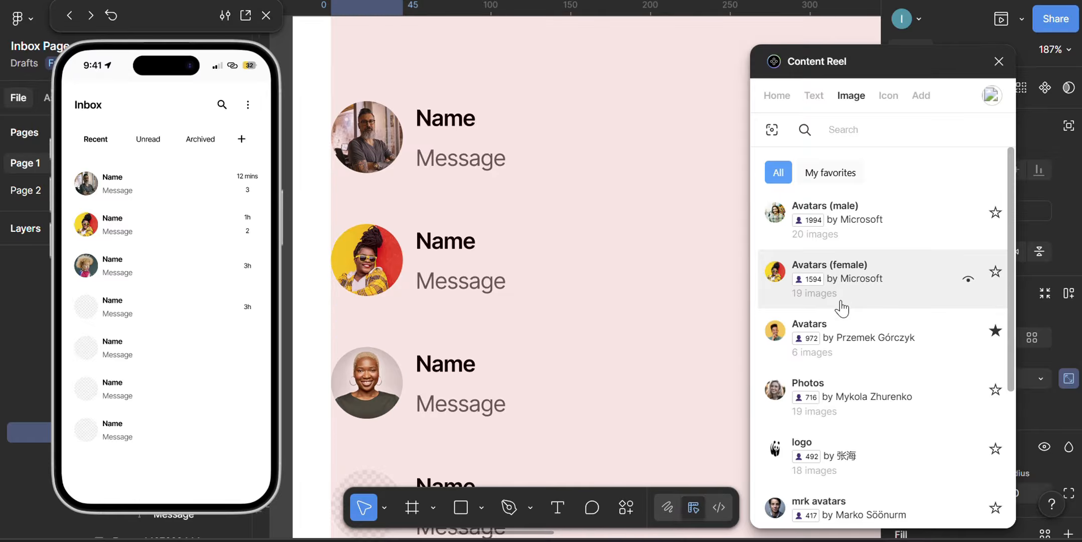
Step: Fill the fourth message's avatar circle from Avatars (male), cycling images to the man in dark clothing
{"action": "scroll", "coordinate": [536, 408], "scroll_direction": "down", "scroll_amount": 2}
{"action": "scroll", "coordinate": [549, 425], "scroll_direction": "down", "scroll_amount": 3}
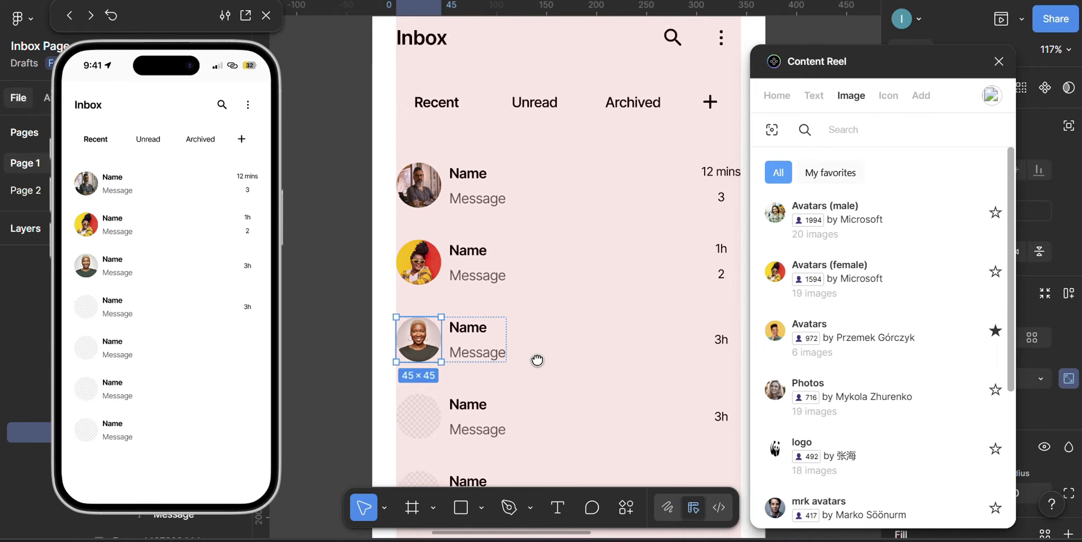
{"action": "left_click", "coordinate": [427, 317]}
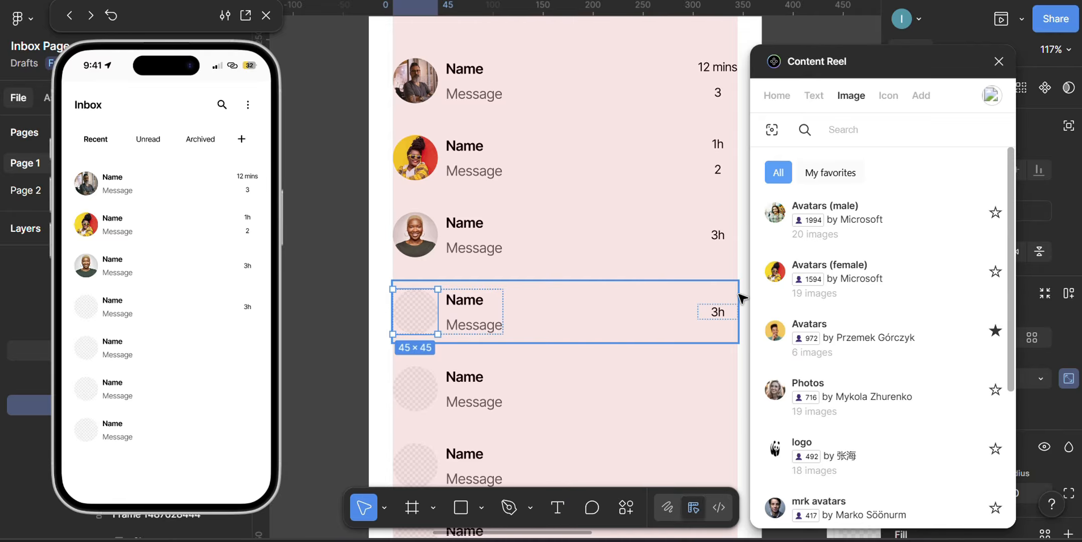
{"action": "left_click", "coordinate": [899, 227]}
{"action": "left_click", "coordinate": [898, 227]}
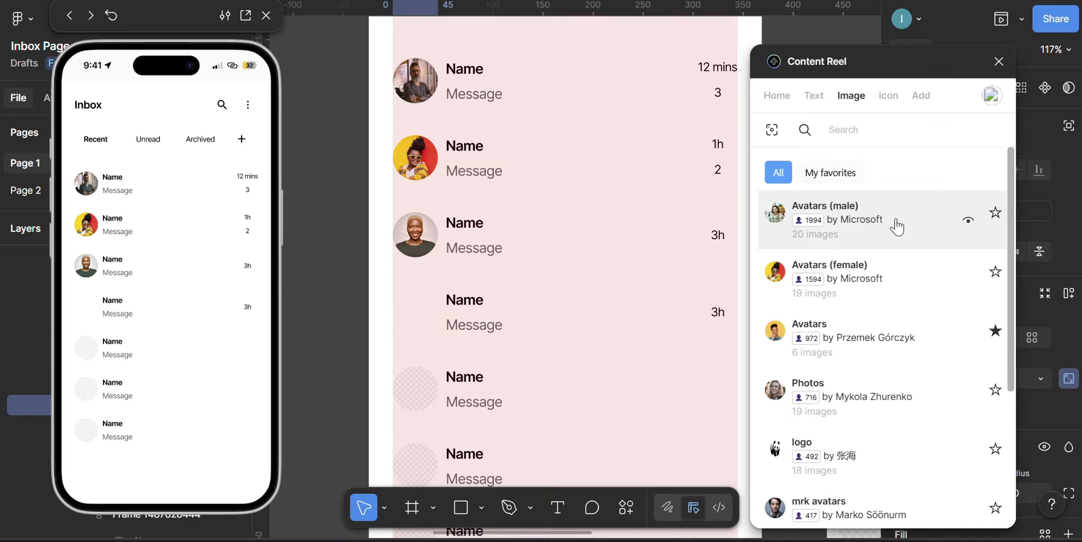
{"action": "left_click", "coordinate": [898, 227]}
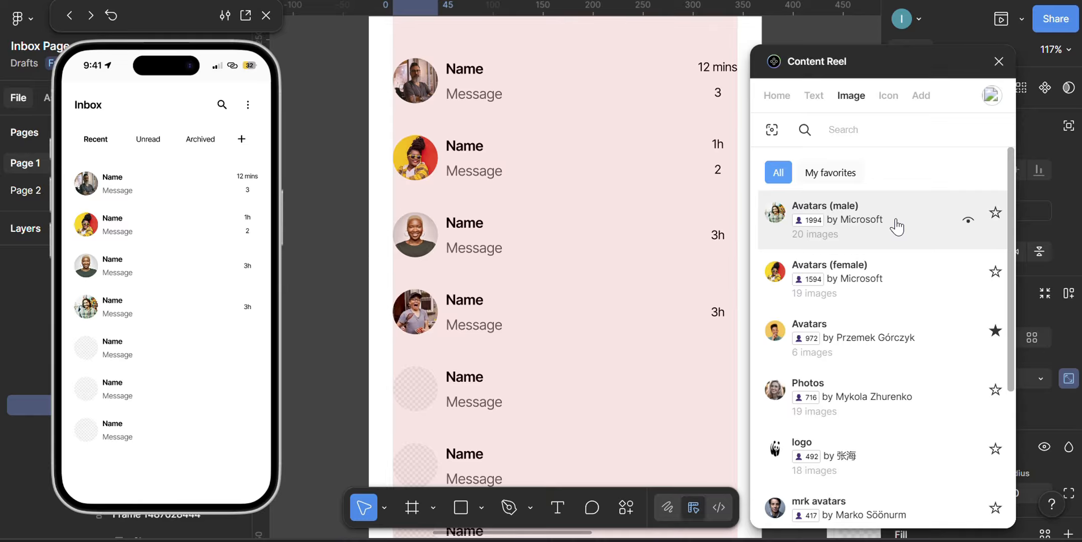
{"action": "left_click", "coordinate": [898, 227]}
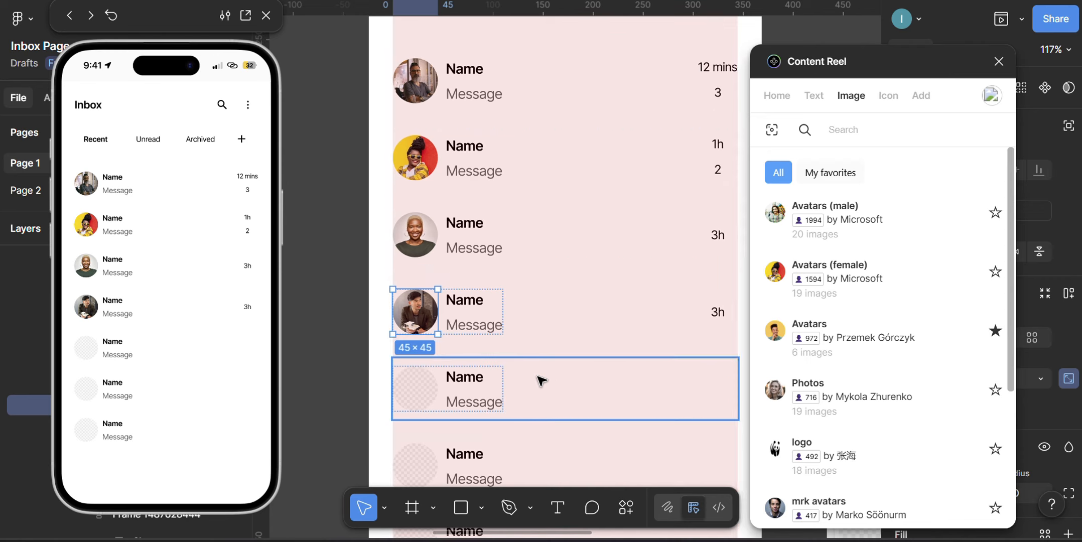
Step: Fill the fifth message's avatar circle from the Photos collection, cycling to the bearded man with glasses on a blue background
{"action": "left_click", "coordinate": [415, 384]}
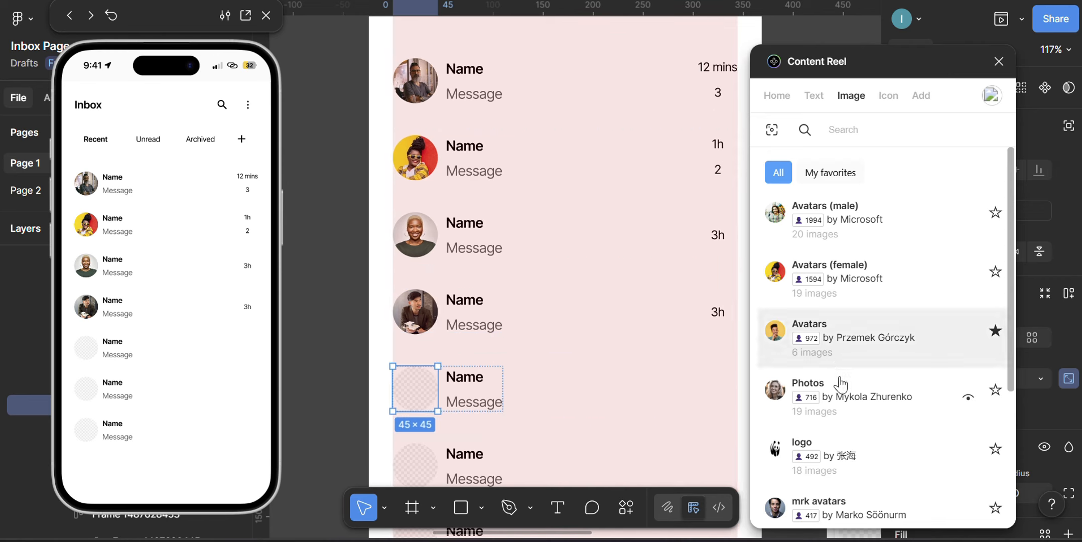
{"action": "left_click", "coordinate": [850, 400]}
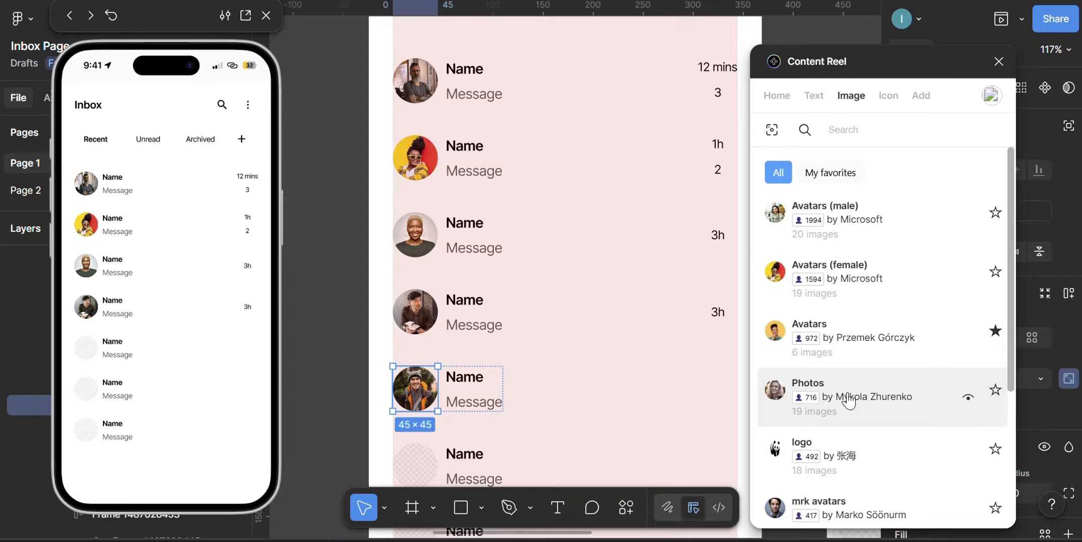
{"action": "left_click", "coordinate": [849, 400]}
{"action": "left_click", "coordinate": [847, 402]}
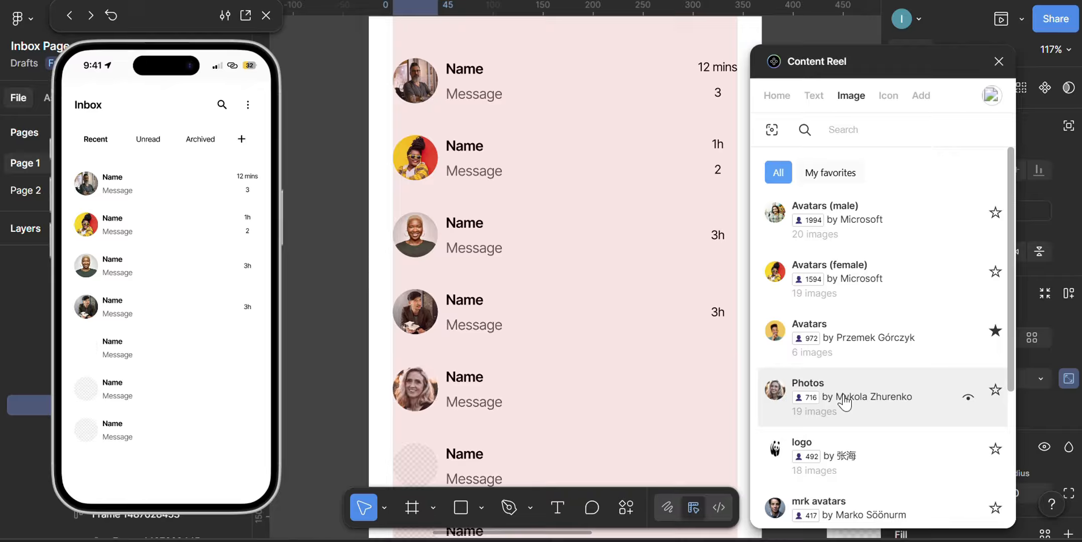
{"action": "left_click", "coordinate": [846, 401]}
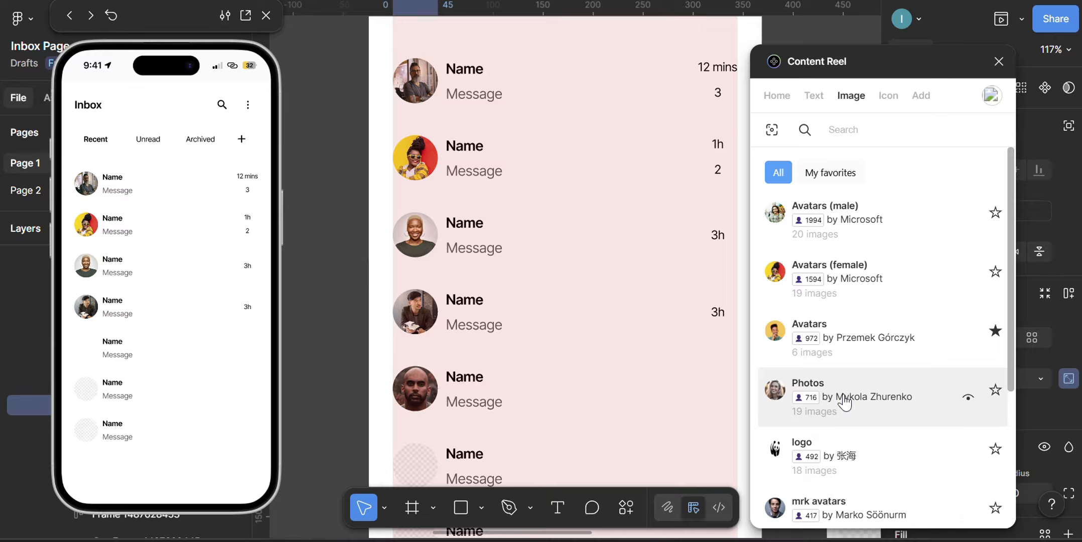
{"action": "left_click", "coordinate": [846, 401]}
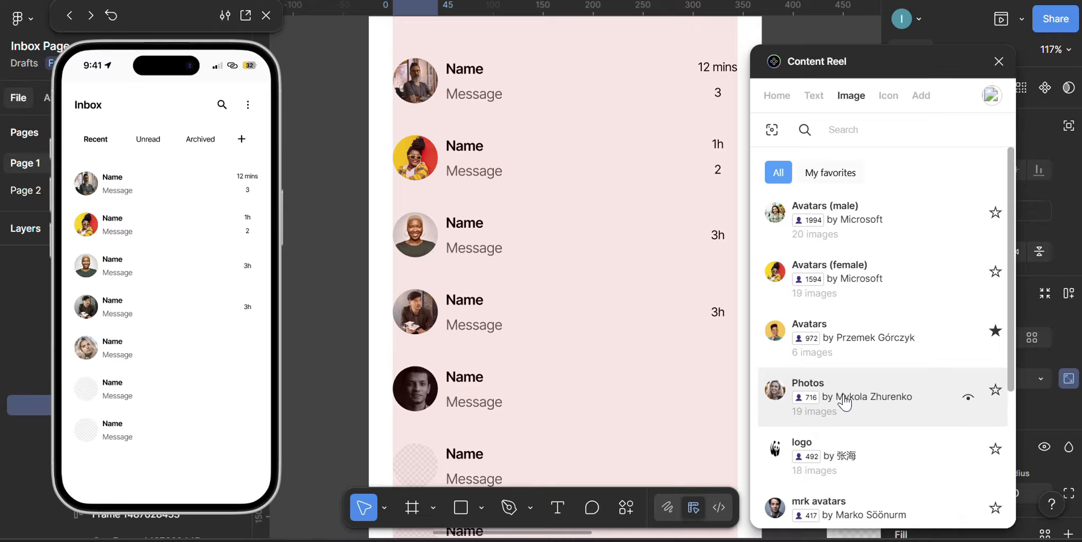
{"action": "left_click", "coordinate": [846, 402]}
{"action": "left_click", "coordinate": [846, 401]}
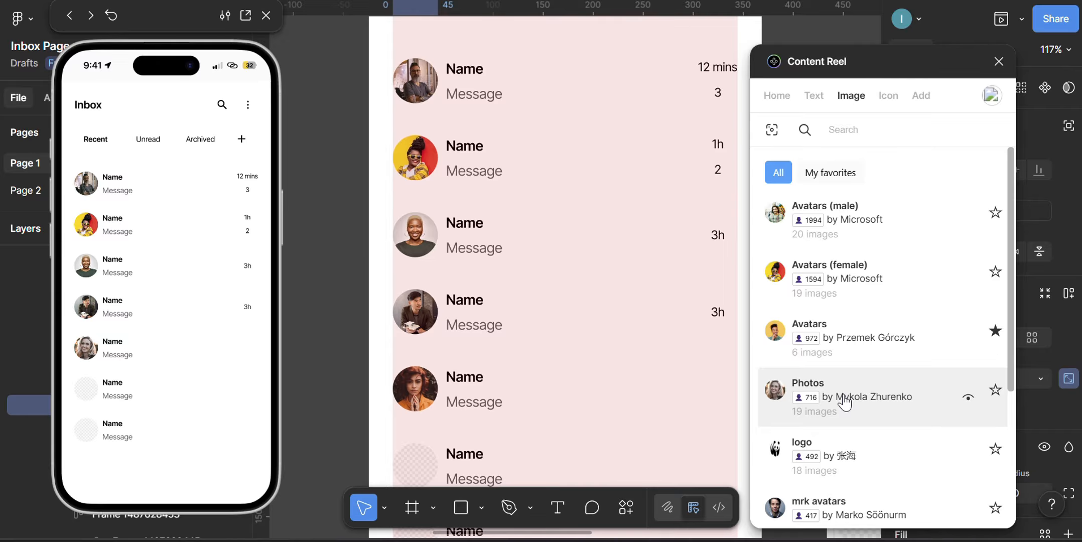
{"action": "left_click", "coordinate": [846, 402]}
{"action": "left_click", "coordinate": [846, 401]}
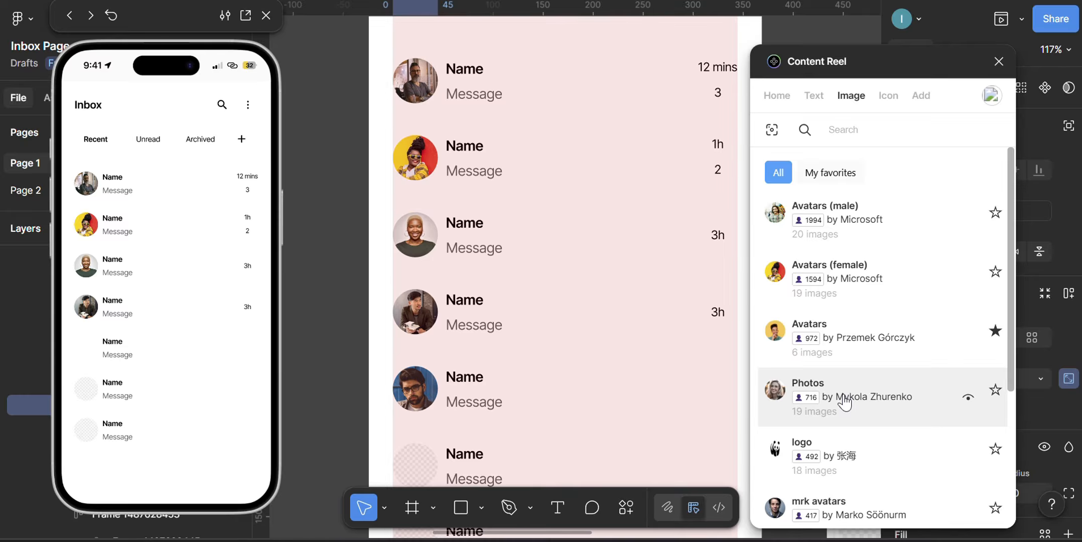
Step: Fill the sixth message's avatar circle from the mrk avatars collection, cycling images to the older man with glasses
{"action": "scroll", "coordinate": [525, 430], "scroll_direction": "down", "scroll_amount": 4}
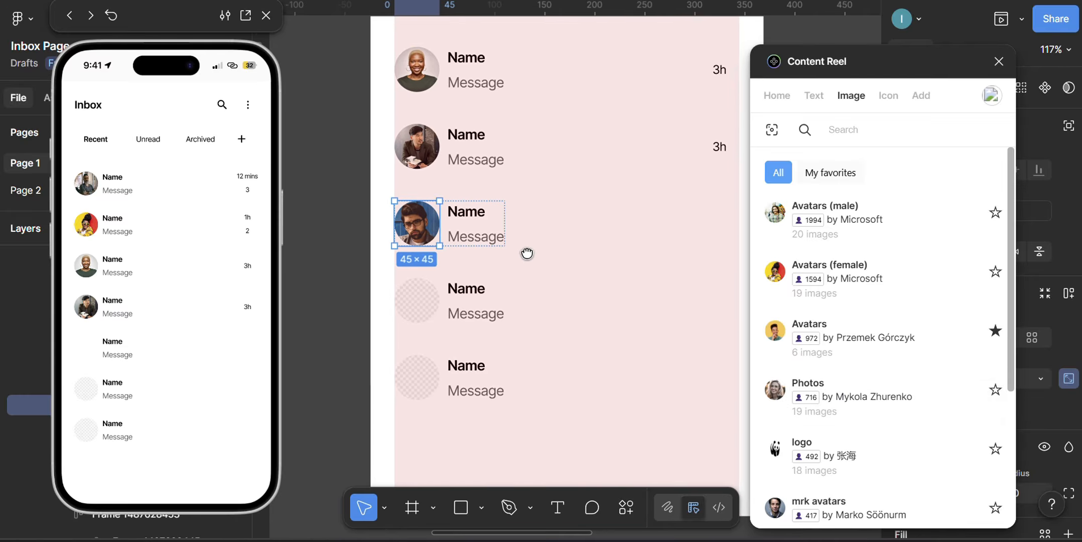
{"action": "left_click", "coordinate": [425, 291]}
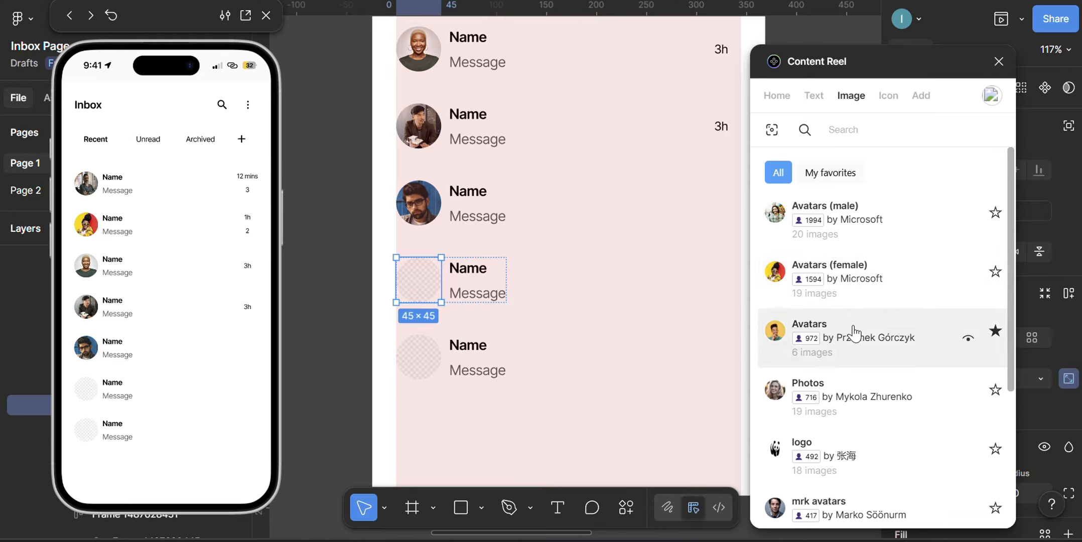
{"action": "scroll", "coordinate": [838, 427], "scroll_direction": "down", "scroll_amount": 2}
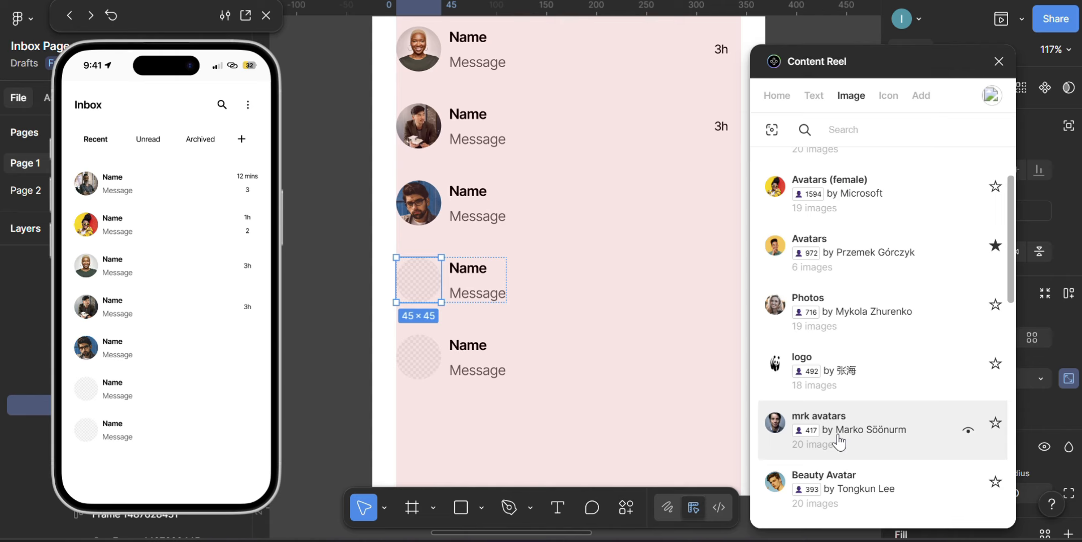
{"action": "left_click", "coordinate": [838, 442]}
{"action": "left_click", "coordinate": [855, 436]}
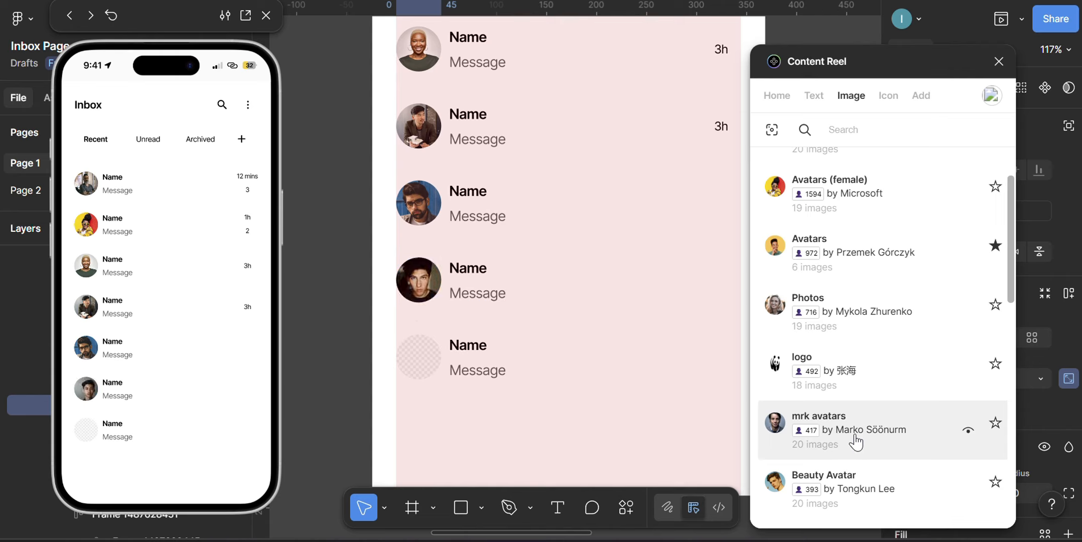
{"action": "left_click", "coordinate": [855, 437]}
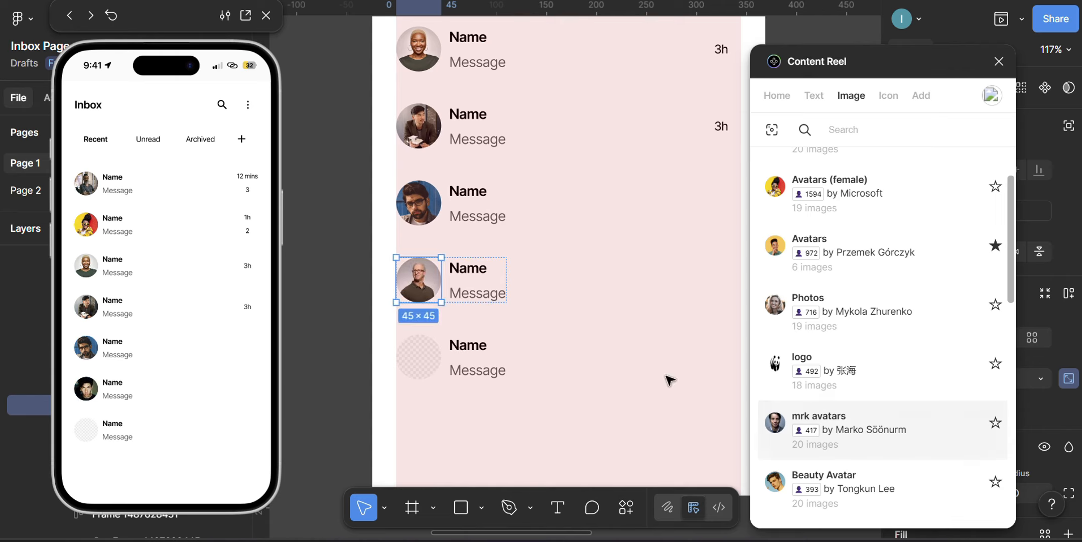
Step: Fill the seventh message's avatar circle from the mrk avatars collection, cycling images to the woman on a yellow background
{"action": "left_click", "coordinate": [432, 362]}
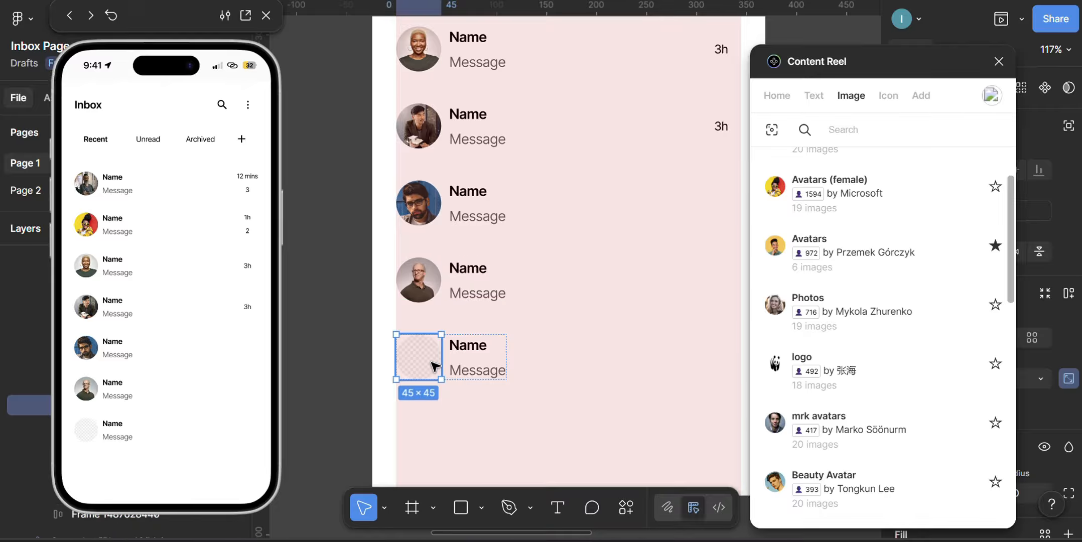
{"action": "scroll", "coordinate": [852, 435], "scroll_direction": "down", "scroll_amount": 3}
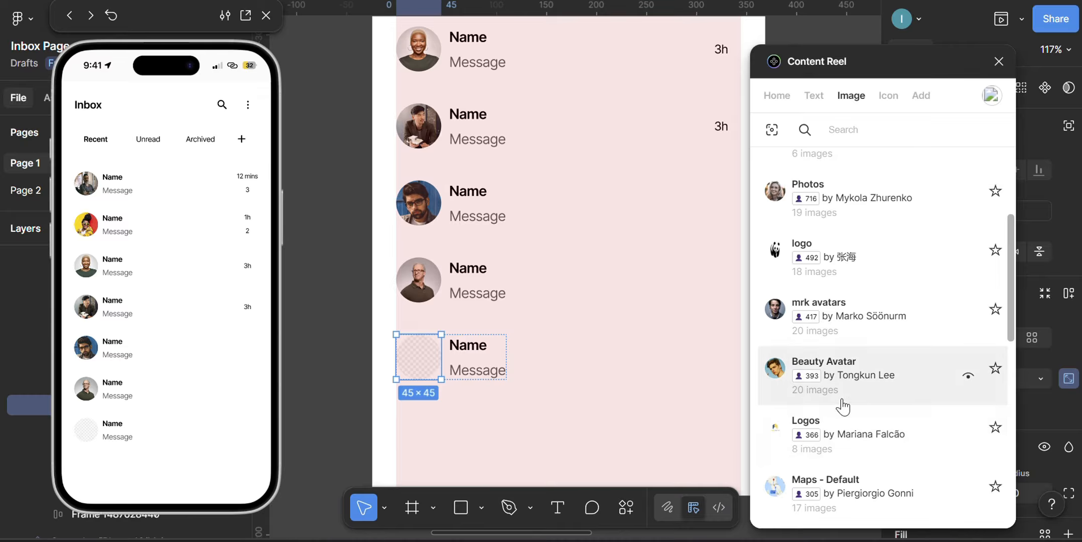
{"action": "scroll", "coordinate": [840, 402], "scroll_direction": "up", "scroll_amount": 2}
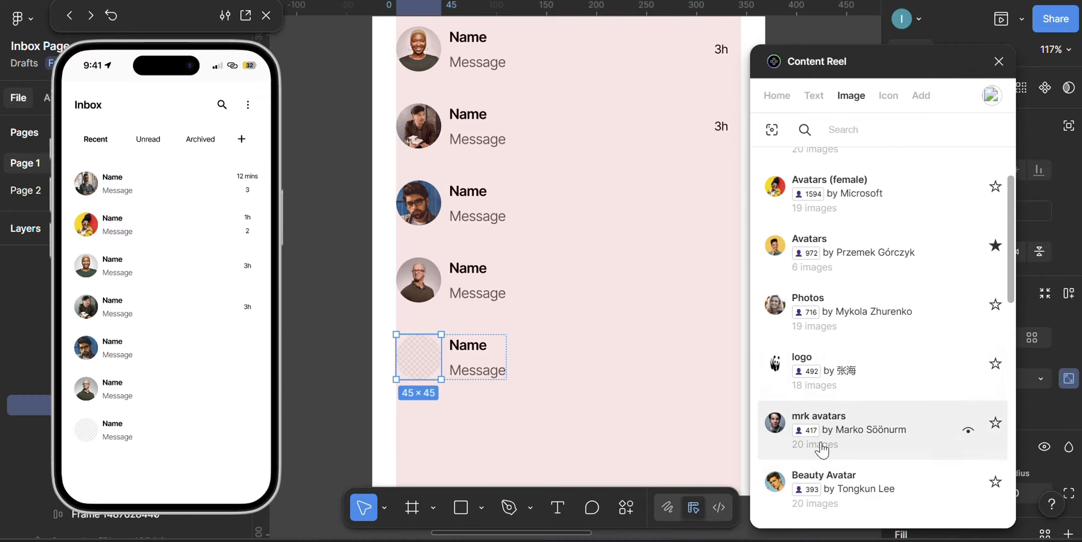
{"action": "left_click", "coordinate": [843, 424]}
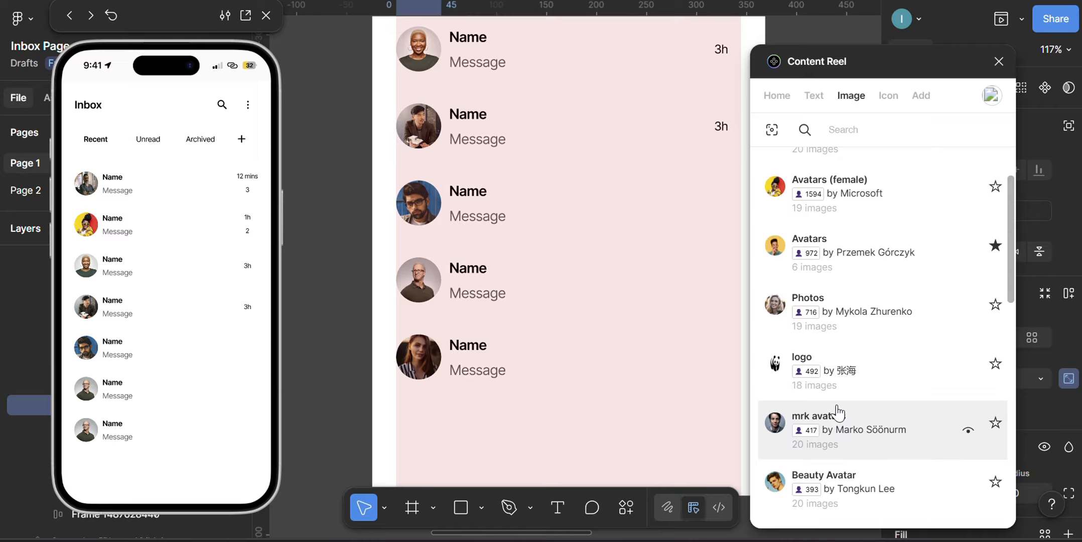
{"action": "scroll", "coordinate": [835, 379], "scroll_direction": "up", "scroll_amount": 3}
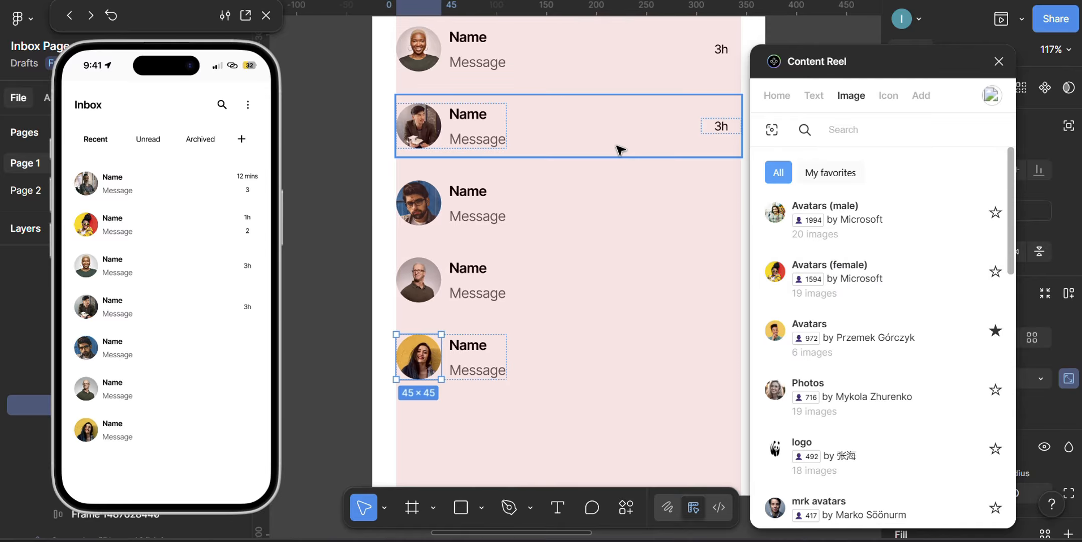
Step: Select the first message's name text and search Content Reel's text collections for "male names"
{"action": "scroll", "coordinate": [534, 271], "scroll_direction": "up", "scroll_amount": 5}
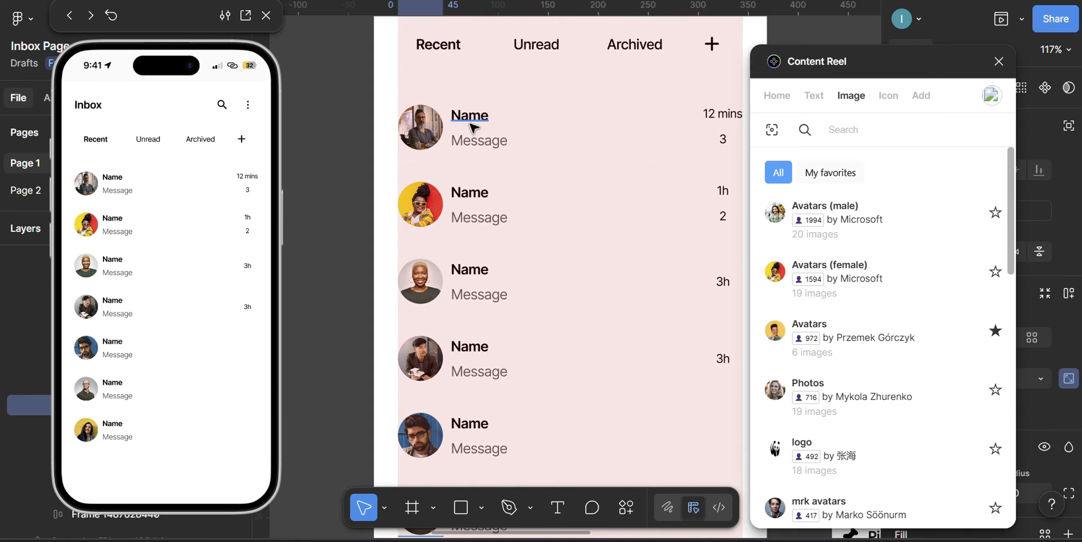
{"action": "double_click", "coordinate": [470, 120]}
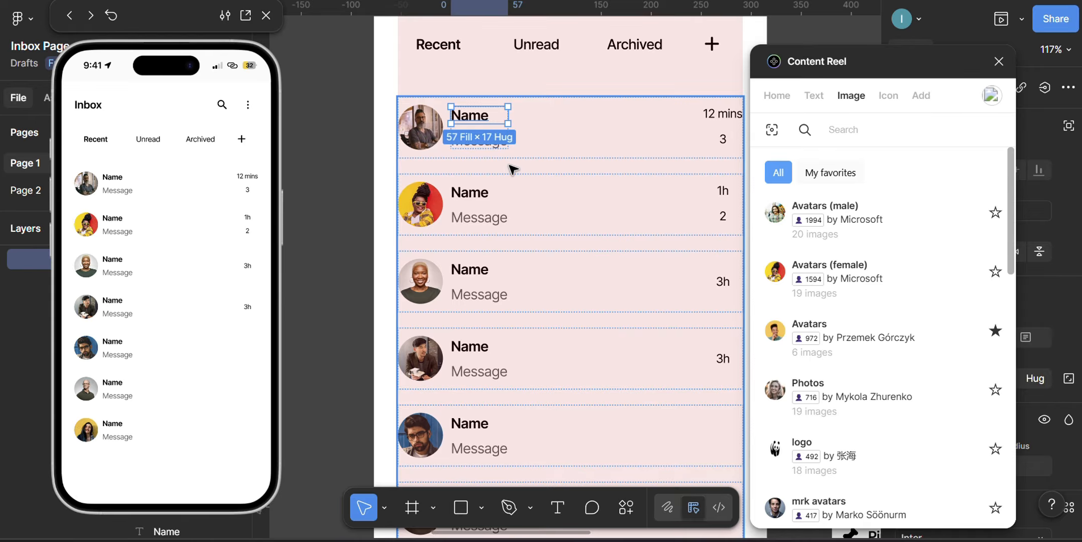
{"action": "scroll", "coordinate": [477, 114], "scroll_direction": "up", "scroll_amount": 5}
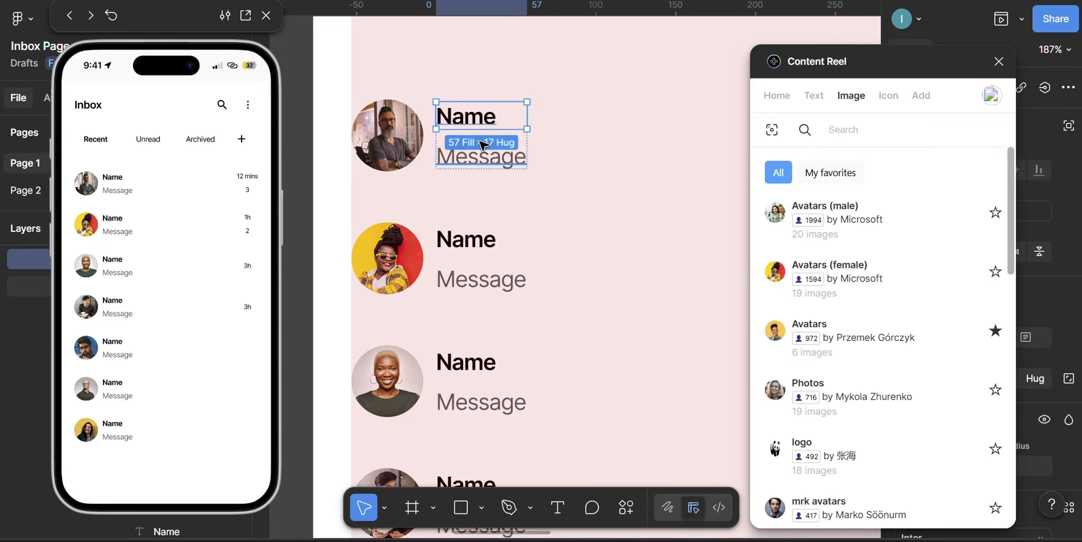
{"action": "left_click", "coordinate": [813, 96]}
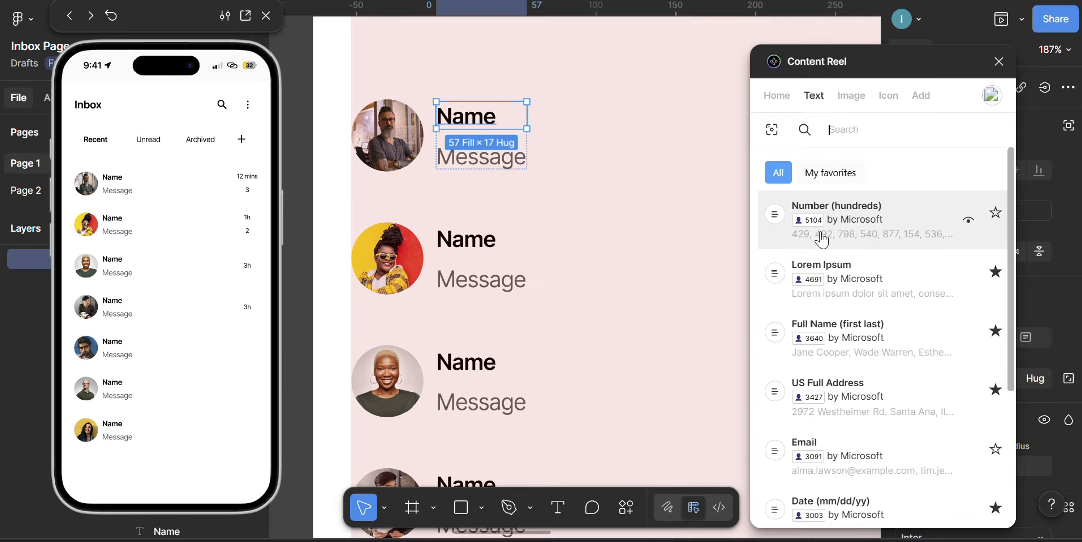
{"action": "left_click", "coordinate": [778, 98]}
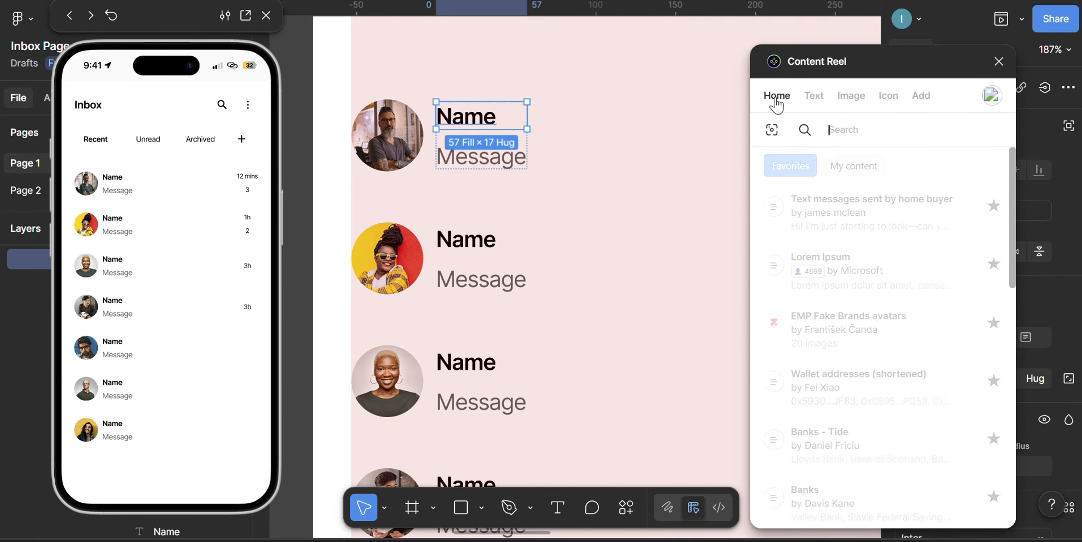
{"action": "left_click", "coordinate": [814, 96]}
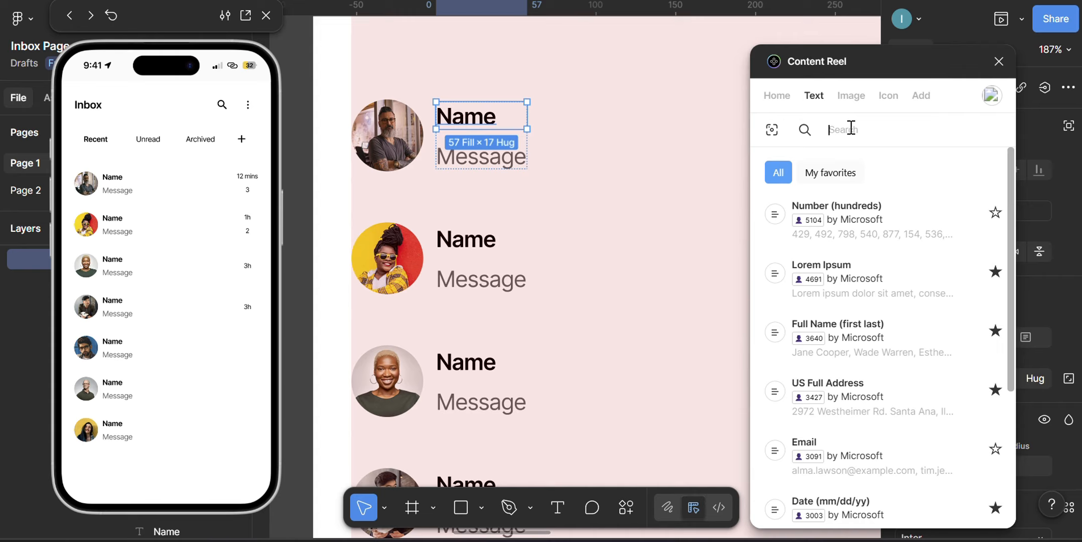
{"action": "type", "text": "male"}
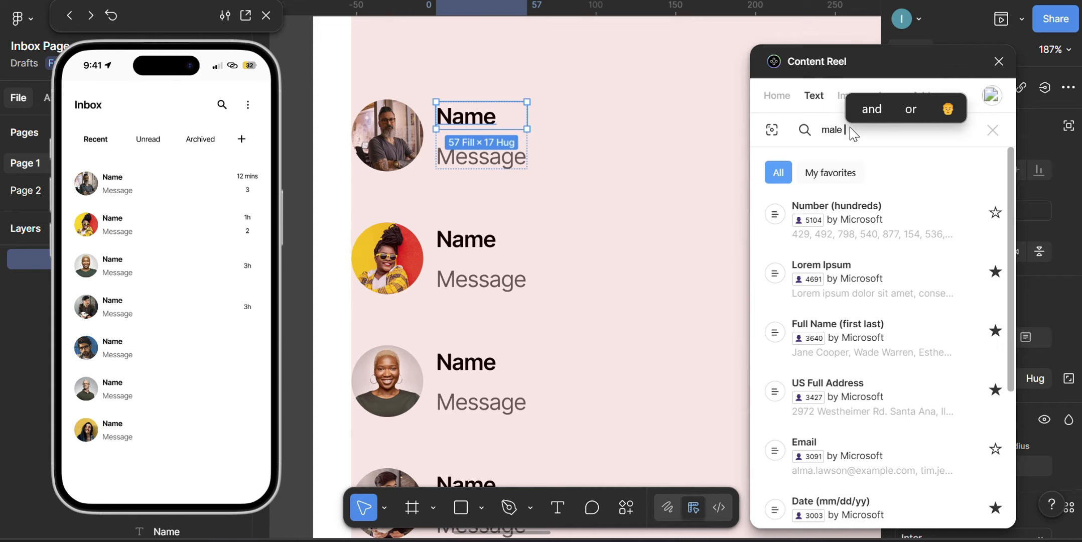
{"action": "type", "text": " names"}
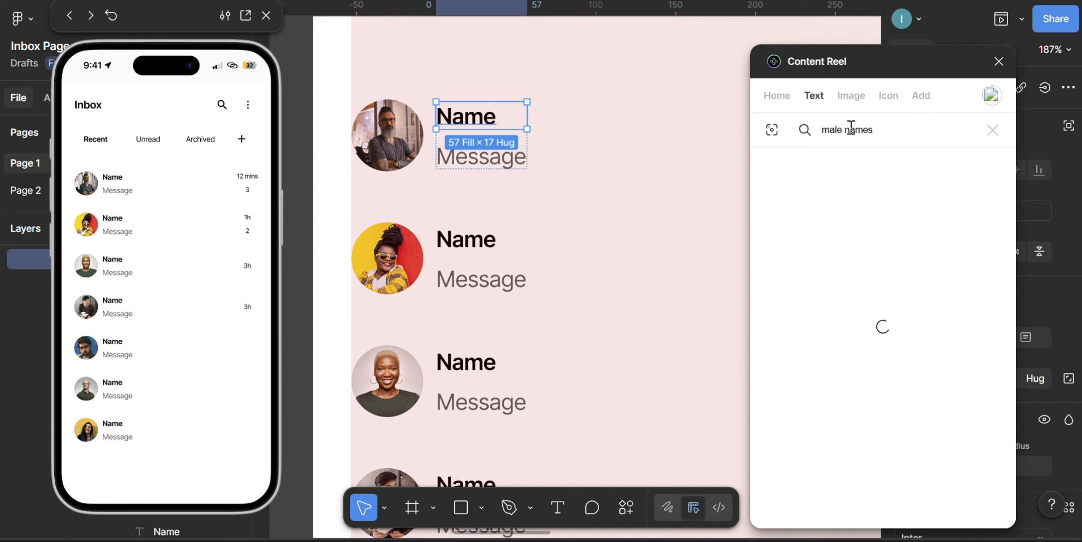
Step: Fill the first message's name from the Male Names collection and set the text to auto width so it fits one line
{"action": "left_click", "coordinate": [878, 211]}
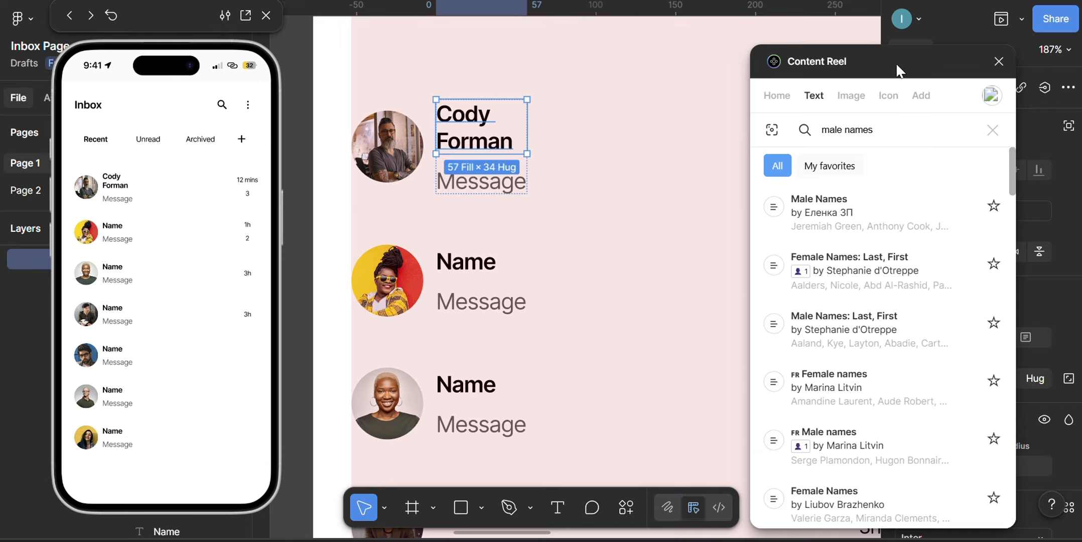
{"action": "left_click_drag", "start_coordinate": [895, 63], "coordinate": [773, 55]}
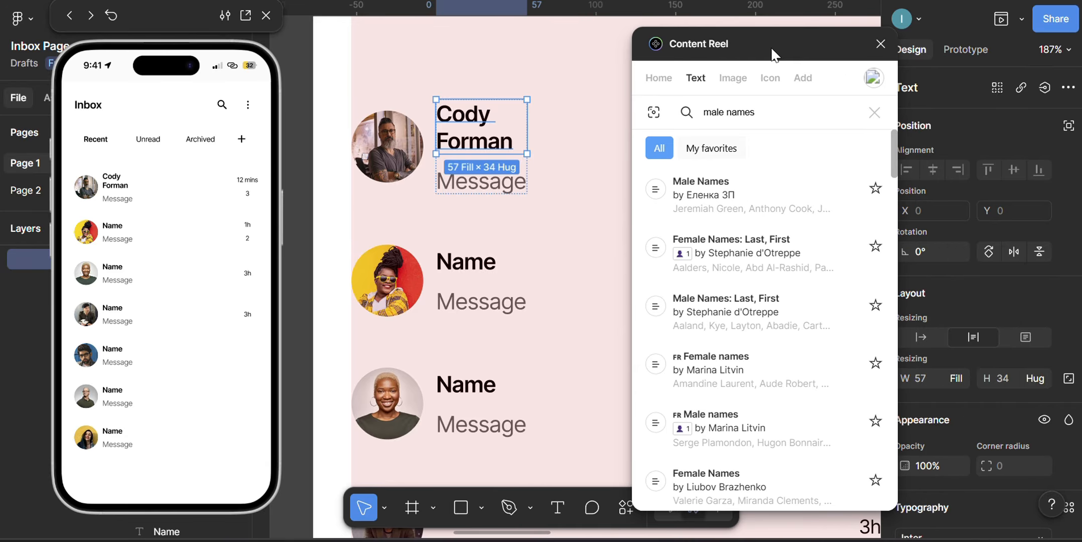
{"action": "left_click", "coordinate": [925, 337]}
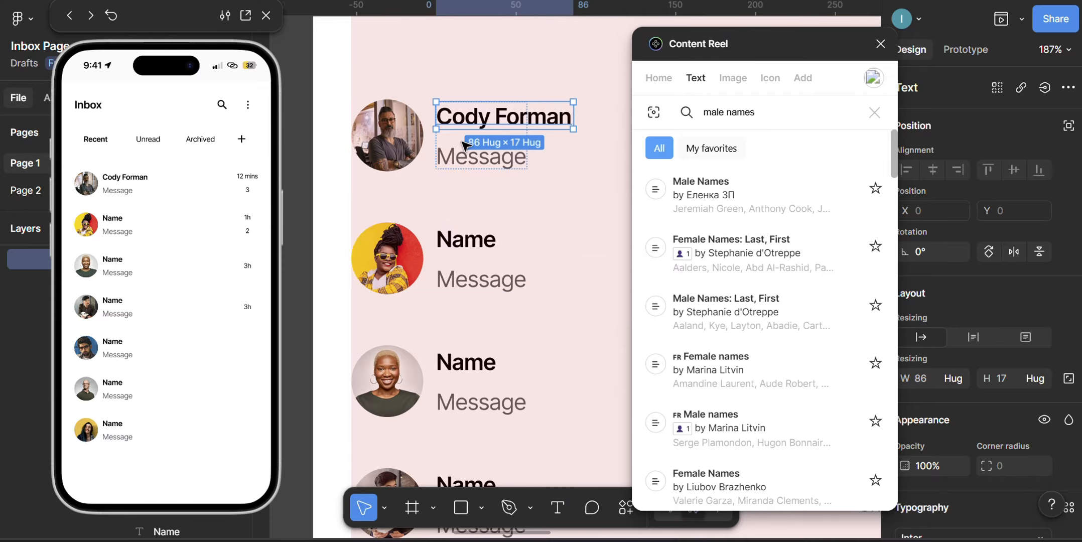
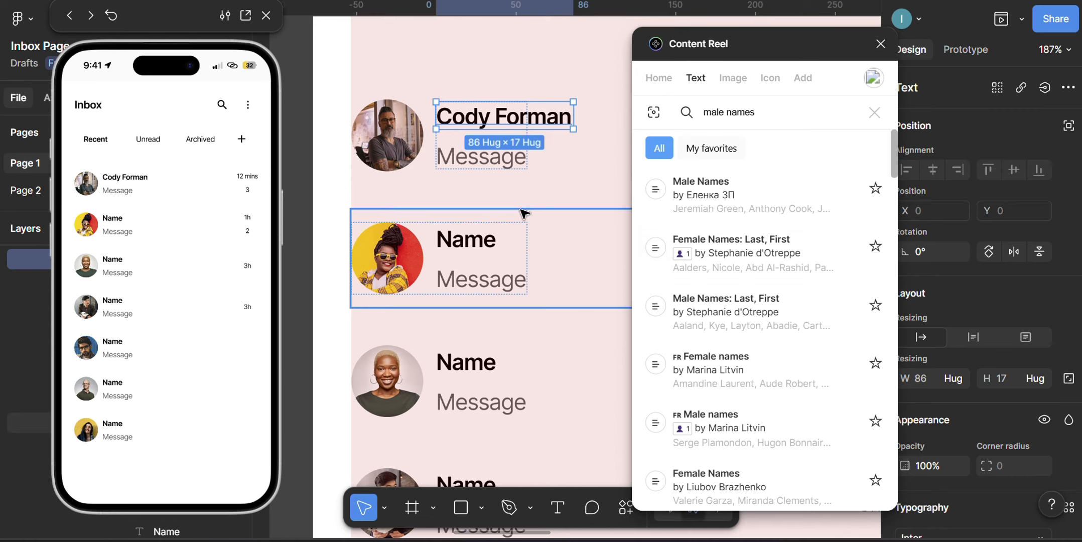
Step: Fill the fourth message's name from the Male Names collection and set its text resizing to auto width
{"action": "left_click", "coordinate": [479, 243]}
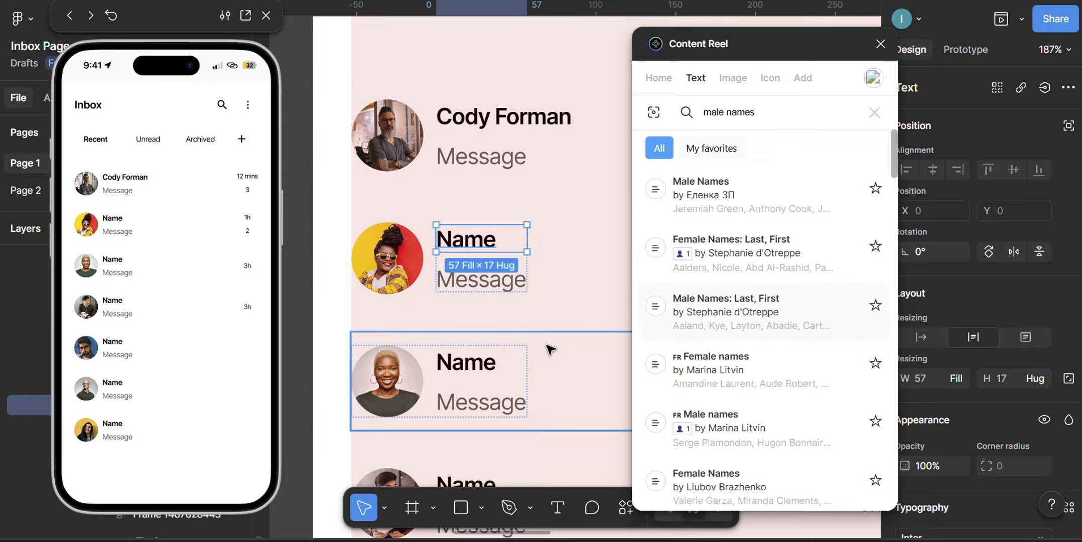
{"action": "left_click_drag", "start_coordinate": [534, 367], "coordinate": [433, 138]}
{"action": "scroll", "coordinate": [433, 139], "scroll_direction": "down", "scroll_amount": 3}
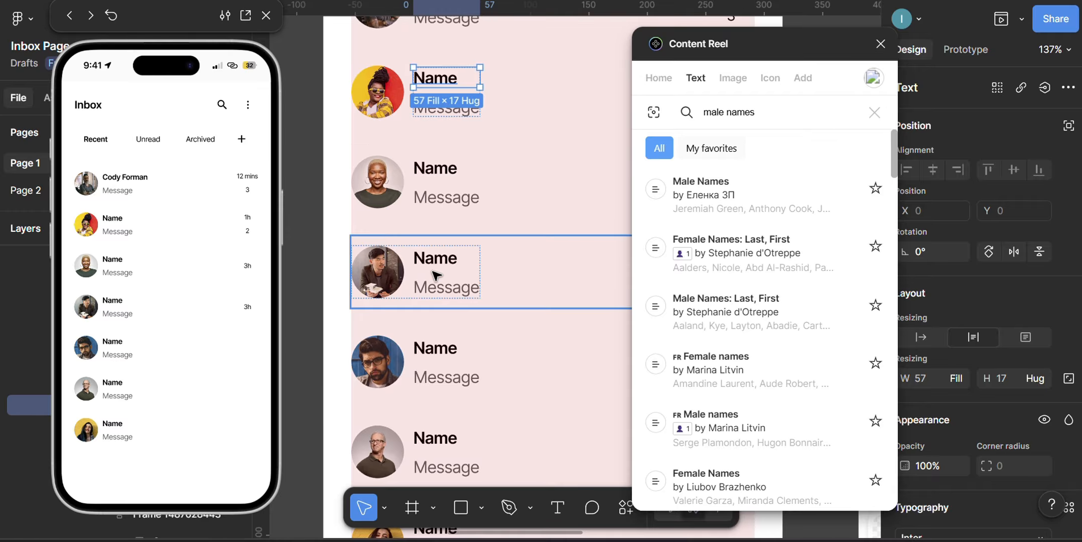
{"action": "left_click", "coordinate": [454, 263]}
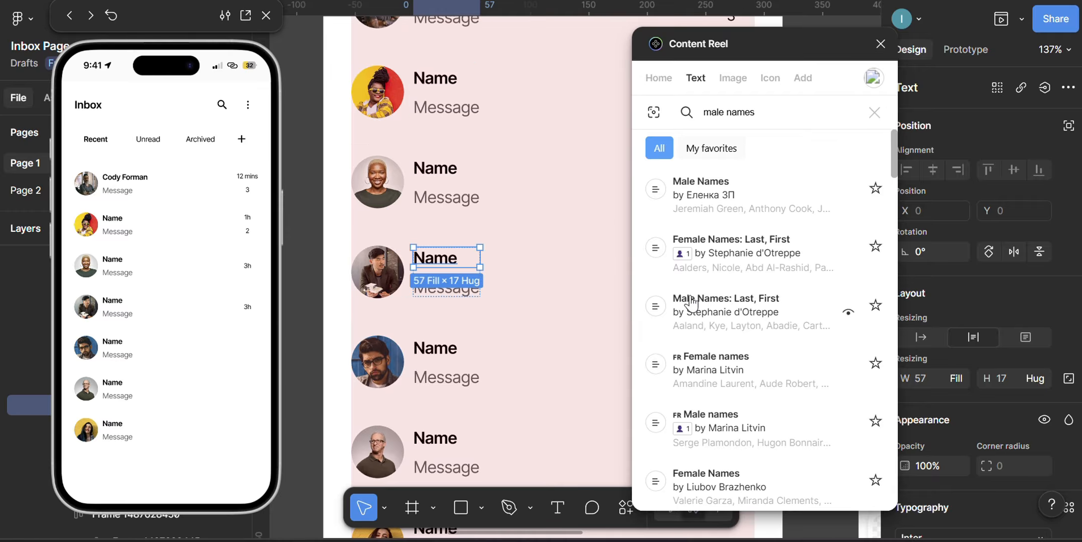
{"action": "left_click", "coordinate": [751, 201]}
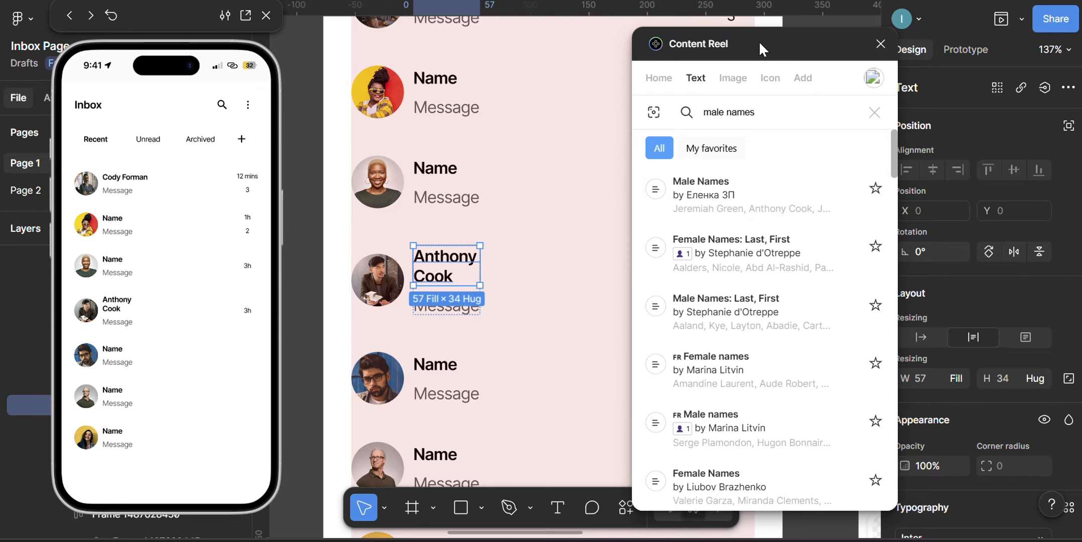
{"action": "left_click", "coordinate": [917, 334]}
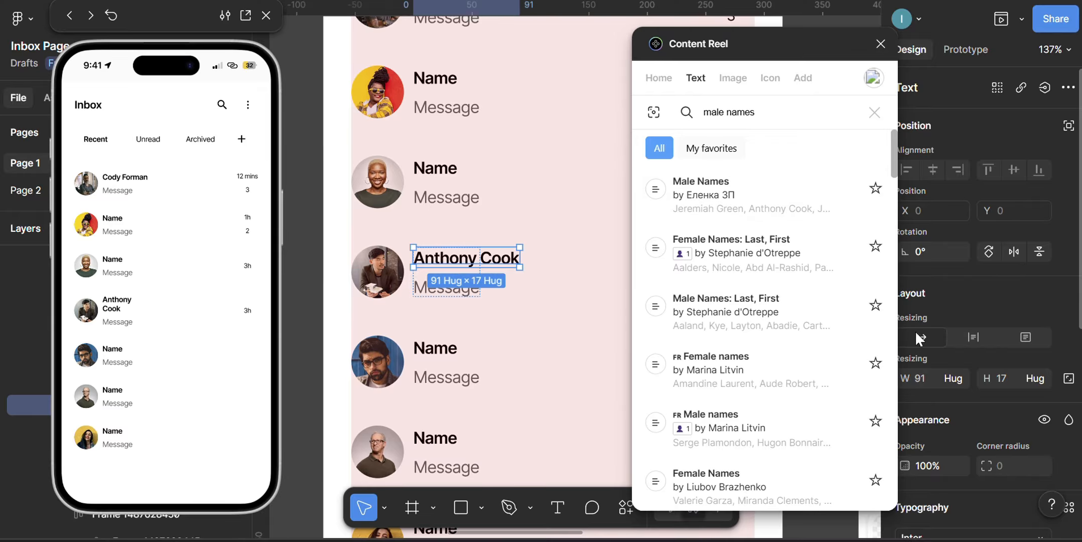
Step: Fill the fifth message's name from the Male Names collection and make its text auto width
{"action": "left_click", "coordinate": [442, 351]}
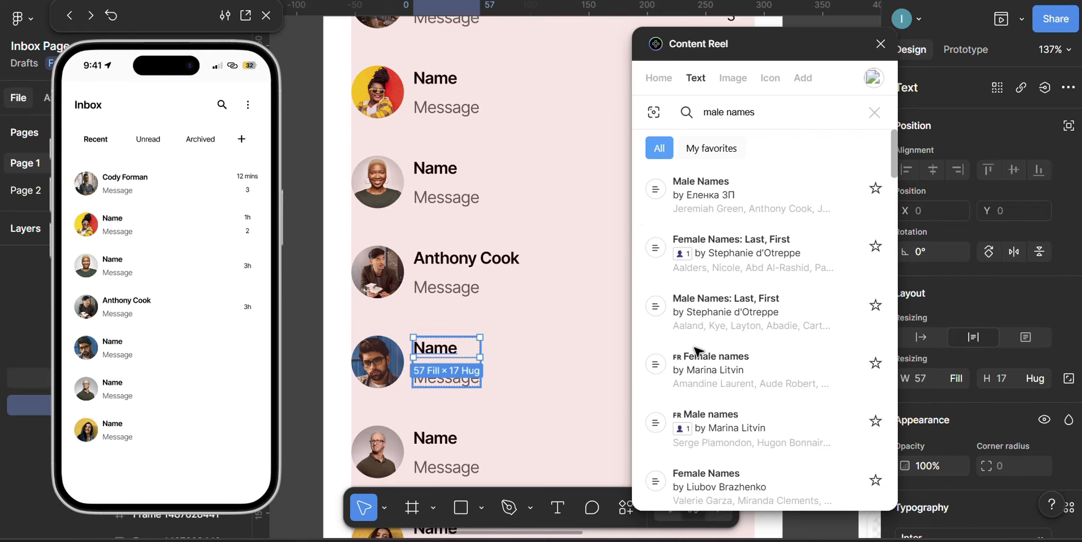
{"action": "left_click", "coordinate": [765, 198]}
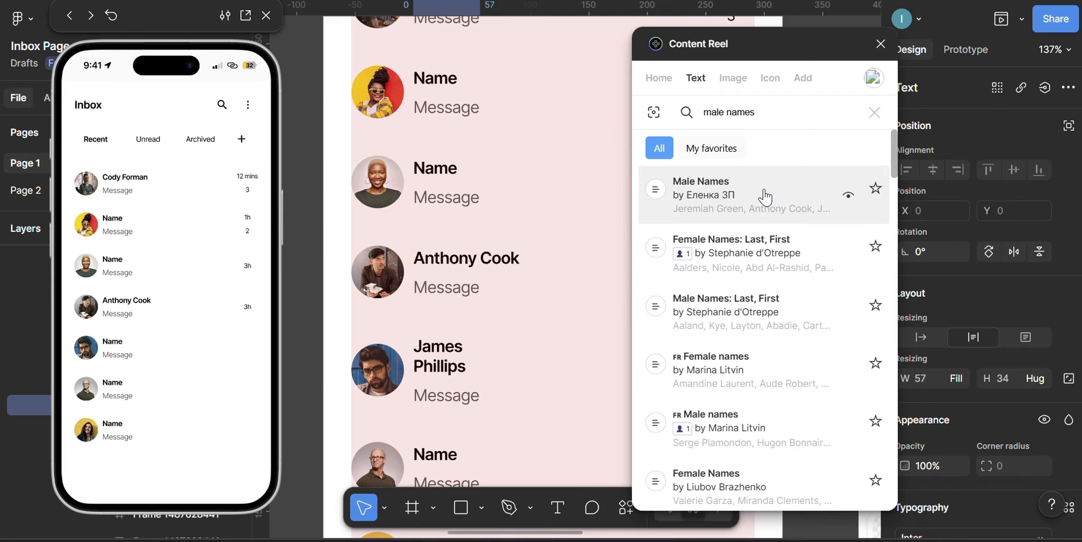
{"action": "left_click", "coordinate": [922, 337]}
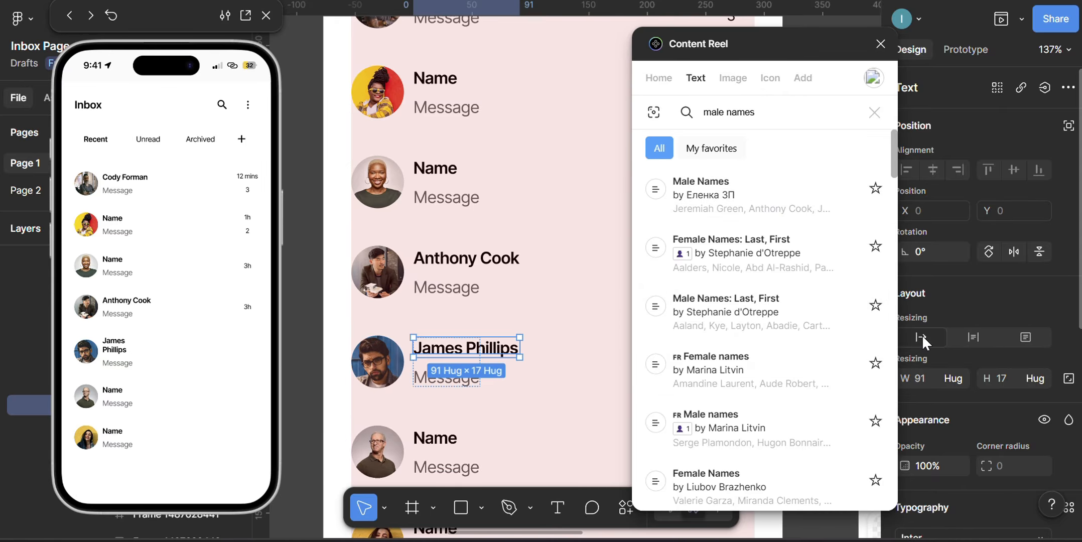
Step: Fill the sixth message's name from the Male Names collection and set its text resizing to auto width
{"action": "scroll", "coordinate": [432, 292], "scroll_direction": "down", "scroll_amount": 3}
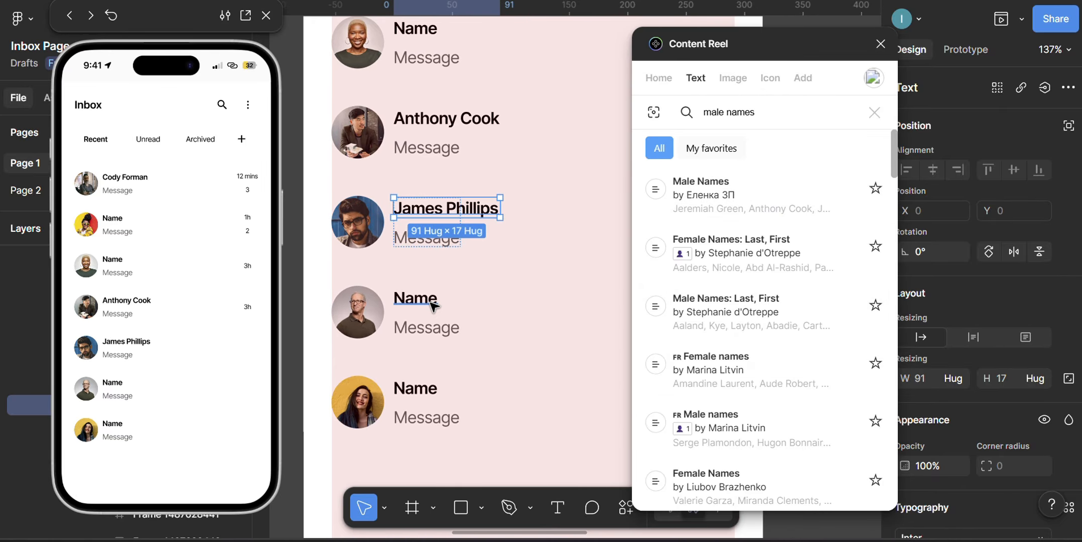
{"action": "left_click", "coordinate": [432, 303]}
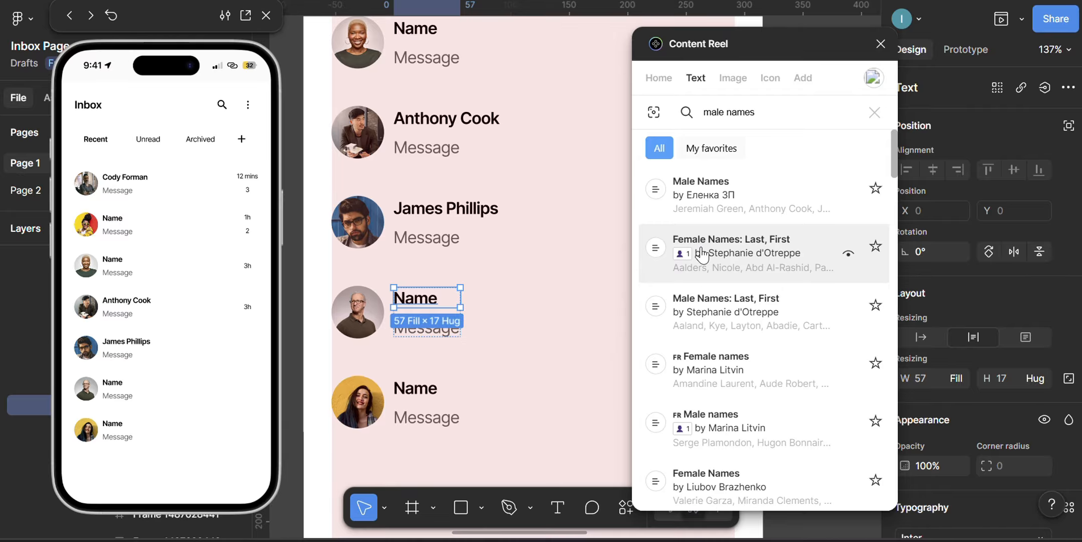
{"action": "scroll", "coordinate": [347, 331], "scroll_direction": "up", "scroll_amount": 3}
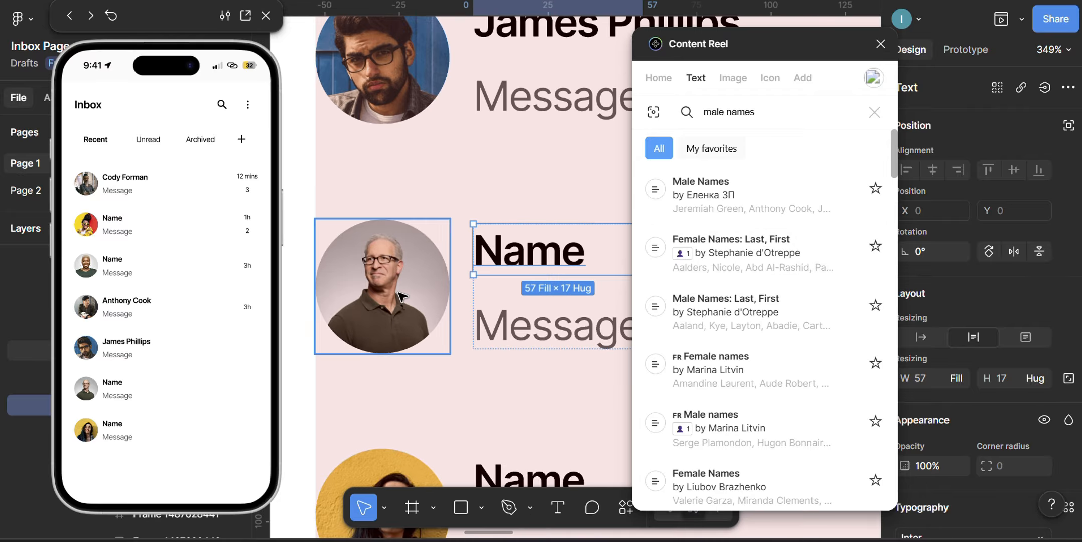
{"action": "scroll", "coordinate": [431, 271], "scroll_direction": "down", "scroll_amount": 4}
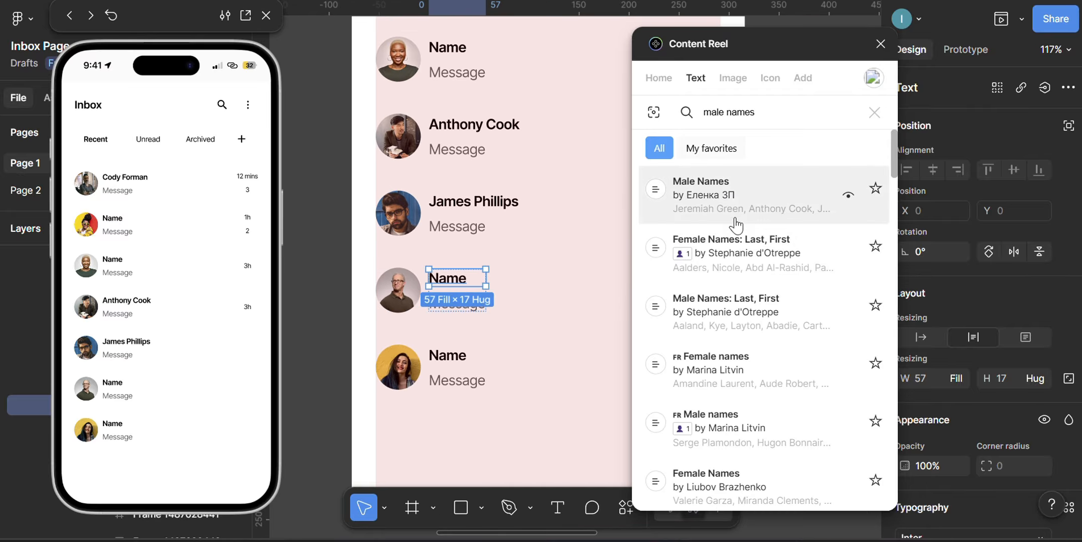
{"action": "left_click", "coordinate": [730, 201]}
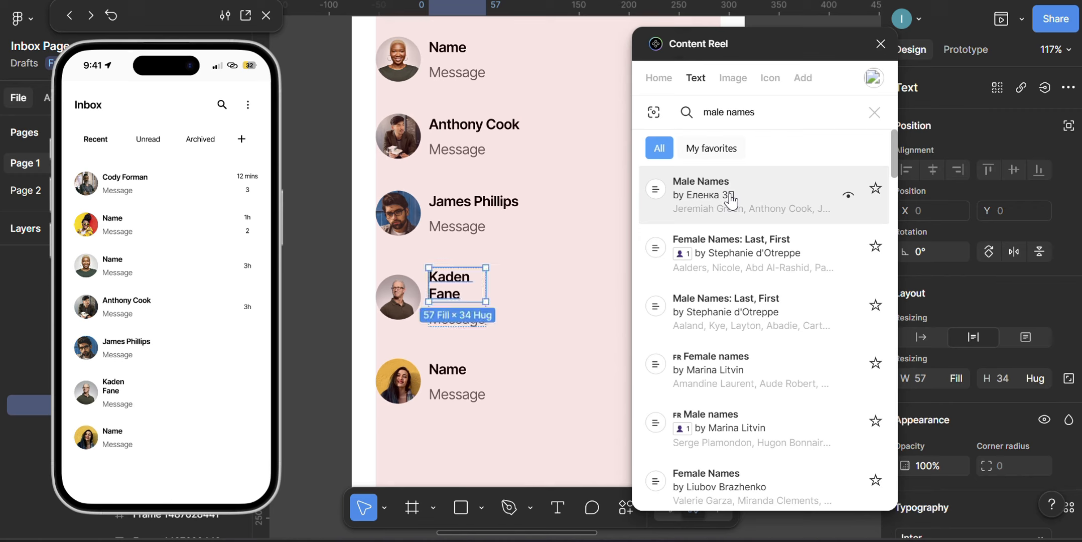
{"action": "left_click", "coordinate": [742, 196]}
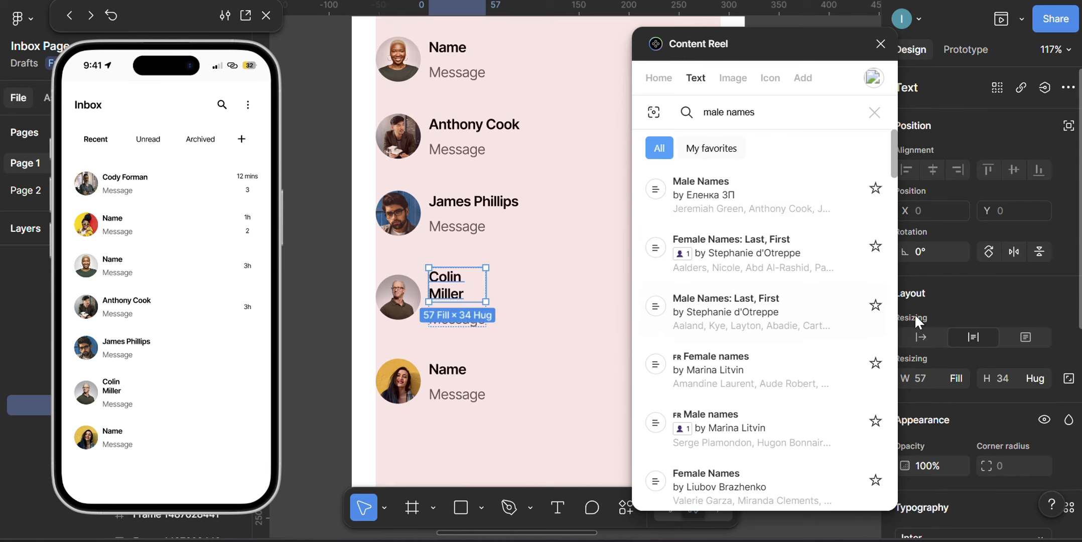
{"action": "left_click", "coordinate": [922, 336]}
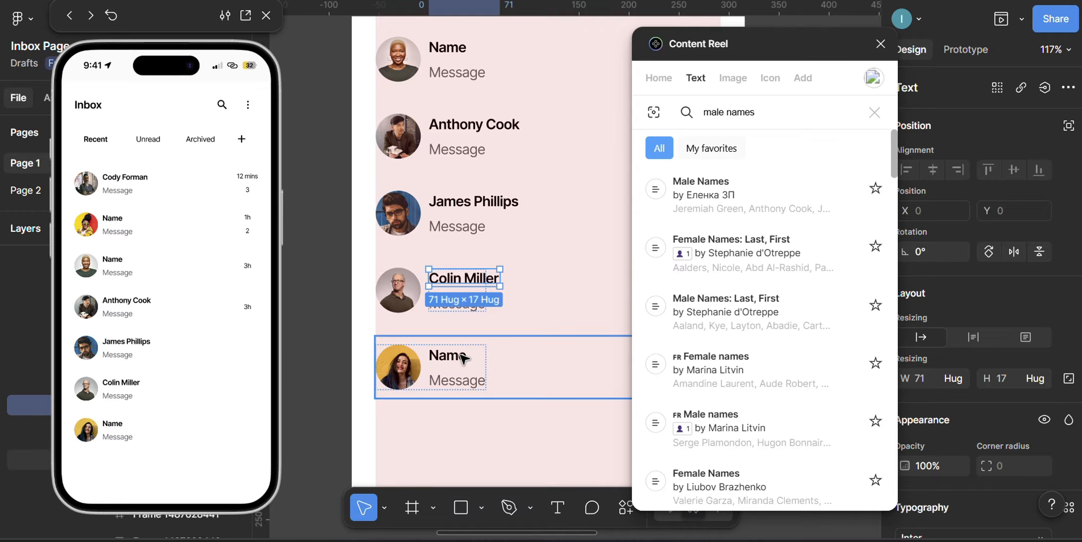
Step: Change the Content Reel text search to "female names"
{"action": "double_click", "coordinate": [712, 112]}
{"action": "key", "text": "BackSpace"}
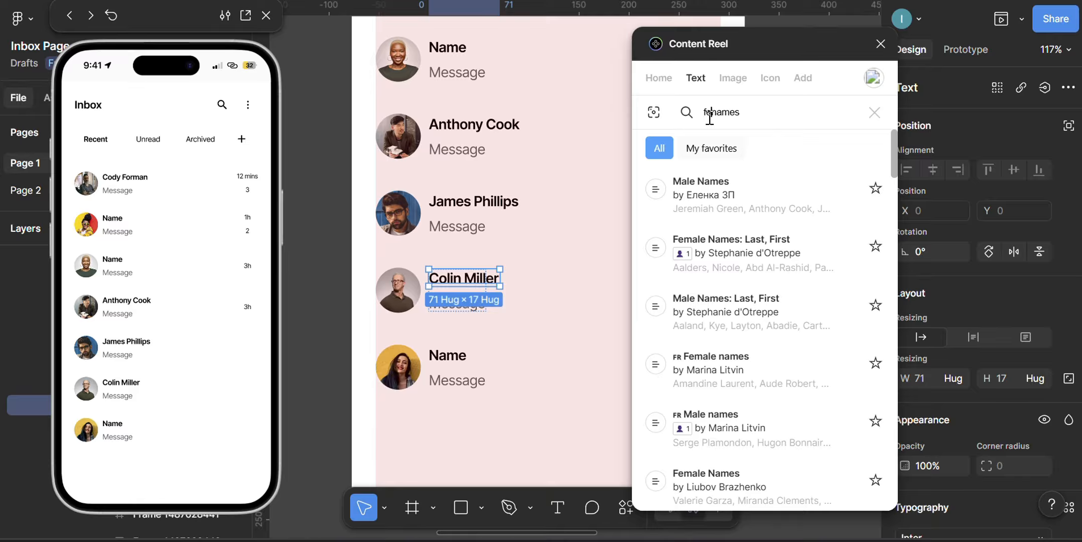
{"action": "type", "text": "females"}
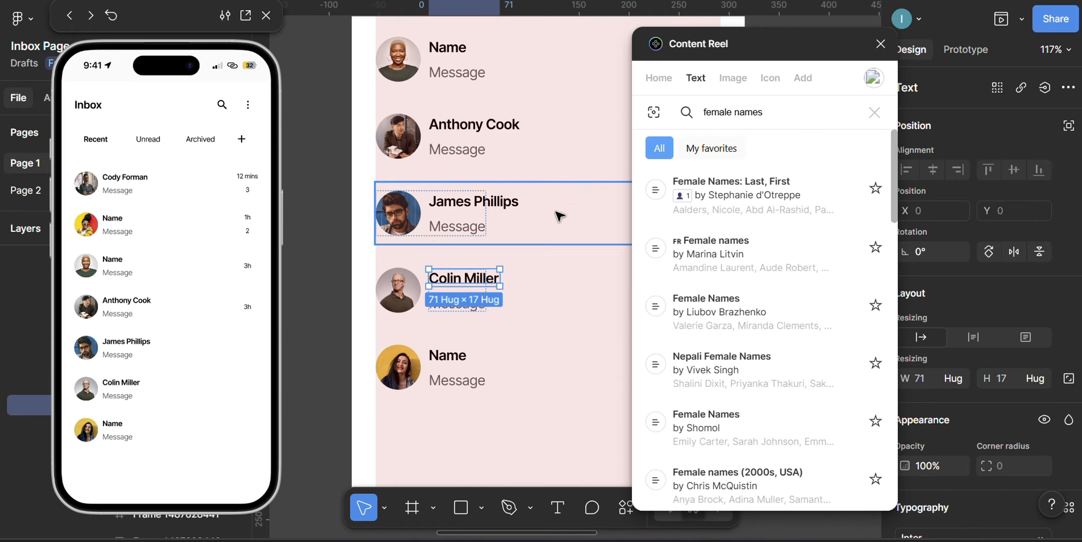
Step: Fill the seventh message's name from the FR Female names collection and make its text auto width
{"action": "left_click", "coordinate": [455, 356]}
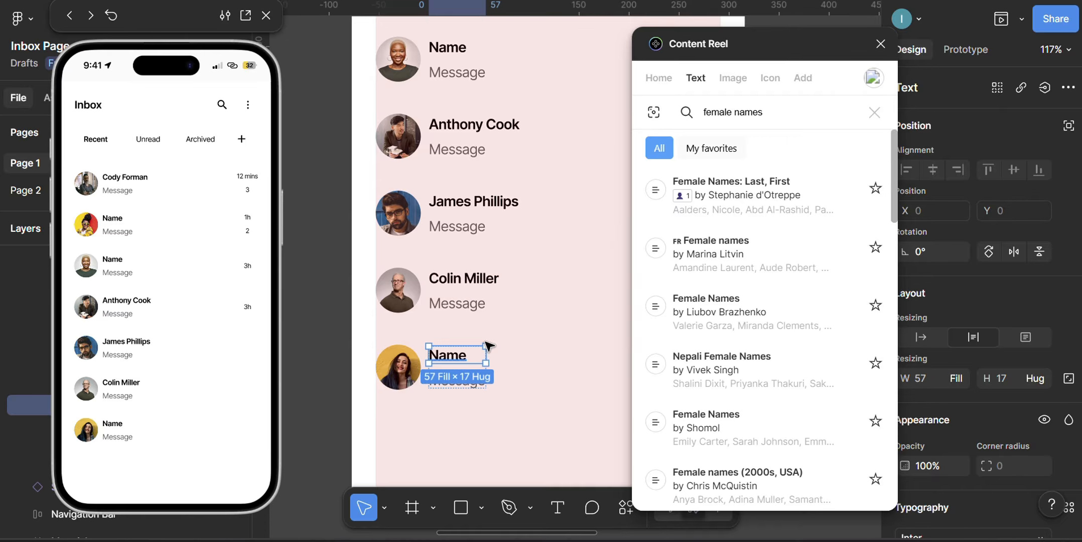
{"action": "left_click", "coordinate": [728, 254]}
{"action": "left_click", "coordinate": [730, 253]}
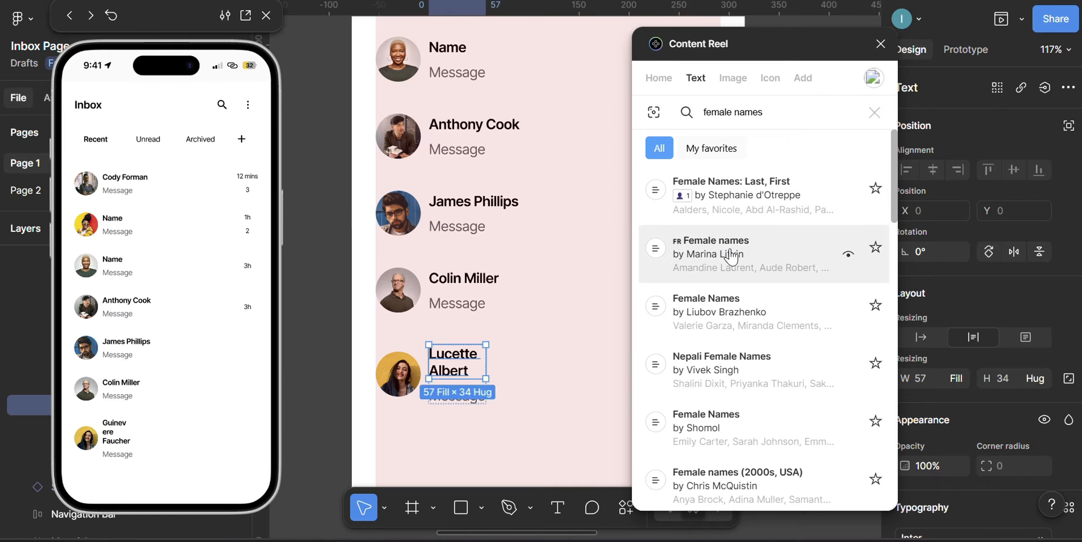
{"action": "left_click", "coordinate": [922, 336]}
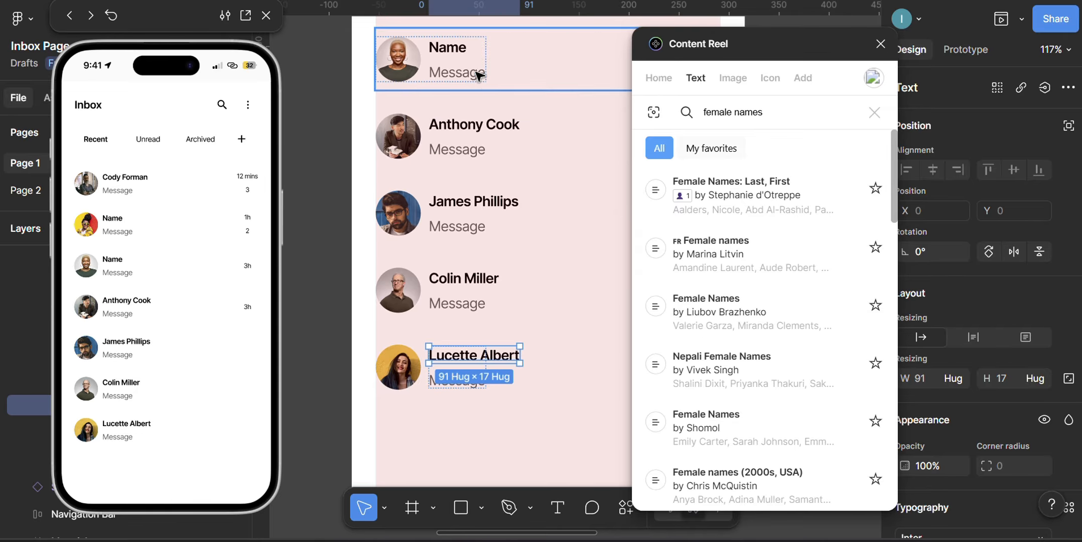
Step: Fill the third message's name from the FR Female names collection, cycling through several names, and set the text to auto width
{"action": "scroll", "coordinate": [444, 50], "scroll_direction": "up", "scroll_amount": 3}
{"action": "left_click", "coordinate": [435, 189]}
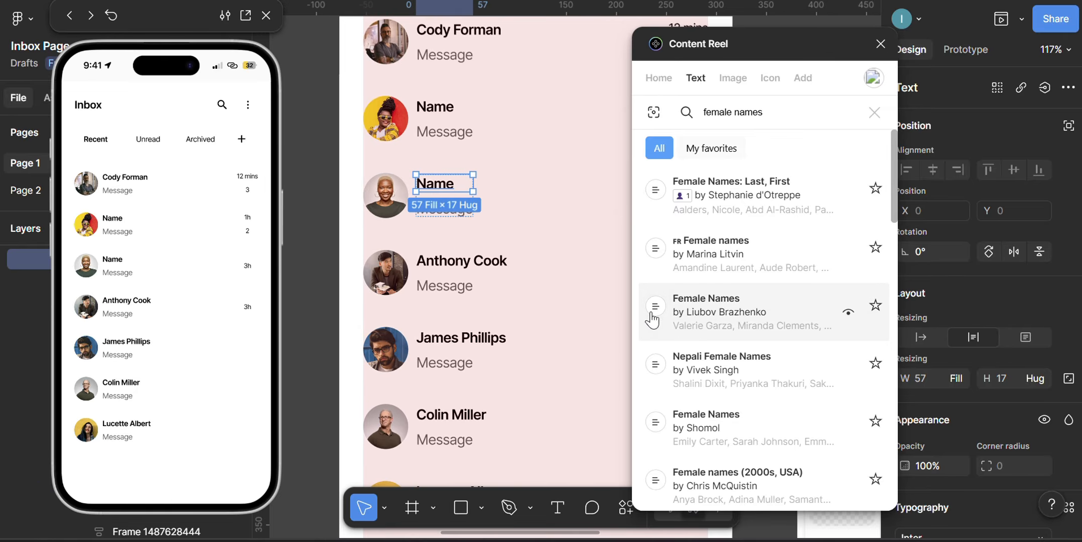
{"action": "left_click", "coordinate": [733, 261]}
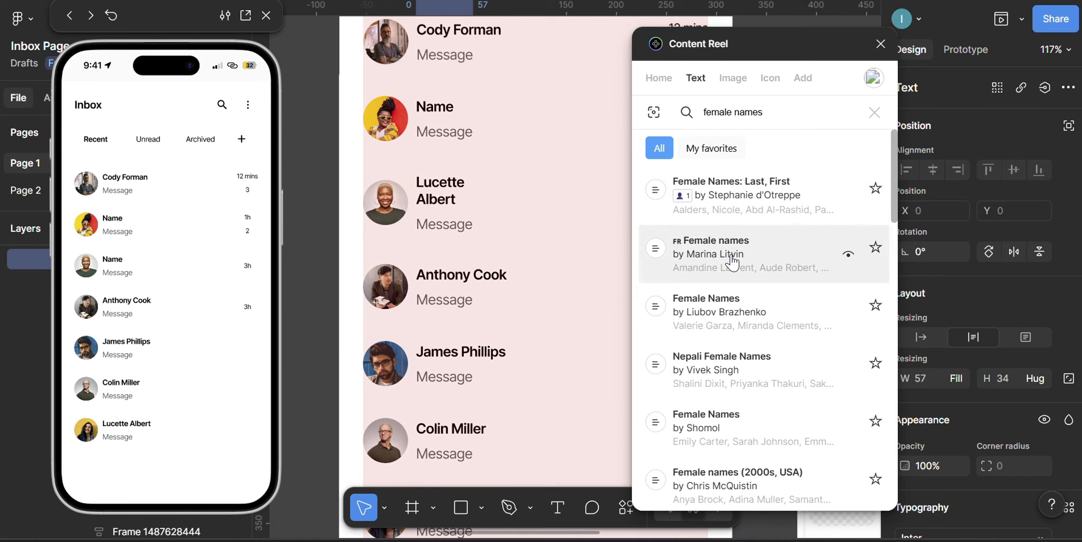
{"action": "left_click", "coordinate": [733, 261]}
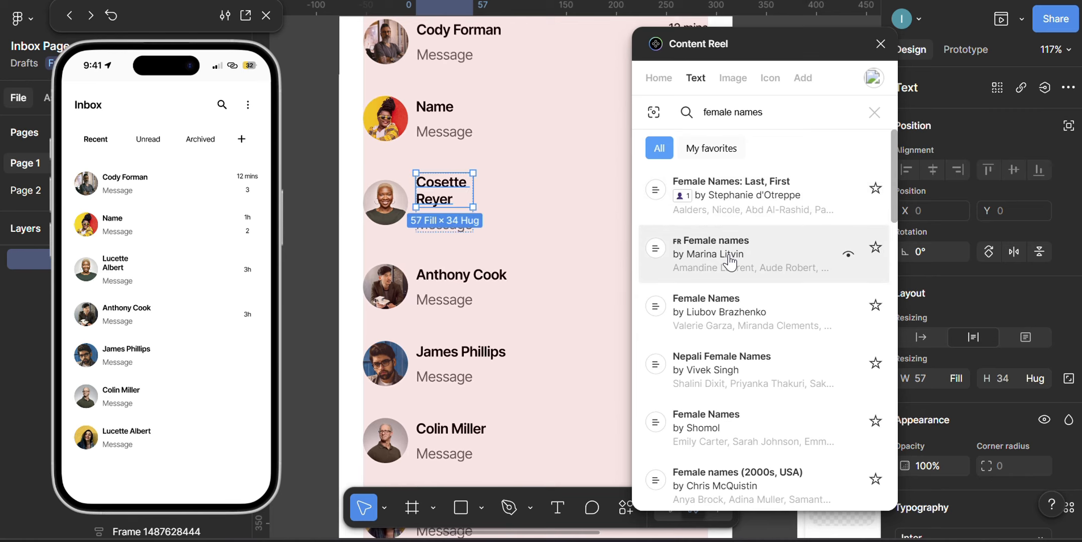
{"action": "scroll", "coordinate": [550, 319], "scroll_direction": "down", "scroll_amount": 3}
{"action": "left_click_drag", "start_coordinate": [551, 319], "coordinate": [523, 257]}
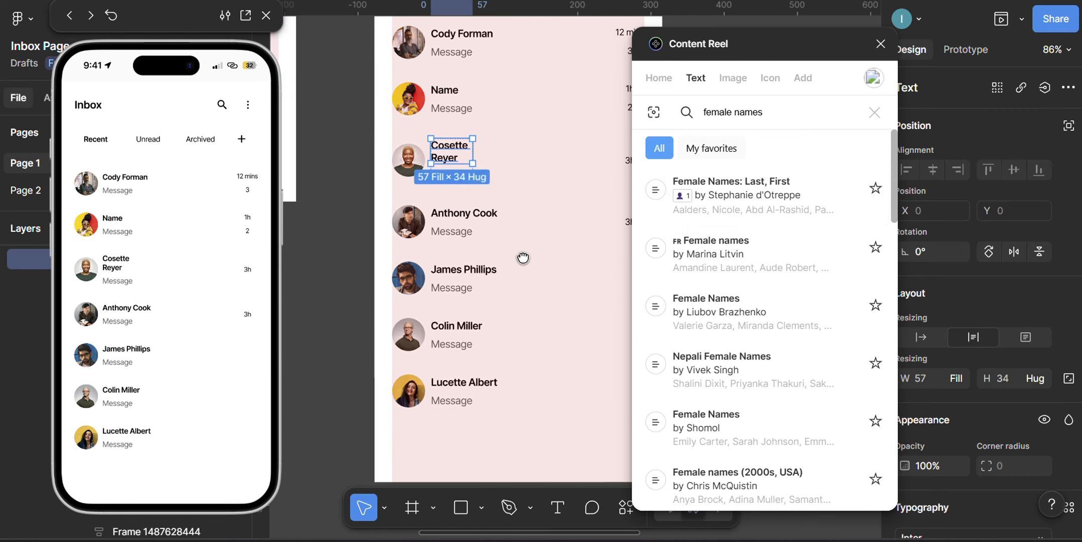
{"action": "left_click", "coordinate": [759, 262]}
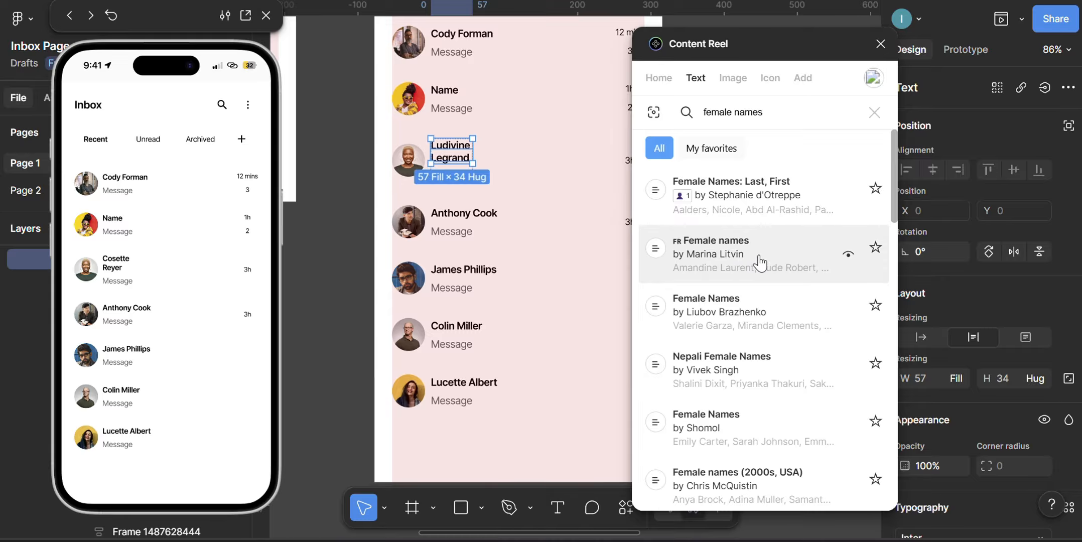
{"action": "left_click", "coordinate": [760, 262]}
{"action": "left_click", "coordinate": [760, 262]}
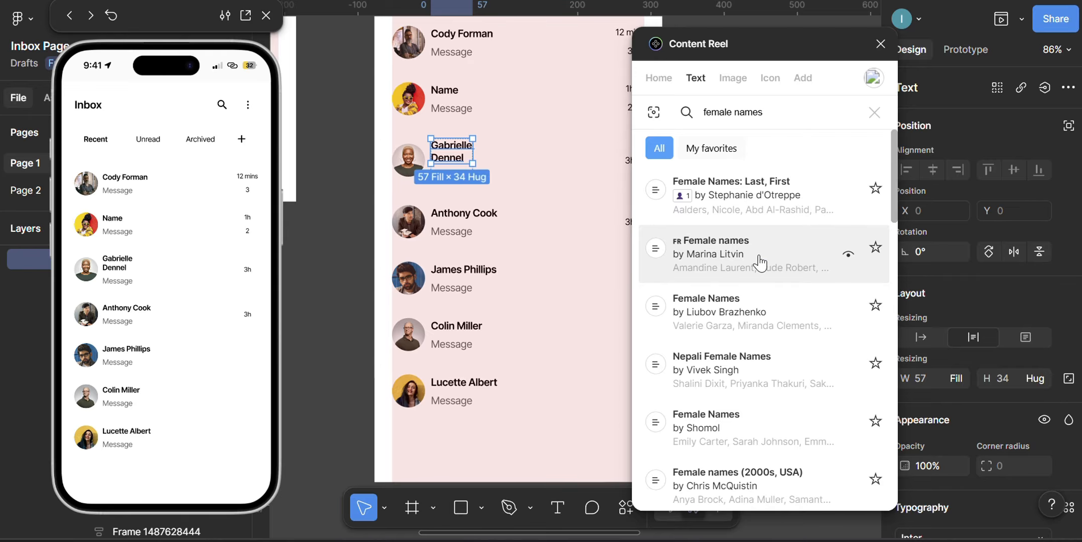
{"action": "left_click", "coordinate": [921, 337]}
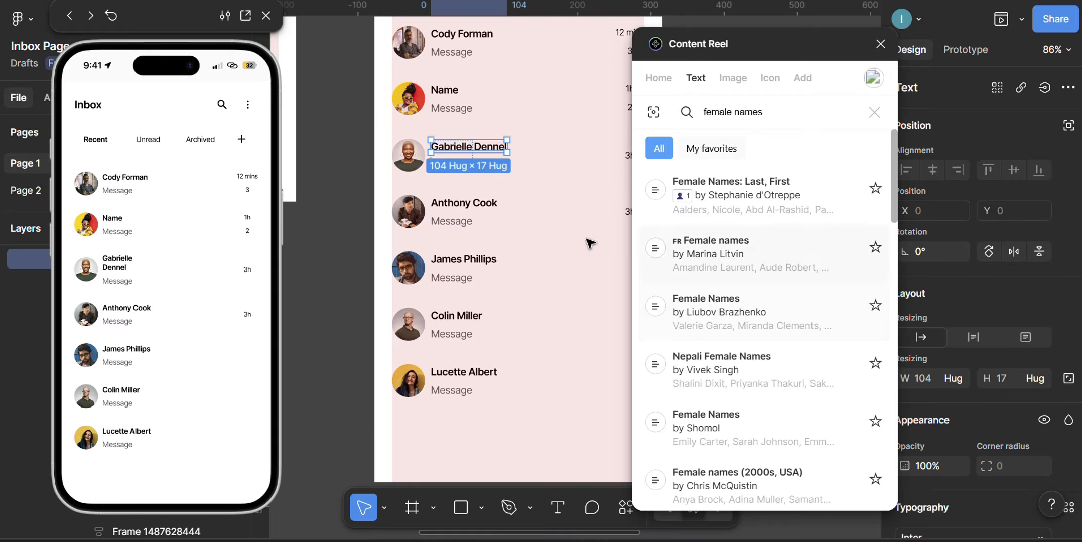
Step: Try several FR Female names for the second message, fill it from the Female Names collection instead, and make the text auto width
{"action": "left_click", "coordinate": [447, 90]}
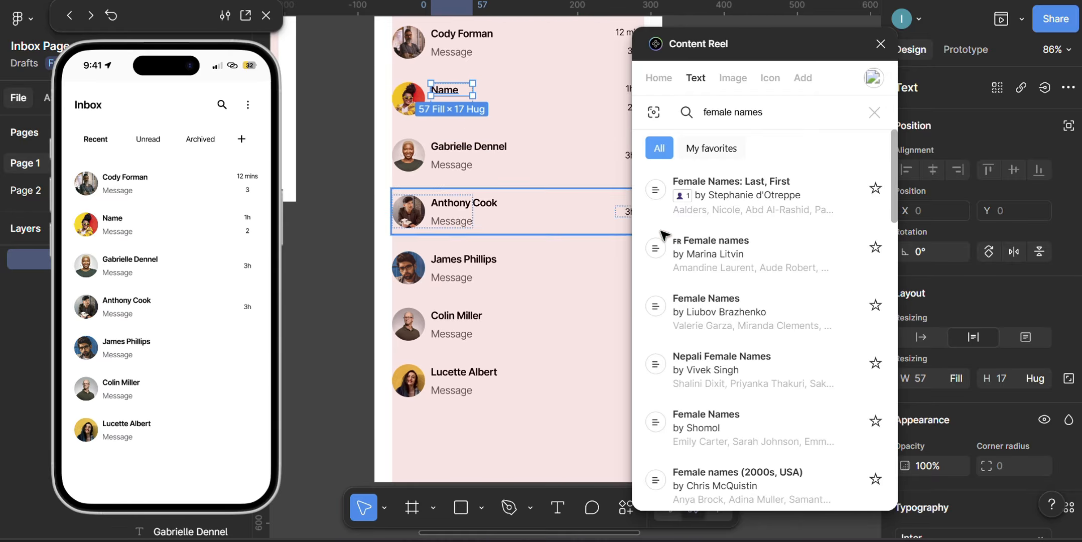
{"action": "left_click", "coordinate": [751, 270]}
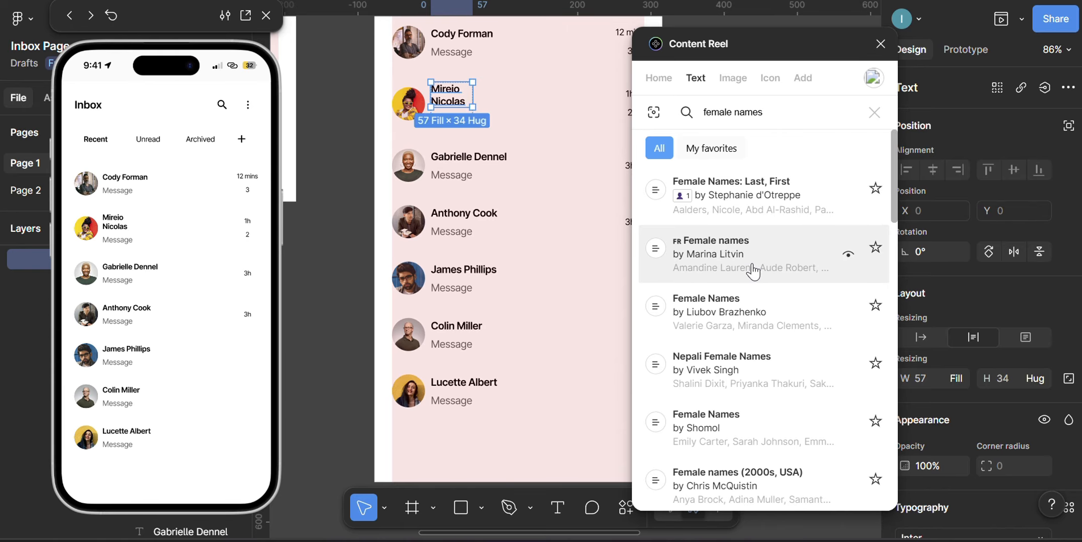
{"action": "left_click", "coordinate": [752, 270]}
{"action": "left_click", "coordinate": [753, 270]}
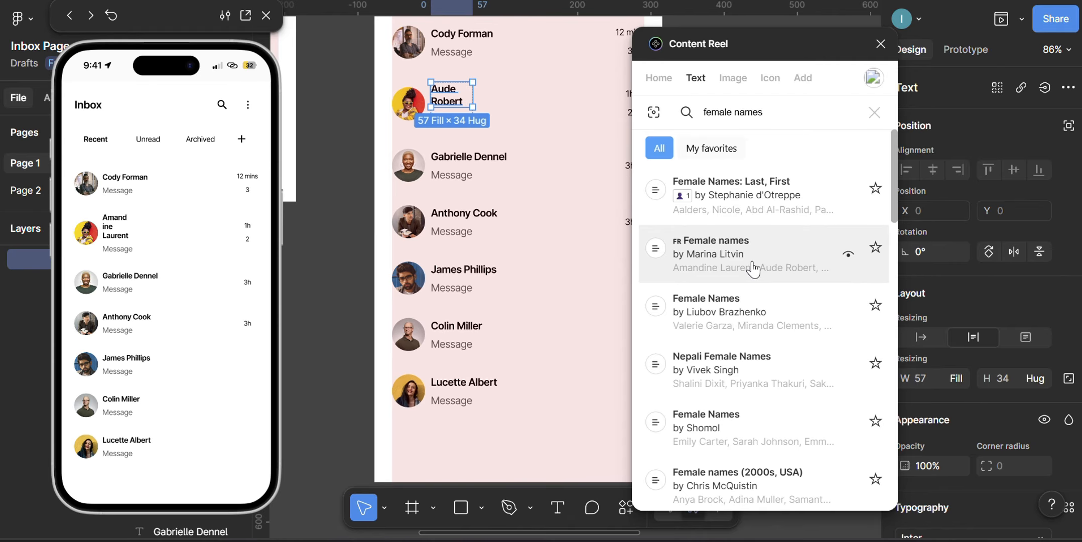
{"action": "left_click", "coordinate": [753, 269]}
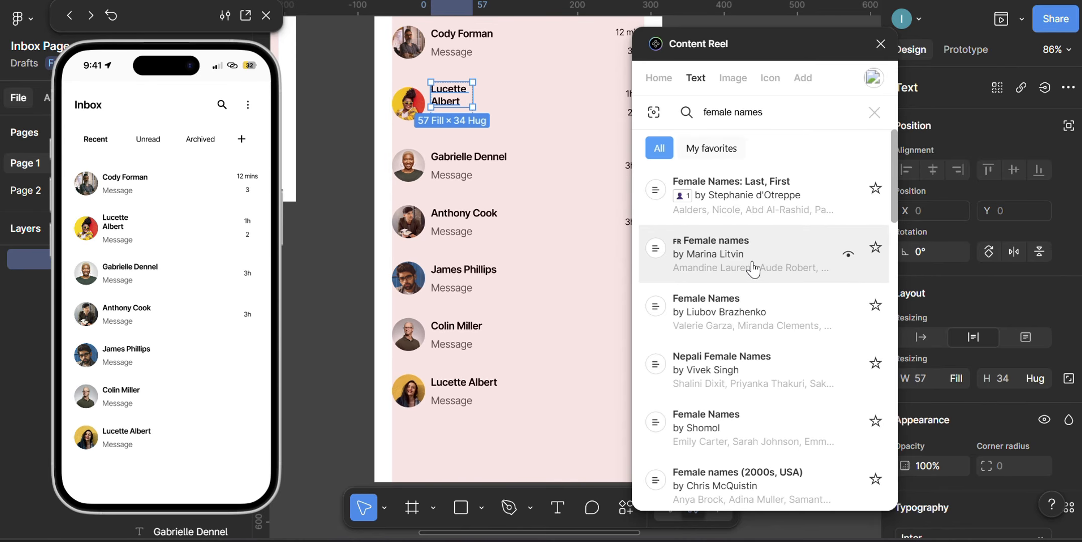
{"action": "left_click", "coordinate": [753, 269]}
{"action": "left_click", "coordinate": [753, 269]}
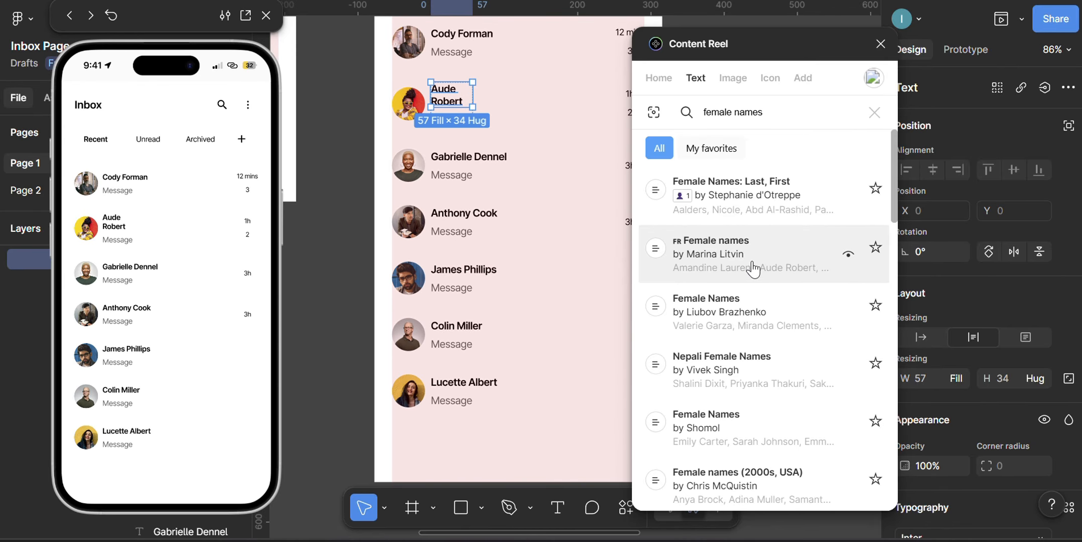
{"action": "left_click", "coordinate": [753, 299]}
{"action": "left_click", "coordinate": [753, 297]}
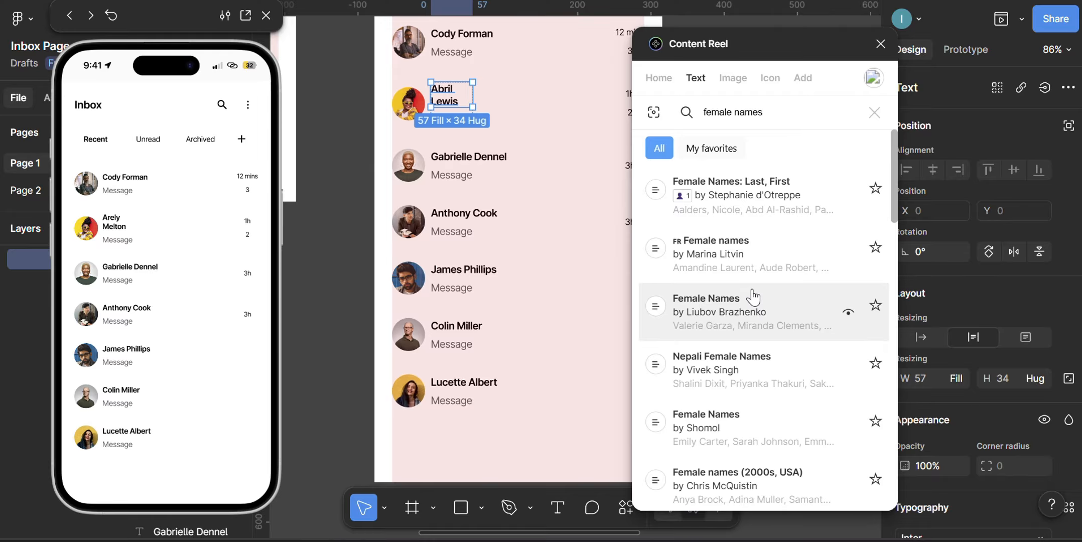
{"action": "left_click", "coordinate": [921, 336]}
Step: Select the first message's Message text and search Content Reel's text collections for "message"
{"action": "left_click_drag", "start_coordinate": [575, 140], "coordinate": [534, 150]}
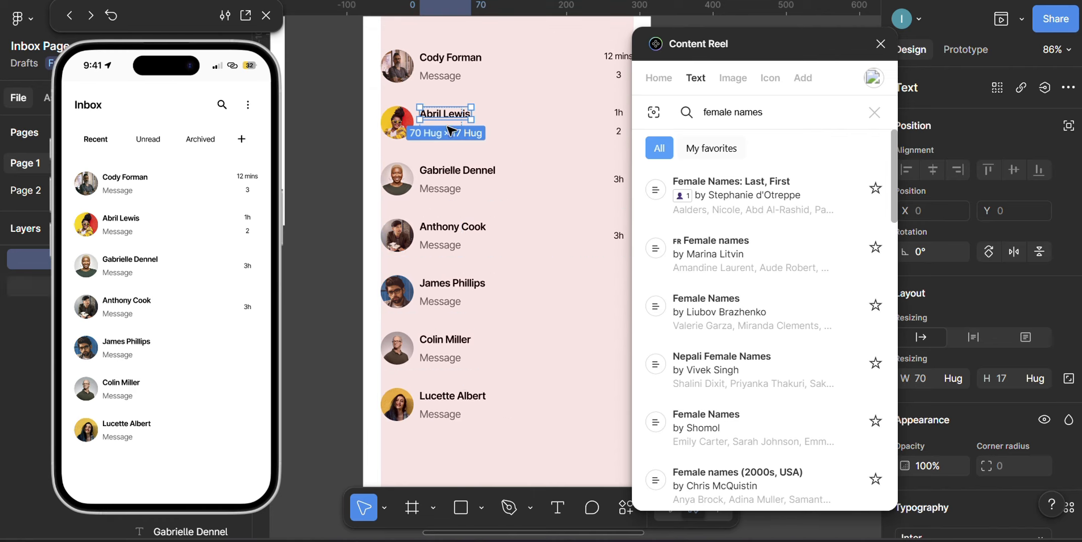
{"action": "left_click", "coordinate": [442, 77]}
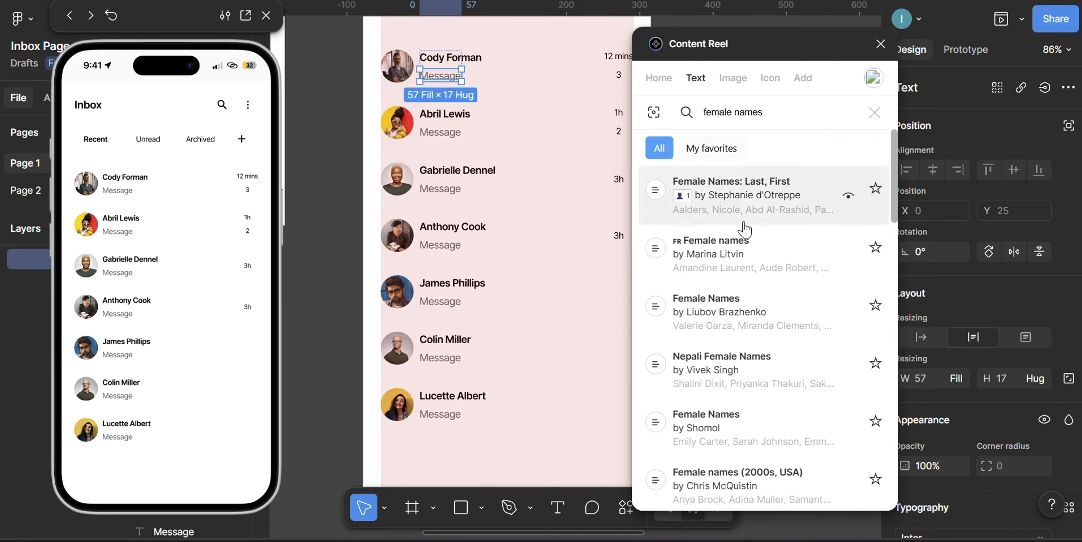
{"action": "triple_click", "coordinate": [737, 115]}
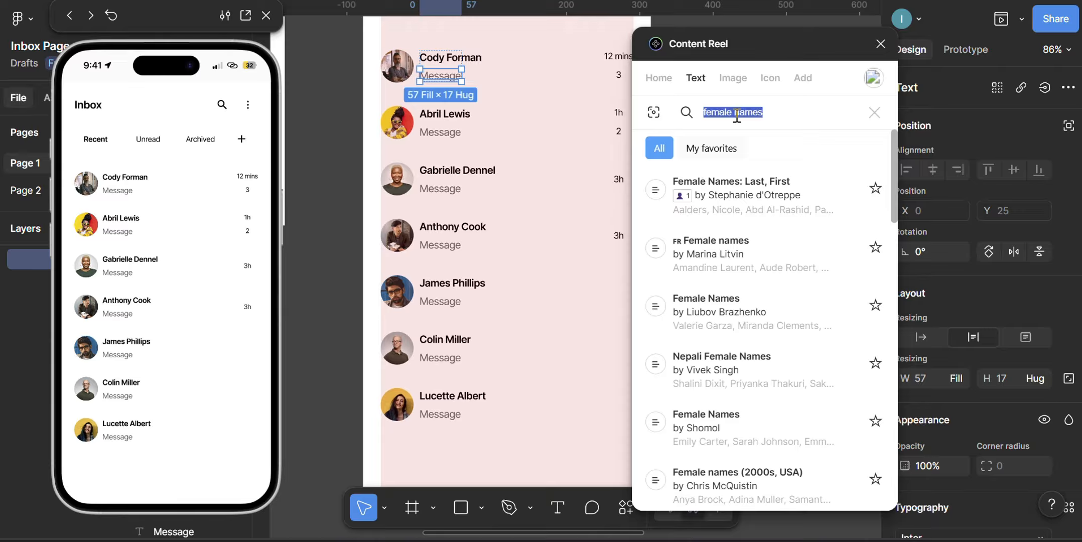
{"action": "type", "text": "me"}
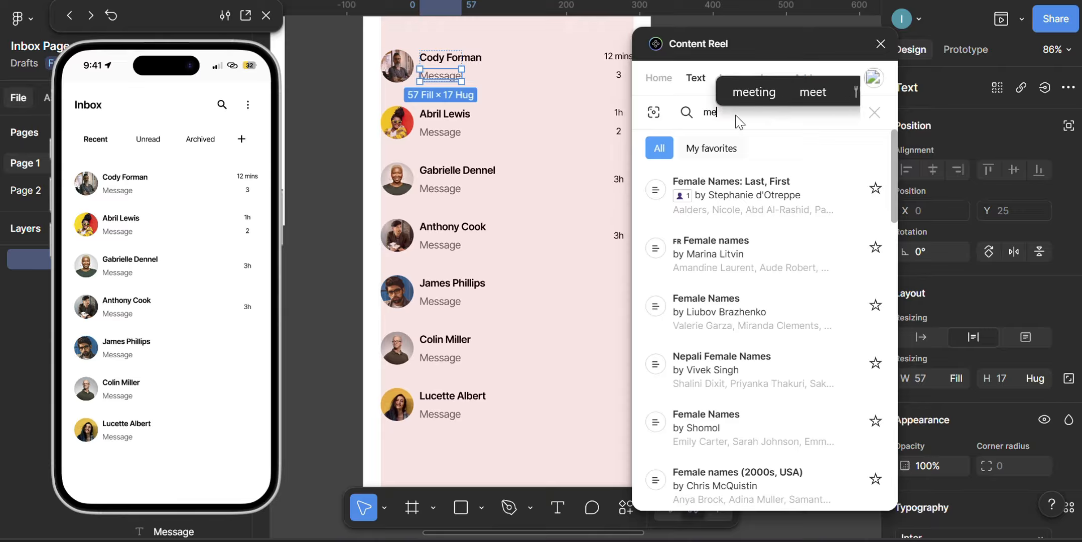
{"action": "type", "text": "ssage"}
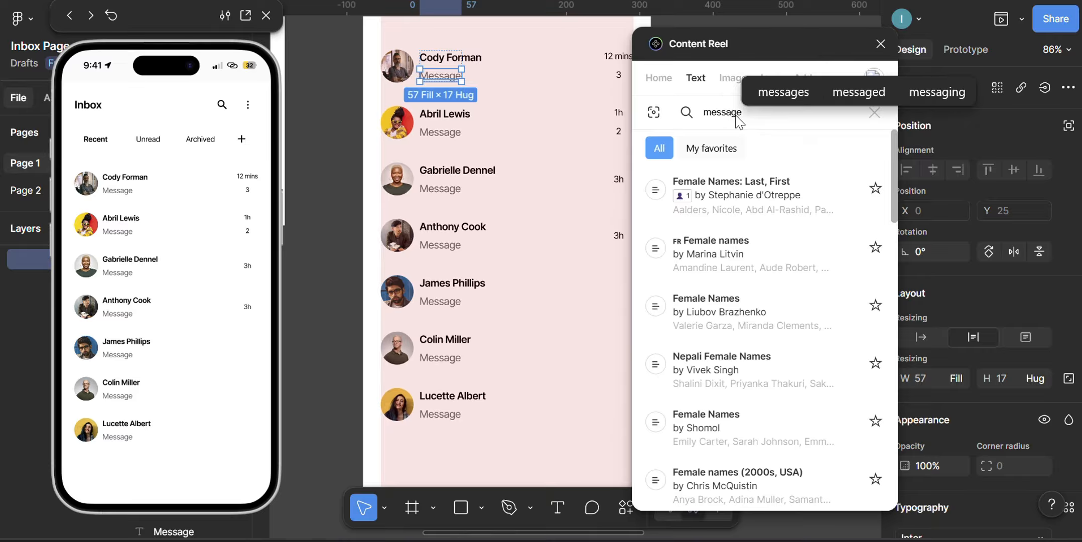
{"action": "key", "text": "Return"}
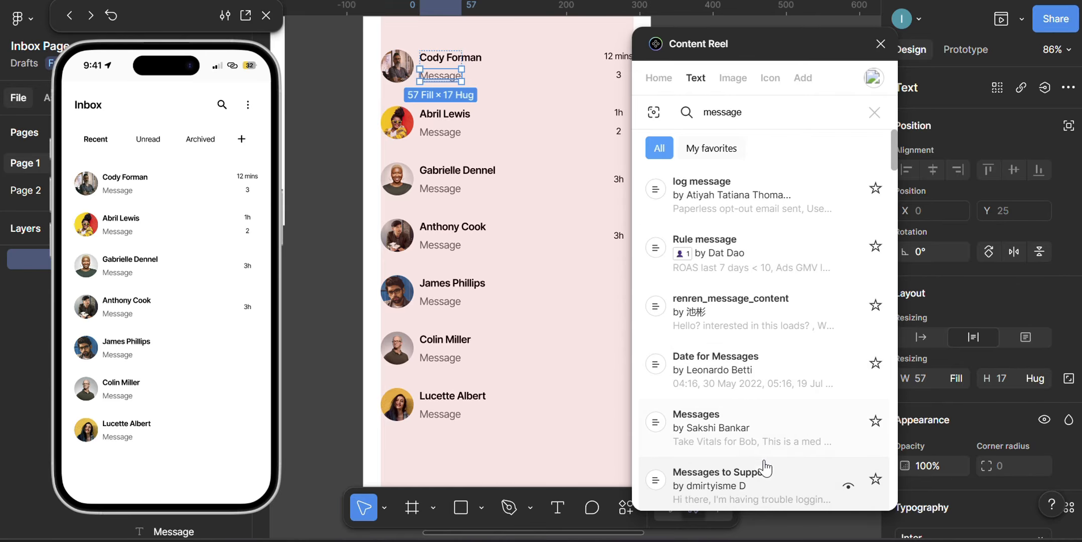
Step: Fill the first message's preview text from the Messages to Support collection and set it to auto width so it runs on one line
{"action": "left_click", "coordinate": [764, 480]}
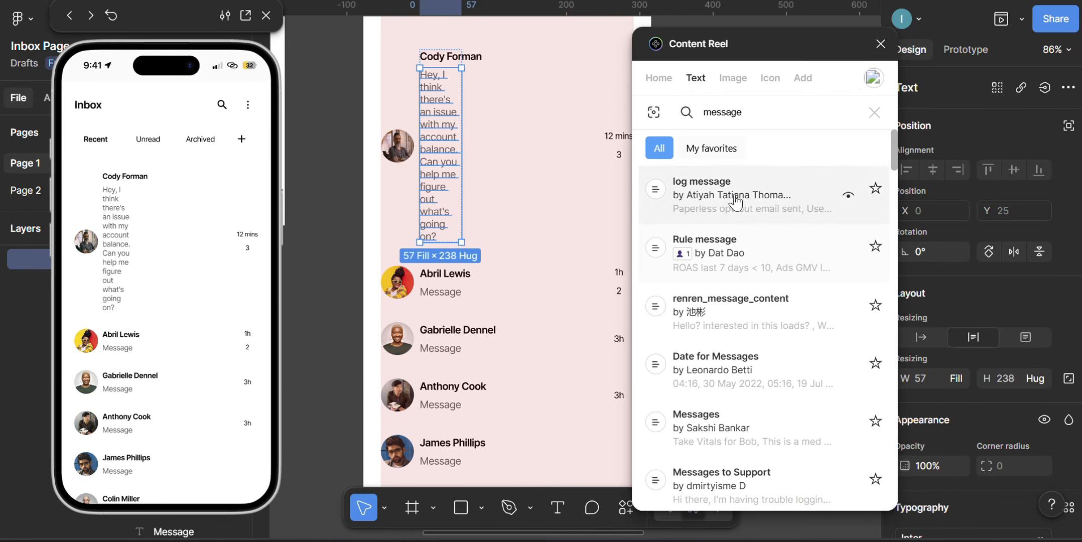
{"action": "left_click", "coordinate": [921, 333]}
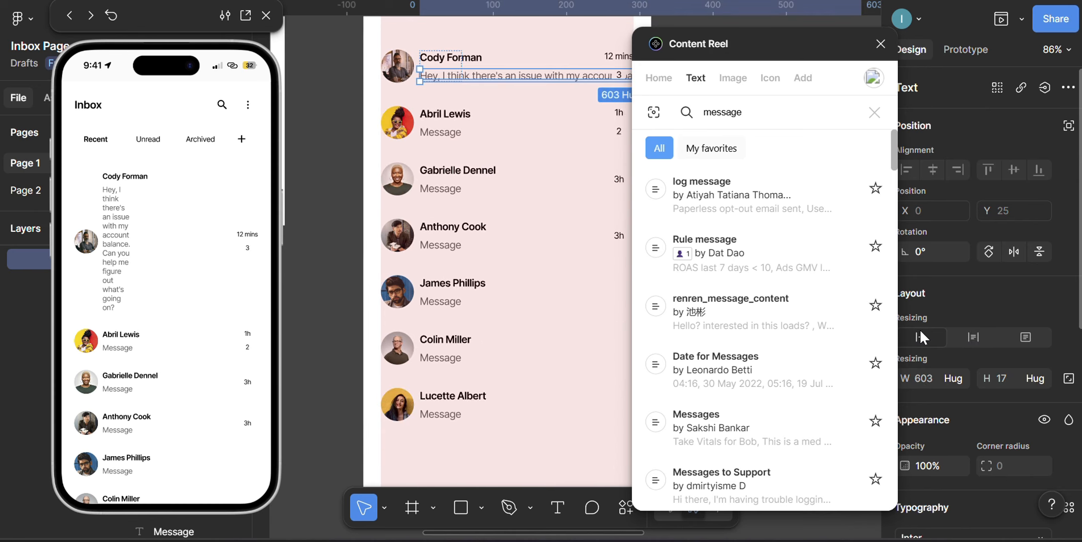
{"action": "left_click_drag", "start_coordinate": [517, 236], "coordinate": [467, 256]}
{"action": "scroll", "coordinate": [467, 256], "scroll_direction": "down", "scroll_amount": 2}
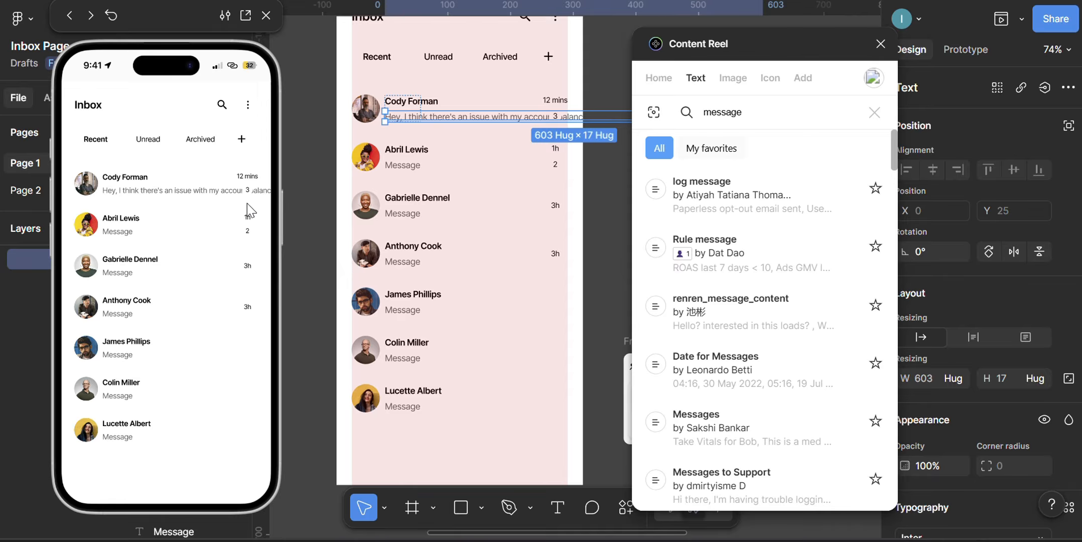
{"action": "scroll", "coordinate": [427, 206], "scroll_direction": "down", "scroll_amount": 4, "text": "ctrl"}
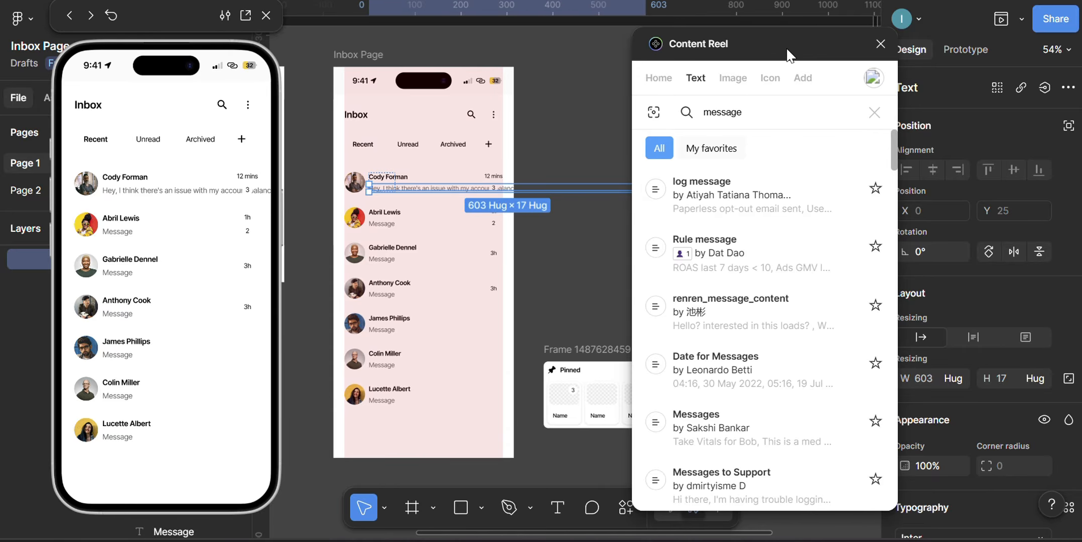
Step: Turn on text truncation for the first message's preview text, with a maximum of 1 line
{"action": "left_click_drag", "start_coordinate": [785, 51], "coordinate": [749, 54]}
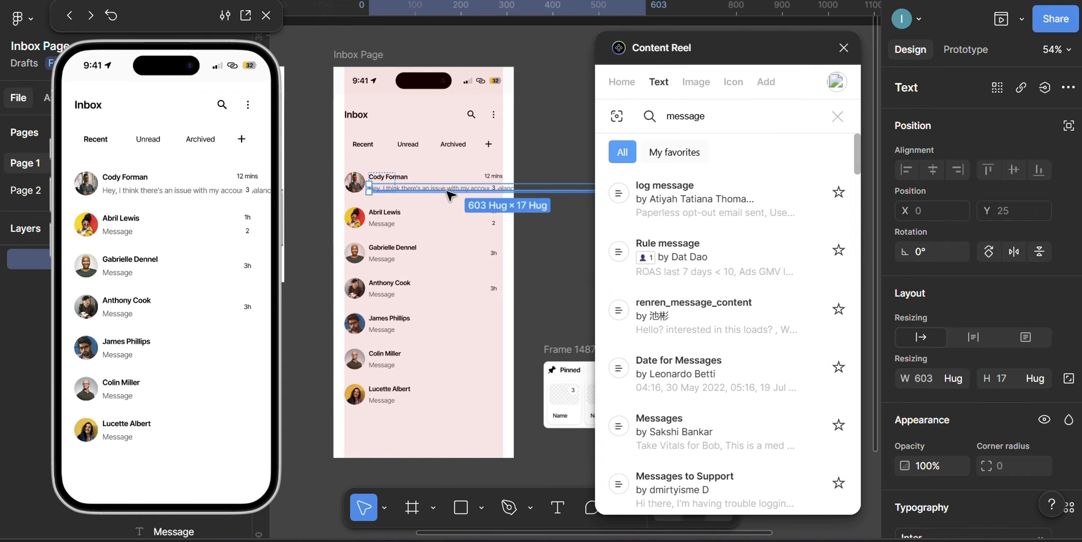
{"action": "scroll", "coordinate": [427, 193], "scroll_direction": "up", "scroll_amount": 2}
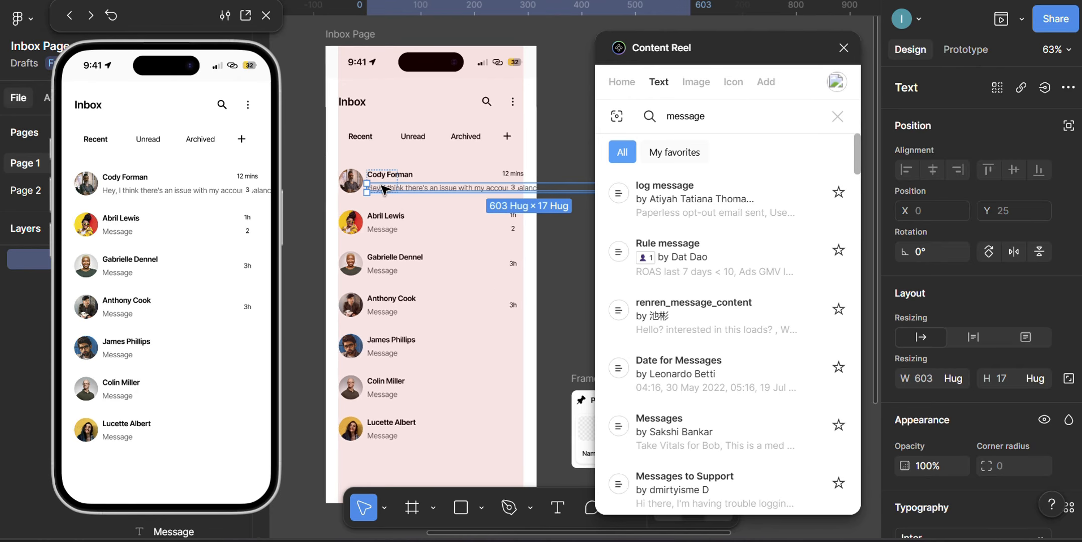
{"action": "scroll", "coordinate": [415, 201], "scroll_direction": "up", "scroll_amount": 2}
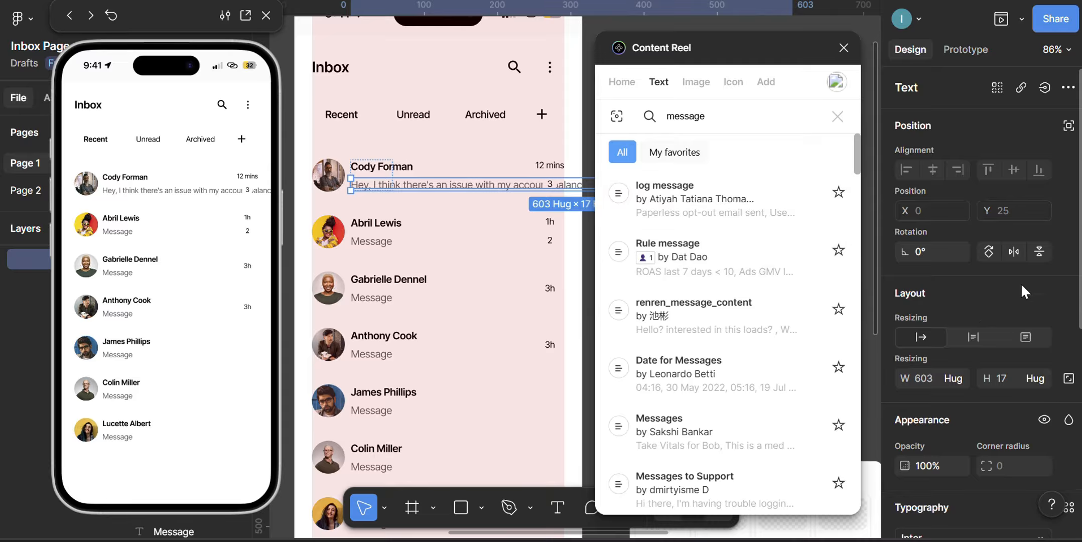
{"action": "scroll", "coordinate": [1027, 294], "scroll_direction": "down", "scroll_amount": 6}
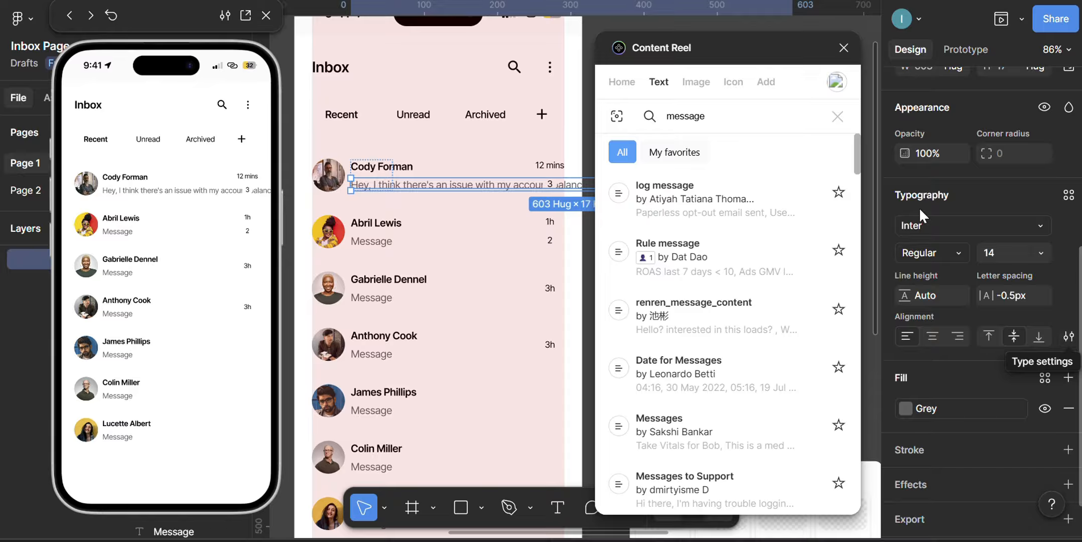
{"action": "left_click", "coordinate": [1070, 337]}
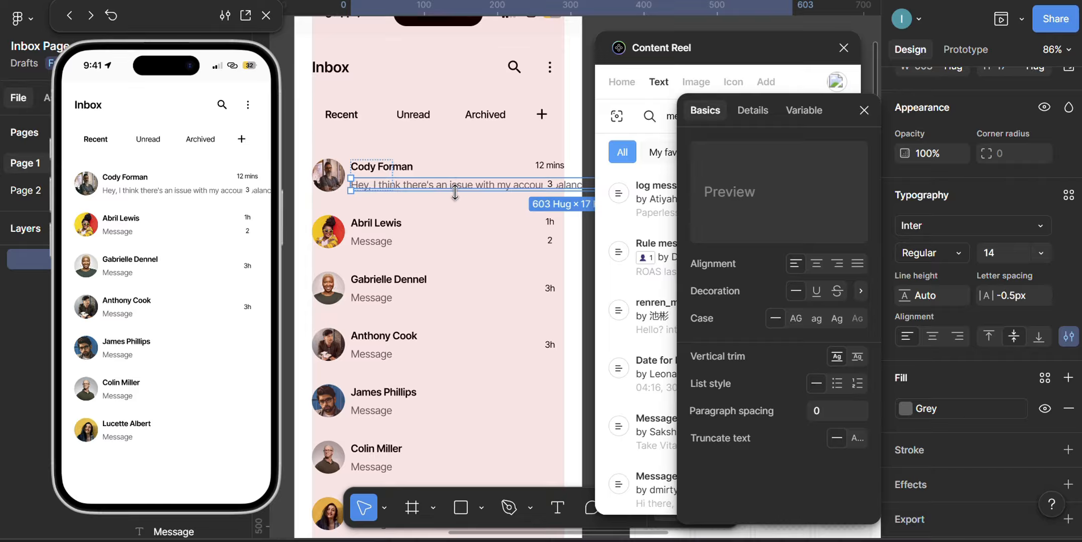
{"action": "left_click", "coordinate": [858, 441]}
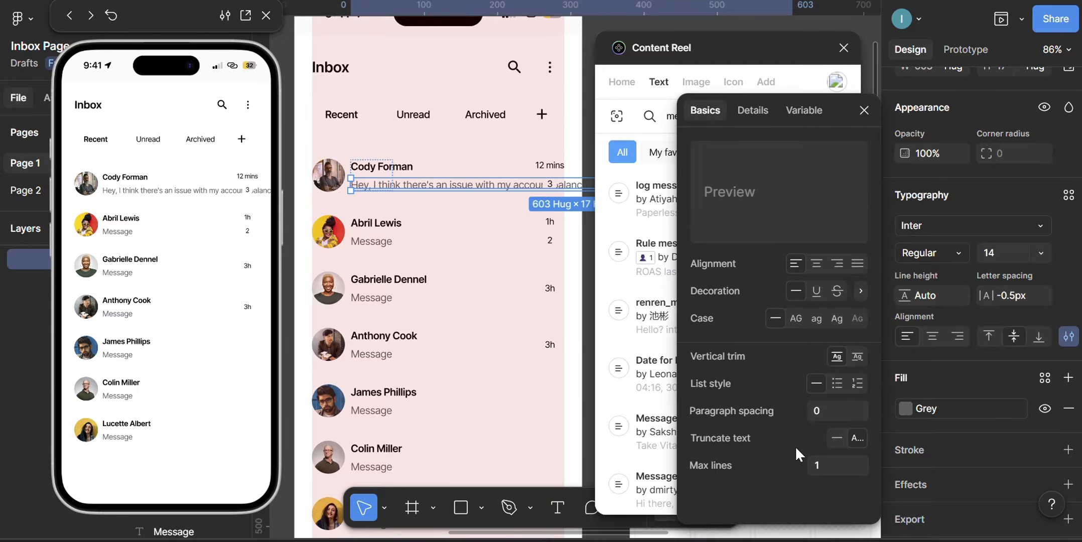
Step: Narrow the first message's preview text to 146 wide so it ends before the time and count column
{"action": "scroll", "coordinate": [510, 242], "scroll_direction": "down", "scroll_amount": 5}
{"action": "left_click_drag", "start_coordinate": [542, 241], "coordinate": [451, 244]}
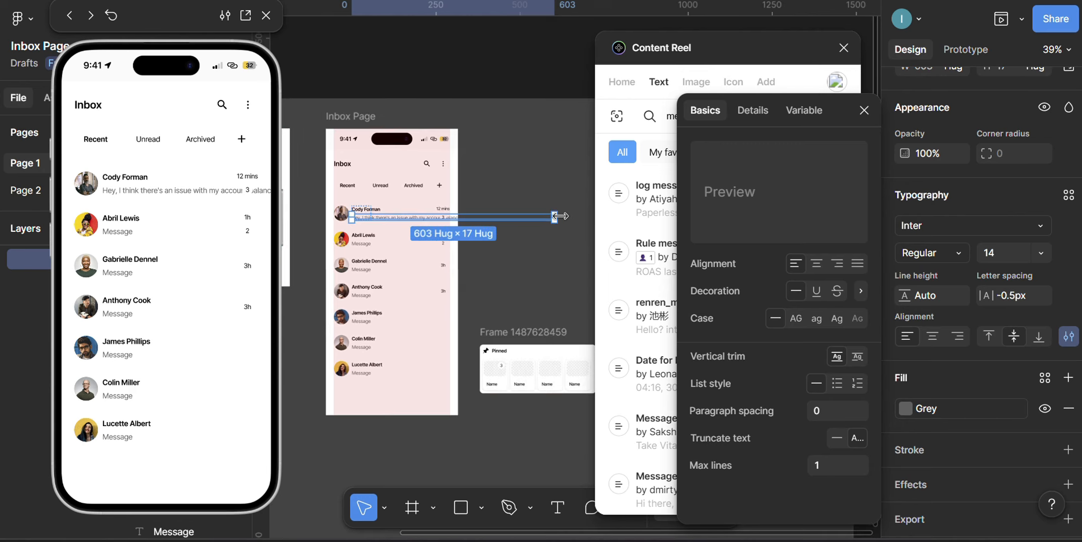
{"action": "left_click_drag", "start_coordinate": [561, 216], "coordinate": [400, 216]}
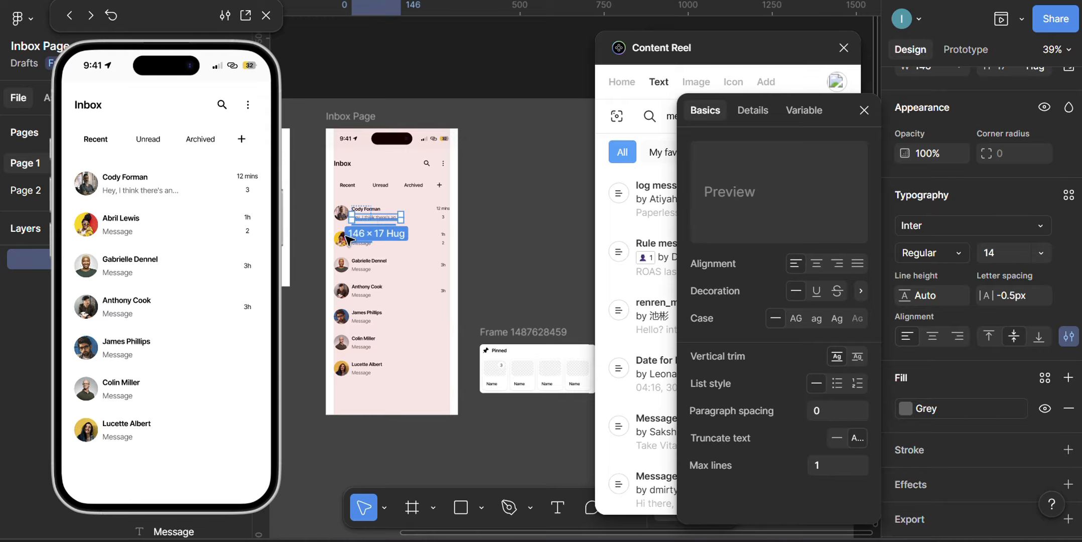
Step: Replace the second message's "Message" placeholder with the truncated preview text copied from the first message
{"action": "scroll", "coordinate": [352, 228], "scroll_direction": "up", "scroll_amount": 6}
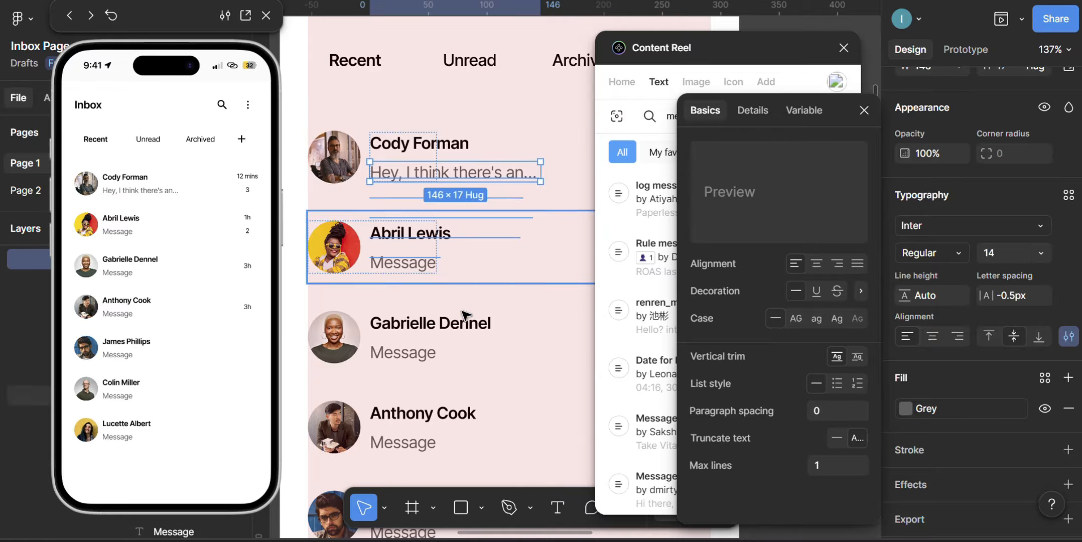
{"action": "scroll", "coordinate": [459, 307], "scroll_direction": "down", "scroll_amount": 3}
{"action": "scroll", "coordinate": [462, 199], "scroll_direction": "down", "scroll_amount": 2}
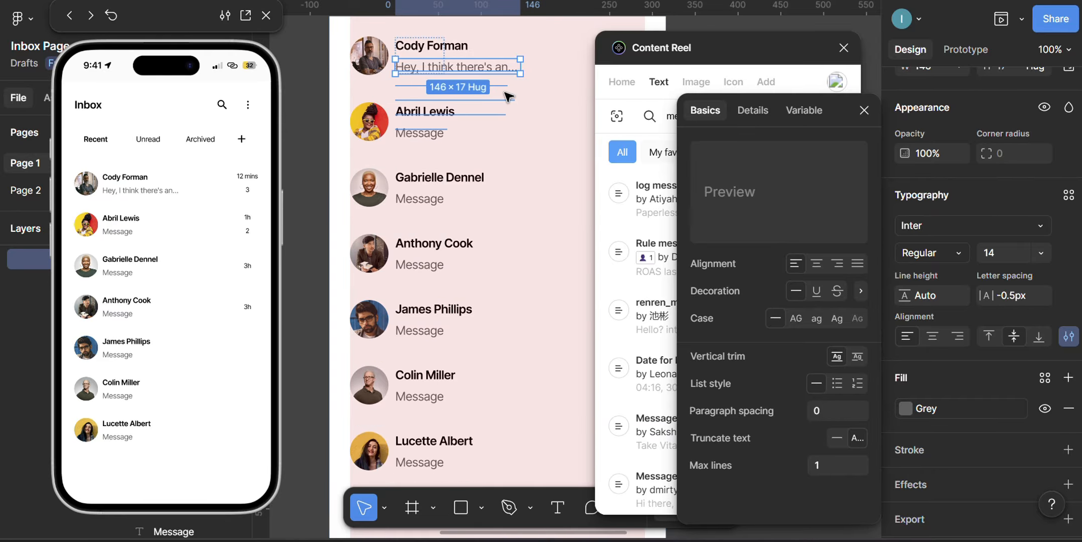
{"action": "left_click", "coordinate": [427, 133]}
{"action": "right_click", "coordinate": [427, 133]}
{"action": "left_click", "coordinate": [521, 105]}
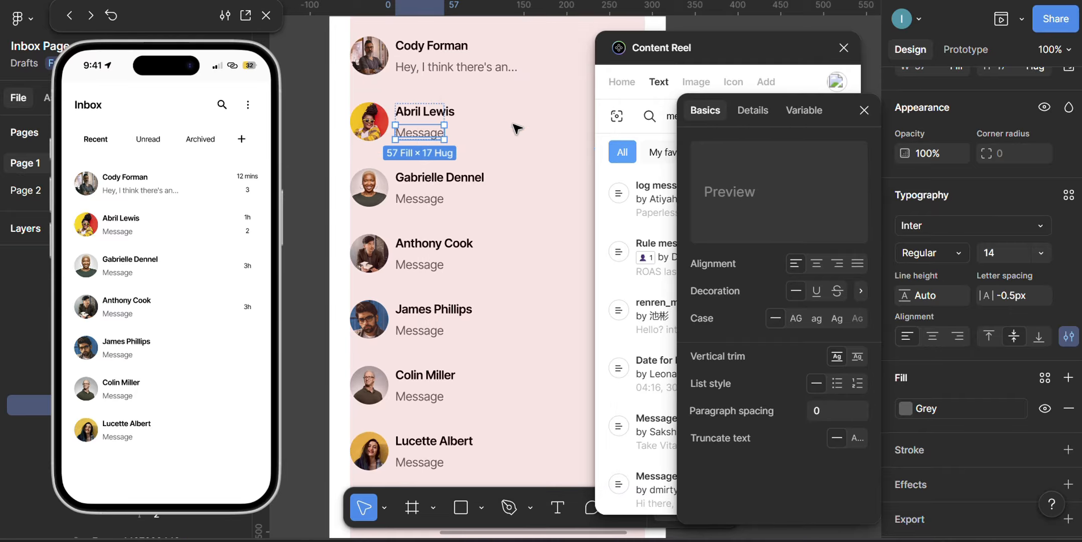
Step: Select the "Message" placeholders of the third to seventh messages together and replace them all with the copied truncated preview text
{"action": "left_click", "coordinate": [427, 199]}
{"action": "left_click", "coordinate": [428, 200]}
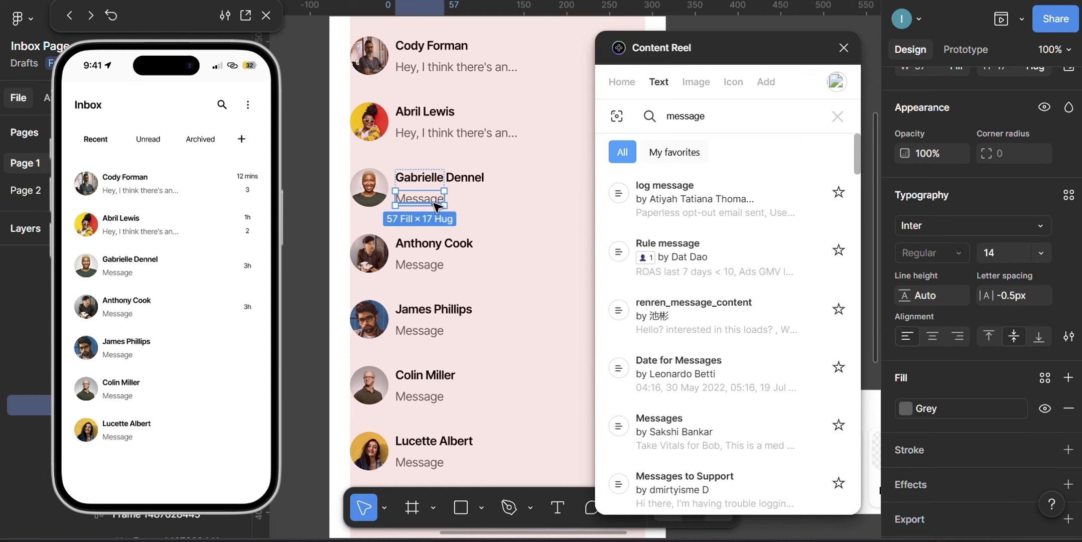
{"action": "left_click", "coordinate": [428, 266], "text": "shift"}
{"action": "left_click", "coordinate": [425, 332], "text": "shift"}
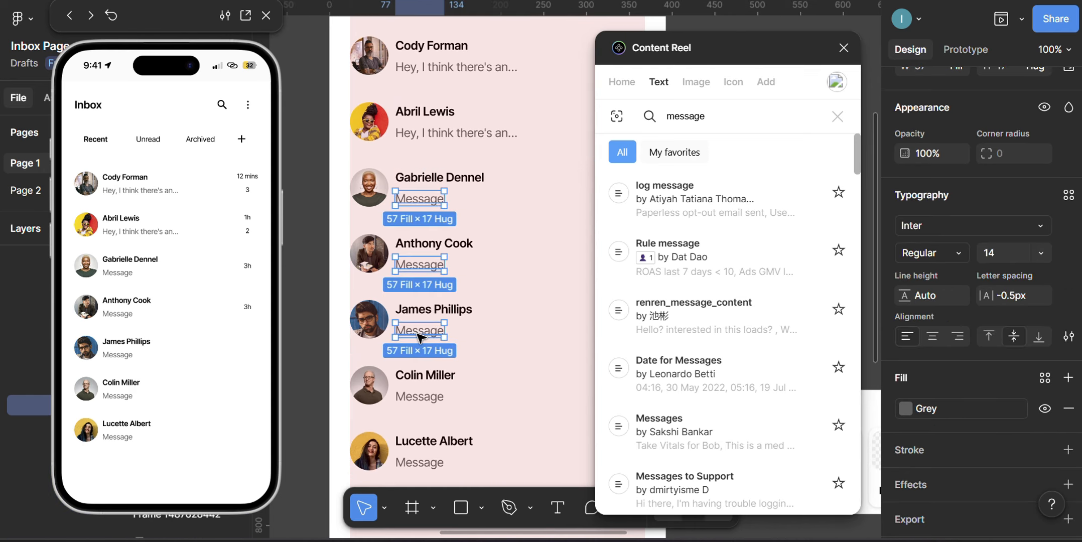
{"action": "left_click", "coordinate": [422, 398], "text": "shift"}
{"action": "left_click", "coordinate": [419, 462], "text": "shift"}
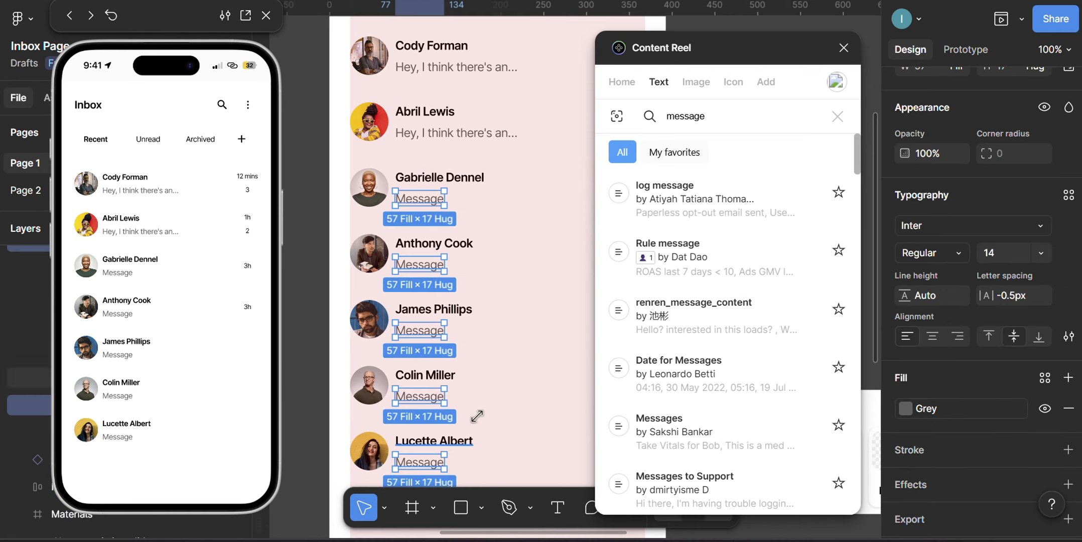
{"action": "scroll", "coordinate": [455, 430], "scroll_direction": "down", "scroll_amount": 3}
{"action": "scroll", "coordinate": [456, 428], "scroll_direction": "up", "scroll_amount": 3}
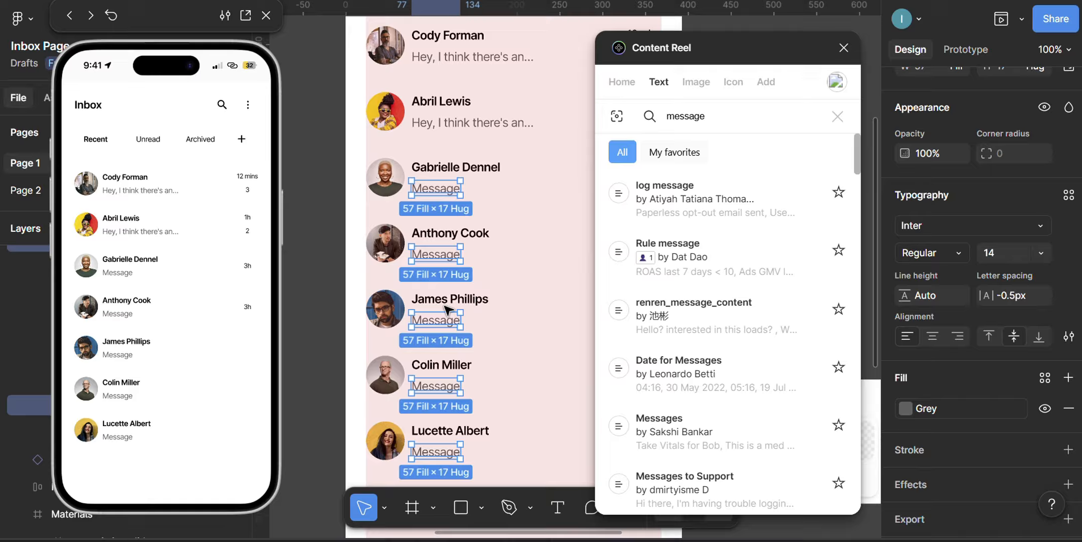
{"action": "right_click", "coordinate": [435, 256]}
{"action": "left_click", "coordinate": [495, 110]}
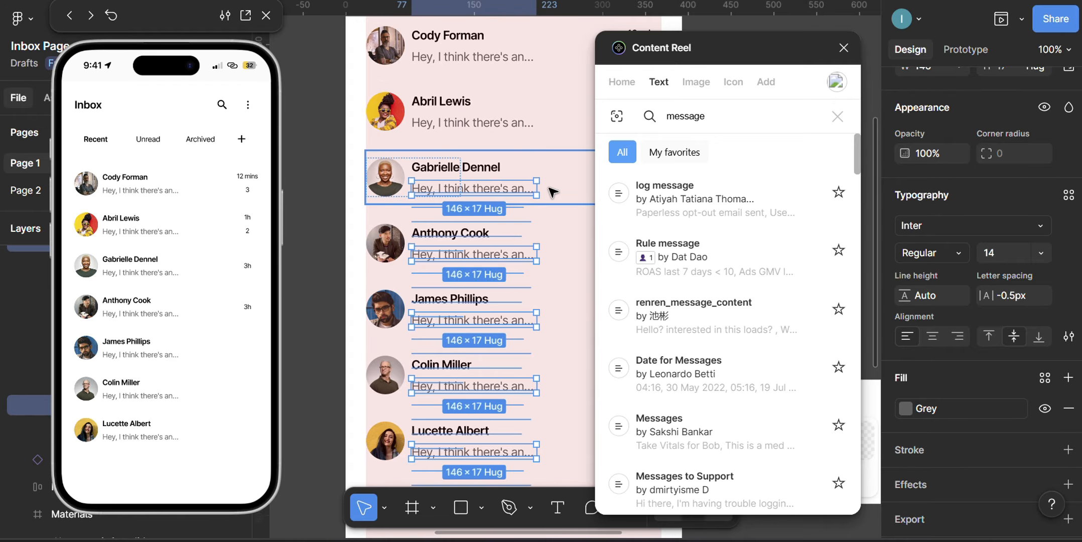
Step: Try filling the second message's preview text from Content Reel's Messages to Support collection
{"action": "scroll", "coordinate": [545, 230], "scroll_direction": "down", "scroll_amount": 3}
{"action": "scroll", "coordinate": [484, 216], "scroll_direction": "right", "scroll_amount": 2}
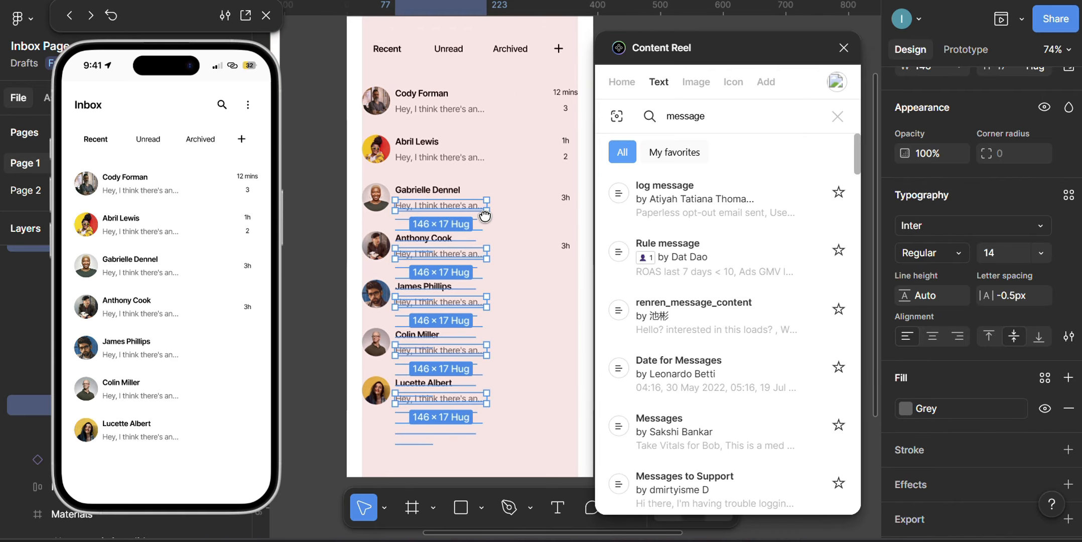
{"action": "scroll", "coordinate": [439, 159], "scroll_direction": "up", "scroll_amount": 3}
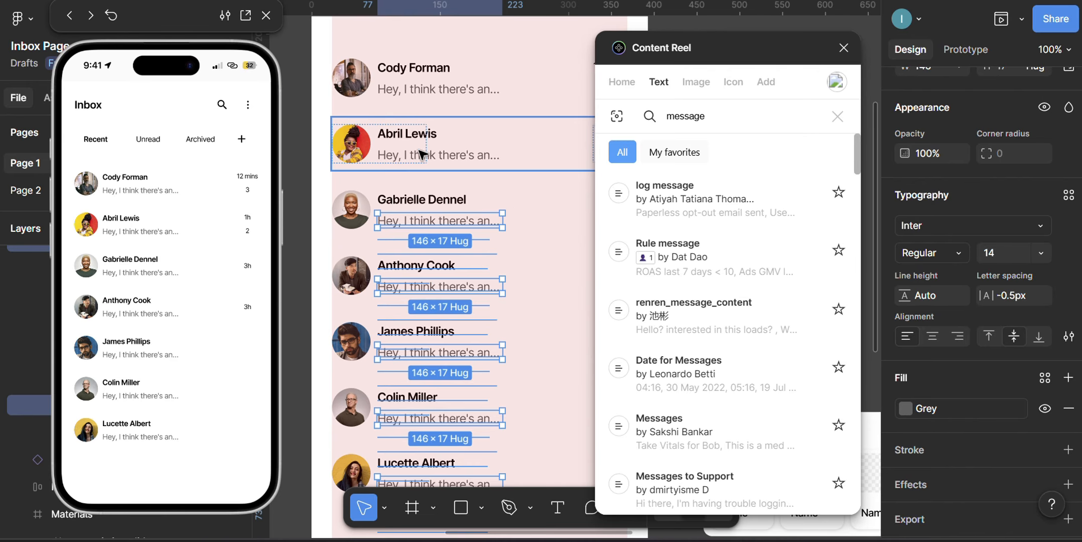
{"action": "left_click", "coordinate": [395, 164]}
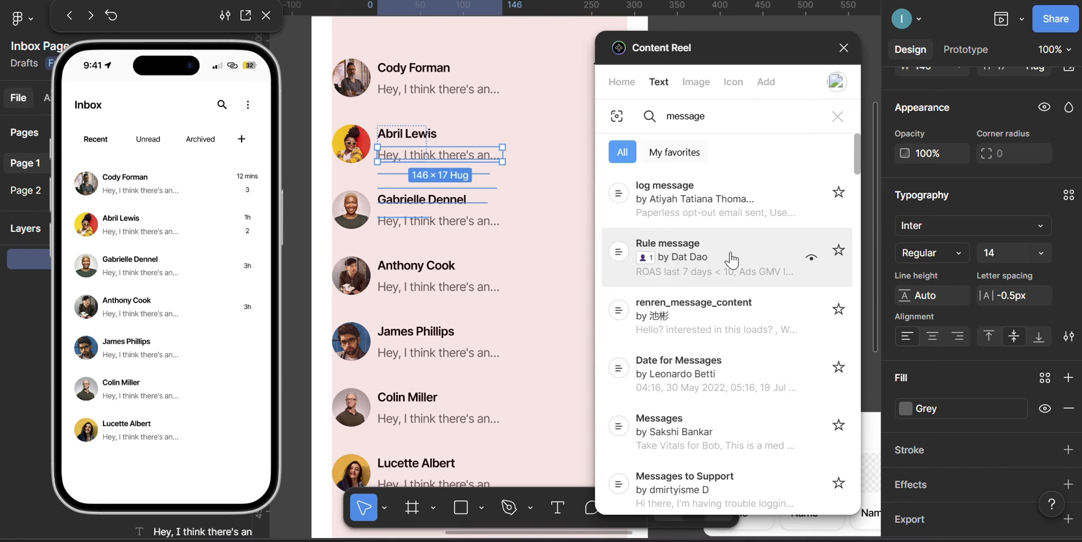
{"action": "scroll", "coordinate": [740, 275], "scroll_direction": "down", "scroll_amount": 1}
{"action": "scroll", "coordinate": [739, 275], "scroll_direction": "down", "scroll_amount": 1}
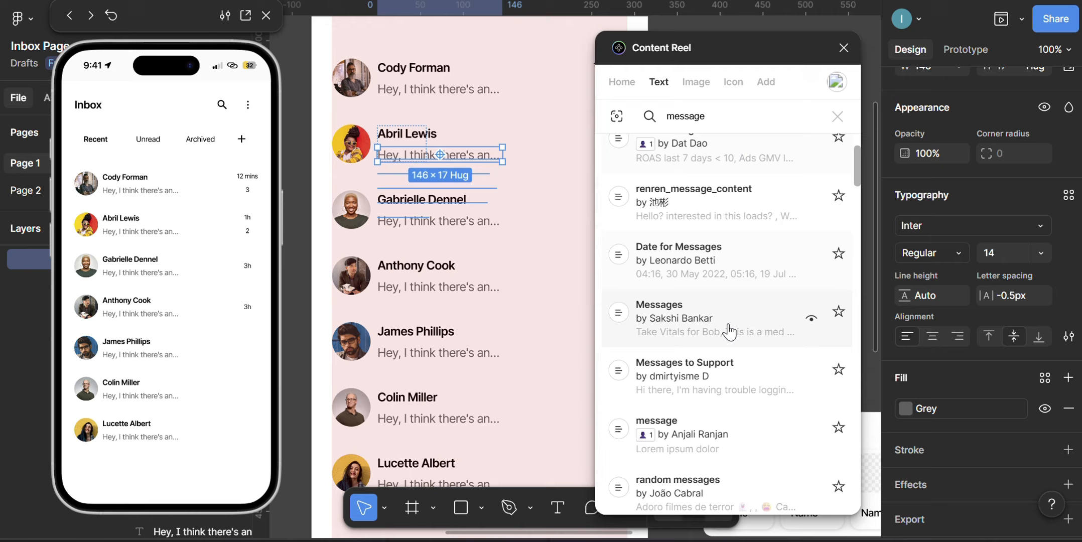
{"action": "left_click", "coordinate": [718, 379]}
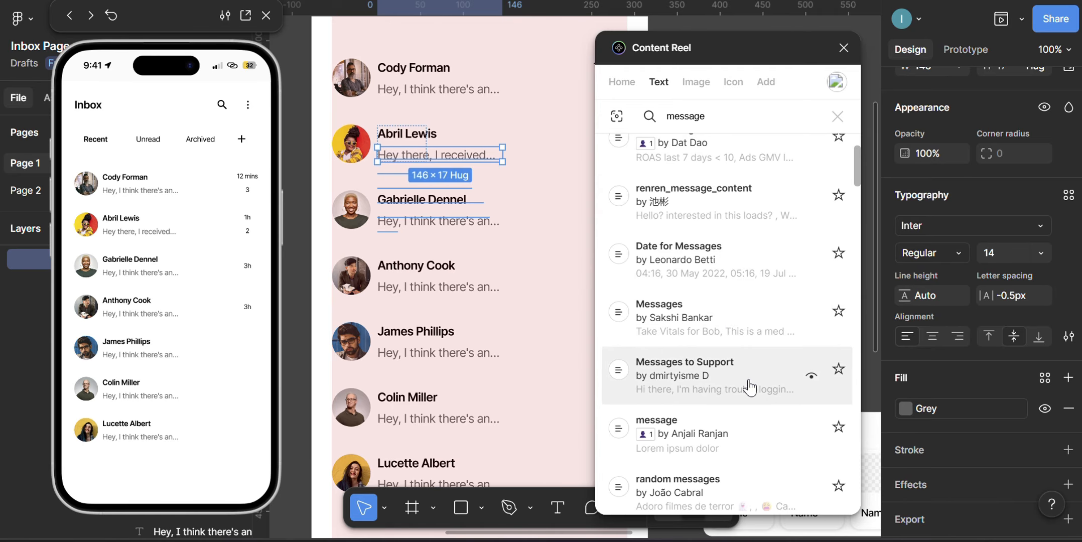
Step: Browse the message collections for shorter texts and fill the second message's preview from Short Messages, cycling to "Can you provide an u…"
{"action": "scroll", "coordinate": [749, 380], "scroll_direction": "down", "scroll_amount": 2}
{"action": "scroll", "coordinate": [756, 399], "scroll_direction": "down", "scroll_amount": 4}
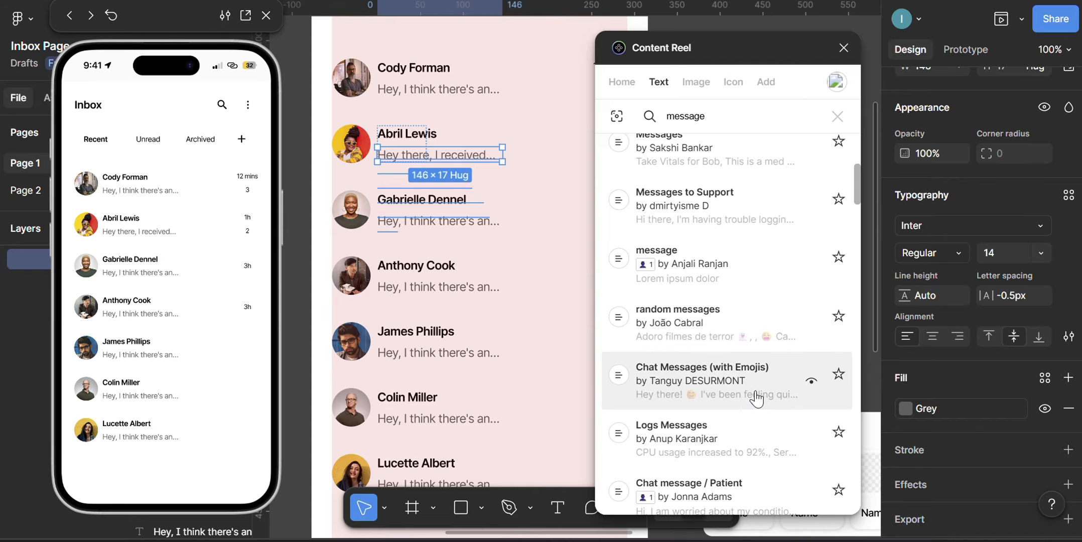
{"action": "scroll", "coordinate": [752, 411], "scroll_direction": "down", "scroll_amount": 2}
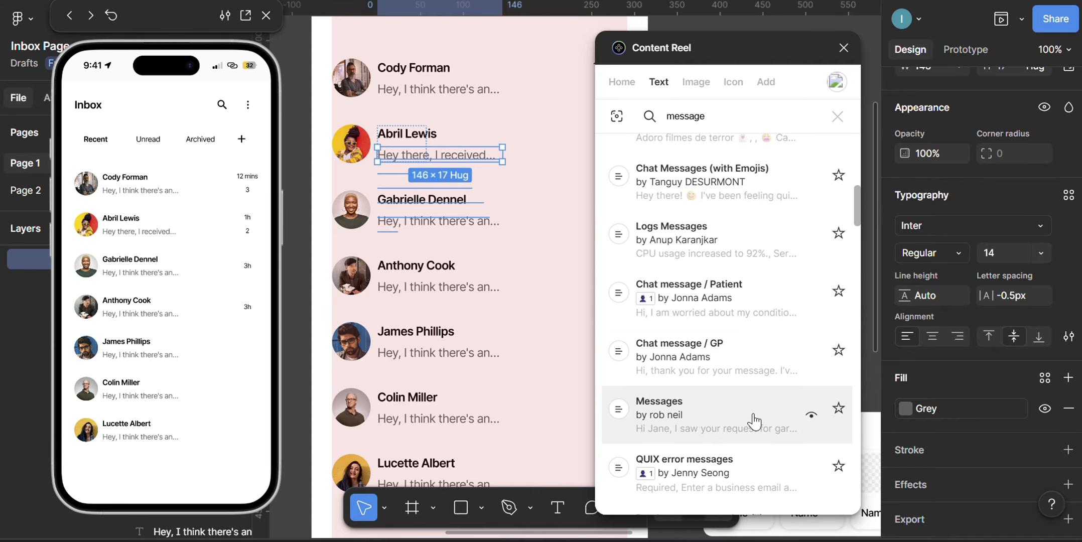
{"action": "scroll", "coordinate": [753, 416], "scroll_direction": "down", "scroll_amount": 2}
{"action": "scroll", "coordinate": [753, 421], "scroll_direction": "down", "scroll_amount": 3}
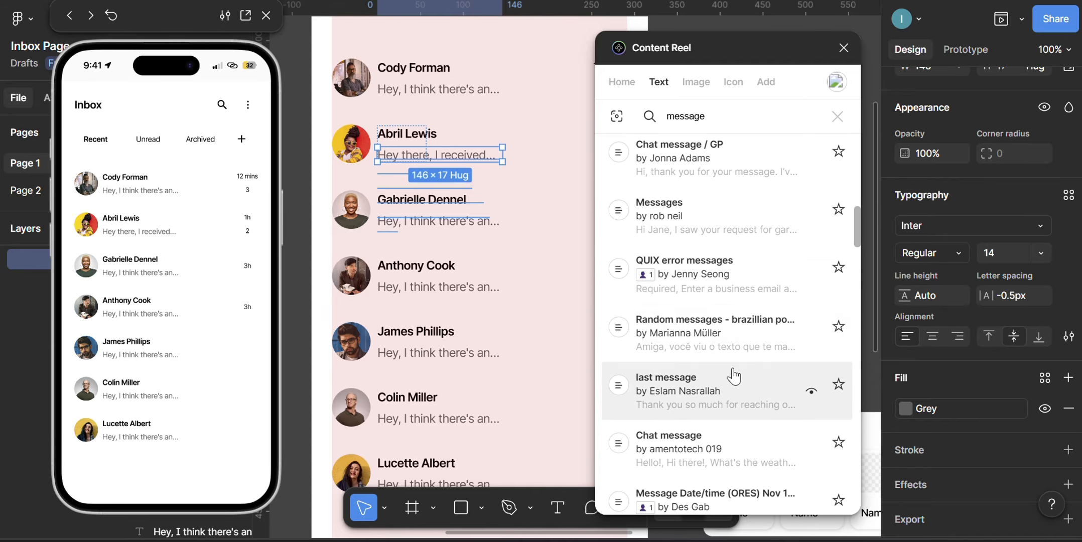
{"action": "scroll", "coordinate": [741, 368], "scroll_direction": "down", "scroll_amount": 1}
{"action": "scroll", "coordinate": [744, 352], "scroll_direction": "down", "scroll_amount": 2}
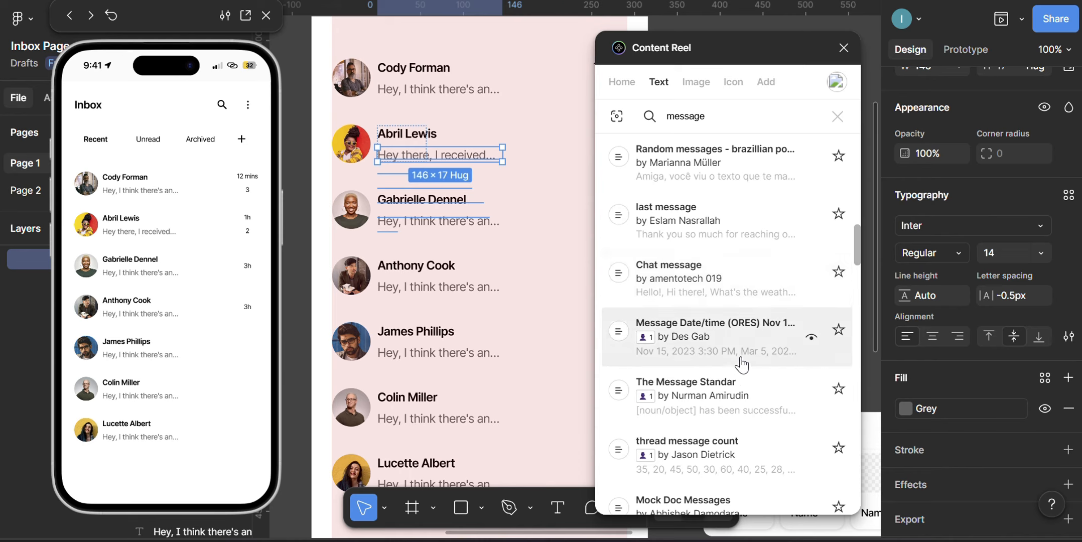
{"action": "scroll", "coordinate": [738, 341], "scroll_direction": "down", "scroll_amount": 2}
{"action": "scroll", "coordinate": [738, 371], "scroll_direction": "down", "scroll_amount": 2}
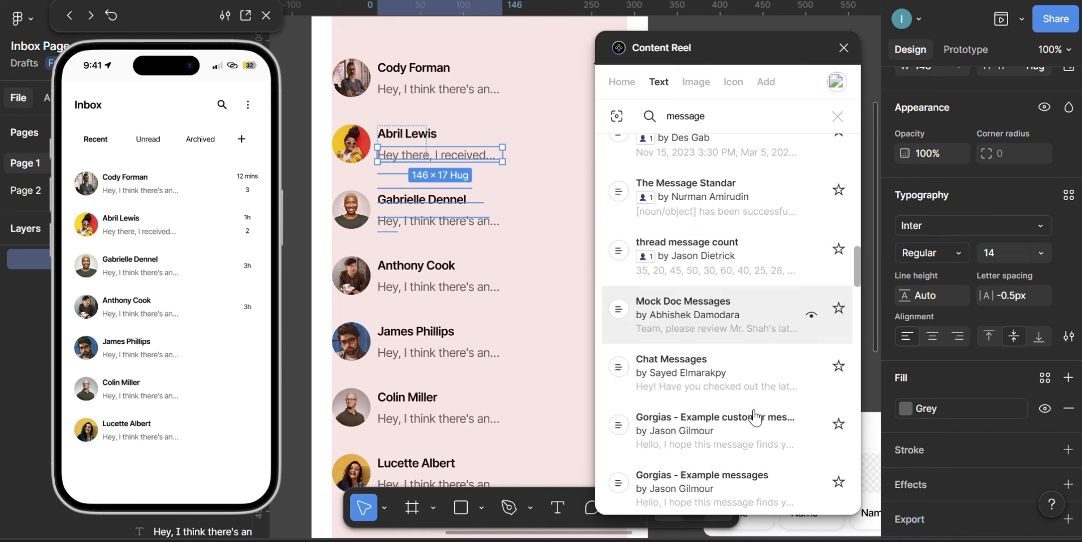
{"action": "scroll", "coordinate": [749, 383], "scroll_direction": "down", "scroll_amount": 2}
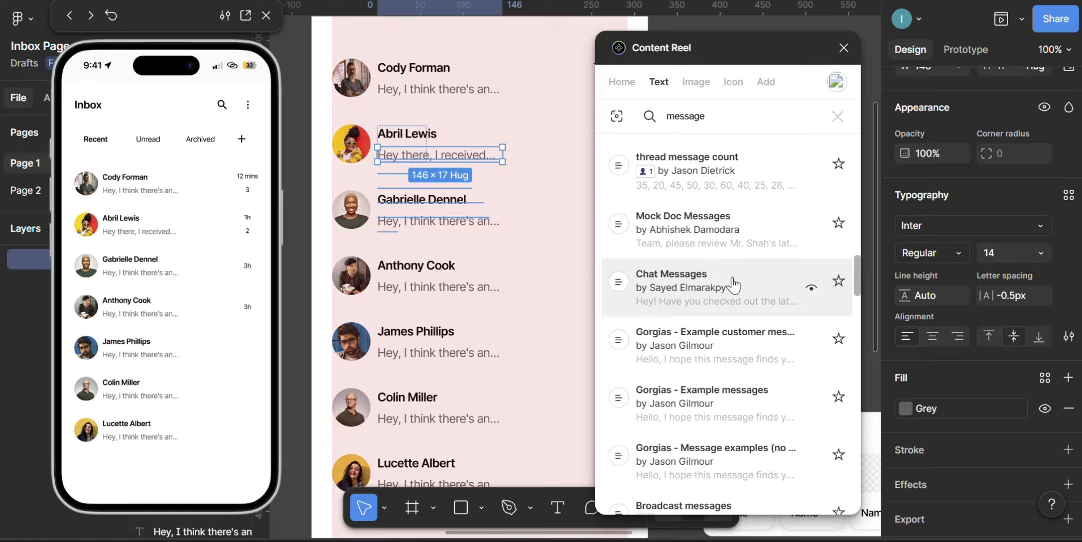
{"action": "scroll", "coordinate": [736, 291], "scroll_direction": "down", "scroll_amount": 2}
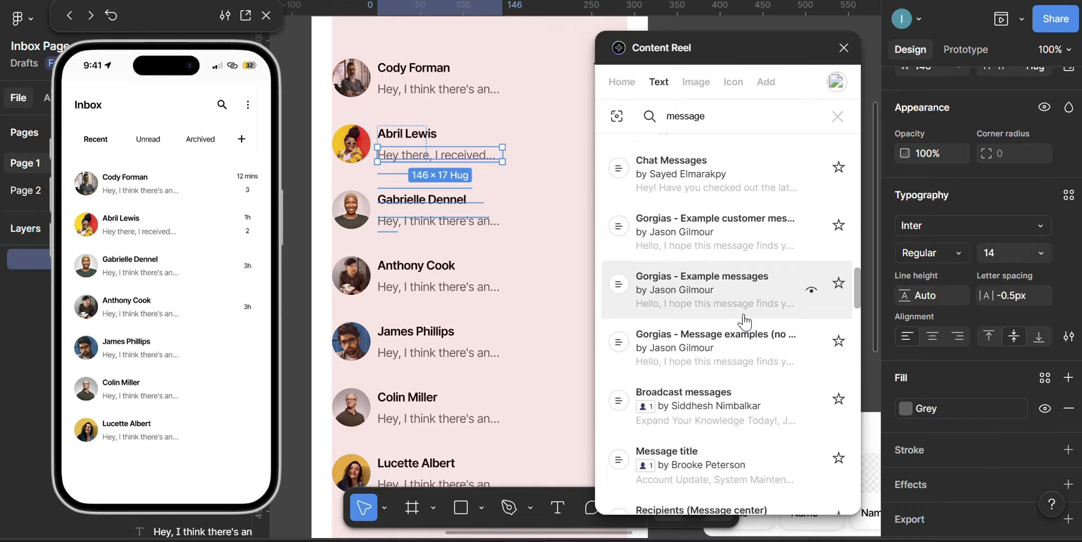
{"action": "scroll", "coordinate": [759, 312], "scroll_direction": "down", "scroll_amount": 2}
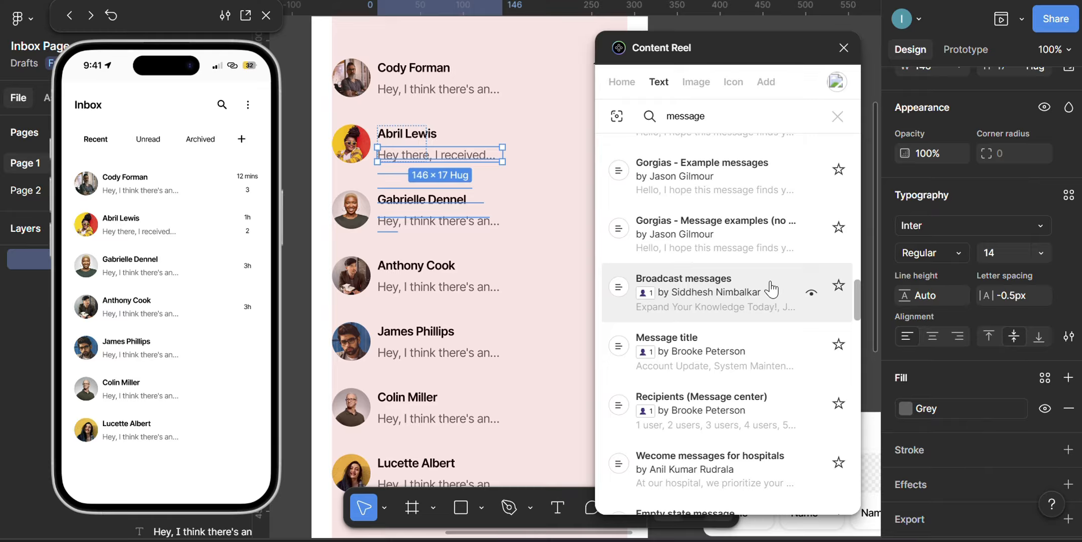
{"action": "scroll", "coordinate": [771, 329], "scroll_direction": "down", "scroll_amount": 5}
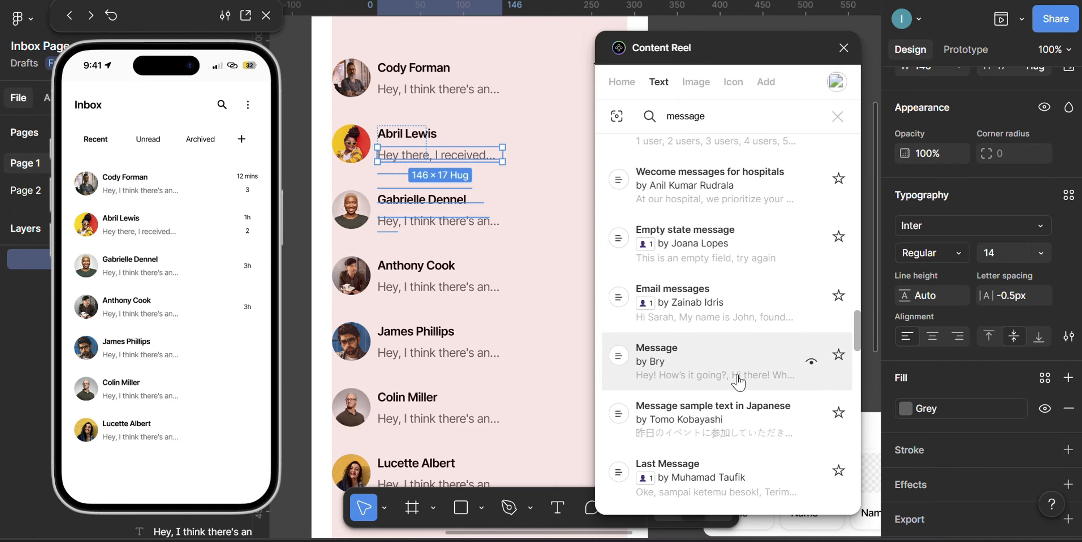
{"action": "scroll", "coordinate": [735, 410], "scroll_direction": "down", "scroll_amount": 2}
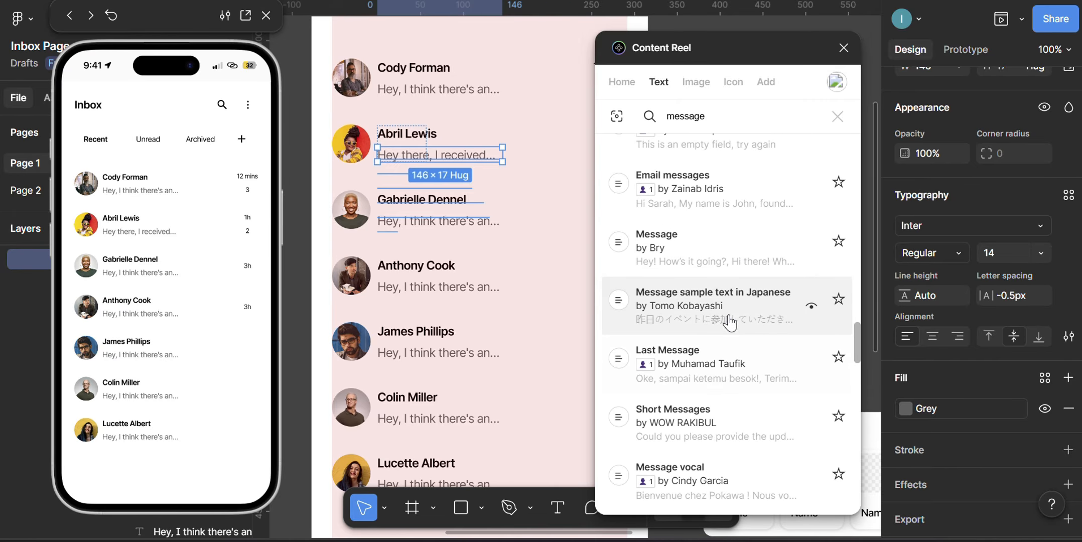
{"action": "scroll", "coordinate": [729, 326], "scroll_direction": "down", "scroll_amount": 3}
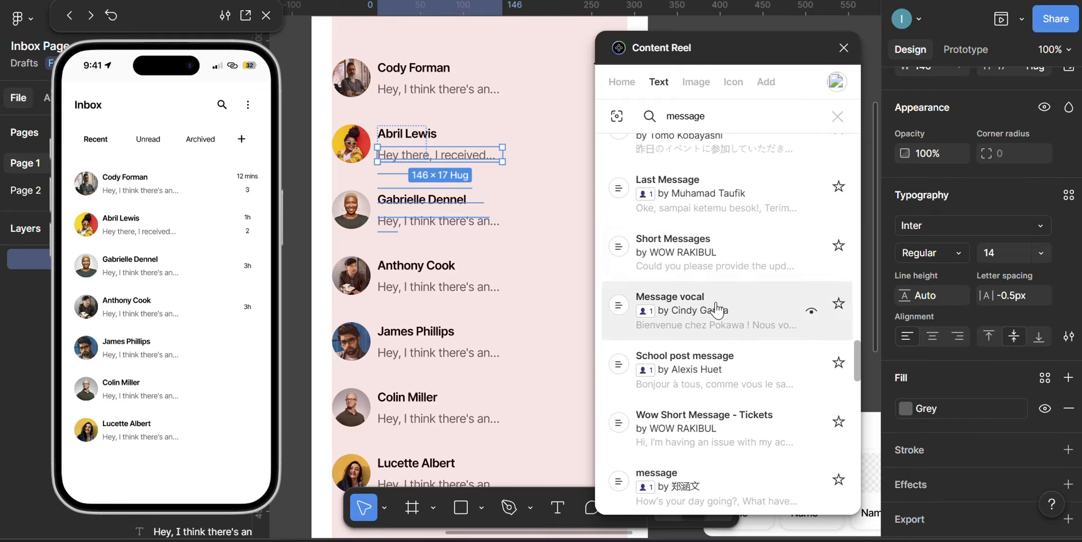
{"action": "left_click", "coordinate": [726, 251]}
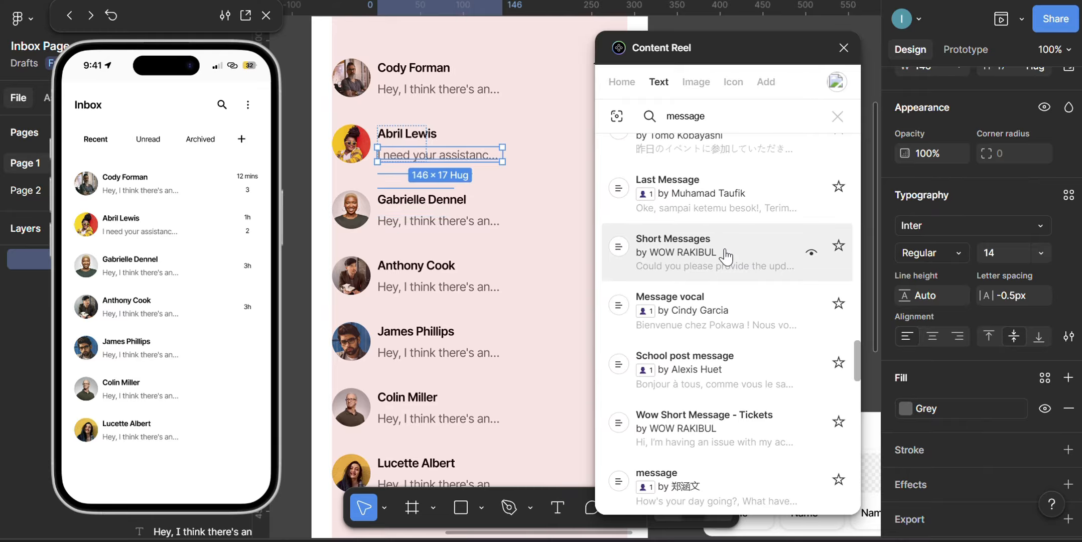
{"action": "left_click", "coordinate": [727, 254]}
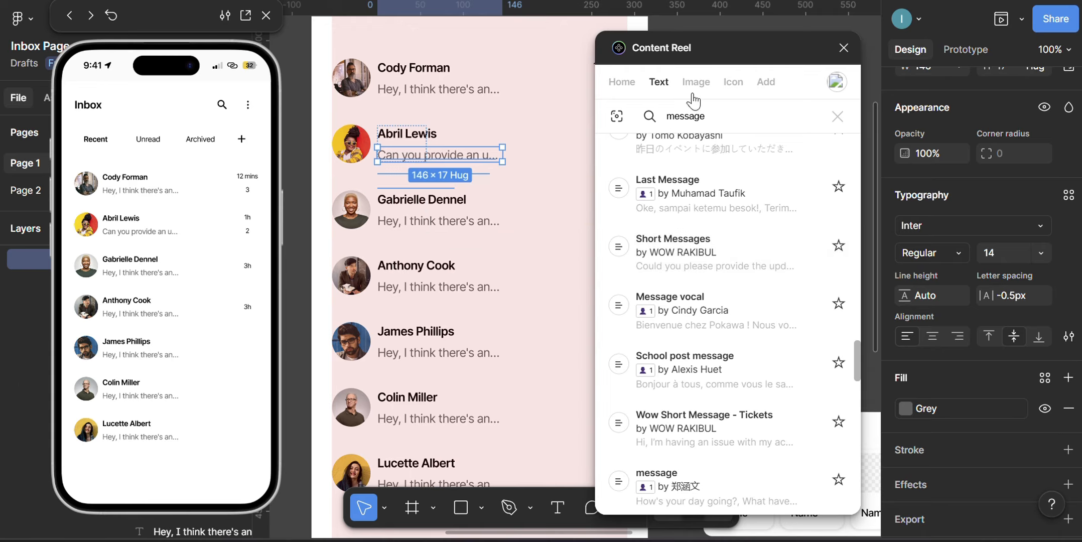
Step: Search Content Reel's text collections for "agent text" and for "text", and browse the results for suitable message content
{"action": "type", "text": "agent"}
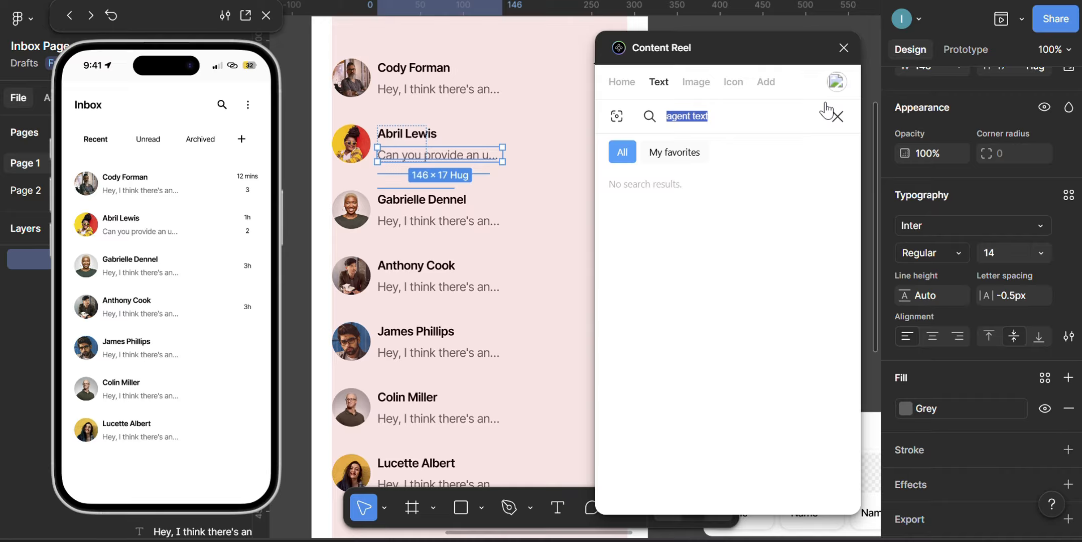
{"action": "type", "text": "text"}
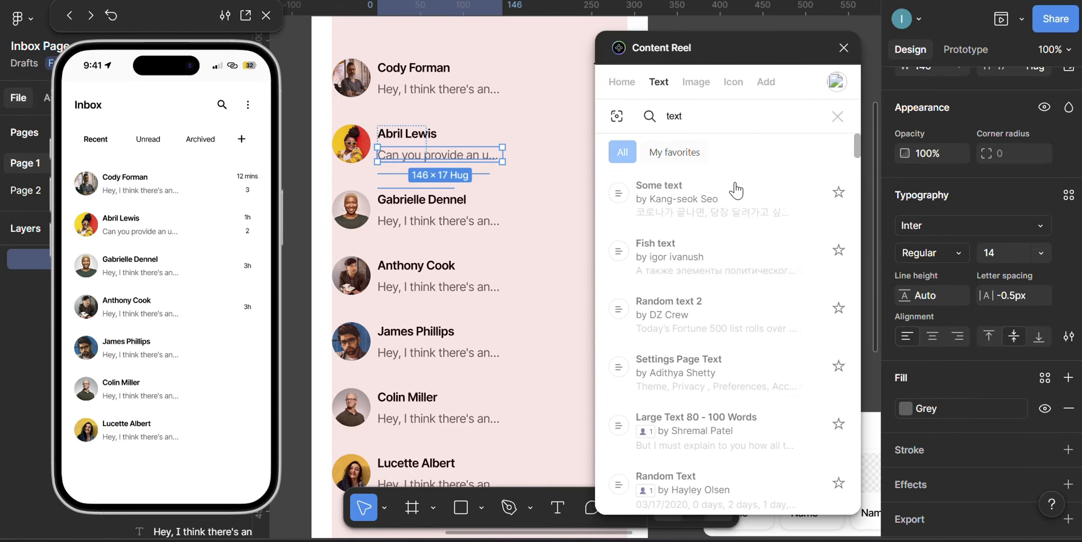
{"action": "scroll", "coordinate": [782, 257], "scroll_direction": "down", "scroll_amount": 6}
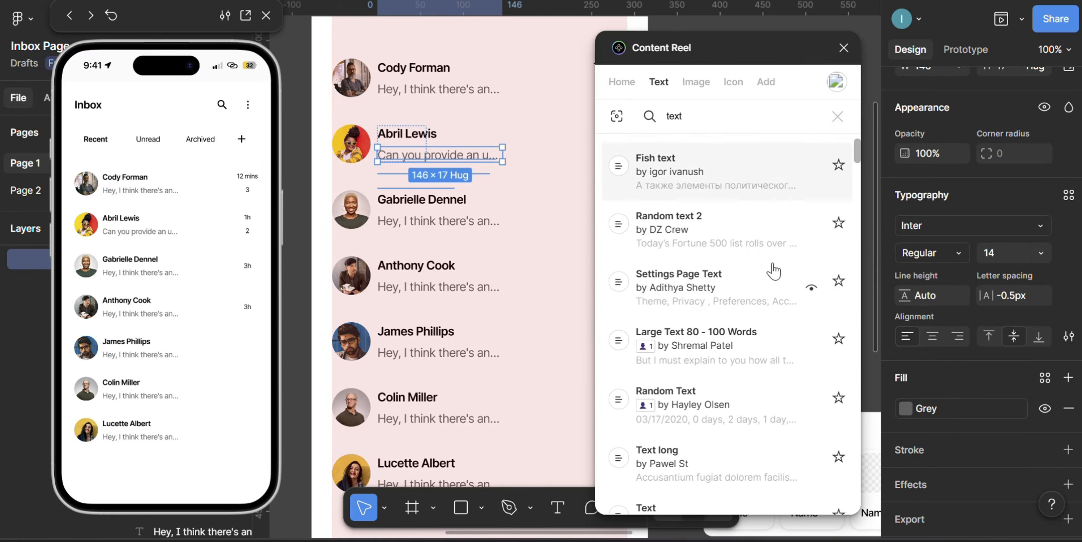
{"action": "scroll", "coordinate": [773, 282], "scroll_direction": "down", "scroll_amount": 6}
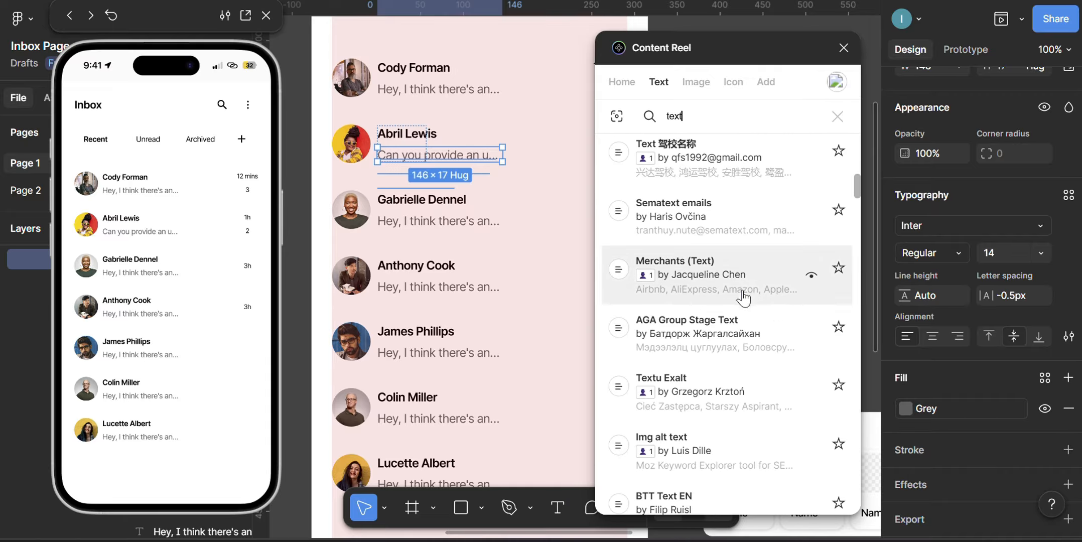
{"action": "scroll", "coordinate": [743, 299], "scroll_direction": "down", "scroll_amount": 6}
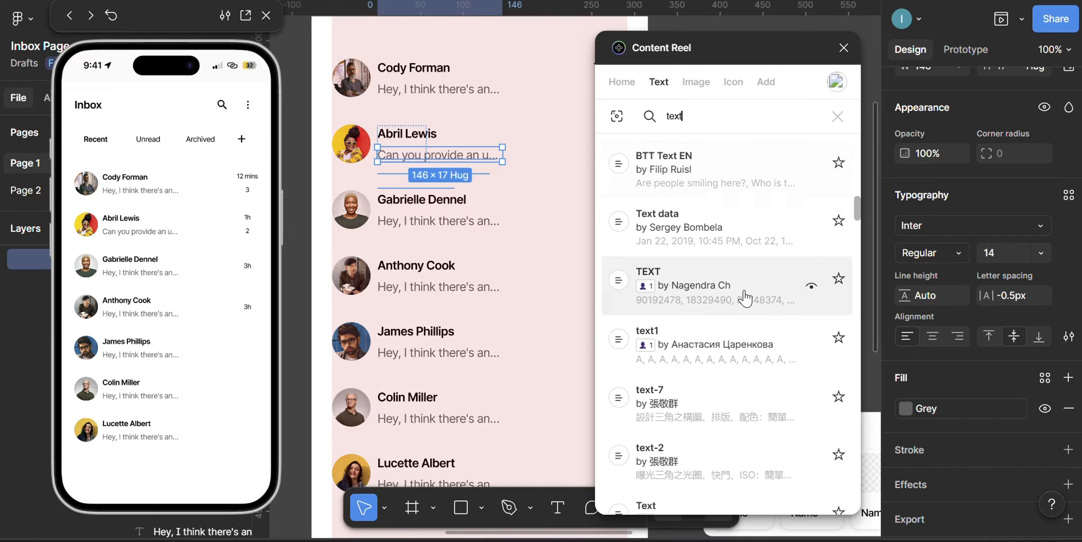
{"action": "scroll", "coordinate": [748, 298], "scroll_direction": "down", "scroll_amount": 4}
{"action": "scroll", "coordinate": [761, 300], "scroll_direction": "down", "scroll_amount": 2}
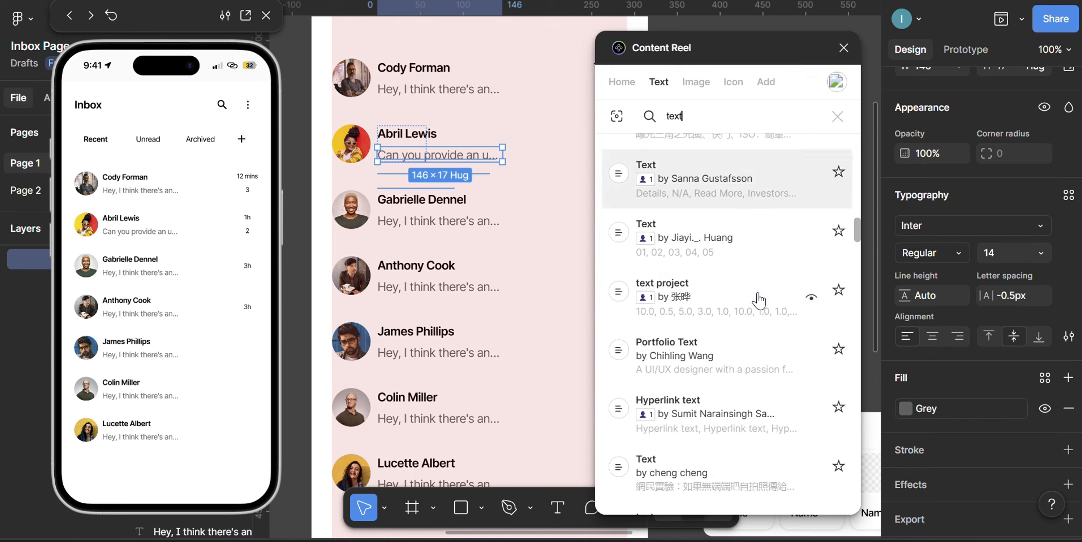
Step: Fill the second and third messages' preview texts from the favourite collection "Text messages sent by home buyer" in Content Reel
{"action": "left_click", "coordinate": [616, 85]}
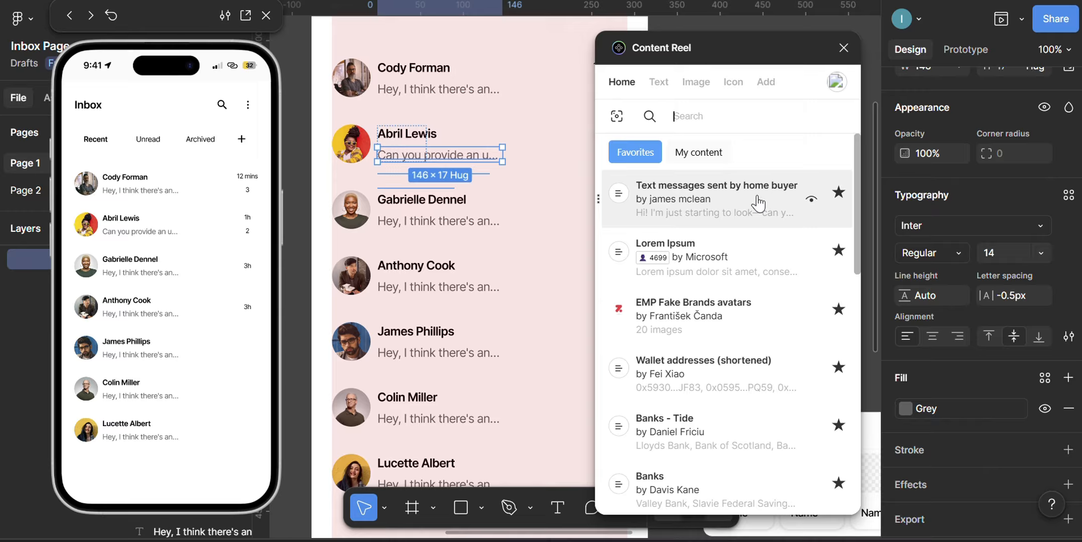
{"action": "left_click", "coordinate": [717, 208]}
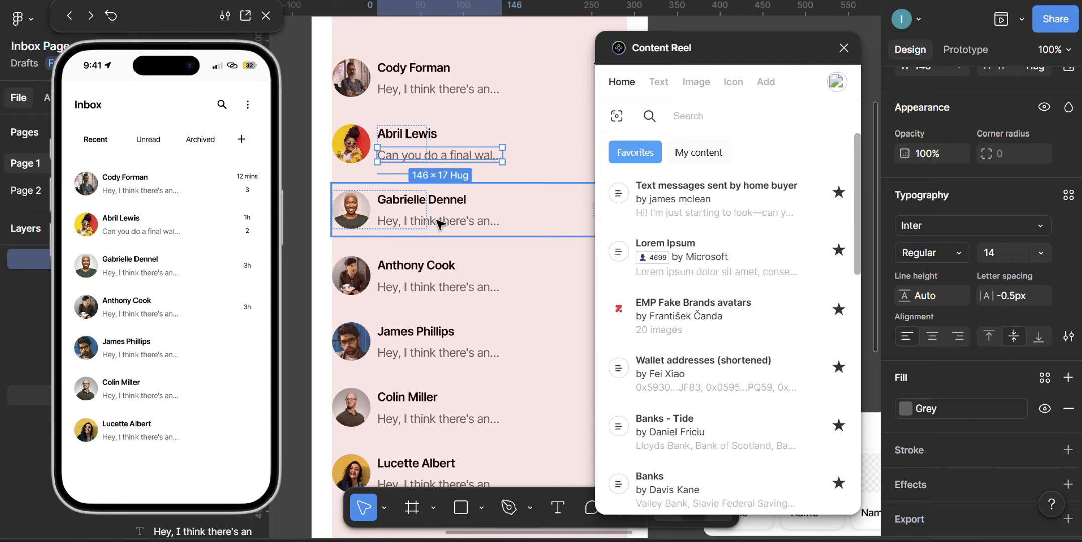
{"action": "left_click", "coordinate": [412, 224]}
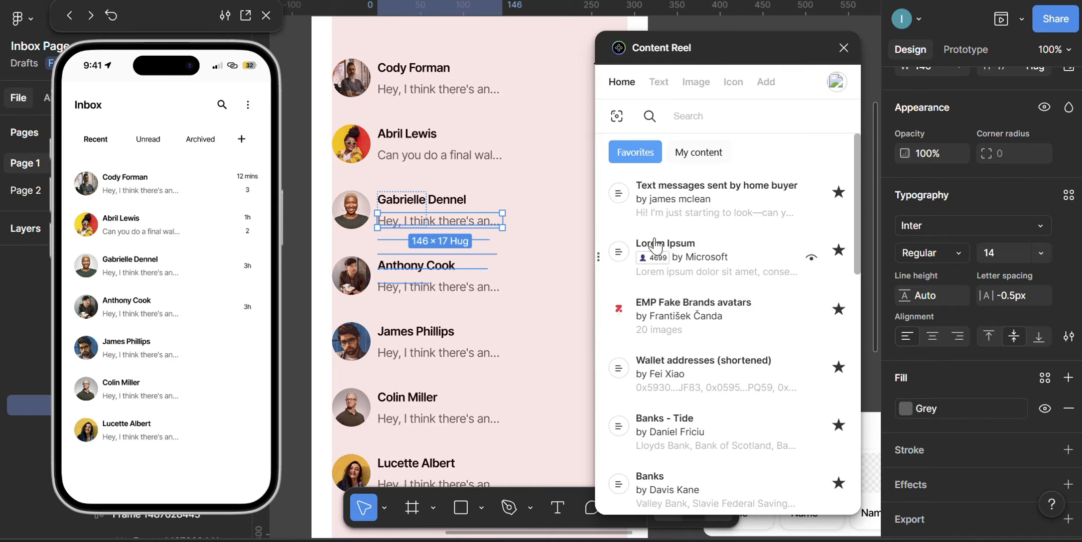
{"action": "left_click", "coordinate": [708, 200]}
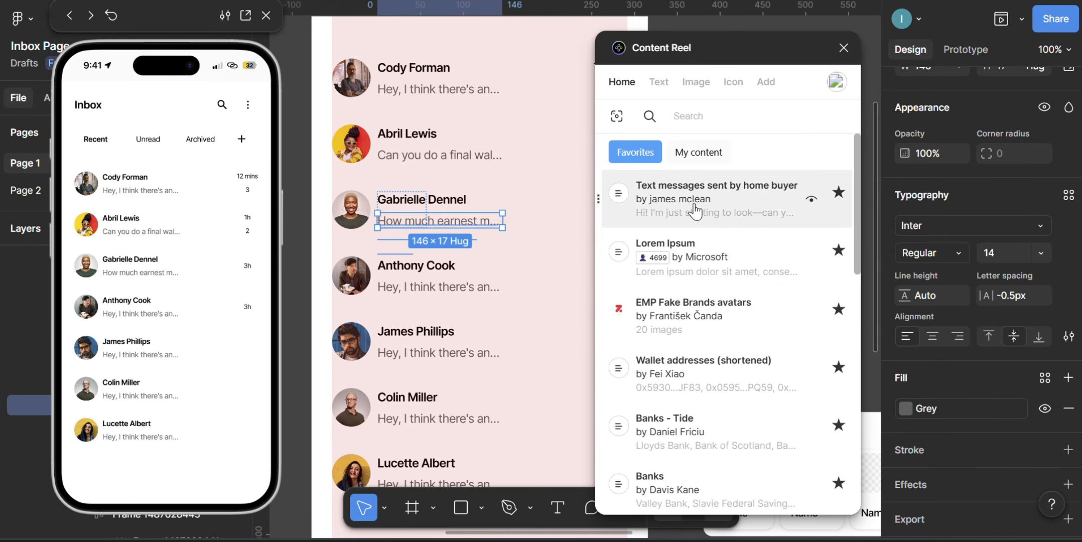
Step: Fill the fourth and fifth messages' previews from the same home buyer collection, cycling the fifth to "Our appraisal came in…"
{"action": "left_click", "coordinate": [465, 290]}
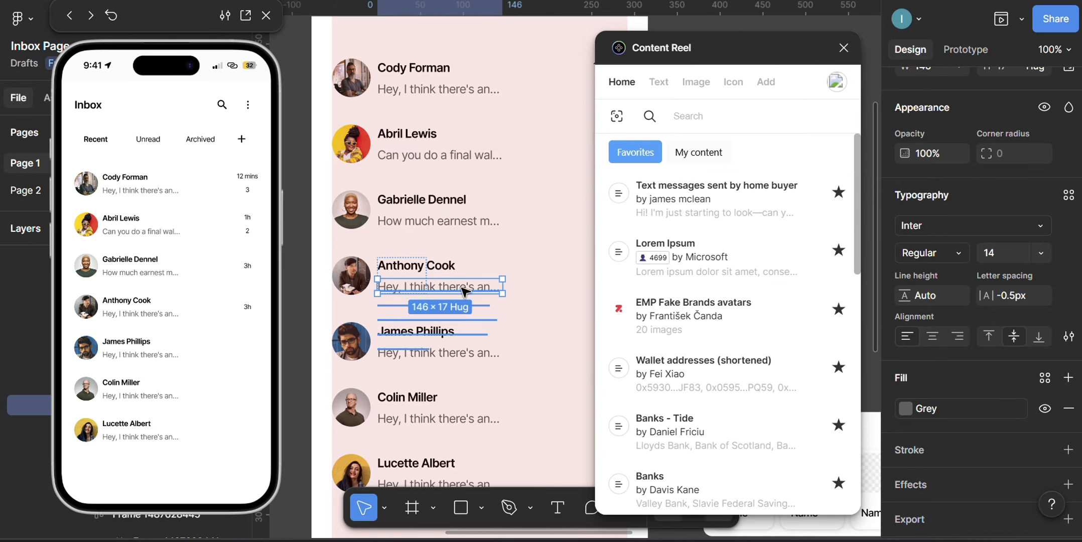
{"action": "left_click", "coordinate": [703, 204]}
{"action": "scroll", "coordinate": [455, 303], "scroll_direction": "down", "scroll_amount": 1}
{"action": "scroll", "coordinate": [455, 304], "scroll_direction": "down", "scroll_amount": 2}
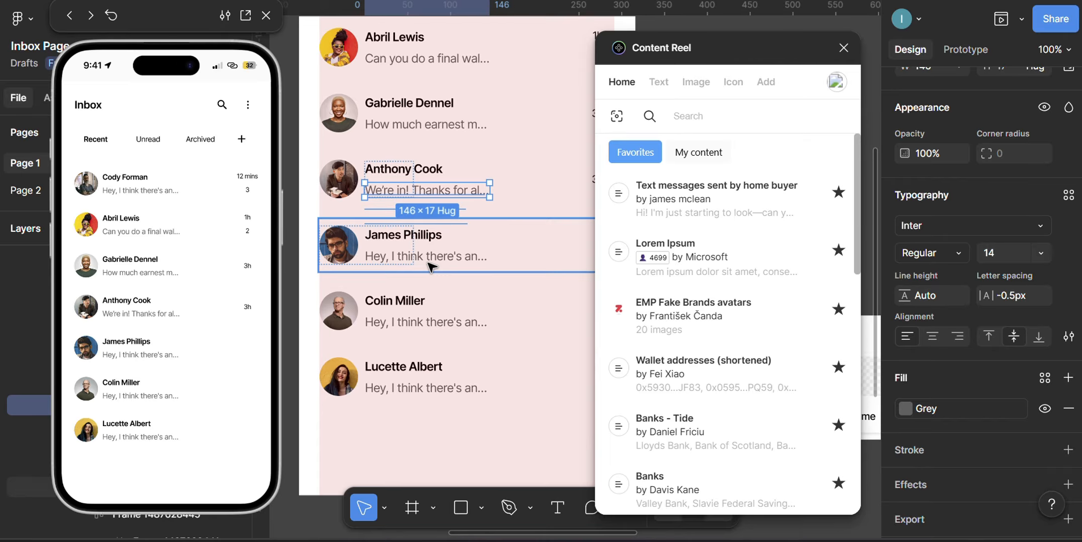
{"action": "left_click", "coordinate": [445, 257]}
{"action": "left_click", "coordinate": [700, 204]}
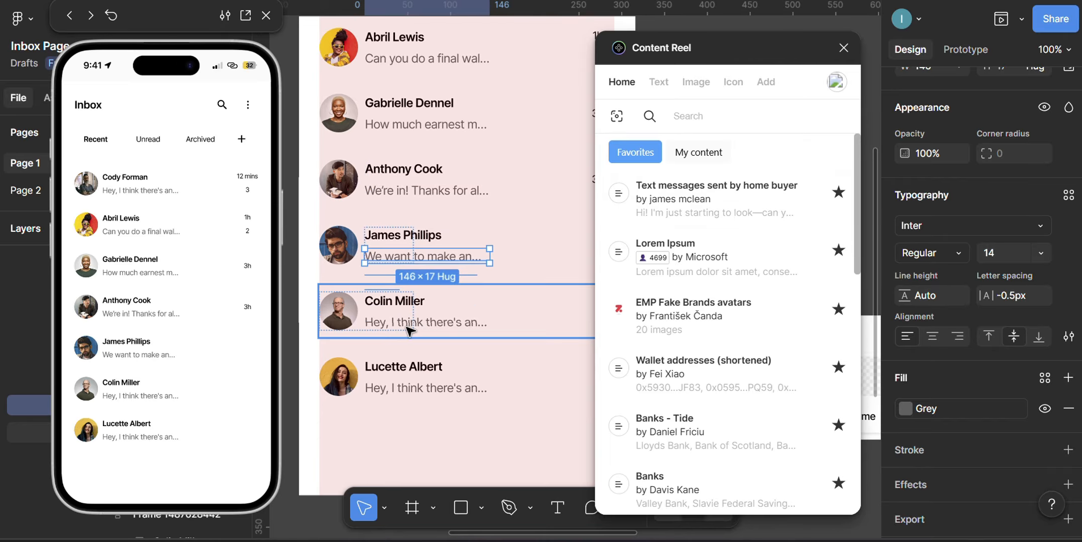
{"action": "left_click", "coordinate": [700, 204]}
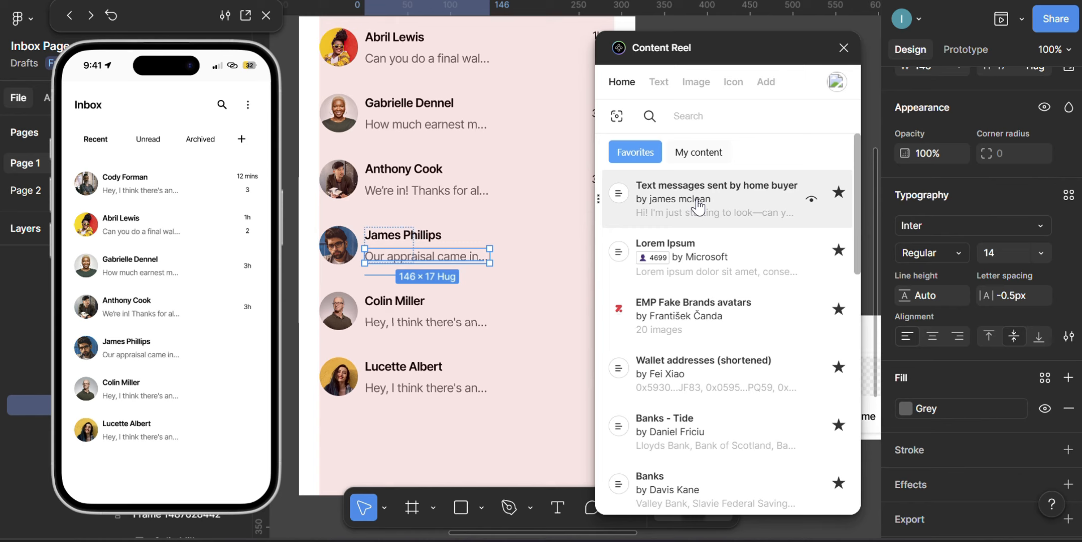
Step: Fill the sixth and seventh messages' preview texts from the home buyer collection and close Content Reel
{"action": "left_click", "coordinate": [413, 322]}
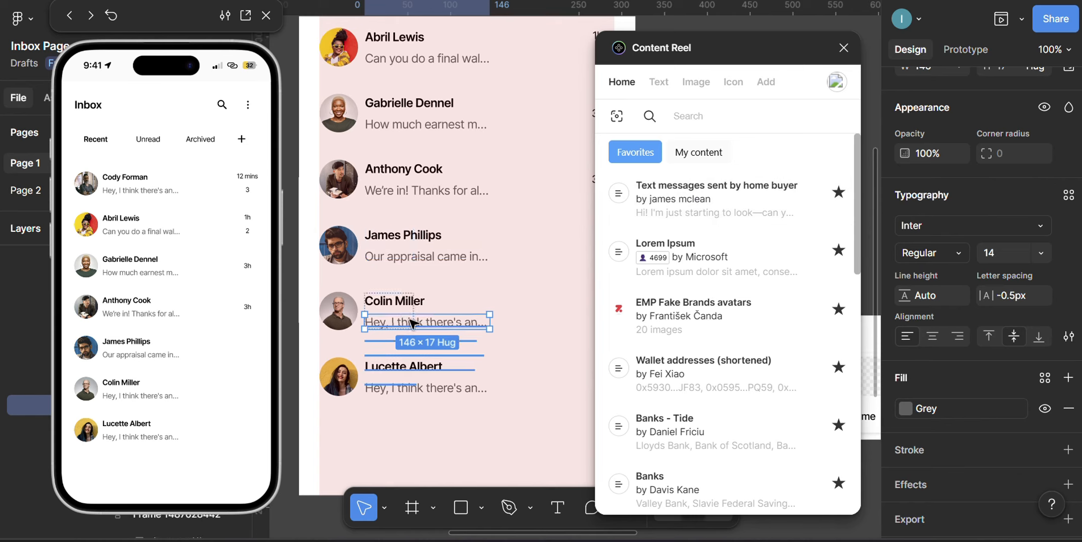
{"action": "left_click", "coordinate": [688, 213]}
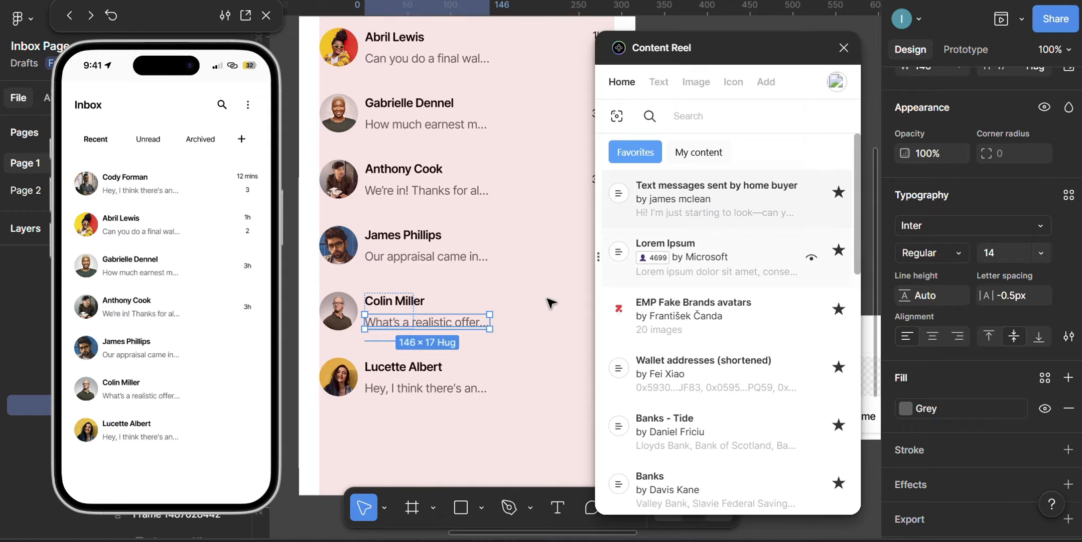
{"action": "left_click", "coordinate": [417, 389]}
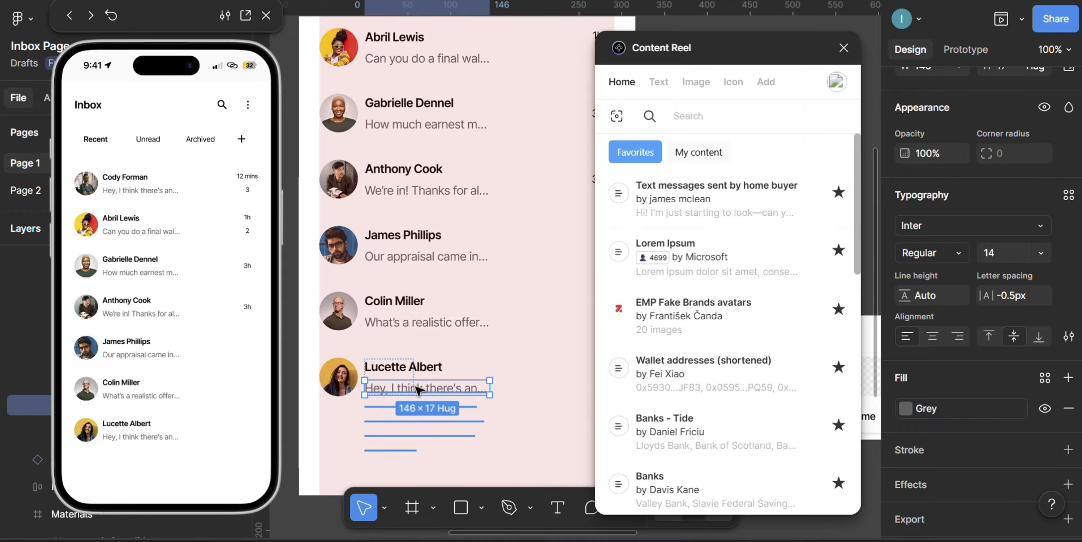
{"action": "left_click", "coordinate": [710, 191]}
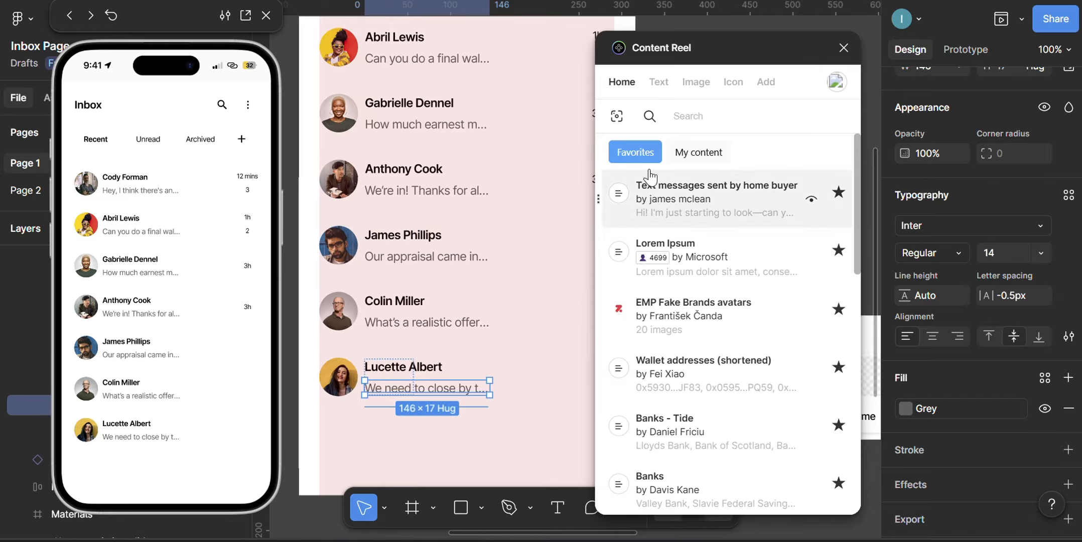
{"action": "left_click", "coordinate": [841, 48]}
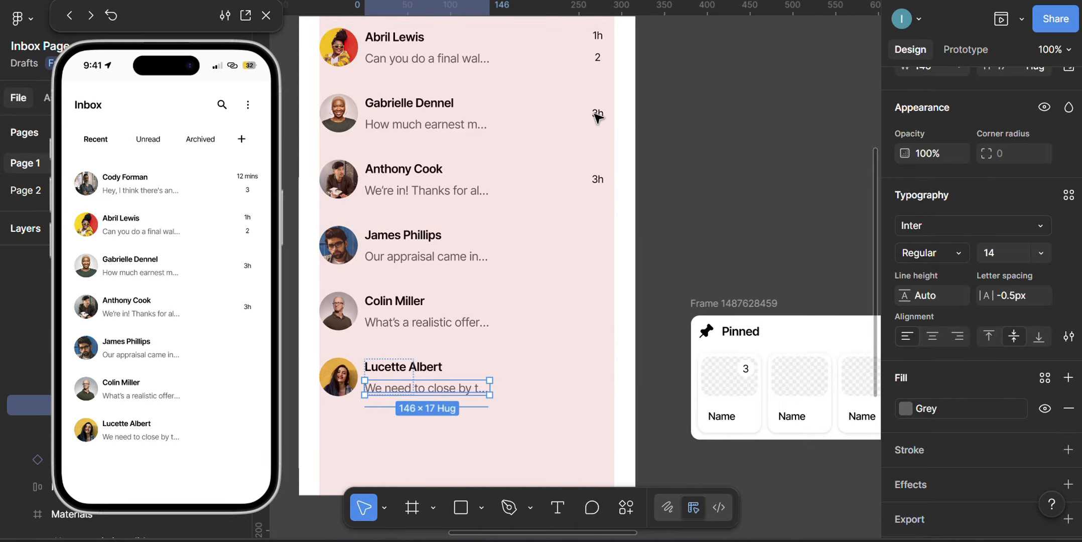
Step: Set the width of the sixth message's inner frame holding the name and preview text to Hug contents
{"action": "left_click", "coordinate": [457, 314]}
{"action": "left_click", "coordinate": [381, 311]}
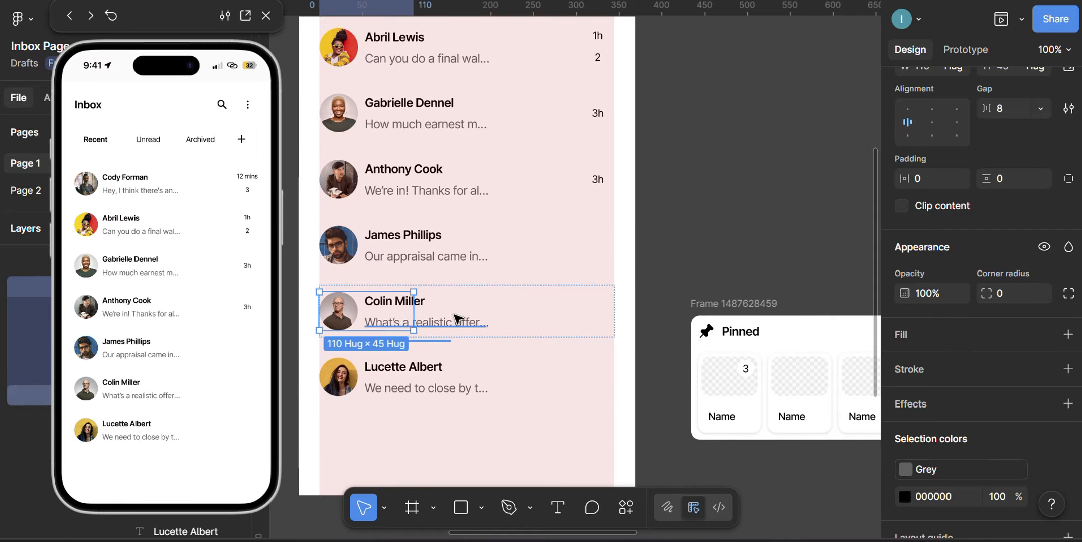
{"action": "scroll", "coordinate": [920, 154], "scroll_direction": "up", "scroll_amount": 3}
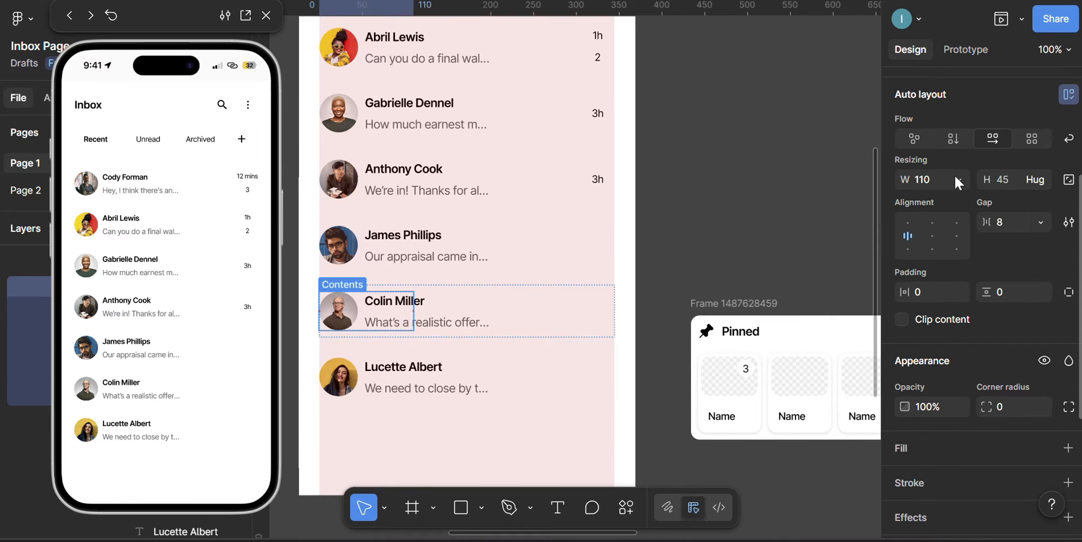
{"action": "left_click", "coordinate": [956, 180]}
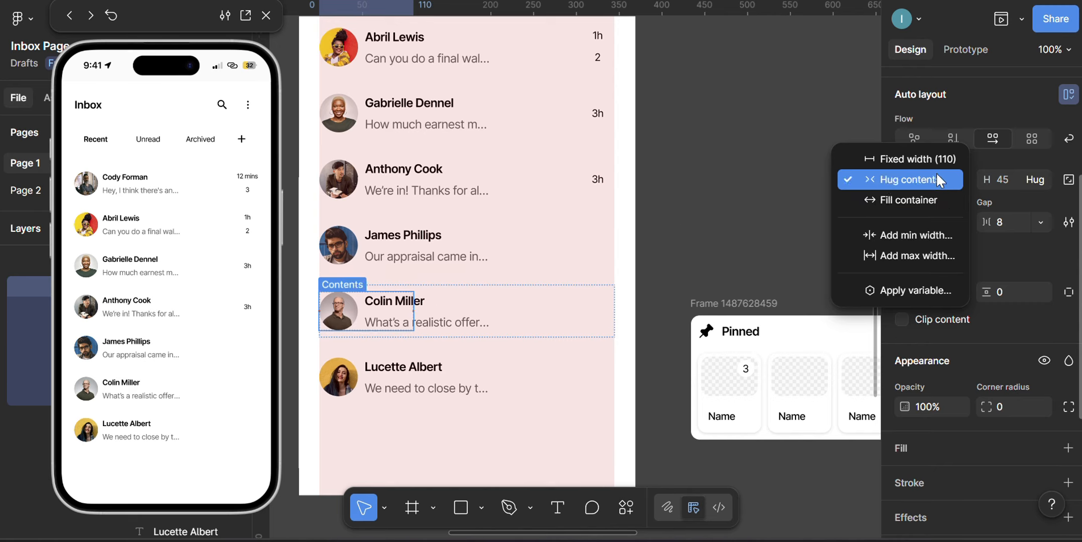
{"action": "left_click", "coordinate": [377, 312]}
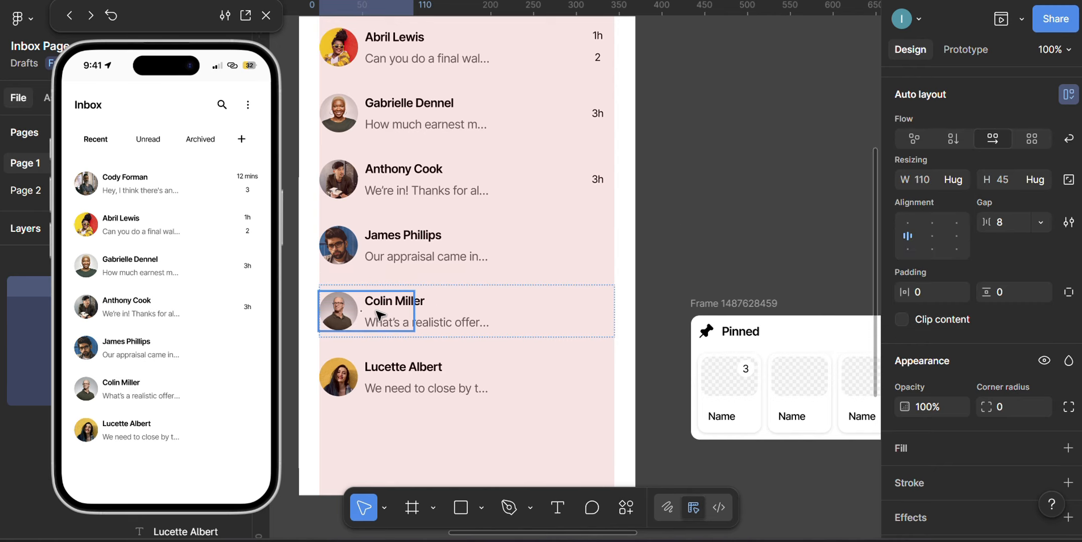
{"action": "double_click", "coordinate": [383, 313]}
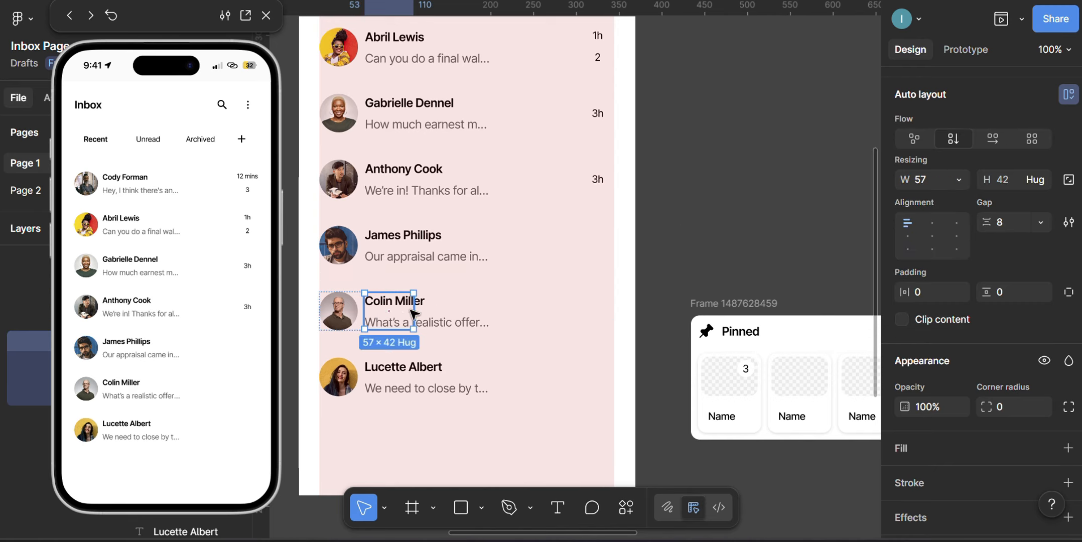
{"action": "left_click", "coordinate": [958, 180]}
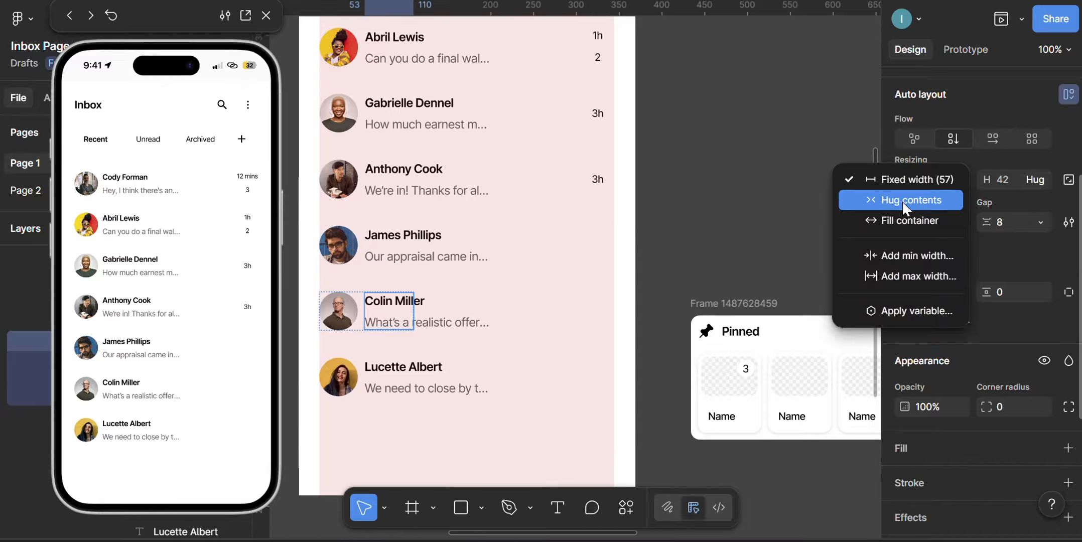
{"action": "left_click", "coordinate": [897, 199]}
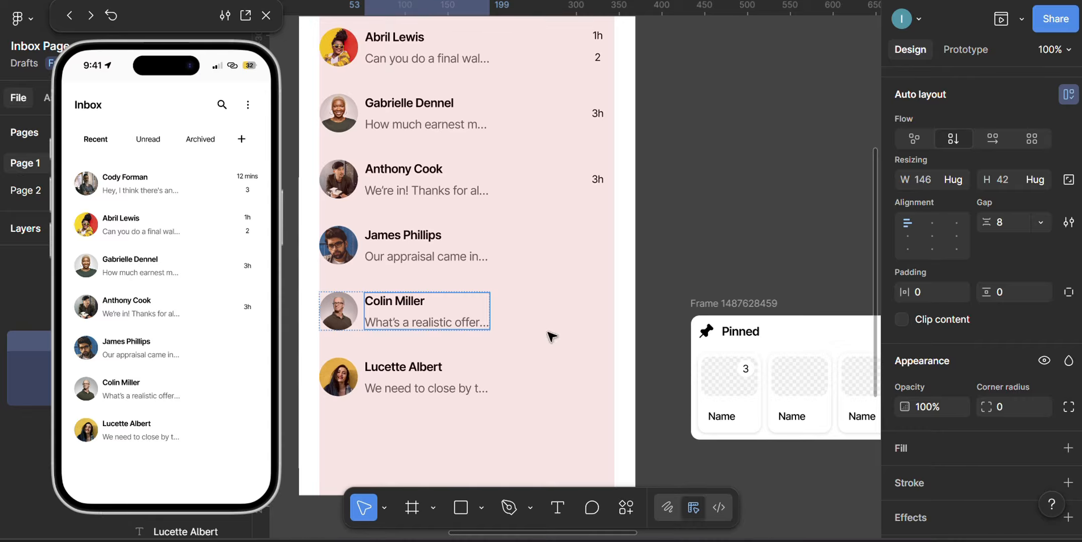
Step: Set the name-and-message text frames in the seventh and fifth inbox rows to hug their contents in width
{"action": "left_click", "coordinate": [374, 382]}
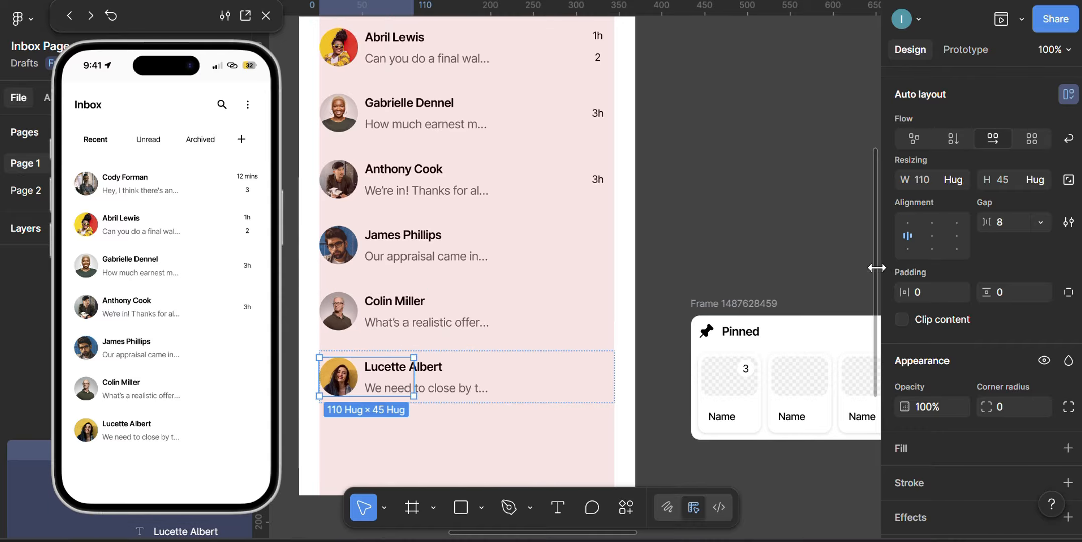
{"action": "double_click", "coordinate": [397, 362]}
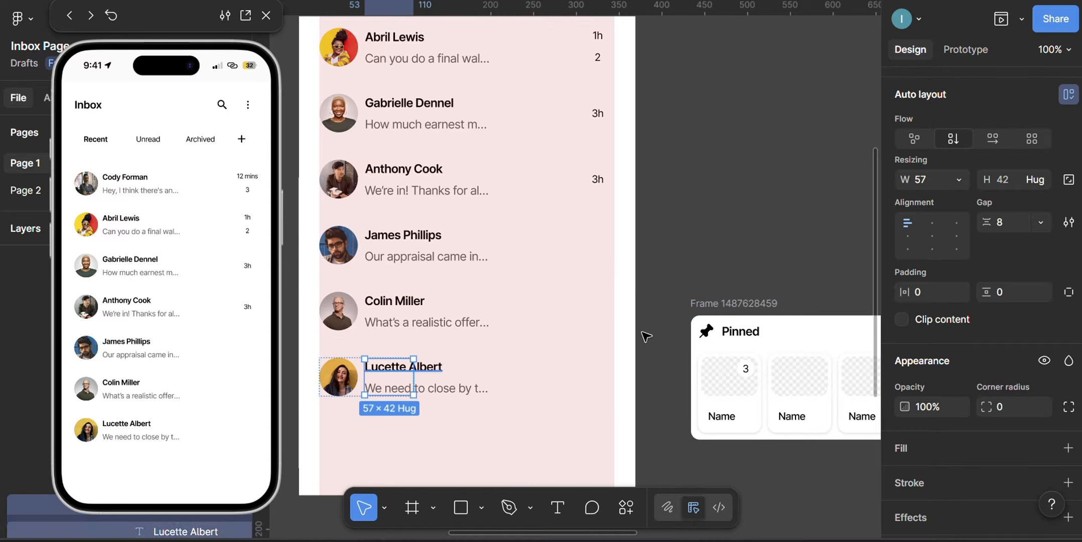
{"action": "left_click", "coordinate": [959, 177]}
{"action": "left_click", "coordinate": [944, 199]}
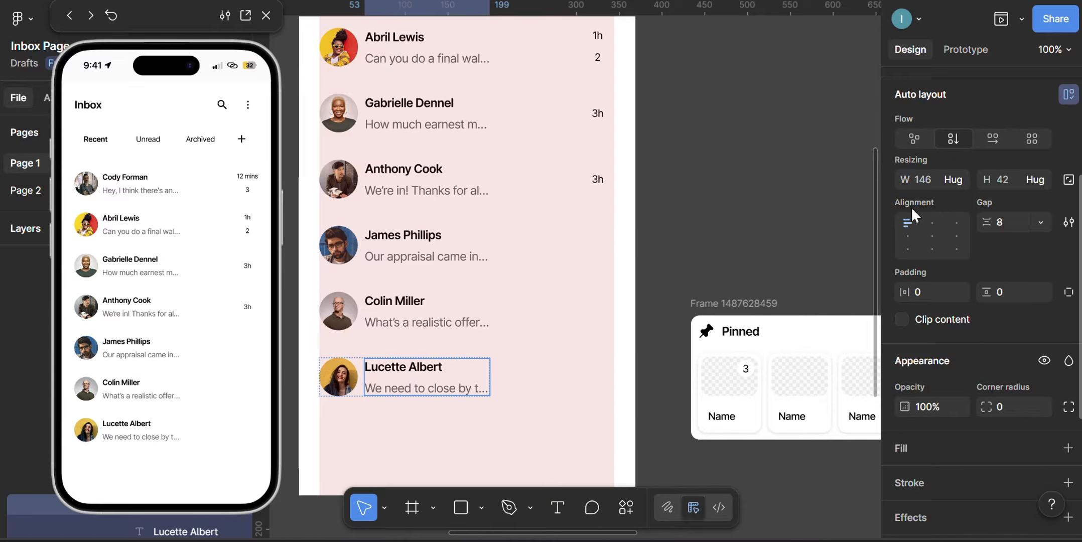
{"action": "left_click", "coordinate": [346, 260]}
{"action": "left_click", "coordinate": [387, 245]}
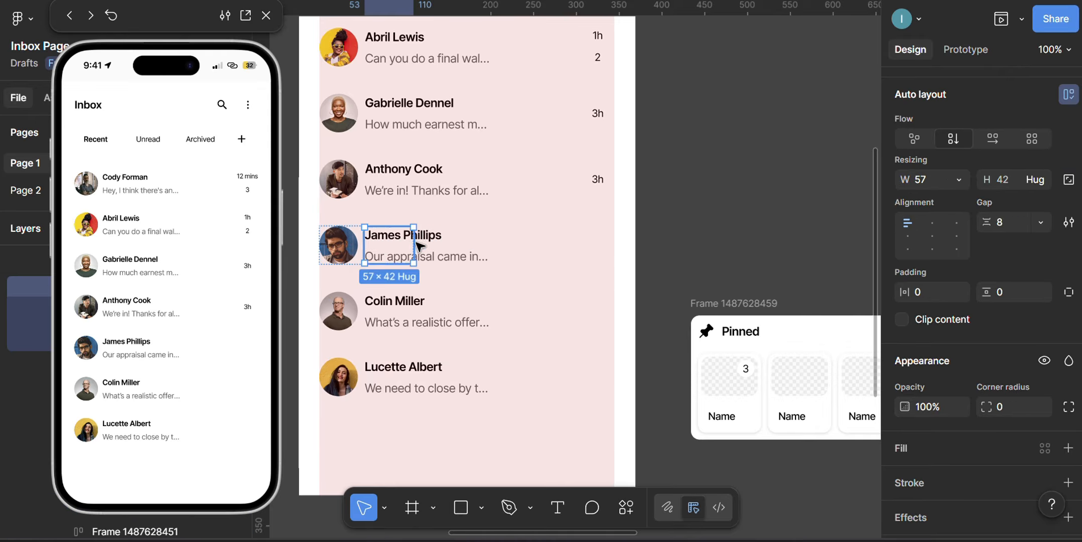
{"action": "left_click", "coordinate": [960, 181]}
{"action": "left_click", "coordinate": [915, 201]}
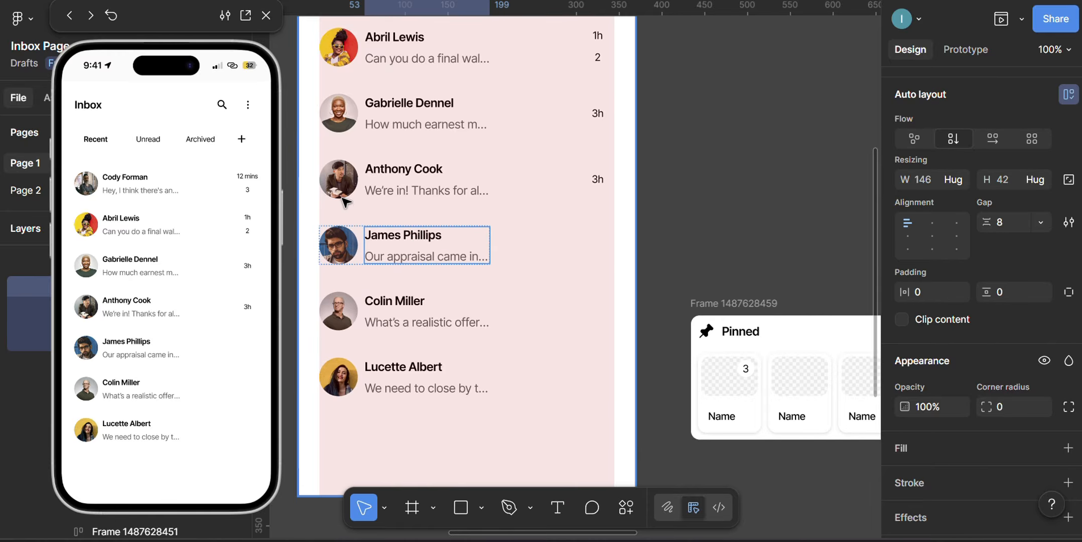
Step: Set the text frames in the fourth and third inbox rows to hug their contents in width
{"action": "left_click", "coordinate": [353, 186]}
{"action": "left_click", "coordinate": [396, 179]}
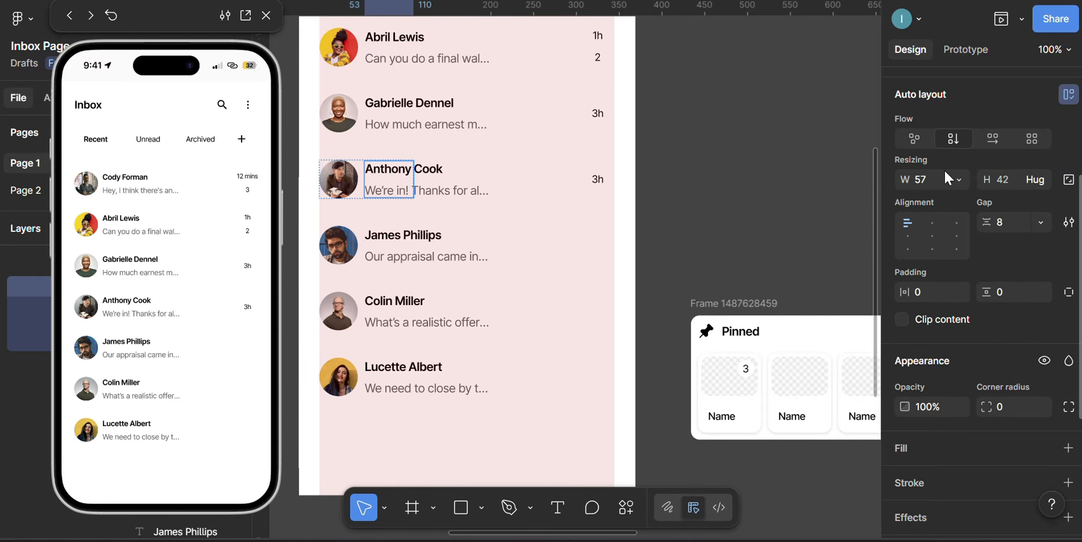
{"action": "left_click", "coordinate": [958, 180]}
{"action": "left_click", "coordinate": [915, 201]}
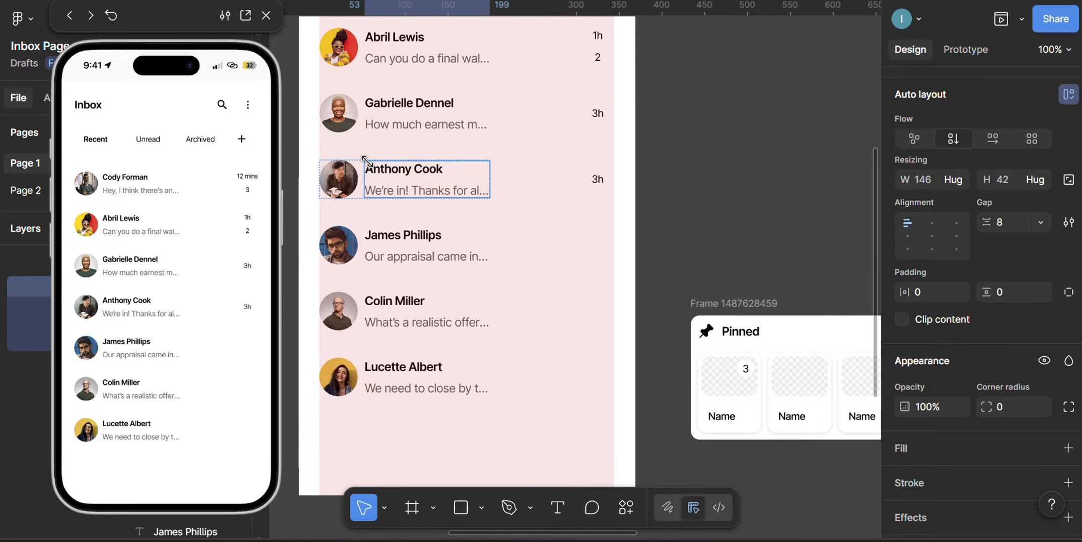
{"action": "left_click", "coordinate": [339, 113]}
{"action": "left_click", "coordinate": [387, 119]}
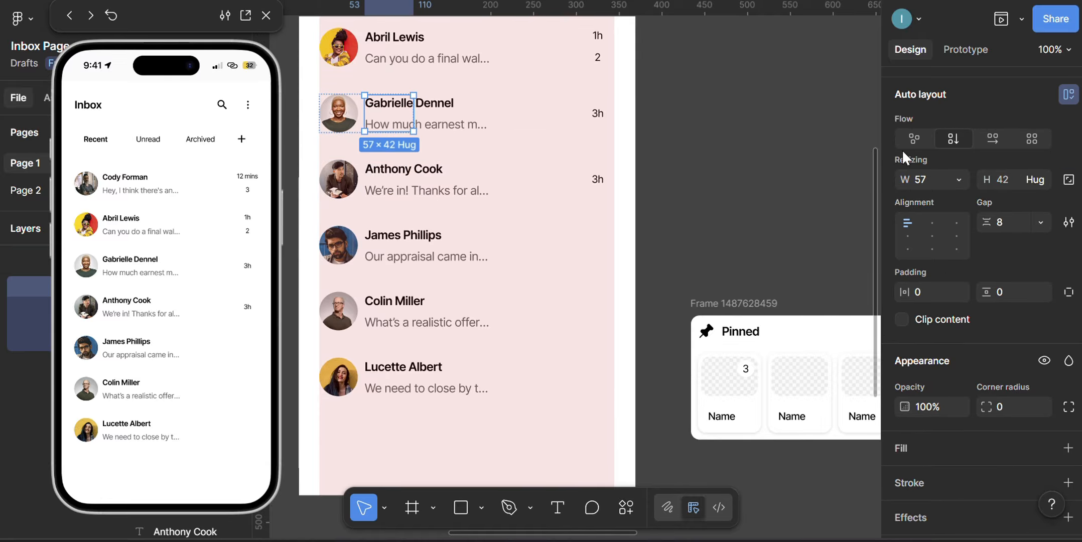
{"action": "left_click", "coordinate": [960, 179]}
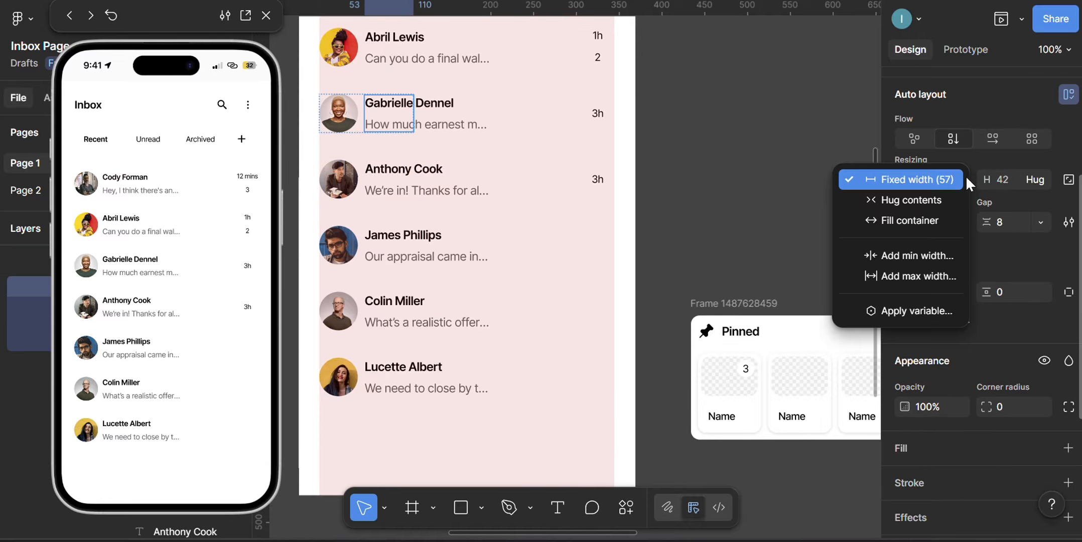
{"action": "left_click", "coordinate": [898, 200]}
Step: Set the text frames in the second and first inbox rows to hug their contents in width
{"action": "left_click", "coordinate": [338, 63]}
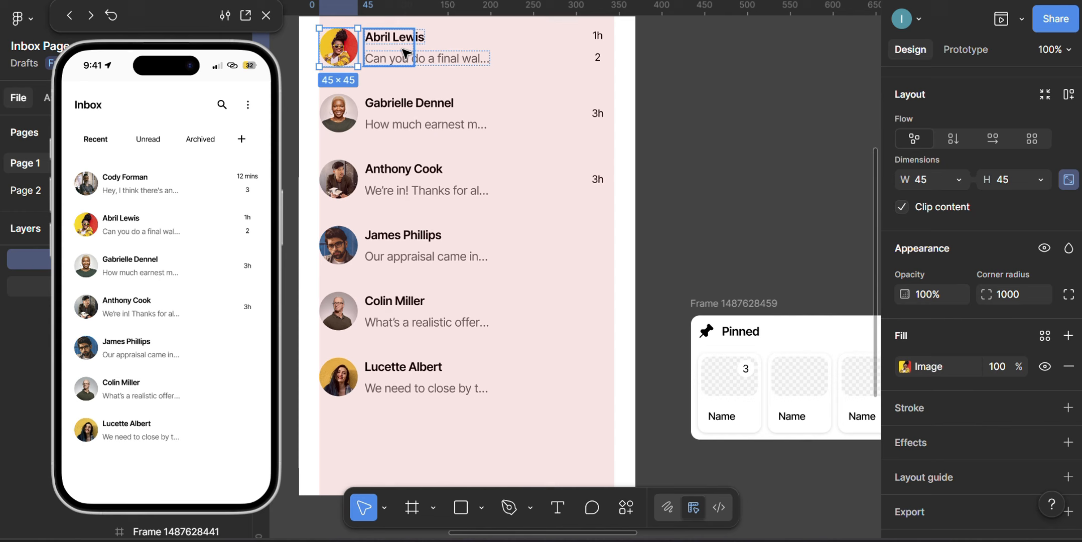
{"action": "left_click", "coordinate": [429, 60]}
{"action": "left_click", "coordinate": [958, 178]}
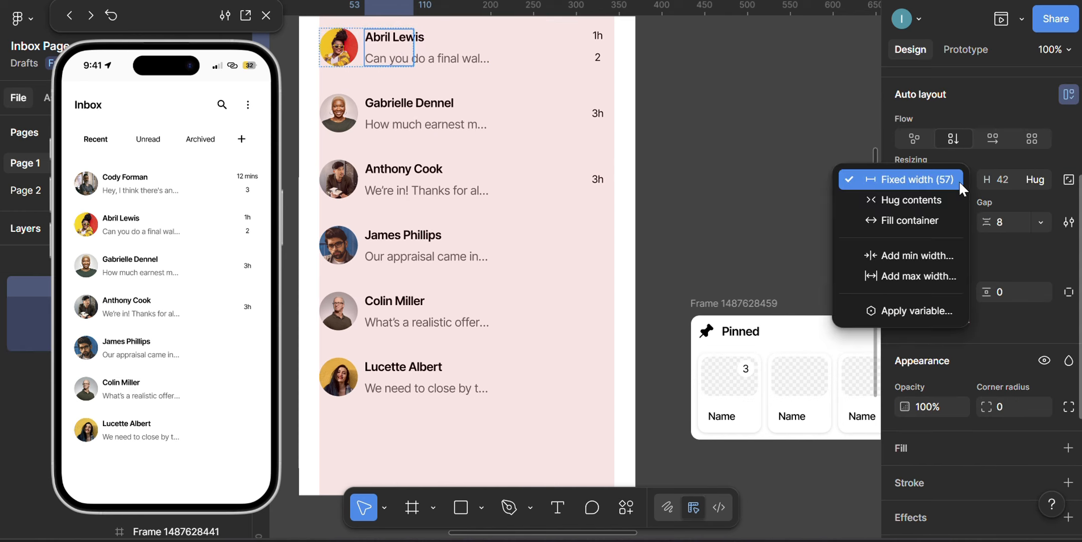
{"action": "left_click", "coordinate": [886, 200]}
{"action": "scroll", "coordinate": [749, 164], "scroll_direction": "down", "scroll_amount": 3}
{"action": "scroll", "coordinate": [727, 300], "scroll_direction": "up", "scroll_amount": 2}
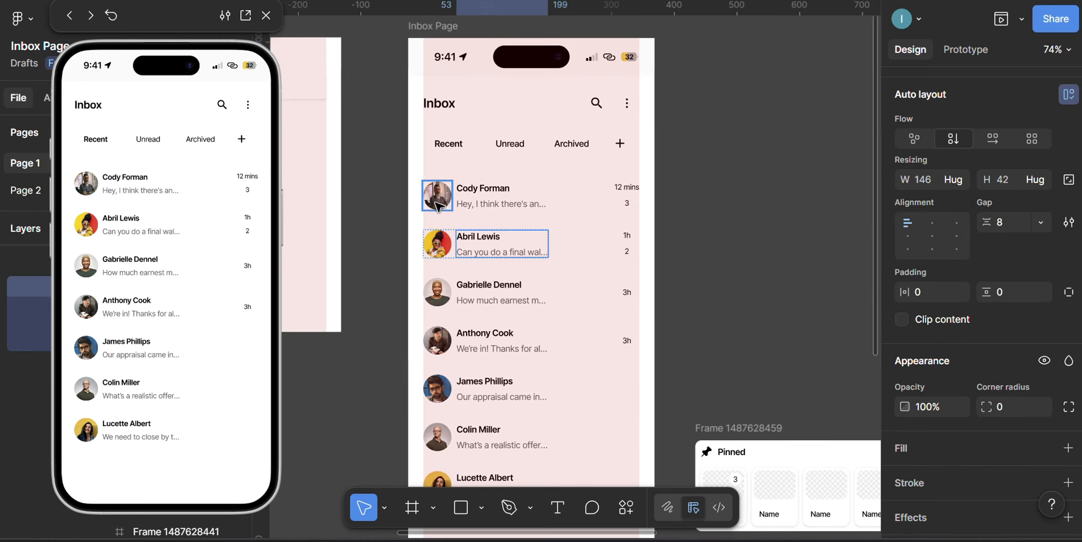
{"action": "left_click", "coordinate": [438, 206]}
{"action": "left_click", "coordinate": [474, 195]}
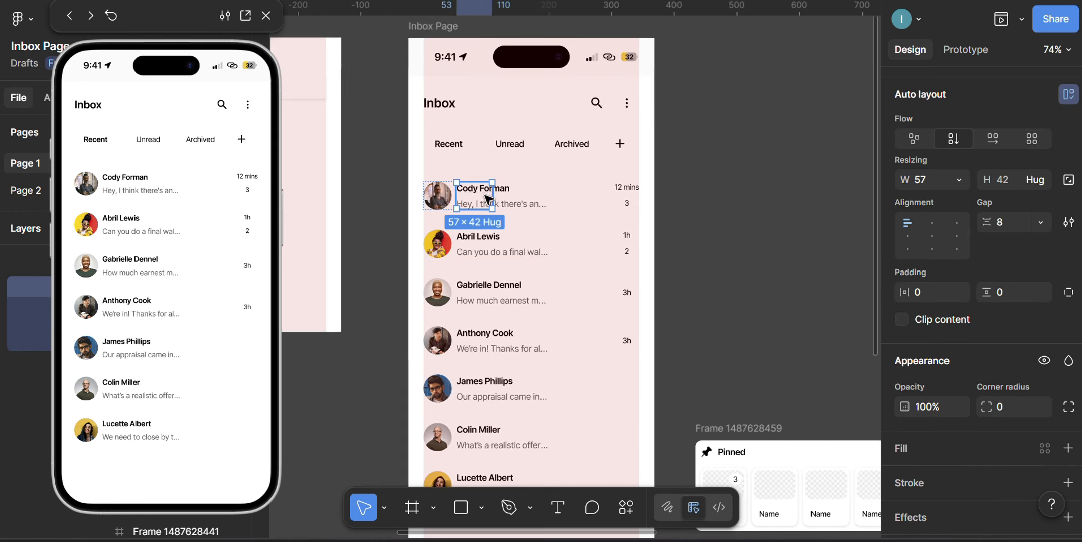
{"action": "left_click", "coordinate": [958, 179]}
{"action": "left_click", "coordinate": [906, 201]}
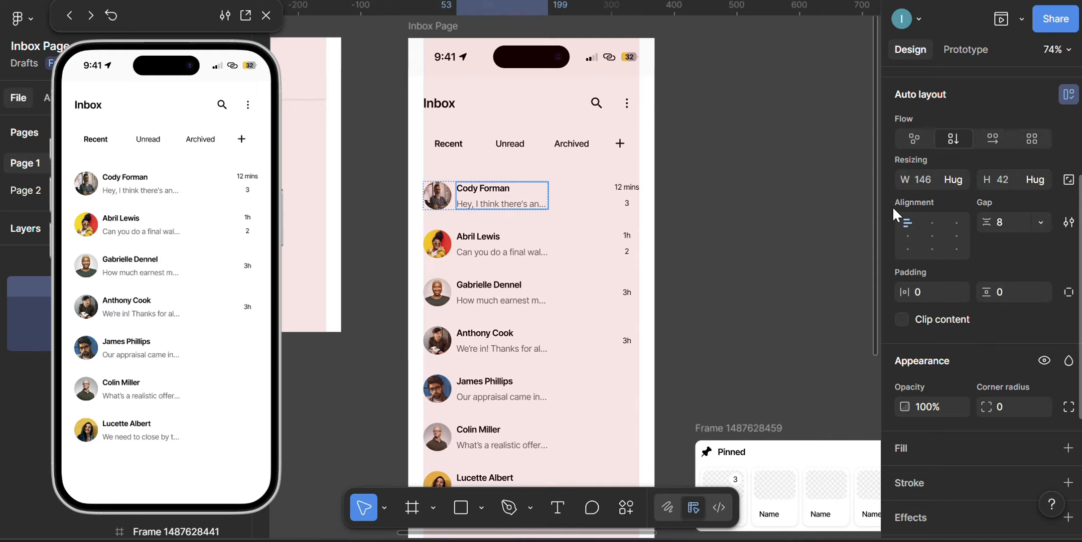
Step: Move the Pinned frame onto the lower end of the Inbox Page and align it to the page's horizontal center
{"action": "left_click", "coordinate": [598, 205]}
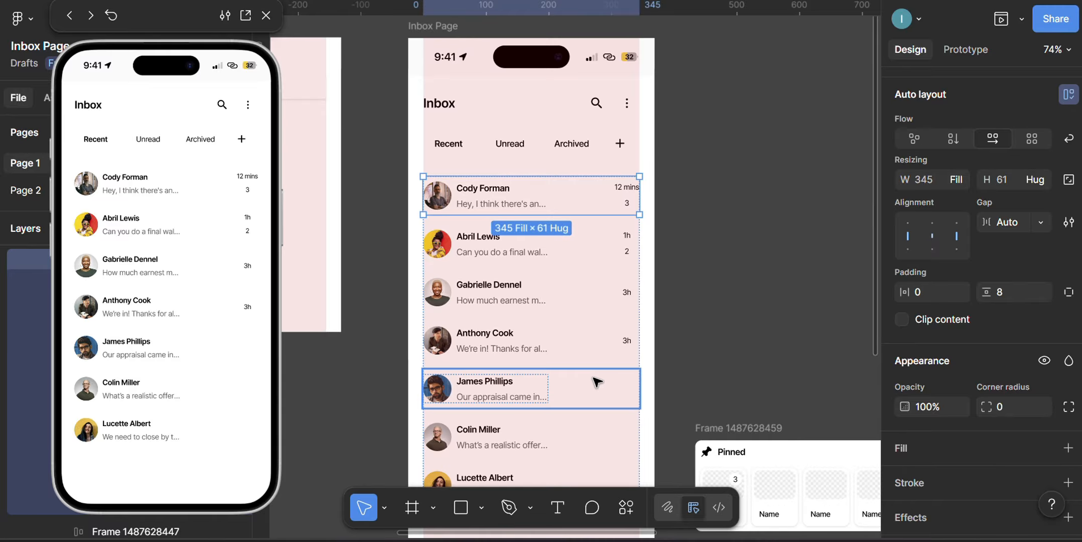
{"action": "scroll", "coordinate": [552, 334], "scroll_direction": "down", "scroll_amount": 3}
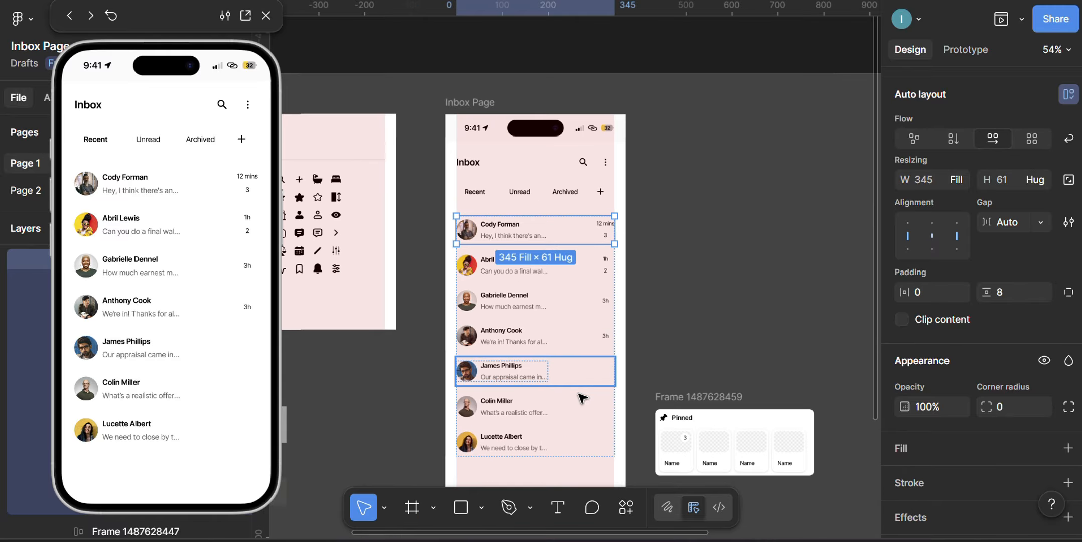
{"action": "scroll", "coordinate": [581, 399], "scroll_direction": "down", "scroll_amount": 3}
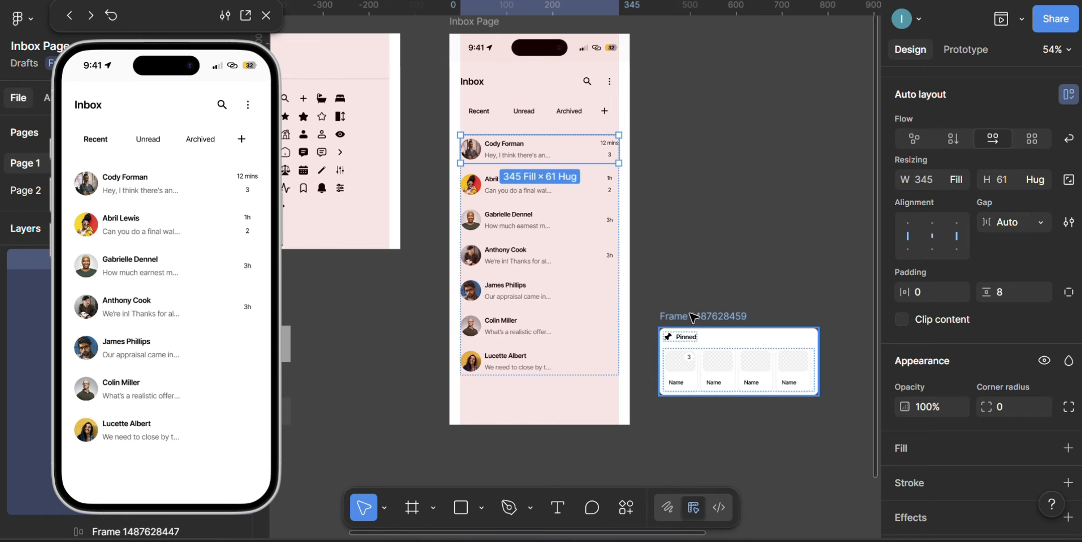
{"action": "left_click_drag", "start_coordinate": [704, 322], "coordinate": [560, 408]}
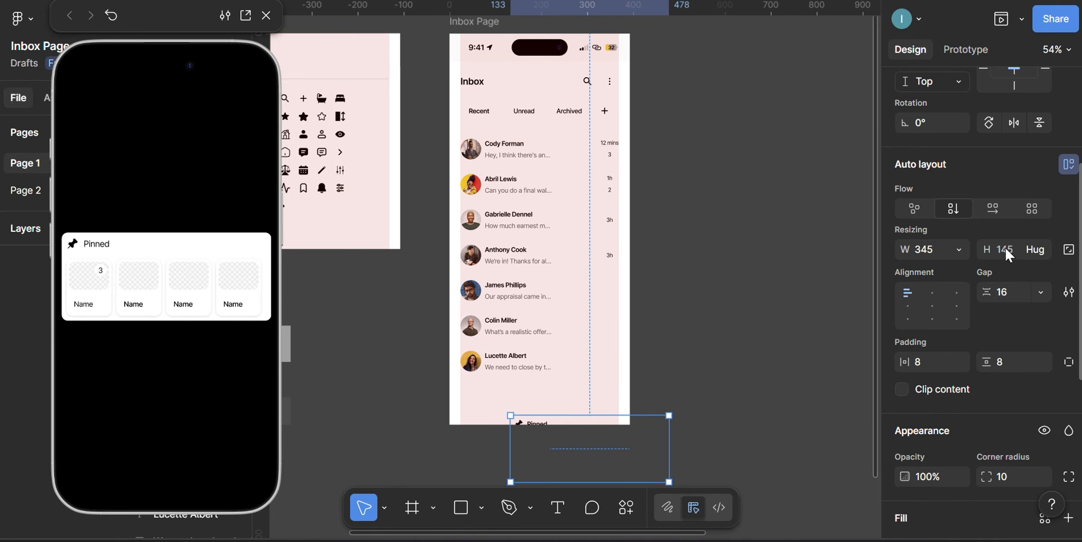
{"action": "scroll", "coordinate": [961, 307], "scroll_direction": "up", "scroll_amount": 5}
{"action": "left_click", "coordinate": [930, 176]}
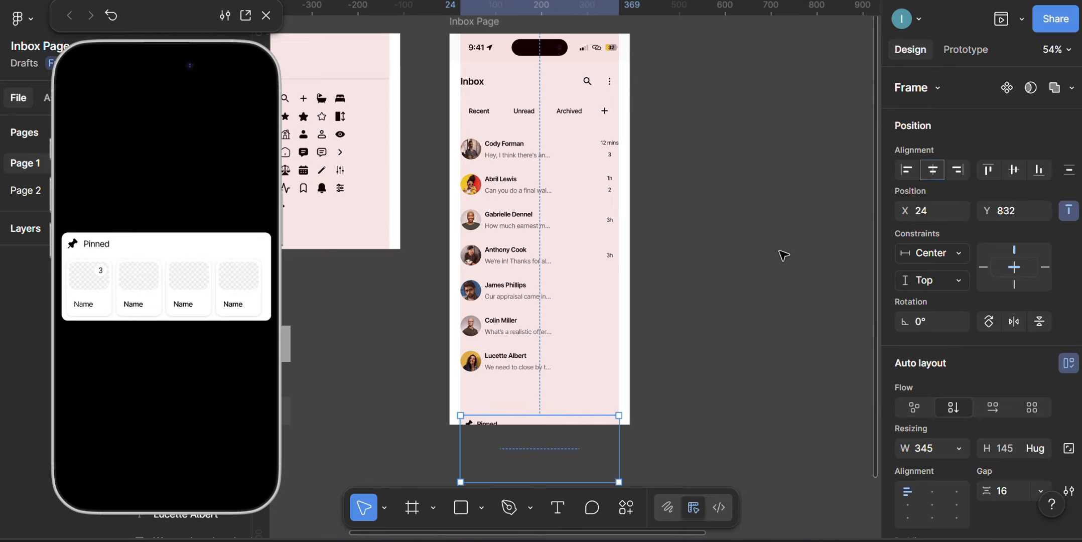
Step: Nudge the Pinned frame up the Inbox Page to Y 592, just below the fifth message row
{"action": "key", "text": "shift+Up"}
{"action": "key", "text": "shift+Up"}
{"action": "key", "text": "shift+Up"}
{"action": "key", "text": "shift+Up"}
{"action": "key", "text": "shift+Up"}
{"action": "key", "text": "shift+Up"}
{"action": "key", "text": "shift+Up"}
{"action": "key", "text": "shift+Up"}
{"action": "key", "text": "shift+Up"}
{"action": "key", "text": "shift+Up"}
{"action": "key", "text": "shift+Up"}
{"action": "key", "text": "shift+Up"}
{"action": "key", "text": "shift+Up"}
{"action": "key", "text": "shift+Up"}
{"action": "key", "text": "shift+Up"}
{"action": "key", "text": "shift+Up"}
{"action": "key", "text": "shift+Up"}
{"action": "key", "text": "shift+Up"}
{"action": "key", "text": "shift+Up"}
{"action": "key", "text": "shift+Up"}
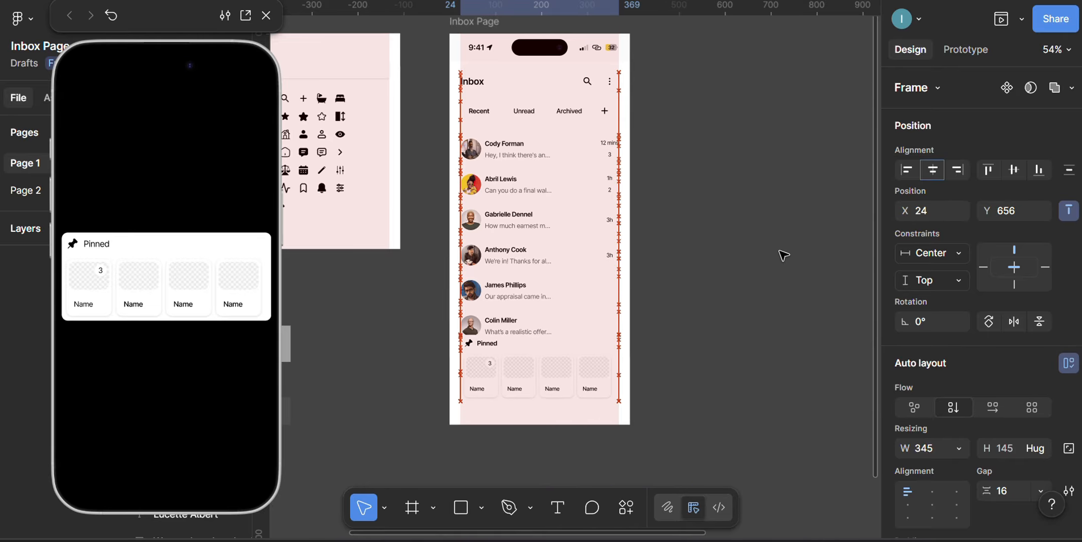
{"action": "key", "text": "shift+Up"}
{"action": "key", "text": "shift+Up"}
{"action": "key", "text": "shift+Up"}
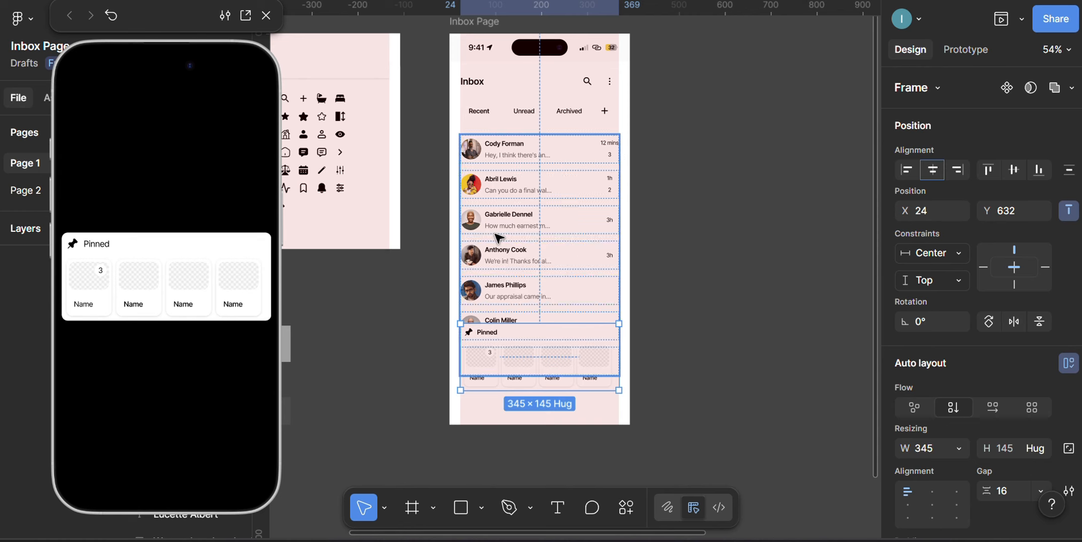
{"action": "left_click", "coordinate": [528, 372]}
{"action": "left_click", "coordinate": [522, 347]}
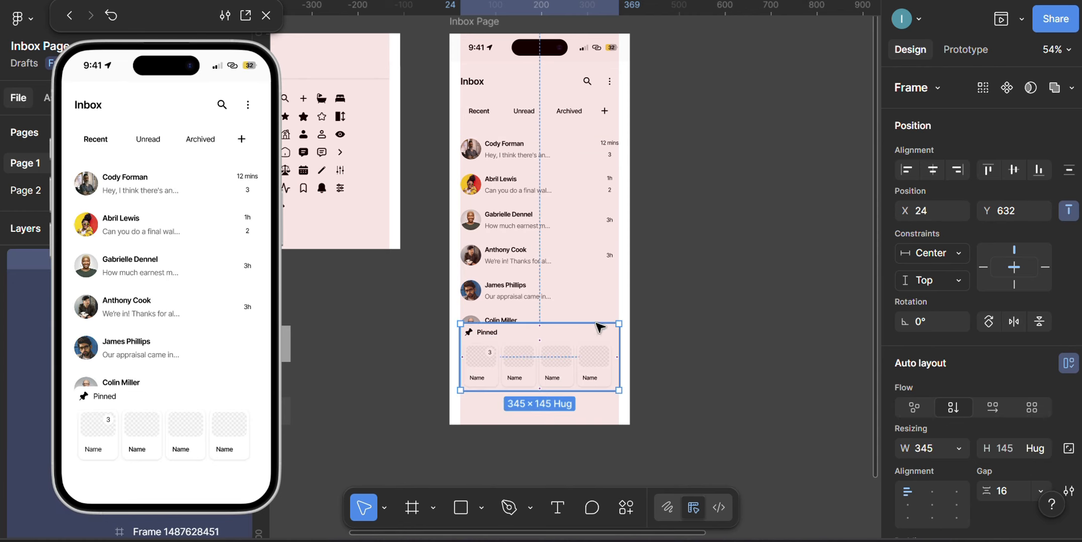
{"action": "key", "text": "shift+Up"}
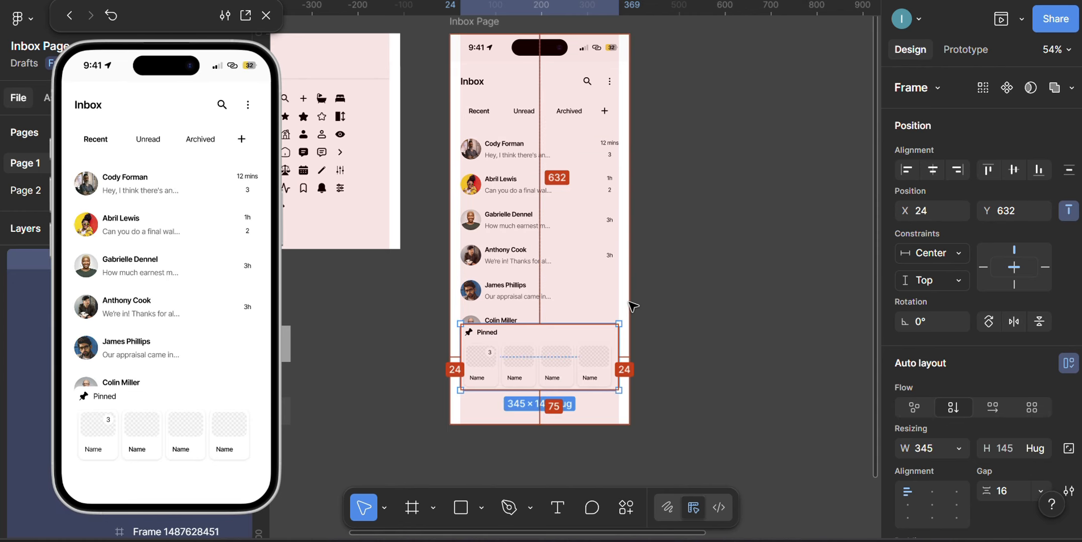
{"action": "key", "text": "shift+Up"}
{"action": "key", "text": "shift+Up"}
{"action": "key", "text": "shift+Up"}
{"action": "key", "text": "shift+Up"}
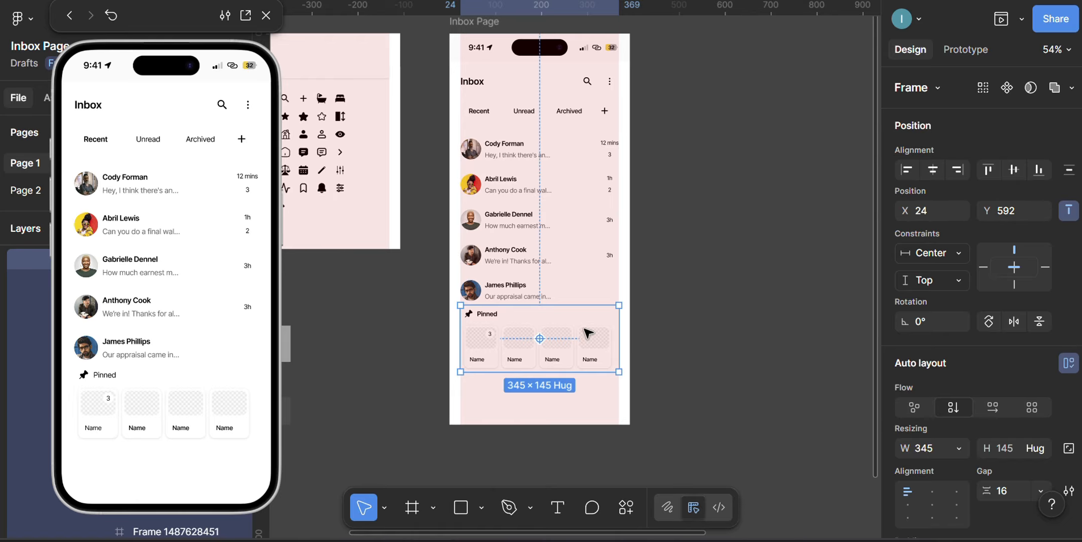
Step: Open the Content Reel plugin and show its image collections
{"action": "scroll", "coordinate": [584, 366], "scroll_direction": "up", "scroll_amount": 3}
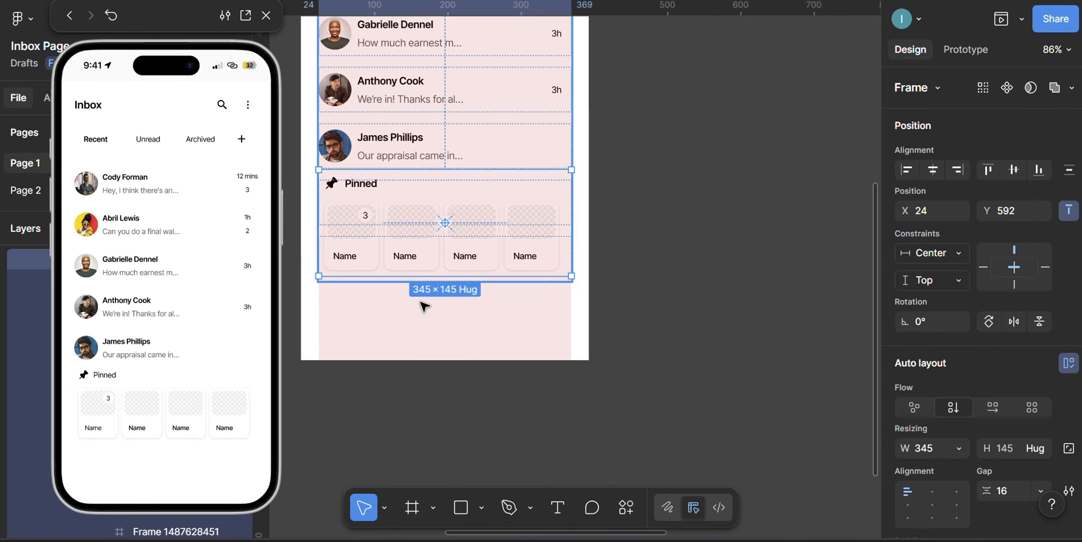
{"action": "left_click", "coordinate": [625, 507]}
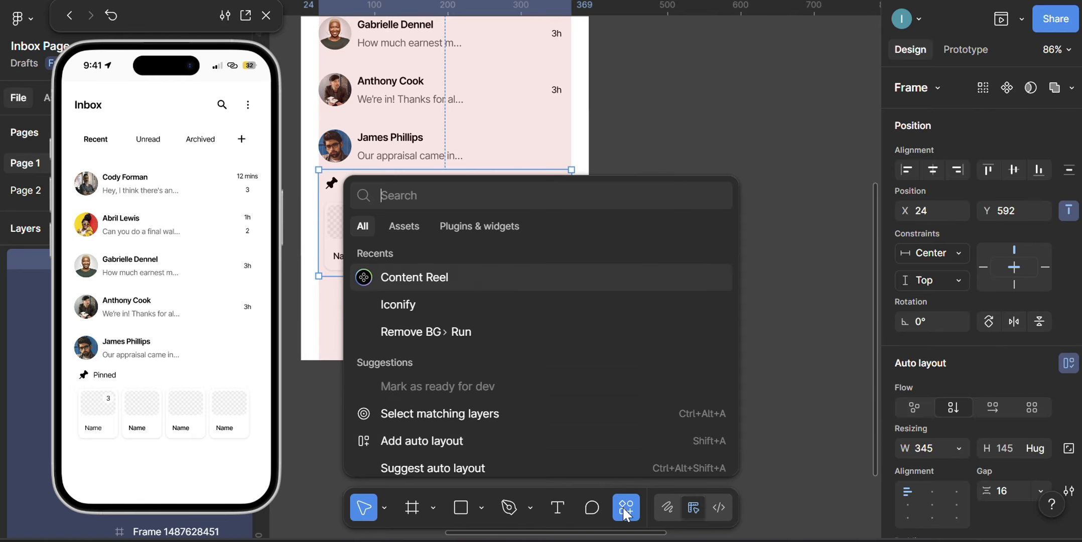
{"action": "left_click", "coordinate": [481, 278]}
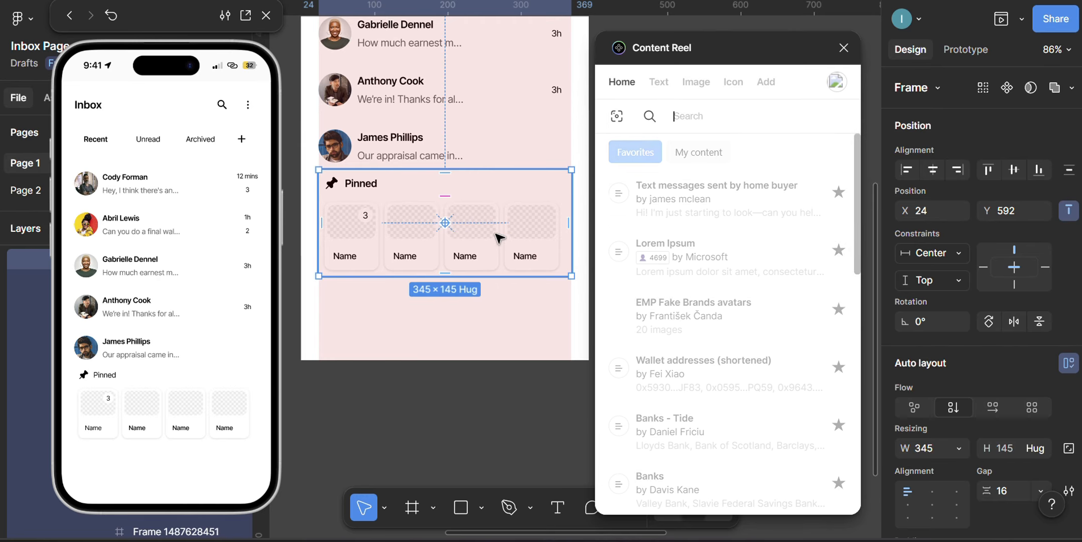
{"action": "left_click", "coordinate": [696, 84]}
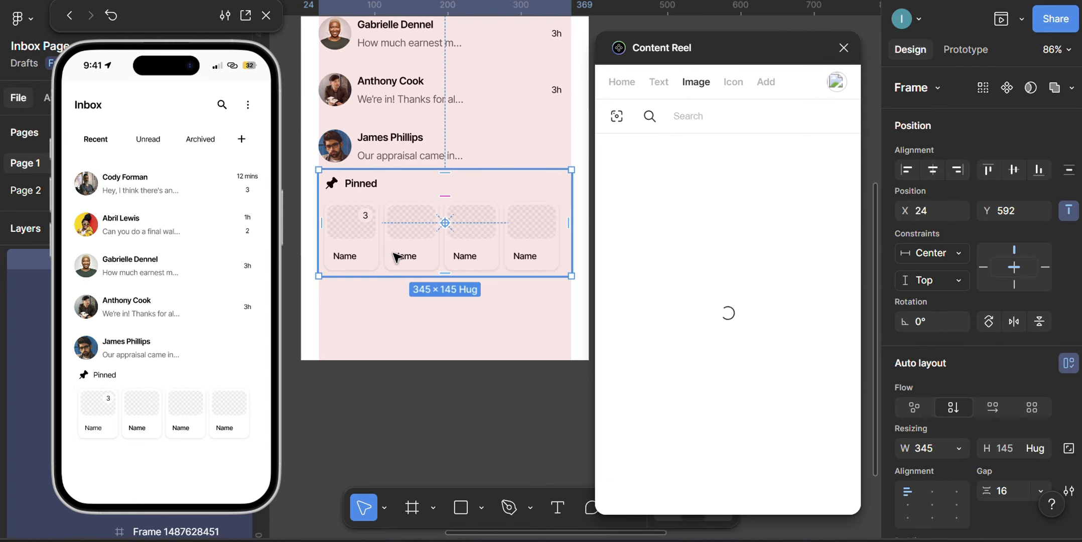
Step: Fill the first pinned card's image placeholder from Microsoft's Avatars (male) set, reapplying the set to try different pictures
{"action": "left_click", "coordinate": [355, 225]}
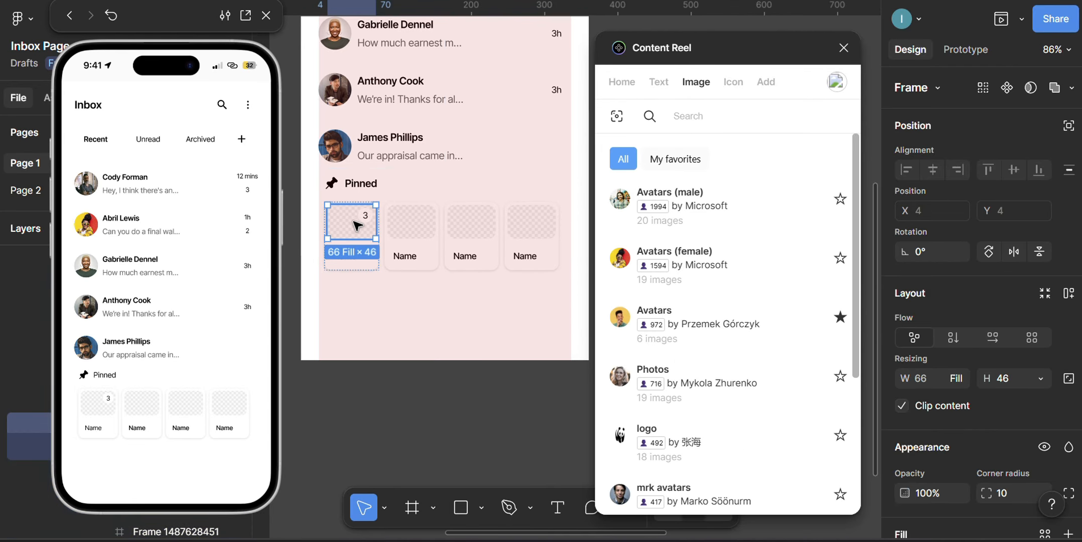
{"action": "left_click", "coordinate": [704, 219]}
{"action": "left_click", "coordinate": [704, 213]}
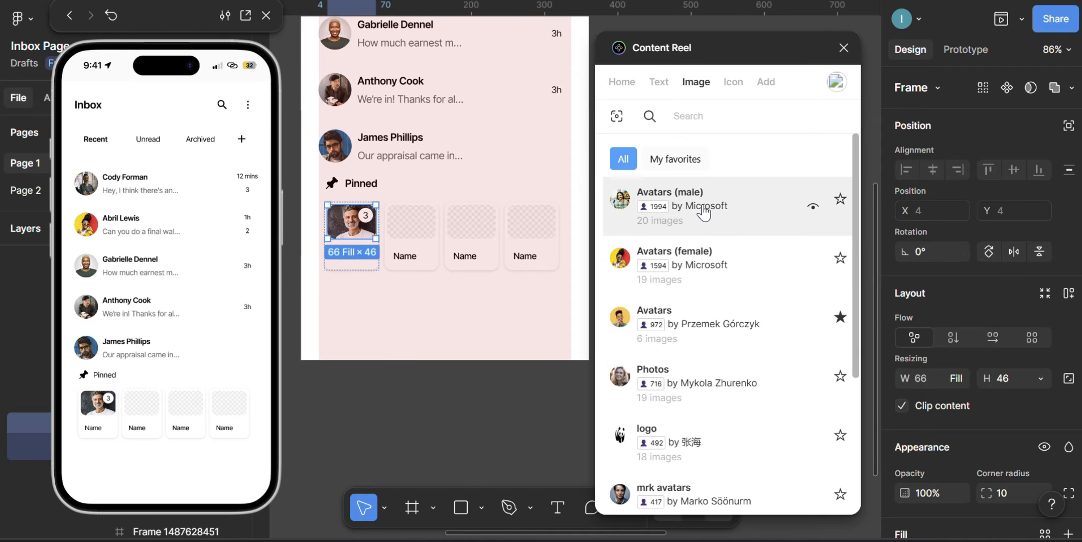
{"action": "left_click", "coordinate": [705, 212]}
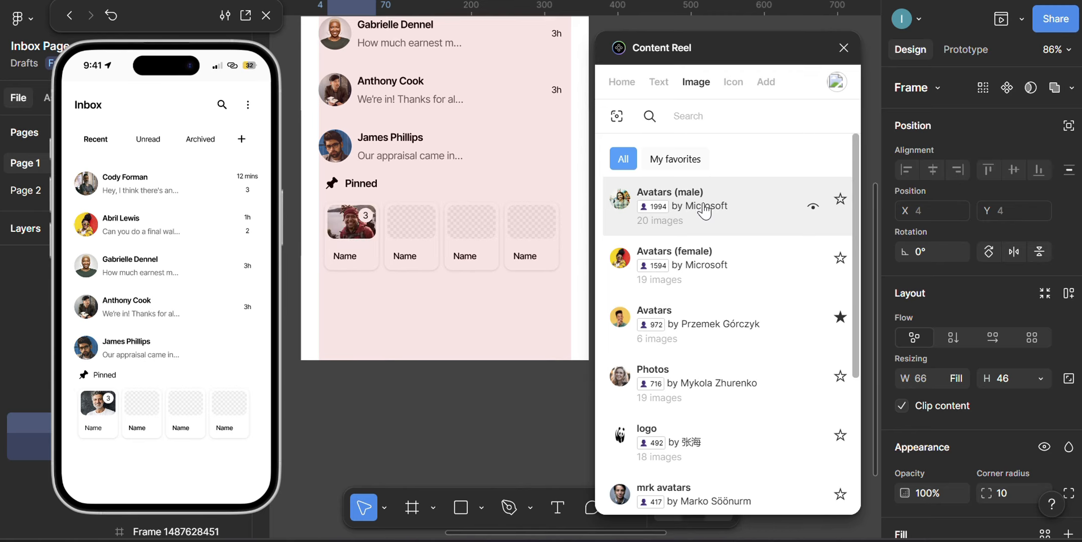
{"action": "left_click", "coordinate": [714, 216]}
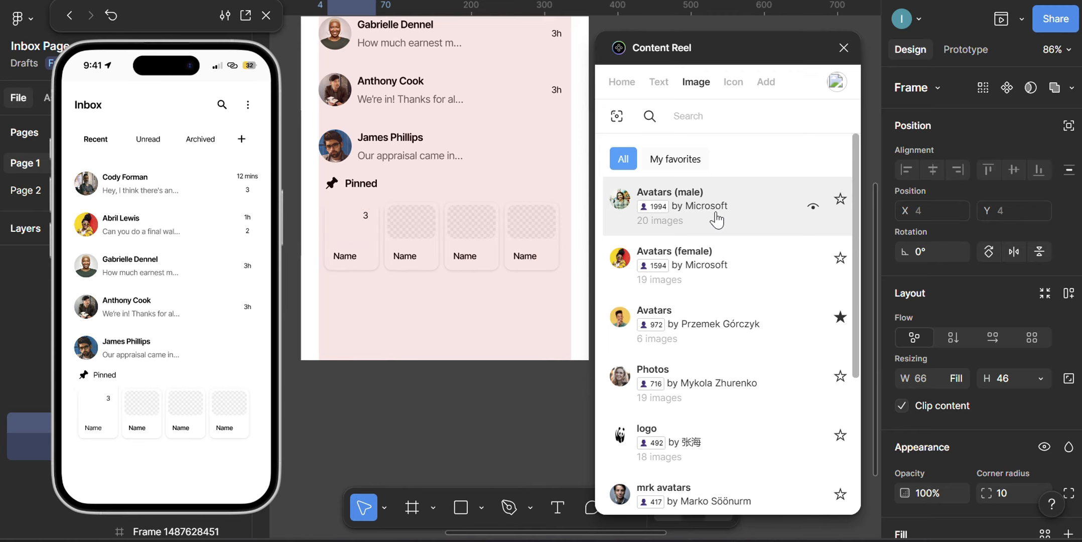
{"action": "left_click", "coordinate": [716, 219]}
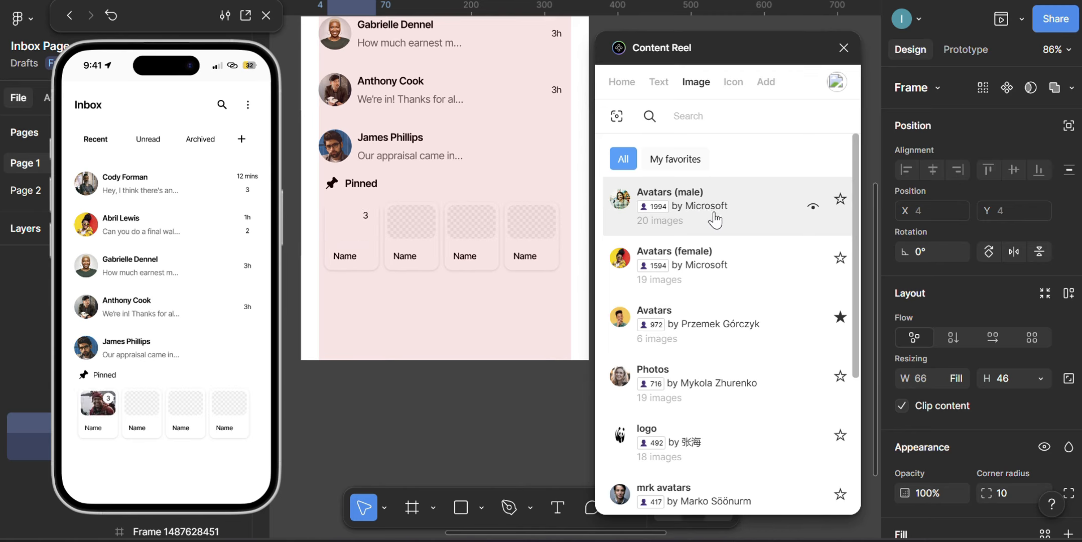
{"action": "left_click", "coordinate": [713, 222]}
{"action": "left_click", "coordinate": [710, 222]}
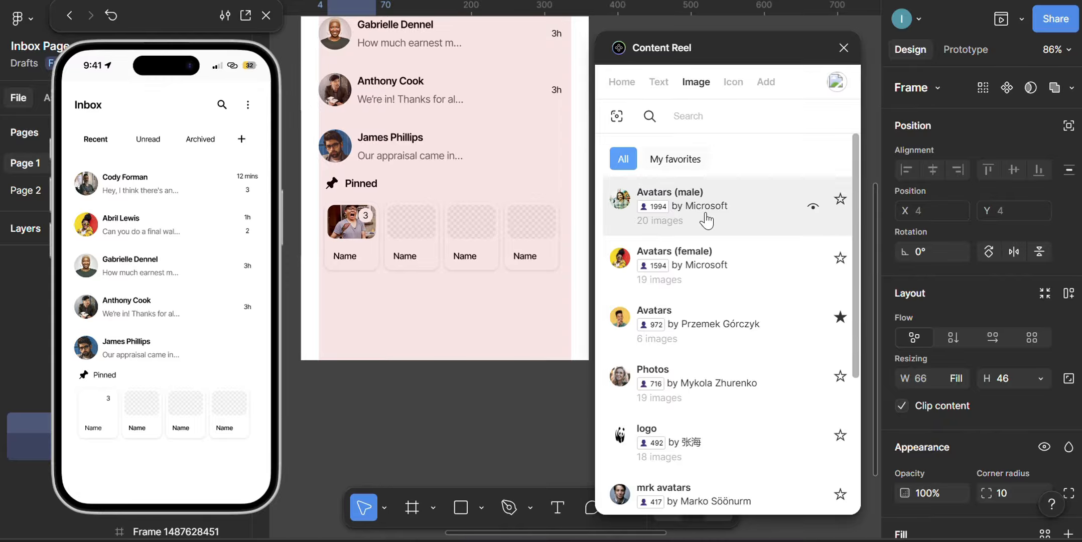
{"action": "left_click", "coordinate": [707, 220]}
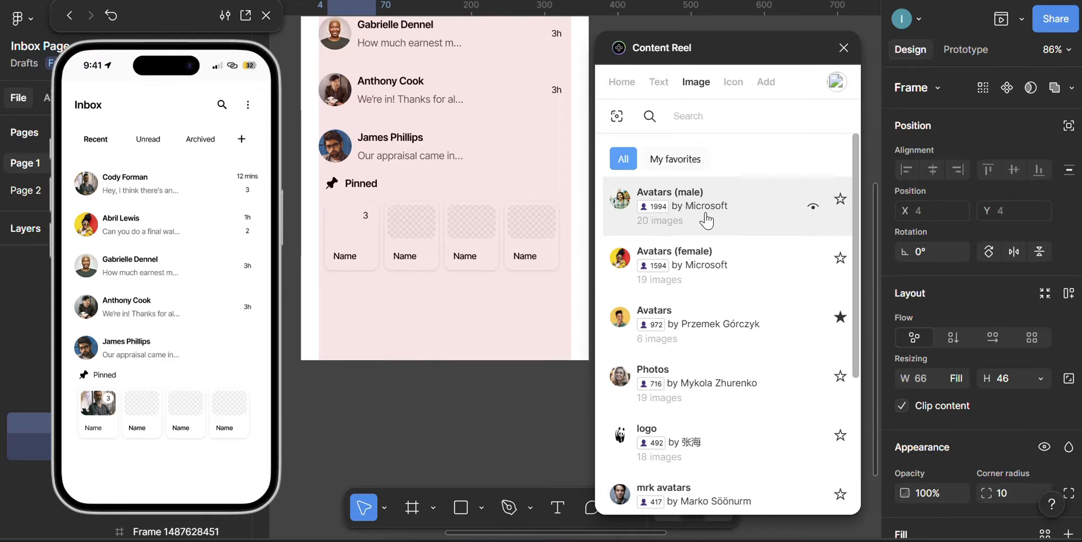
Step: Reapply Microsoft's Avatars (male) set to the first pinned card until it shows the smiling curly-haired man against a brick wall
{"action": "left_click", "coordinate": [706, 220]}
{"action": "left_click", "coordinate": [706, 220]}
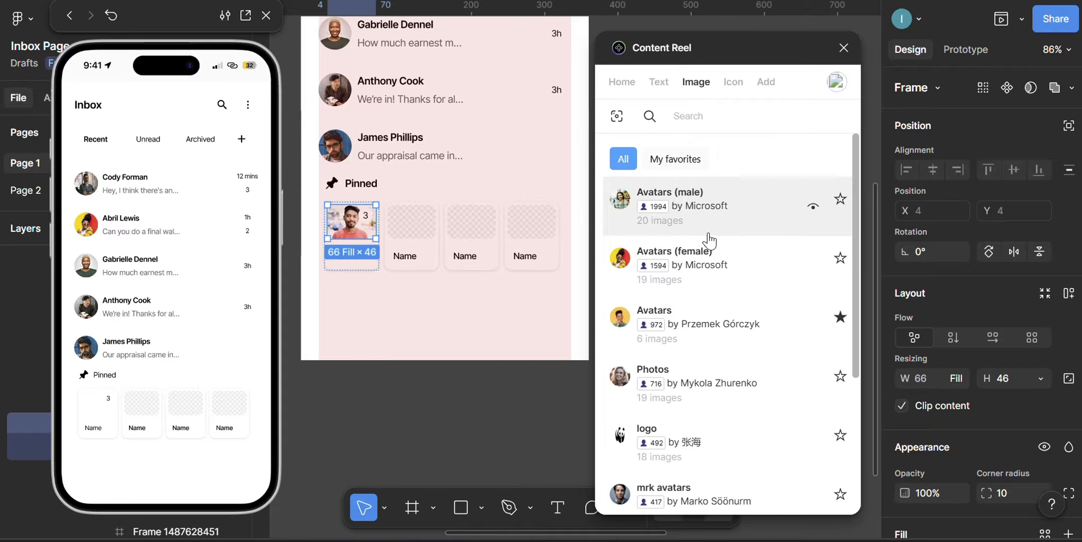
{"action": "scroll", "coordinate": [361, 216], "scroll_direction": "up", "scroll_amount": 5}
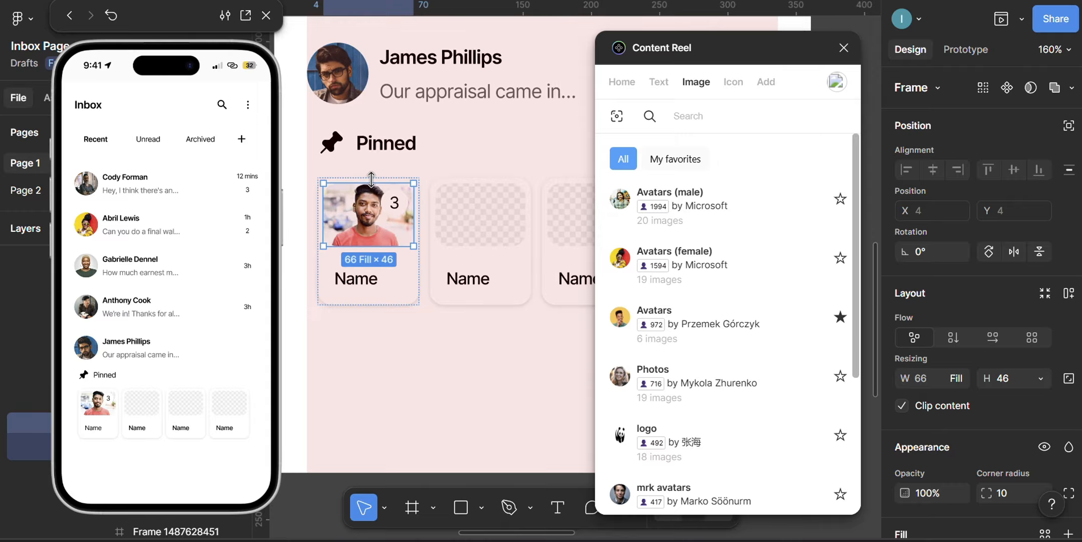
{"action": "scroll", "coordinate": [371, 186], "scroll_direction": "up", "scroll_amount": 2}
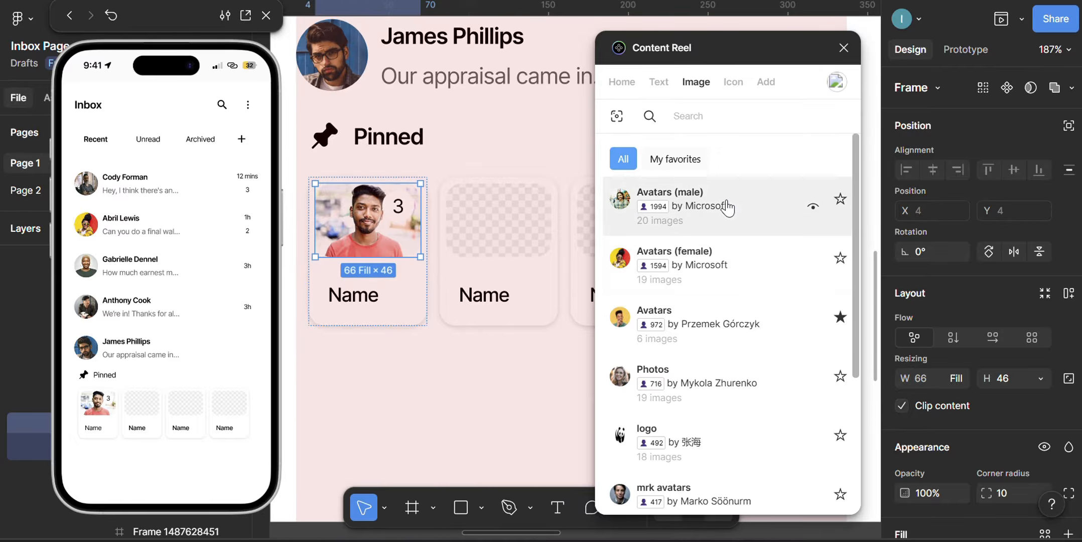
{"action": "left_click", "coordinate": [698, 218]}
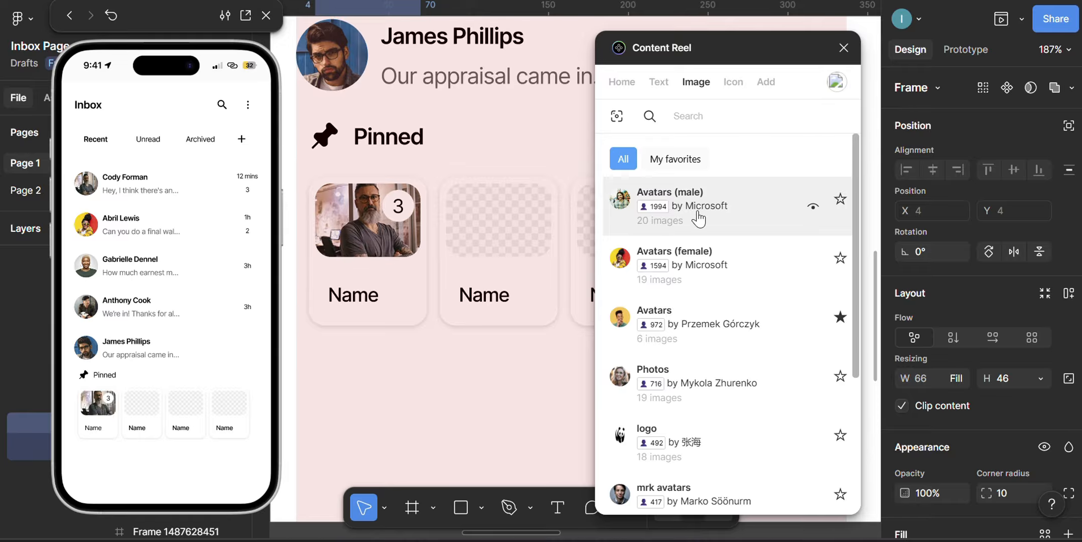
{"action": "left_click", "coordinate": [699, 218]}
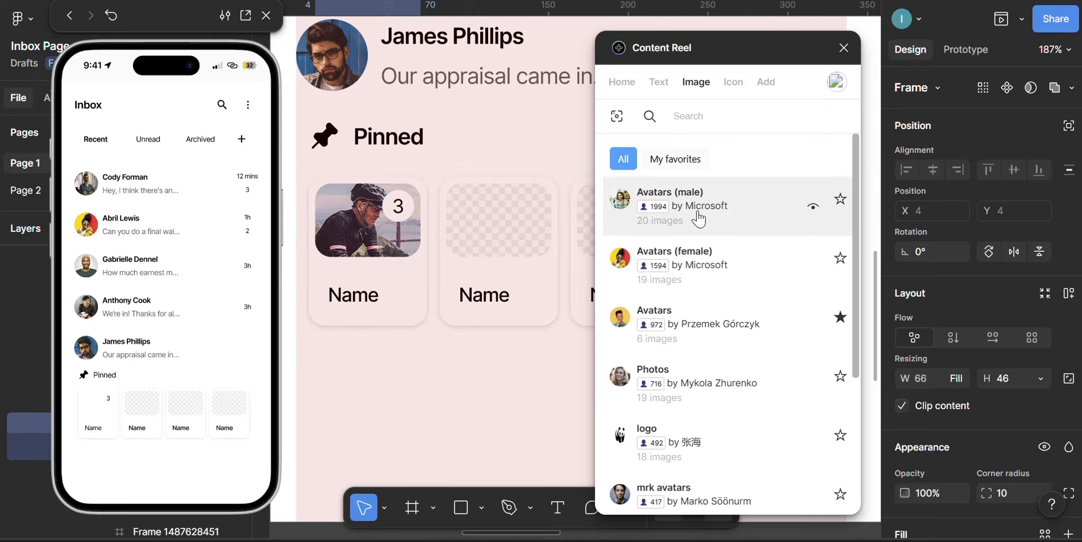
{"action": "left_click", "coordinate": [741, 231]}
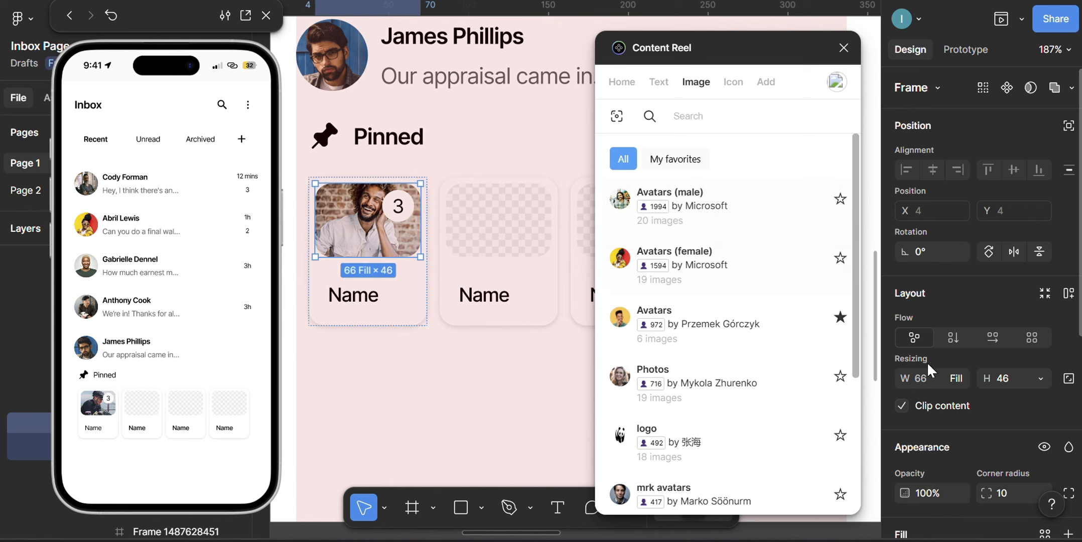
Step: Switch the first pinned card's image fill to Crop and shift the picture down so the man's whole head fits the frame
{"action": "scroll", "coordinate": [912, 473], "scroll_direction": "down", "scroll_amount": 3}
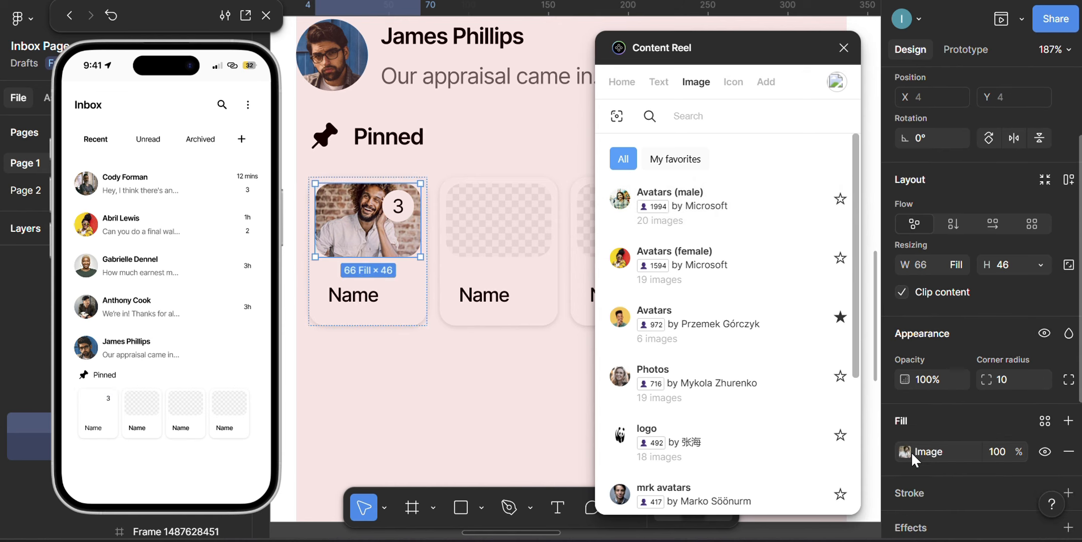
{"action": "left_click", "coordinate": [910, 454]}
{"action": "left_click", "coordinate": [757, 181]}
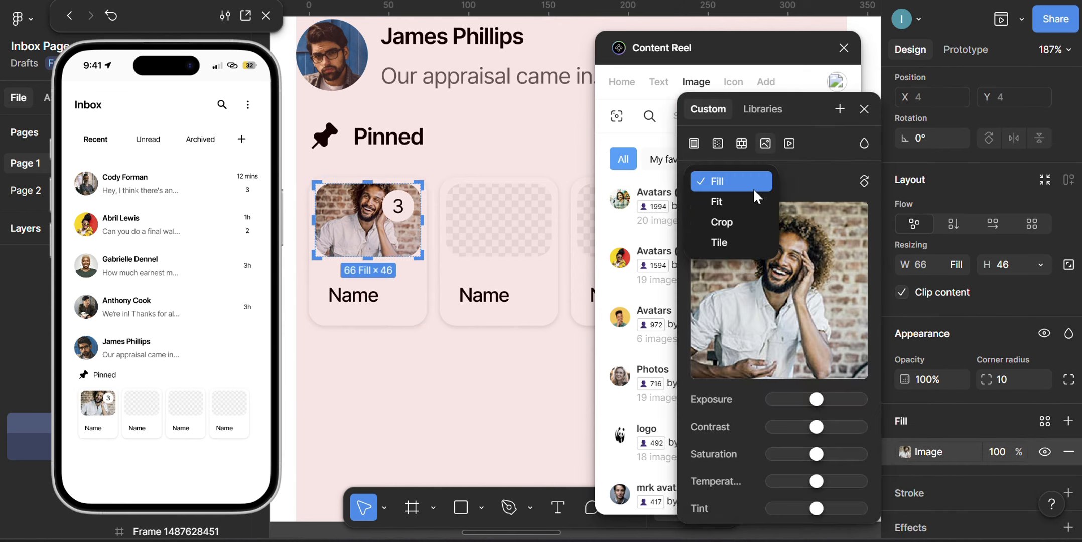
{"action": "left_click", "coordinate": [733, 224]}
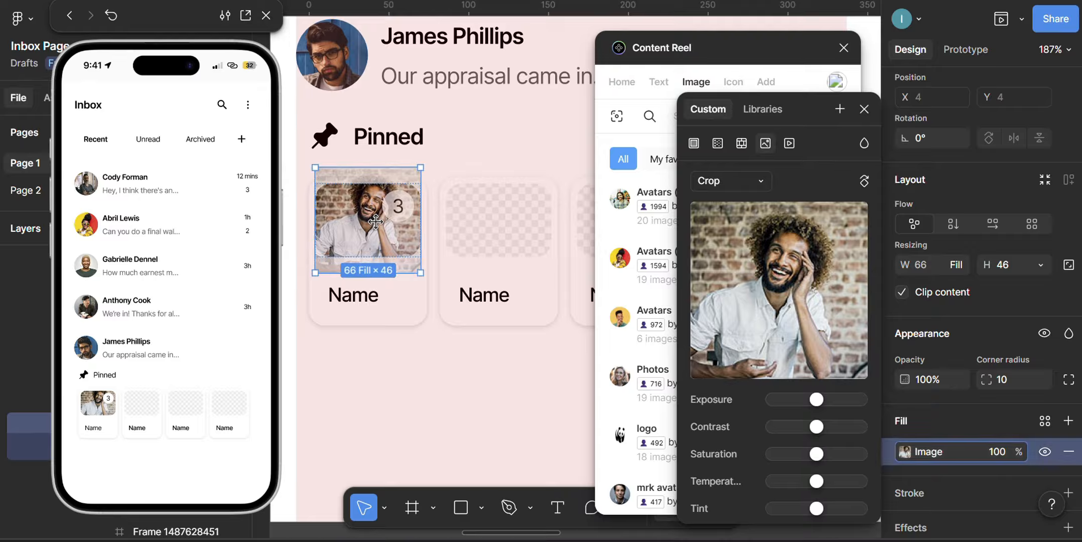
{"action": "key", "text": "shift+Down"}
{"action": "key", "text": "Up"}
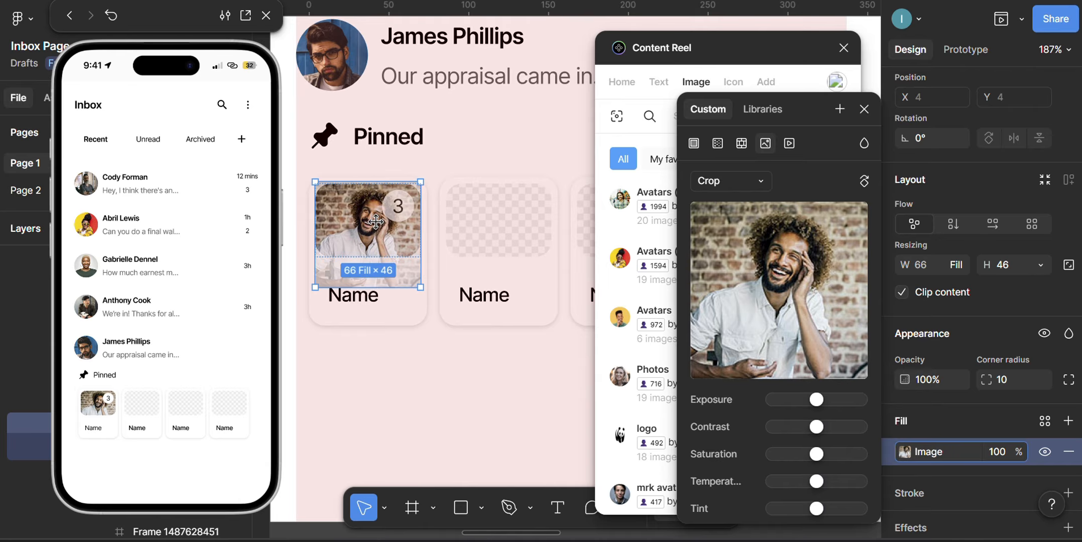
{"action": "key", "text": "Return"}
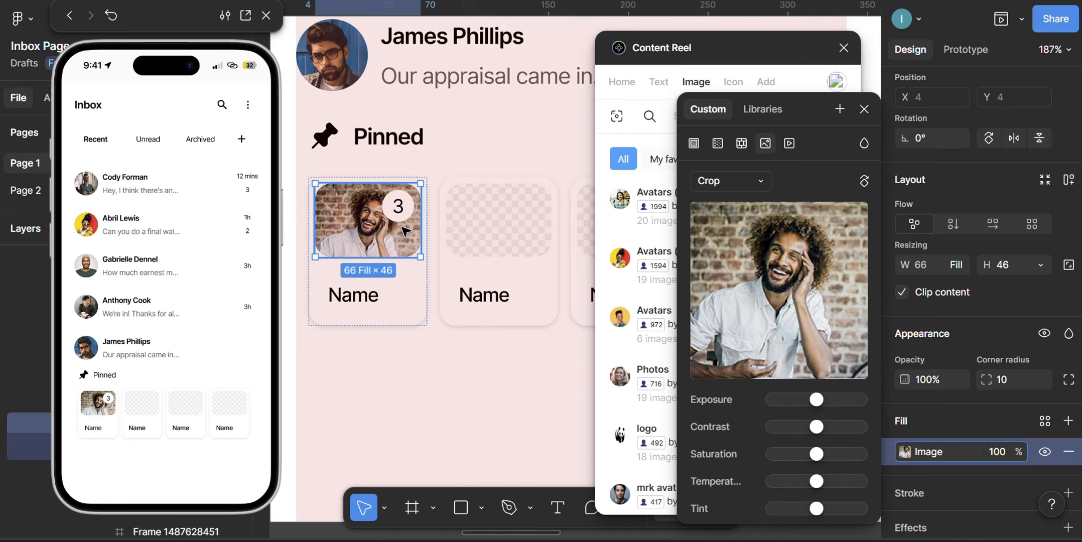
Step: Fill the second pinned card's image placeholder from Avatars (male), reapplying the set until it shows the dark-haired man in a brown jacket
{"action": "left_click", "coordinate": [490, 231]}
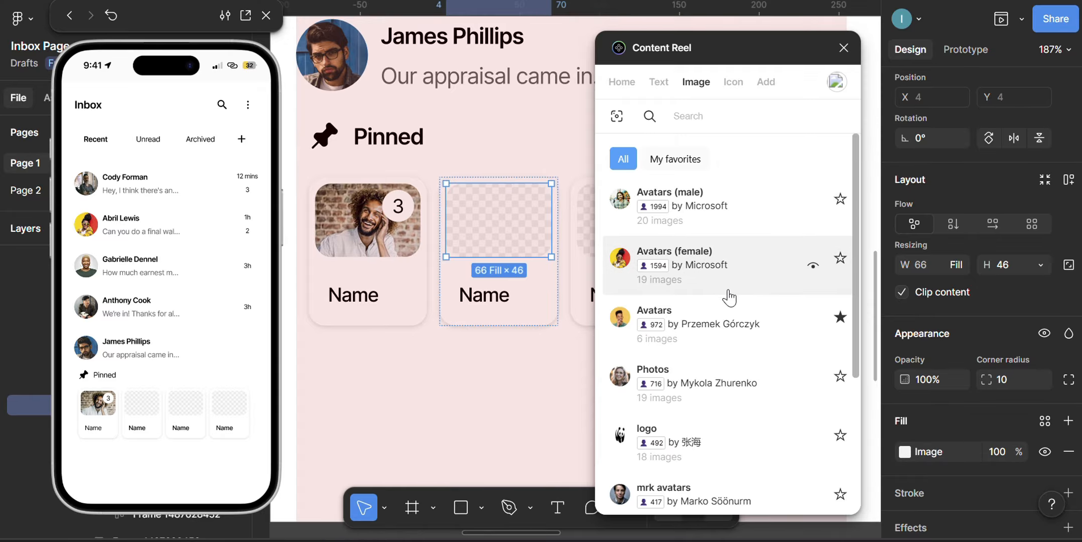
{"action": "left_click", "coordinate": [731, 214]}
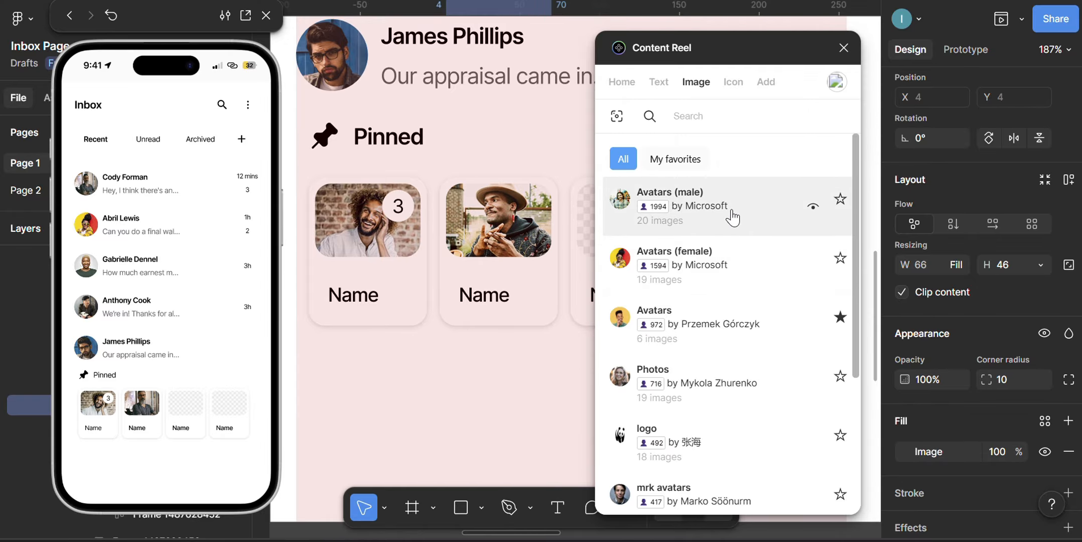
{"action": "left_click", "coordinate": [733, 217]}
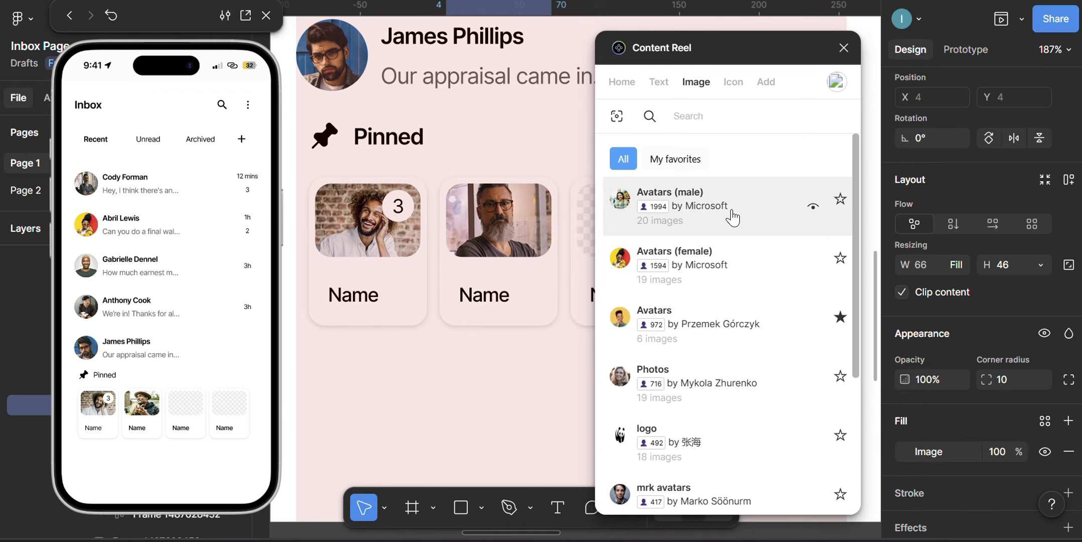
{"action": "left_click", "coordinate": [733, 217]}
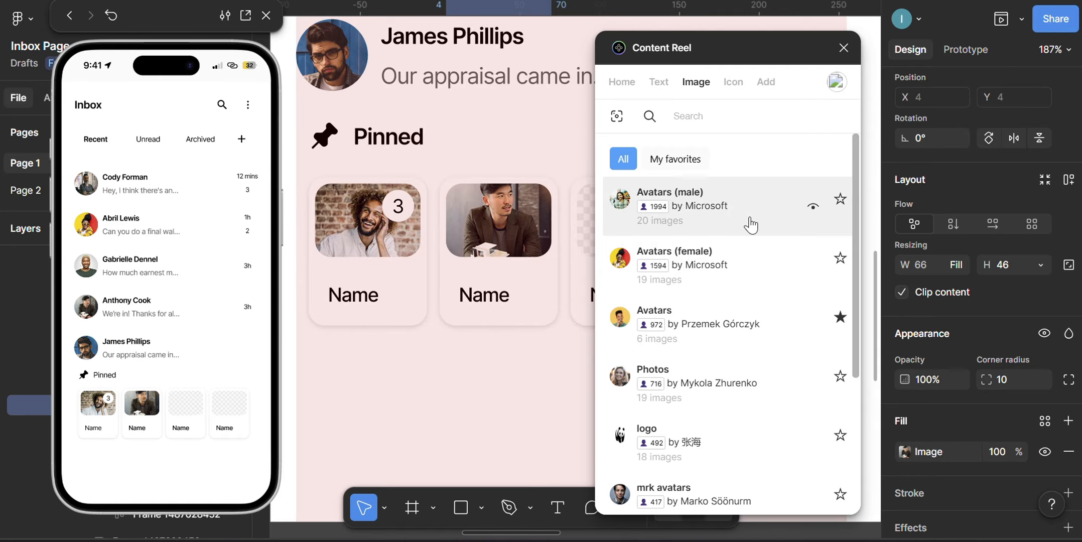
Step: Set the second pinned card's image fill to Crop and lower the picture until its upper edge meets the frame's
{"action": "left_click", "coordinate": [903, 453]}
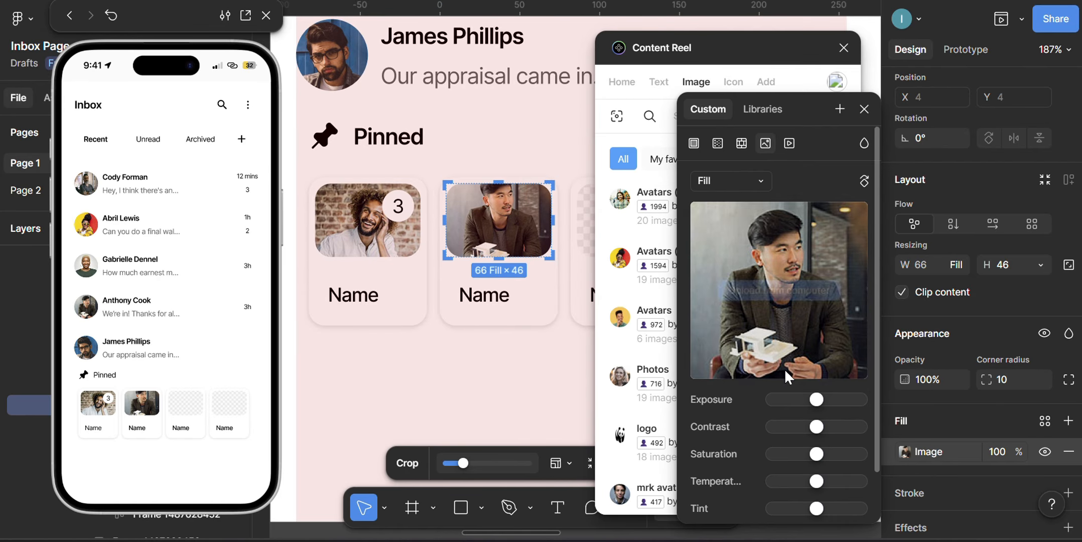
{"action": "left_click", "coordinate": [759, 176]}
{"action": "left_click", "coordinate": [727, 221]}
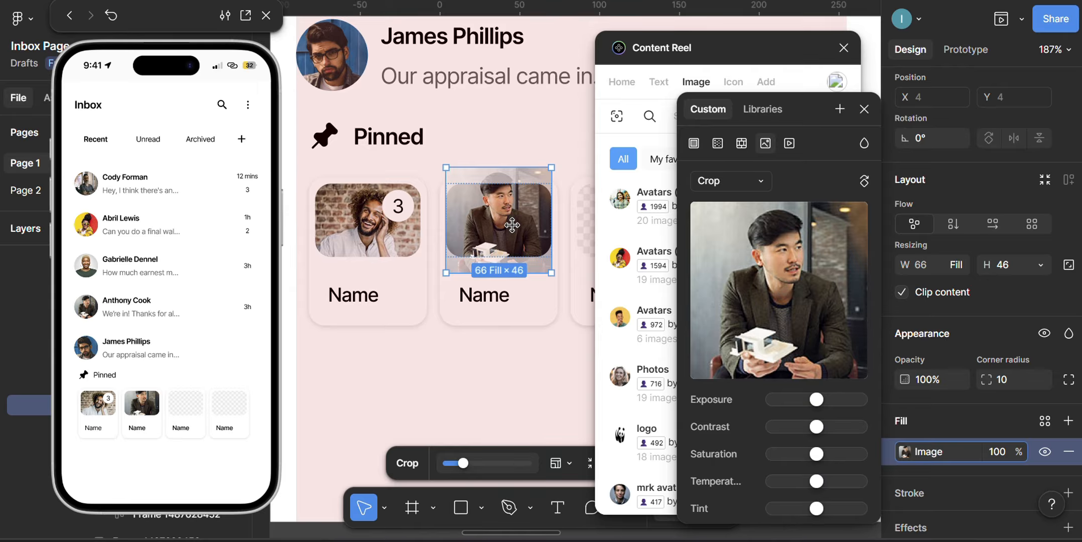
{"action": "key", "text": "shift+Down"}
{"action": "key", "text": "Down"}
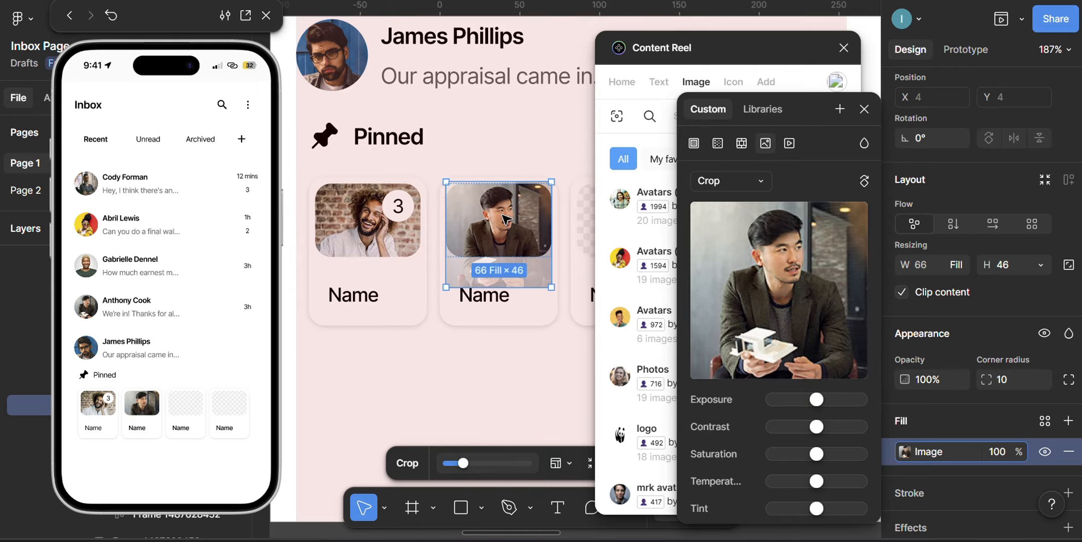
{"action": "key", "text": "Return"}
Step: Move the prototype preview aside and fill the third pinned card's image from Avatars (male), reapplying until the gray-bearded man in white shows
{"action": "key", "text": "shift+0"}
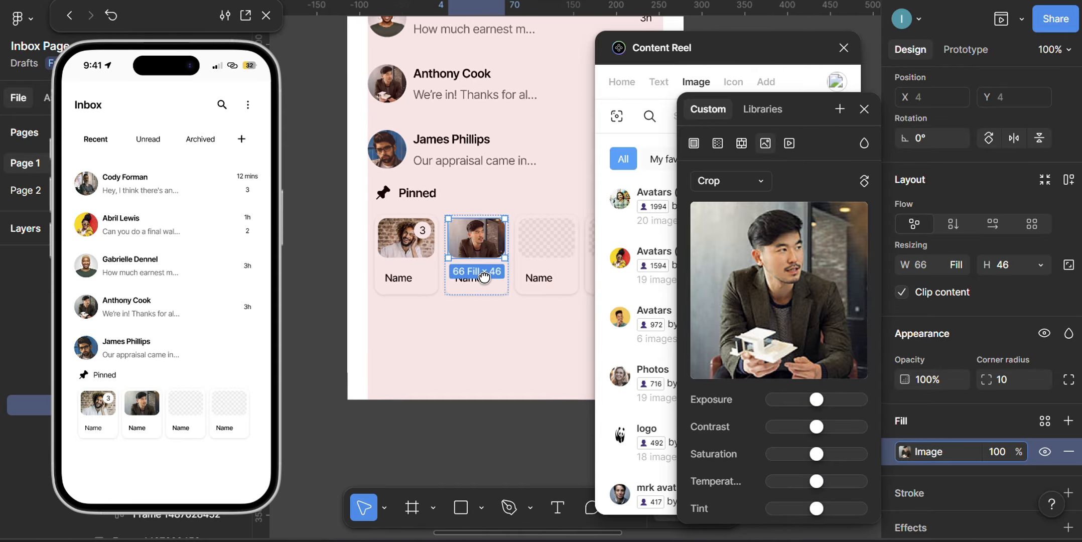
{"action": "left_click", "coordinate": [497, 254]}
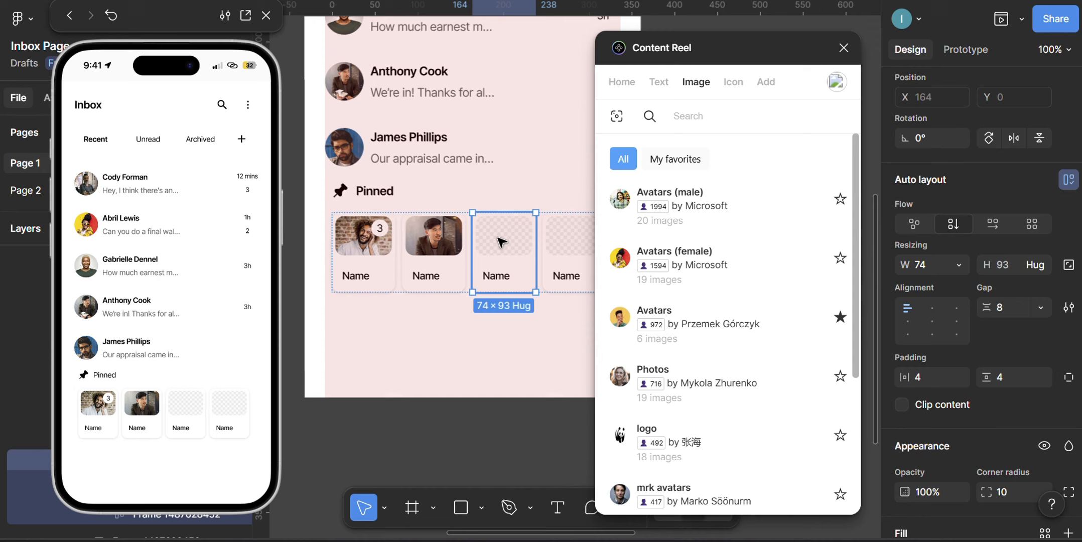
{"action": "left_click_drag", "start_coordinate": [156, 13], "coordinate": [116, 18]}
{"action": "left_click_drag", "start_coordinate": [548, 223], "coordinate": [494, 203]}
{"action": "left_click", "coordinate": [447, 219]}
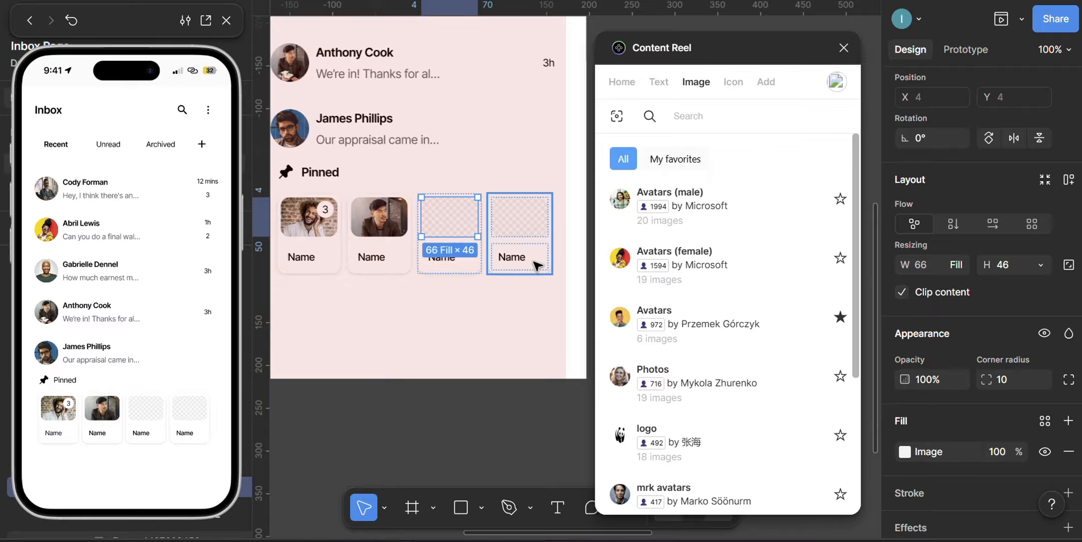
{"action": "left_click", "coordinate": [905, 452]}
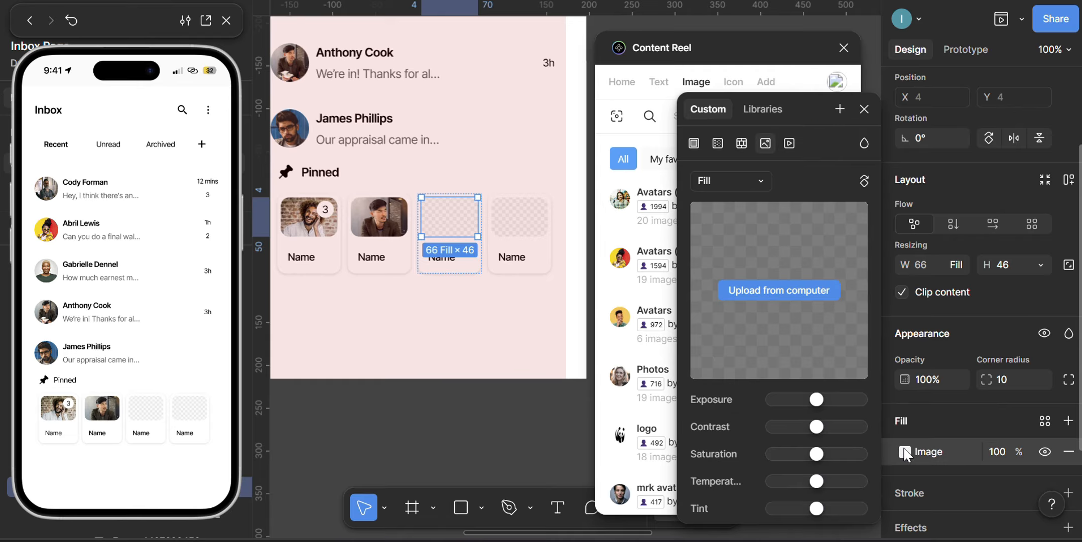
{"action": "left_click", "coordinate": [864, 110]}
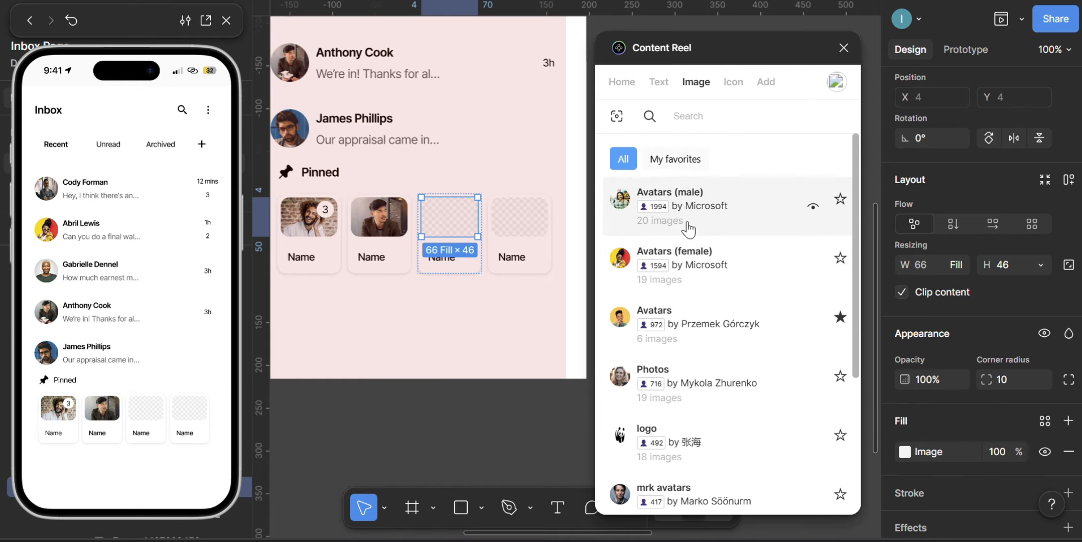
{"action": "left_click", "coordinate": [711, 215]}
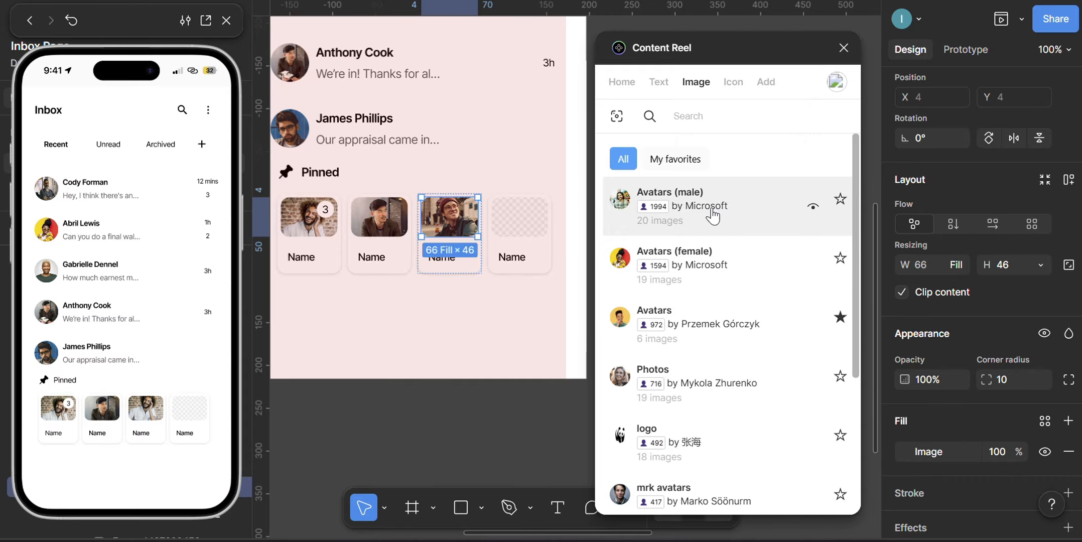
{"action": "left_click", "coordinate": [713, 216]}
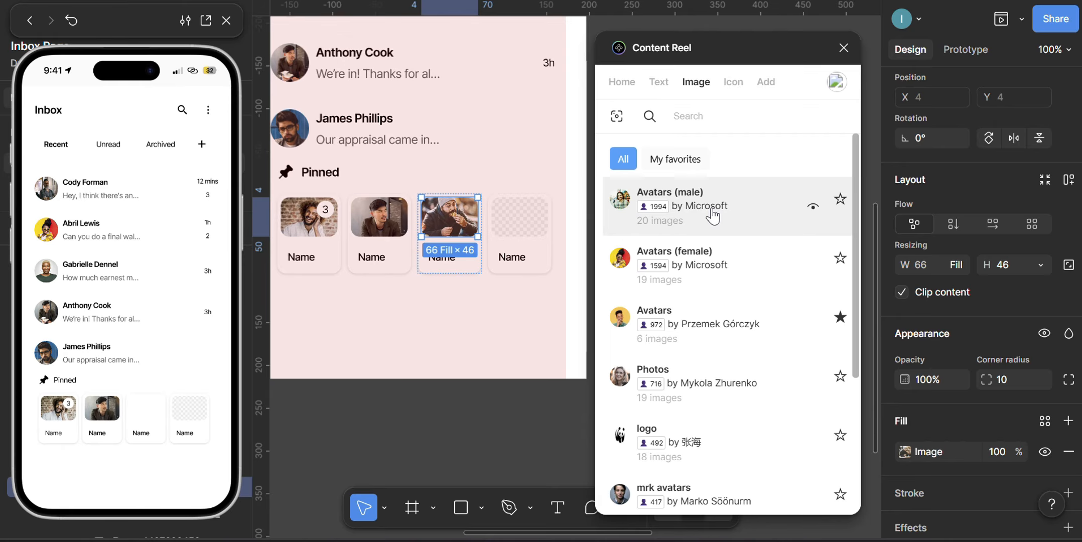
{"action": "left_click", "coordinate": [713, 216]}
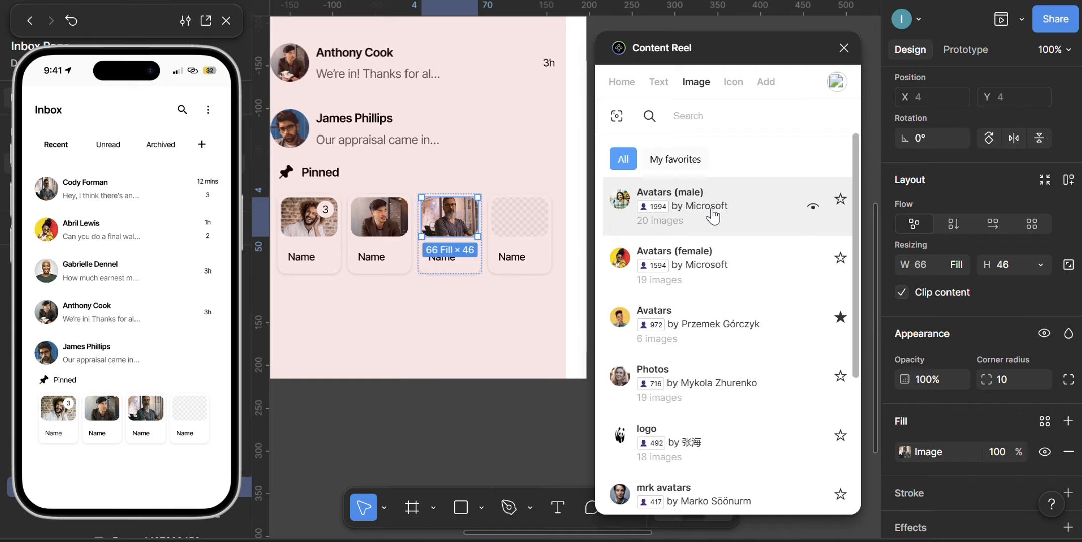
{"action": "left_click", "coordinate": [749, 219]}
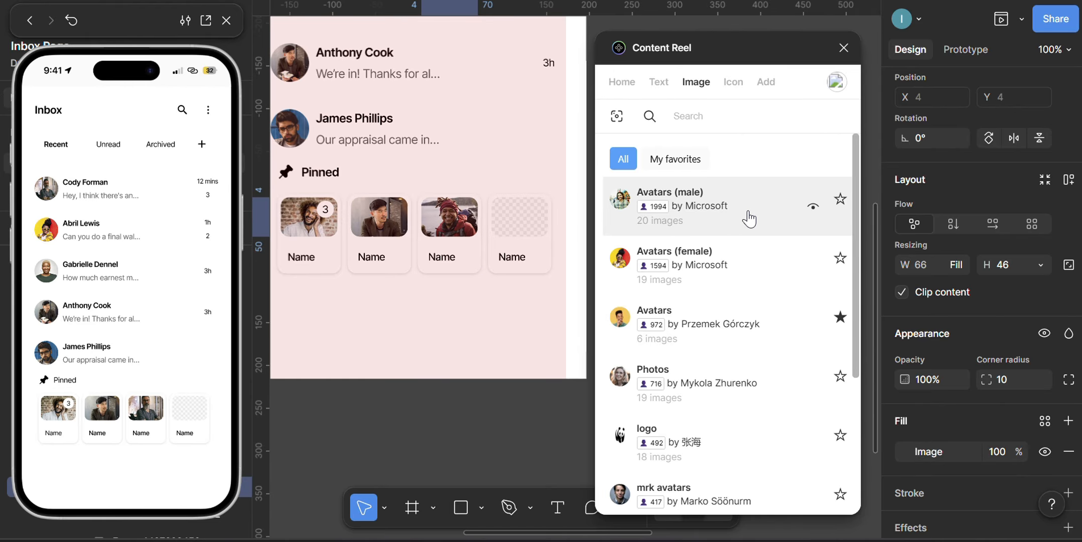
{"action": "left_click", "coordinate": [749, 218]}
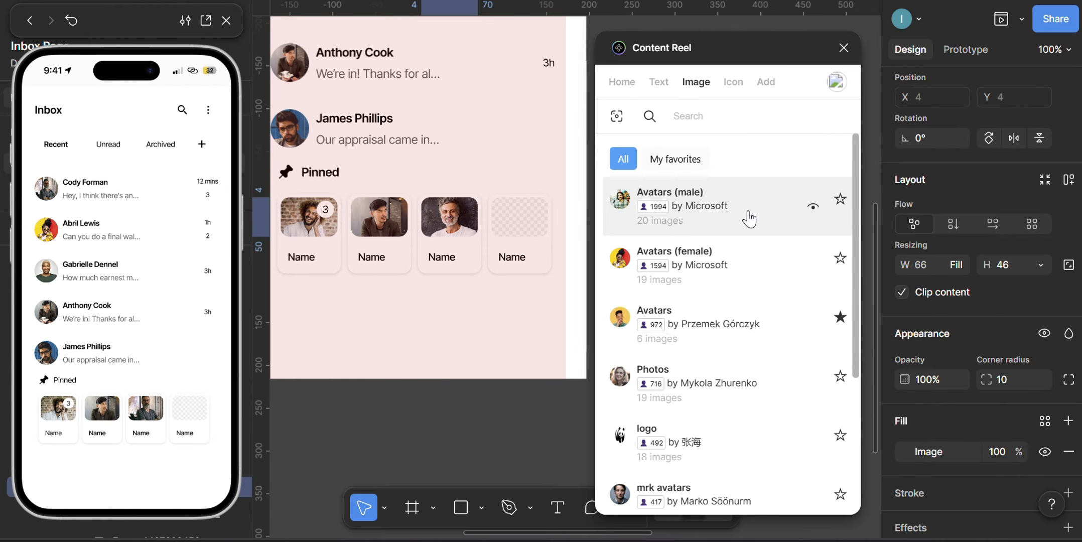
Step: Change the third pinned card's image fill to Crop and reposition the picture lower so the man's hair is fully inside the frame
{"action": "scroll", "coordinate": [551, 217], "scroll_direction": "down", "scroll_amount": 3}
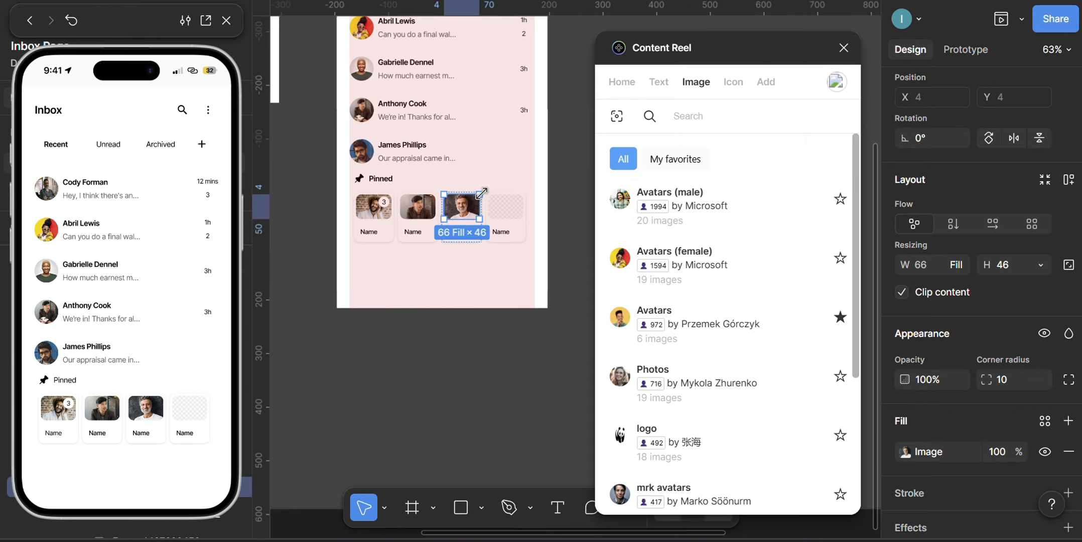
{"action": "left_click_drag", "start_coordinate": [502, 232], "coordinate": [455, 242]}
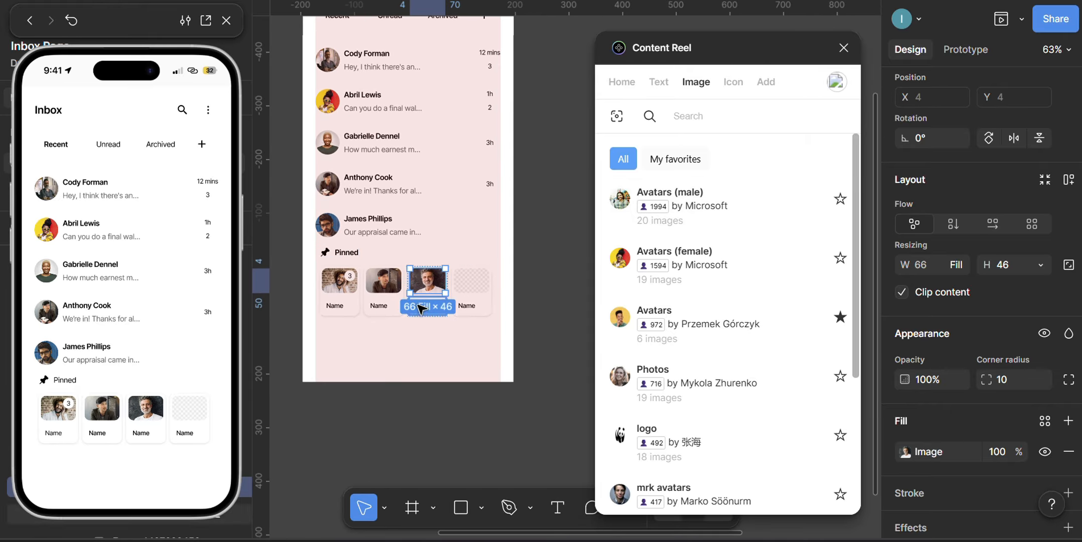
{"action": "scroll", "coordinate": [406, 331], "scroll_direction": "up", "scroll_amount": 5}
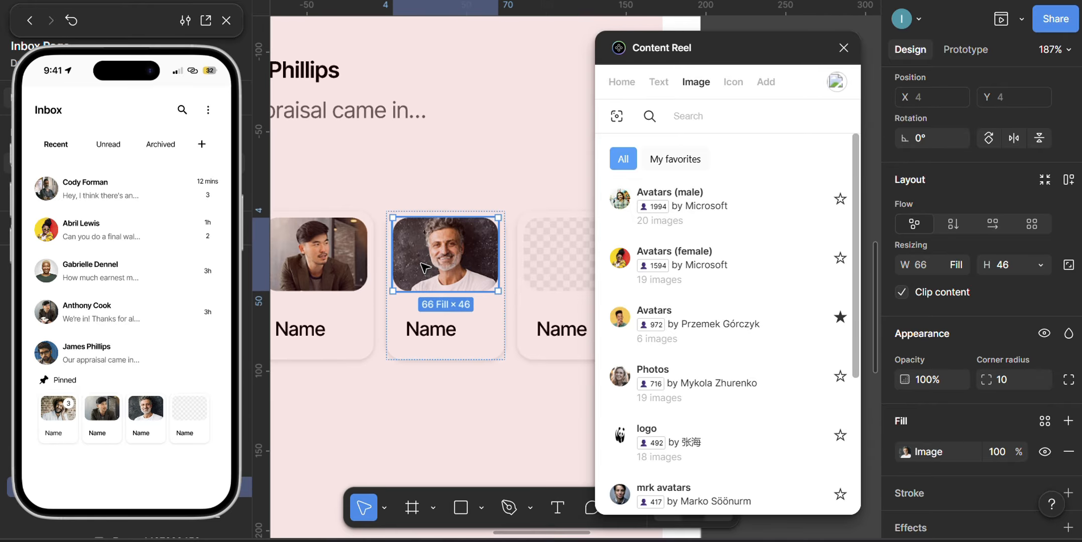
{"action": "left_click", "coordinate": [905, 452]}
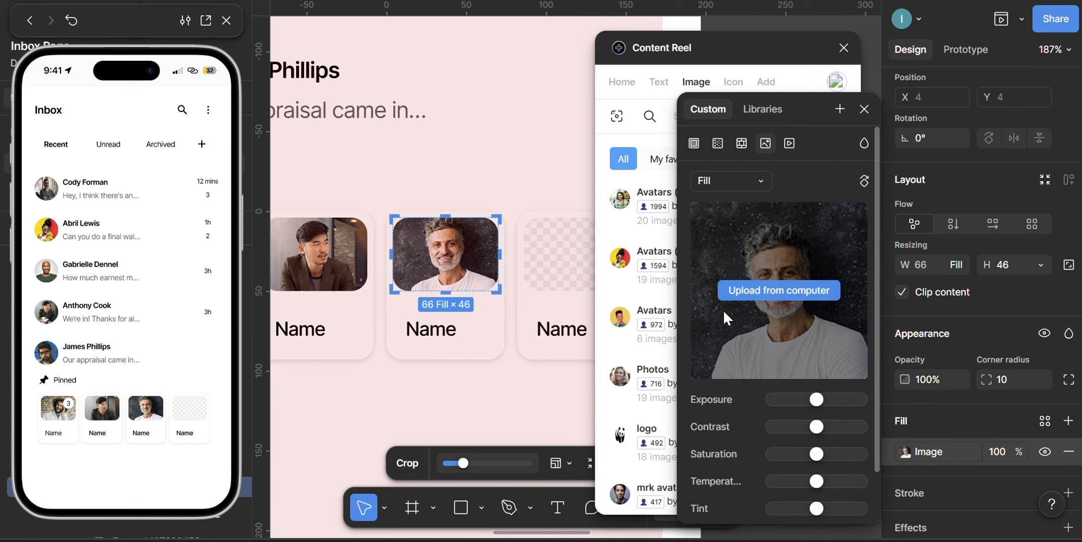
{"action": "left_click", "coordinate": [755, 179]}
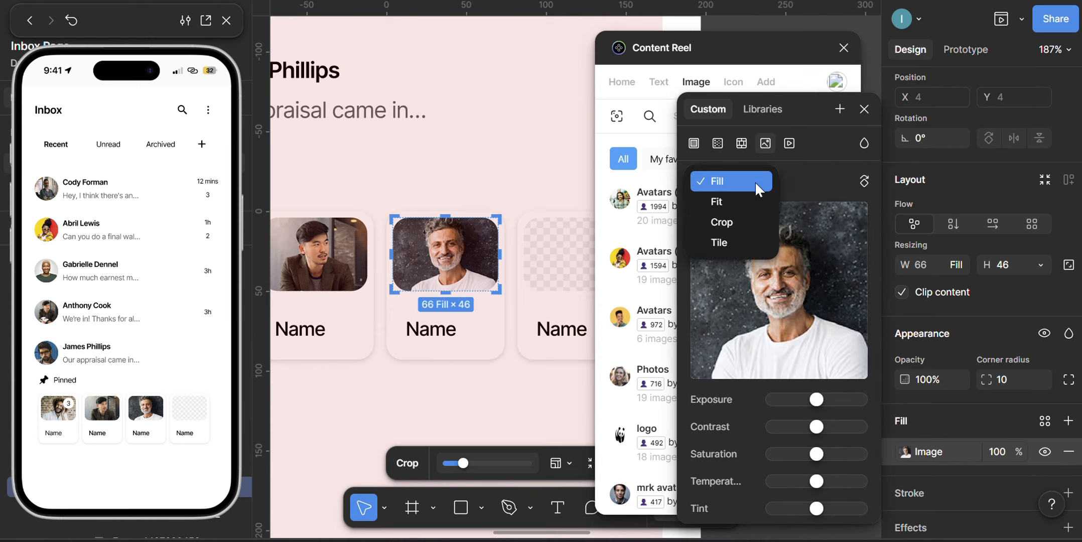
{"action": "left_click", "coordinate": [709, 225]}
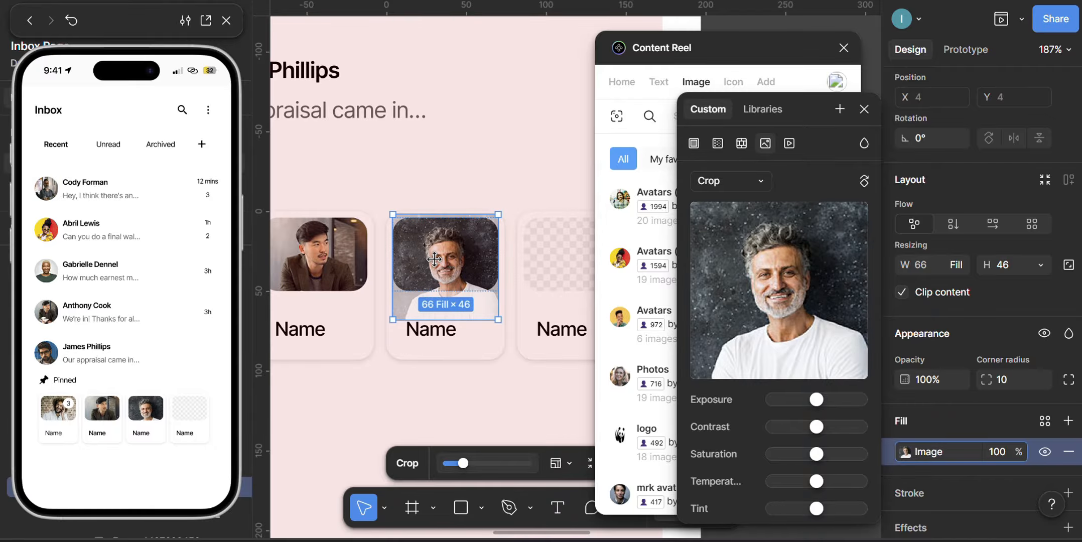
{"action": "key", "text": "Return"}
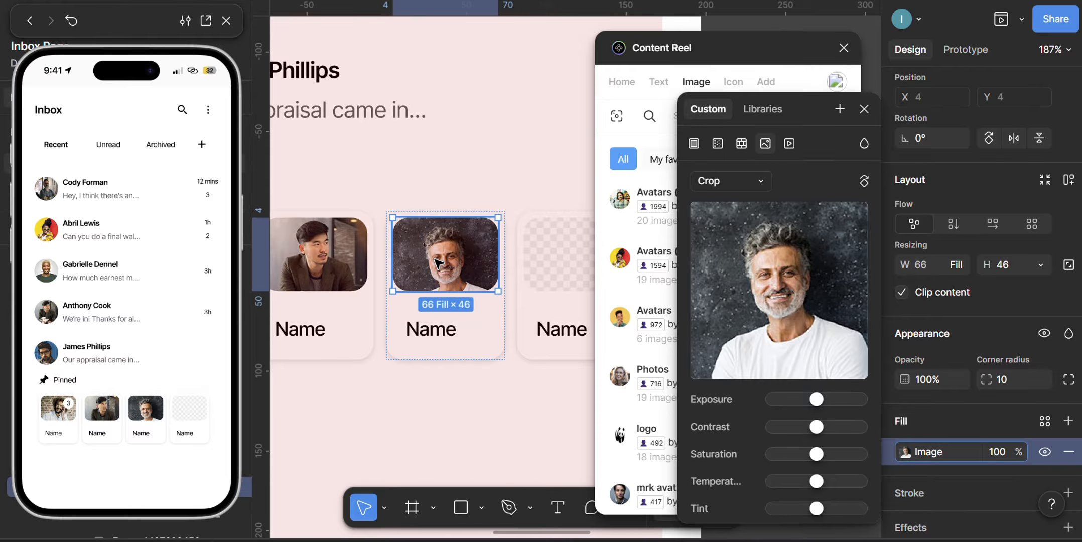
Step: Fill the fourth pinned card's image placeholder from Avatars (female), reapplying the set until the long-haired woman against a yellow wall shows
{"action": "scroll", "coordinate": [552, 337], "scroll_direction": "right", "scroll_amount": 3}
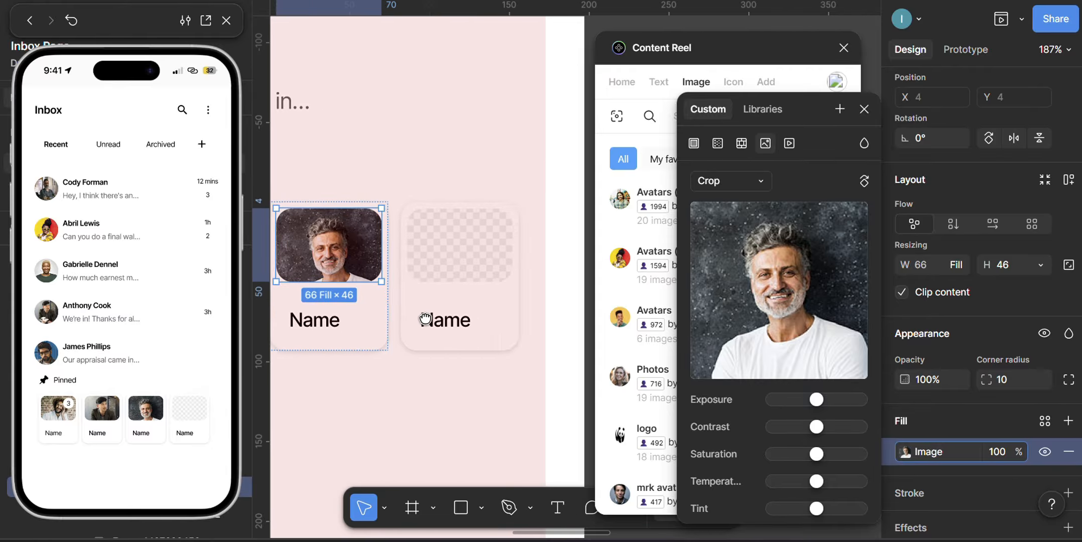
{"action": "left_click", "coordinate": [456, 248]}
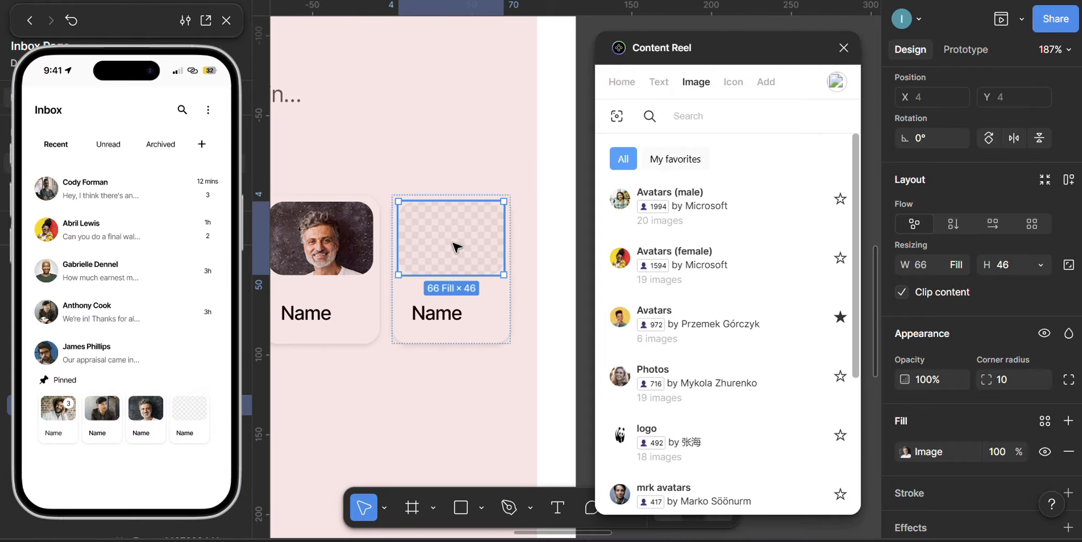
{"action": "left_click", "coordinate": [714, 252]}
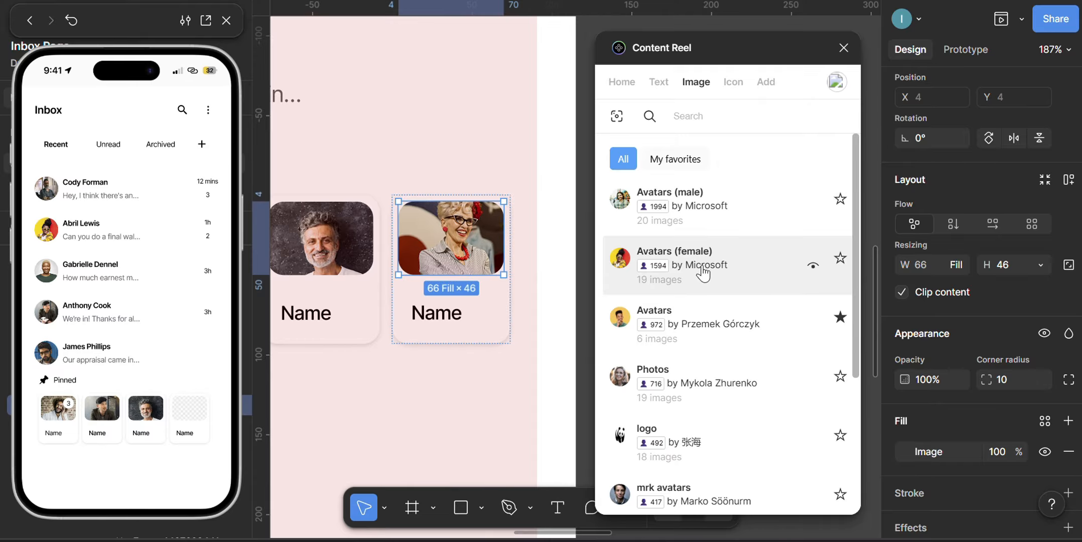
{"action": "left_click", "coordinate": [707, 269]}
{"action": "left_click", "coordinate": [703, 274]}
{"action": "left_click", "coordinate": [703, 274]}
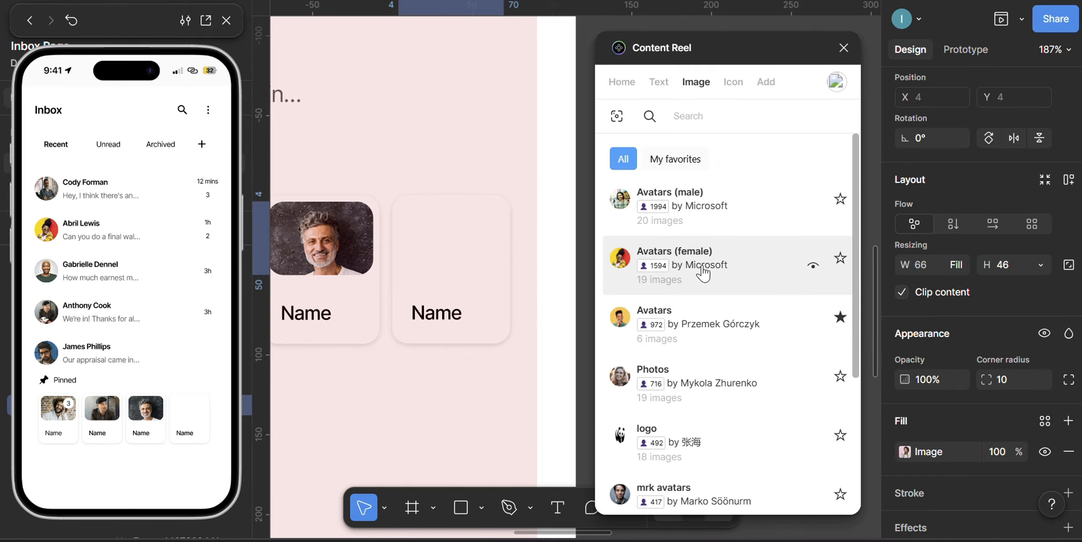
{"action": "left_click", "coordinate": [703, 273]}
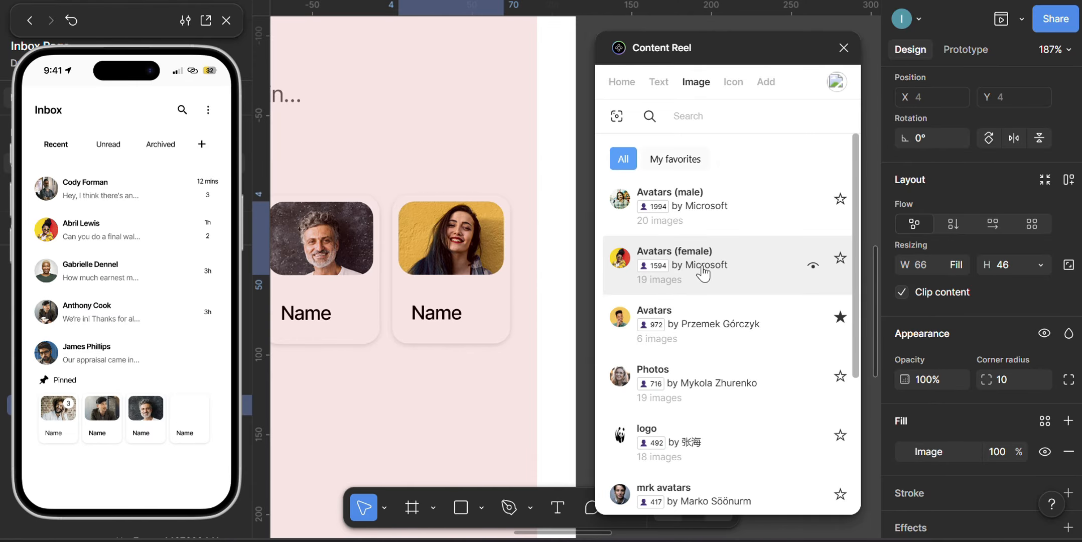
{"action": "scroll", "coordinate": [452, 271], "scroll_direction": "down", "scroll_amount": 6}
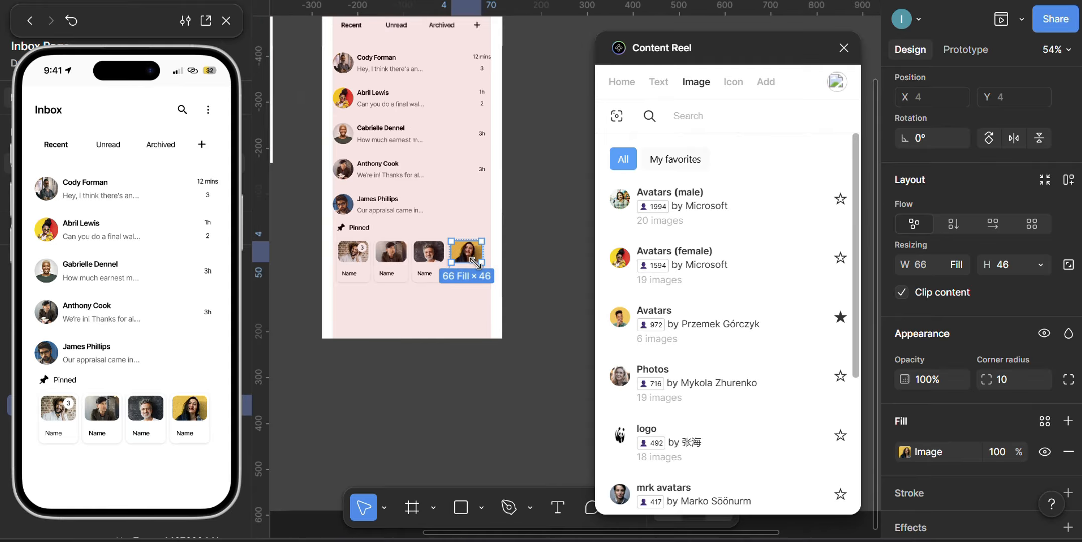
Step: Move the Pinned section down over the end of the contact list, then restore its original position
{"action": "left_click_drag", "start_coordinate": [416, 158], "coordinate": [388, 261]}
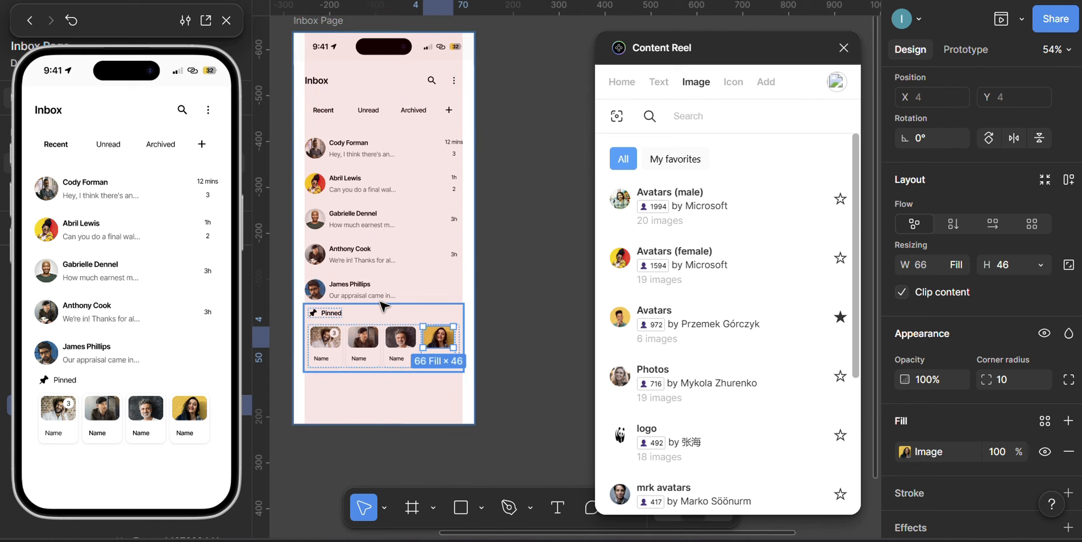
{"action": "left_click", "coordinate": [380, 323]}
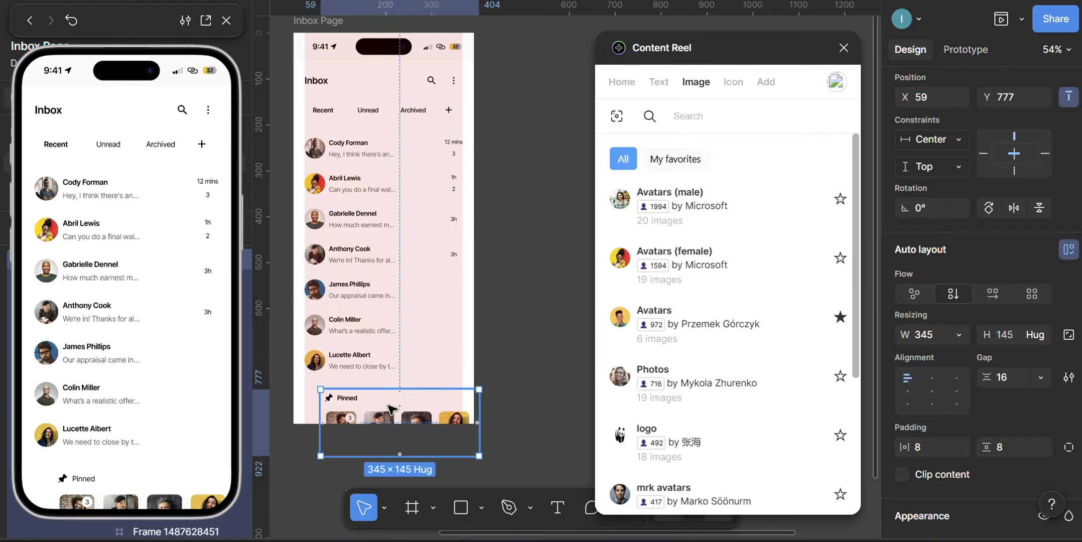
{"action": "scroll", "coordinate": [476, 402], "scroll_direction": "up", "scroll_amount": 5}
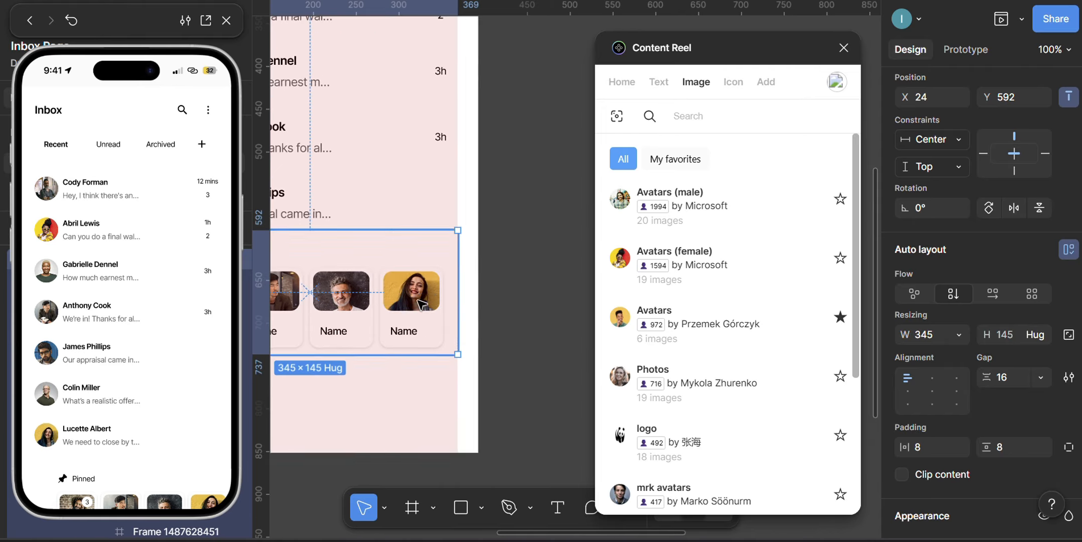
Step: Replace the fourth pinned card's image by reapplying Avatars (female), then the Avatars set until the smiling dark-haired woman on yellow shows
{"action": "left_click", "coordinate": [416, 296]}
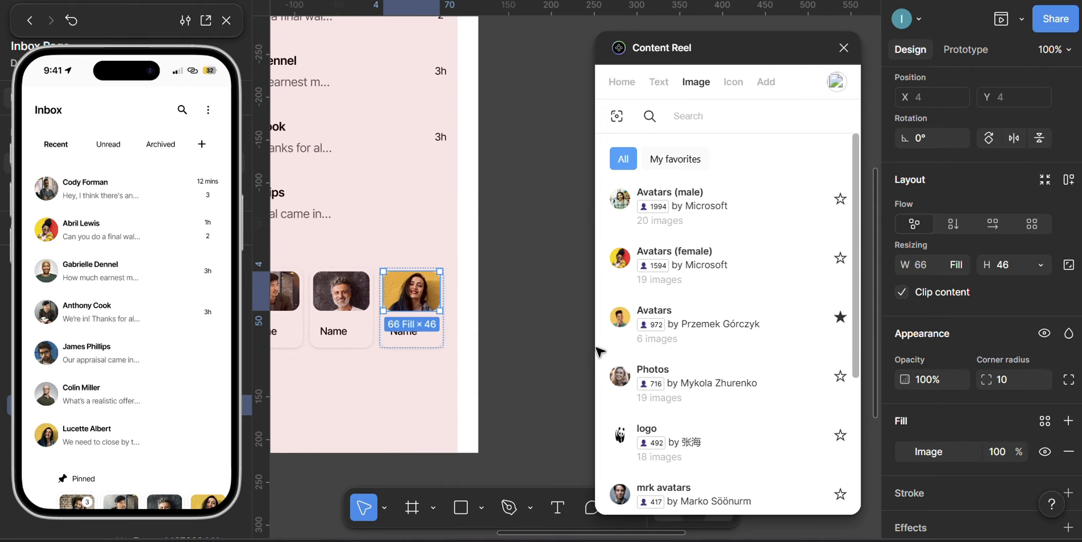
{"action": "left_click", "coordinate": [709, 268]}
{"action": "left_click", "coordinate": [709, 267]}
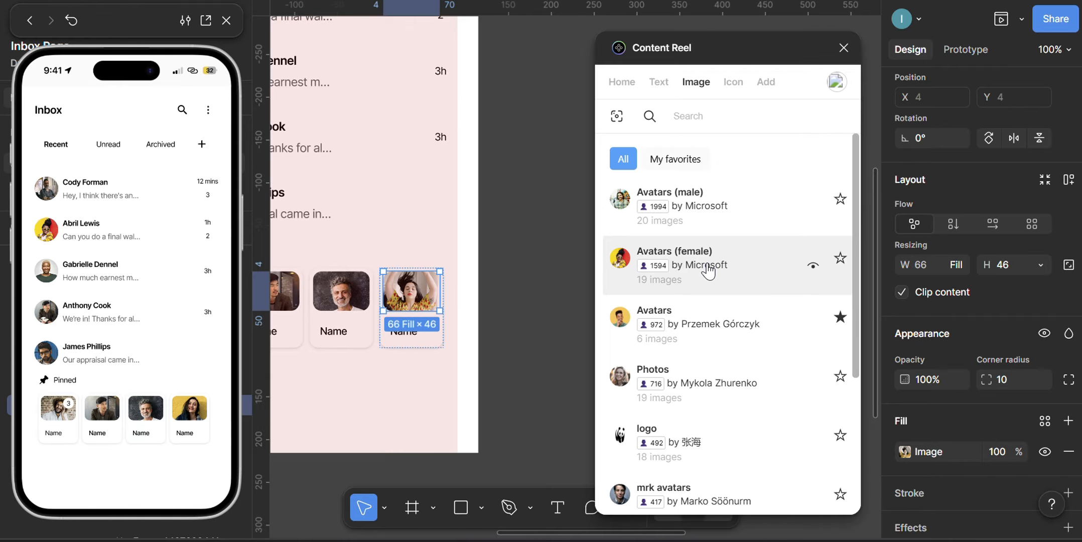
{"action": "left_click", "coordinate": [728, 269]}
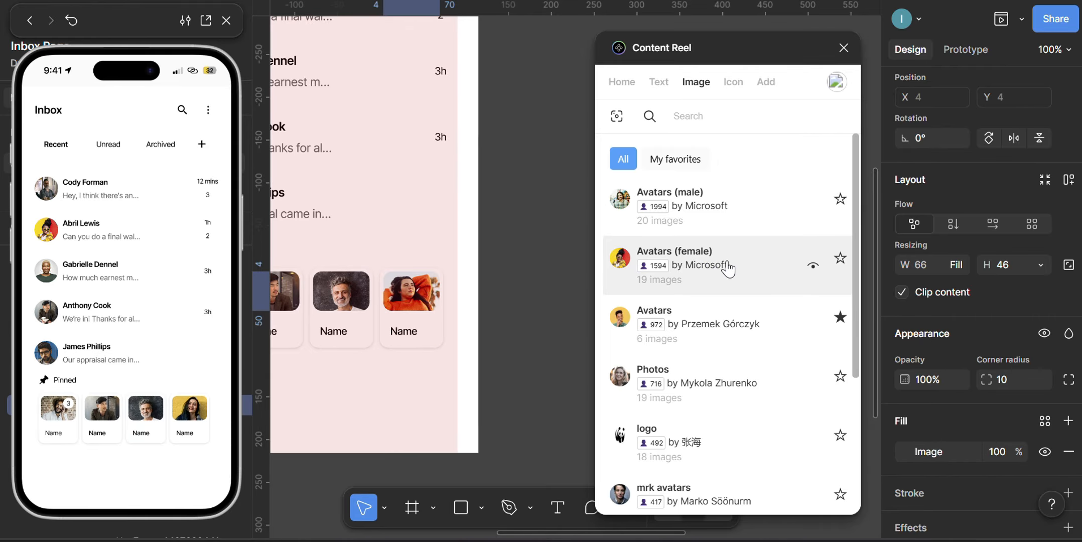
{"action": "left_click", "coordinate": [728, 268]}
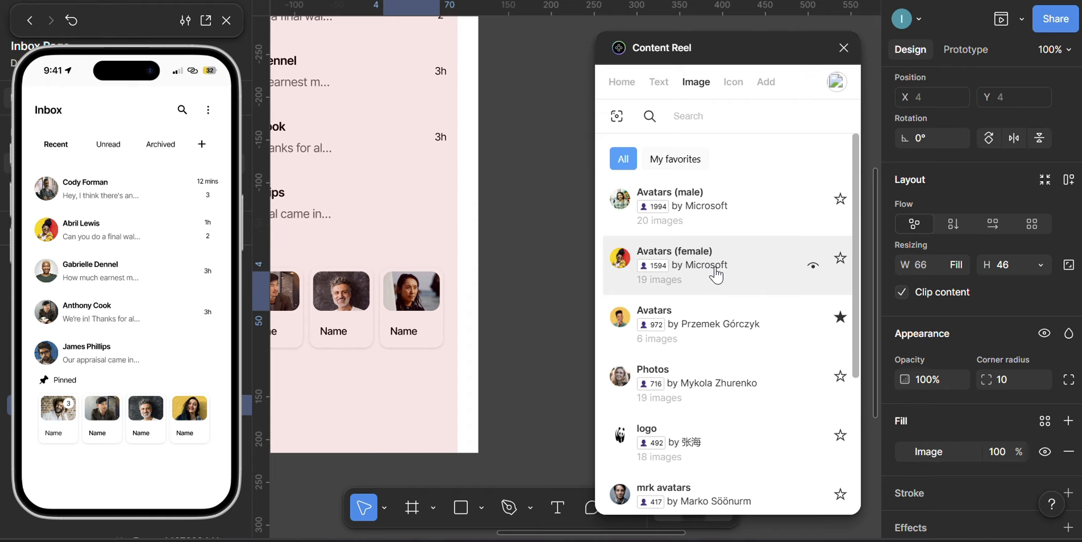
{"action": "left_click", "coordinate": [716, 275]}
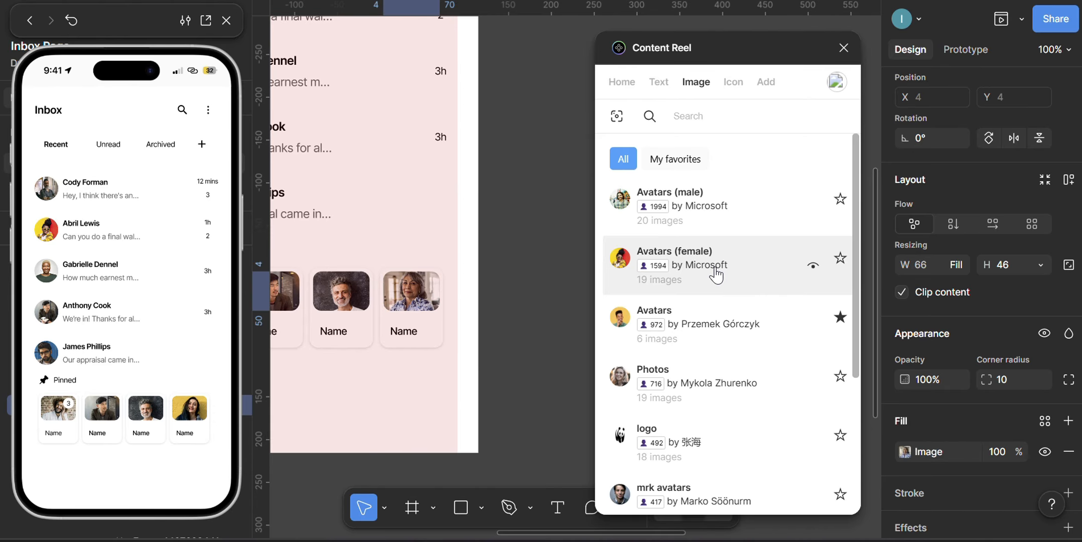
{"action": "left_click", "coordinate": [719, 324]}
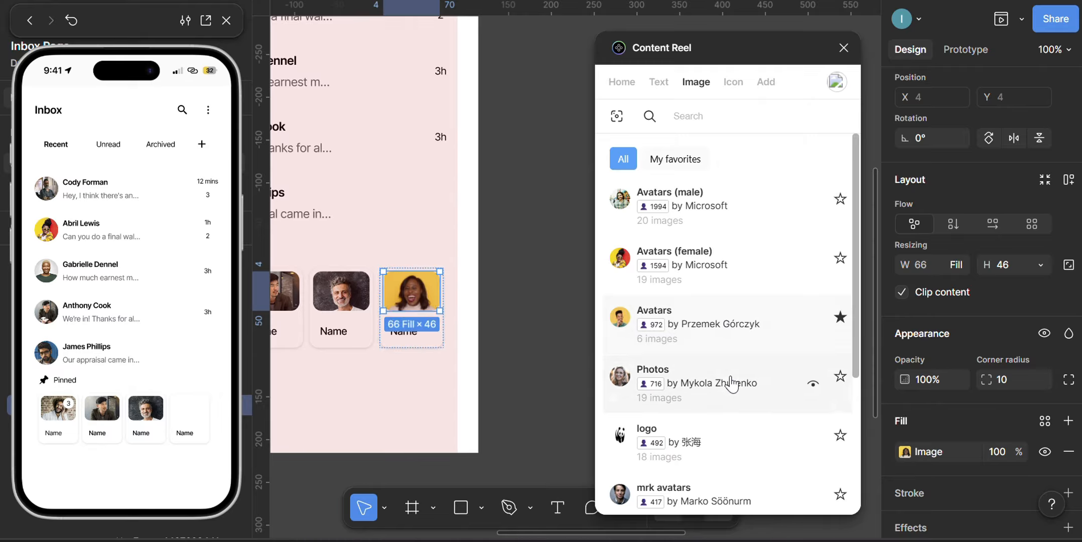
{"action": "left_click", "coordinate": [700, 331]}
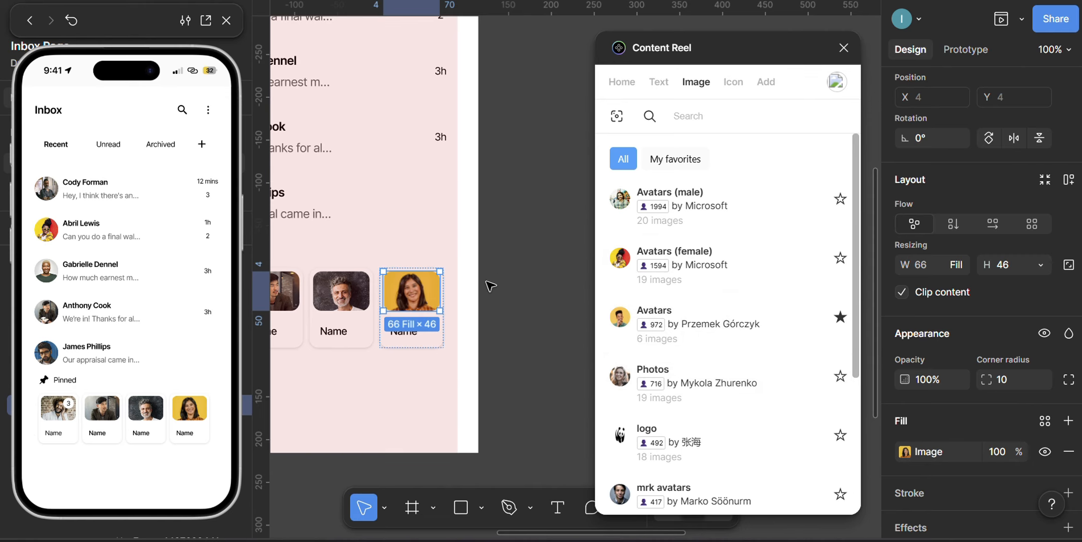
Step: Search Content Reel's text sets for "first name" and fill the first pinned card's name from First Name (male)
{"action": "scroll", "coordinate": [489, 287], "scroll_direction": "left", "scroll_amount": 5}
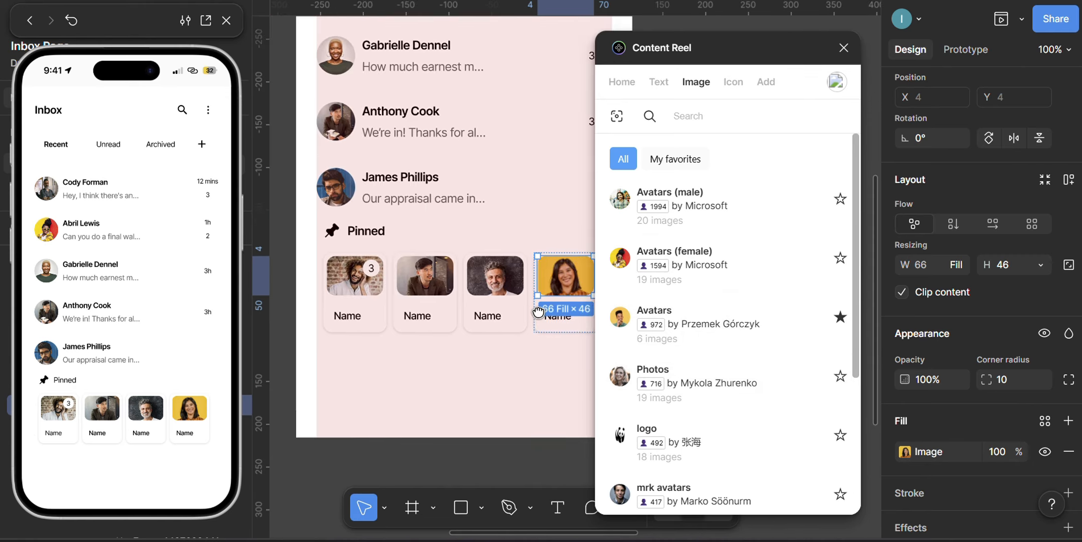
{"action": "left_click", "coordinate": [341, 316]}
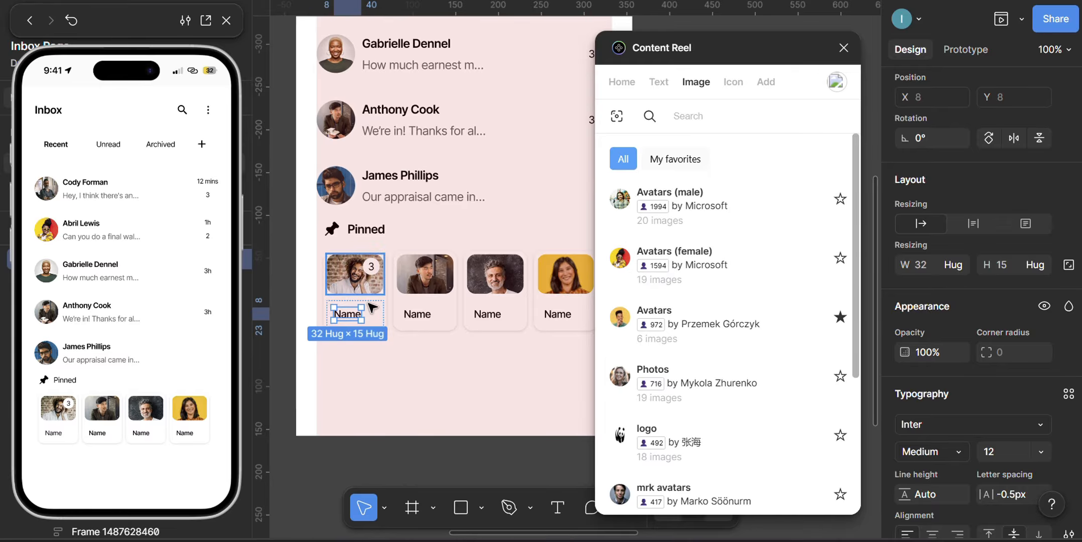
{"action": "scroll", "coordinate": [367, 316], "scroll_direction": "up", "scroll_amount": 3}
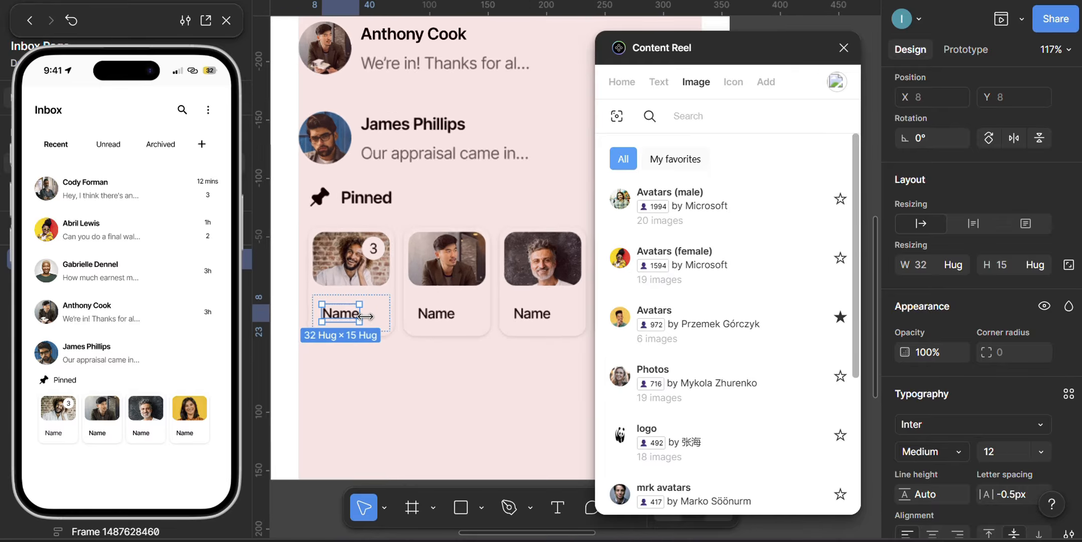
{"action": "left_click", "coordinate": [659, 82]}
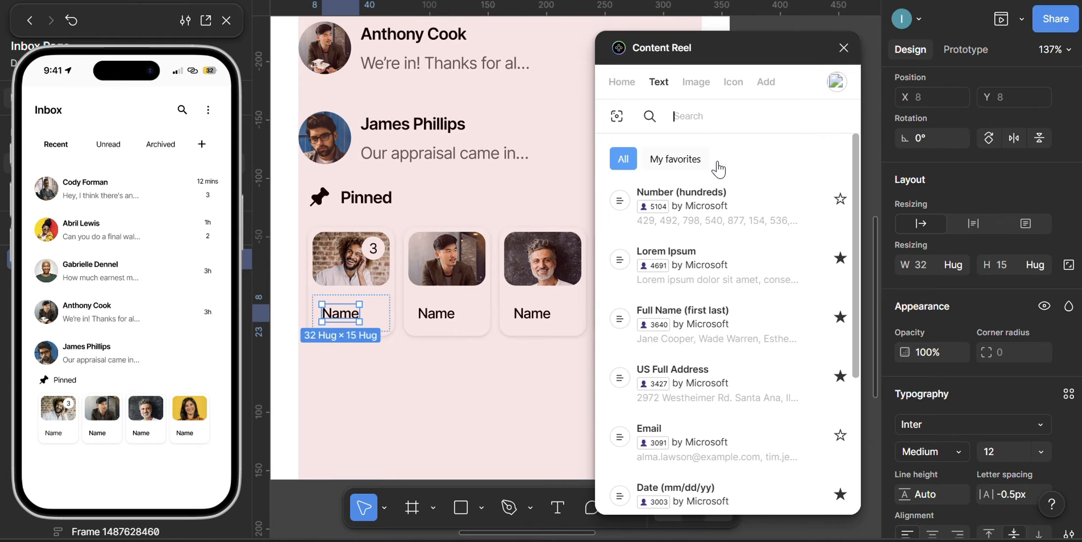
{"action": "left_click", "coordinate": [698, 131]}
{"action": "type", "text": "fi"}
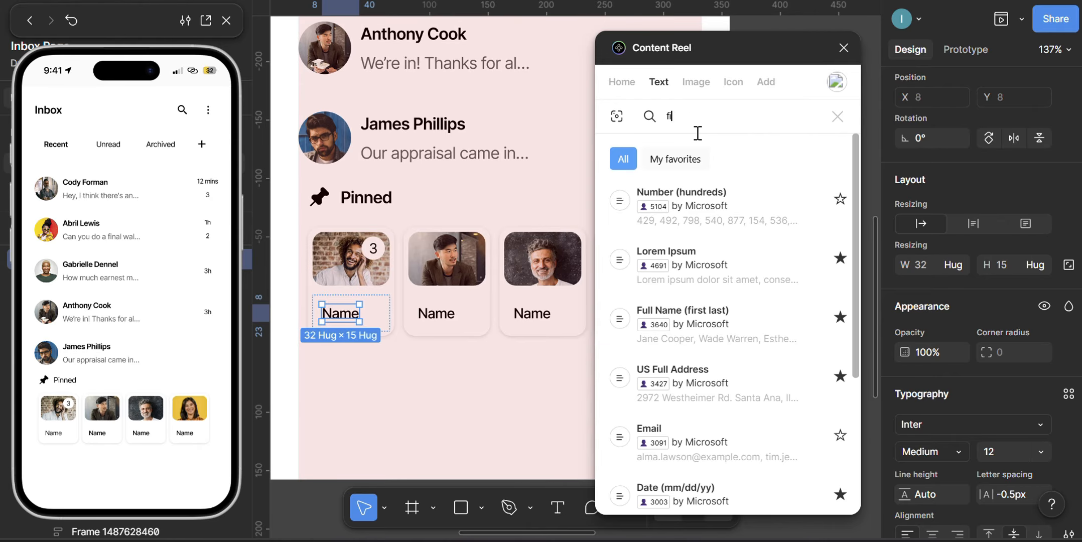
{"action": "type", "text": "rst male name"}
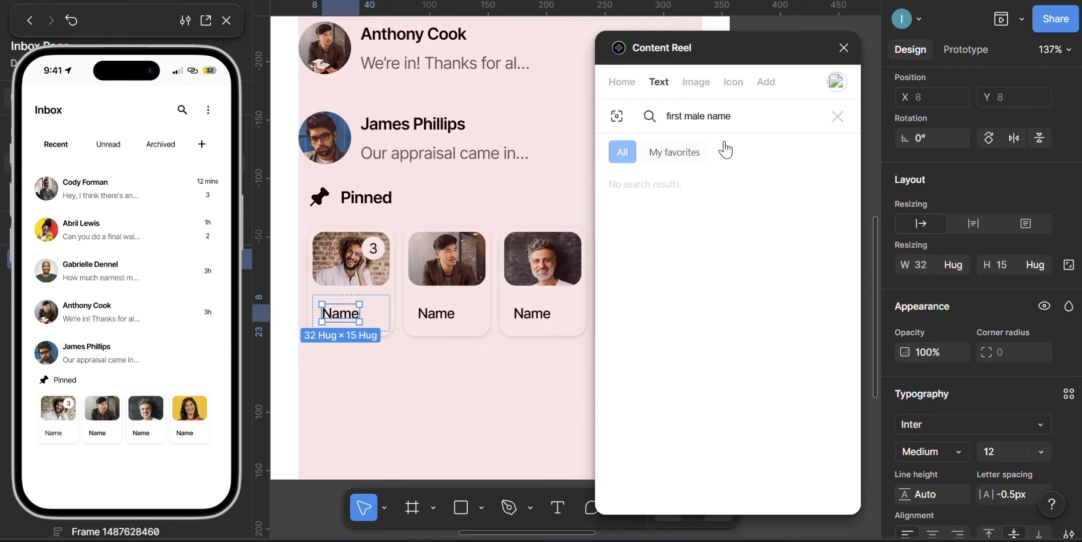
{"action": "double_click", "coordinate": [695, 115]}
{"action": "key", "text": "BackSpace"}
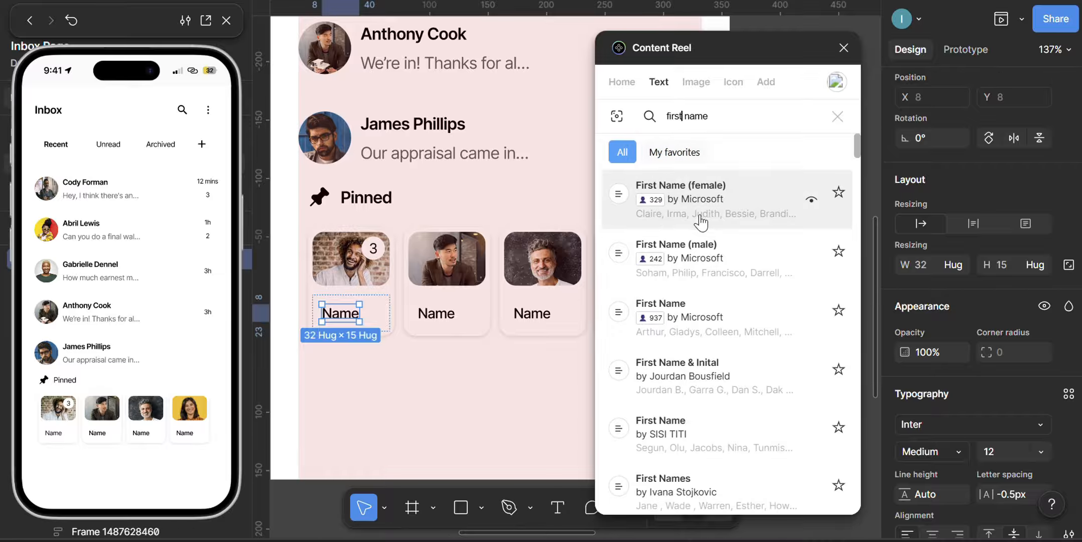
{"action": "left_click", "coordinate": [726, 254]}
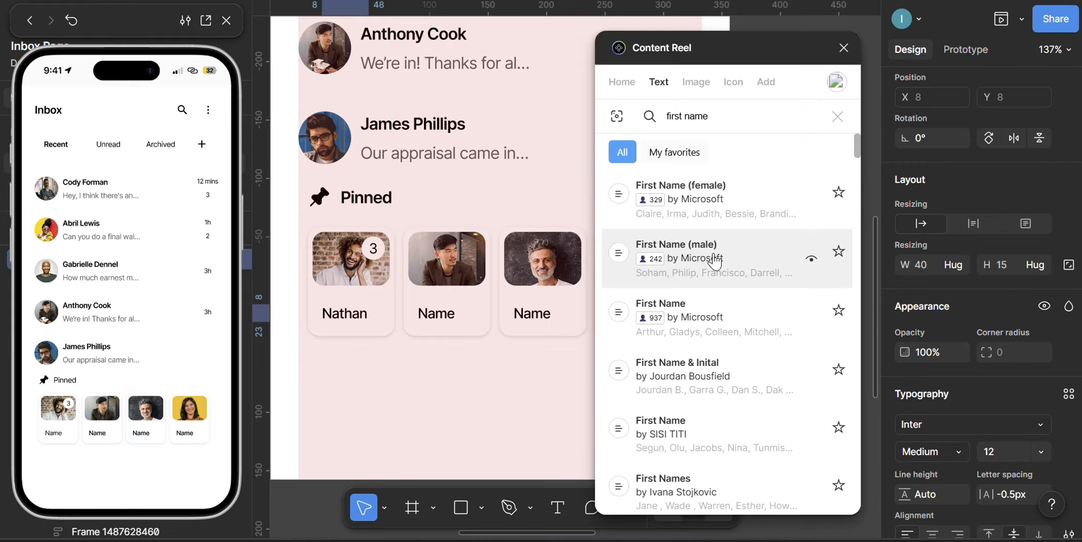
Step: Fill the name labels of the second and third pinned cards from First Name (male)
{"action": "left_click", "coordinate": [446, 315]}
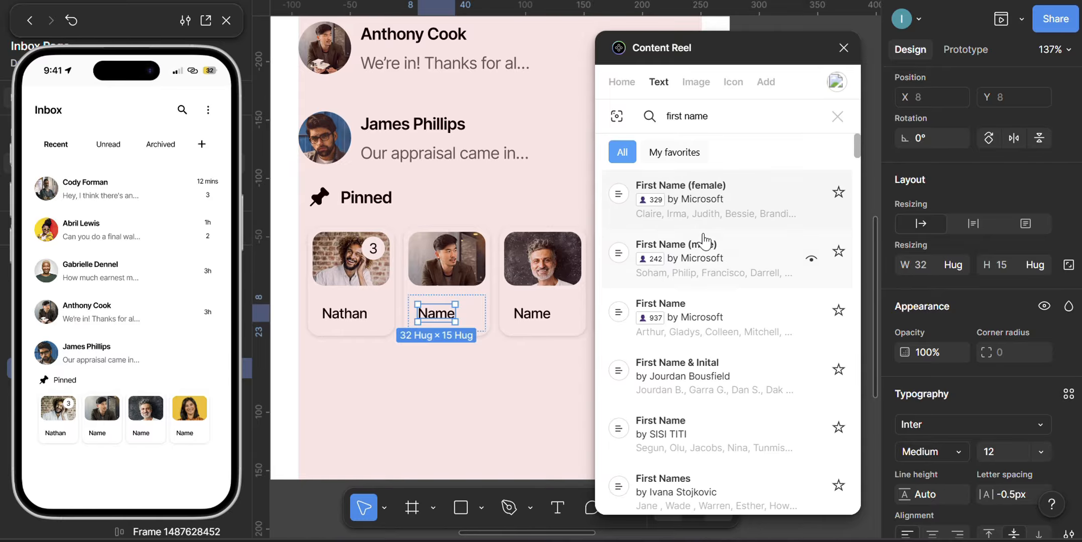
{"action": "left_click", "coordinate": [705, 244]}
{"action": "scroll", "coordinate": [472, 265], "scroll_direction": "right", "scroll_amount": 4}
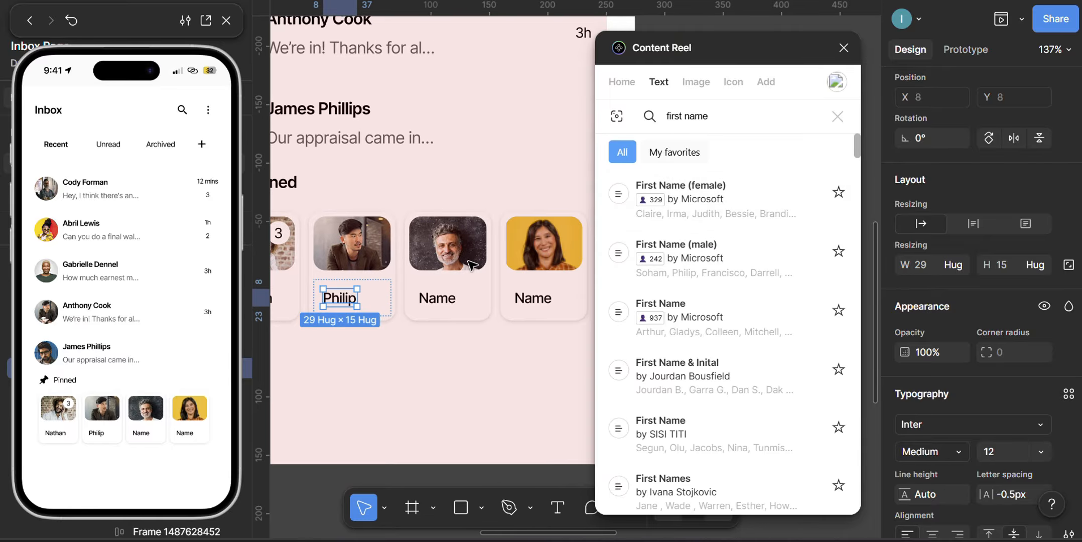
{"action": "left_click", "coordinate": [442, 298]}
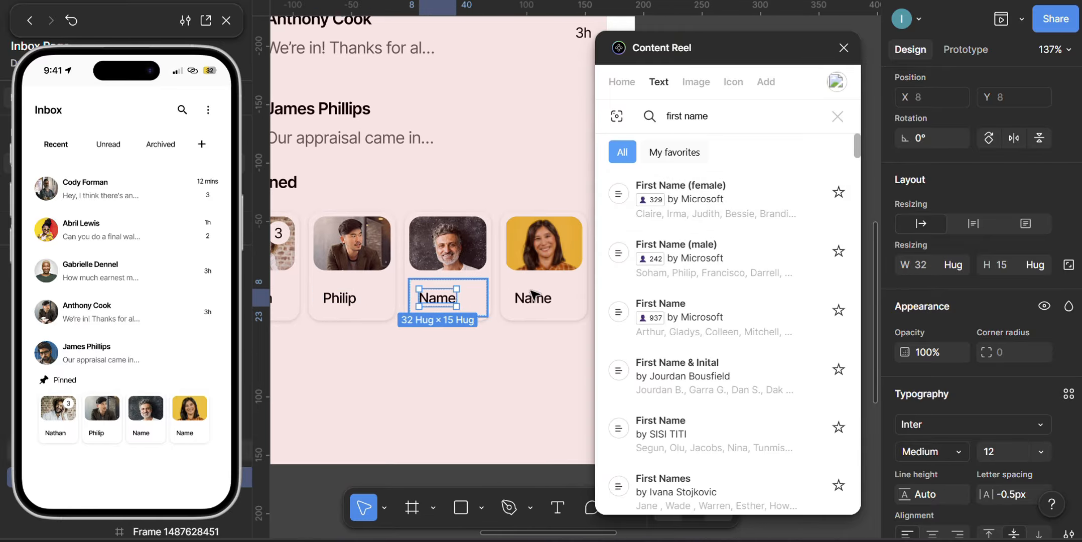
{"action": "left_click", "coordinate": [737, 254]}
Step: Fill the fourth pinned card's name from First Name (female), applying the set twice to get a different name
{"action": "left_click", "coordinate": [533, 299]}
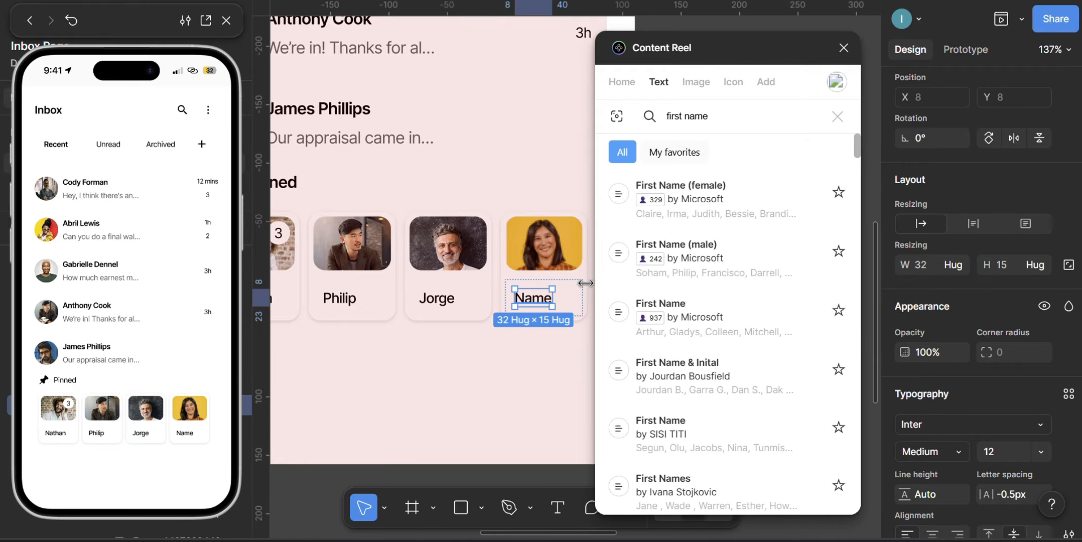
{"action": "left_click", "coordinate": [707, 207]}
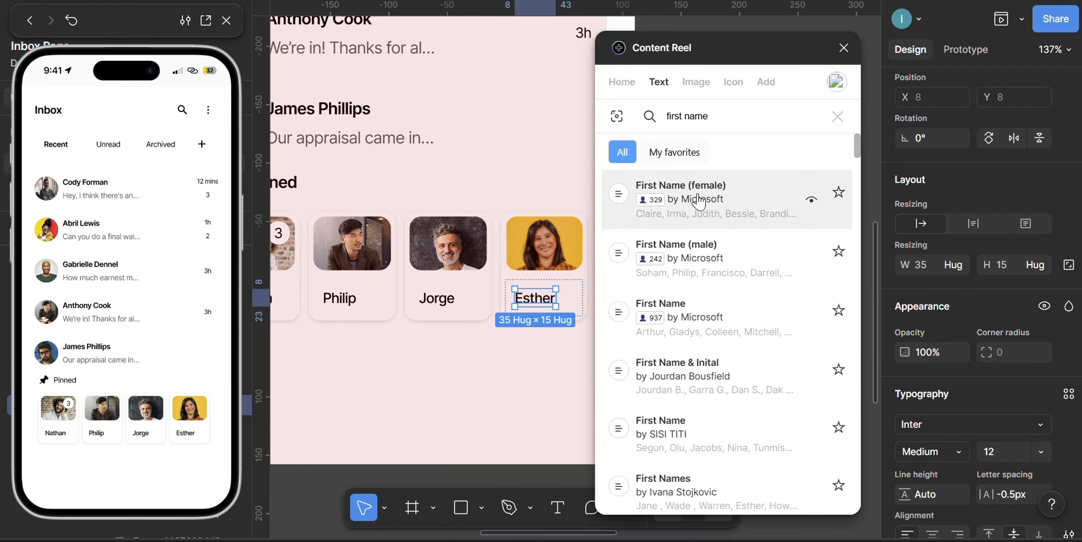
{"action": "left_click", "coordinate": [712, 204]}
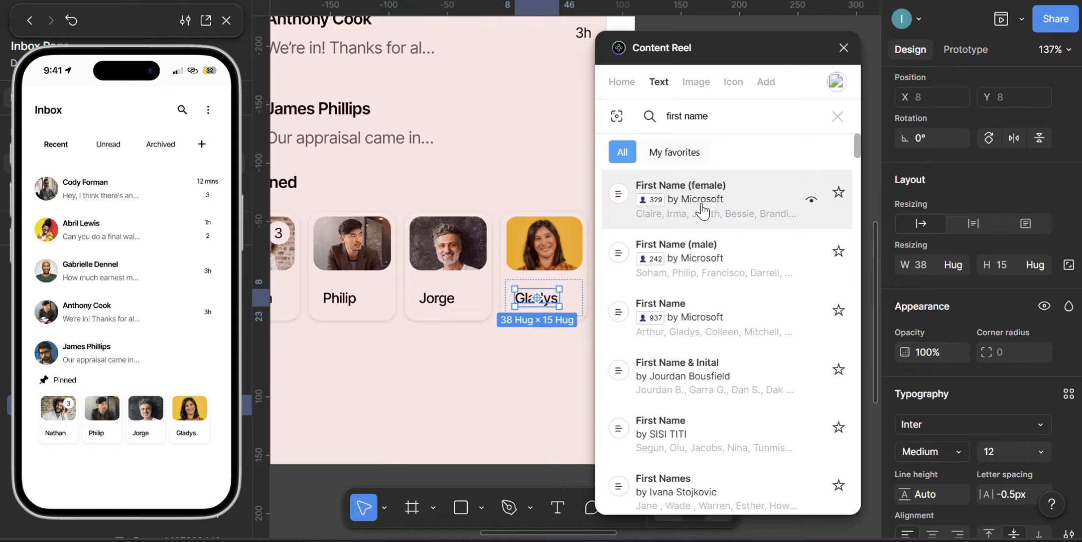
Step: Refill the fourth pinned card's image from Avatars (female), reapplying until the curly-haired woman in glasses and a denim shirt shows
{"action": "left_click", "coordinate": [545, 248]}
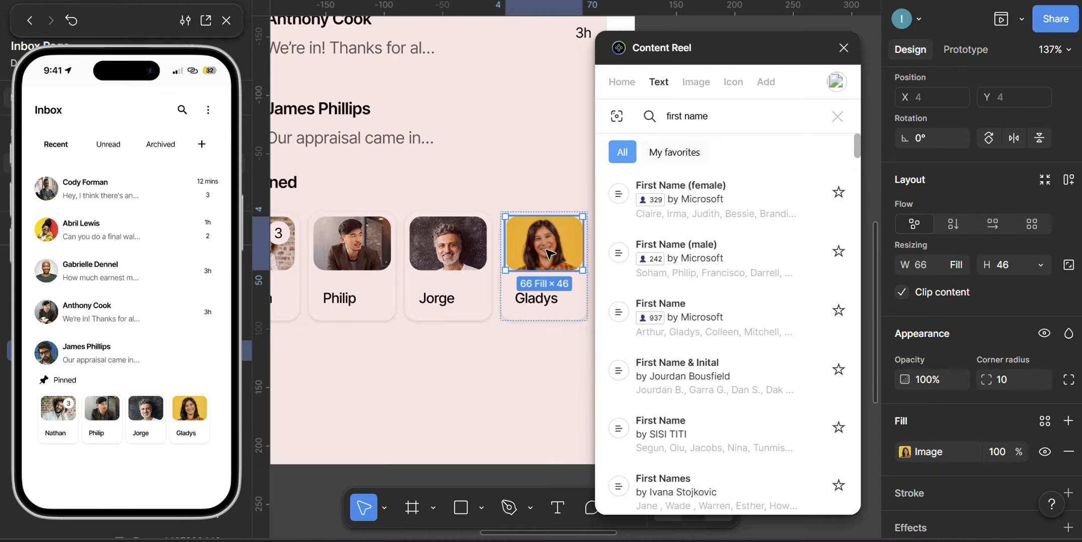
{"action": "left_click", "coordinate": [695, 82]}
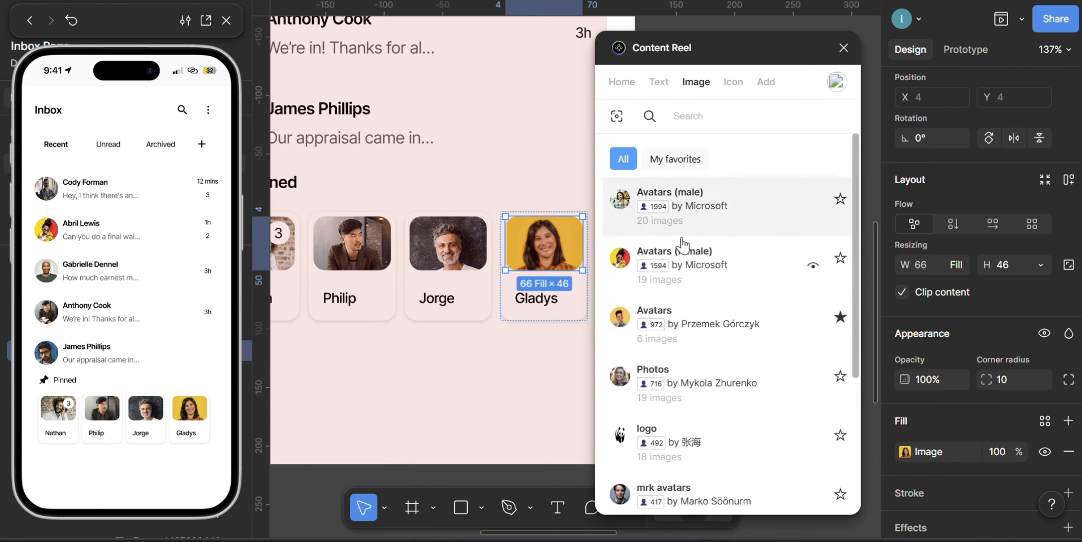
{"action": "left_click", "coordinate": [721, 275]}
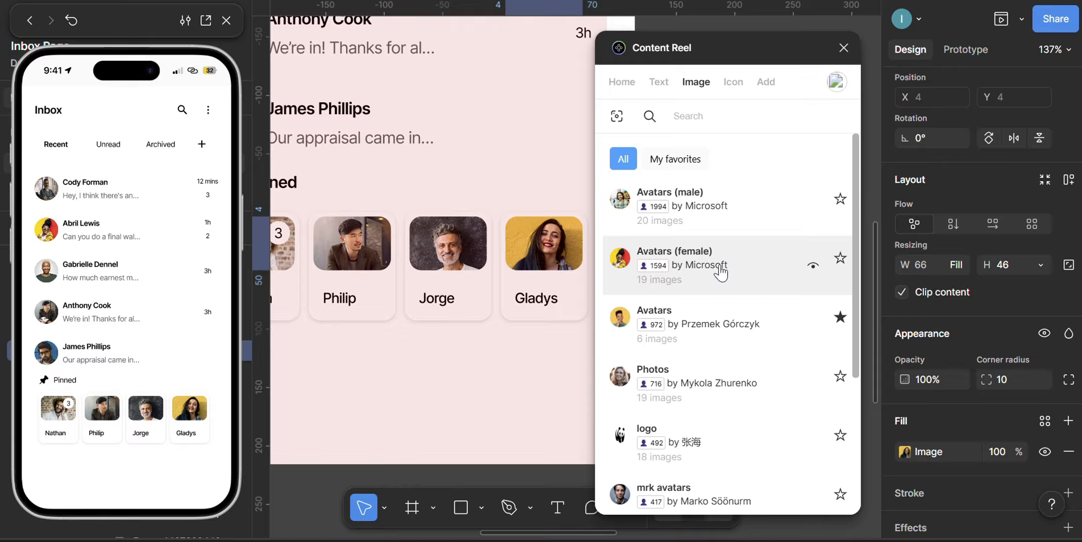
{"action": "left_click", "coordinate": [721, 273]}
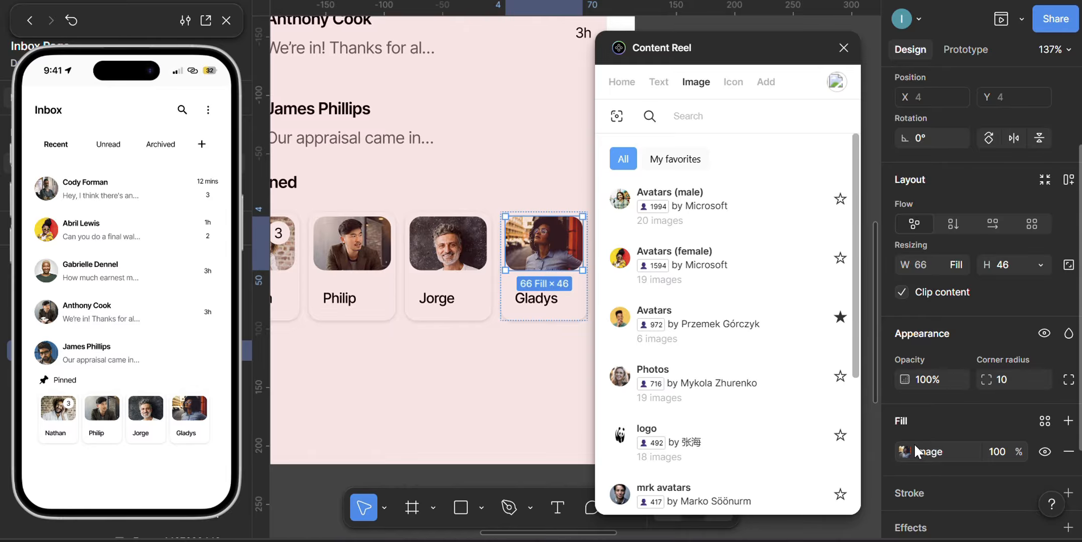
Step: Switch the fourth pinned card's image fill to Crop, shift the picture down about 3 px in its frame, and close Content Reel
{"action": "left_click", "coordinate": [904, 451]}
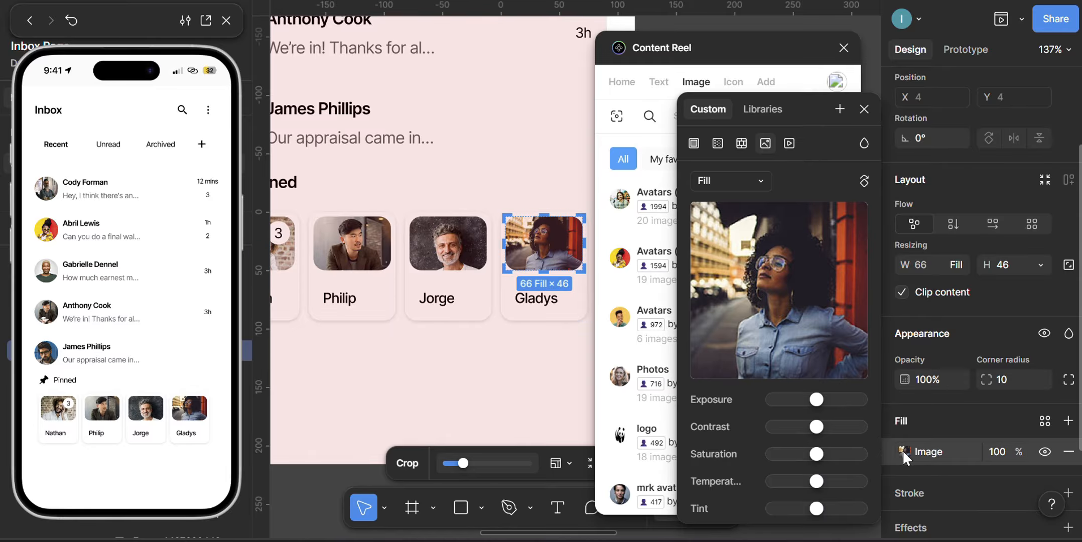
{"action": "left_click", "coordinate": [747, 181]}
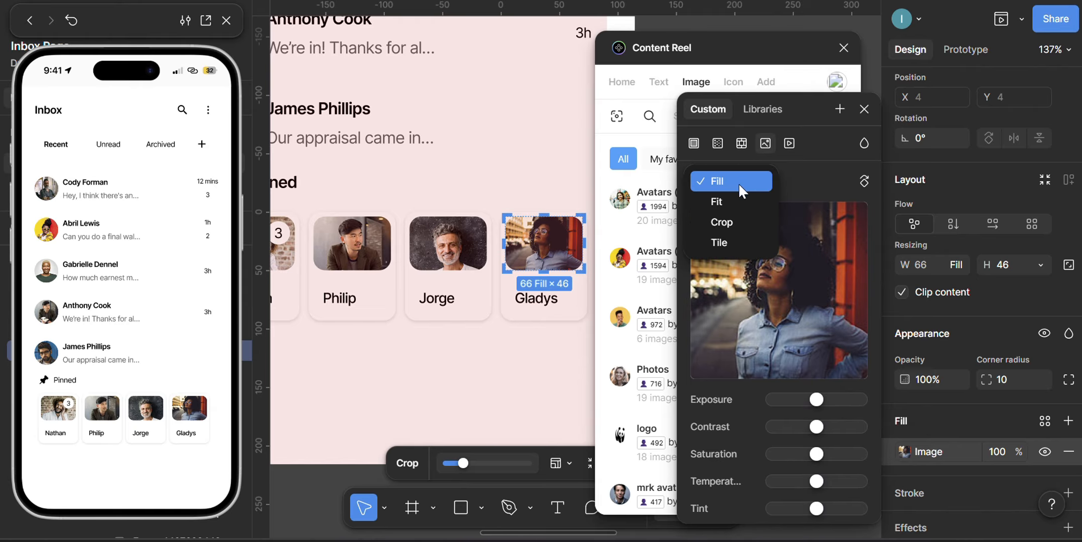
{"action": "left_click", "coordinate": [736, 218]}
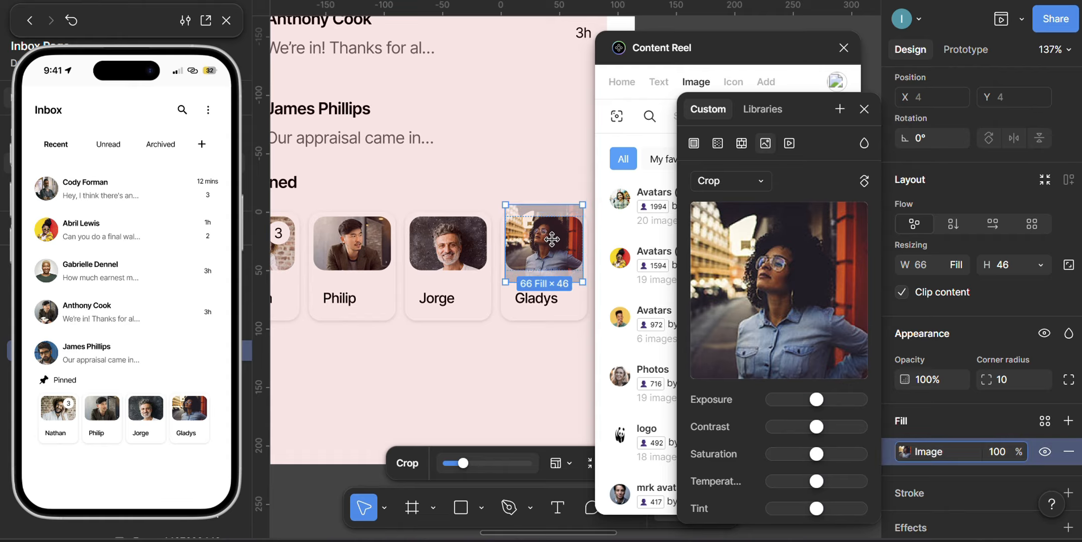
{"action": "key", "text": "shift+Down"}
{"action": "key", "text": "Up"}
{"action": "key", "text": "Up"}
{"action": "key", "text": "Up"}
{"action": "key", "text": "Up"}
{"action": "key", "text": "Up"}
{"action": "key", "text": "Up"}
{"action": "key", "text": "Up"}
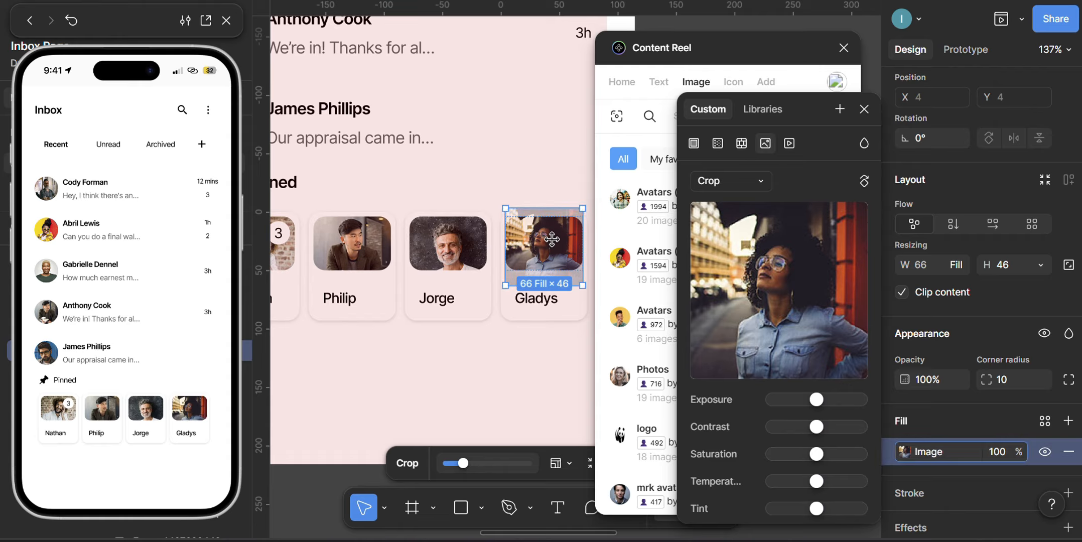
{"action": "key", "text": "Return"}
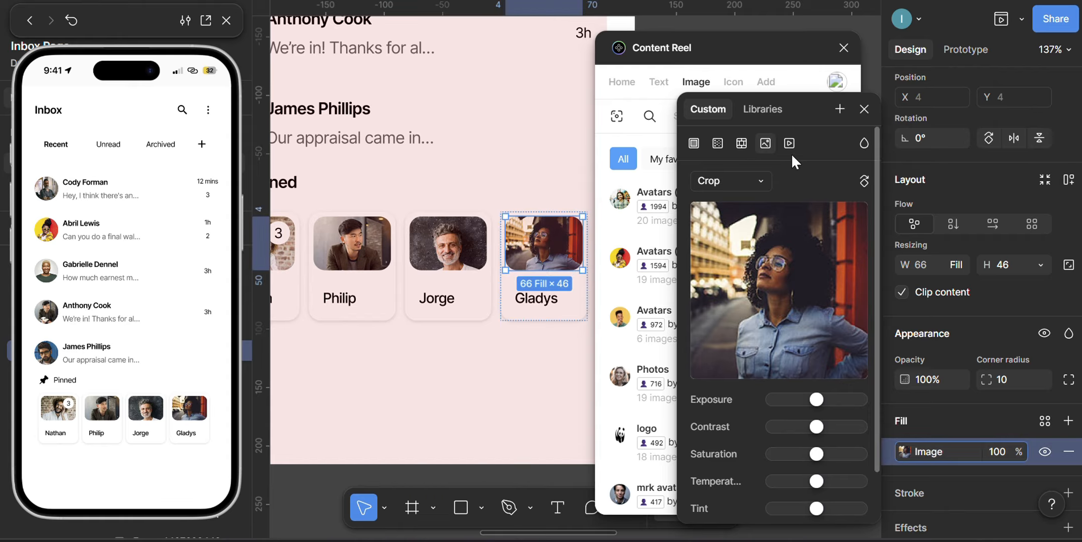
{"action": "left_click", "coordinate": [864, 109]}
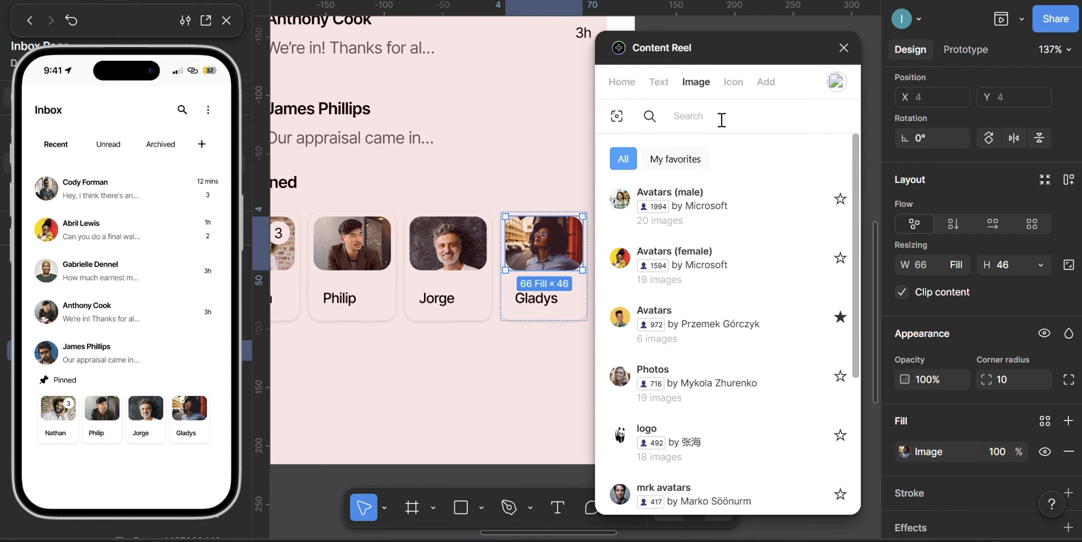
{"action": "left_click", "coordinate": [844, 48]}
Step: Copy the Navigation Bar frame from below the Materials board and paste it into the Inbox Page frame
{"action": "scroll", "coordinate": [741, 150], "scroll_direction": "down", "scroll_amount": 3}
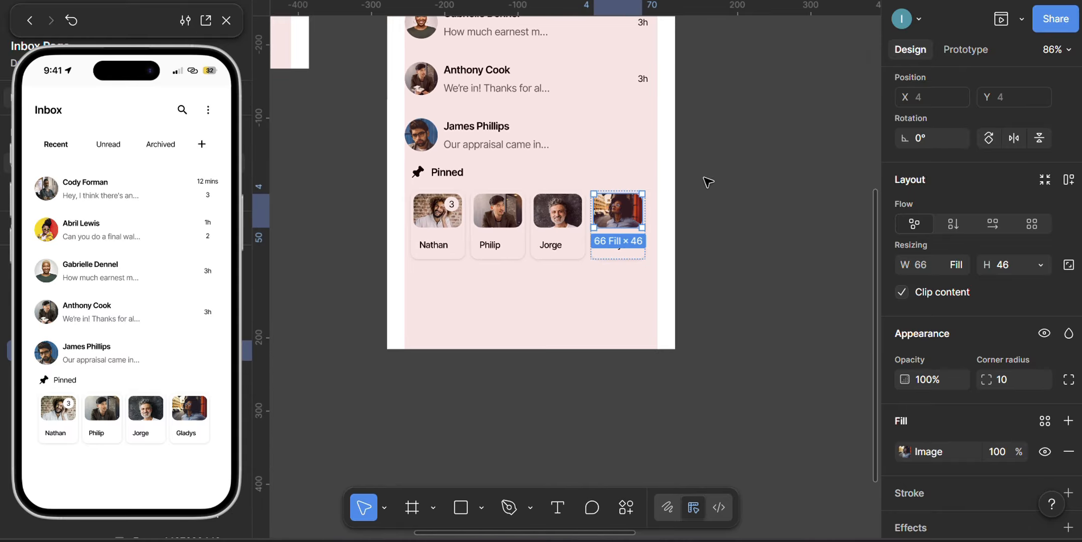
{"action": "left_click", "coordinate": [651, 150]}
{"action": "left_click", "coordinate": [673, 156]}
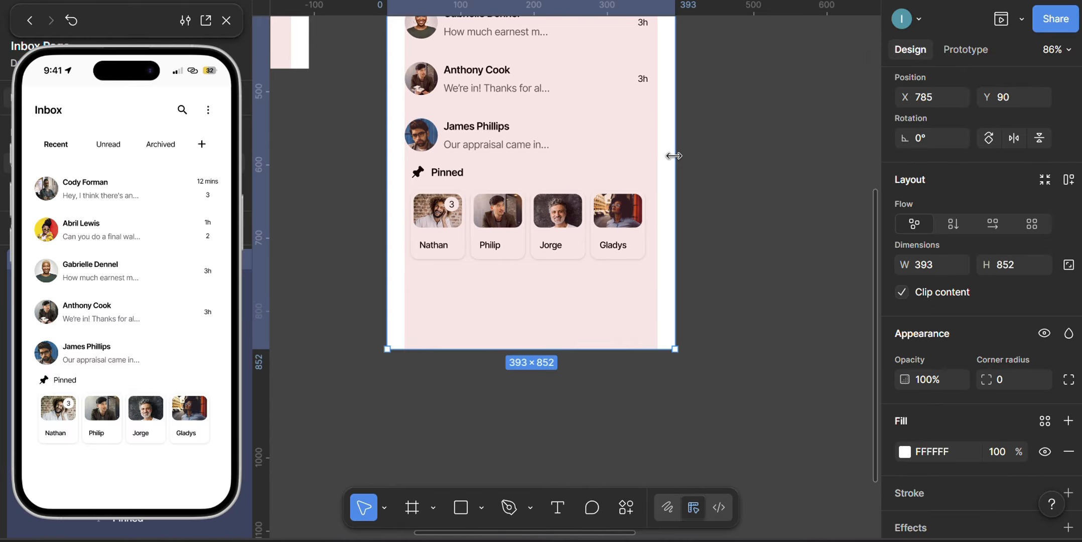
{"action": "left_click", "coordinate": [701, 163]}
{"action": "scroll", "coordinate": [703, 161], "scroll_direction": "down", "scroll_amount": 3}
{"action": "scroll", "coordinate": [357, 212], "scroll_direction": "left", "scroll_amount": 5}
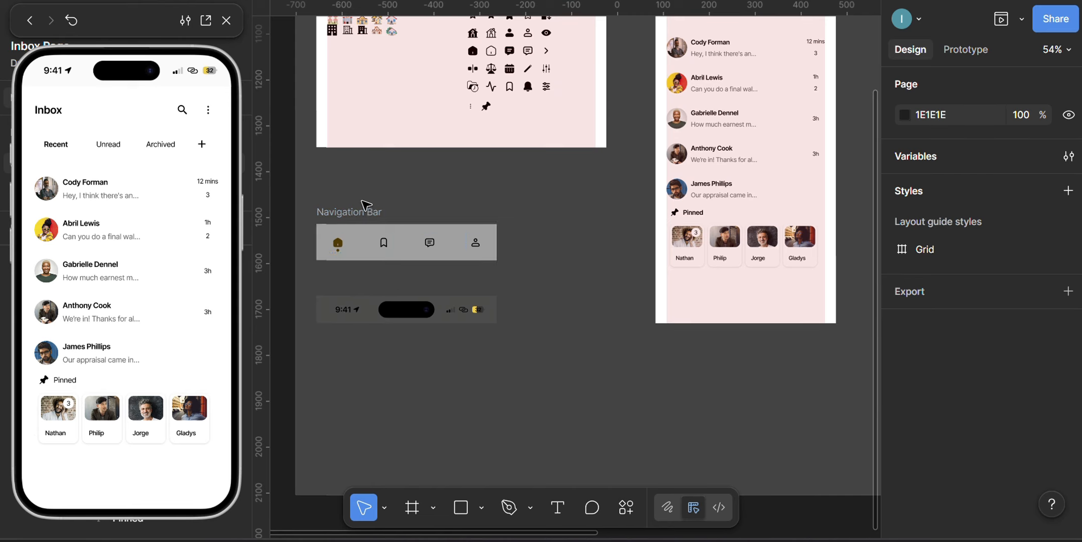
{"action": "left_click", "coordinate": [363, 206]}
{"action": "left_click", "coordinate": [375, 213]}
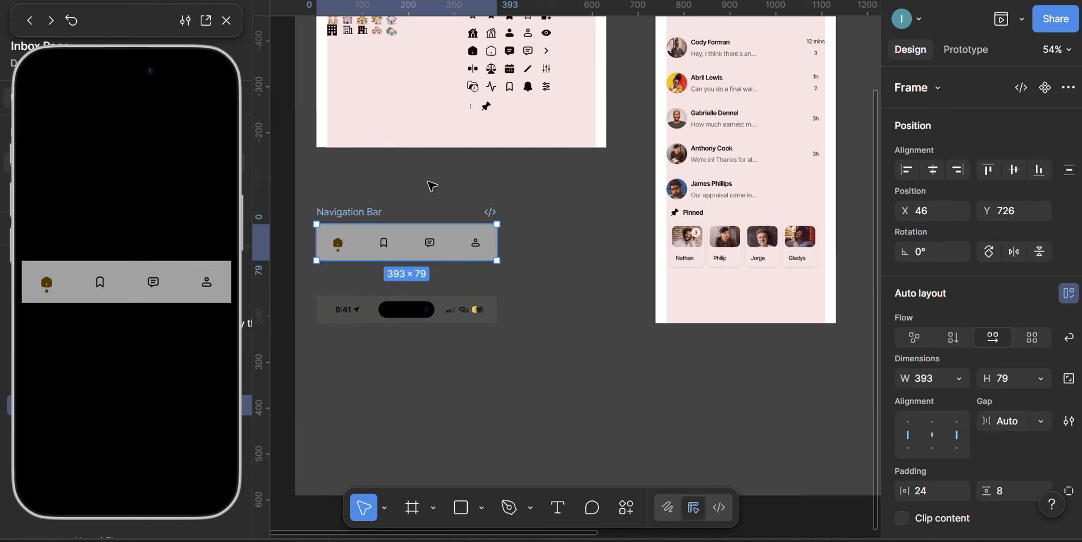
{"action": "scroll", "coordinate": [534, 228], "scroll_direction": "down", "scroll_amount": 5}
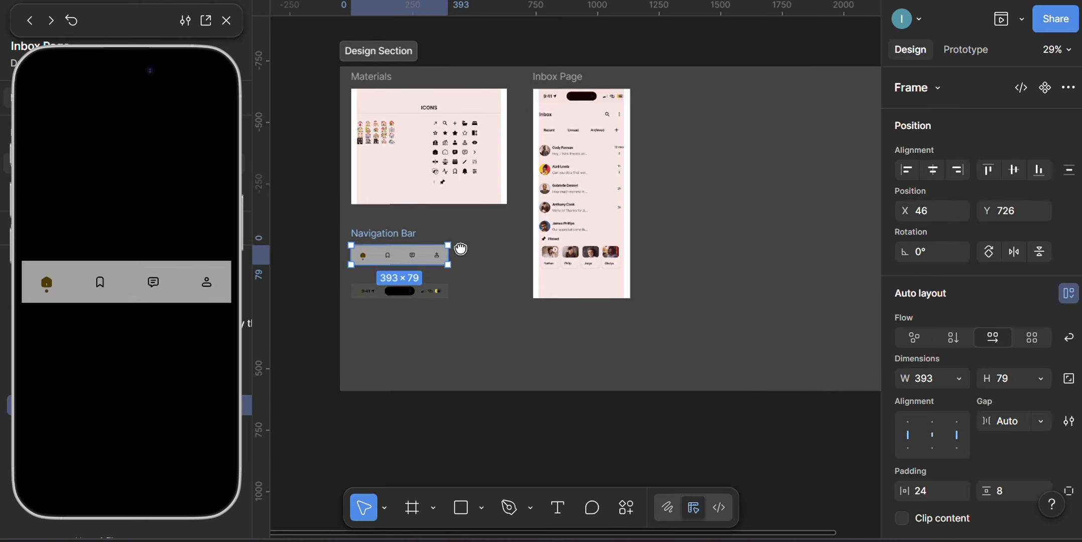
{"action": "left_click", "coordinate": [556, 84]}
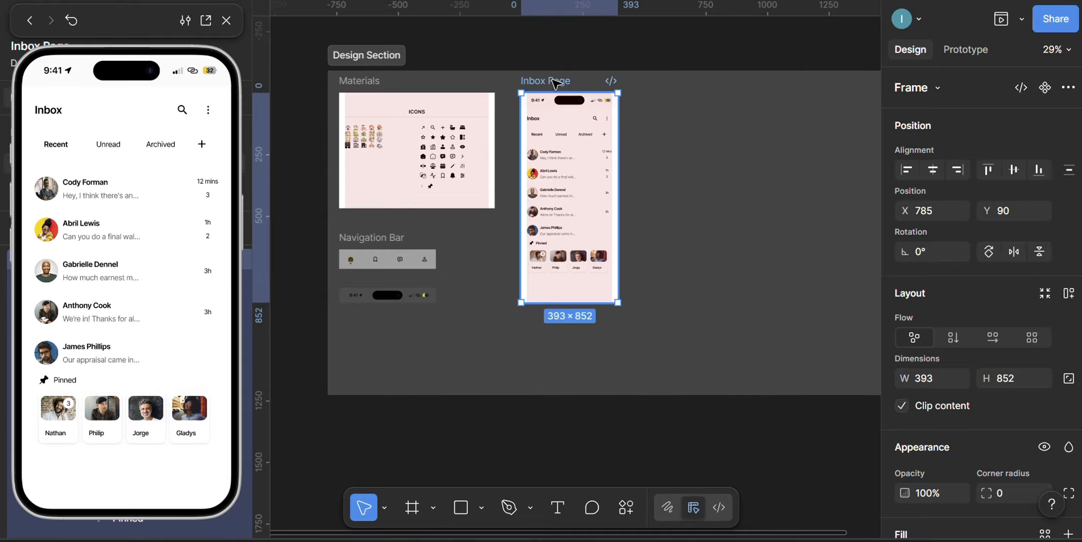
{"action": "key", "text": "ctrl+v"}
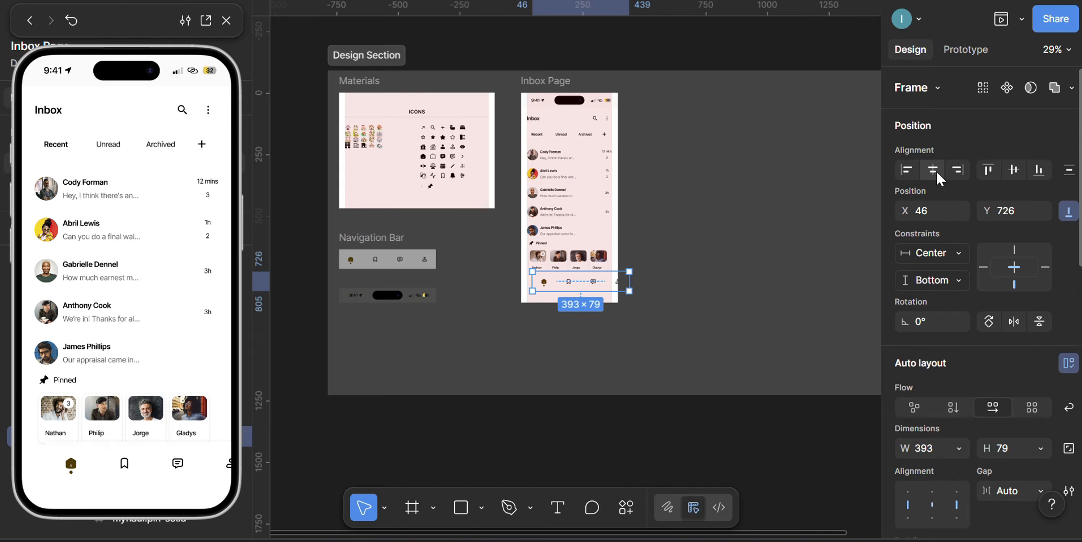
Step: Align the pasted navigation bar to the horizontal centre and bottom edge of the Inbox Page frame
{"action": "left_click", "coordinate": [934, 170]}
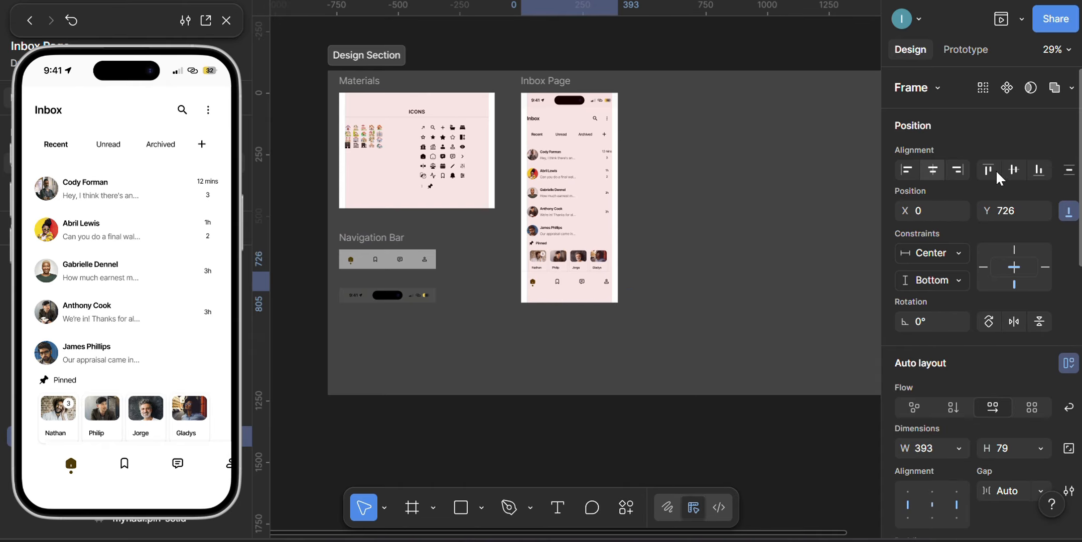
{"action": "left_click", "coordinate": [1039, 170]}
{"action": "scroll", "coordinate": [664, 288], "scroll_direction": "up", "scroll_amount": 5}
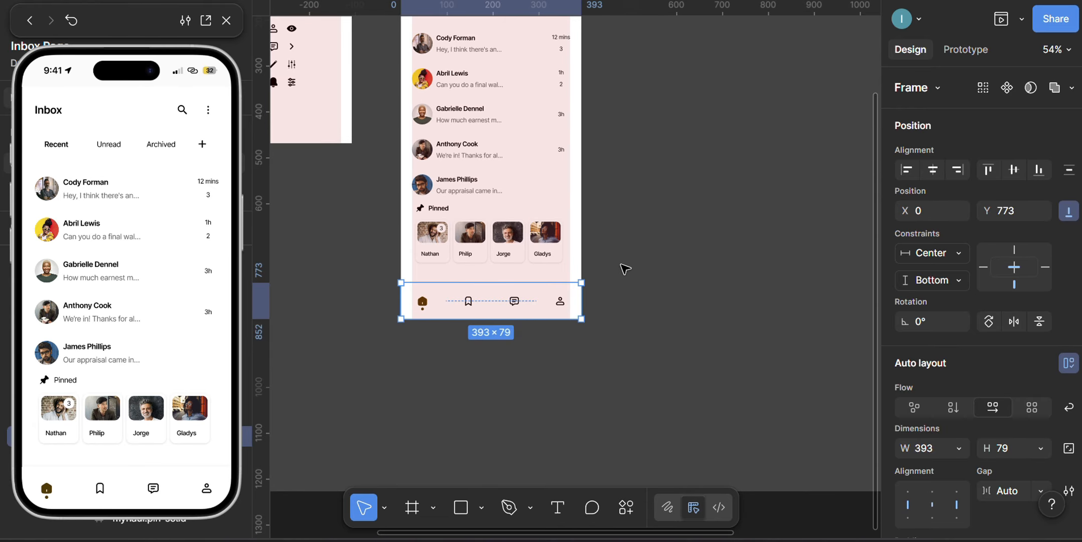
Step: Set the Inbox Page navigation bar's prototype scroll position to Fixed (stay in place)
{"action": "left_click", "coordinate": [966, 49]}
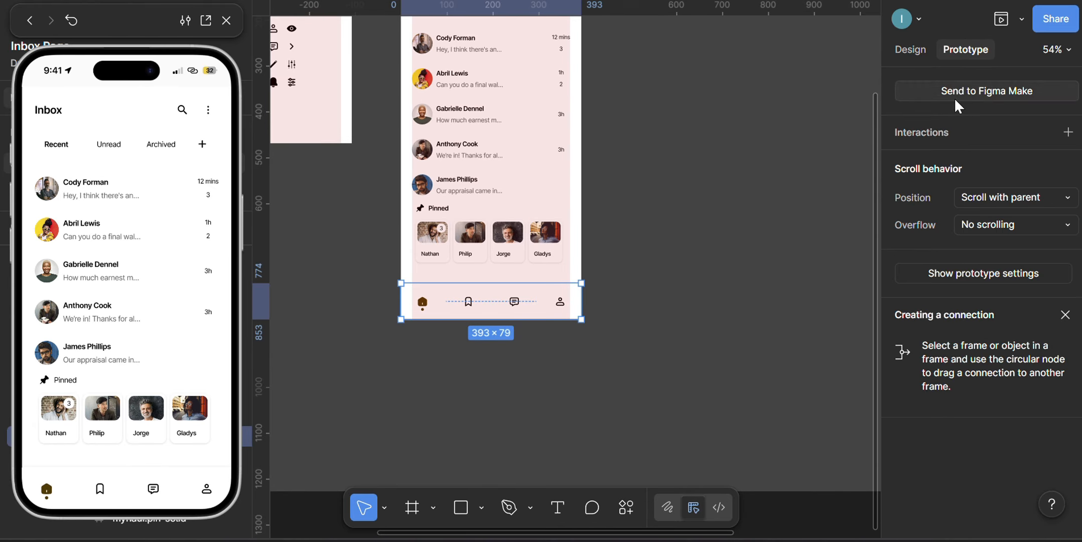
{"action": "left_click", "coordinate": [987, 198]}
{"action": "left_click", "coordinate": [979, 218]}
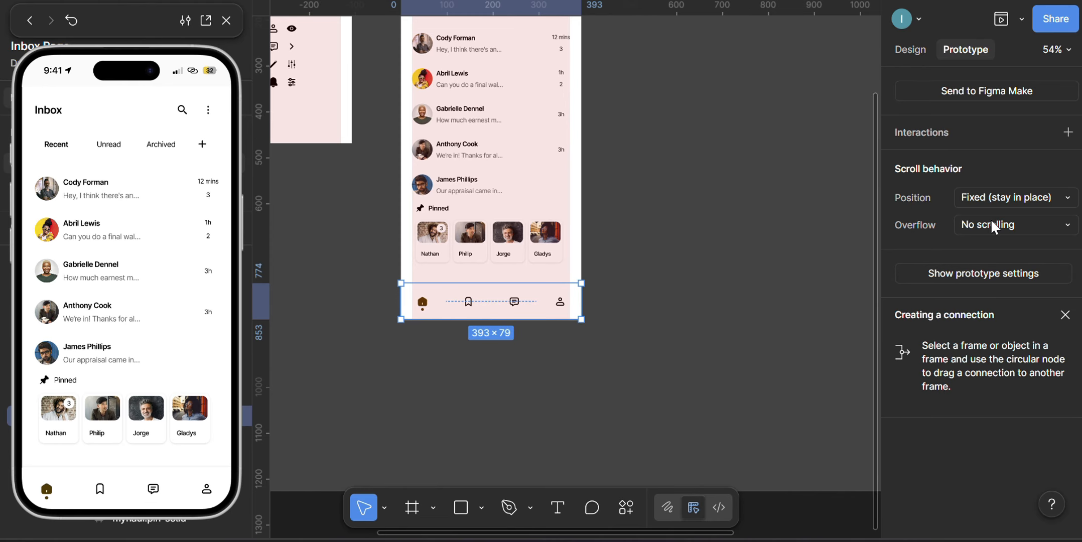
{"action": "left_click", "coordinate": [908, 49]}
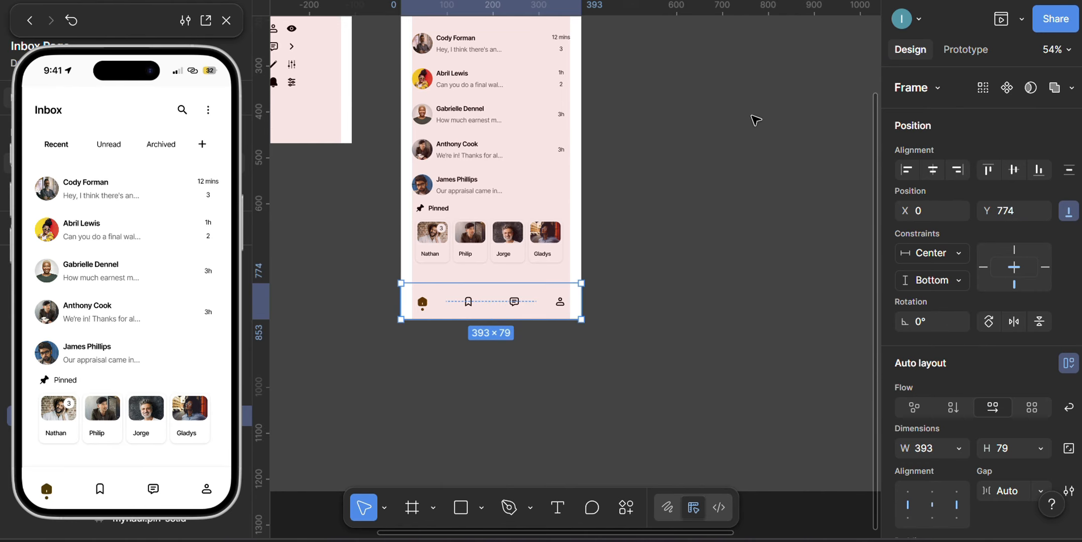
Step: Nudge the Pinned section down to Y 613, leaving a 16 px gap above the navigation bar
{"action": "scroll", "coordinate": [427, 251], "scroll_direction": "up", "scroll_amount": 3}
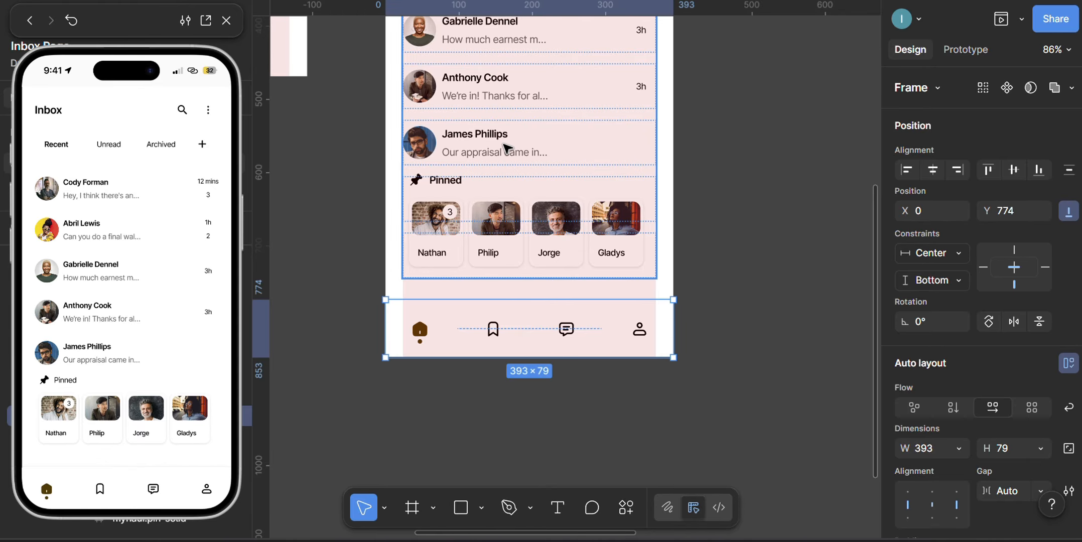
{"action": "double_click", "coordinate": [506, 146]}
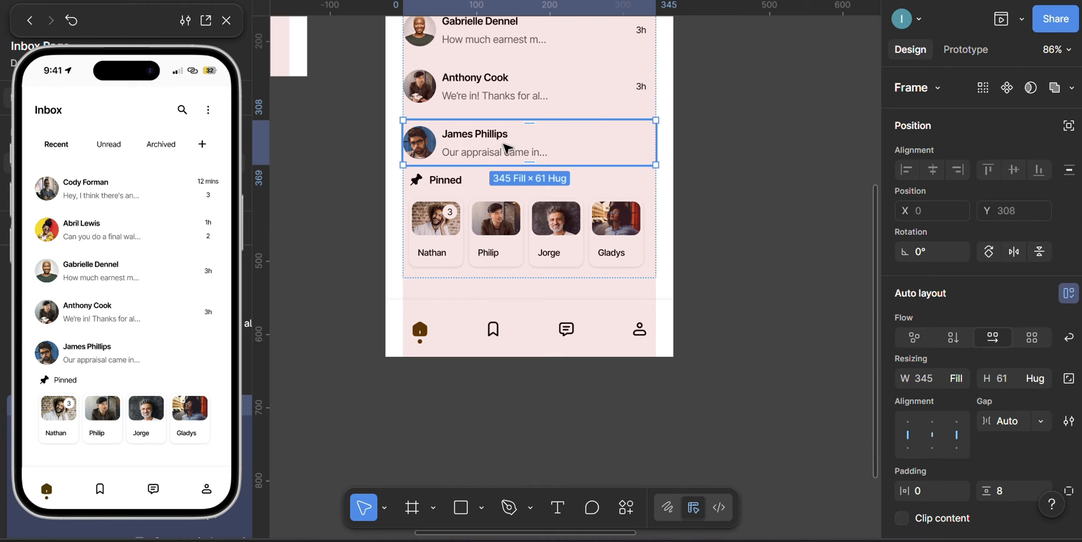
{"action": "left_click", "coordinate": [692, 89]}
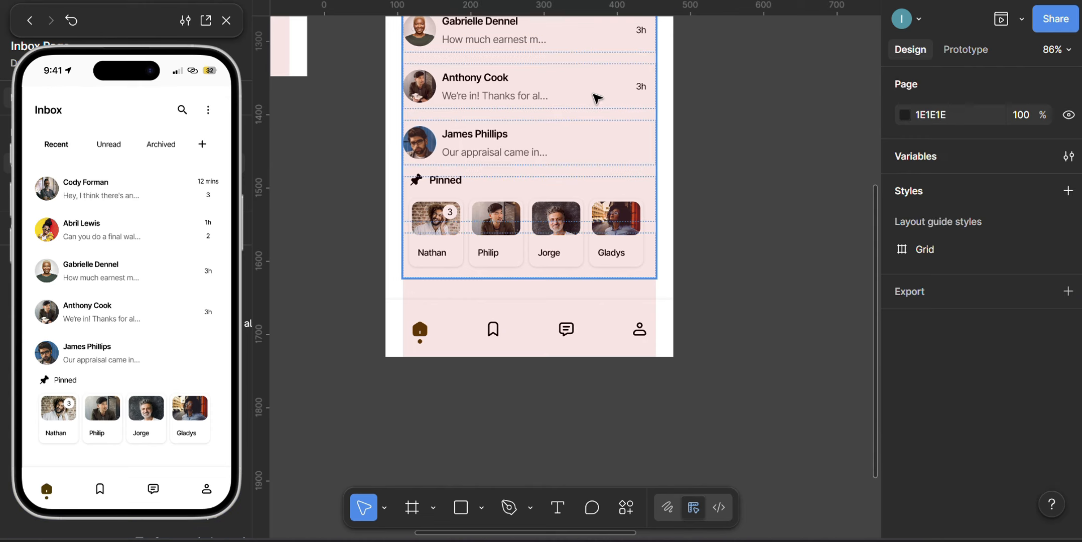
{"action": "left_click", "coordinate": [559, 128]}
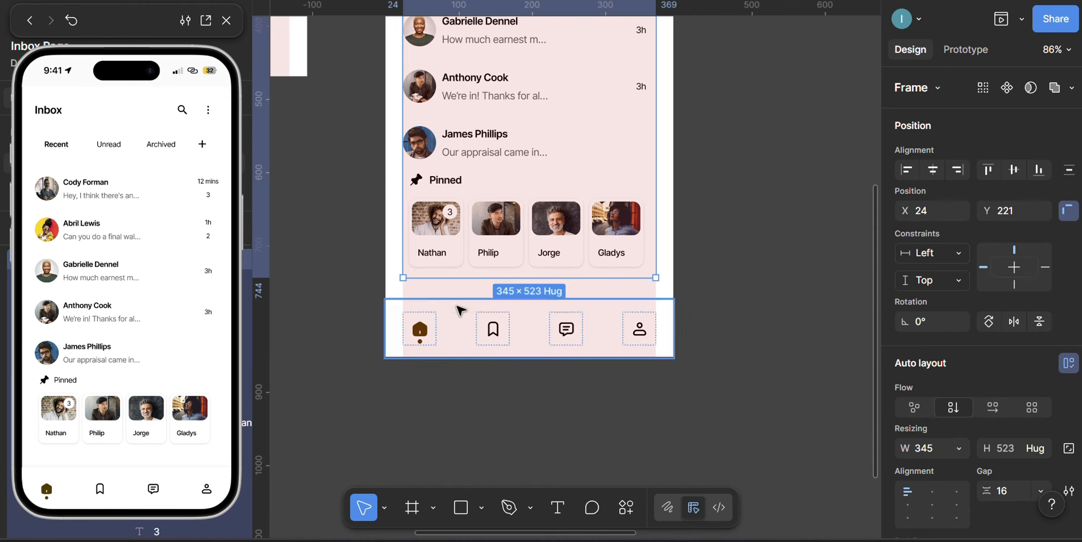
{"action": "mouse_move", "coordinate": [488, 107]}
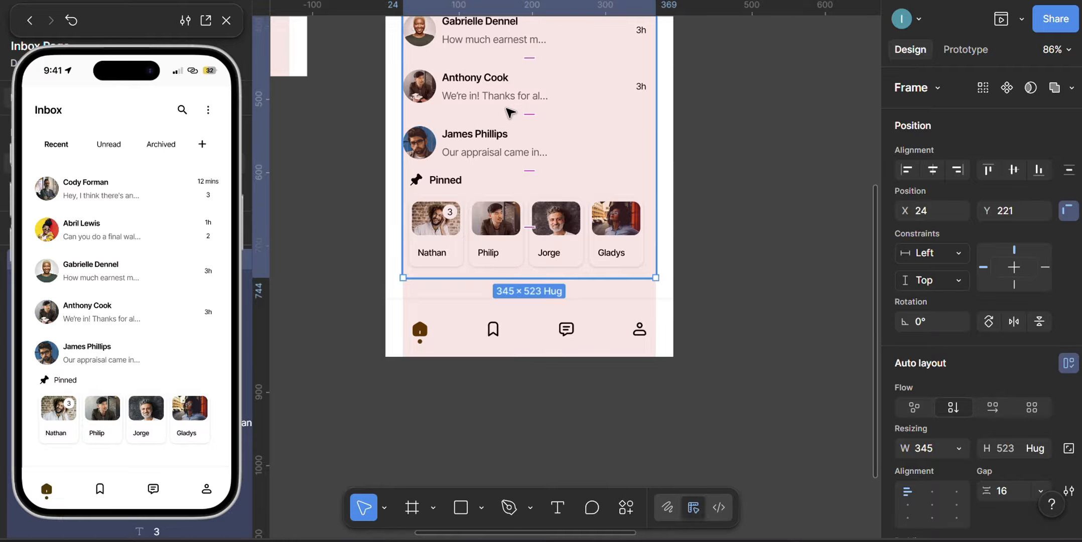
{"action": "scroll", "coordinate": [506, 118], "scroll_direction": "up", "scroll_amount": 4}
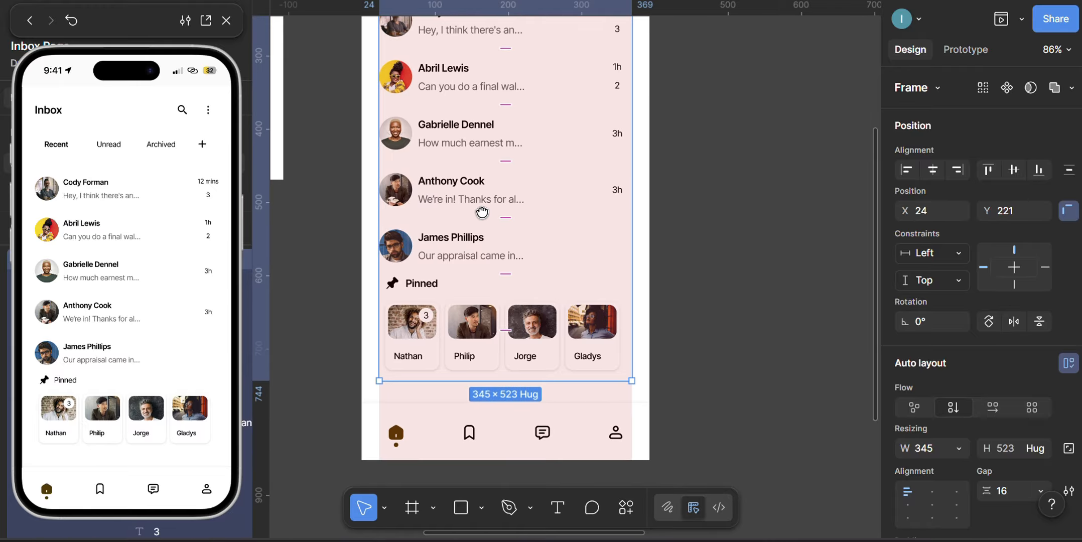
{"action": "left_click", "coordinate": [516, 290]}
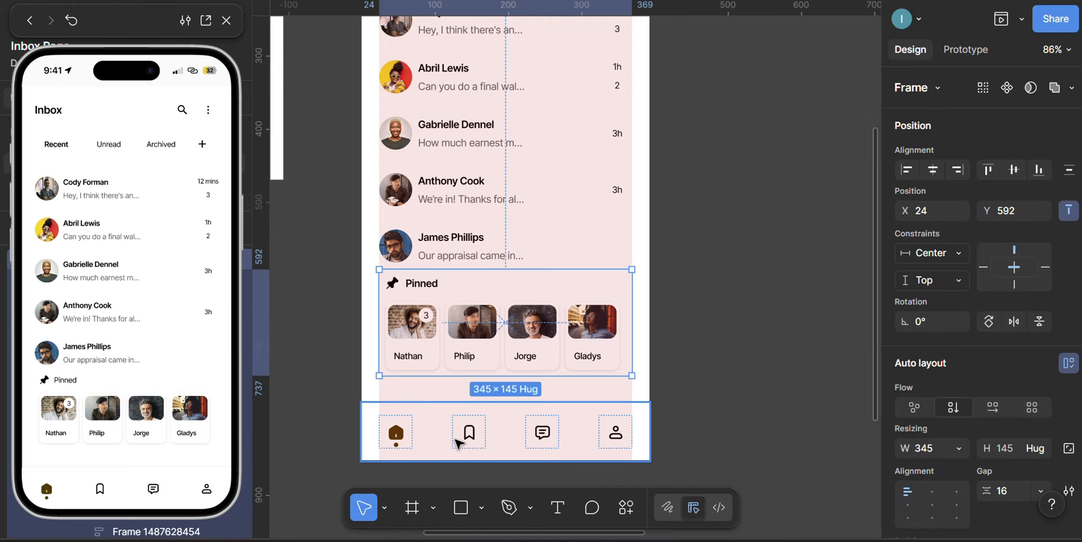
{"action": "key", "text": "alt"}
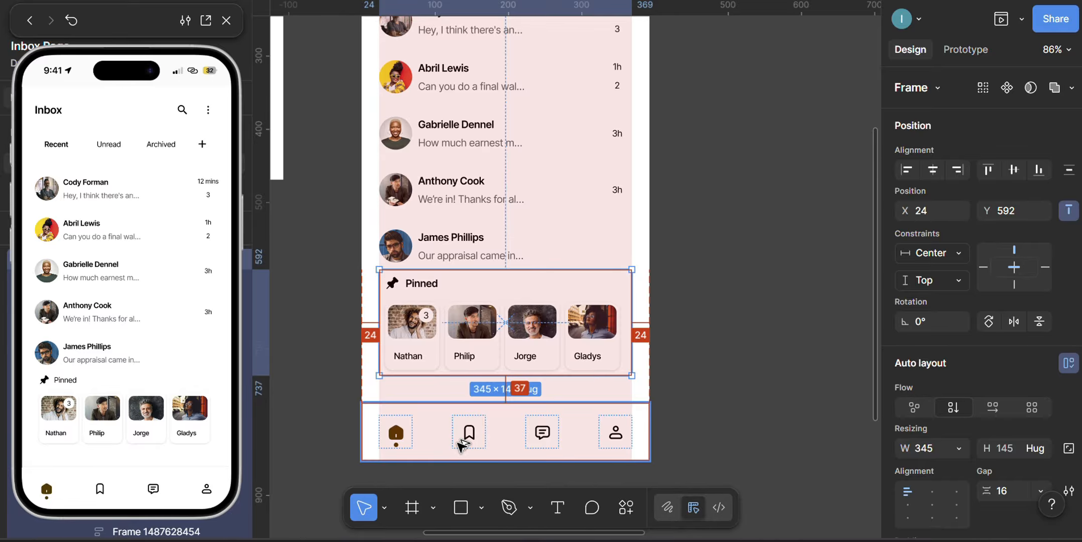
{"action": "key", "text": "Down"}
{"action": "key", "text": "Down"}
{"action": "key", "text": "Down"}
{"action": "key", "text": "Down"}
{"action": "key", "text": "Down"}
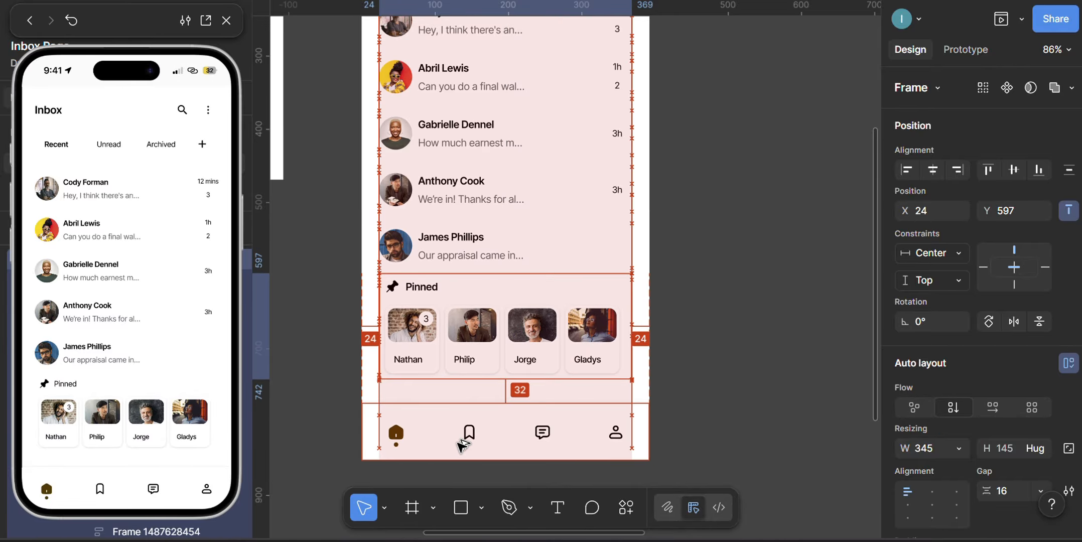
{"action": "key", "text": "Down"}
{"action": "key", "text": "Down"}
{"action": "key", "text": "Down"}
{"action": "key", "text": "Down"}
{"action": "key", "text": "Down"}
{"action": "key", "text": "Down"}
{"action": "key", "text": "Down"}
{"action": "key", "text": "Down"}
{"action": "key", "text": "Down"}
{"action": "key", "text": "Down"}
{"action": "key", "text": "Down"}
{"action": "key", "text": "Down"}
{"action": "key", "text": "Down"}
{"action": "key", "text": "Down"}
{"action": "key", "text": "Down"}
{"action": "key", "text": "Down"}
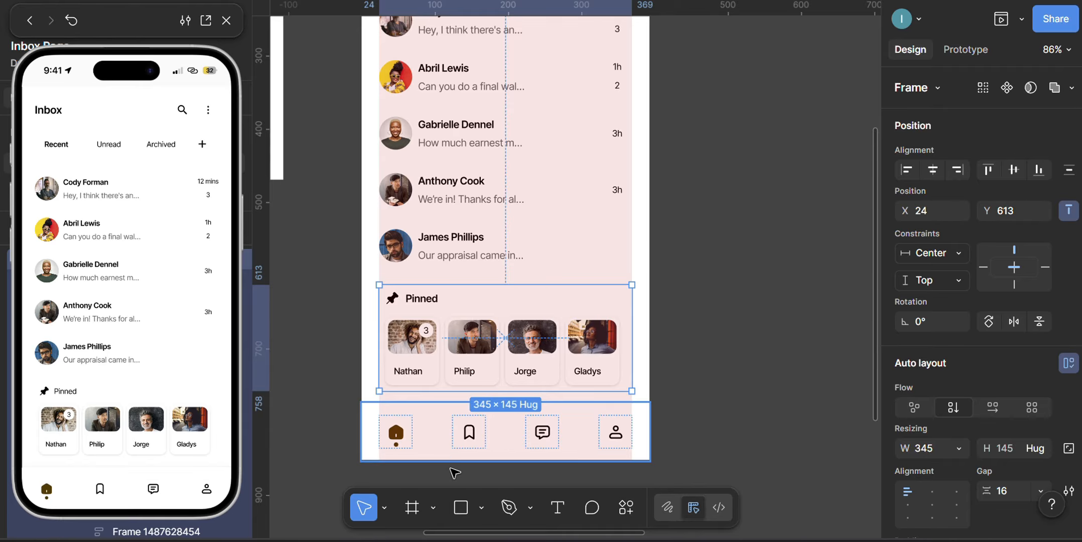
Step: Nudge the message list up to Y 212, leaving a 24 px gap below the Recent, Unread and Archived tabs
{"action": "scroll", "coordinate": [552, 426], "scroll_direction": "down", "scroll_amount": 5}
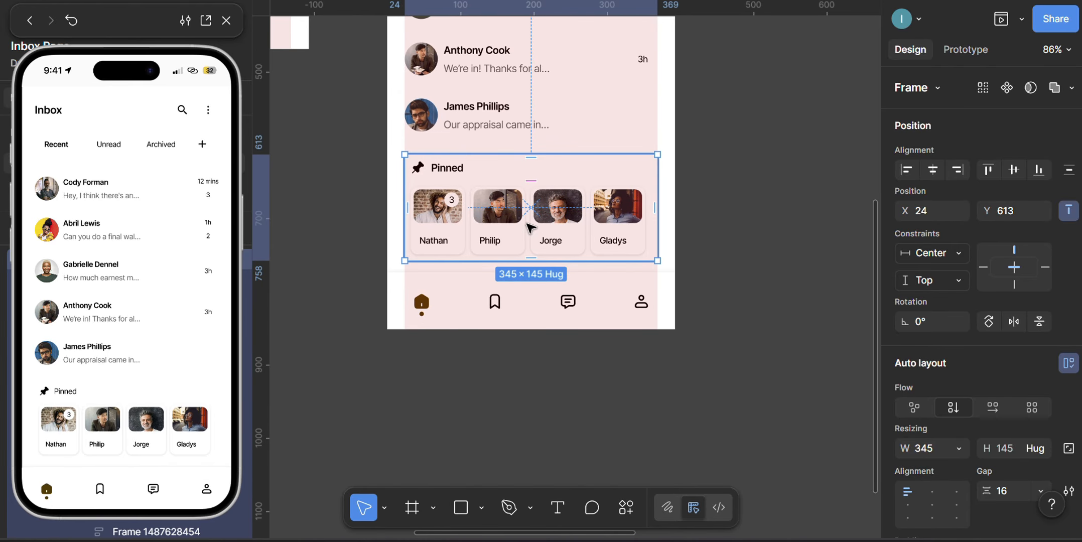
{"action": "left_click", "coordinate": [489, 108]}
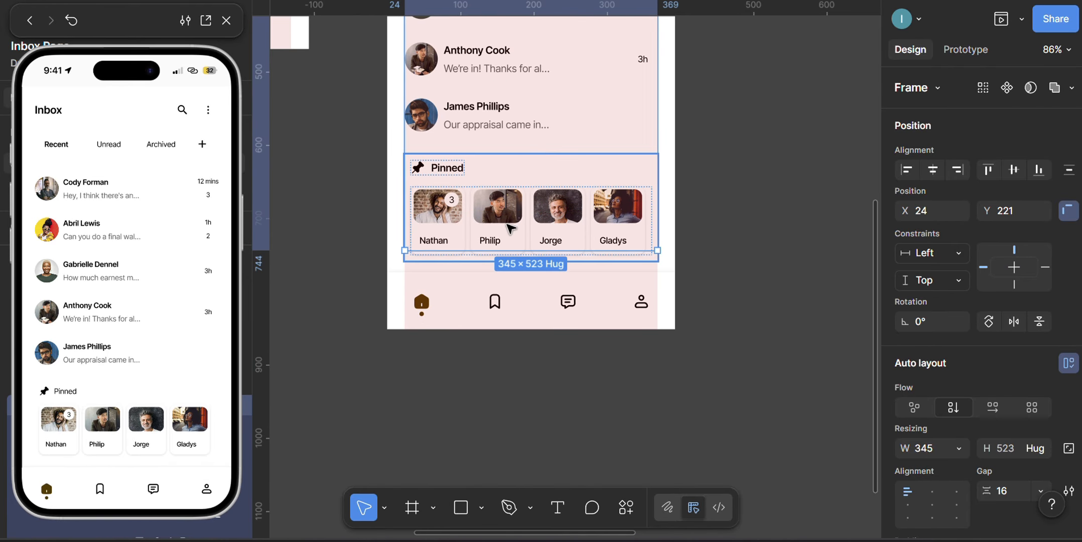
{"action": "left_click_drag", "start_coordinate": [616, 157], "coordinate": [614, 270]}
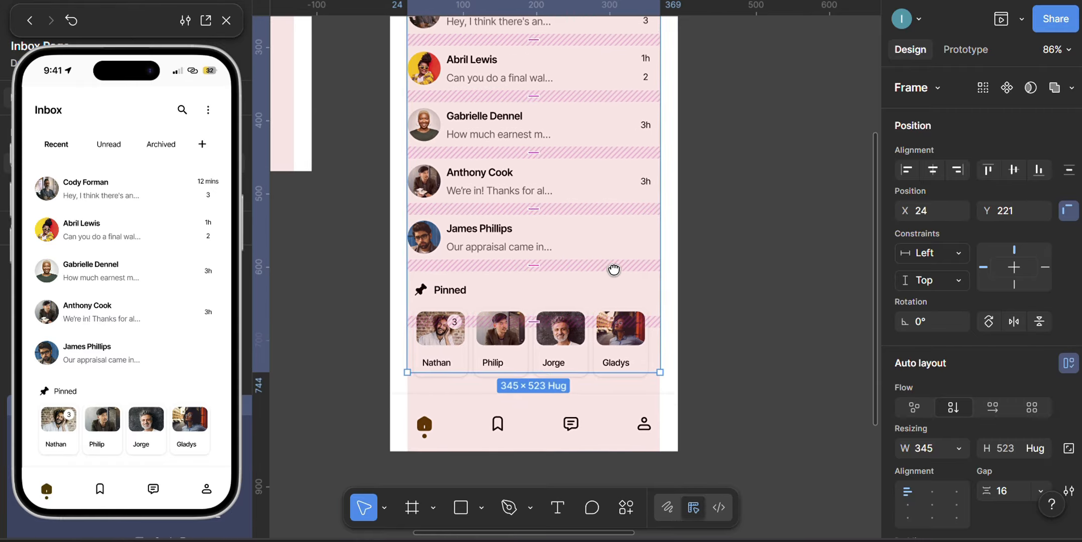
{"action": "scroll", "coordinate": [614, 270], "scroll_direction": "down", "scroll_amount": 3}
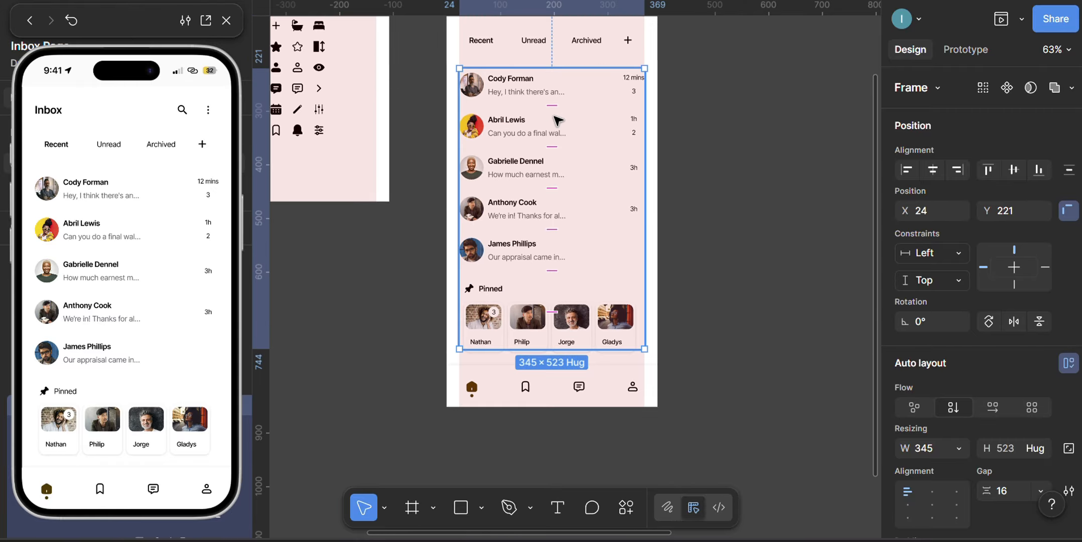
{"action": "key", "text": "alt"}
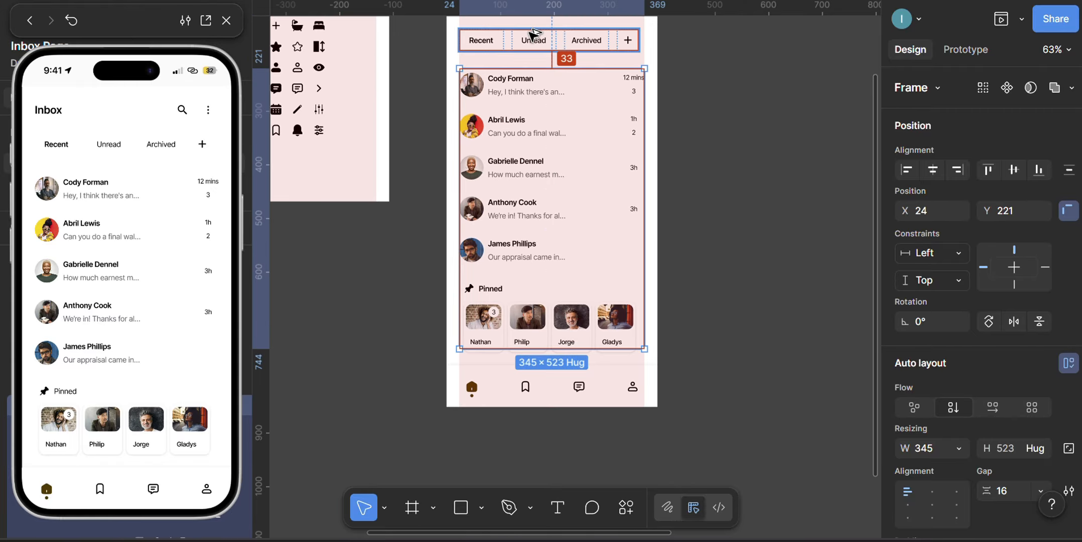
{"action": "key", "text": "Up"}
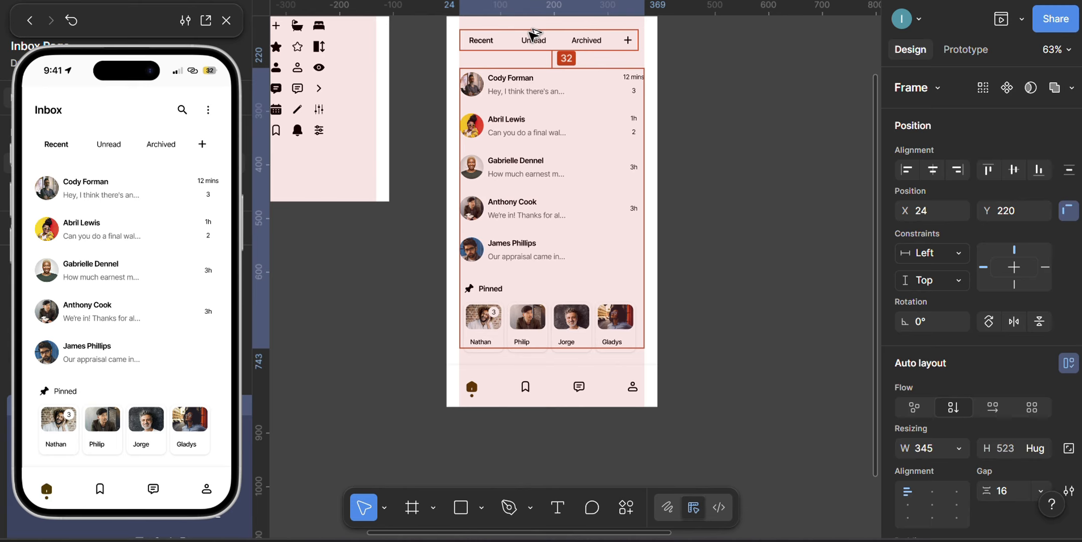
{"action": "key", "text": "Up"}
{"action": "key", "text": "Up"}
{"action": "key", "text": "Up"}
{"action": "key", "text": "Up"}
{"action": "key", "text": "Up"}
{"action": "key", "text": "Up"}
{"action": "key", "text": "Up"}
{"action": "key", "text": "Up"}
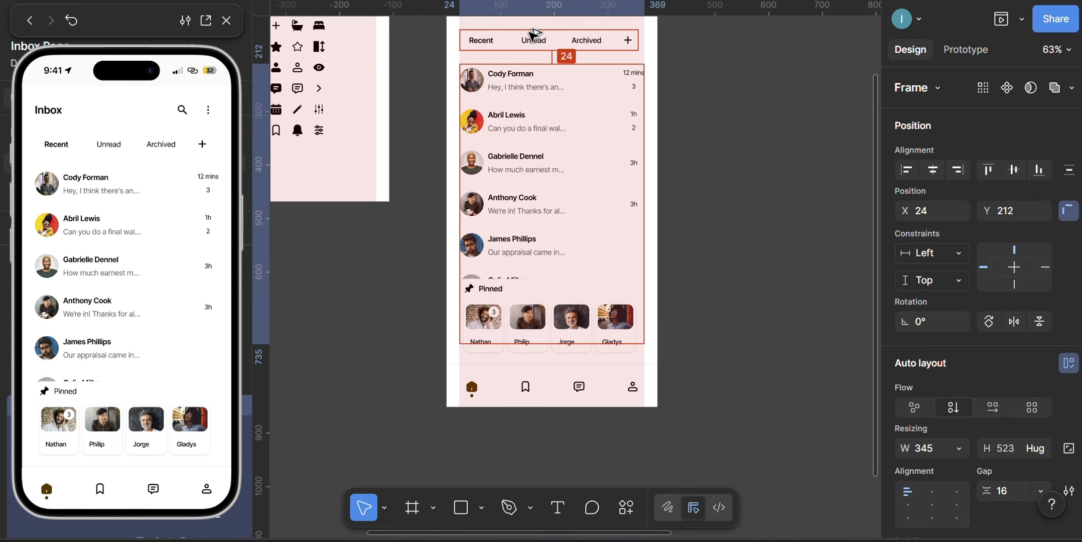
Step: Nudge the message list down to Y 220, leaving a 32 px gap below the Recent, Unread and Archived tabs
{"action": "key", "text": "Down"}
{"action": "key", "text": "Down"}
{"action": "key", "text": "Down"}
{"action": "key", "text": "Down"}
{"action": "key", "text": "Down"}
{"action": "key", "text": "Down"}
{"action": "key", "text": "Down"}
{"action": "key", "text": "Down"}
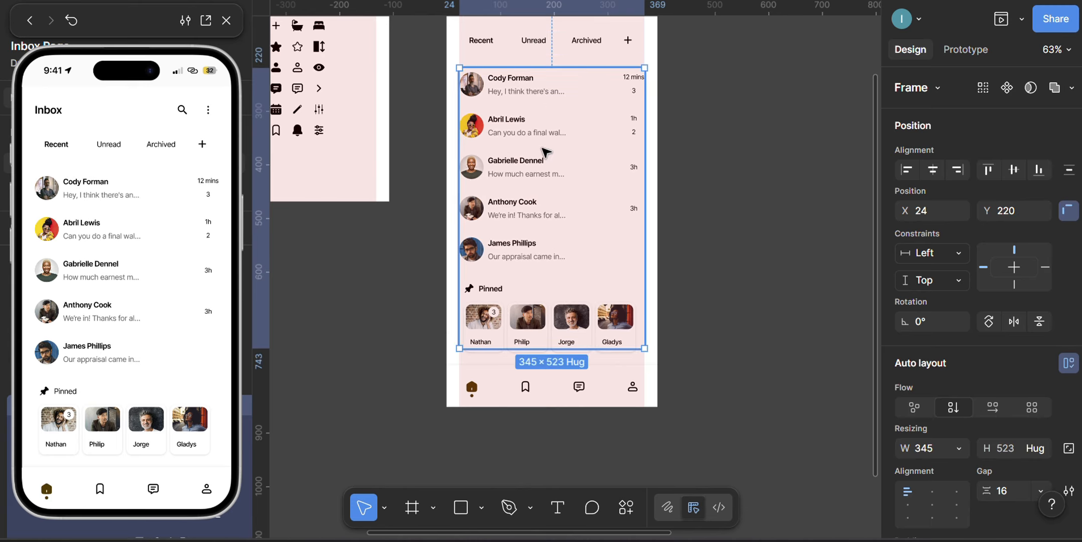
{"action": "scroll", "coordinate": [512, 181], "scroll_direction": "up", "scroll_amount": 5}
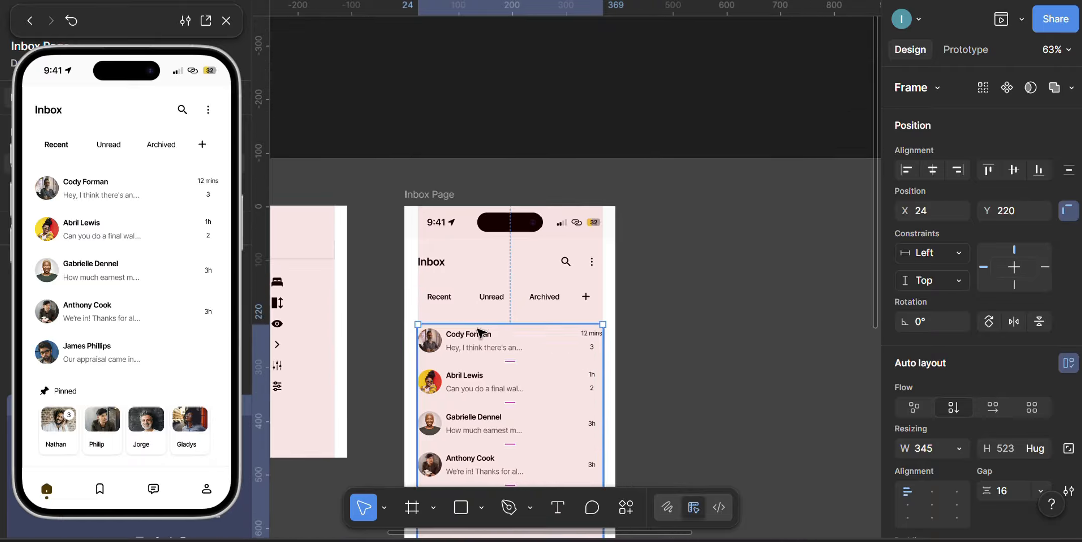
{"action": "scroll", "coordinate": [492, 186], "scroll_direction": "down", "scroll_amount": 2}
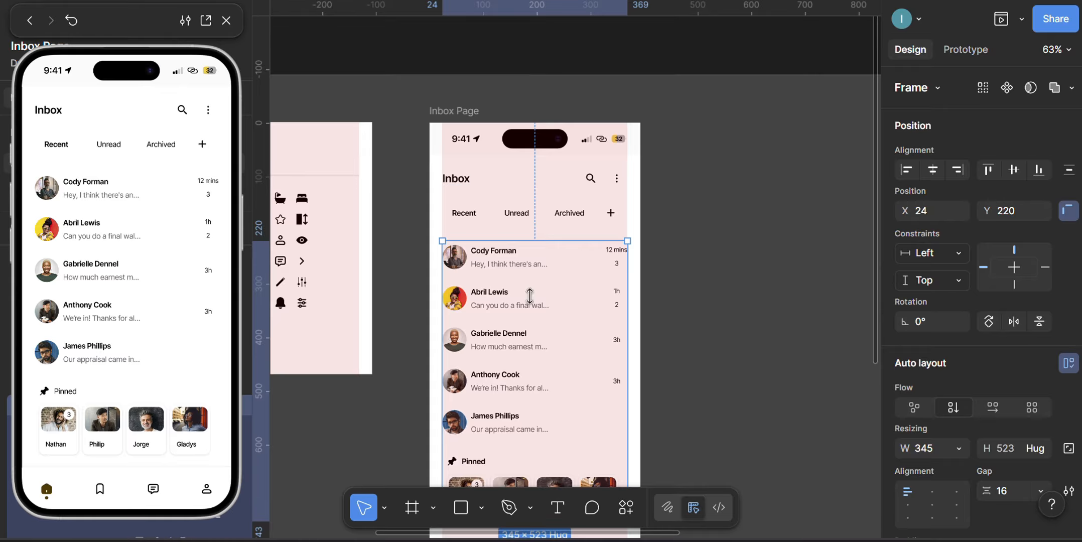
{"action": "scroll", "coordinate": [529, 294], "scroll_direction": "down", "scroll_amount": 3}
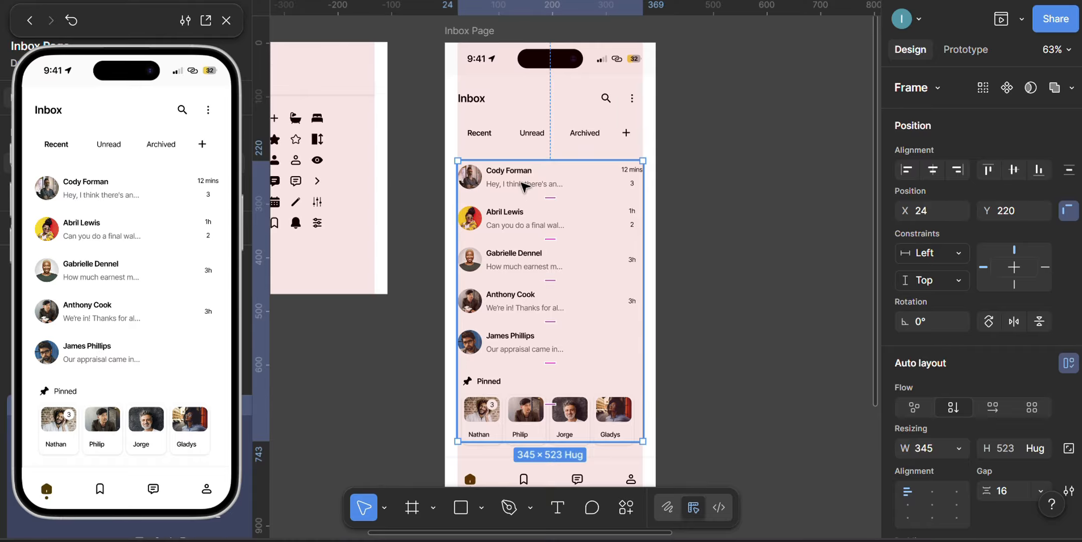
{"action": "scroll", "coordinate": [544, 90], "scroll_direction": "up", "scroll_amount": 1}
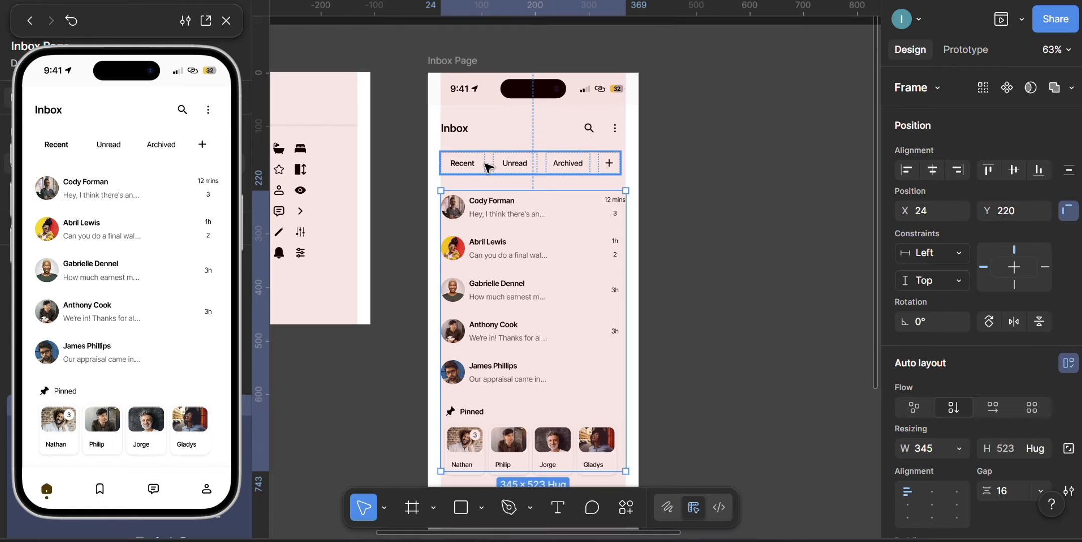
Step: Fill the Recent tab with the Primary colour variable and set its text colour to Background
{"action": "left_click", "coordinate": [517, 165], "text": "ctrl"}
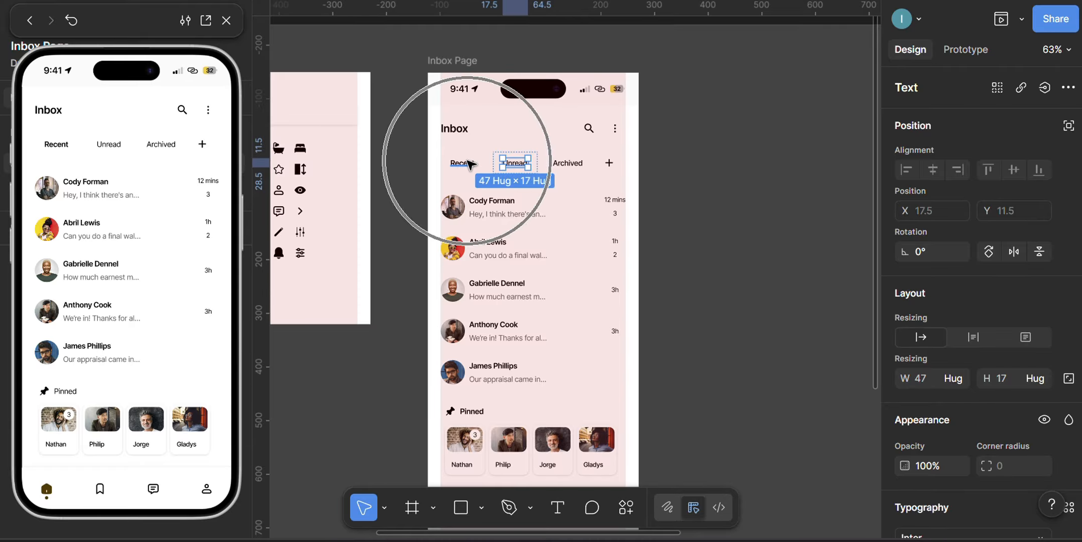
{"action": "left_click", "coordinate": [450, 168]}
{"action": "scroll", "coordinate": [981, 404], "scroll_direction": "down", "scroll_amount": 5}
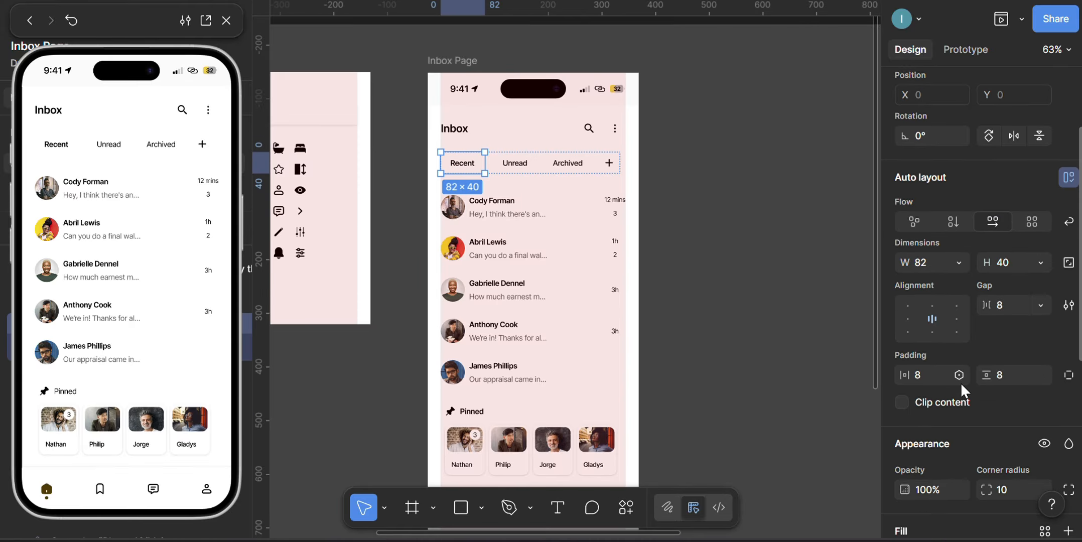
{"action": "scroll", "coordinate": [980, 403], "scroll_direction": "down", "scroll_amount": 2}
{"action": "left_click", "coordinate": [1045, 278]}
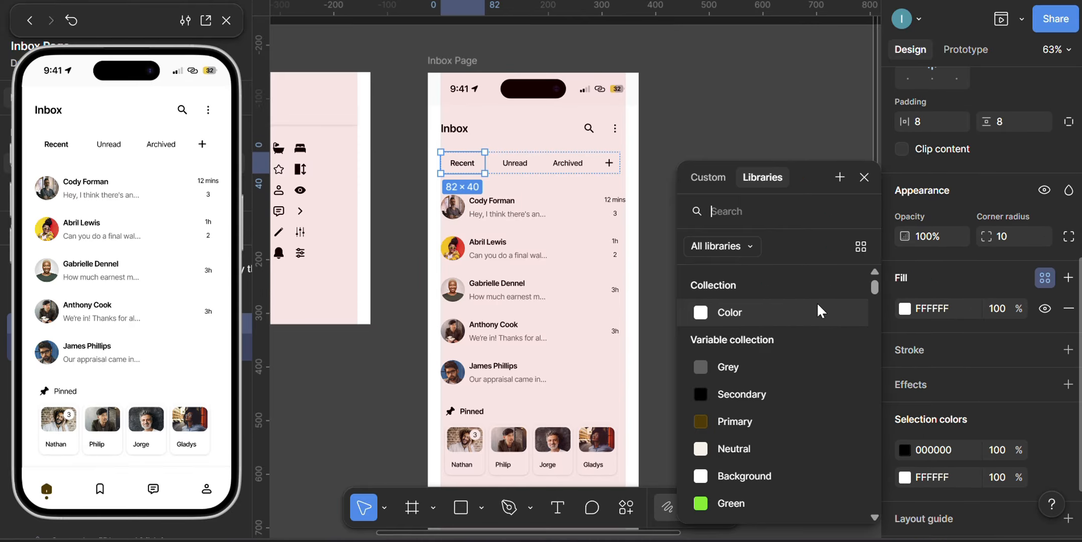
{"action": "left_click", "coordinate": [753, 419]}
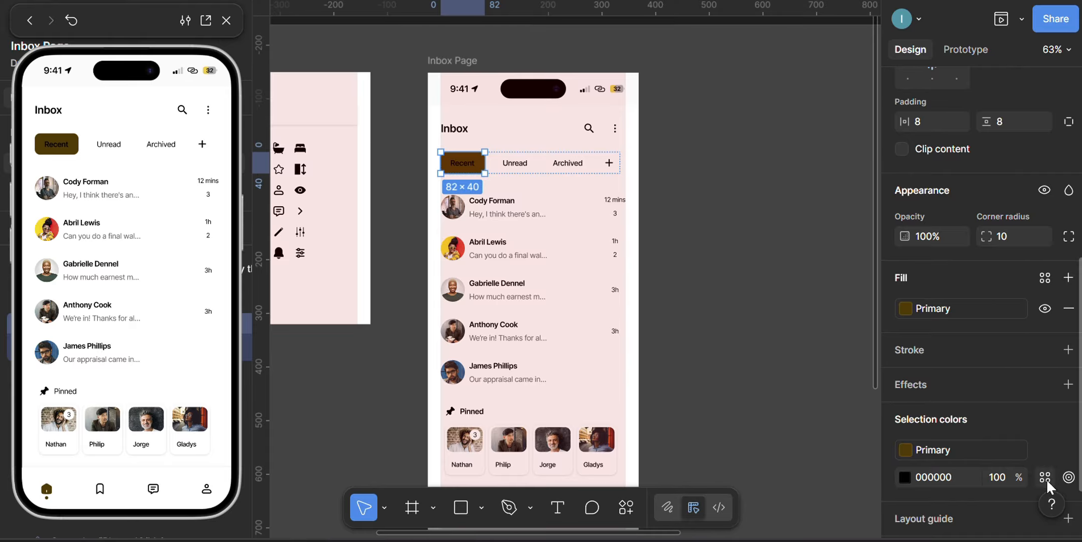
{"action": "left_click", "coordinate": [1047, 478]}
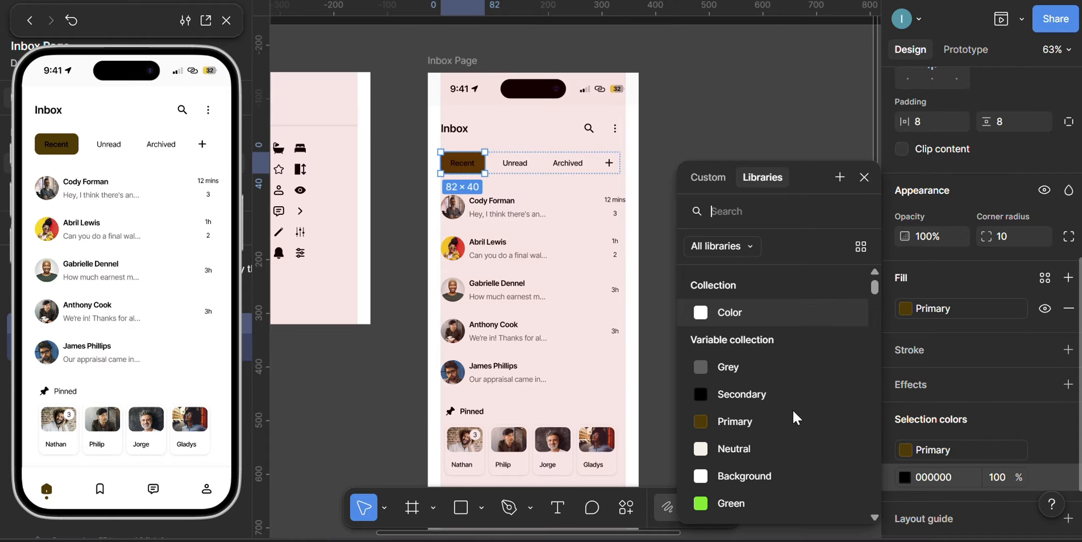
{"action": "left_click", "coordinate": [724, 474]}
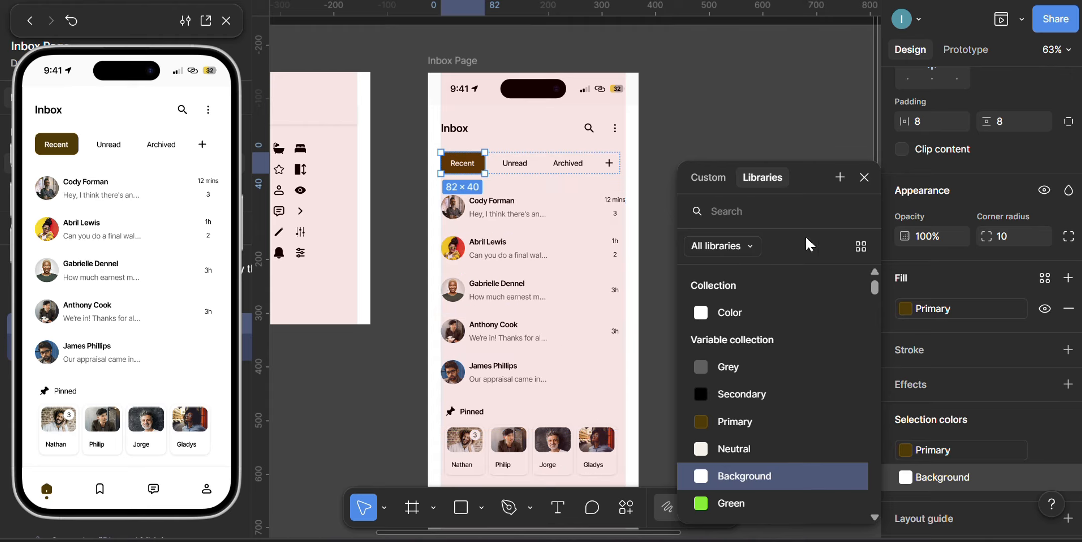
{"action": "left_click", "coordinate": [865, 178]}
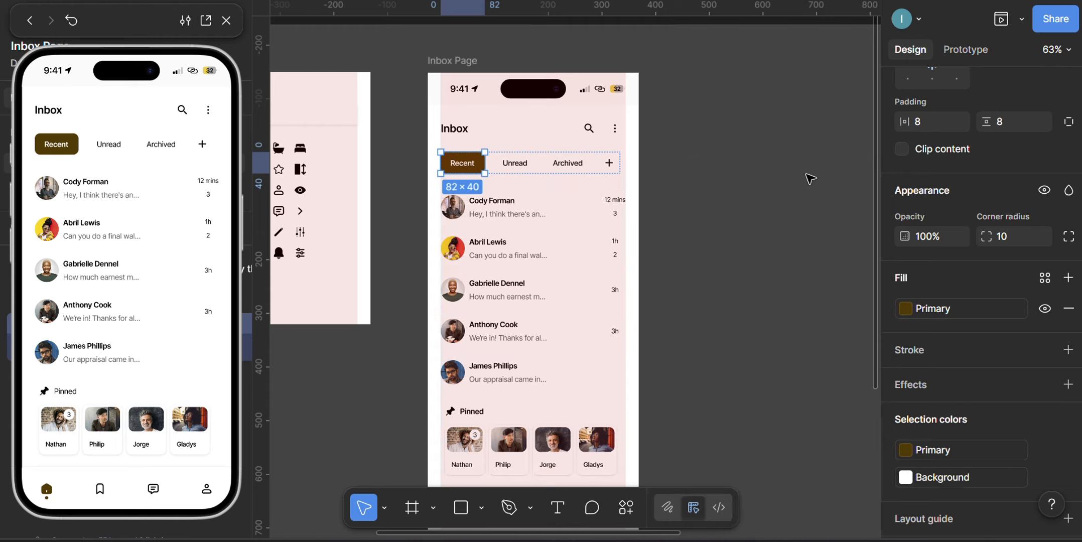
Step: Move the message list up to Y 212, restoring a 24 px gap below the tab row
{"action": "left_click", "coordinate": [464, 134]}
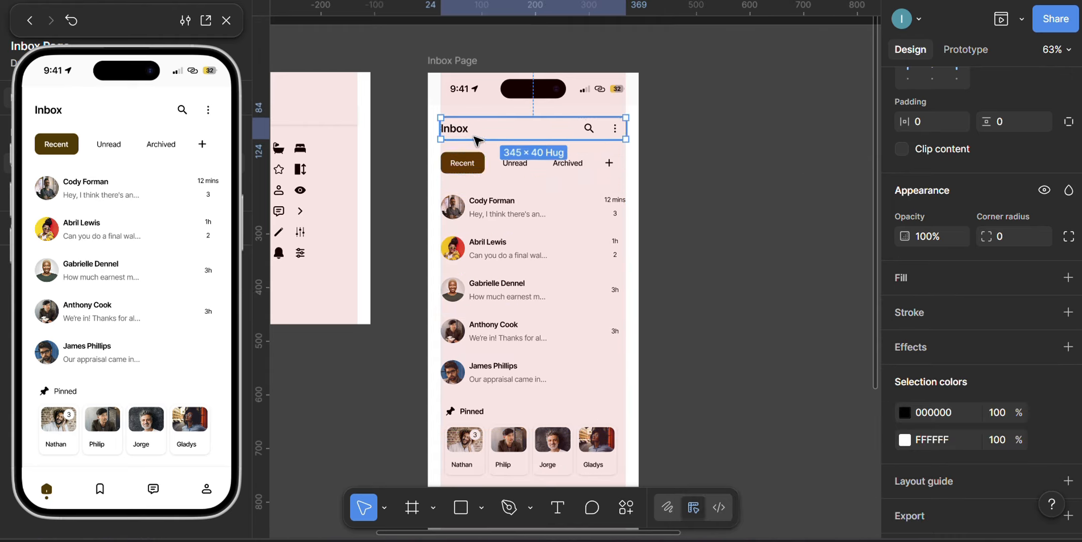
{"action": "left_click", "coordinate": [509, 170]}
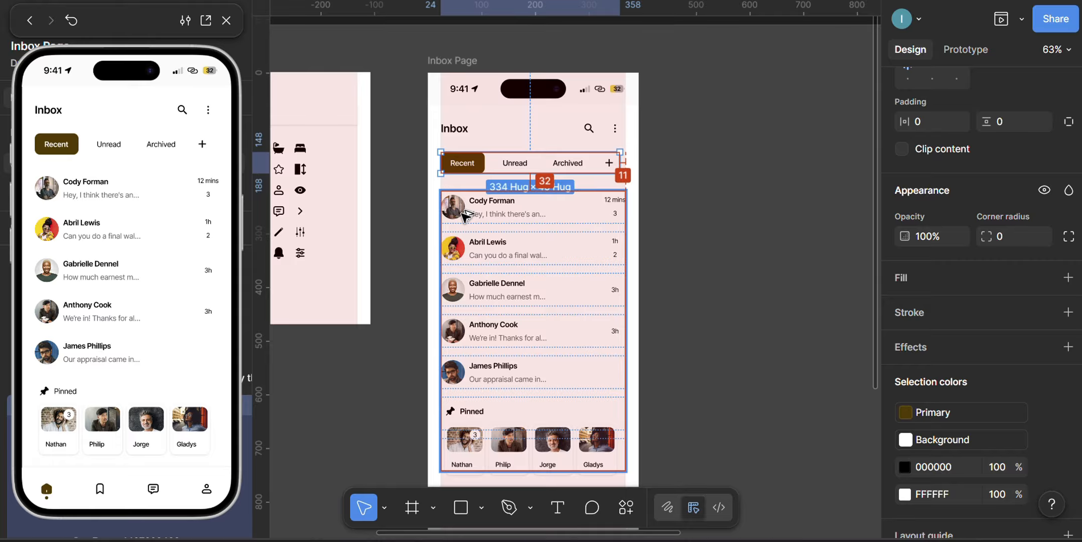
{"action": "left_click", "coordinate": [540, 274]}
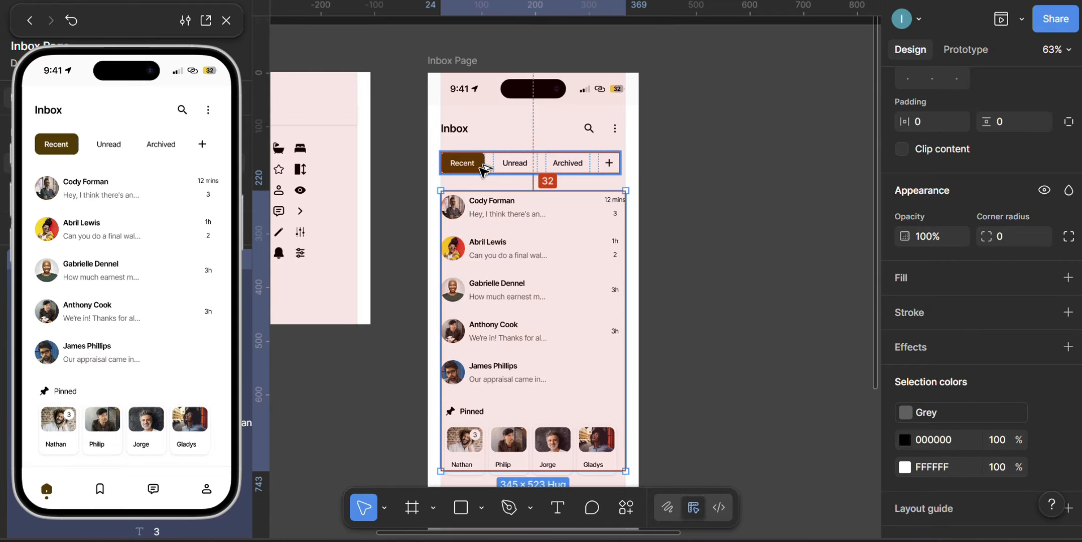
{"action": "key", "text": "shift+Up"}
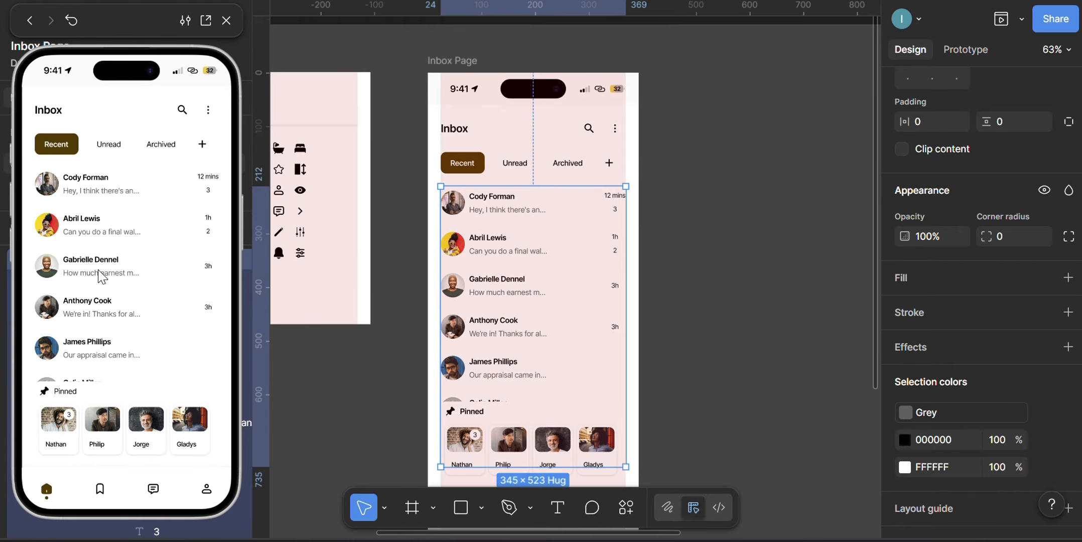
Step: Give the message list's auto layout a separate bottom padding of 150, extending it beyond the Pinned section and navigation bar
{"action": "scroll", "coordinate": [591, 378], "scroll_direction": "down", "scroll_amount": 4}
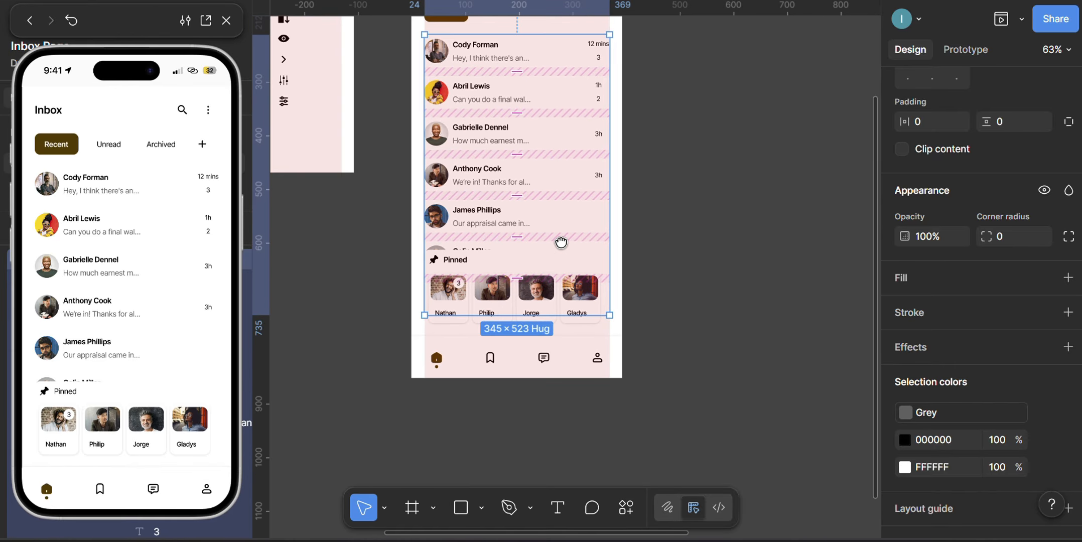
{"action": "scroll", "coordinate": [578, 219], "scroll_direction": "up", "scroll_amount": 1}
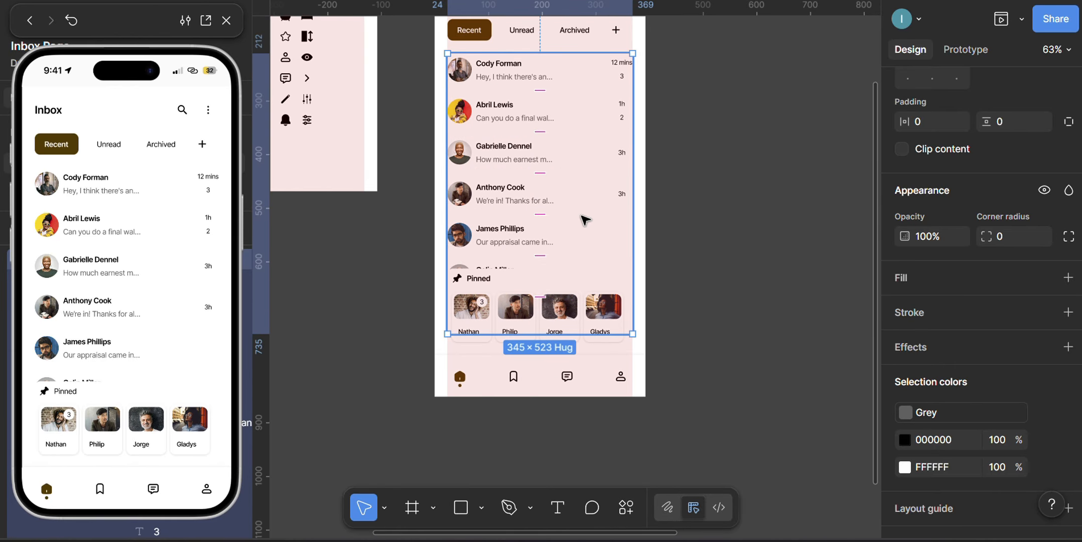
{"action": "left_click", "coordinate": [544, 173]}
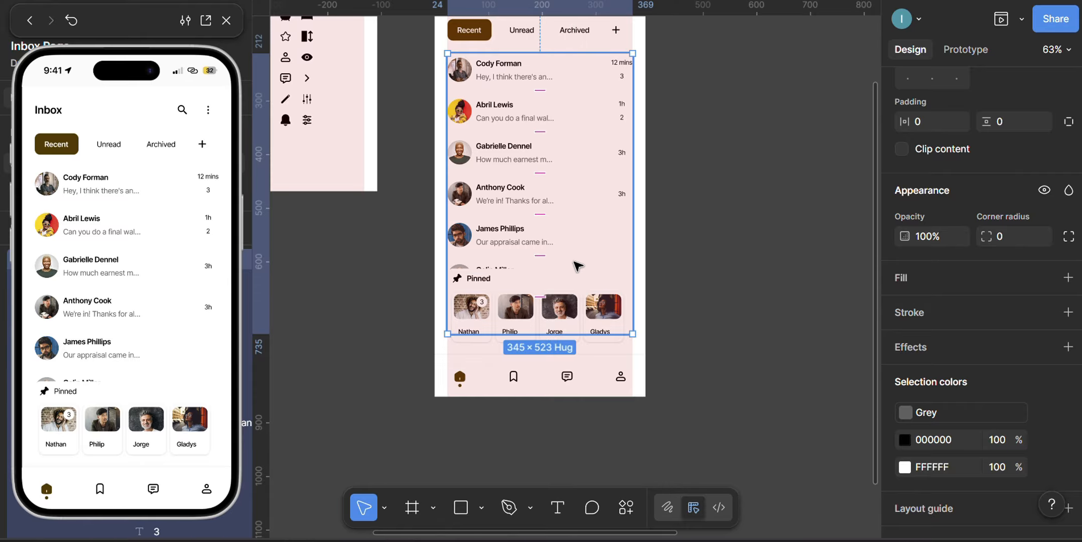
{"action": "left_click", "coordinate": [546, 304]}
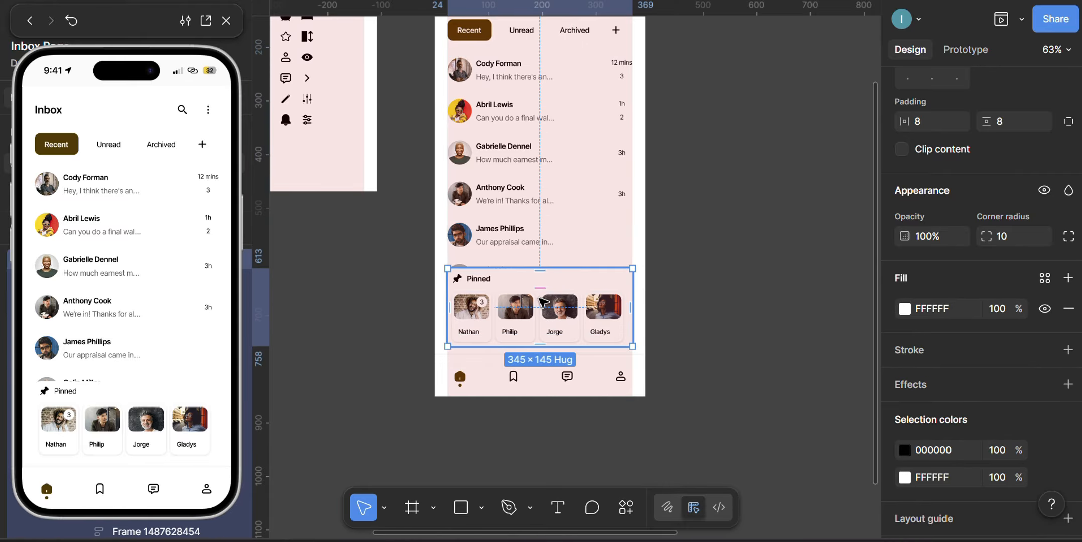
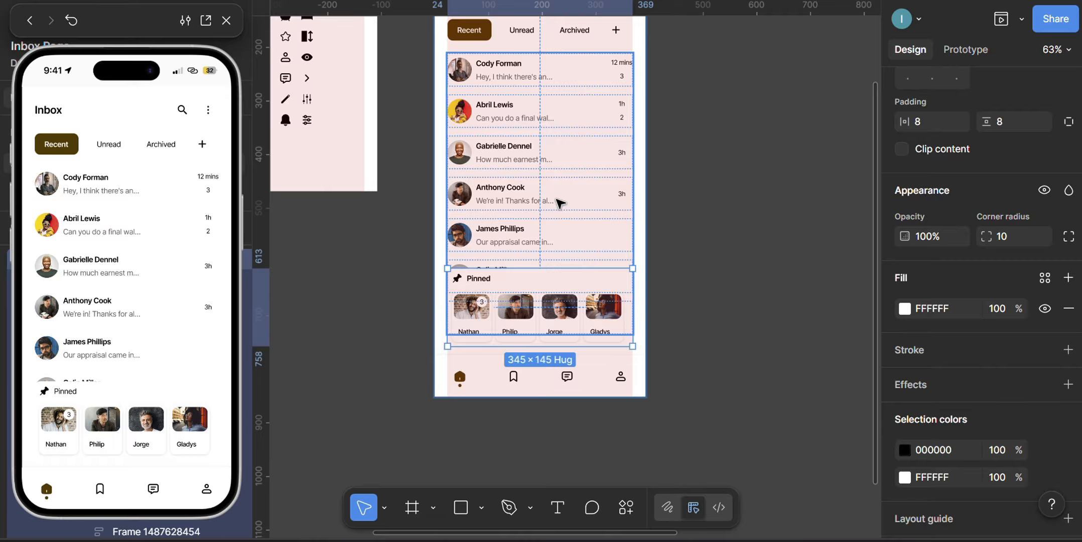
{"action": "left_click", "coordinate": [560, 202]}
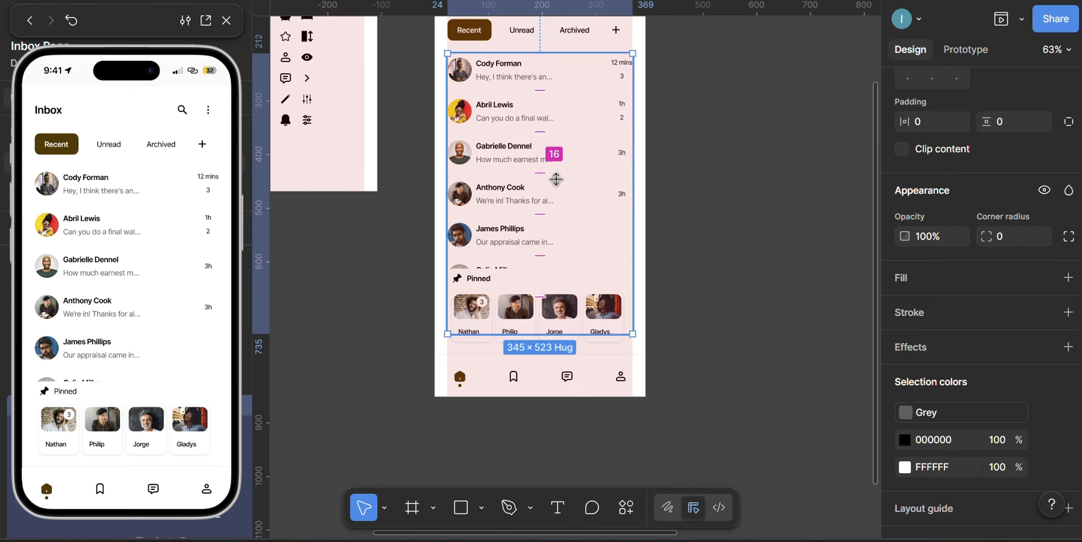
{"action": "scroll", "coordinate": [559, 331], "scroll_direction": "up", "scroll_amount": 3}
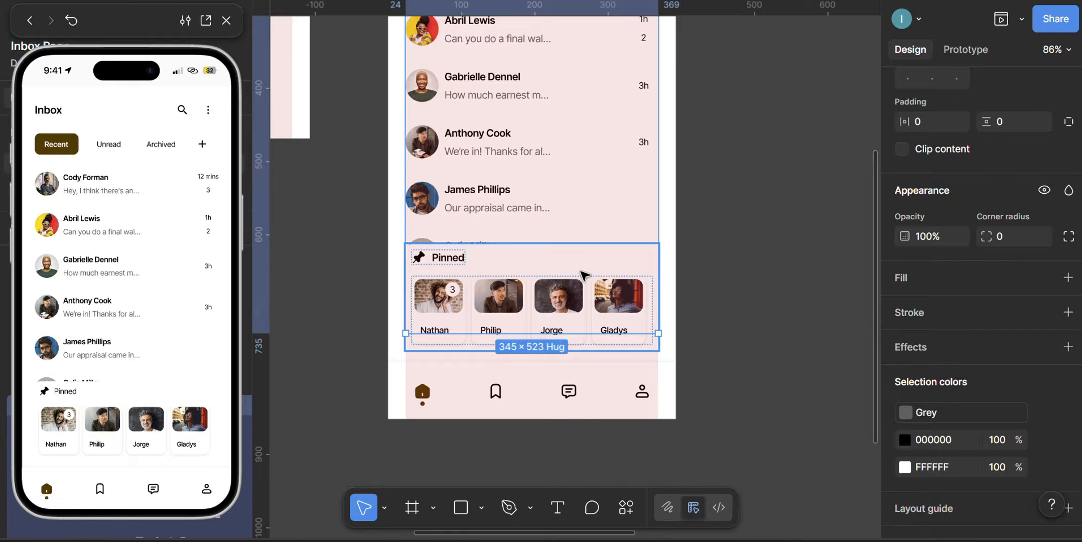
{"action": "left_click", "coordinate": [563, 266]}
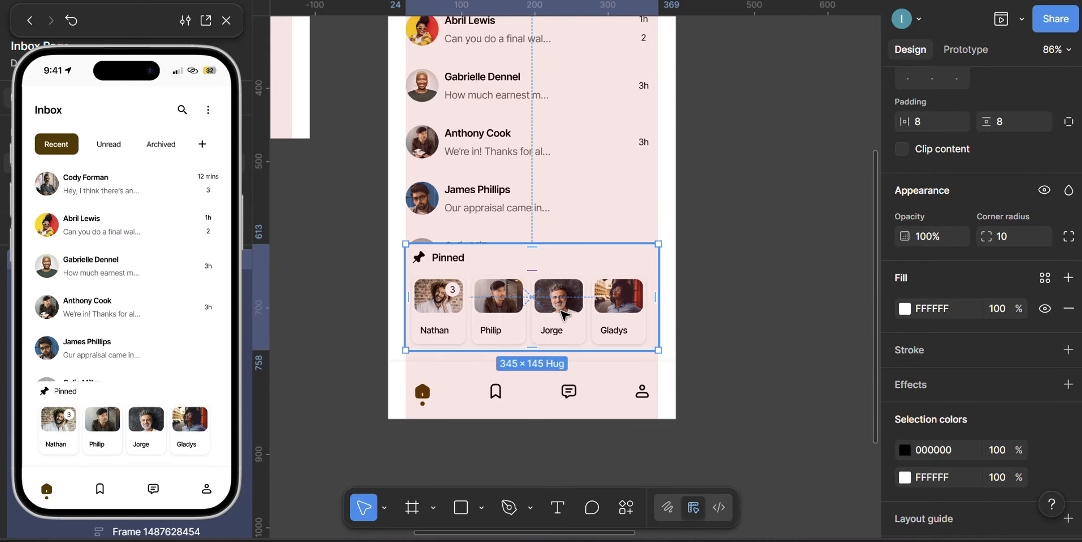
{"action": "scroll", "coordinate": [994, 293], "scroll_direction": "up", "scroll_amount": 4}
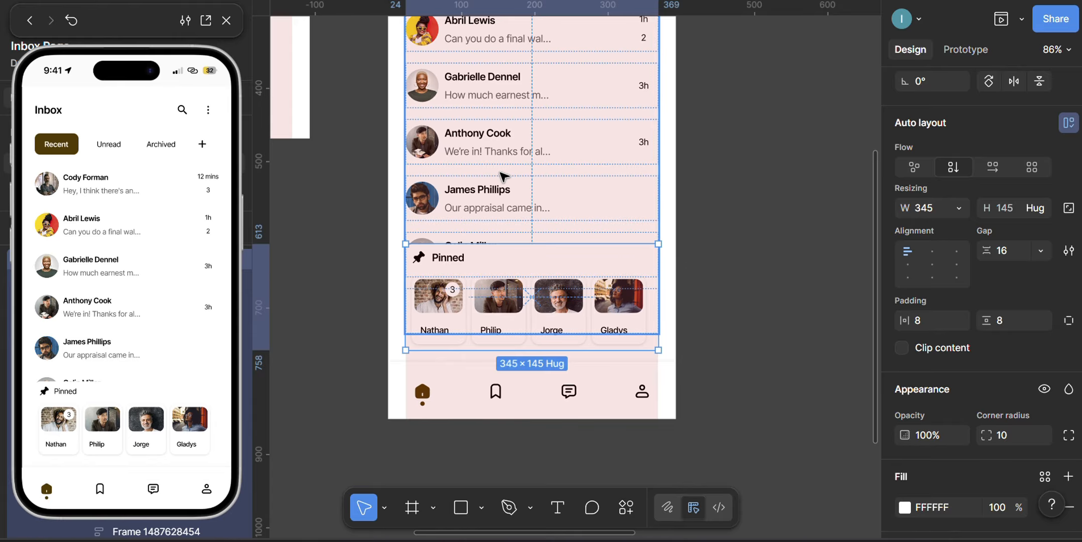
{"action": "left_click", "coordinate": [507, 174]}
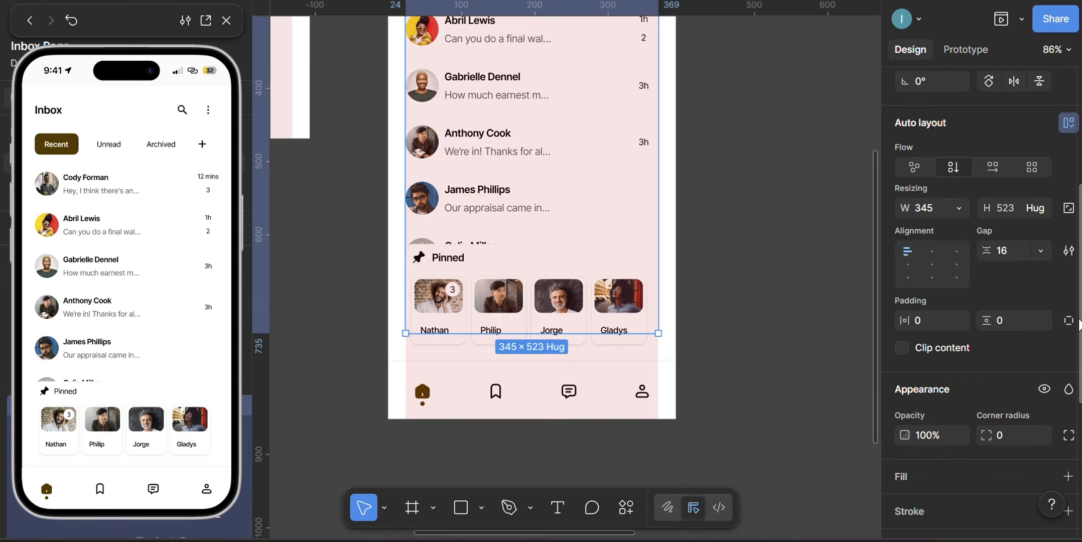
{"action": "left_click", "coordinate": [1069, 320]}
{"action": "left_click", "coordinate": [1011, 355]}
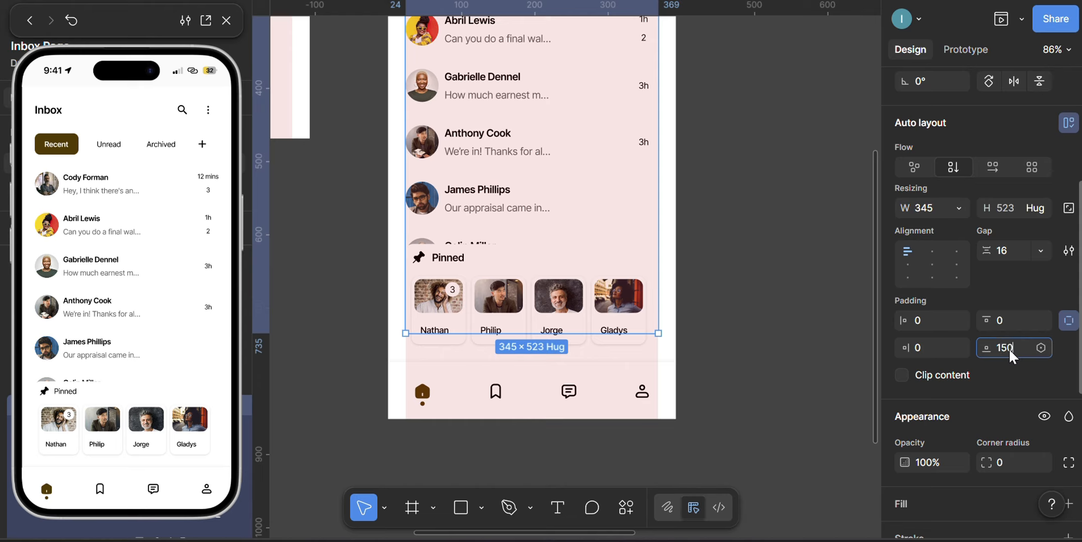
{"action": "key", "text": "Return"}
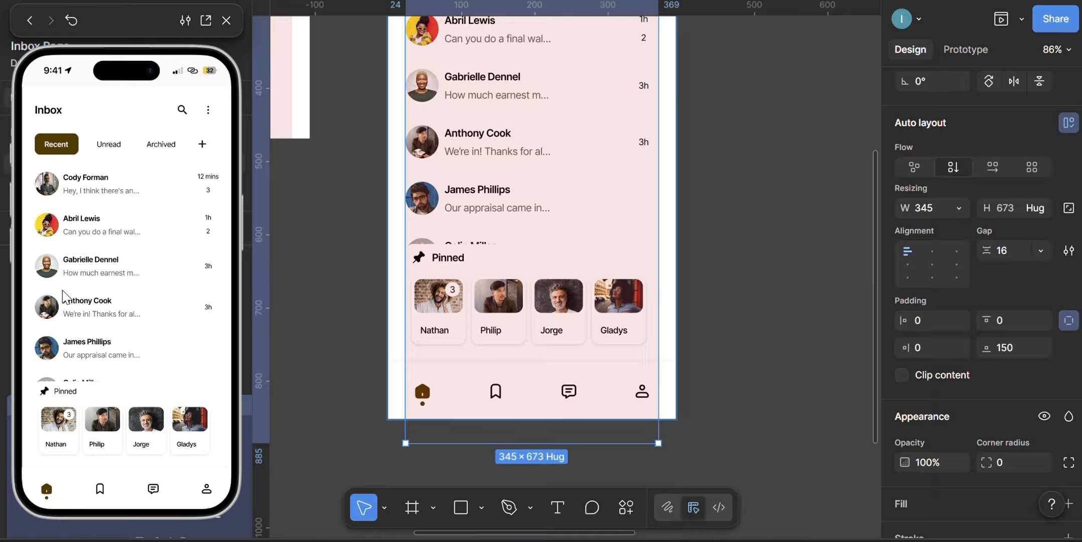
Step: Set the Inbox Page frame's prototype scroll overflow to Vertical and return to its design properties
{"action": "scroll", "coordinate": [485, 229], "scroll_direction": "down", "scroll_amount": 5}
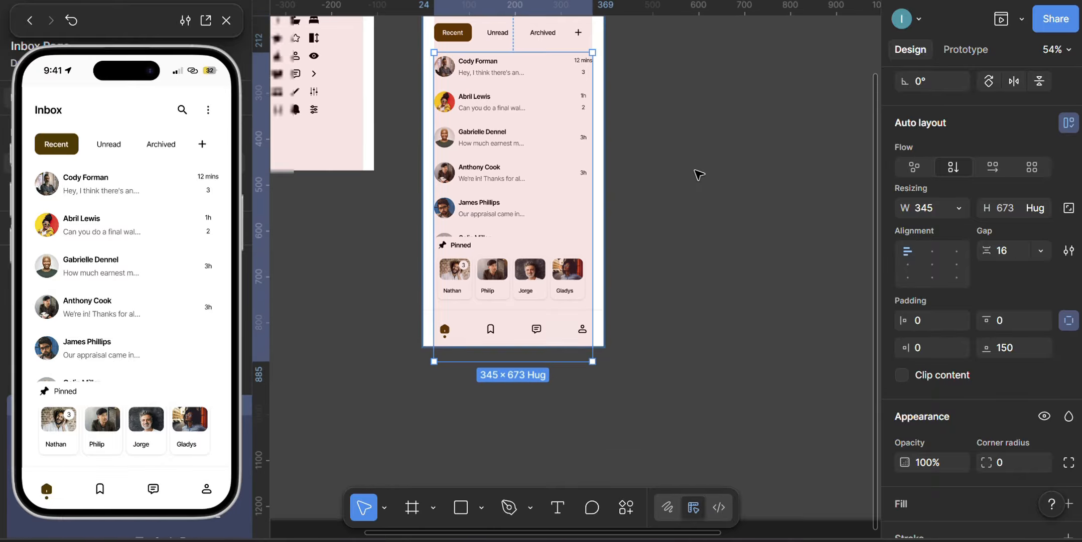
{"action": "scroll", "coordinate": [698, 171], "scroll_direction": "up", "scroll_amount": 2}
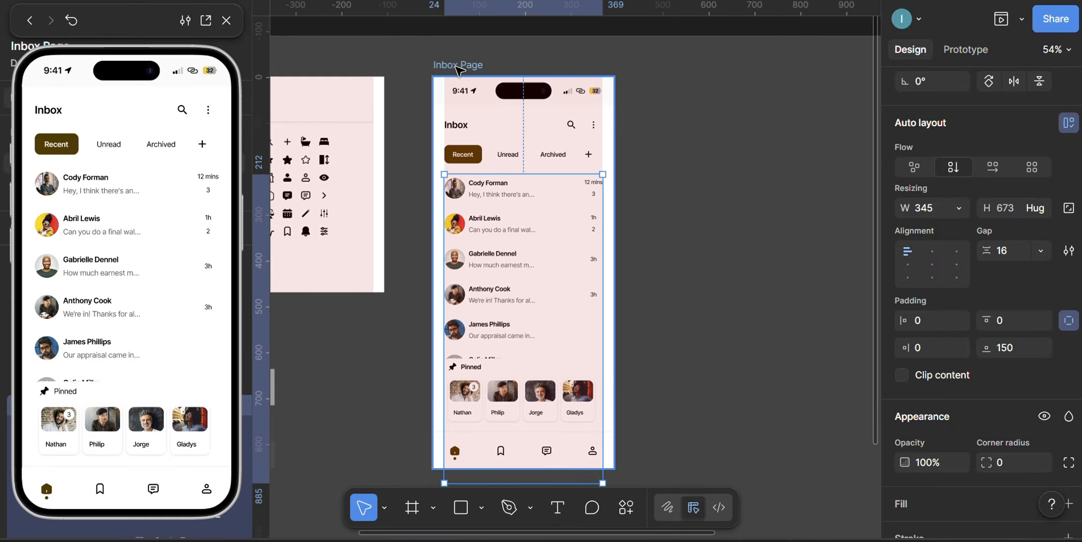
{"action": "left_click", "coordinate": [459, 69]}
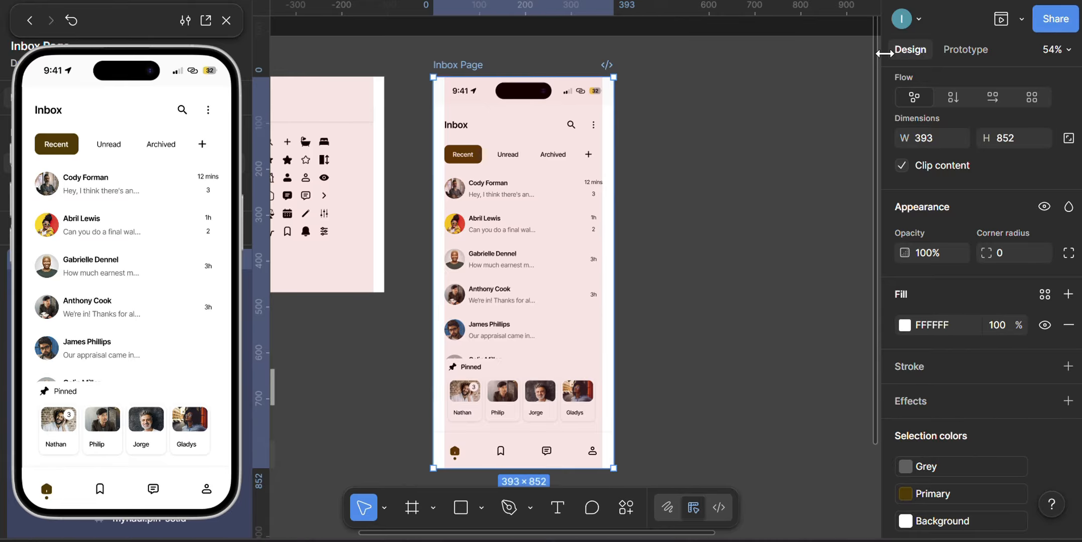
{"action": "left_click", "coordinate": [969, 48]}
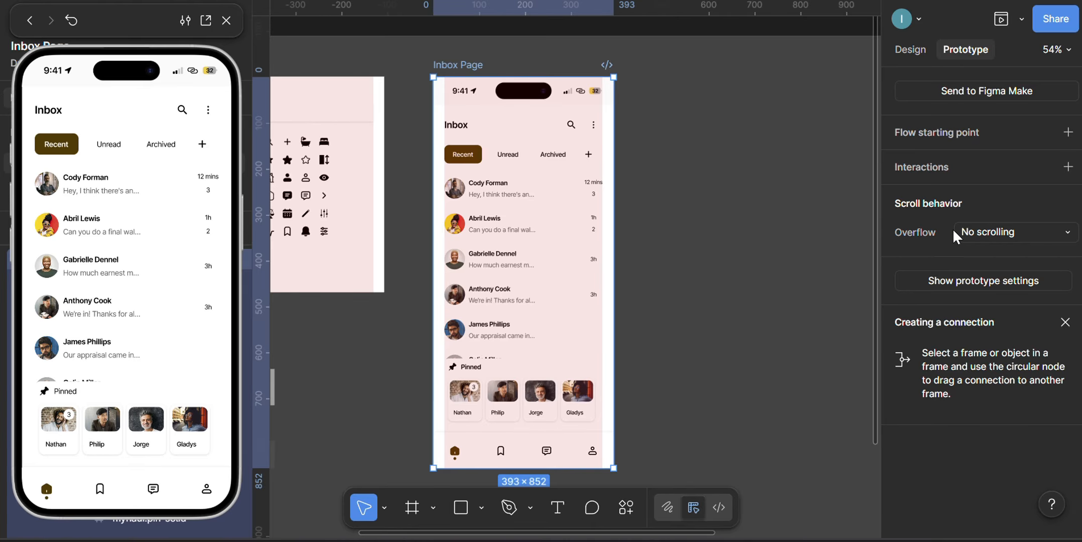
{"action": "left_click", "coordinate": [997, 230]}
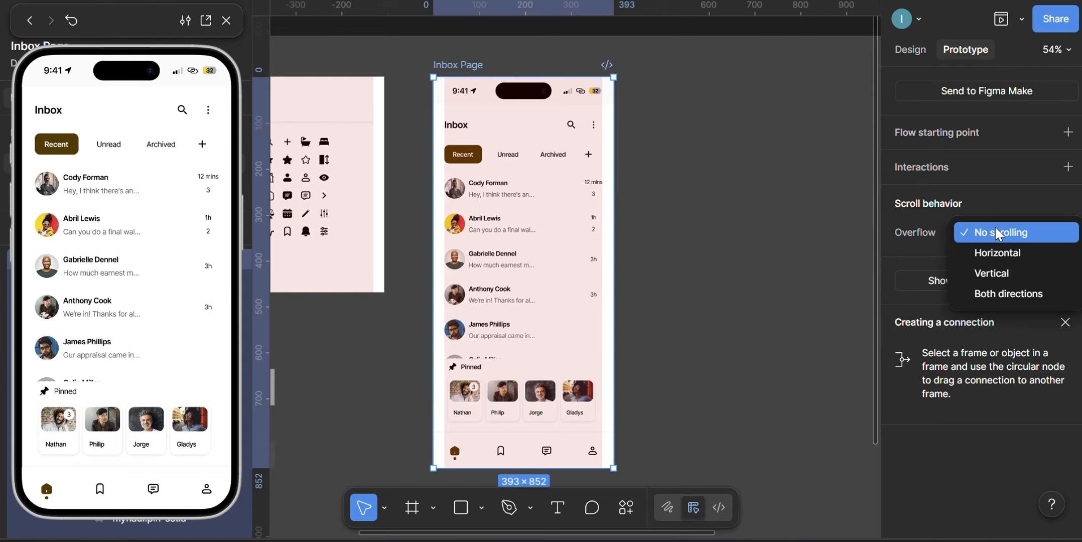
{"action": "left_click", "coordinate": [1013, 269]}
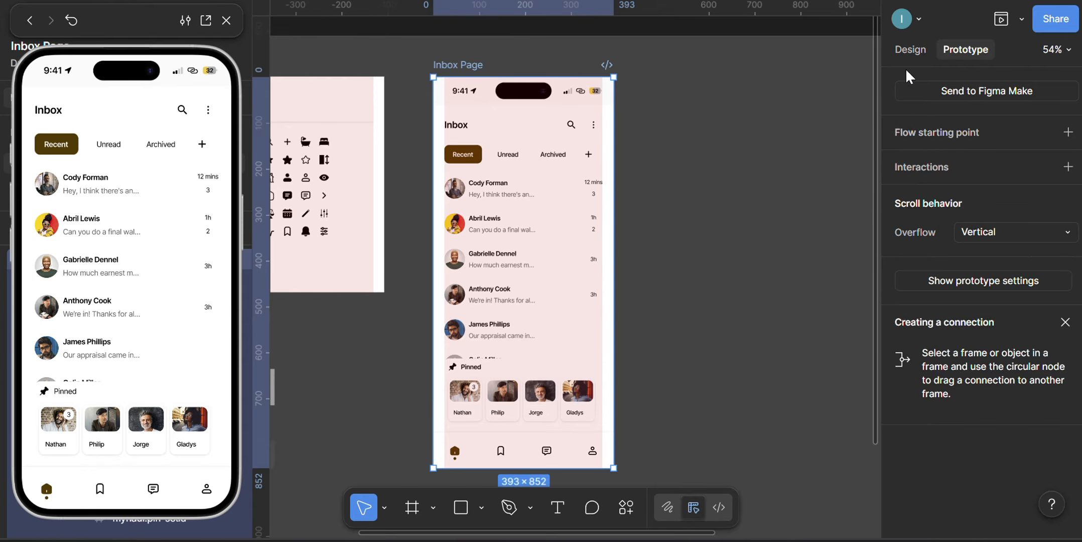
{"action": "left_click", "coordinate": [907, 49]}
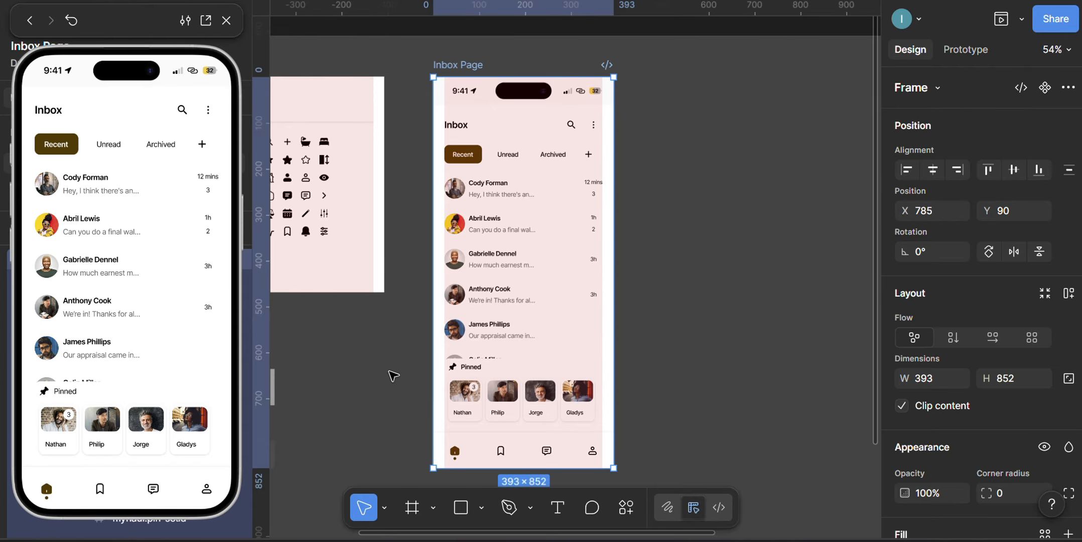
Step: Set the Pinned section's prototype scroll position to Fixed (stay in place) and return to its design properties
{"action": "scroll", "coordinate": [166, 274], "scroll_direction": "down", "scroll_amount": 1}
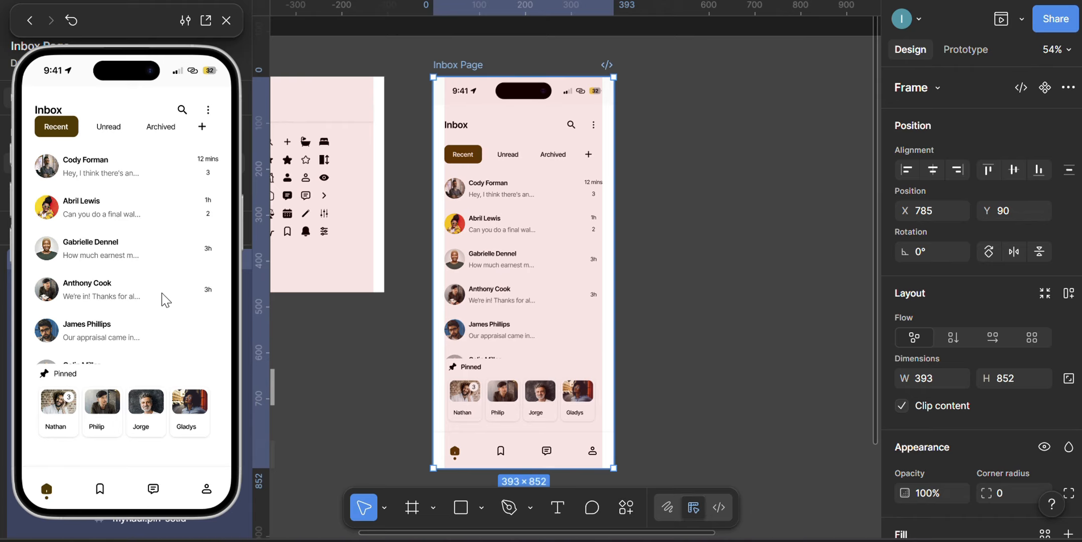
{"action": "scroll", "coordinate": [155, 322], "scroll_direction": "up", "scroll_amount": 1}
{"action": "scroll", "coordinate": [159, 327], "scroll_direction": "down", "scroll_amount": 1}
{"action": "scroll", "coordinate": [169, 364], "scroll_direction": "up", "scroll_amount": 1}
{"action": "scroll", "coordinate": [173, 362], "scroll_direction": "down", "scroll_amount": 1}
{"action": "scroll", "coordinate": [522, 322], "scroll_direction": "down", "scroll_amount": 3}
{"action": "scroll", "coordinate": [541, 269], "scroll_direction": "up", "scroll_amount": 3}
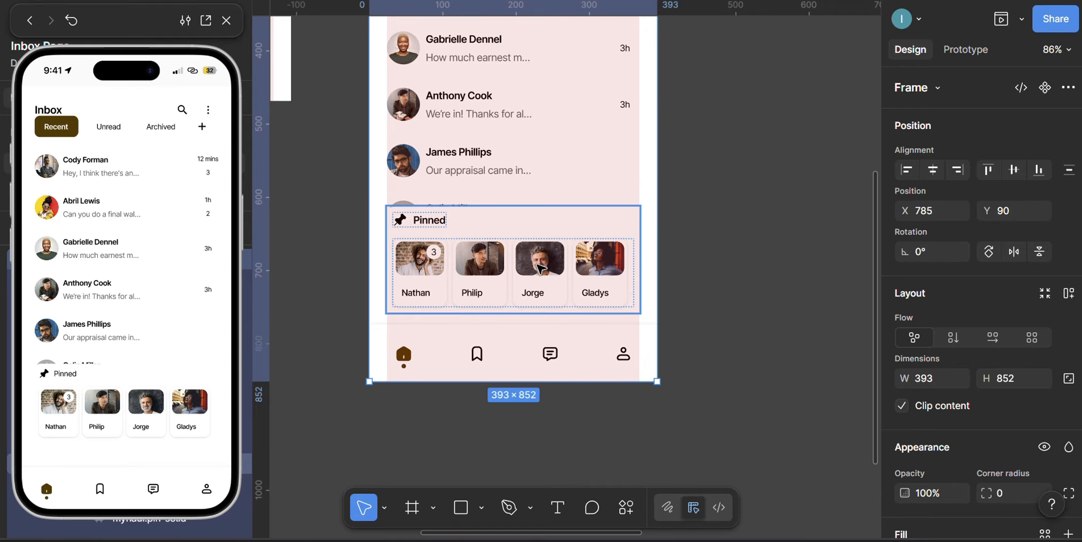
{"action": "left_click", "coordinate": [541, 269]}
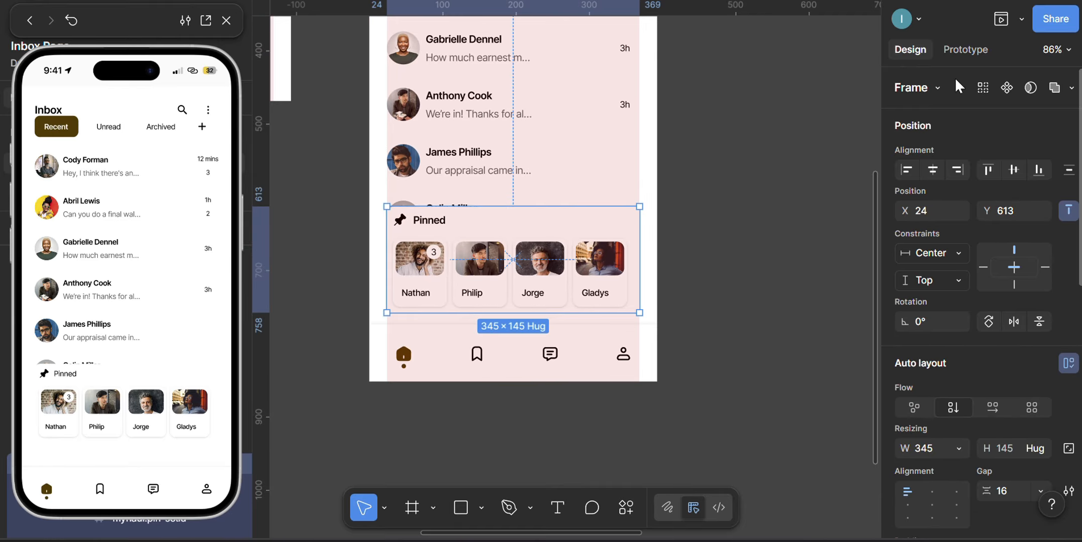
{"action": "left_click", "coordinate": [965, 49]}
{"action": "left_click", "coordinate": [1022, 201]}
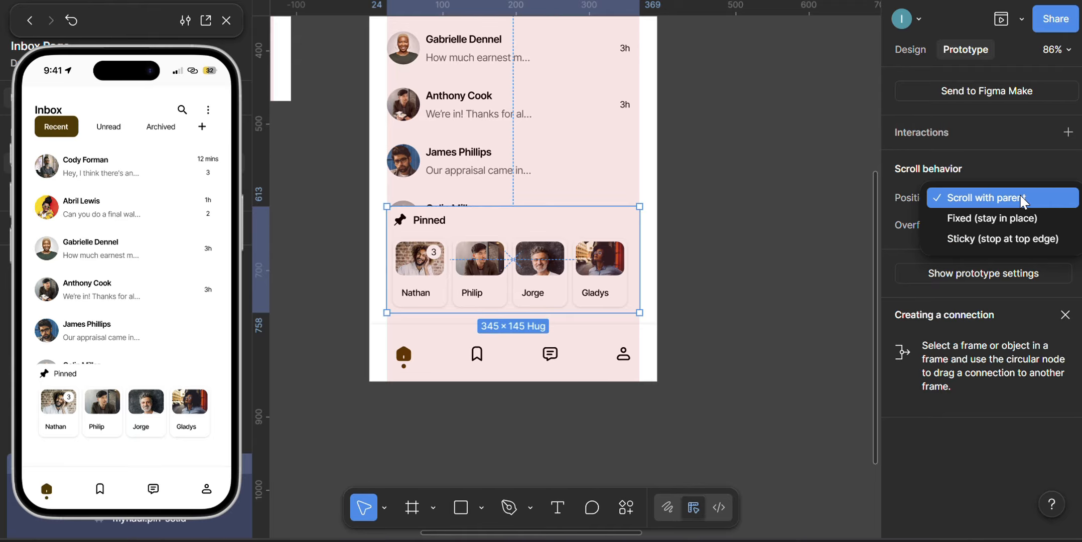
{"action": "left_click", "coordinate": [992, 218]}
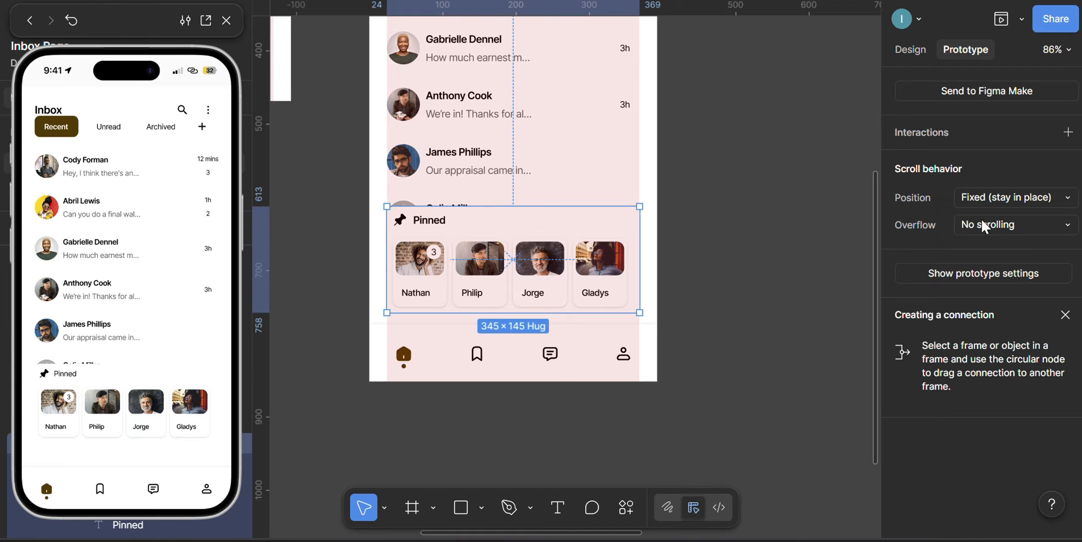
{"action": "left_click", "coordinate": [910, 51]}
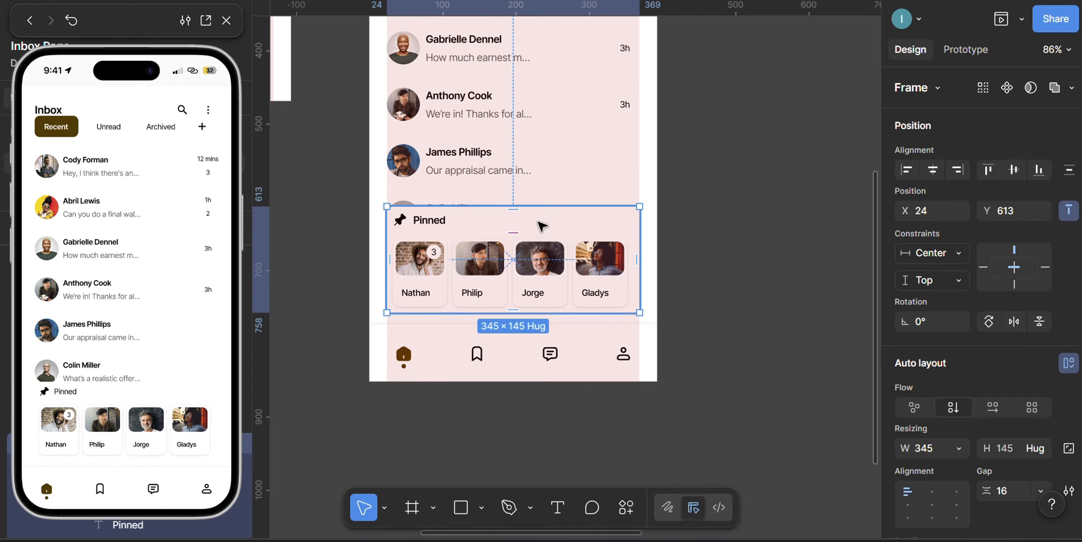
Step: Scroll the inbox preview through its full range to check how the message list moves behind the Pinned section
{"action": "scroll", "coordinate": [131, 328], "scroll_direction": "up", "scroll_amount": 2}
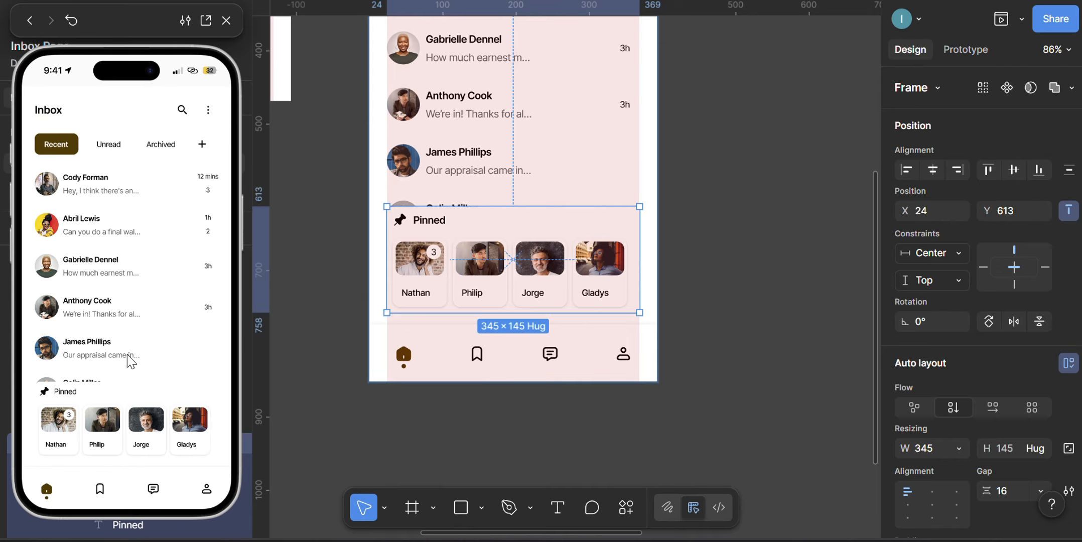
{"action": "scroll", "coordinate": [138, 373], "scroll_direction": "down", "scroll_amount": 2}
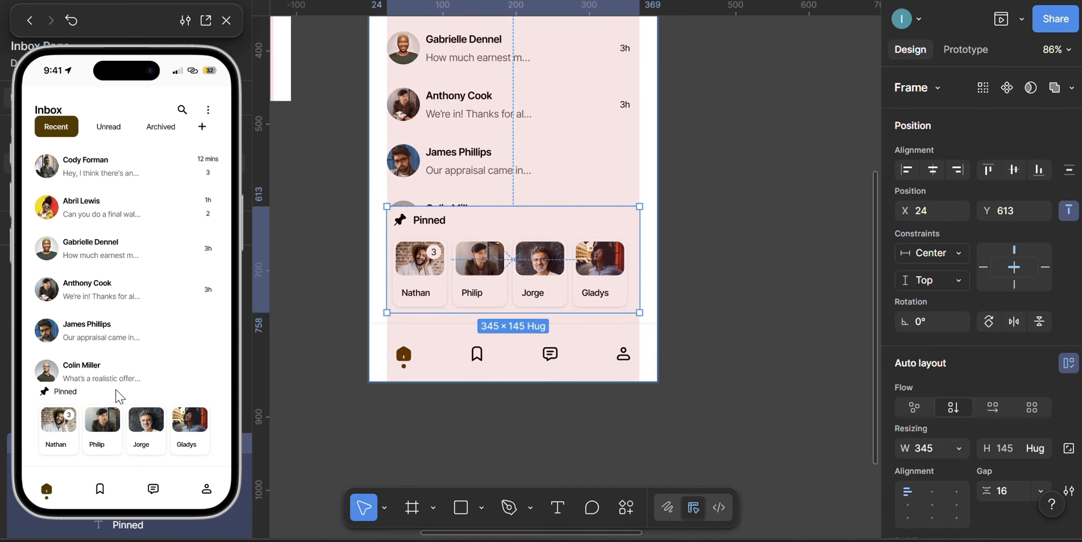
{"action": "scroll", "coordinate": [119, 396], "scroll_direction": "up", "scroll_amount": 2}
{"action": "scroll", "coordinate": [133, 302], "scroll_direction": "down", "scroll_amount": 2}
{"action": "scroll", "coordinate": [134, 306], "scroll_direction": "up", "scroll_amount": 2}
{"action": "scroll", "coordinate": [135, 307], "scroll_direction": "down", "scroll_amount": 2}
{"action": "scroll", "coordinate": [135, 306], "scroll_direction": "up", "scroll_amount": 2}
{"action": "scroll", "coordinate": [134, 305], "scroll_direction": "down", "scroll_amount": 2}
{"action": "scroll", "coordinate": [134, 304], "scroll_direction": "up", "scroll_amount": 2}
{"action": "scroll", "coordinate": [125, 283], "scroll_direction": "down", "scroll_amount": 2}
{"action": "scroll", "coordinate": [129, 269], "scroll_direction": "up", "scroll_amount": 2}
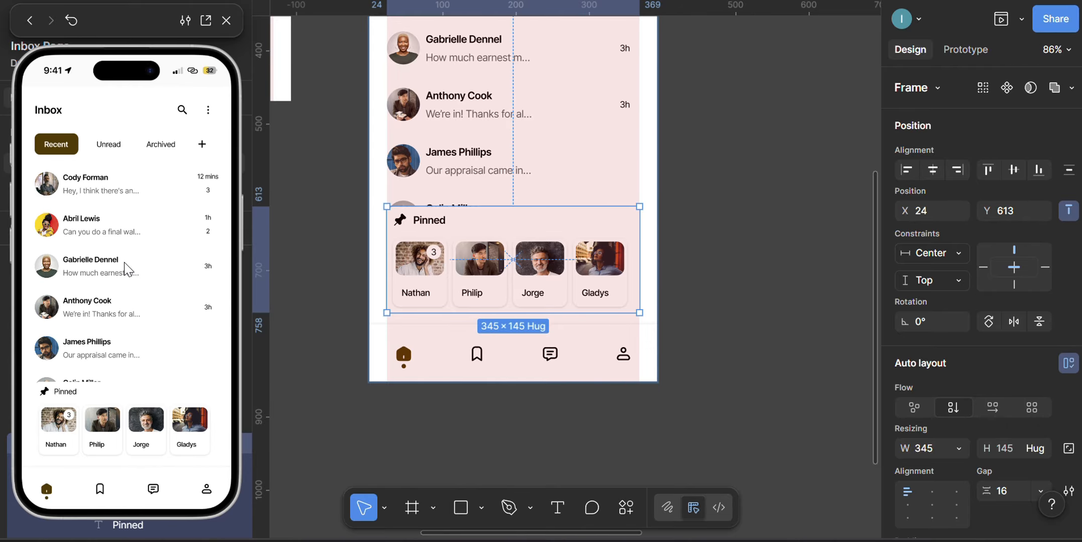
{"action": "scroll", "coordinate": [159, 333], "scroll_direction": "down", "scroll_amount": 2}
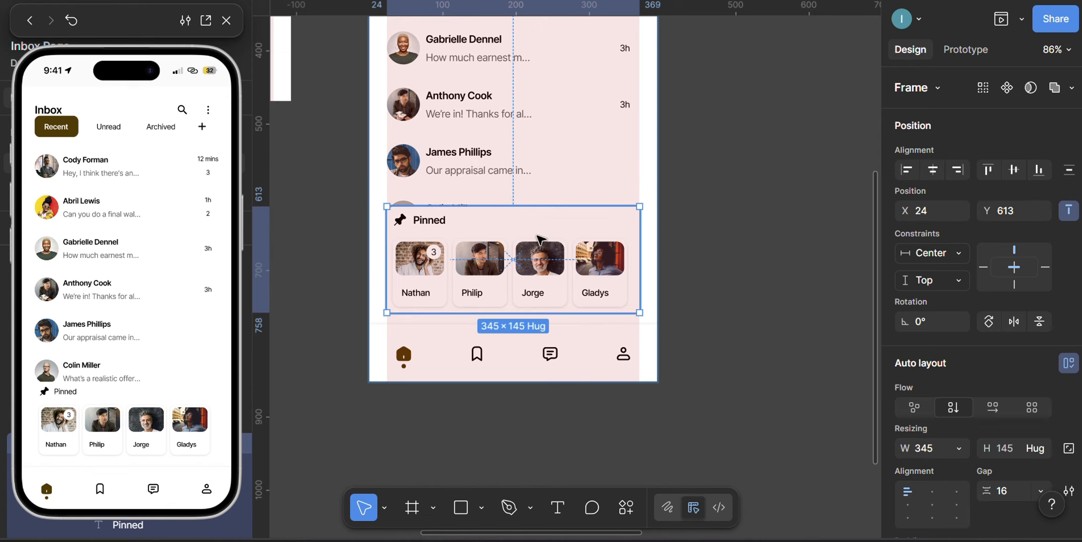
Step: Check the bottom navigation bar's height and set the message list's bottom padding to 229
{"action": "left_click", "coordinate": [509, 182]}
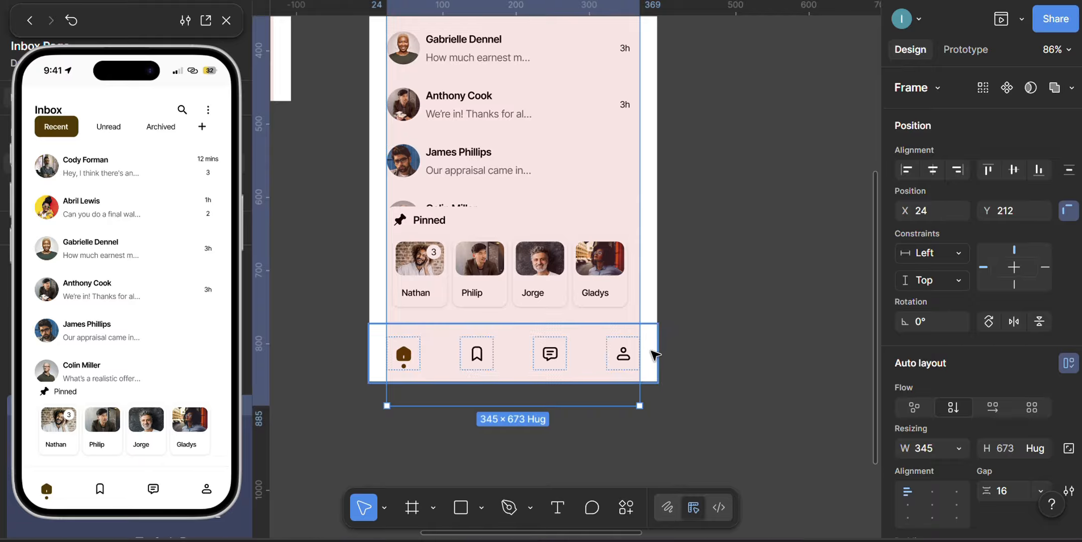
{"action": "left_click", "coordinate": [656, 359]}
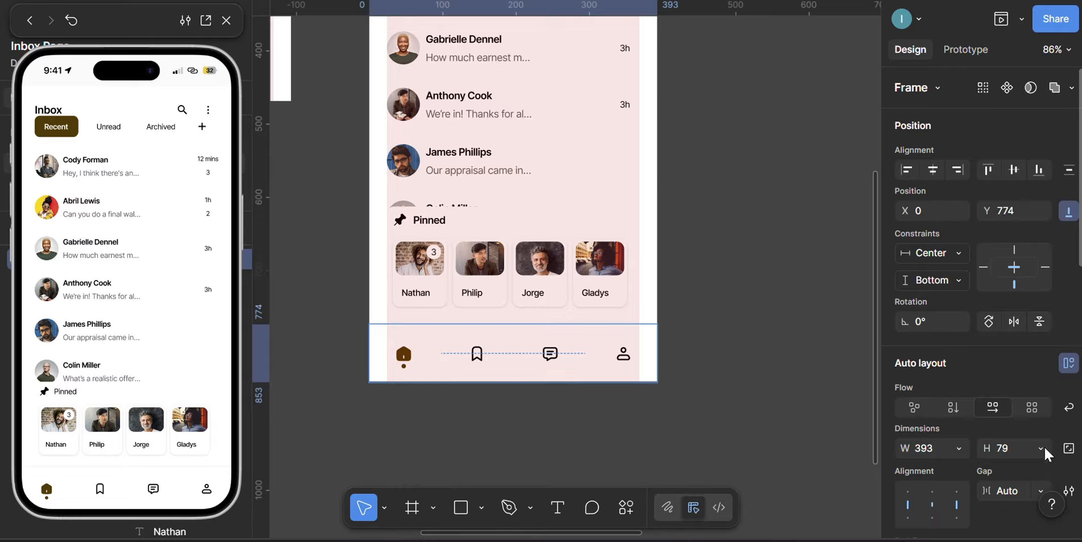
{"action": "key", "text": "shift+Tab"}
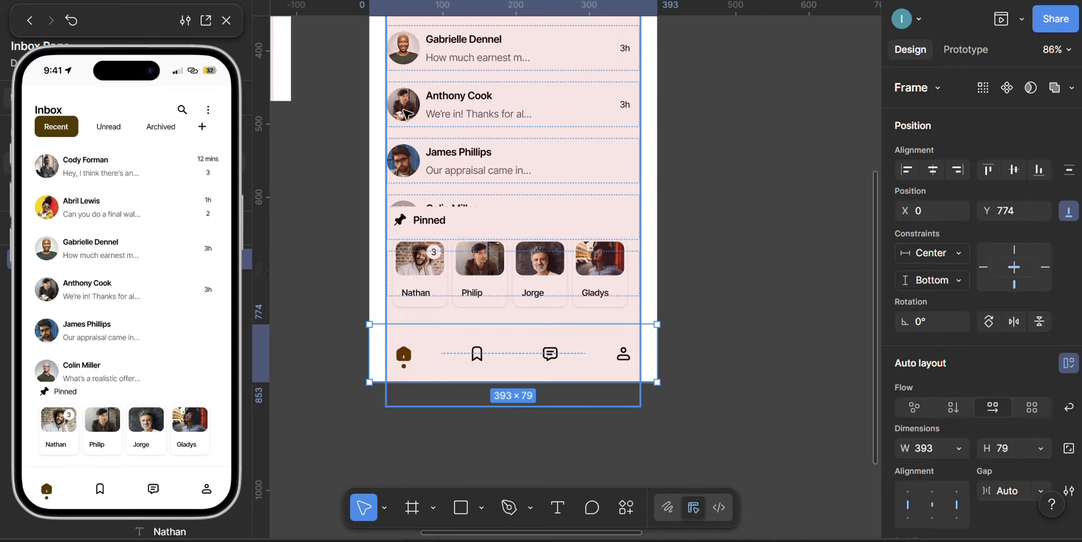
{"action": "scroll", "coordinate": [960, 418], "scroll_direction": "down", "scroll_amount": 1}
{"action": "scroll", "coordinate": [960, 418], "scroll_direction": "down", "scroll_amount": 4}
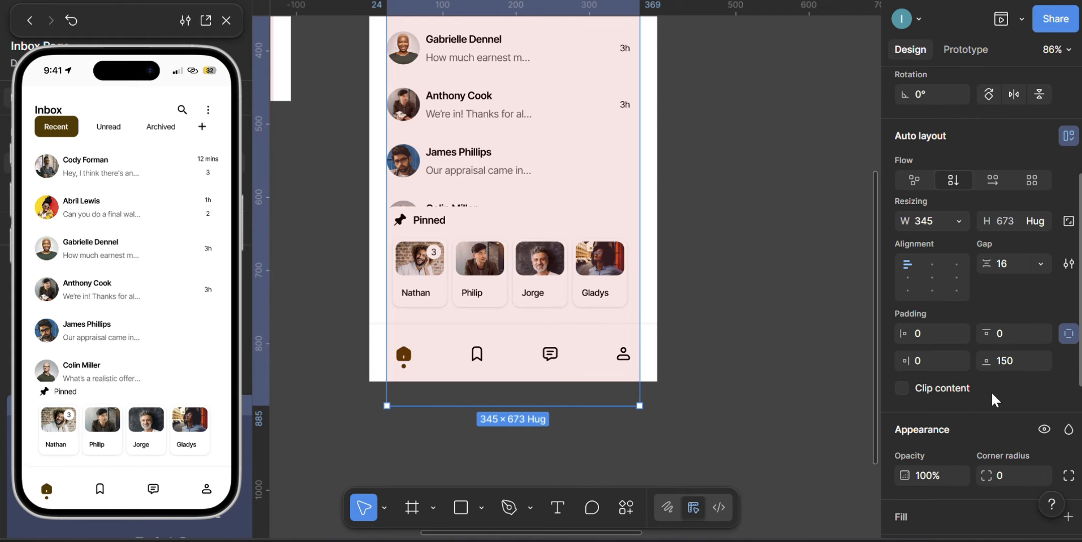
{"action": "left_click", "coordinate": [1020, 358]}
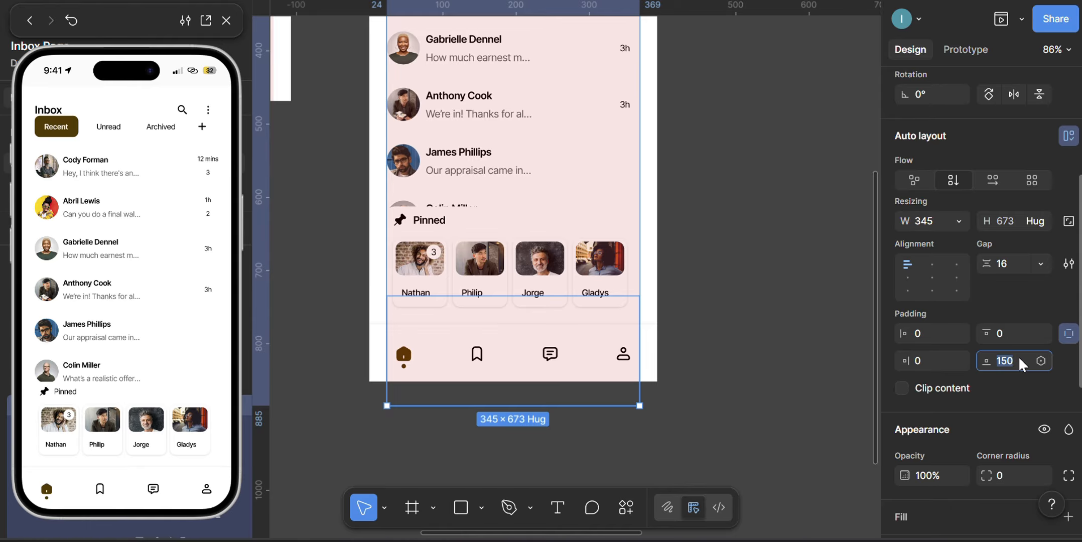
{"action": "left_click", "coordinate": [1019, 367]}
{"action": "key", "text": "Return"}
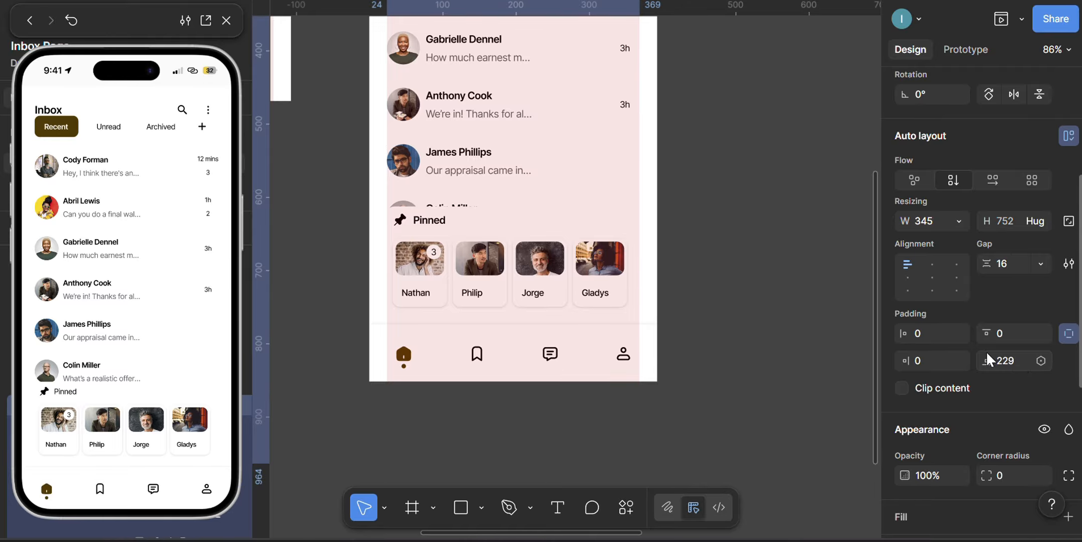
Step: Scroll the preview to examine how far the last message clears the Pinned section
{"action": "scroll", "coordinate": [150, 351], "scroll_direction": "down", "scroll_amount": 2}
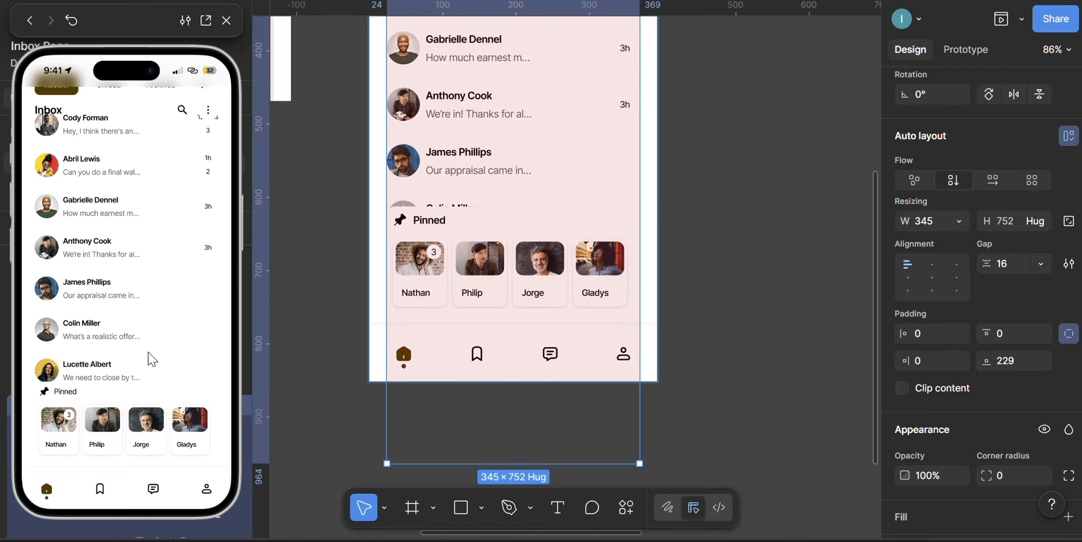
{"action": "scroll", "coordinate": [148, 372], "scroll_direction": "up", "scroll_amount": 1}
{"action": "scroll", "coordinate": [146, 374], "scroll_direction": "down", "scroll_amount": 1}
{"action": "scroll", "coordinate": [133, 357], "scroll_direction": "up", "scroll_amount": 1}
{"action": "scroll", "coordinate": [133, 356], "scroll_direction": "up", "scroll_amount": 1}
{"action": "scroll", "coordinate": [135, 353], "scroll_direction": "down", "scroll_amount": 2}
{"action": "scroll", "coordinate": [137, 351], "scroll_direction": "up", "scroll_amount": 2}
{"action": "scroll", "coordinate": [155, 314], "scroll_direction": "down", "scroll_amount": 2}
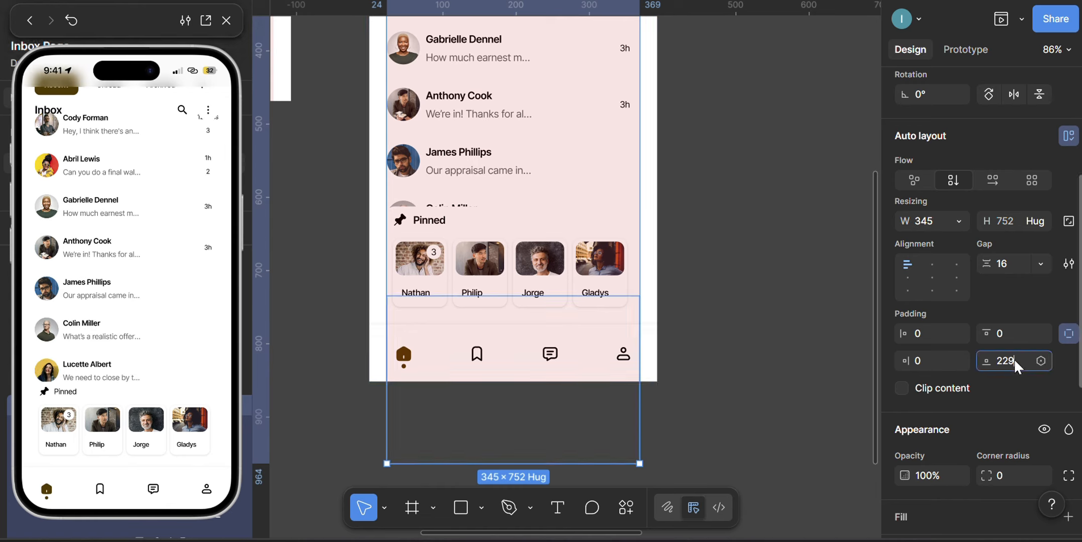
Step: Set the message list's bottom padding to 235 and test the scrolling in the preview
{"action": "left_click", "coordinate": [1025, 372]}
{"action": "left_click", "coordinate": [1030, 366]}
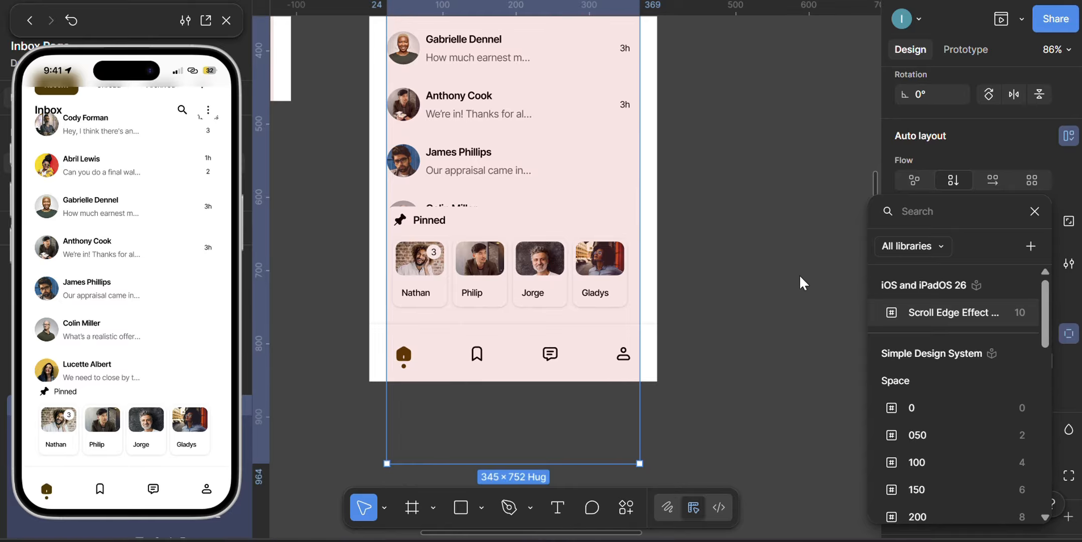
{"action": "left_click", "coordinate": [1035, 211]}
{"action": "left_click", "coordinate": [1014, 371]}
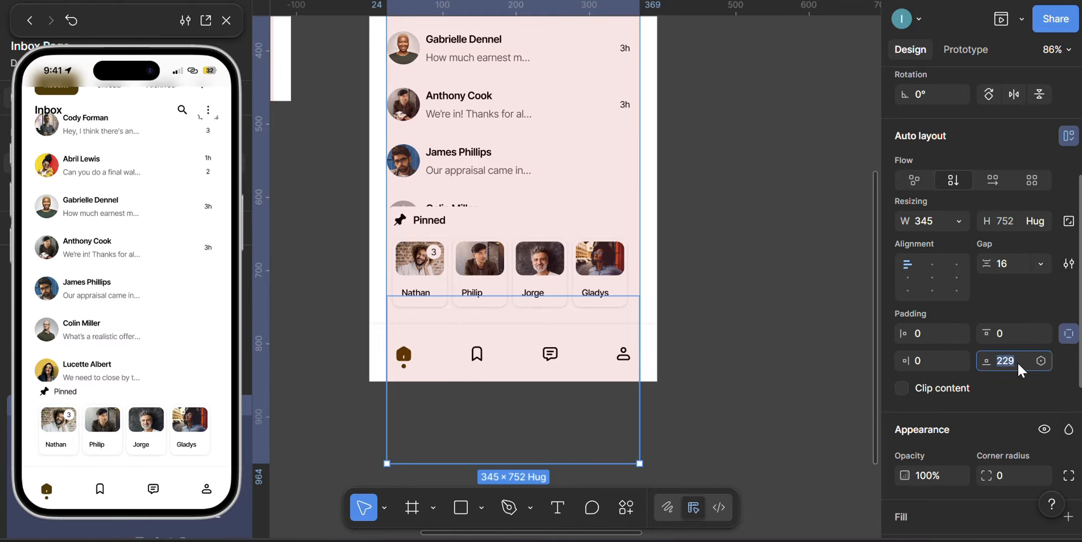
{"action": "left_click", "coordinate": [1023, 367]}
{"action": "key", "text": "Return"}
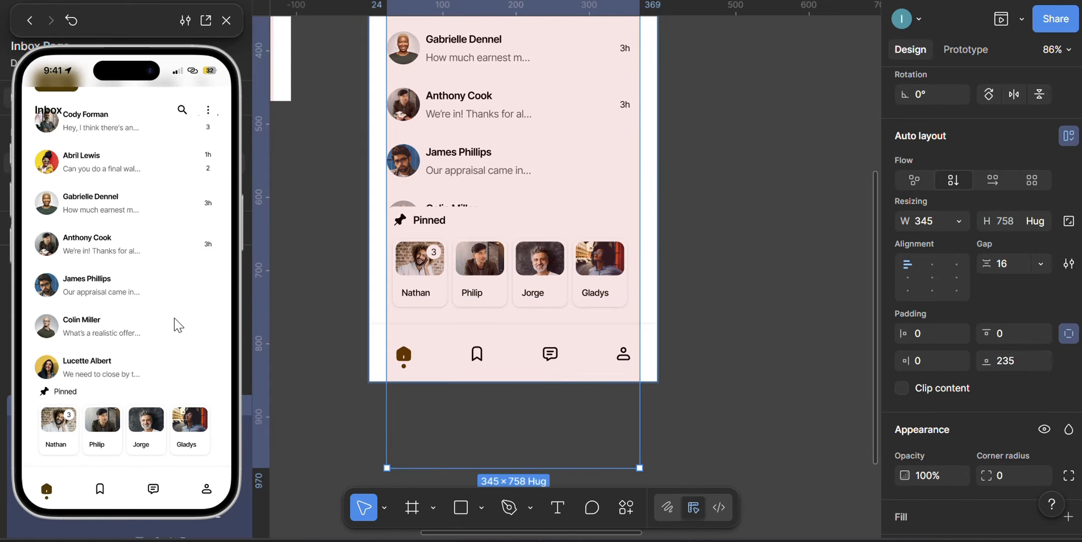
{"action": "scroll", "coordinate": [177, 324], "scroll_direction": "up", "scroll_amount": 3}
{"action": "scroll", "coordinate": [177, 324], "scroll_direction": "down", "scroll_amount": 2}
Step: Set the message list's bottom padding to 245
{"action": "left_click", "coordinate": [1015, 368]}
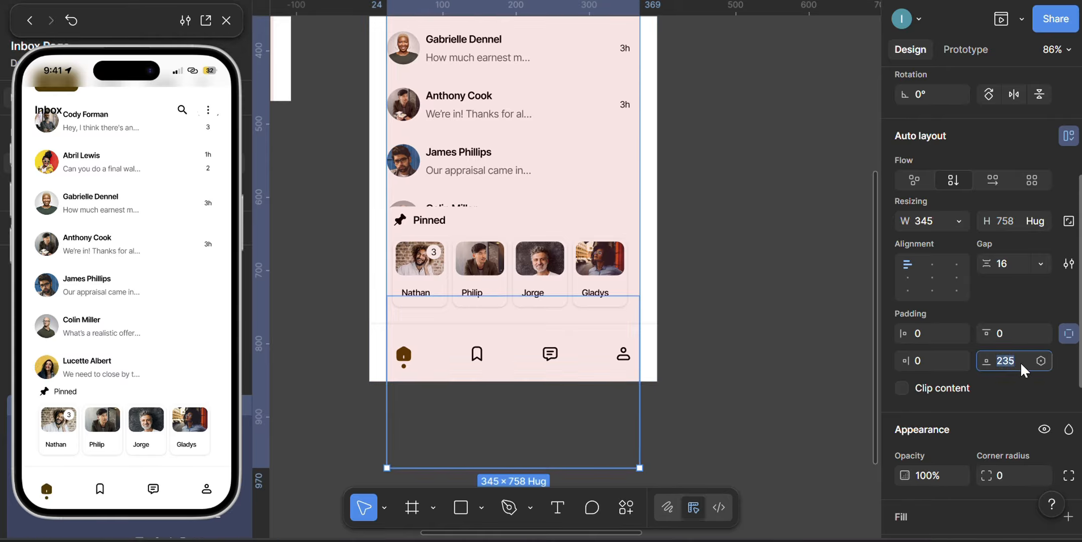
{"action": "left_click", "coordinate": [1020, 366]}
{"action": "key", "text": "Return"}
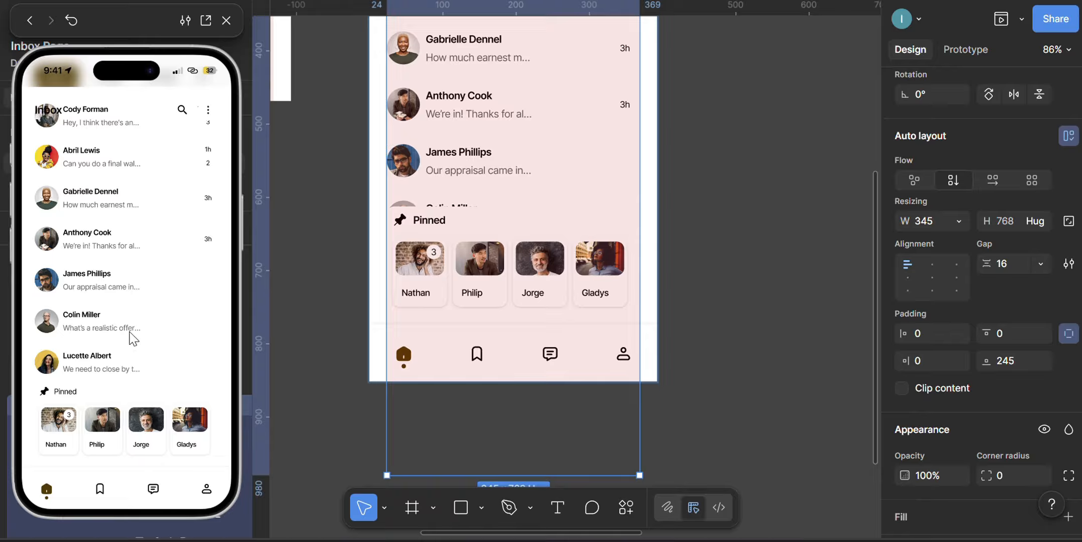
Step: Scroll the preview to examine the space below the last message and the overlap between the Inbox header and scrolling content
{"action": "scroll", "coordinate": [112, 337], "scroll_direction": "up", "scroll_amount": 2}
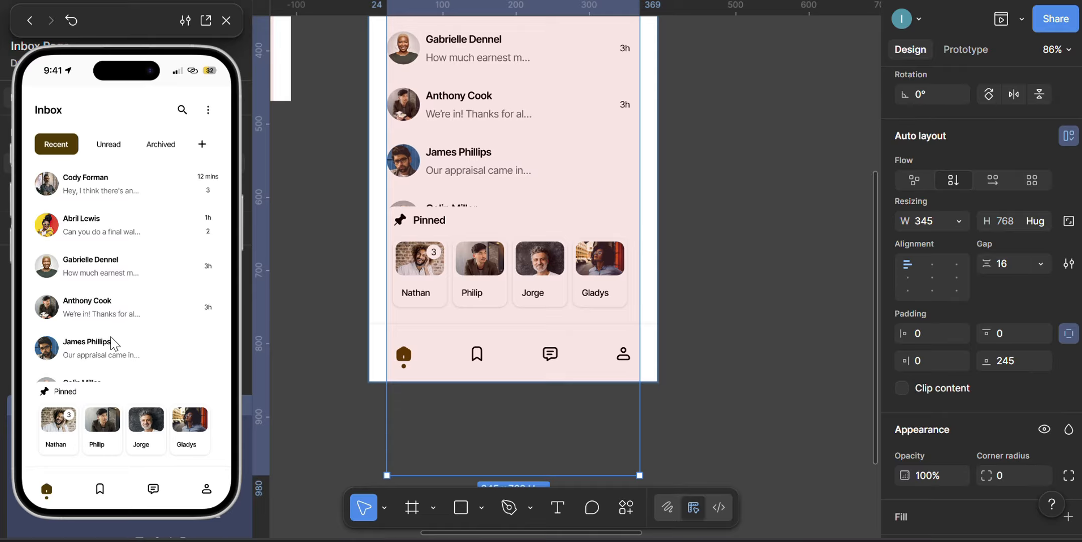
{"action": "scroll", "coordinate": [95, 201], "scroll_direction": "down", "scroll_amount": 2}
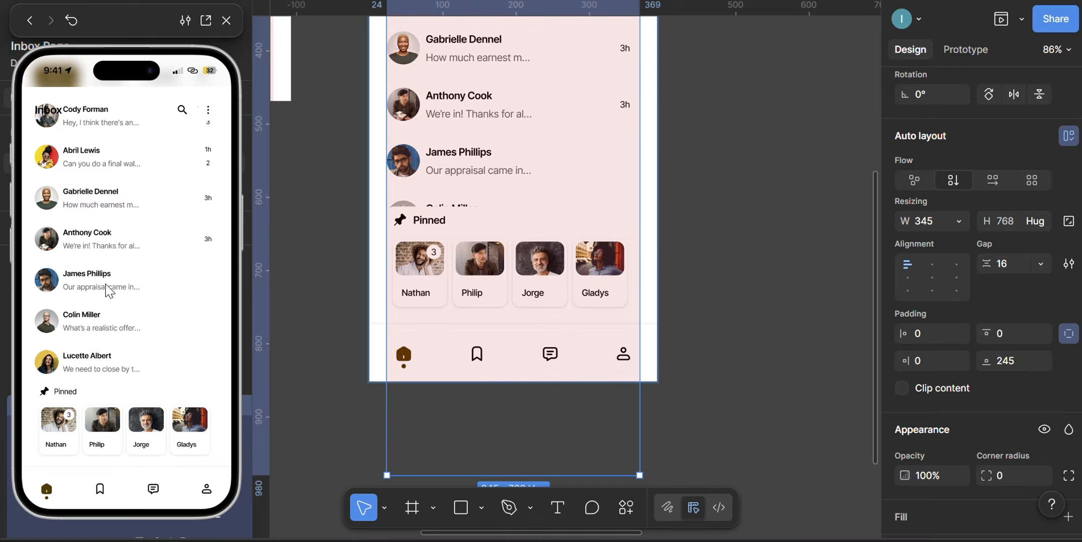
{"action": "scroll", "coordinate": [109, 290], "scroll_direction": "up", "scroll_amount": 2}
{"action": "scroll", "coordinate": [111, 226], "scroll_direction": "down", "scroll_amount": 2}
{"action": "scroll", "coordinate": [108, 231], "scroll_direction": "up", "scroll_amount": 2}
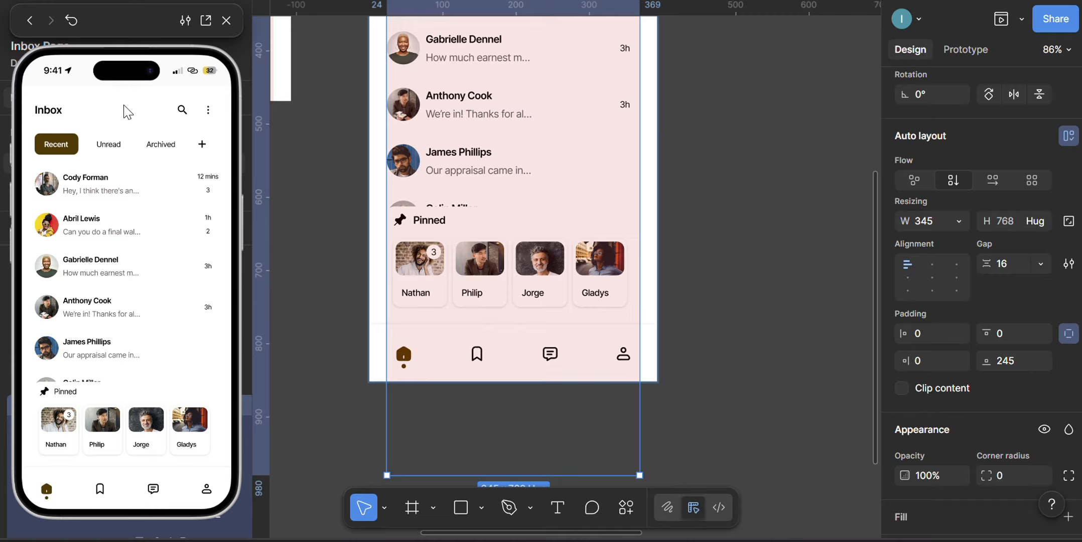
{"action": "scroll", "coordinate": [129, 250], "scroll_direction": "down", "scroll_amount": 3}
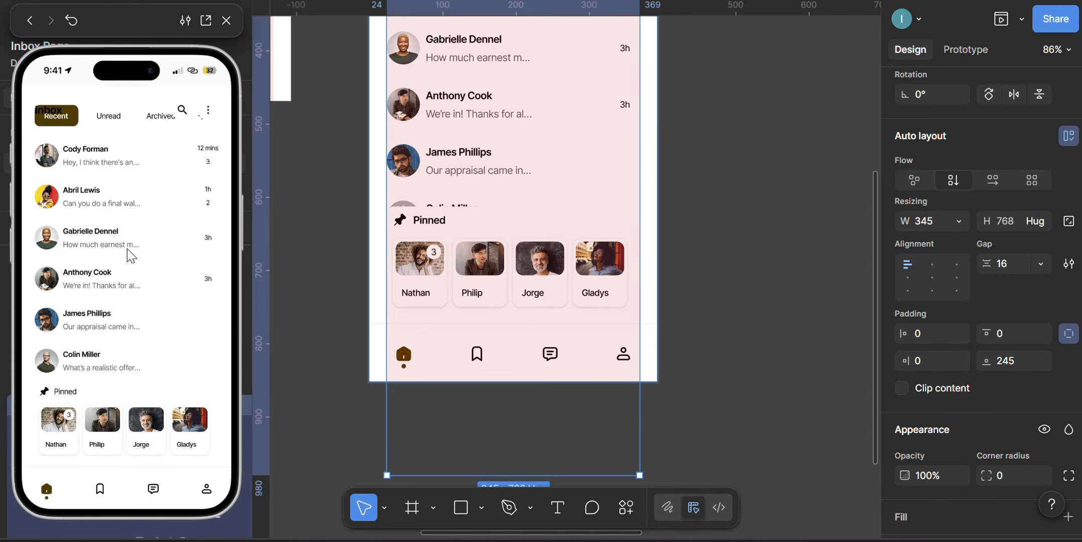
{"action": "scroll", "coordinate": [125, 241], "scroll_direction": "up", "scroll_amount": 3}
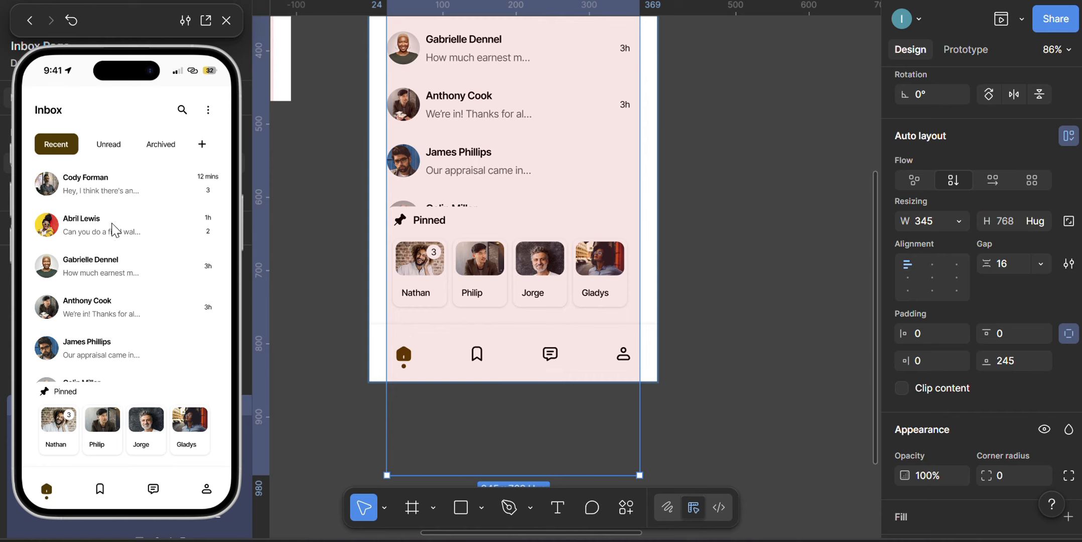
{"action": "scroll", "coordinate": [771, 156], "scroll_direction": "down", "scroll_amount": 3}
{"action": "scroll", "coordinate": [653, 226], "scroll_direction": "up", "scroll_amount": 4}
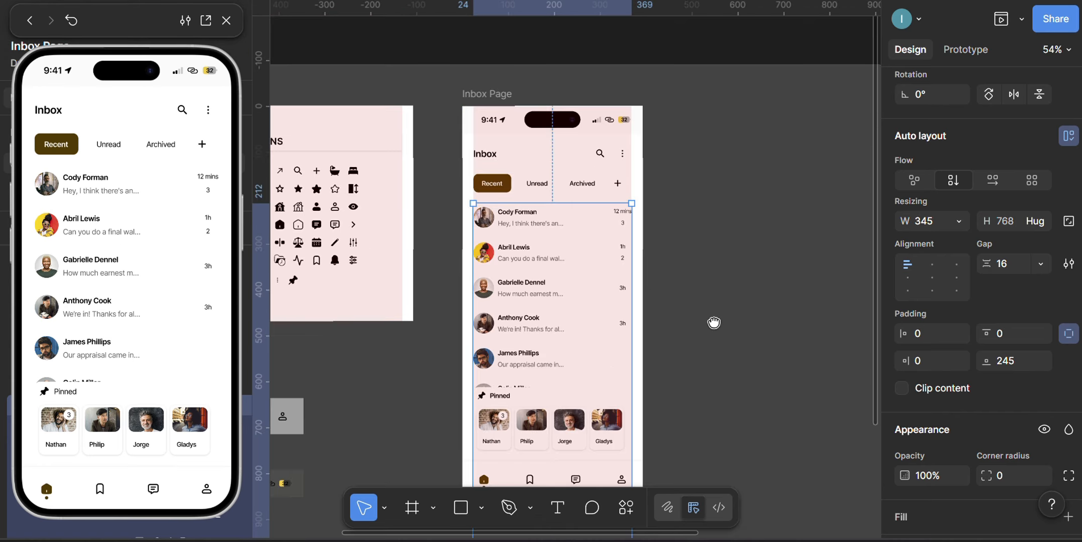
Step: Set the Inbox header row's prototype scroll position to Scroll with parent and test the scrolling in the preview
{"action": "scroll", "coordinate": [601, 160], "scroll_direction": "up", "scroll_amount": 3}
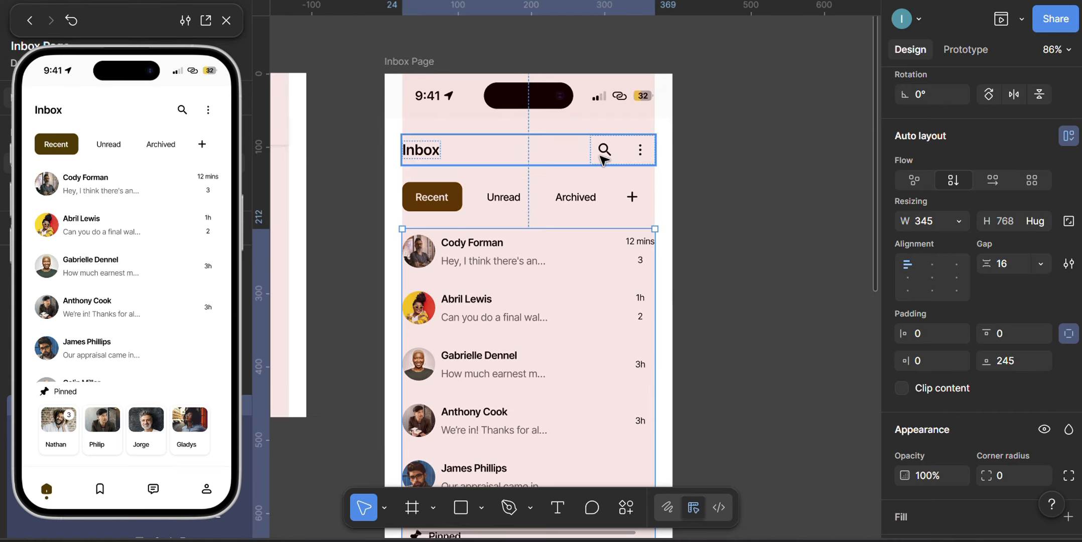
{"action": "left_click", "coordinate": [602, 153]}
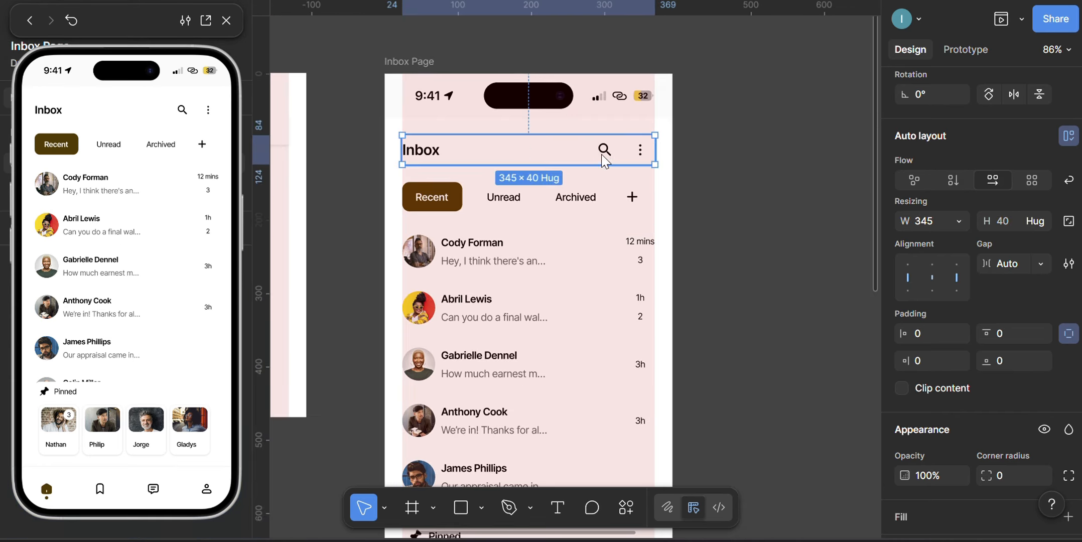
{"action": "left_click", "coordinate": [966, 48]}
{"action": "left_click", "coordinate": [989, 194]}
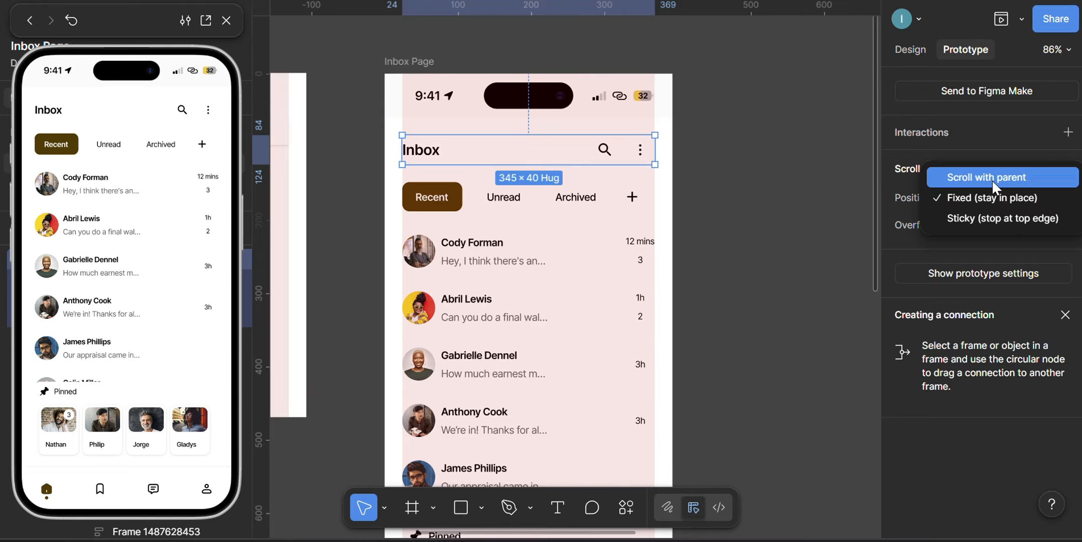
{"action": "left_click", "coordinate": [995, 176]}
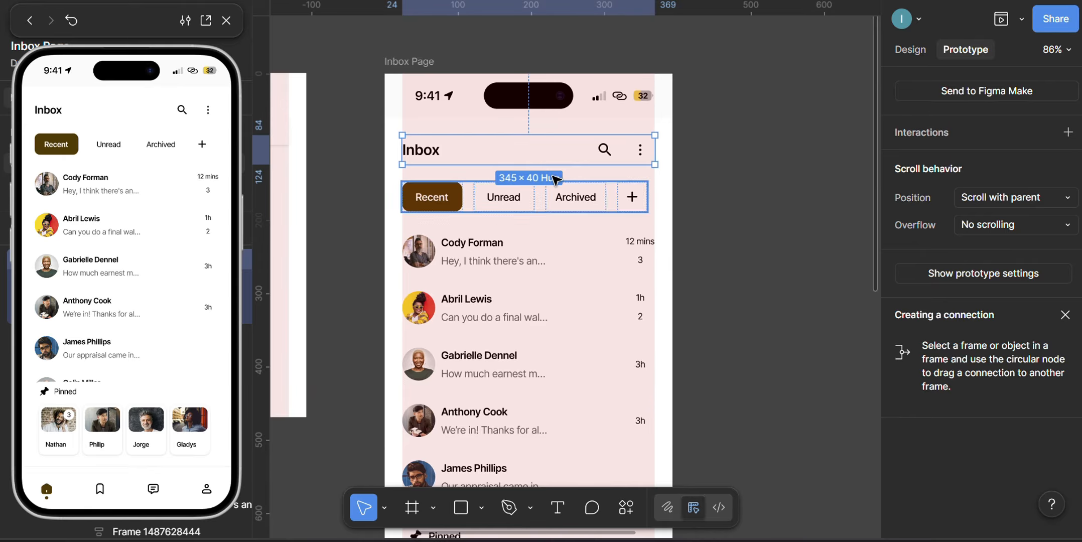
{"action": "scroll", "coordinate": [119, 250], "scroll_direction": "down", "scroll_amount": 2}
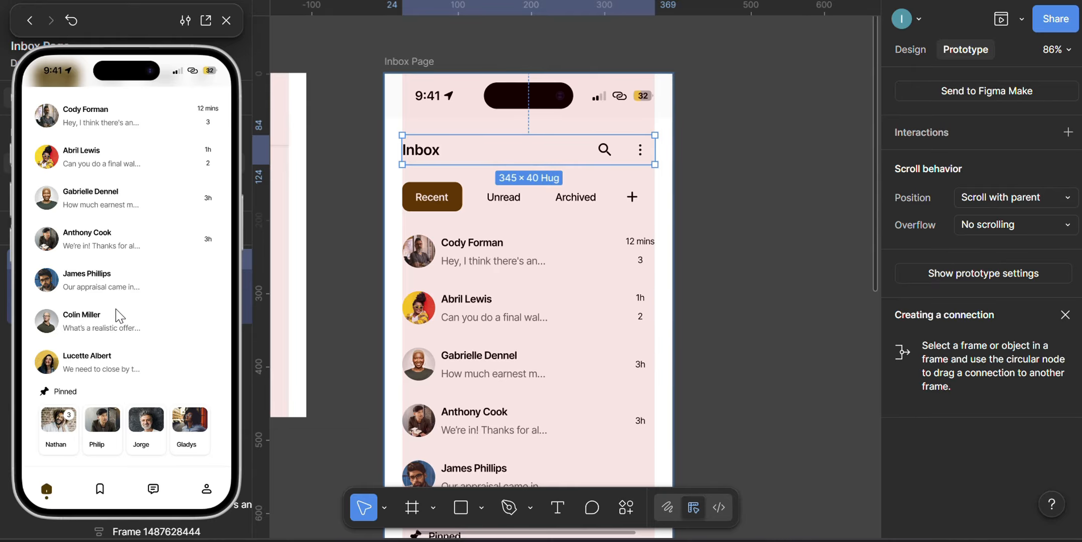
{"action": "scroll", "coordinate": [121, 337], "scroll_direction": "up", "scroll_amount": 3}
{"action": "scroll", "coordinate": [122, 337], "scroll_direction": "down", "scroll_amount": 3}
{"action": "scroll", "coordinate": [123, 337], "scroll_direction": "up", "scroll_amount": 3}
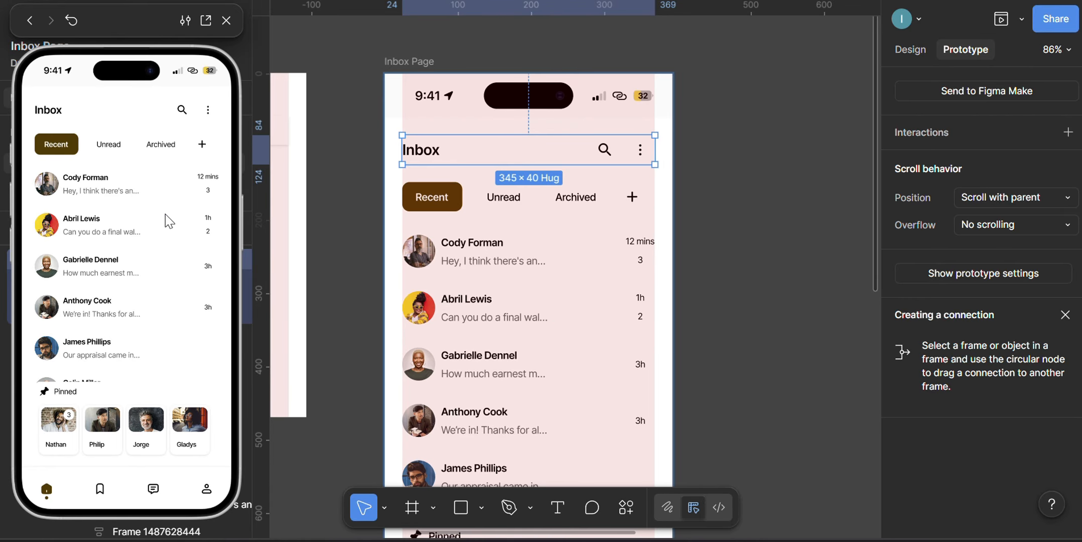
Step: Check the status bar's background blur setting, and remove the status bar's fill and background blur effect
{"action": "scroll", "coordinate": [166, 221], "scroll_direction": "down", "scroll_amount": 3}
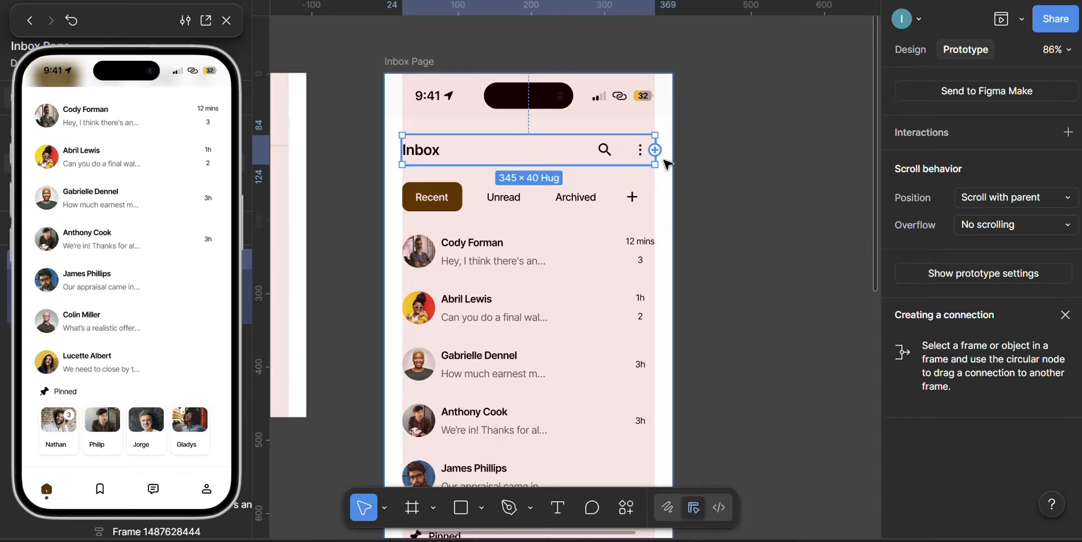
{"action": "left_click", "coordinate": [921, 49]}
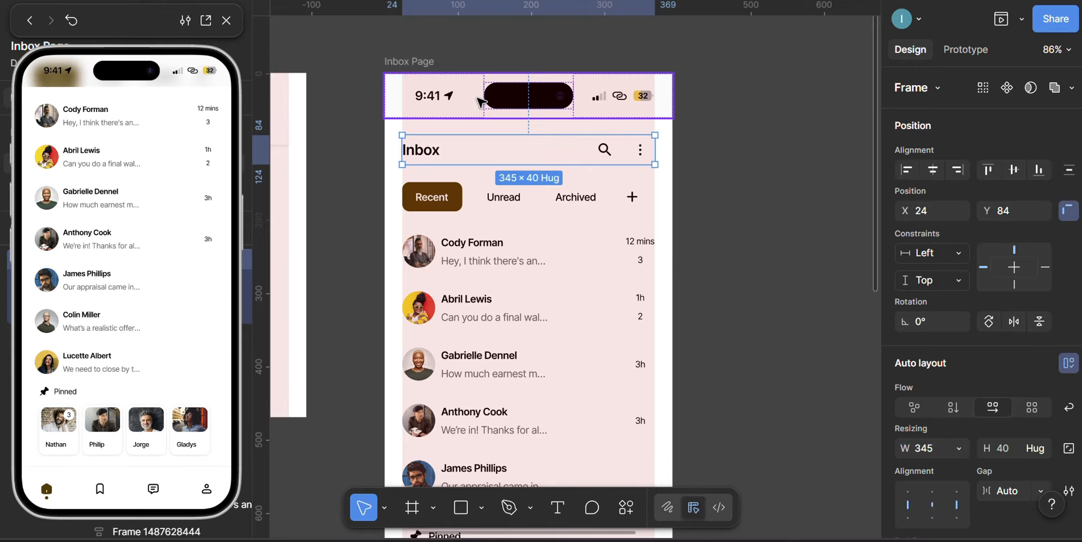
{"action": "left_click", "coordinate": [496, 111], "text": "shift"}
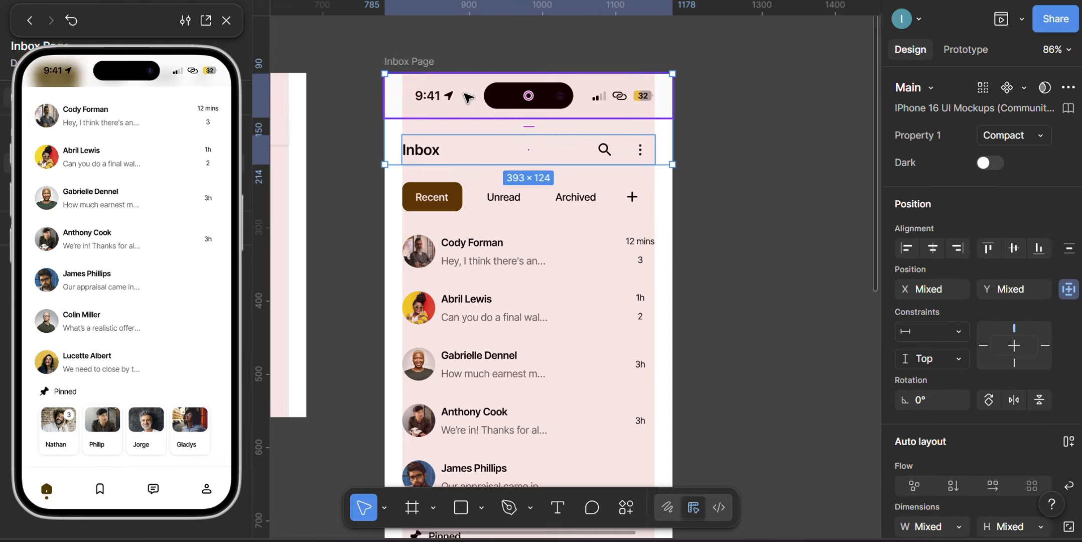
{"action": "left_click", "coordinate": [549, 150]}
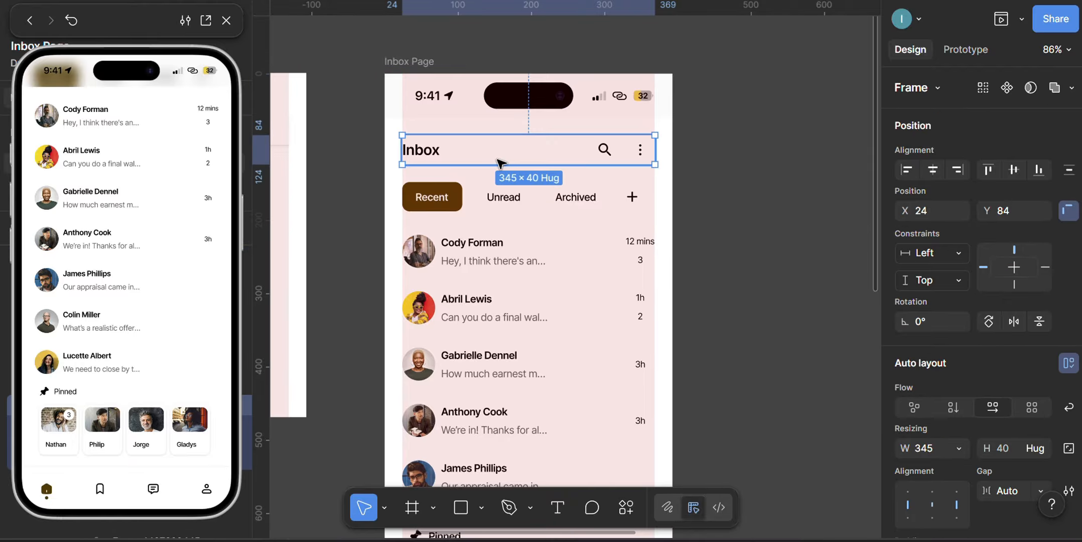
{"action": "left_click", "coordinate": [496, 101]}
{"action": "scroll", "coordinate": [926, 439], "scroll_direction": "down", "scroll_amount": 9}
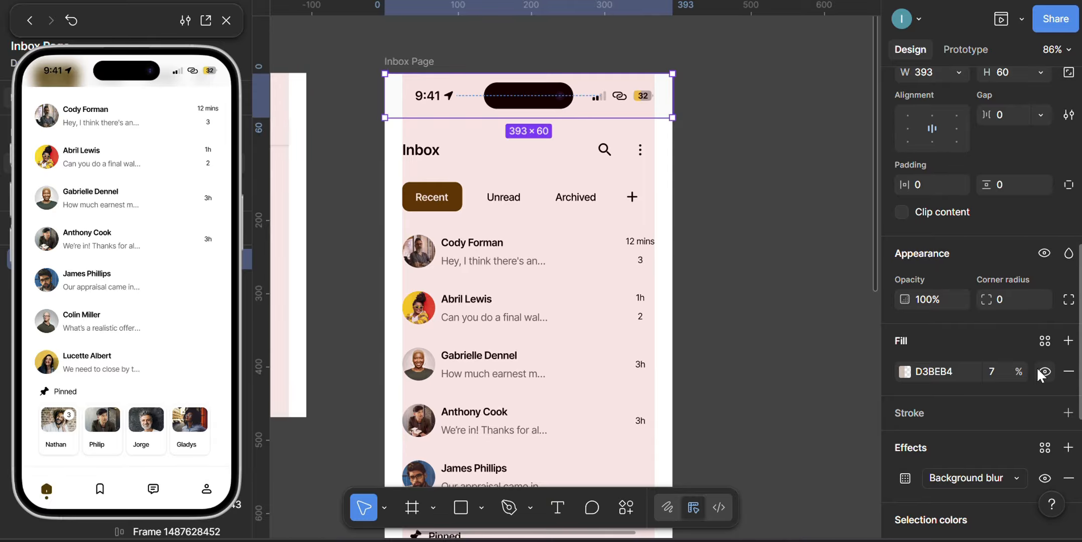
{"action": "scroll", "coordinate": [957, 456], "scroll_direction": "down", "scroll_amount": 3}
{"action": "left_click", "coordinate": [905, 365]}
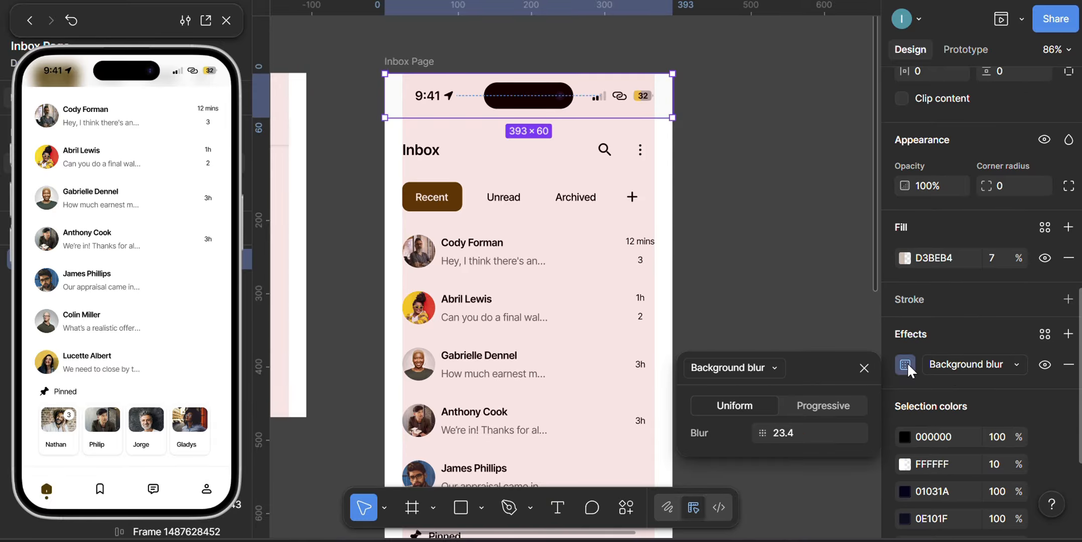
{"action": "left_click", "coordinate": [907, 363]}
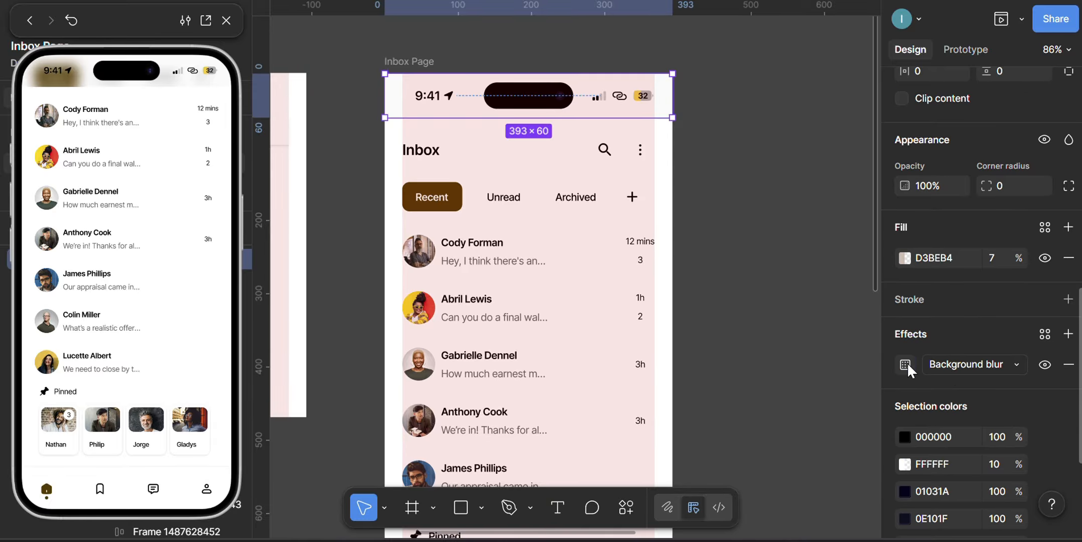
{"action": "left_click", "coordinate": [1068, 258]}
{"action": "left_click", "coordinate": [1069, 327]}
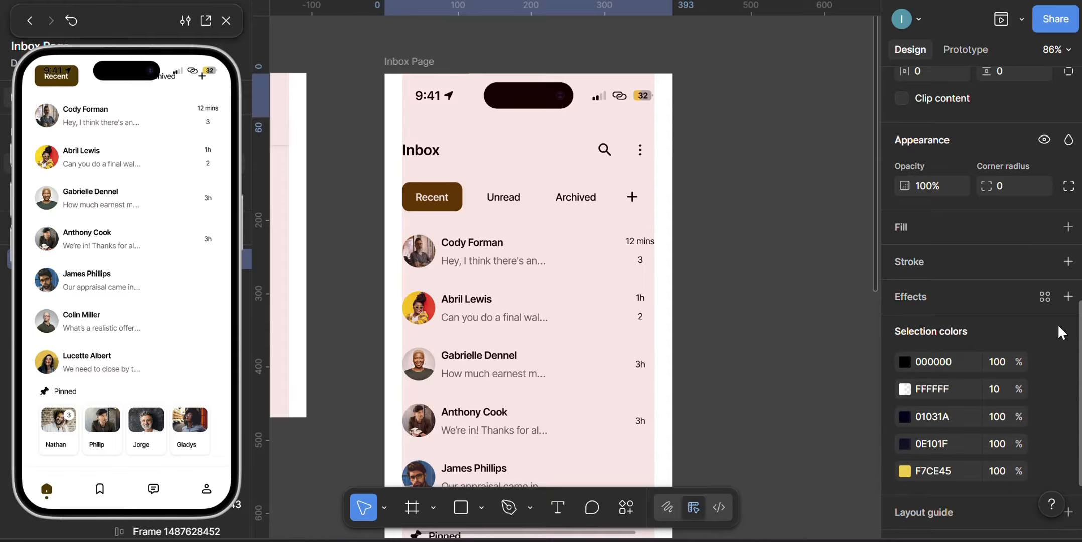
Step: Wrap the status bar and Inbox header row in one auto layout frame, with the status bar placed above the row
{"action": "left_click", "coordinate": [431, 150], "text": "shift"}
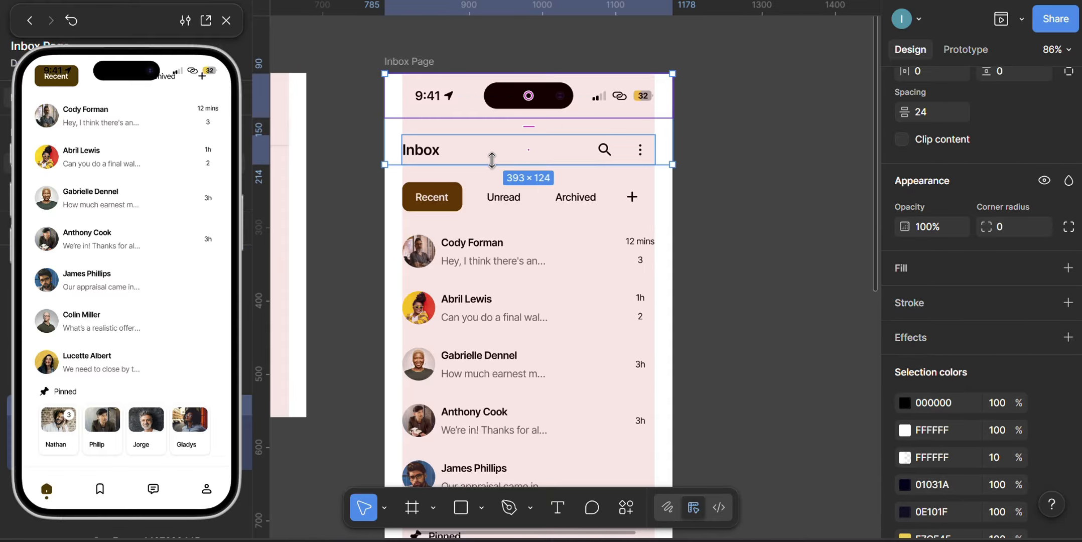
{"action": "key", "text": "shift+a"}
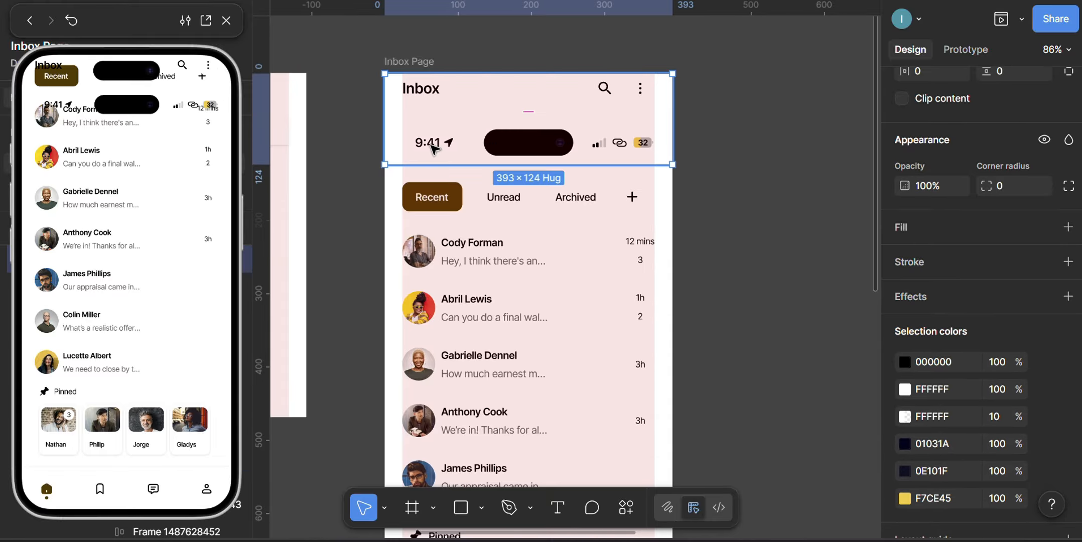
{"action": "left_click", "coordinate": [432, 149]}
{"action": "left_click_drag", "start_coordinate": [432, 149], "coordinate": [454, 122]}
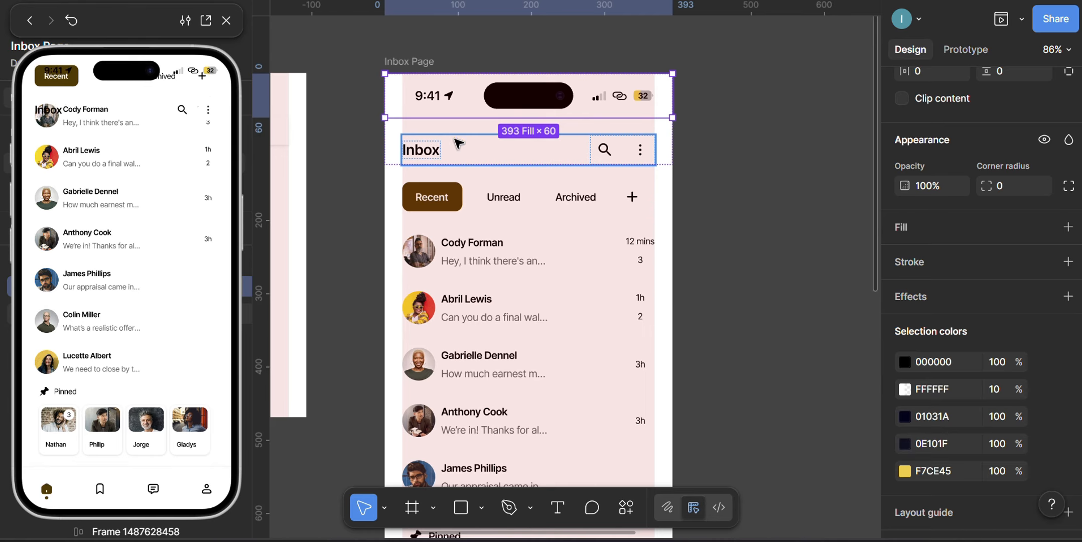
{"action": "left_click", "coordinate": [708, 159]}
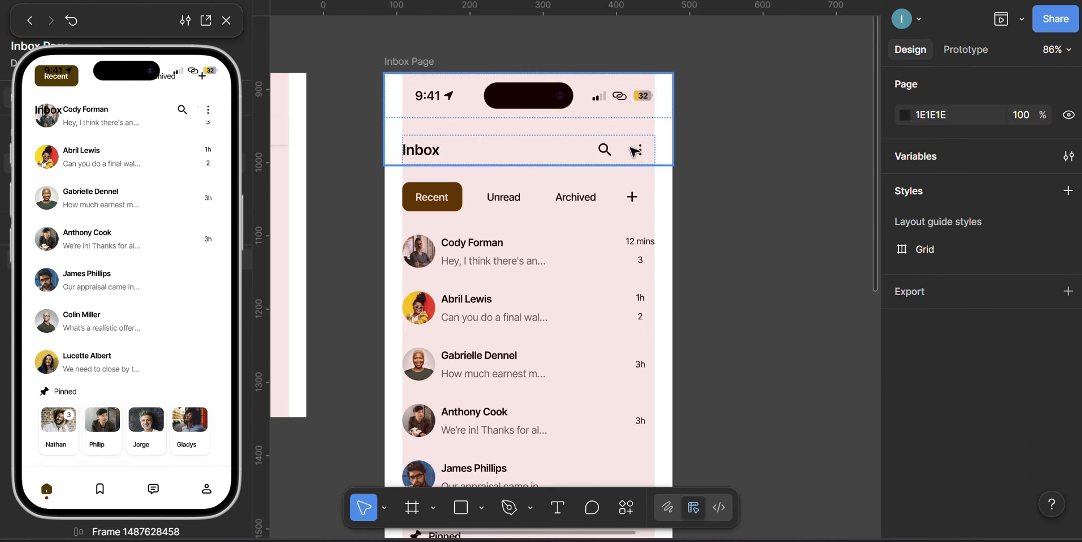
Step: Add an FFFFFF fill at 10% opacity to the frame holding the status bar and Inbox header row
{"action": "left_click", "coordinate": [632, 151]}
{"action": "scroll", "coordinate": [912, 347], "scroll_direction": "down", "scroll_amount": 5}
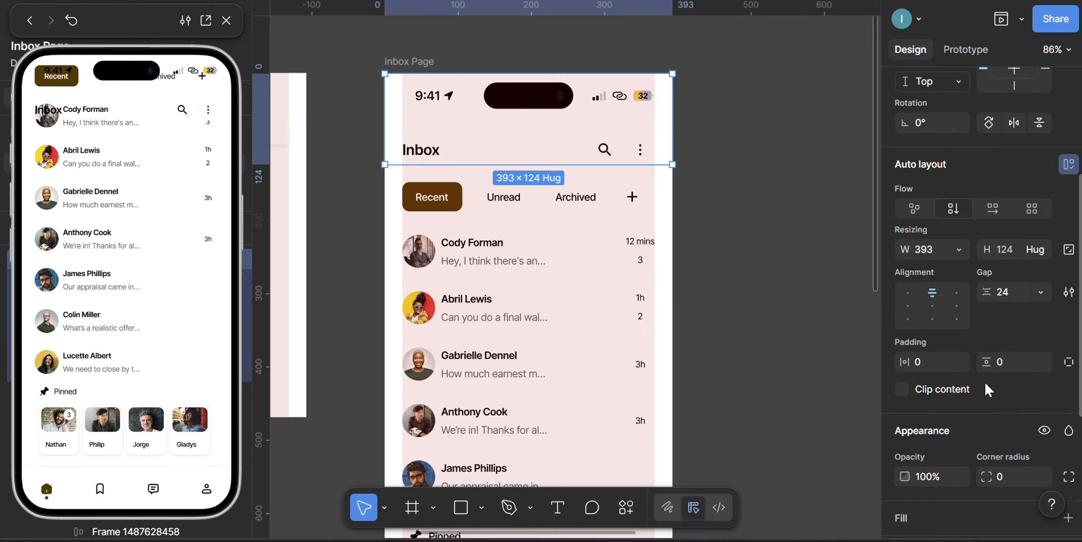
{"action": "scroll", "coordinate": [969, 377], "scroll_direction": "down", "scroll_amount": 3}
{"action": "left_click", "coordinate": [950, 375]}
{"action": "left_click", "coordinate": [974, 383]}
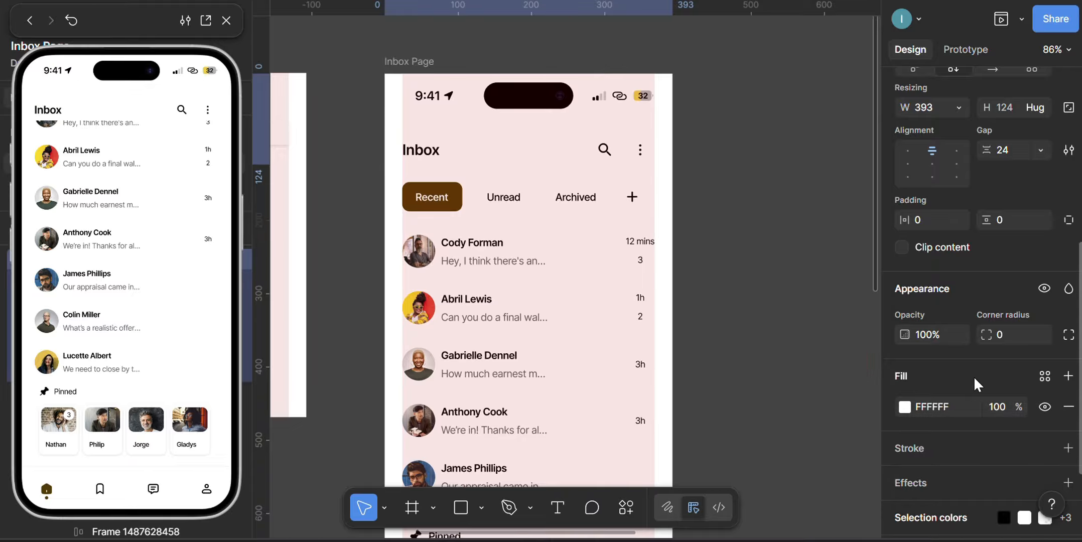
{"action": "left_click", "coordinate": [1008, 405]}
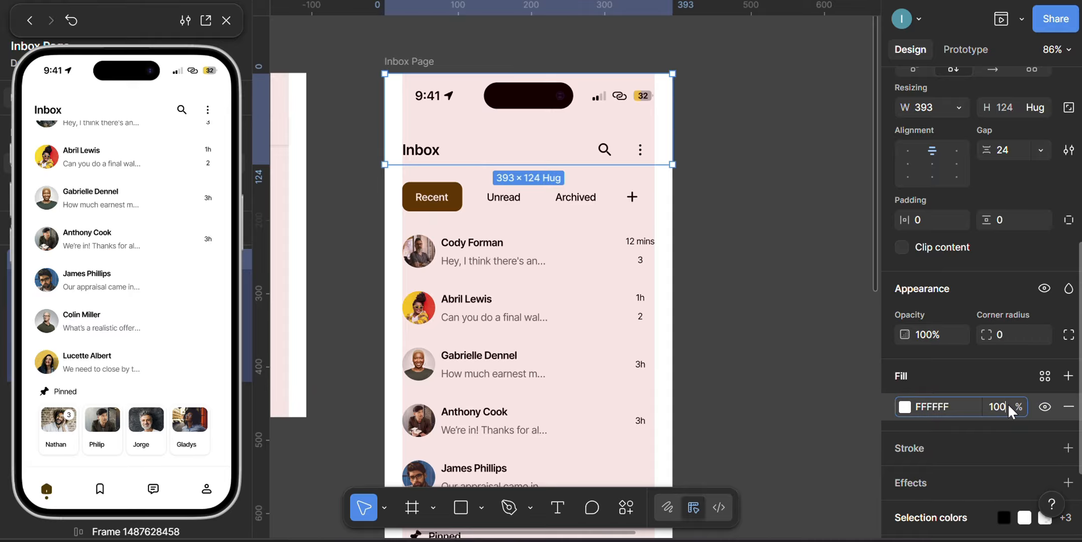
{"action": "type", "text": "0"}
{"action": "key", "text": "Return"}
{"action": "scroll", "coordinate": [977, 397], "scroll_direction": "down", "scroll_amount": 2}
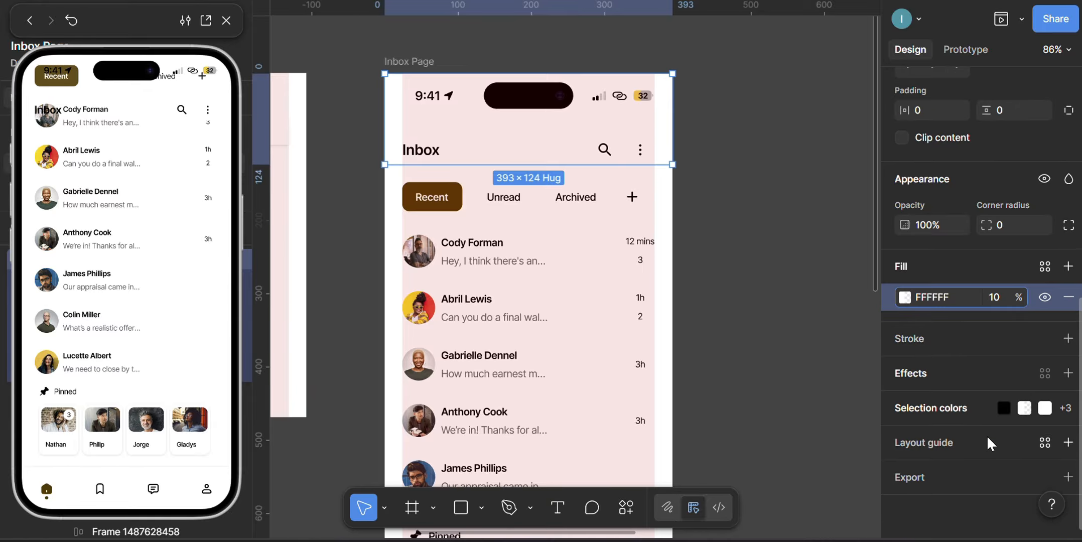
Step: Give the combined header frame a uniform background blur of 23 and test the scrolling in the preview
{"action": "left_click", "coordinate": [941, 373]}
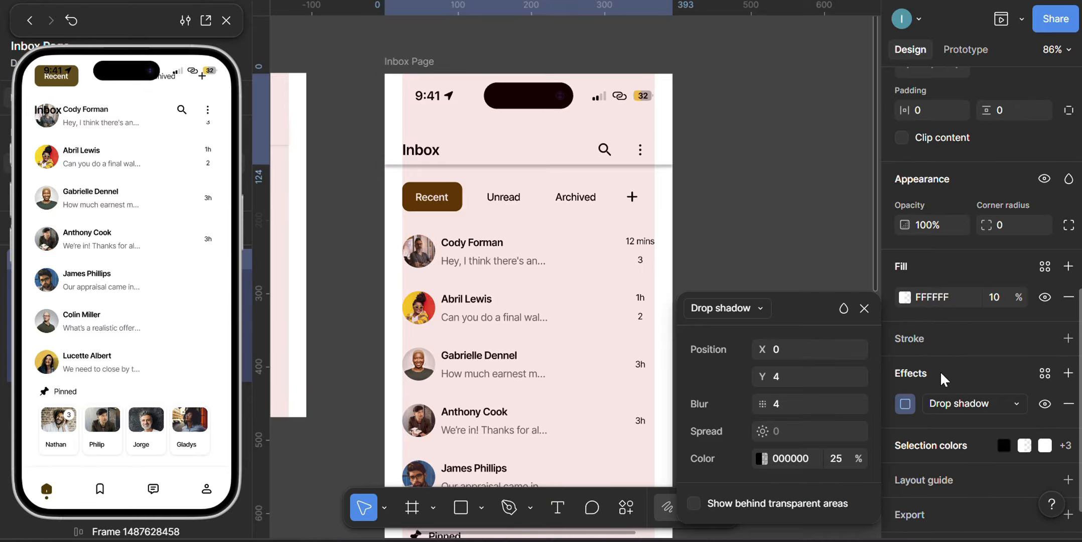
{"action": "left_click", "coordinate": [938, 403]}
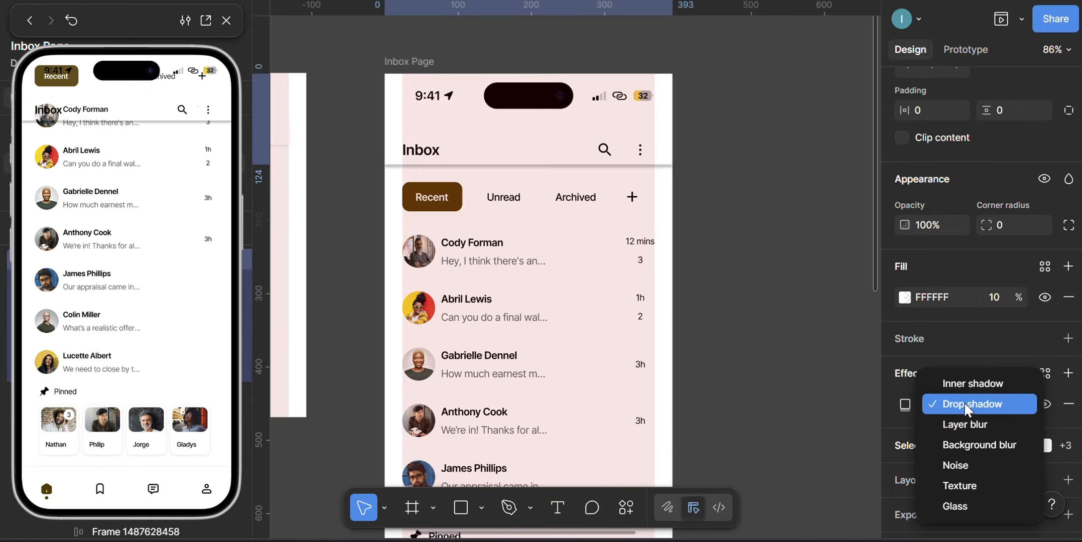
{"action": "left_click", "coordinate": [971, 452]}
{"action": "left_click", "coordinate": [905, 404]}
{"action": "left_click", "coordinate": [785, 472]}
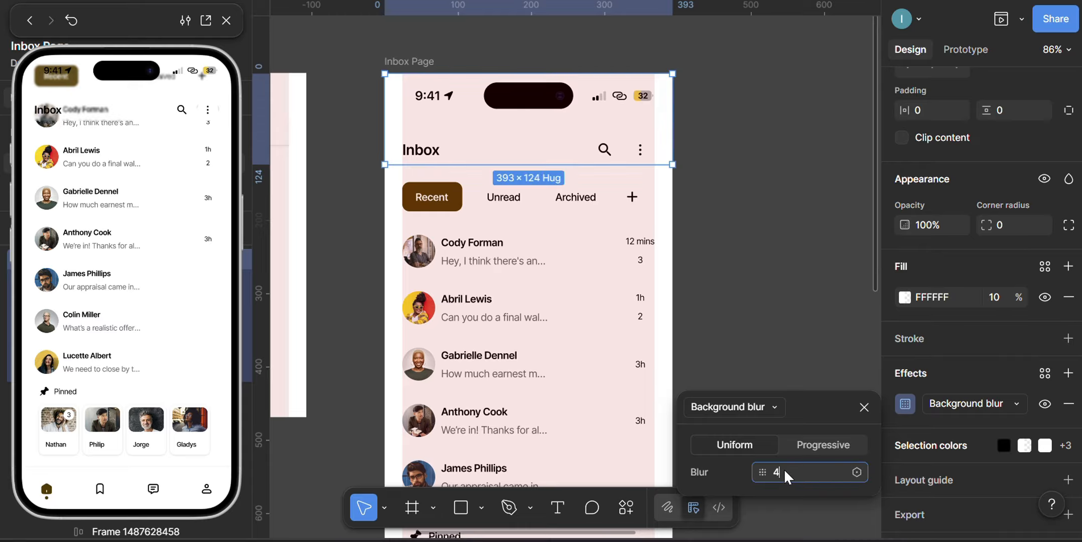
{"action": "type", "text": "23"}
{"action": "key", "text": "Return"}
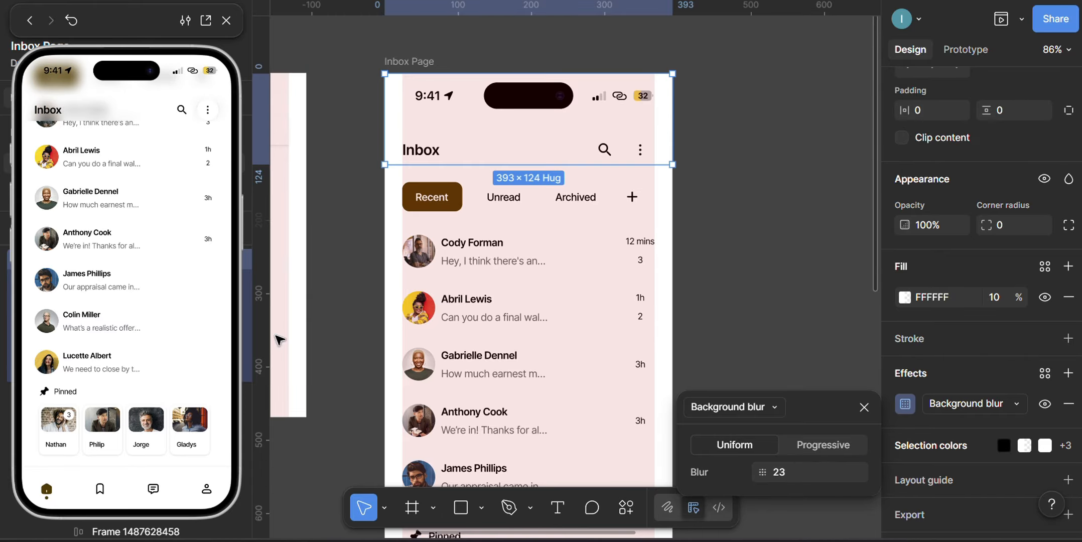
{"action": "scroll", "coordinate": [155, 283], "scroll_direction": "up", "scroll_amount": 2}
{"action": "scroll", "coordinate": [129, 255], "scroll_direction": "down", "scroll_amount": 2}
{"action": "scroll", "coordinate": [130, 260], "scroll_direction": "down", "scroll_amount": 1}
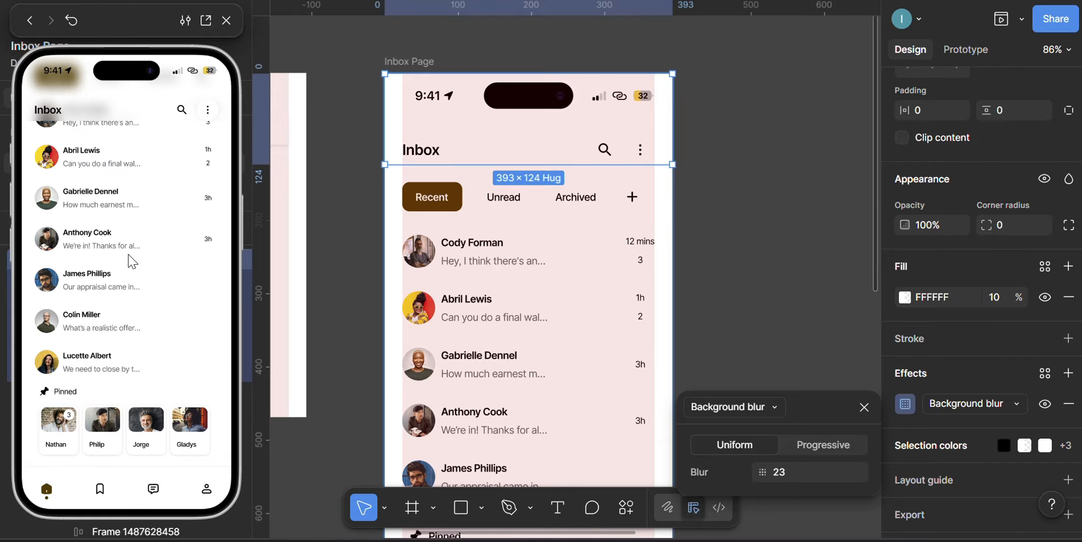
{"action": "scroll", "coordinate": [129, 265], "scroll_direction": "up", "scroll_amount": 2}
{"action": "scroll", "coordinate": [125, 263], "scroll_direction": "down", "scroll_amount": 2}
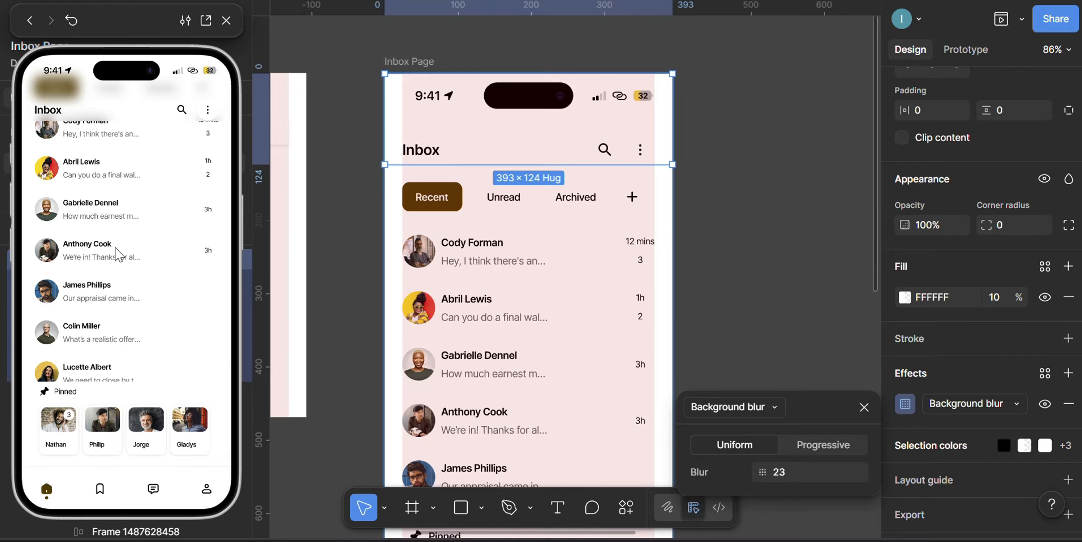
{"action": "scroll", "coordinate": [116, 254], "scroll_direction": "up", "scroll_amount": 2}
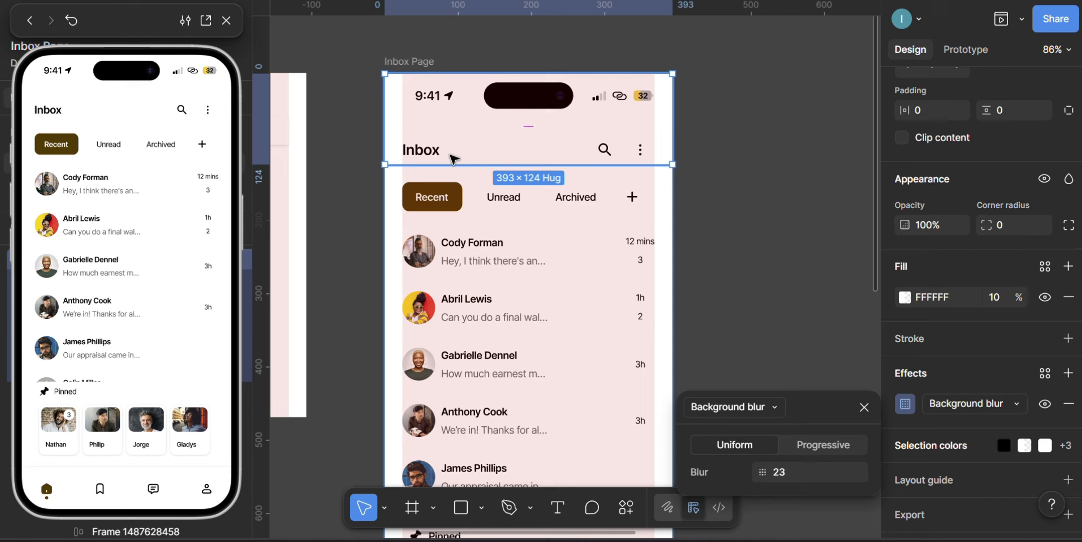
Step: Set the combined header frame's bottom padding to 8
{"action": "scroll", "coordinate": [979, 309], "scroll_direction": "down", "scroll_amount": 1}
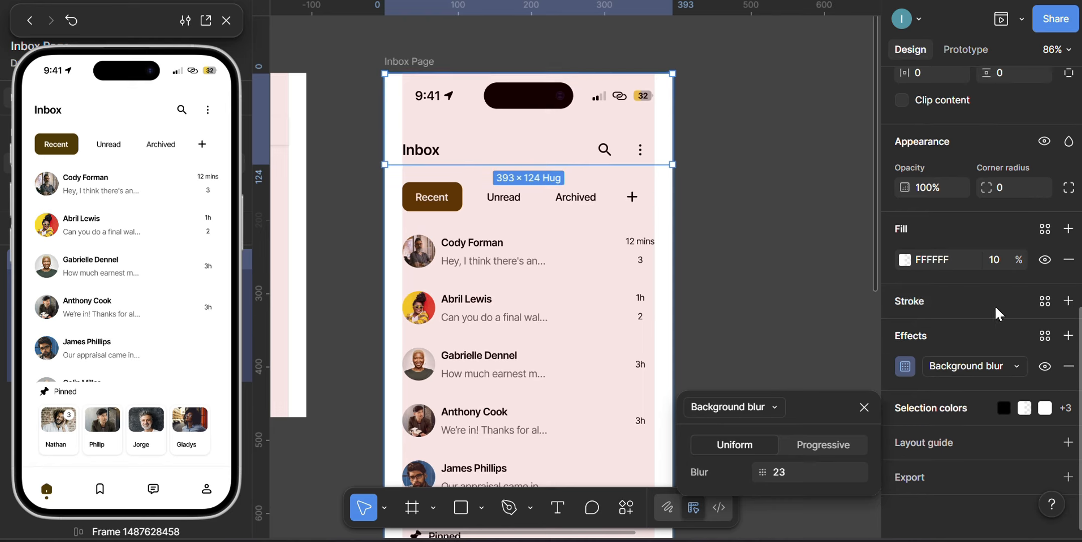
{"action": "scroll", "coordinate": [949, 224], "scroll_direction": "up", "scroll_amount": 2}
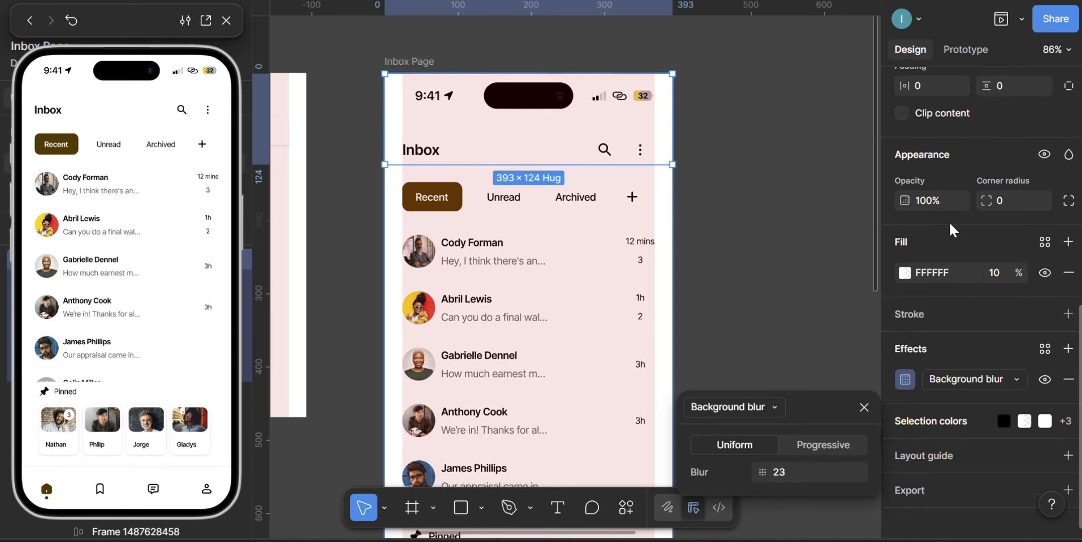
{"action": "left_click", "coordinate": [1066, 159]}
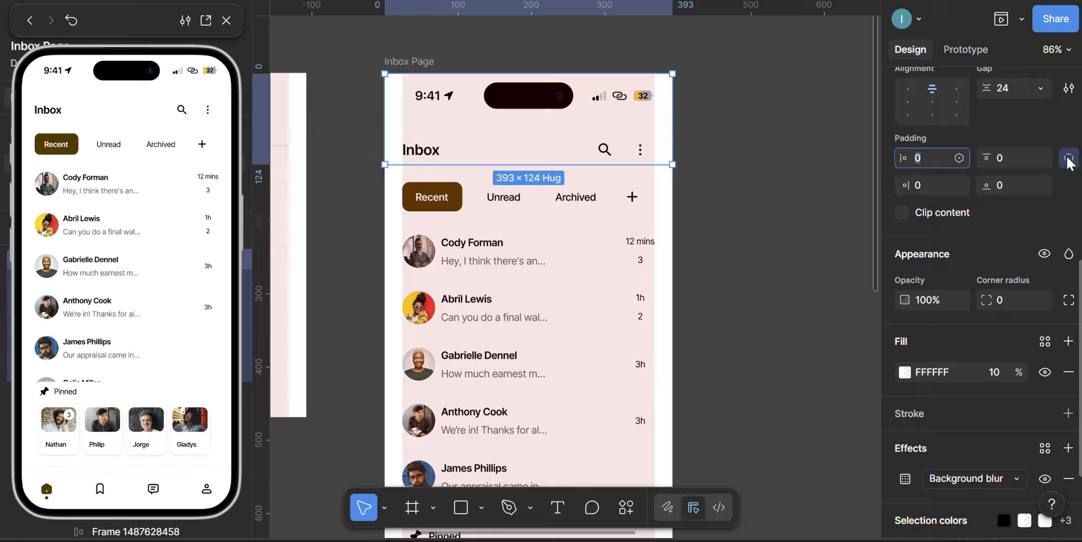
{"action": "left_click", "coordinate": [1010, 185]}
{"action": "type", "text": "8"}
{"action": "key", "text": "Return"}
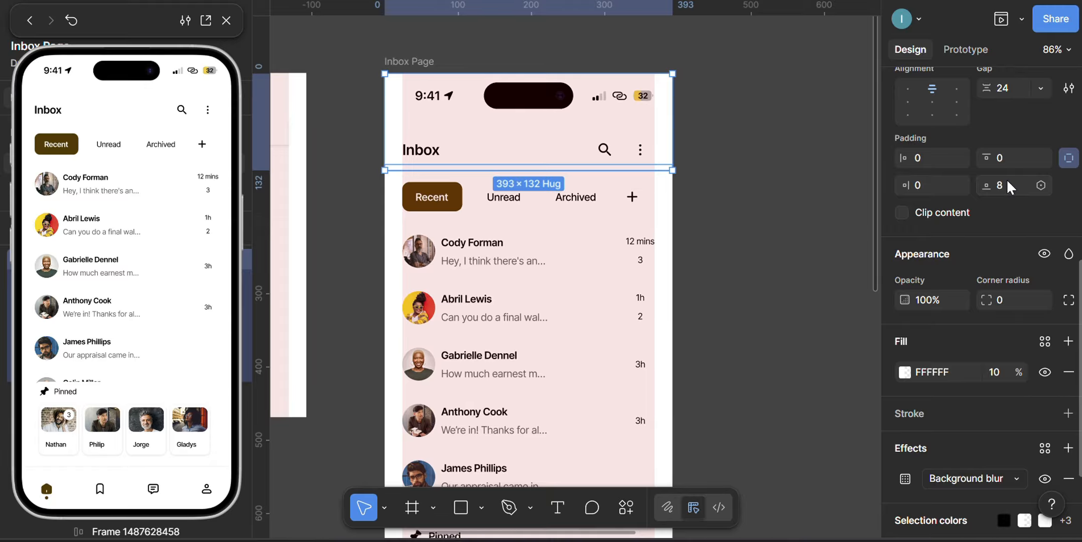
Step: Scroll the preview to examine how the tabs and messages blur behind the header and meet the Pinned section
{"action": "scroll", "coordinate": [62, 243], "scroll_direction": "down", "scroll_amount": 3}
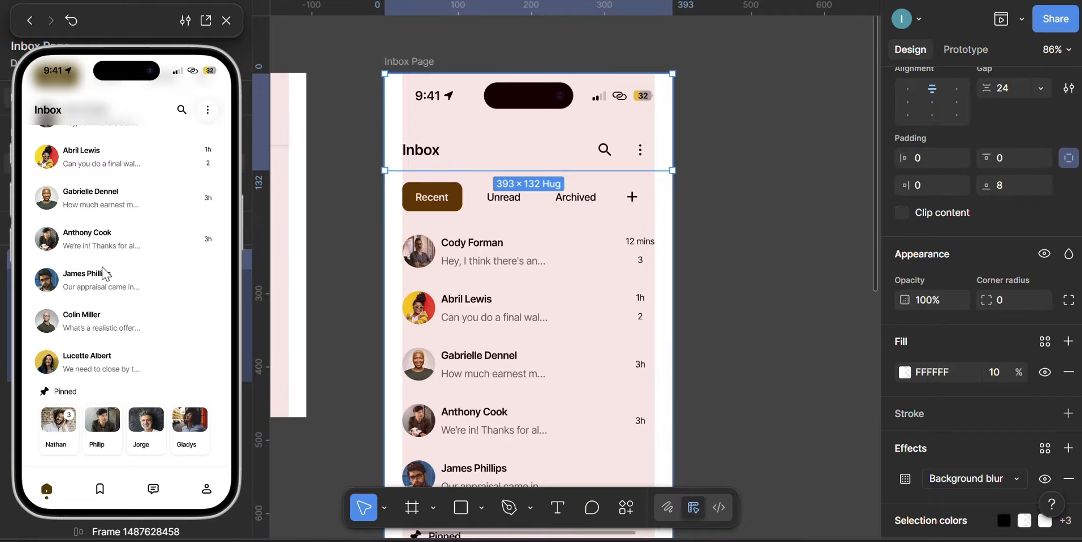
{"action": "scroll", "coordinate": [105, 276], "scroll_direction": "down", "scroll_amount": 2}
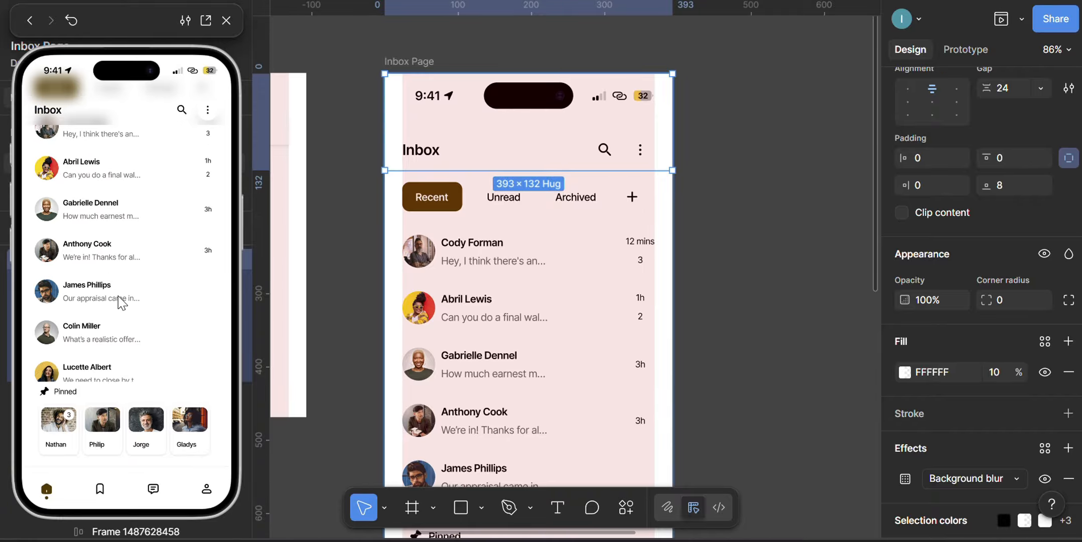
{"action": "scroll", "coordinate": [111, 300], "scroll_direction": "up", "scroll_amount": 2}
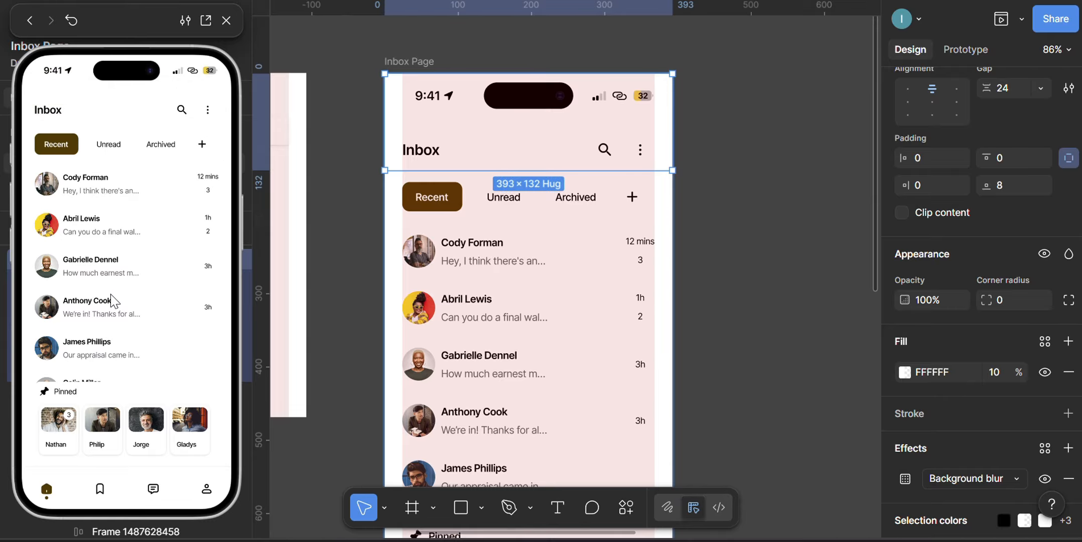
{"action": "scroll", "coordinate": [112, 300], "scroll_direction": "down", "scroll_amount": 2}
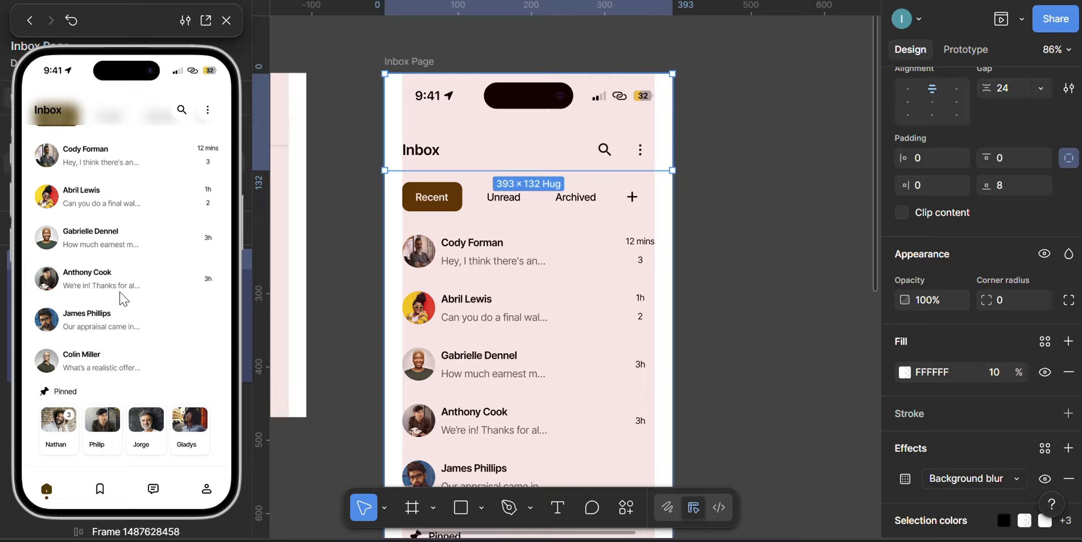
{"action": "scroll", "coordinate": [123, 299], "scroll_direction": "down", "scroll_amount": 2}
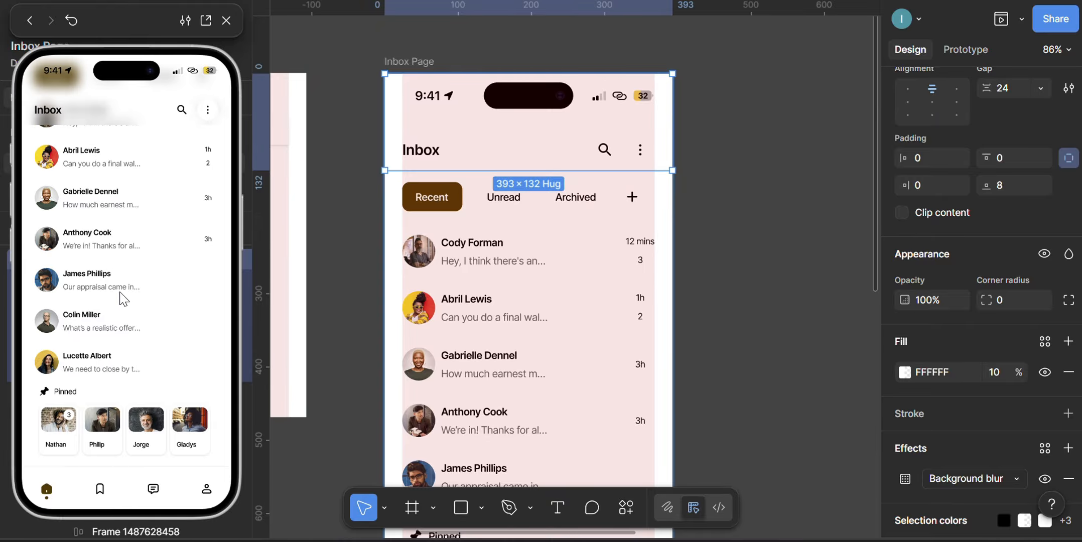
{"action": "scroll", "coordinate": [129, 303], "scroll_direction": "up", "scroll_amount": 2}
{"action": "scroll", "coordinate": [128, 302], "scroll_direction": "down", "scroll_amount": 2}
{"action": "scroll", "coordinate": [128, 302], "scroll_direction": "down", "scroll_amount": 2}
{"action": "scroll", "coordinate": [128, 303], "scroll_direction": "up", "scroll_amount": 2}
{"action": "scroll", "coordinate": [128, 303], "scroll_direction": "down", "scroll_amount": 3}
{"action": "scroll", "coordinate": [128, 303], "scroll_direction": "up", "scroll_amount": 4}
{"action": "scroll", "coordinate": [128, 303], "scroll_direction": "down", "scroll_amount": 4}
{"action": "scroll", "coordinate": [187, 327], "scroll_direction": "up", "scroll_amount": 3}
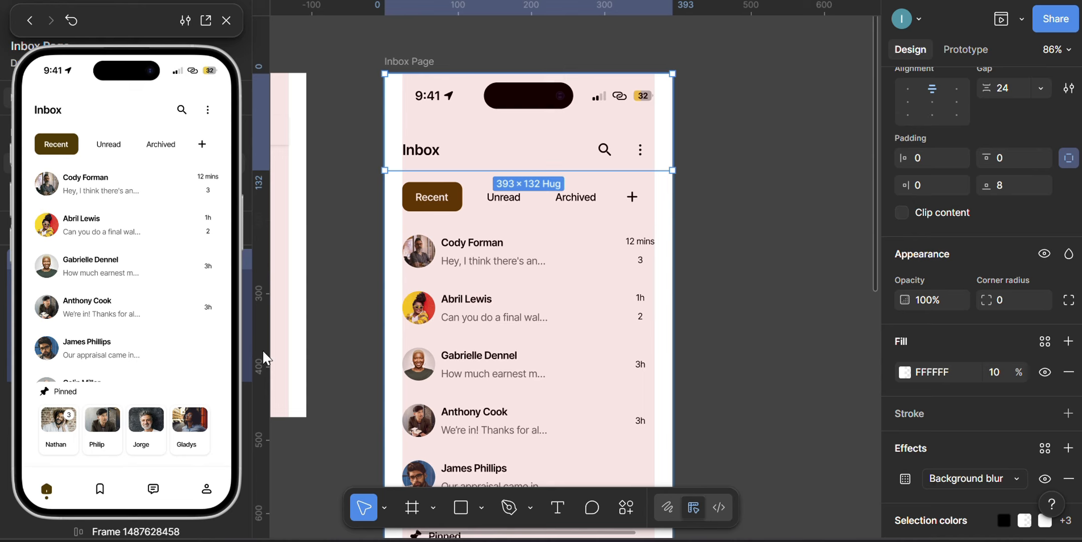
Step: Place copies of the filled message icon and the outline home icon from the Materials frame below the Inbox Page, and close the preview
{"action": "scroll", "coordinate": [720, 268], "scroll_direction": "down", "scroll_amount": 3}
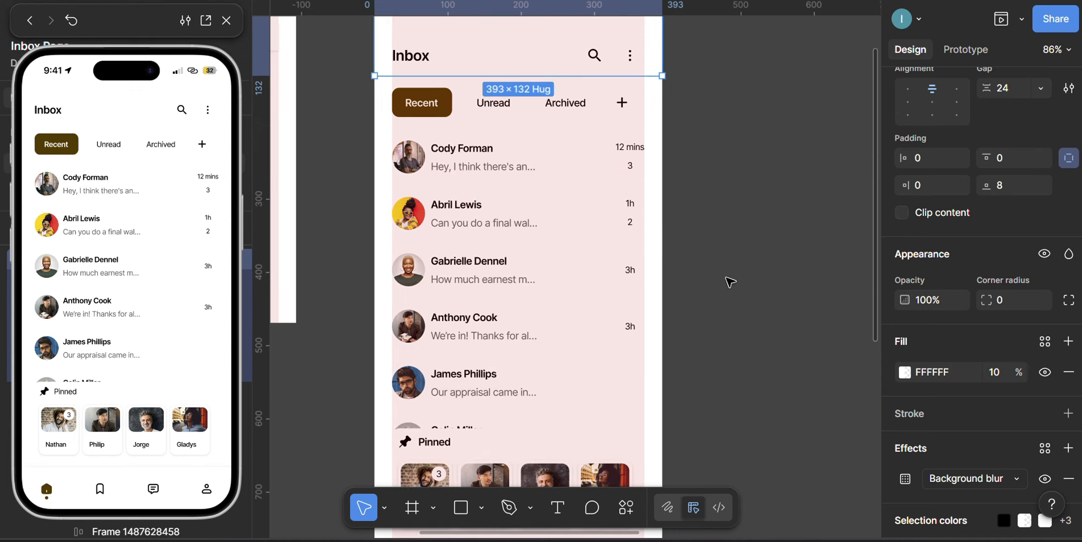
{"action": "scroll", "coordinate": [730, 282], "scroll_direction": "down", "scroll_amount": 2}
{"action": "scroll", "coordinate": [691, 374], "scroll_direction": "down", "scroll_amount": 3}
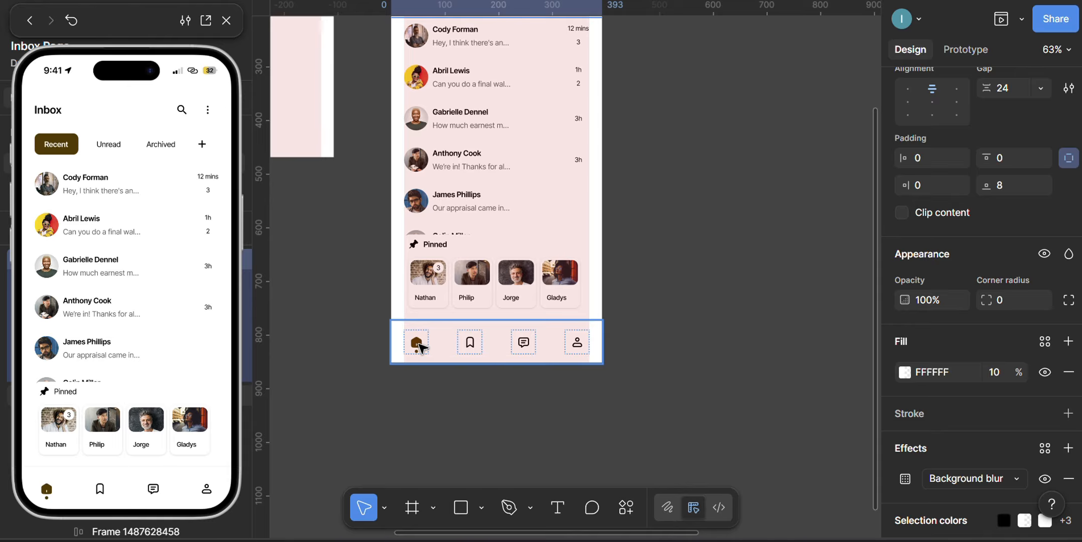
{"action": "scroll", "coordinate": [439, 353], "scroll_direction": "up", "scroll_amount": 3}
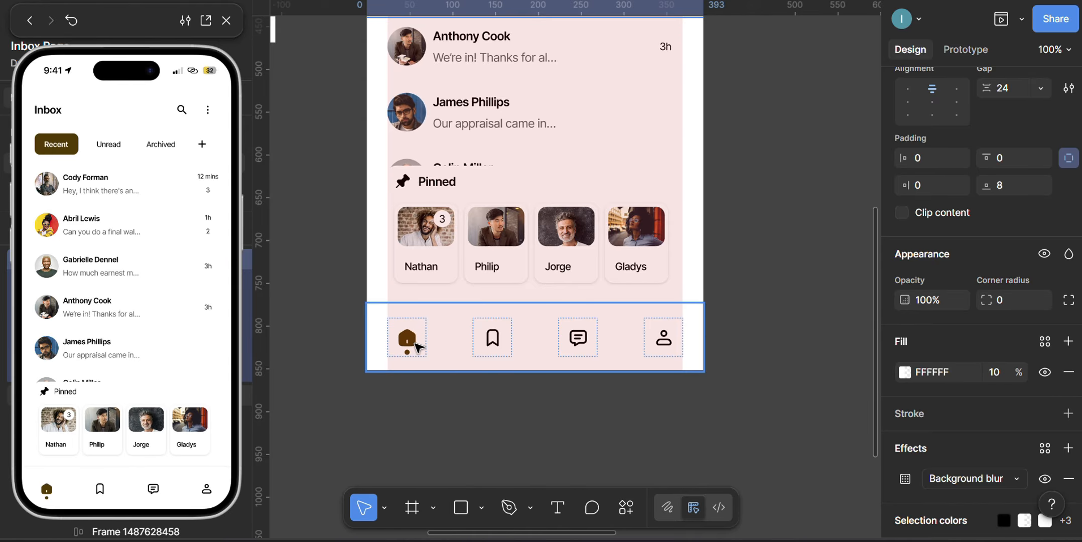
{"action": "scroll", "coordinate": [596, 299], "scroll_direction": "up", "scroll_amount": 3}
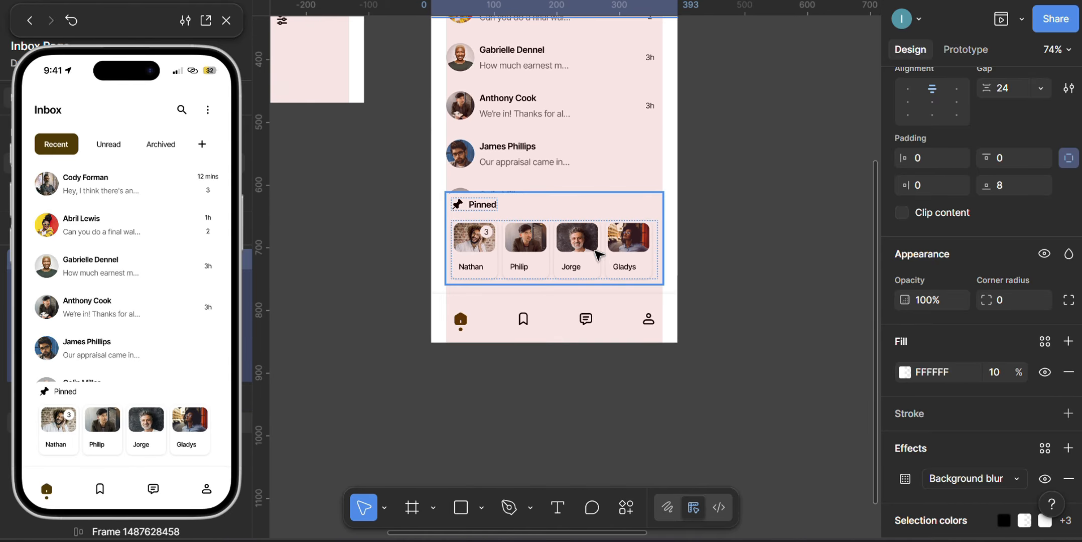
{"action": "scroll", "coordinate": [393, 152], "scroll_direction": "down", "scroll_amount": 3}
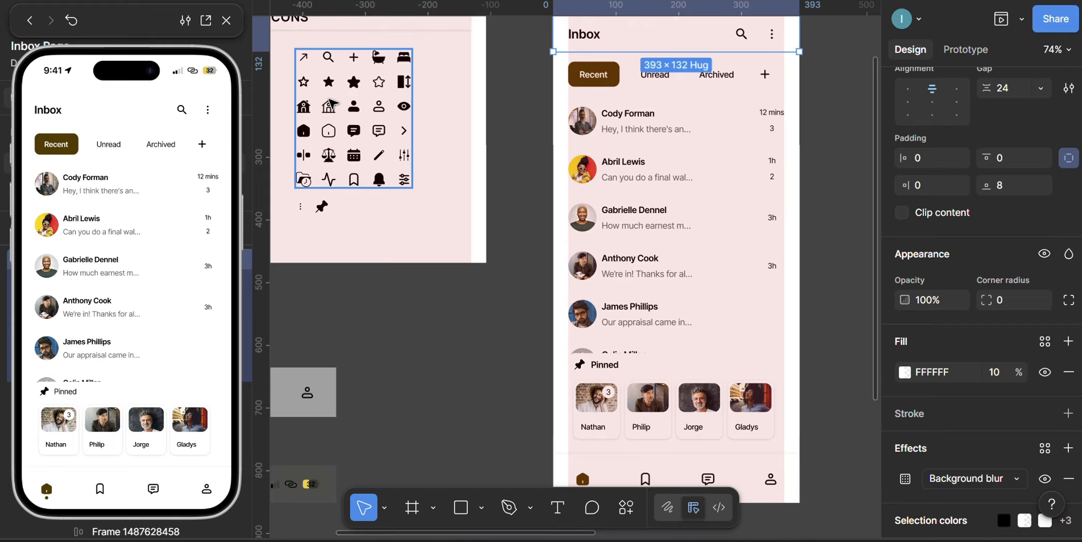
{"action": "scroll", "coordinate": [331, 154], "scroll_direction": "up", "scroll_amount": 3}
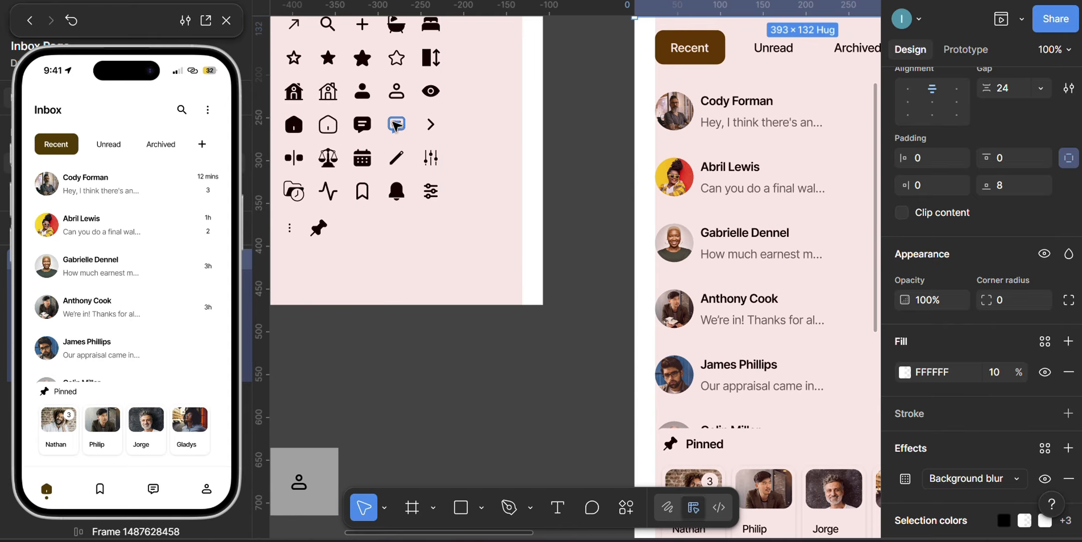
{"action": "left_click", "coordinate": [365, 126], "text": "ctrl"}
{"action": "left_click", "coordinate": [365, 126]}
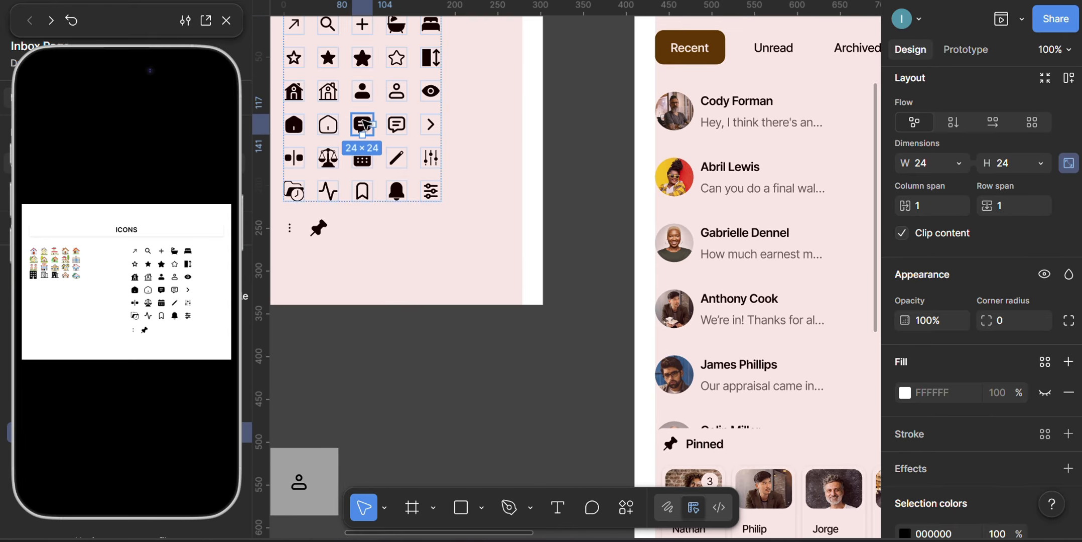
{"action": "left_click", "coordinate": [328, 124], "text": "shift"}
{"action": "left_click_drag", "start_coordinate": [366, 123], "coordinate": [614, 427]}
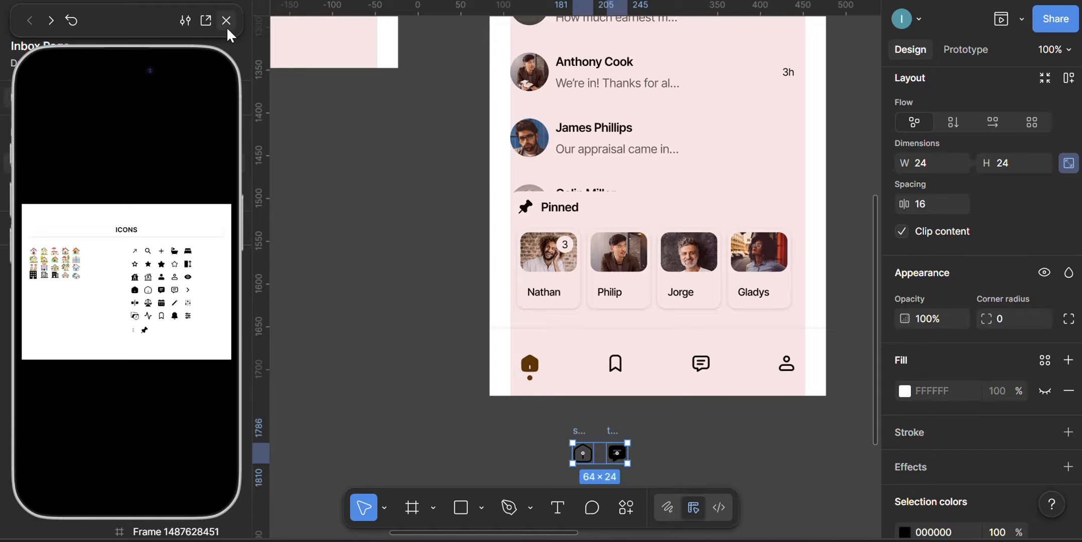
{"action": "left_click", "coordinate": [227, 20]}
Step: Replace the message icon in the Inbox Page's navigation bar with the filled message icon
{"action": "left_click", "coordinate": [616, 450]}
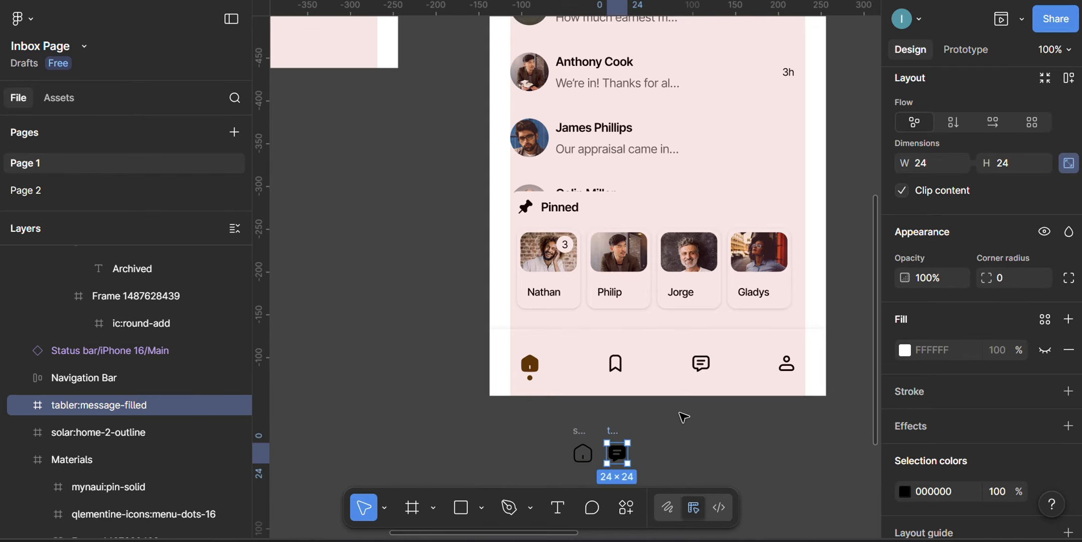
{"action": "left_click", "coordinate": [701, 364]}
{"action": "left_click", "coordinate": [701, 363]}
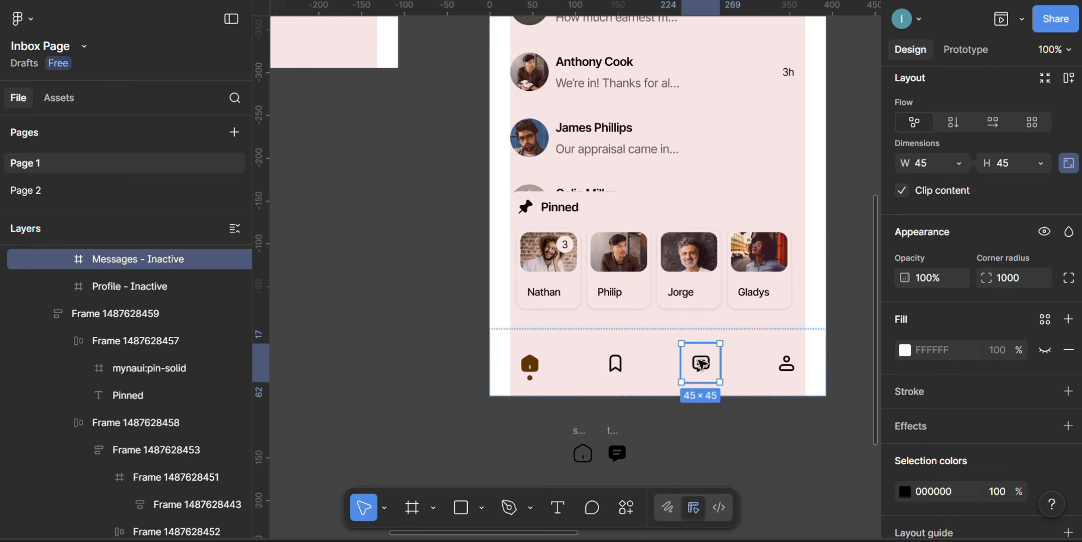
{"action": "double_click", "coordinate": [701, 364]}
{"action": "right_click", "coordinate": [700, 363]}
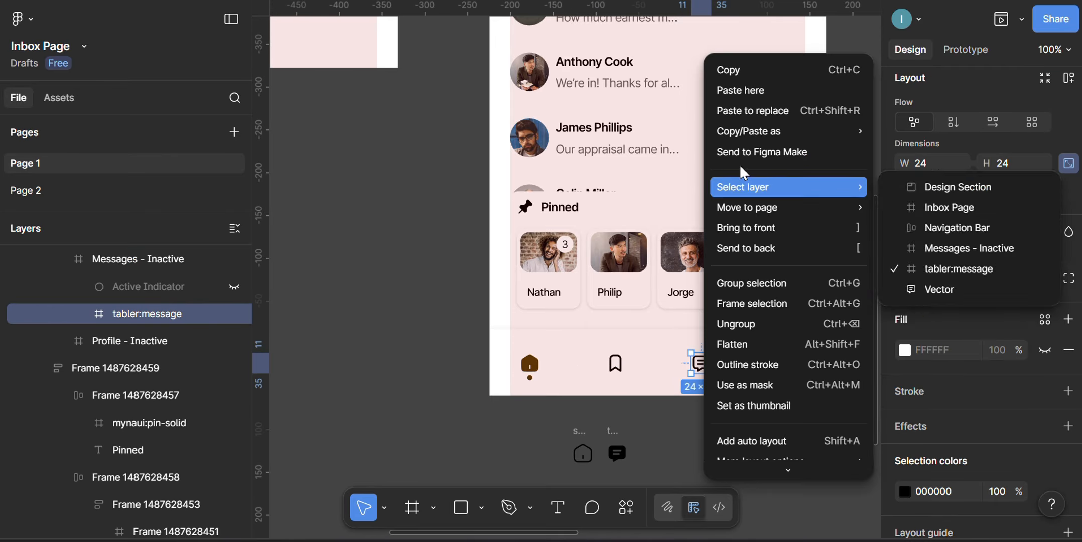
{"action": "left_click", "coordinate": [776, 115]}
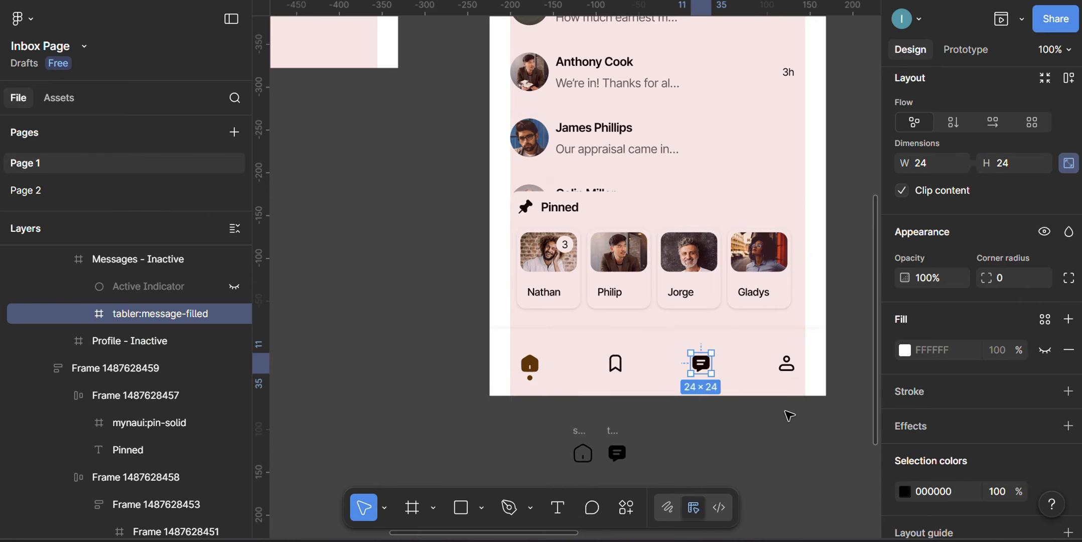
{"action": "left_click", "coordinate": [789, 366]}
Step: Show the active indicator under the navigation bar's message icon and recolor the Messages item with the Primary color
{"action": "left_click", "coordinate": [707, 383]}
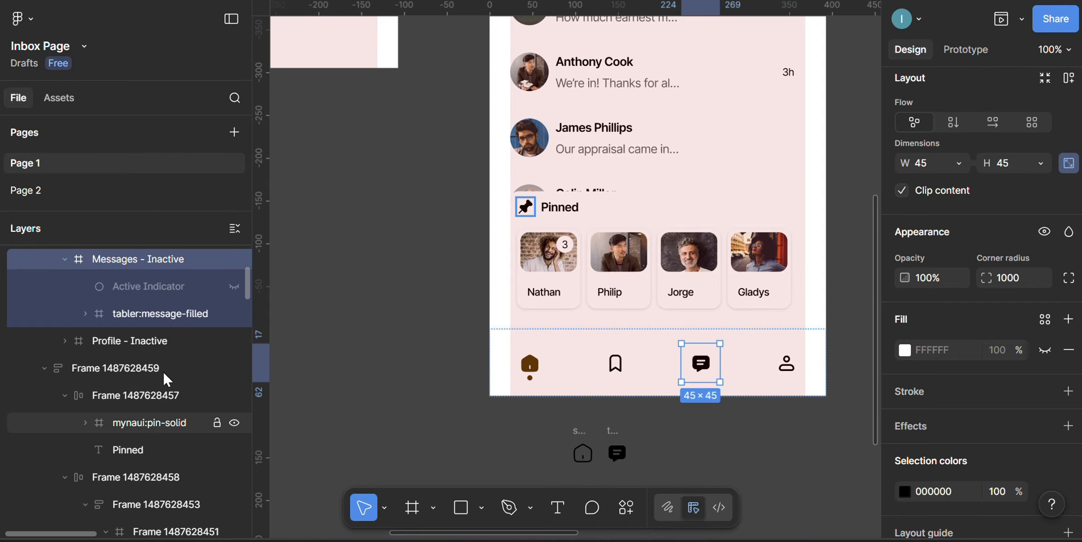
{"action": "left_click", "coordinate": [234, 286]}
{"action": "scroll", "coordinate": [978, 404], "scroll_direction": "down", "scroll_amount": 5}
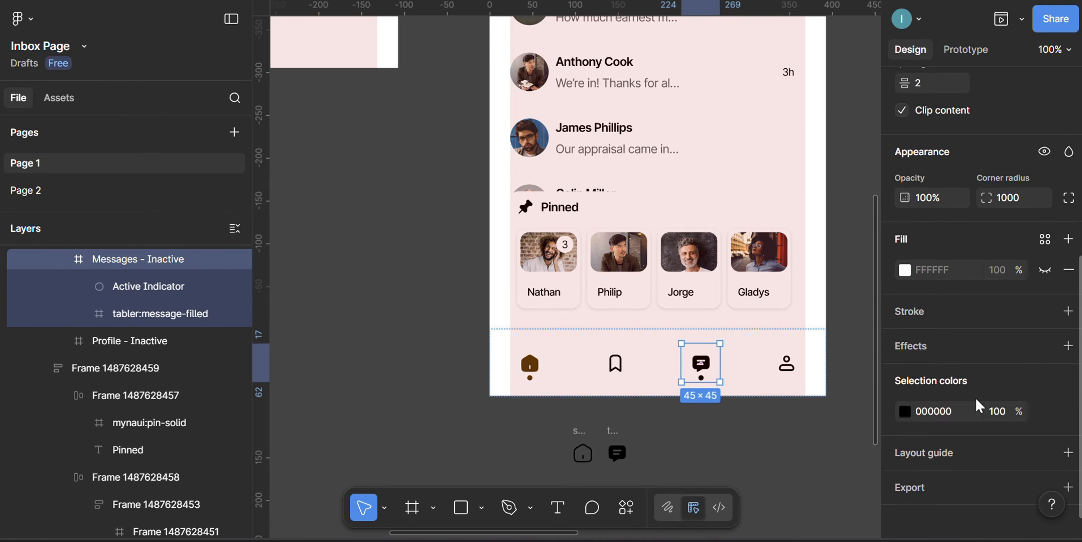
{"action": "left_click", "coordinate": [1041, 401]}
{"action": "left_click", "coordinate": [738, 423]}
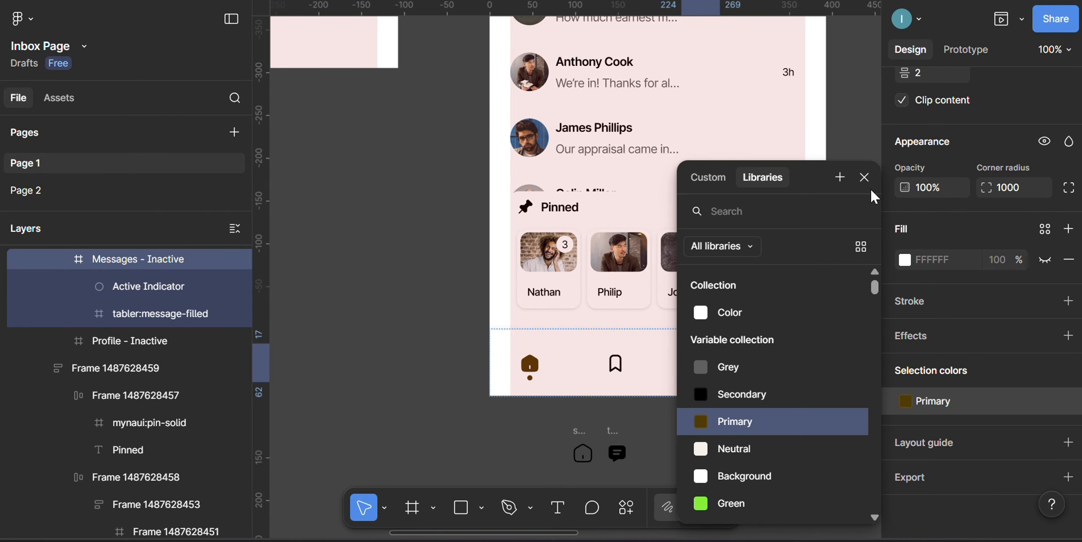
Step: Replace the filled home icon in the Inbox Page's navigation bar with the outline home icon
{"action": "left_click", "coordinate": [612, 430]}
{"action": "left_click", "coordinate": [581, 431]}
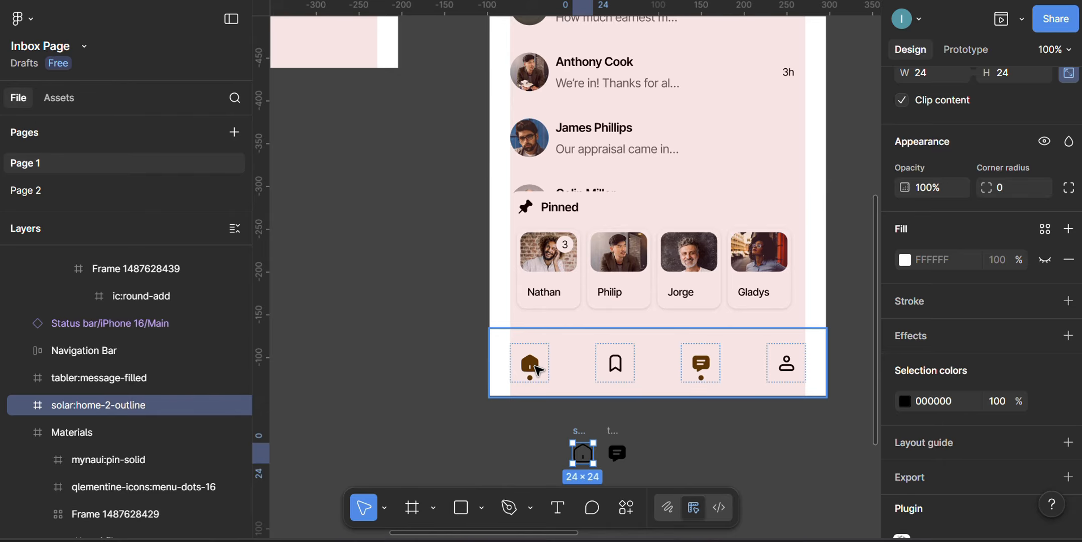
{"action": "left_click", "coordinate": [530, 364]}
{"action": "right_click", "coordinate": [532, 364]}
{"action": "left_click", "coordinate": [622, 111]}
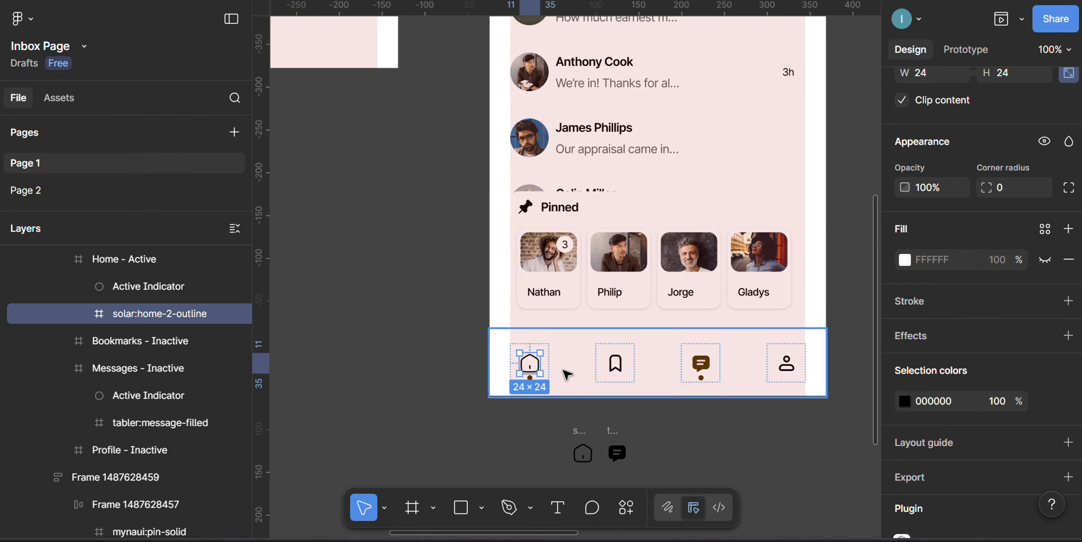
Step: Change the Home item's 573B00 color to Secondary and hide its active indicator
{"action": "key", "text": "shift+Return"}
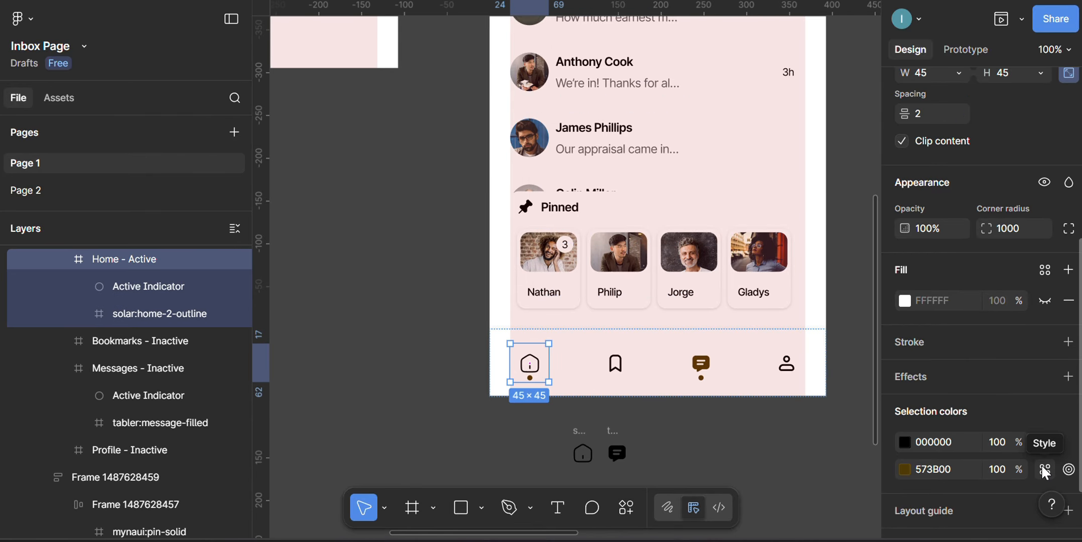
{"action": "left_click", "coordinate": [1045, 469]}
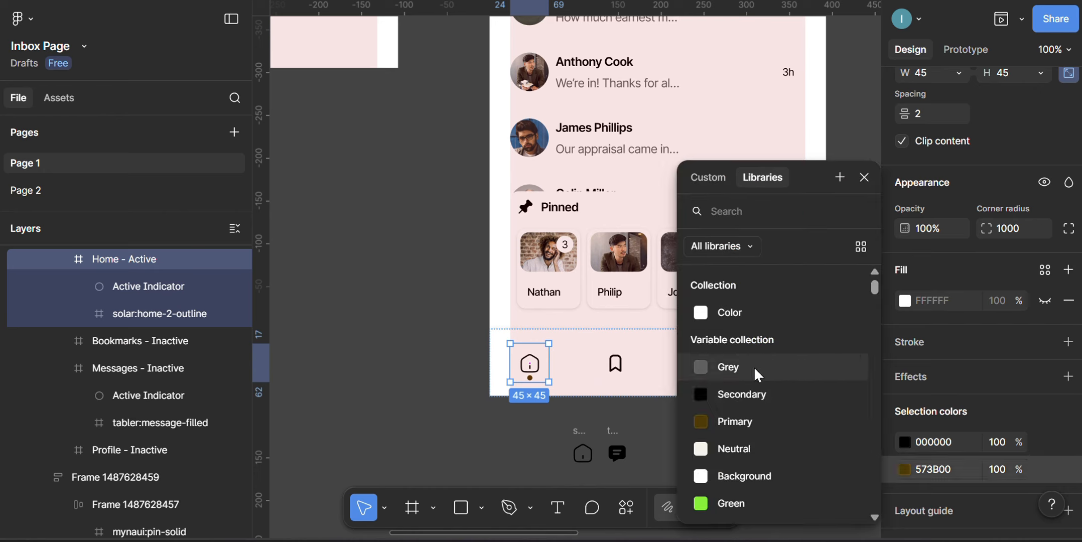
{"action": "left_click", "coordinate": [728, 399]}
{"action": "left_click", "coordinate": [860, 189]}
{"action": "left_click", "coordinate": [237, 283]}
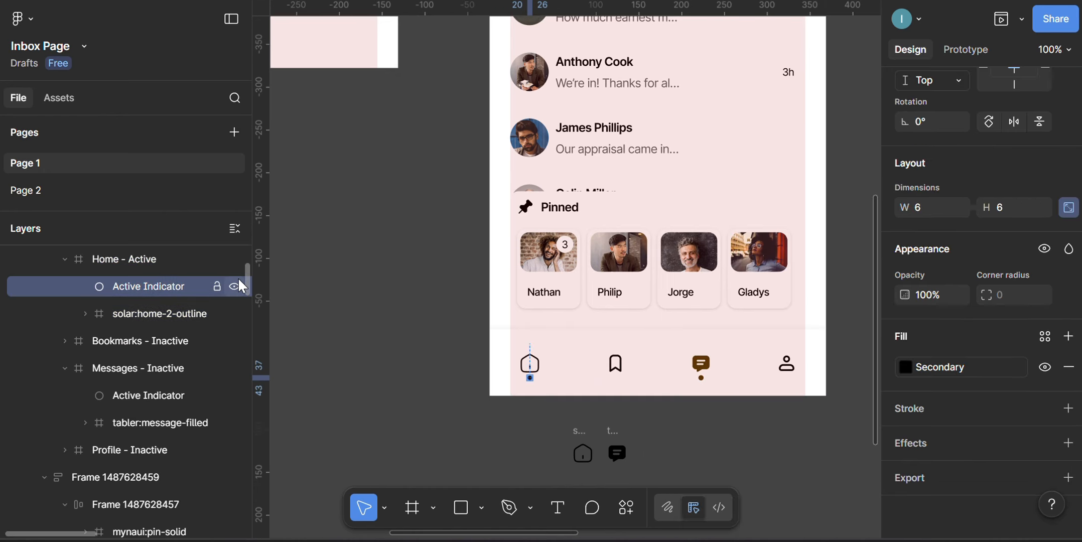
{"action": "left_click", "coordinate": [236, 283]}
Step: Delete the two spare icon copies below the Inbox Page
{"action": "left_click", "coordinate": [396, 322]}
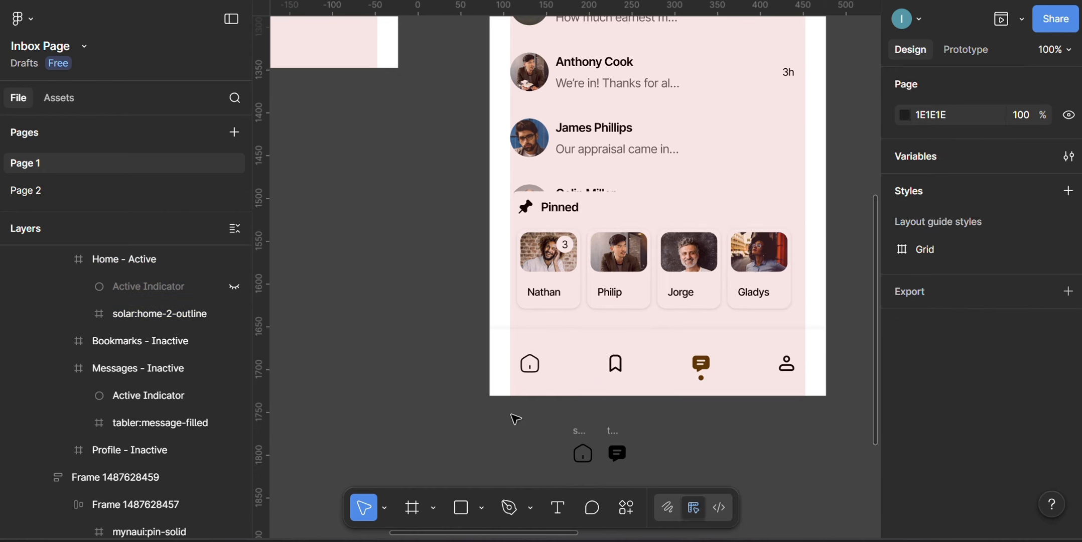
{"action": "left_click_drag", "start_coordinate": [514, 413], "coordinate": [673, 489]}
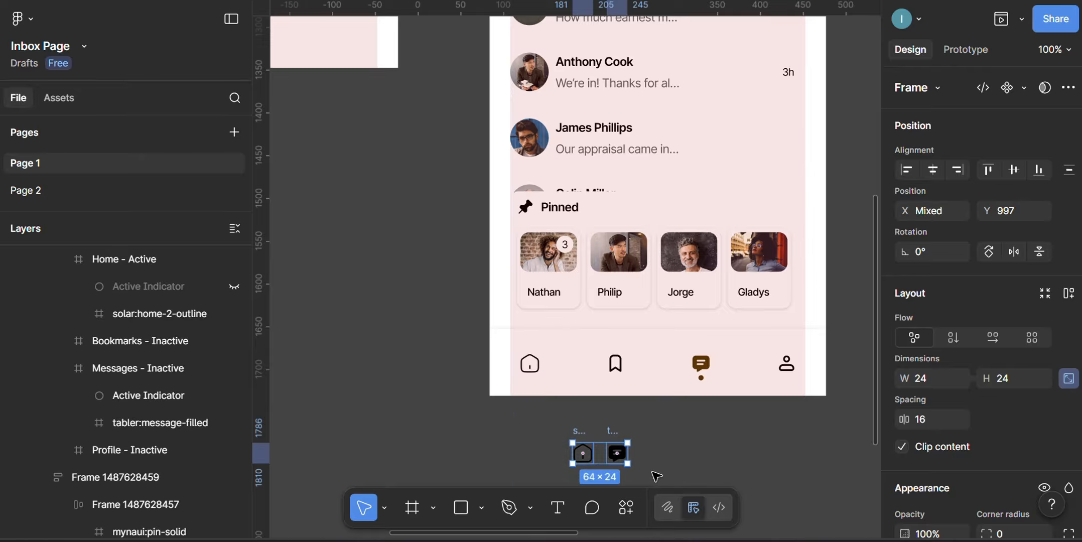
{"action": "key", "text": "Delete"}
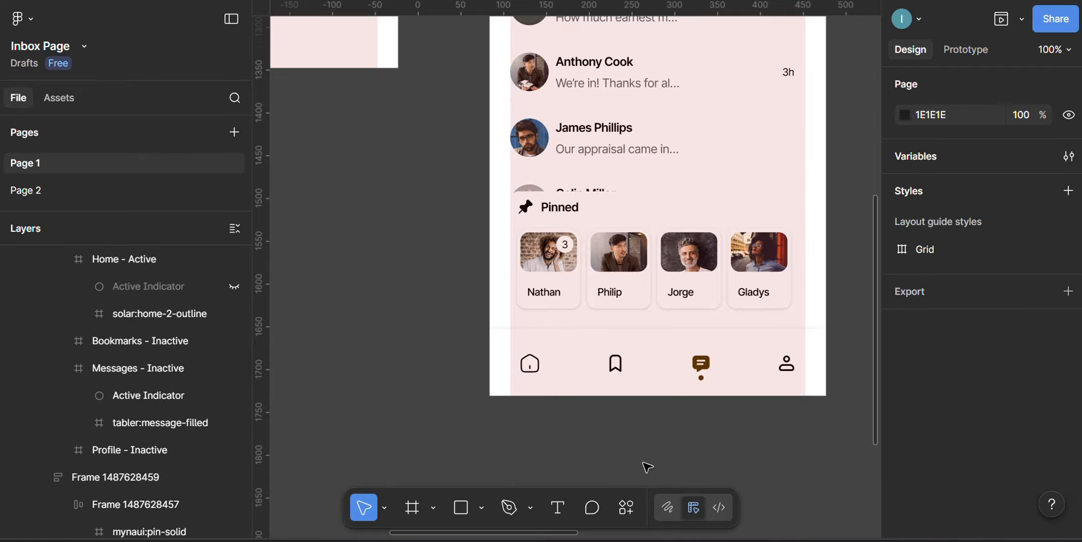
Step: Examine the Messages item and the alignment and color of its active indicator up close
{"action": "left_click", "coordinate": [704, 371]}
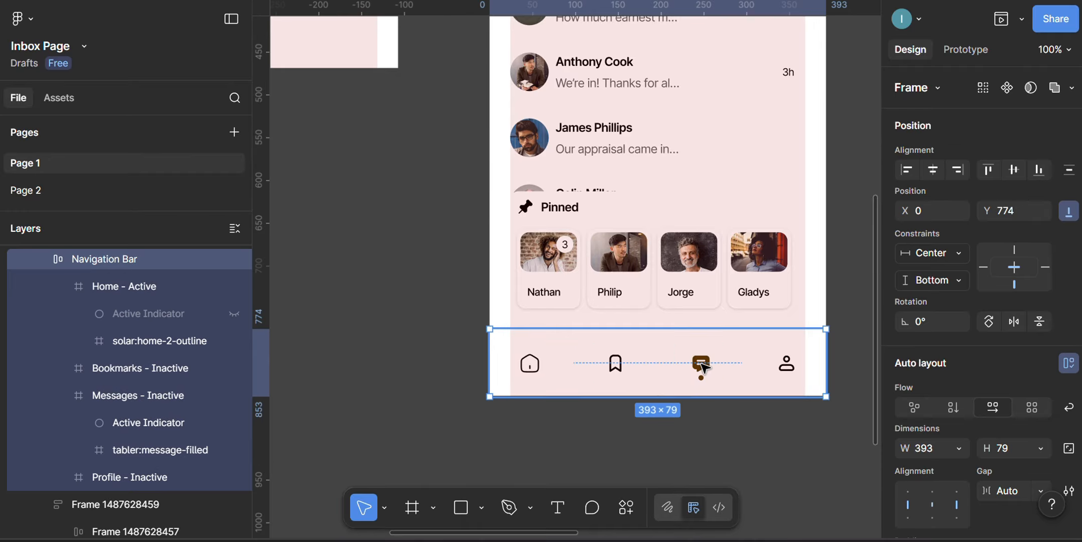
{"action": "left_click", "coordinate": [704, 370]}
{"action": "scroll", "coordinate": [966, 392], "scroll_direction": "down", "scroll_amount": 2}
{"action": "scroll", "coordinate": [969, 387], "scroll_direction": "down", "scroll_amount": 1}
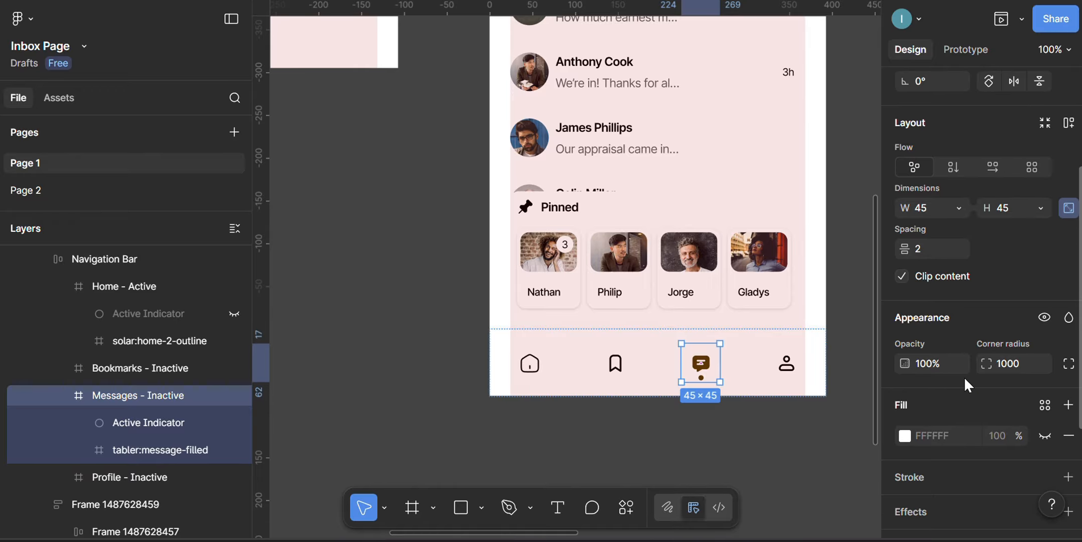
{"action": "scroll", "coordinate": [969, 352], "scroll_direction": "up", "scroll_amount": 2}
{"action": "scroll", "coordinate": [729, 372], "scroll_direction": "up", "scroll_amount": 2}
{"action": "scroll", "coordinate": [729, 371], "scroll_direction": "up", "scroll_amount": 5}
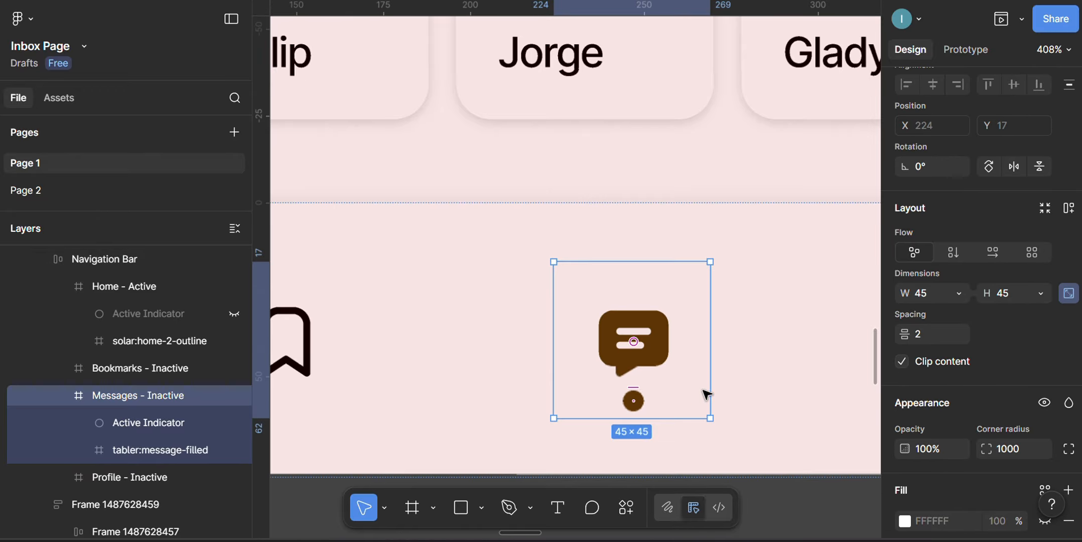
{"action": "left_click", "coordinate": [633, 399]}
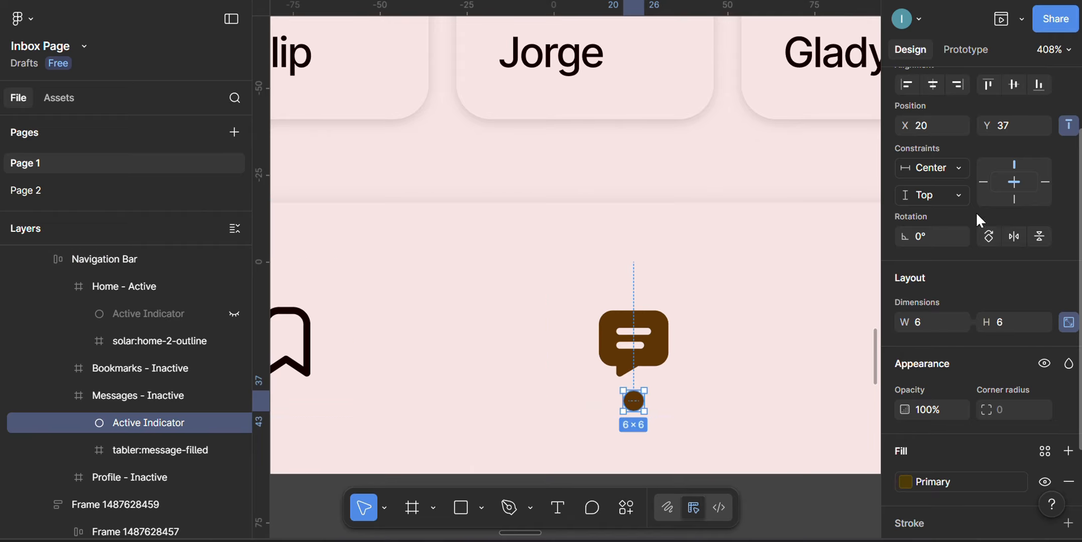
{"action": "scroll", "coordinate": [976, 217], "scroll_direction": "up", "scroll_amount": 2}
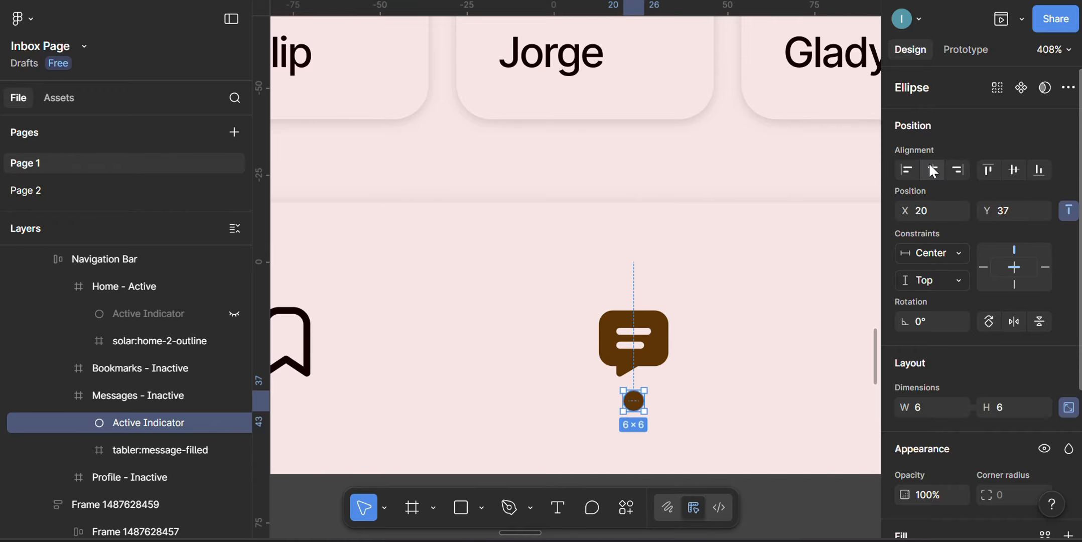
{"action": "scroll", "coordinate": [706, 450], "scroll_direction": "down", "scroll_amount": 5}
{"action": "left_click", "coordinate": [769, 475]}
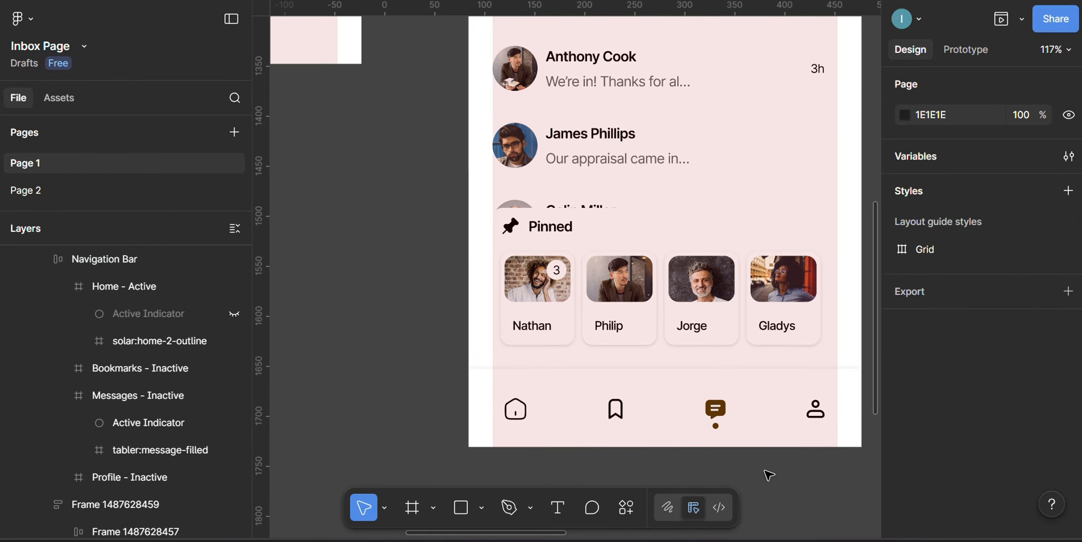
Step: Preview the Inbox Page in a smaller window placed beside the design, and select the message list frame
{"action": "scroll", "coordinate": [753, 352], "scroll_direction": "up", "scroll_amount": 3}
{"action": "scroll", "coordinate": [703, 251], "scroll_direction": "down", "scroll_amount": 5}
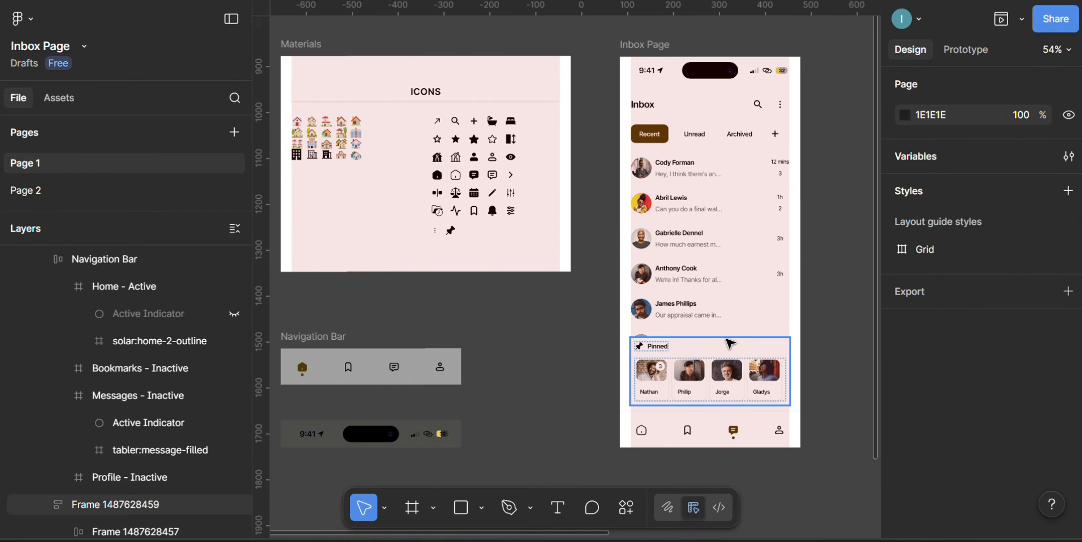
{"action": "left_click", "coordinate": [646, 46]}
{"action": "left_click", "coordinate": [1001, 19]}
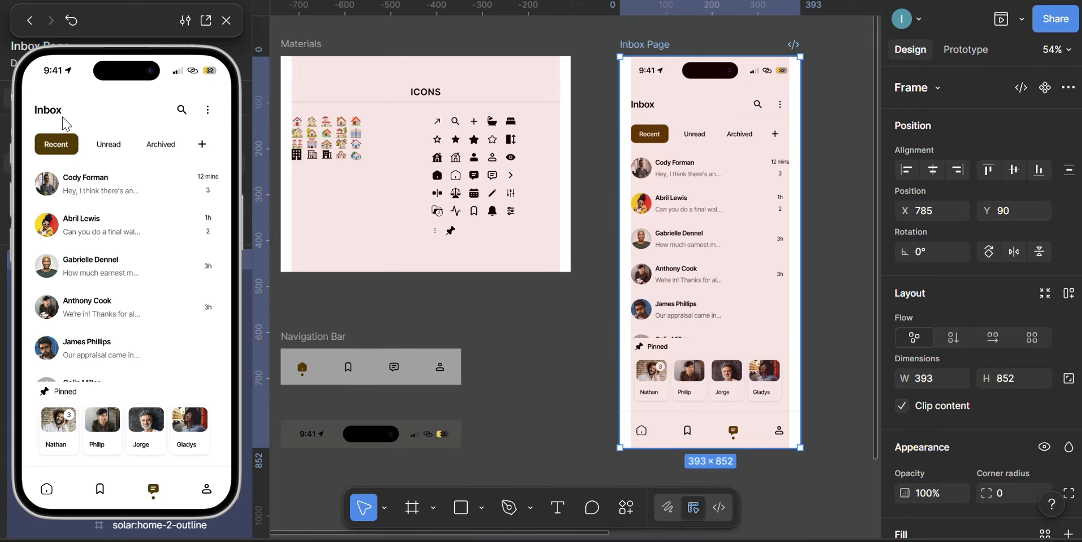
{"action": "left_click_drag", "start_coordinate": [118, 12], "coordinate": [406, 3]}
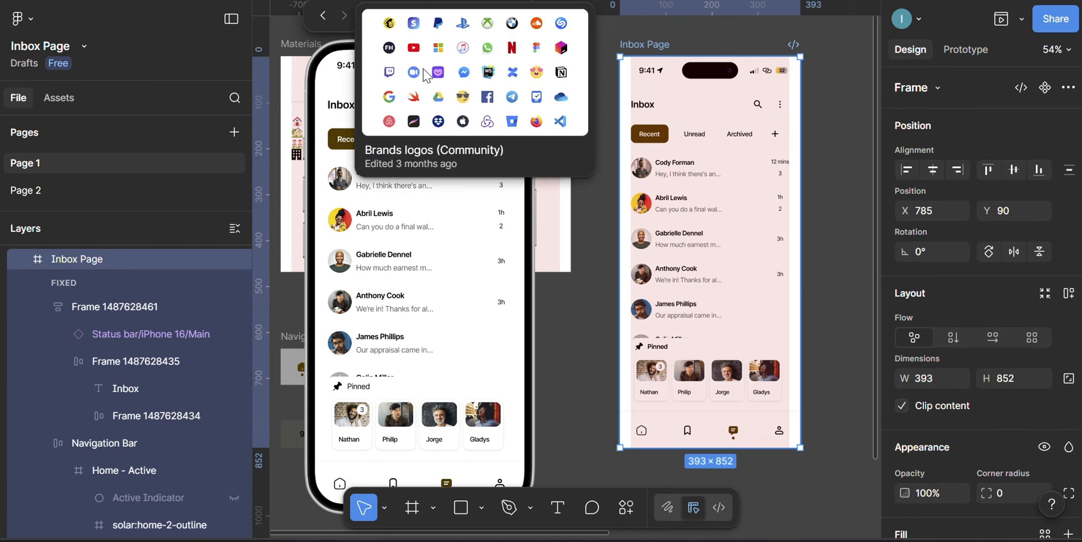
{"action": "left_click_drag", "start_coordinate": [529, 381], "coordinate": [509, 374]}
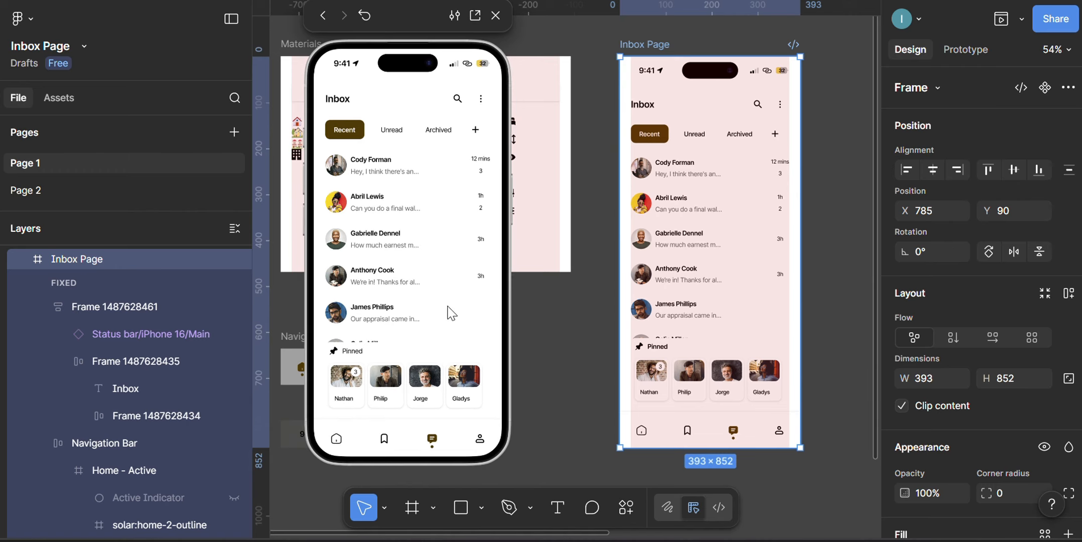
{"action": "left_click_drag", "start_coordinate": [442, 35], "coordinate": [463, 25]}
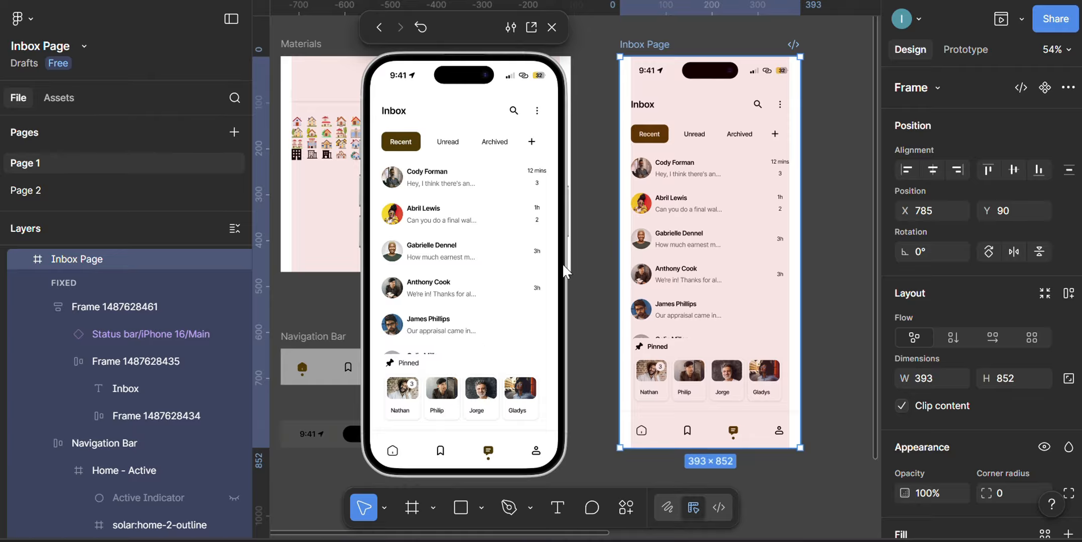
{"action": "left_click", "coordinate": [704, 239]}
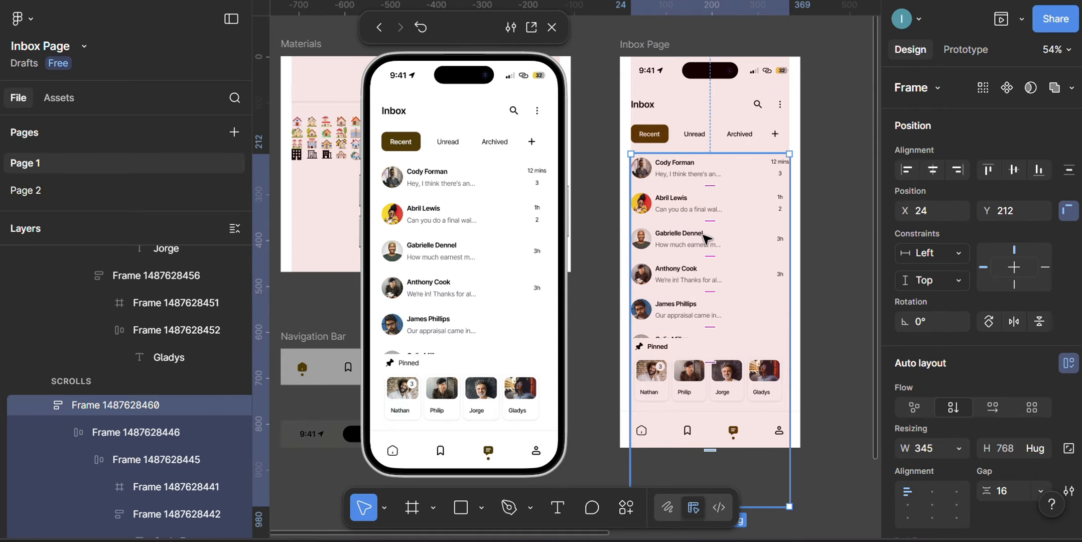
Step: Set the auto layout gap of the message list frame on the Inbox Page to 24
{"action": "left_click", "coordinate": [694, 140]}
{"action": "left_click", "coordinate": [706, 231]}
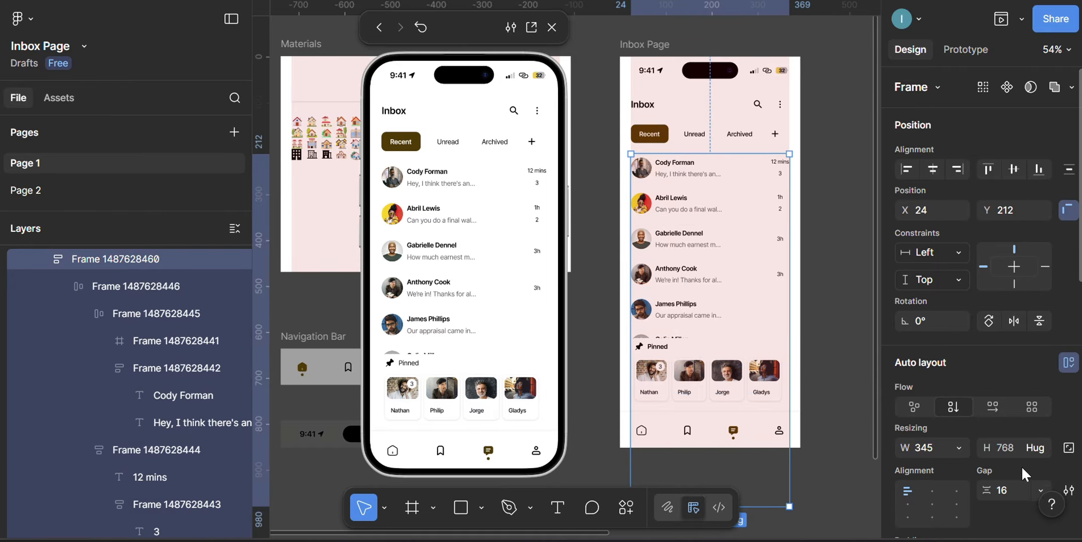
{"action": "scroll", "coordinate": [1022, 475], "scroll_direction": "down", "scroll_amount": 3}
{"action": "left_click", "coordinate": [1015, 377]}
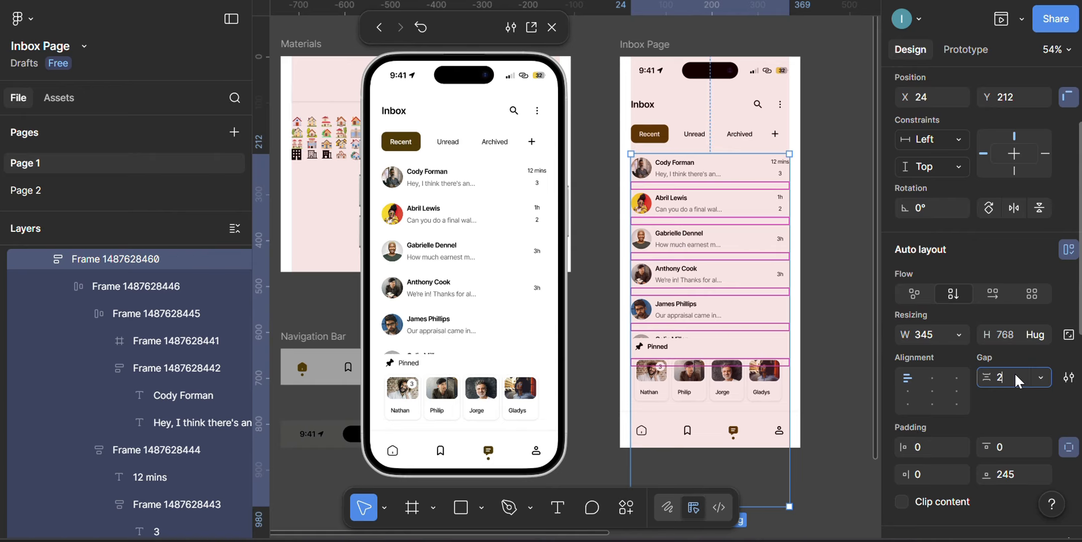
{"action": "type", "text": "24"}
{"action": "key", "text": "Return"}
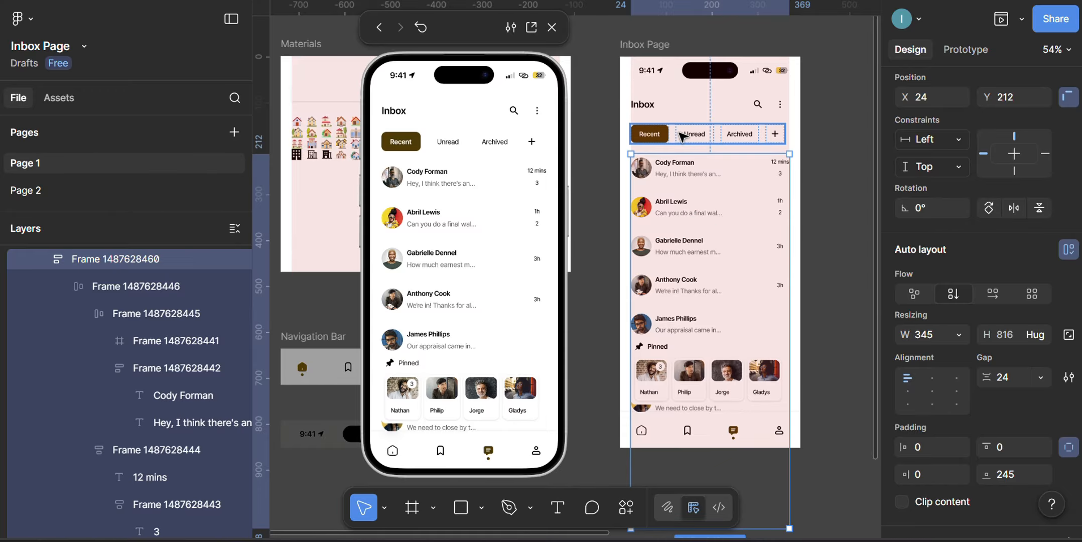
Step: Lower the message list to Y 220, and shift the filter tabs and message list together another 8 px down
{"action": "key", "text": "alt"}
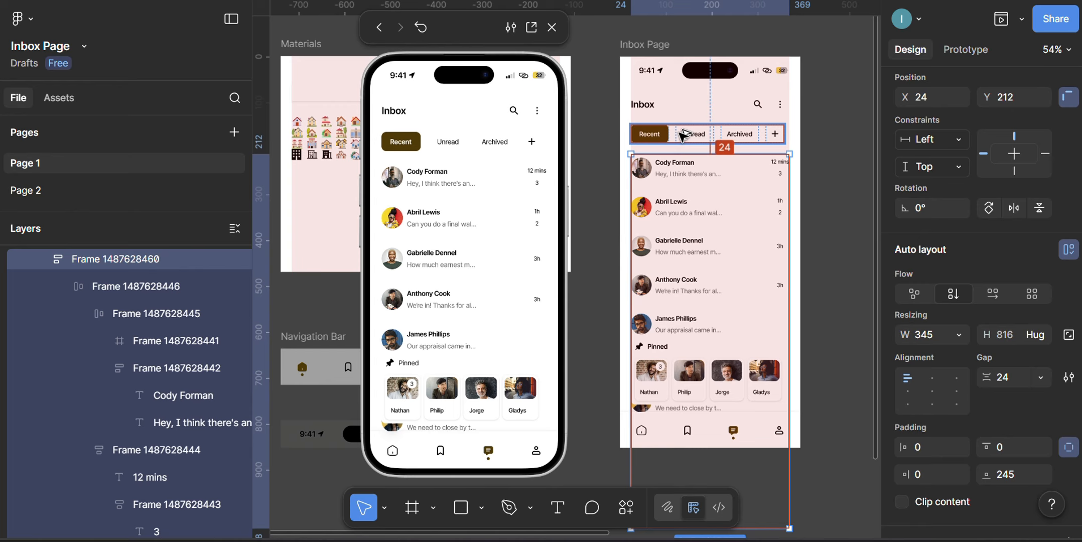
{"action": "key", "text": "shift+Down"}
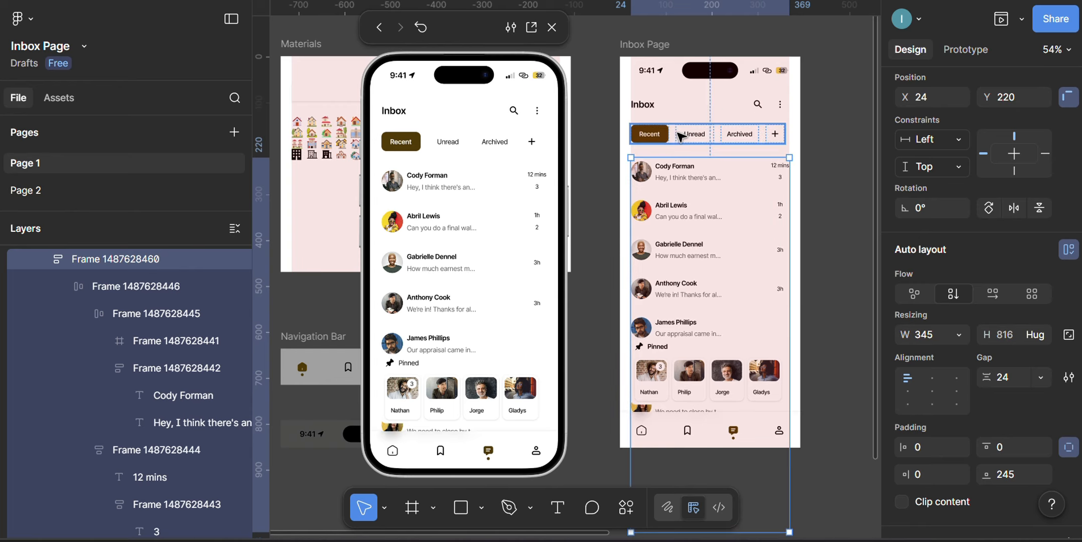
{"action": "left_click", "coordinate": [690, 142]}
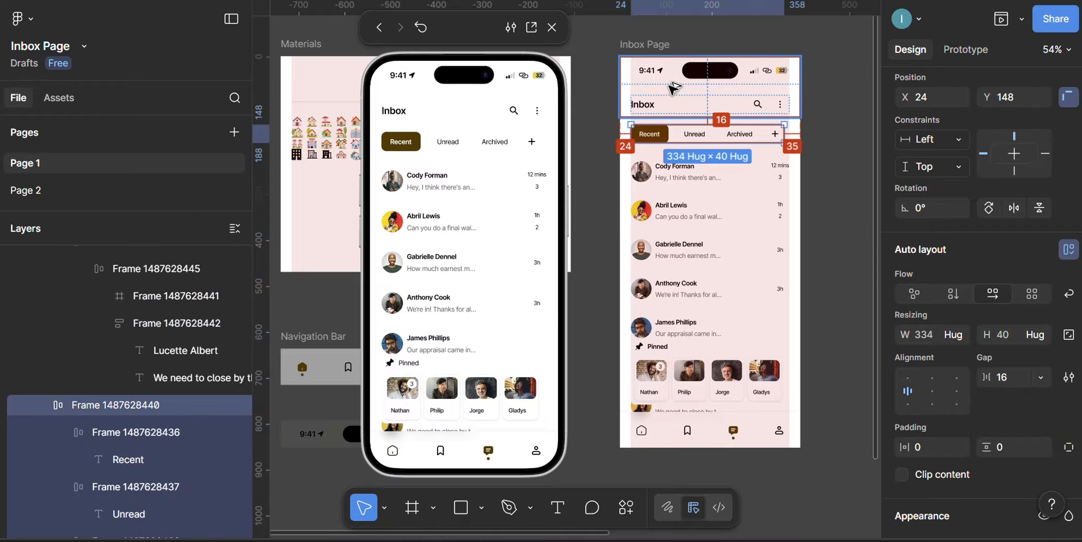
{"action": "left_click", "coordinate": [676, 171]}
{"action": "left_click", "coordinate": [674, 139], "text": "shift"}
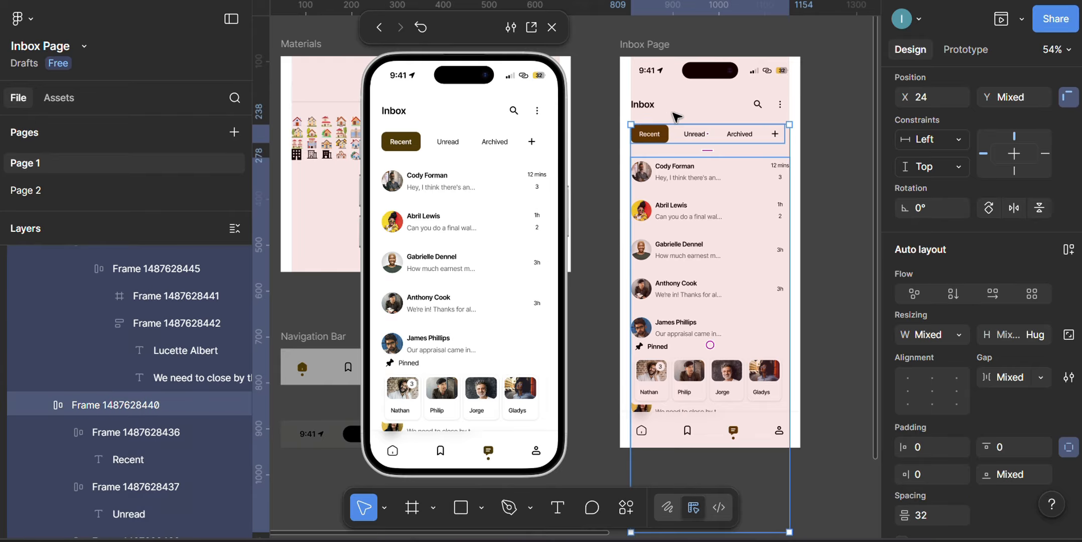
{"action": "key", "text": "alt"}
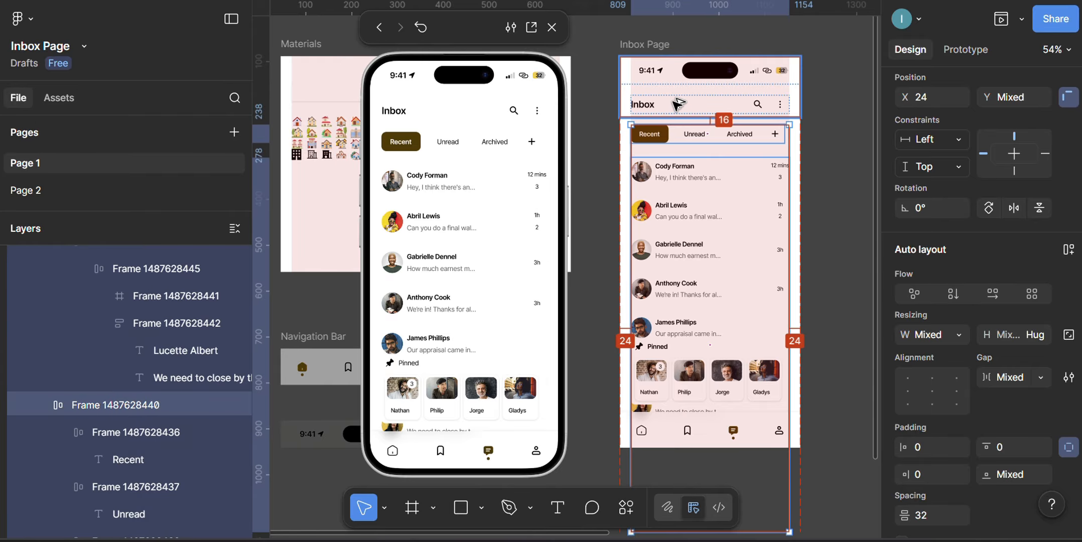
{"action": "key", "text": "shift+Down"}
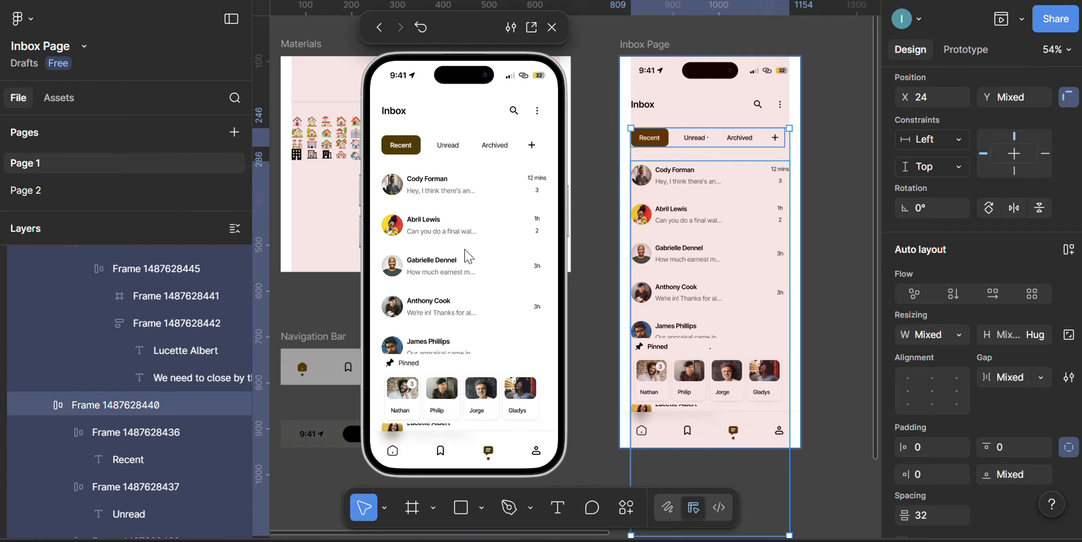
{"action": "scroll", "coordinate": [466, 254], "scroll_direction": "down", "scroll_amount": 2}
{"action": "scroll", "coordinate": [484, 279], "scroll_direction": "down", "scroll_amount": 2}
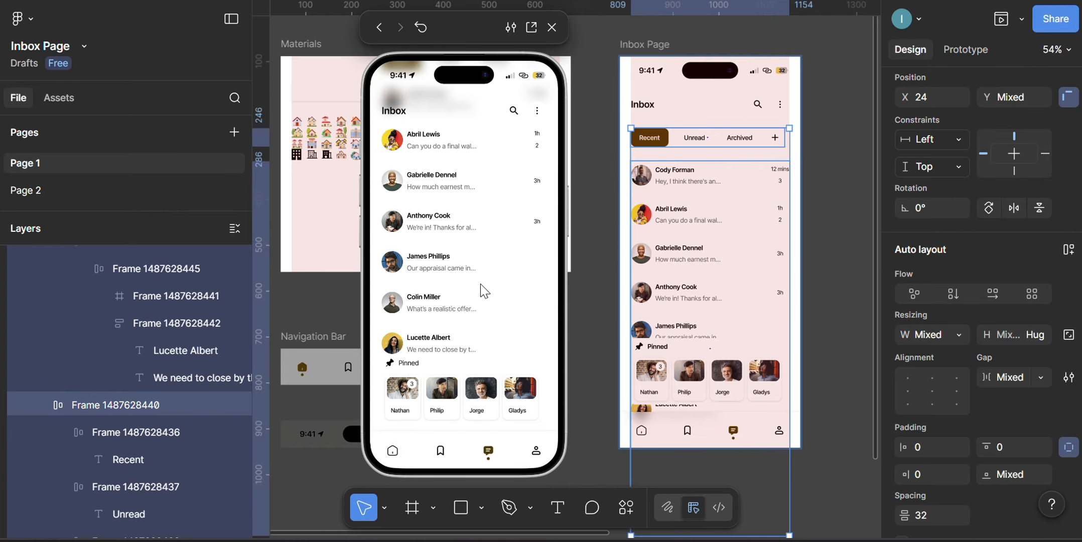
{"action": "scroll", "coordinate": [477, 306], "scroll_direction": "up", "scroll_amount": 4}
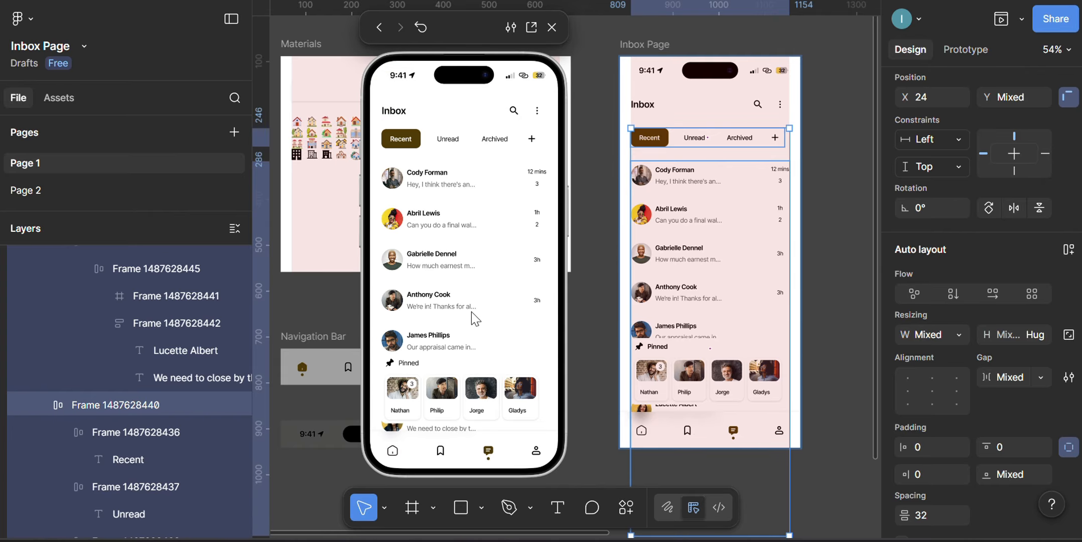
Step: Move the Pinned section down to Y 621, closer to the navigation bar
{"action": "left_click", "coordinate": [729, 372]}
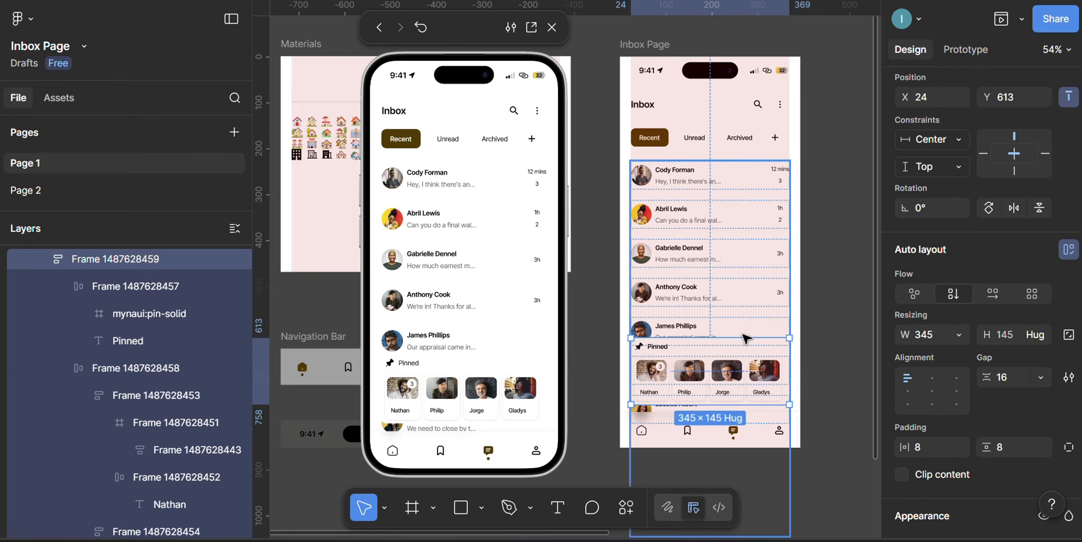
{"action": "scroll", "coordinate": [767, 481], "scroll_direction": "up", "scroll_amount": 1}
{"action": "scroll", "coordinate": [771, 484], "scroll_direction": "up", "scroll_amount": 3}
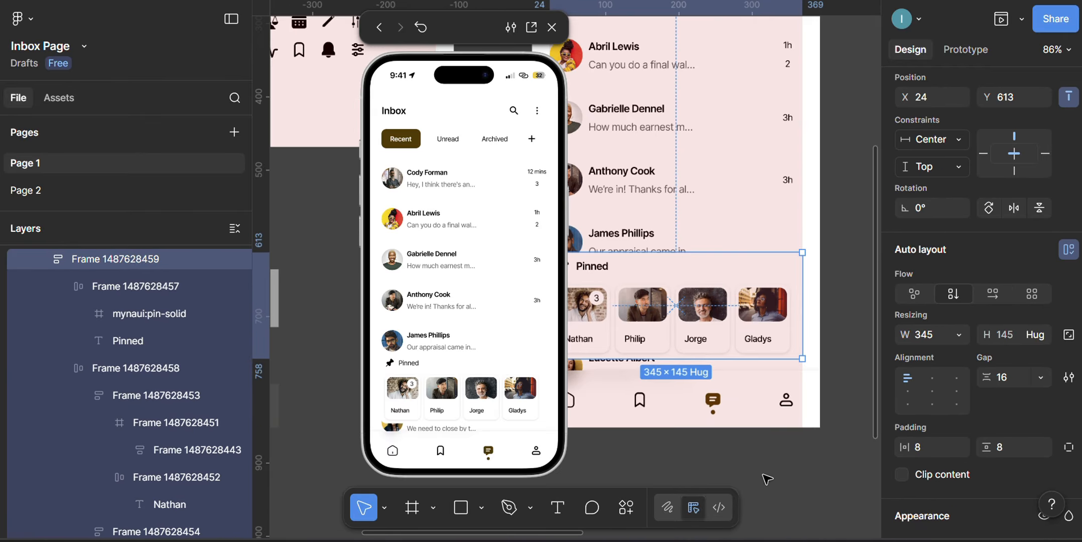
{"action": "left_click_drag", "start_coordinate": [426, 39], "coordinate": [304, 34]}
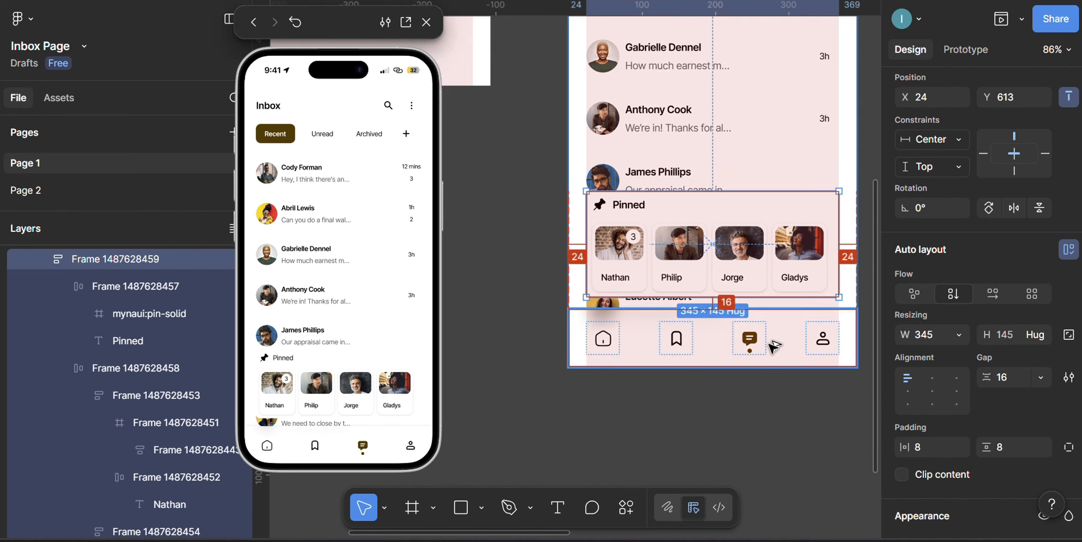
{"action": "key", "text": "shift+Down"}
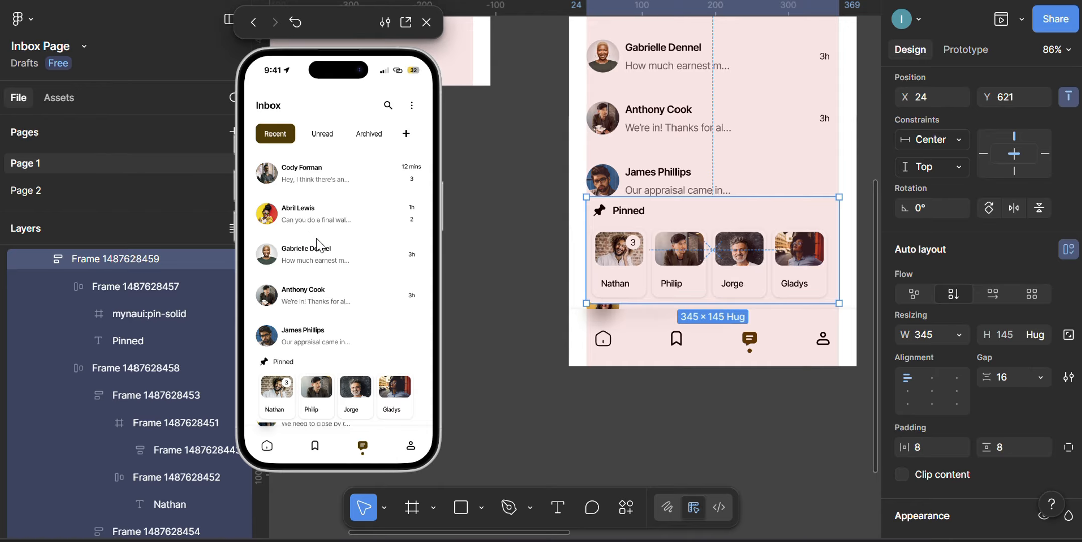
Step: Check in the preview how the messages scroll beneath the blurred header and behind the Pinned section
{"action": "scroll", "coordinate": [334, 259], "scroll_direction": "down", "scroll_amount": 2}
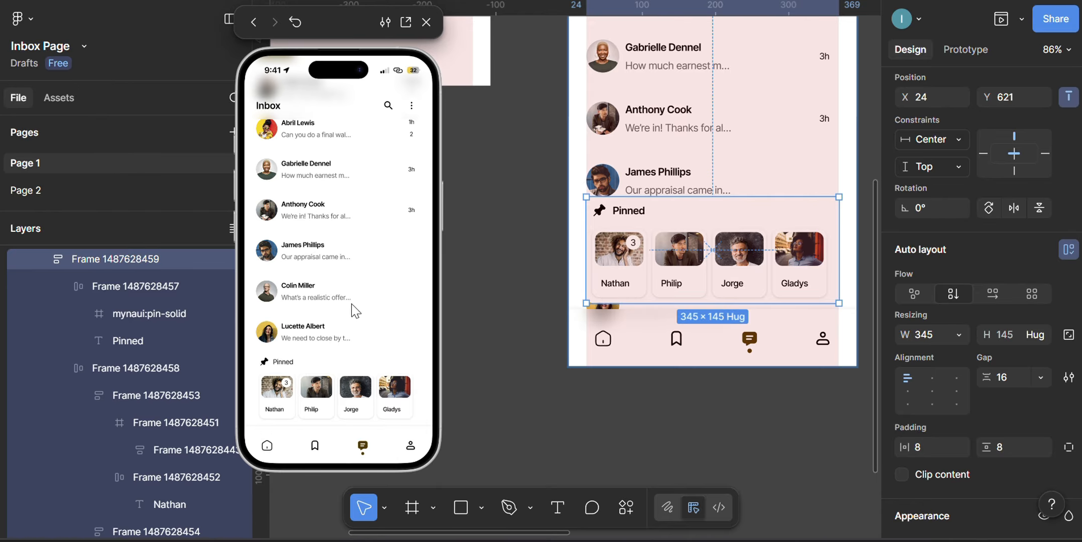
{"action": "scroll", "coordinate": [356, 313], "scroll_direction": "up", "scroll_amount": 3}
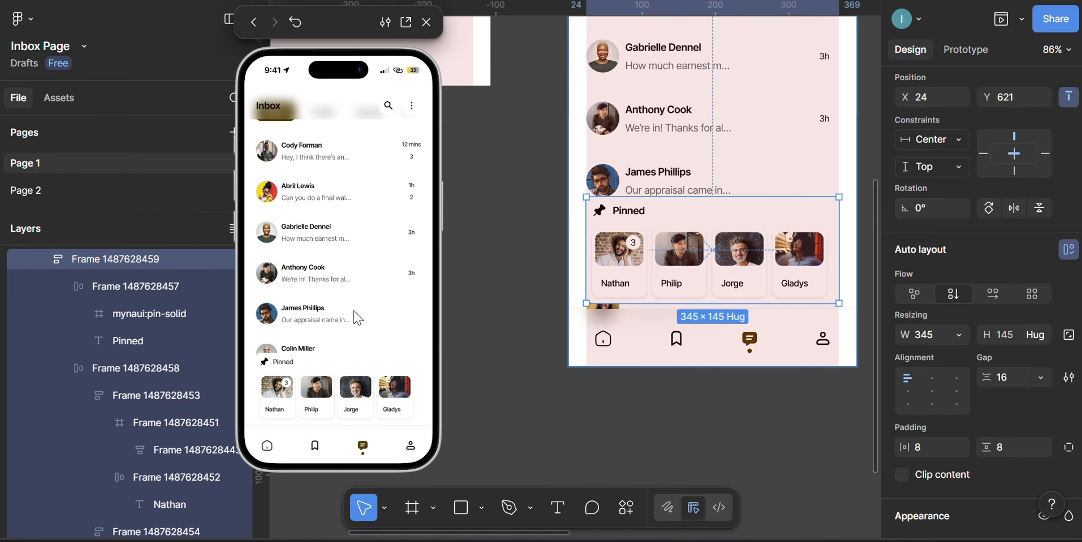
{"action": "scroll", "coordinate": [356, 317], "scroll_direction": "down", "scroll_amount": 2}
{"action": "scroll", "coordinate": [357, 317], "scroll_direction": "up", "scroll_amount": 2}
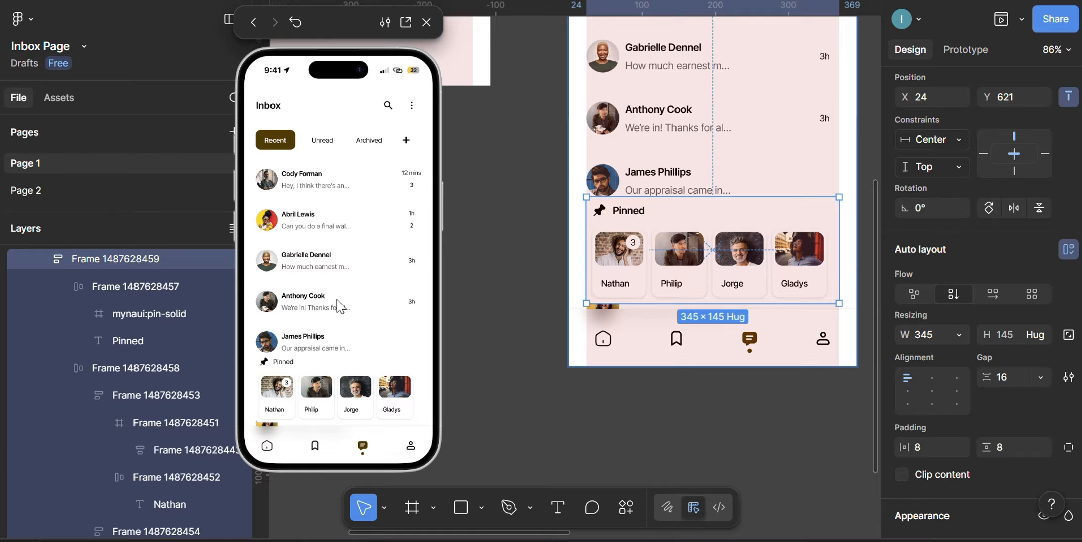
{"action": "scroll", "coordinate": [340, 304], "scroll_direction": "down", "scroll_amount": 3}
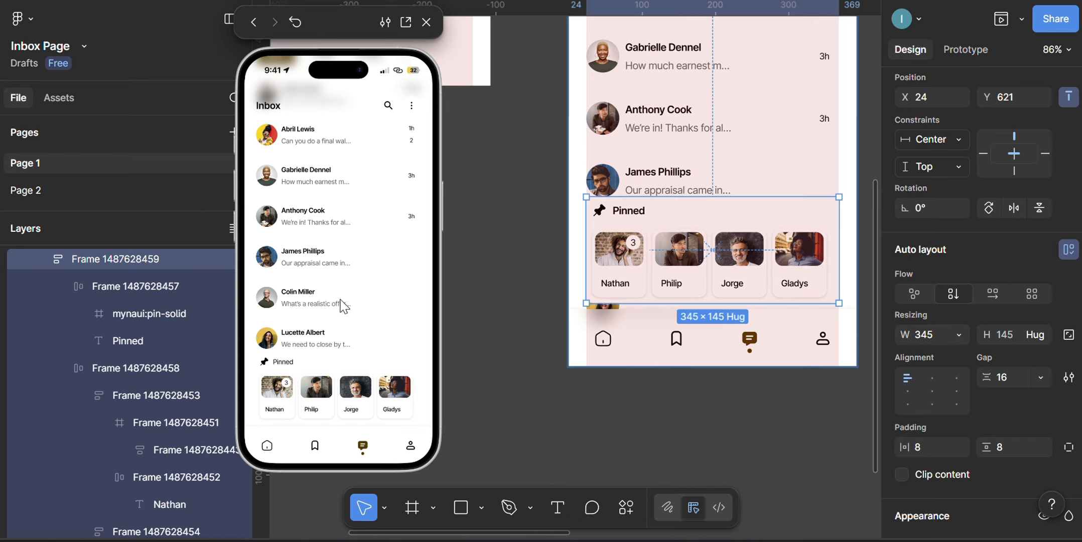
{"action": "scroll", "coordinate": [343, 305], "scroll_direction": "down", "scroll_amount": 1}
{"action": "scroll", "coordinate": [343, 315], "scroll_direction": "up", "scroll_amount": 3}
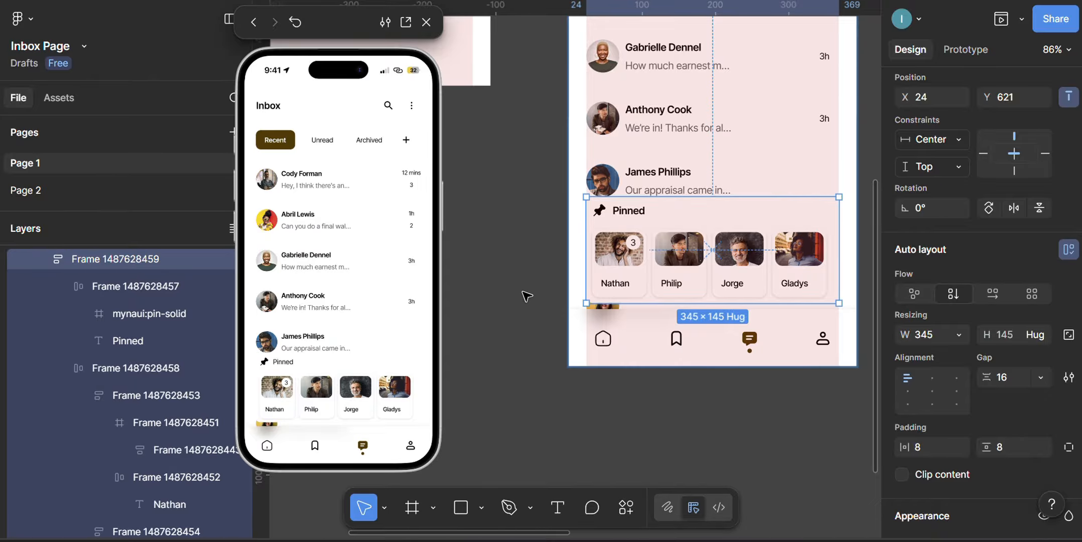
Step: Minimize the interface, place the preview beside the Design Section, and select the Inbox Page frame
{"action": "left_click", "coordinate": [532, 211]}
{"action": "scroll", "coordinate": [569, 246], "scroll_direction": "down", "scroll_amount": 6}
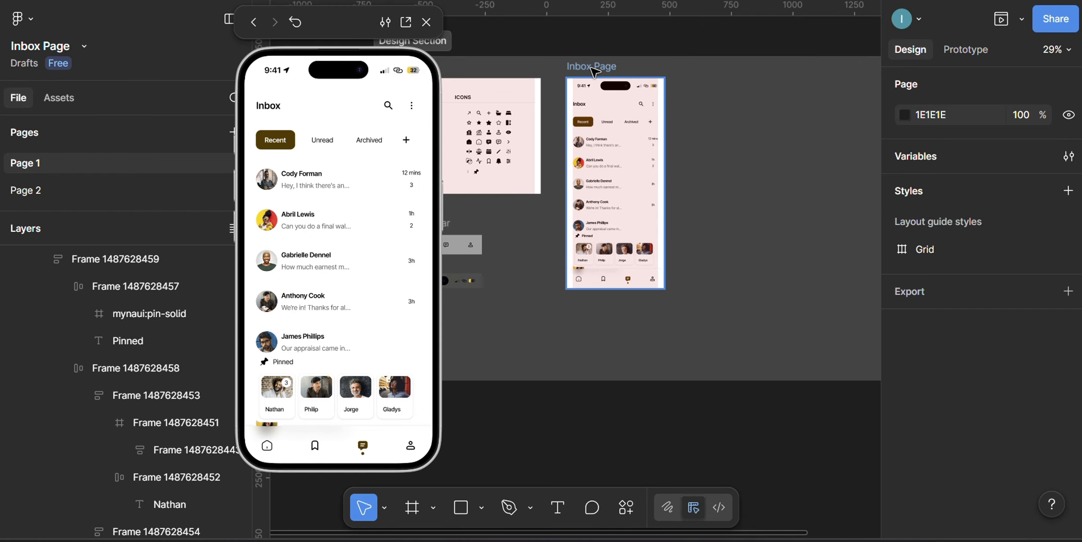
{"action": "scroll", "coordinate": [739, 120], "scroll_direction": "down", "scroll_amount": 5}
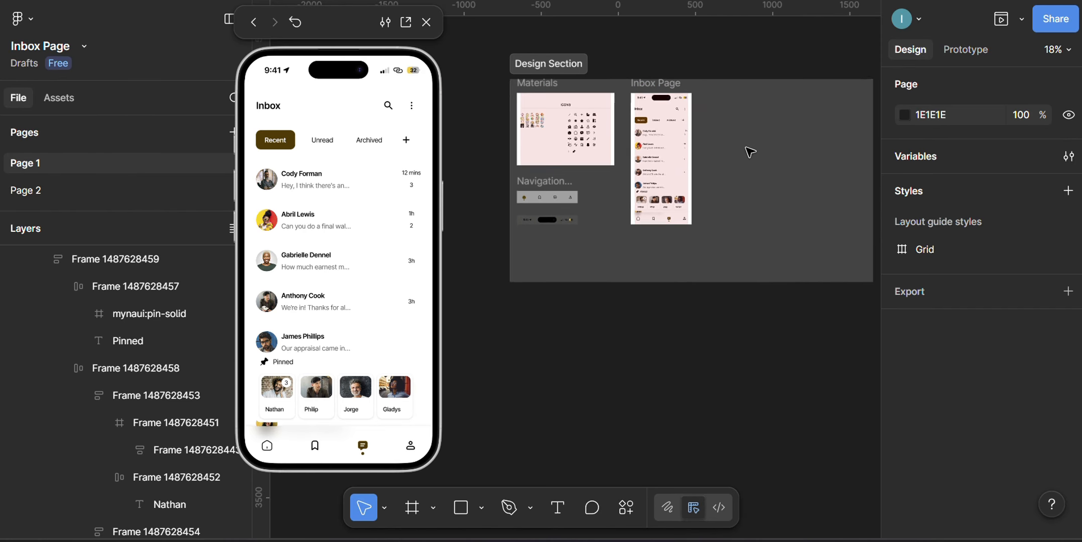
{"action": "scroll", "coordinate": [613, 154], "scroll_direction": "up", "scroll_amount": 5}
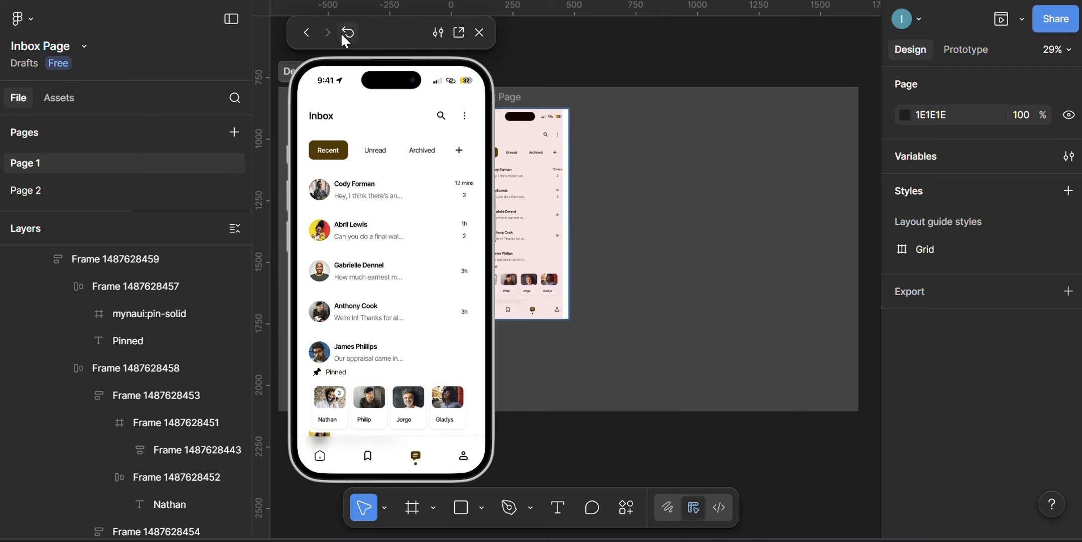
{"action": "left_click", "coordinate": [227, 20]}
{"action": "left_click_drag", "start_coordinate": [375, 36], "coordinate": [123, 33]}
{"action": "left_click", "coordinate": [553, 115]}
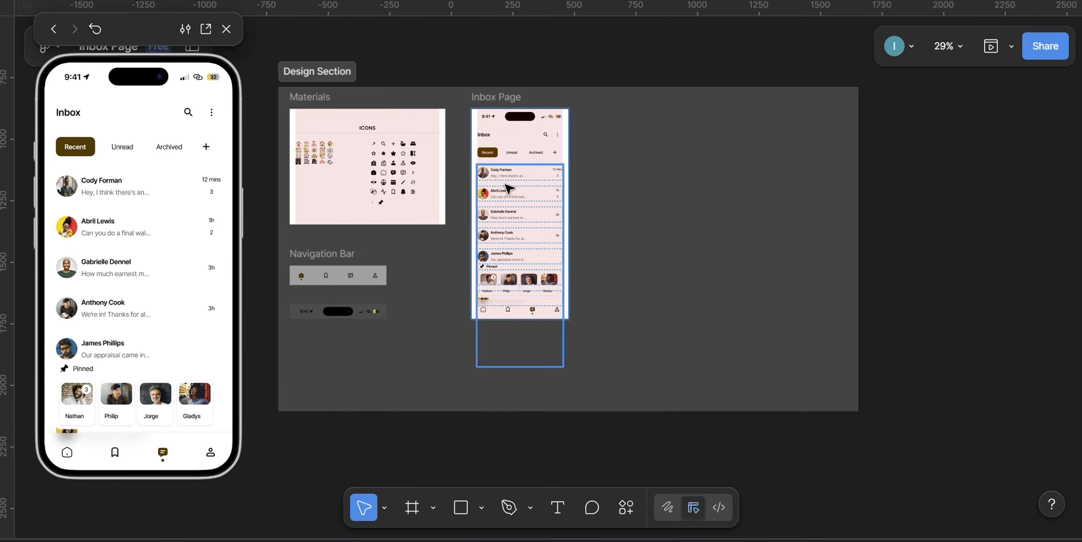
{"action": "scroll", "coordinate": [505, 245], "scroll_direction": "up", "scroll_amount": 3}
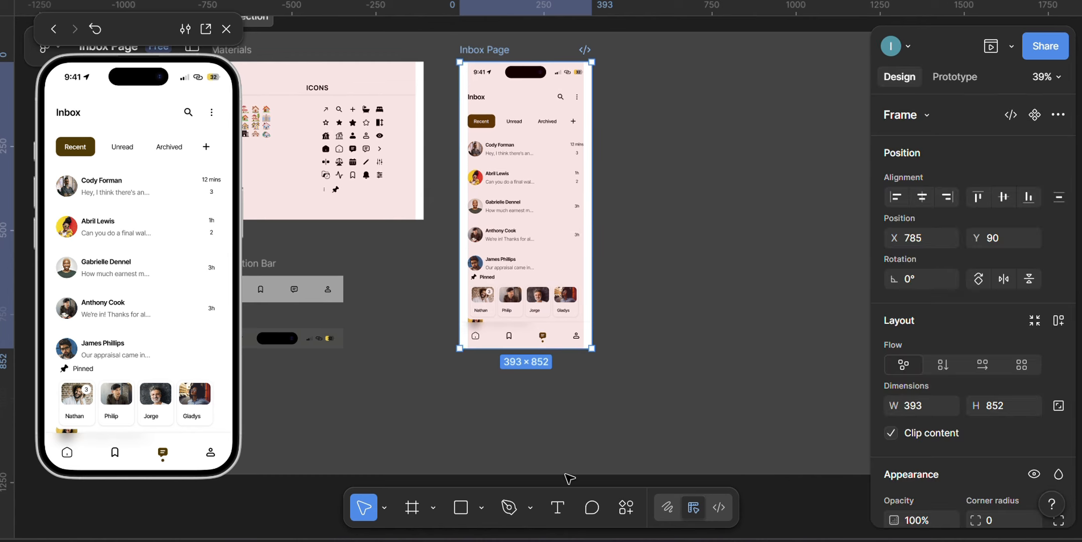
Step: Run the Visual Mockups - Devices & Branding Mockups plugin and place its window clear of the Inbox Page and preview
{"action": "left_click", "coordinate": [625, 507]}
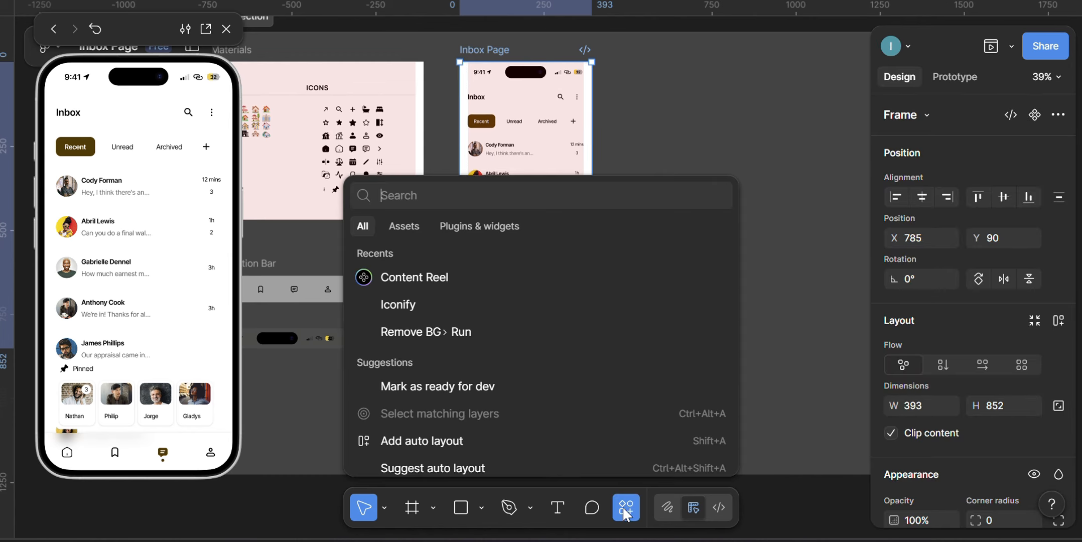
{"action": "left_click", "coordinate": [487, 223]}
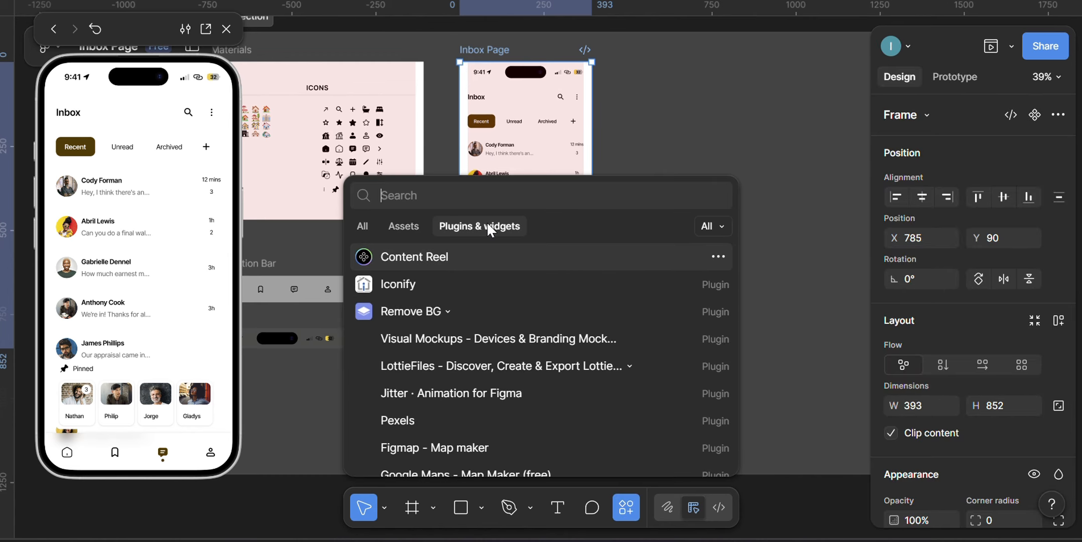
{"action": "left_click", "coordinate": [465, 340]}
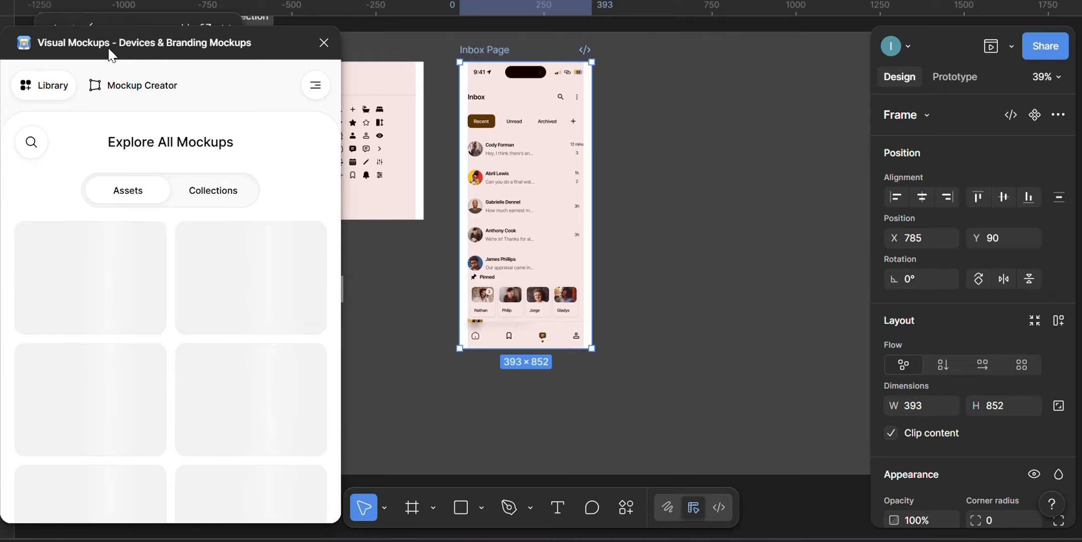
{"action": "left_click_drag", "start_coordinate": [104, 55], "coordinate": [812, 24]}
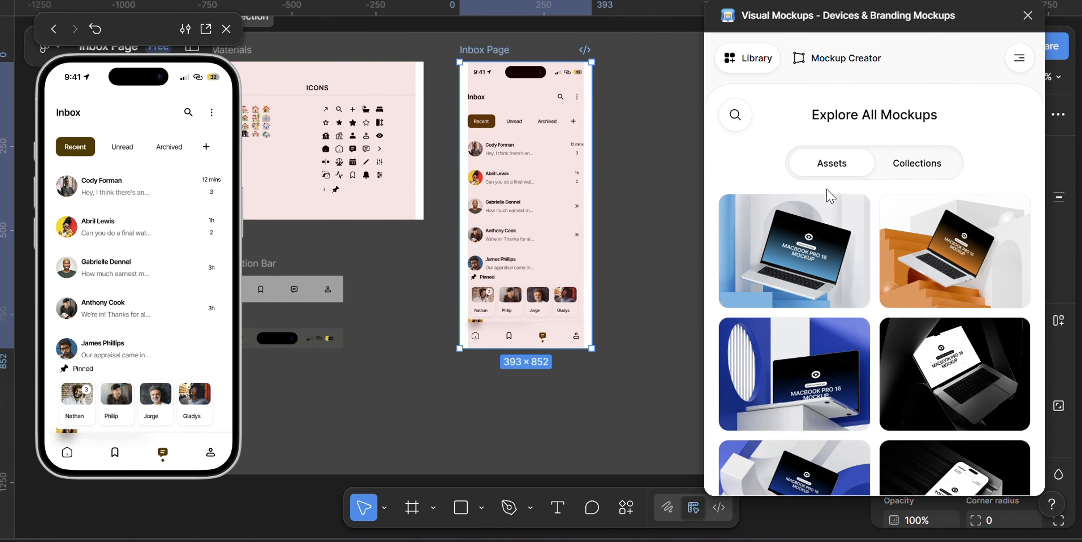
Step: Browse the mockup library for a suitable phone scene and load more mockups
{"action": "scroll", "coordinate": [841, 155], "scroll_direction": "down", "scroll_amount": 3}
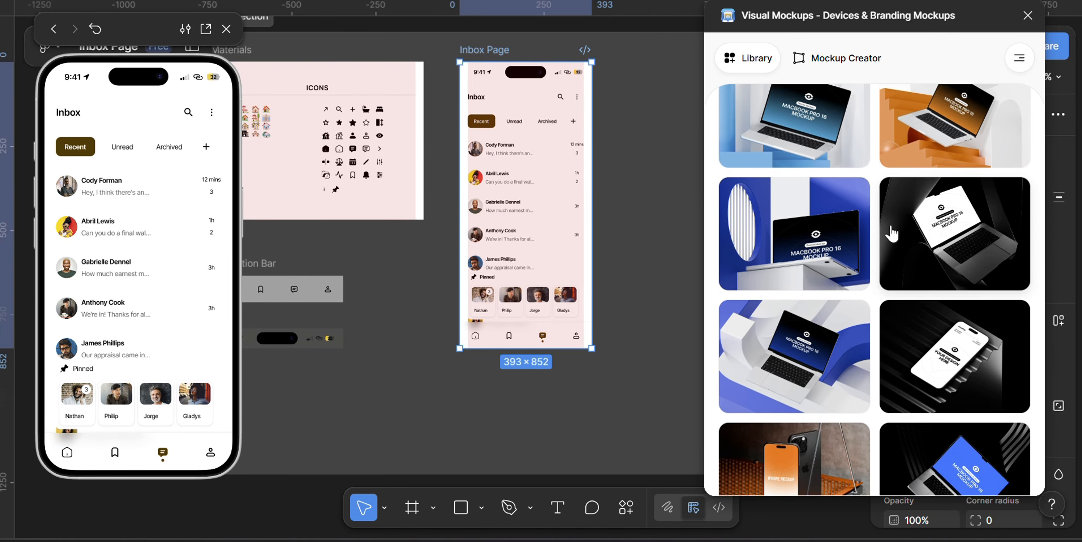
{"action": "scroll", "coordinate": [892, 233], "scroll_direction": "down", "scroll_amount": 4}
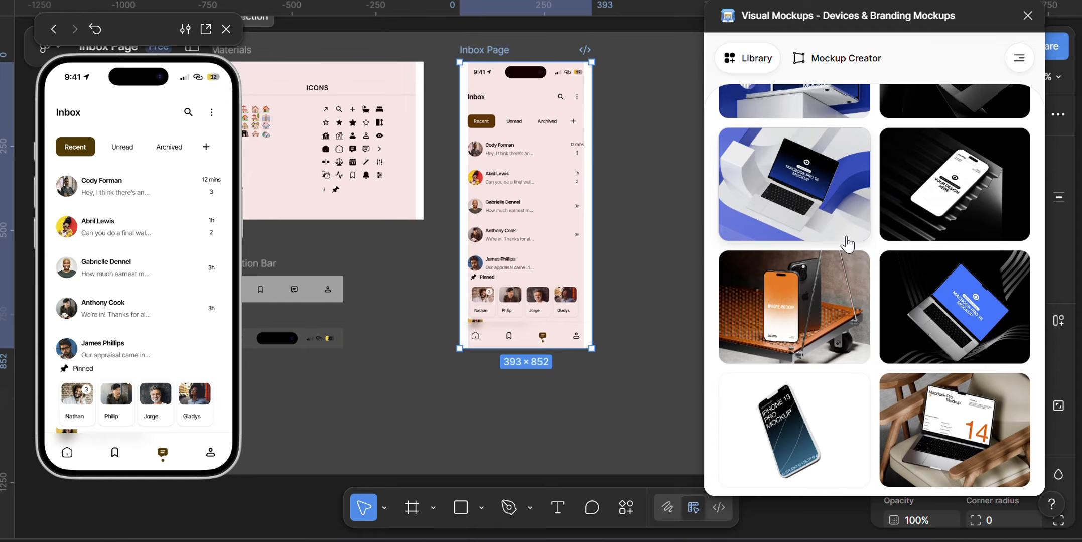
{"action": "scroll", "coordinate": [848, 251], "scroll_direction": "down", "scroll_amount": 2}
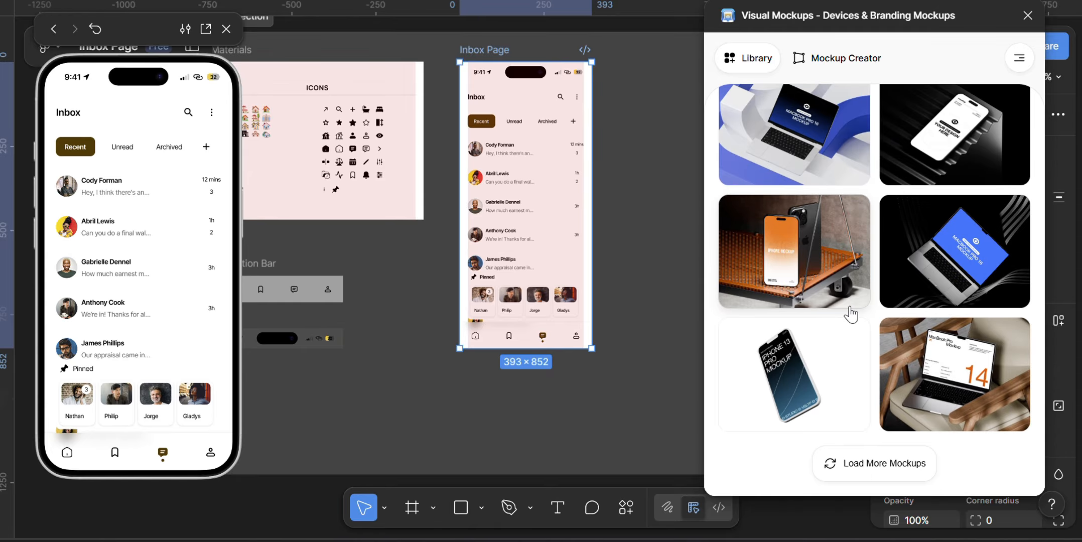
{"action": "scroll", "coordinate": [863, 319], "scroll_direction": "up", "scroll_amount": 5}
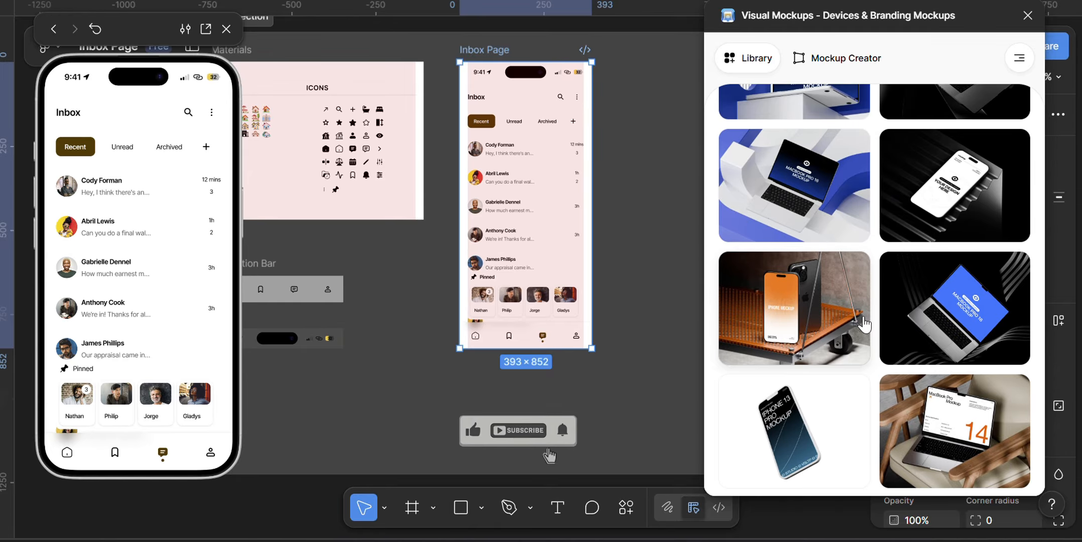
{"action": "scroll", "coordinate": [874, 301], "scroll_direction": "down", "scroll_amount": 4}
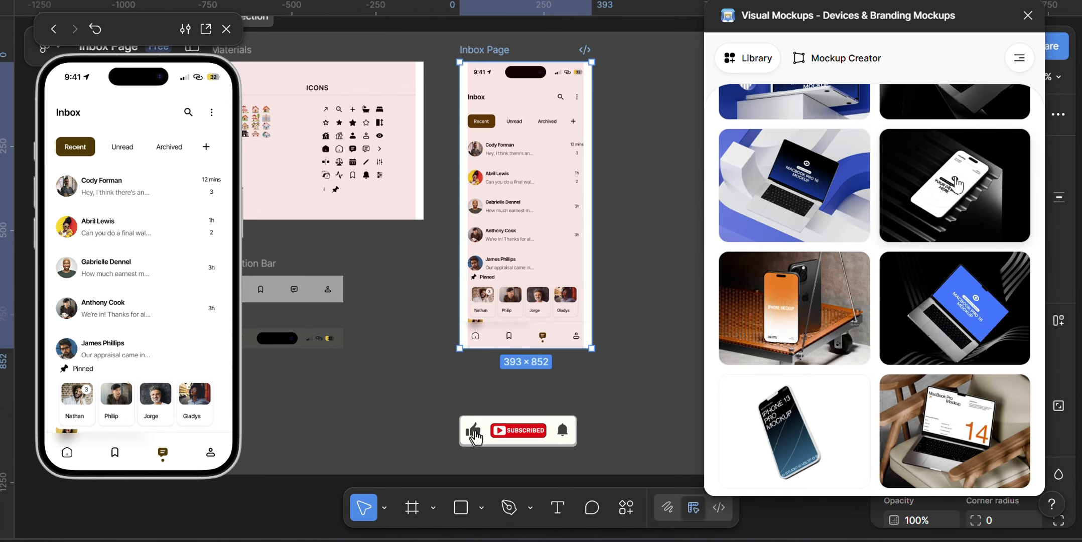
{"action": "scroll", "coordinate": [879, 306], "scroll_direction": "down", "scroll_amount": 2}
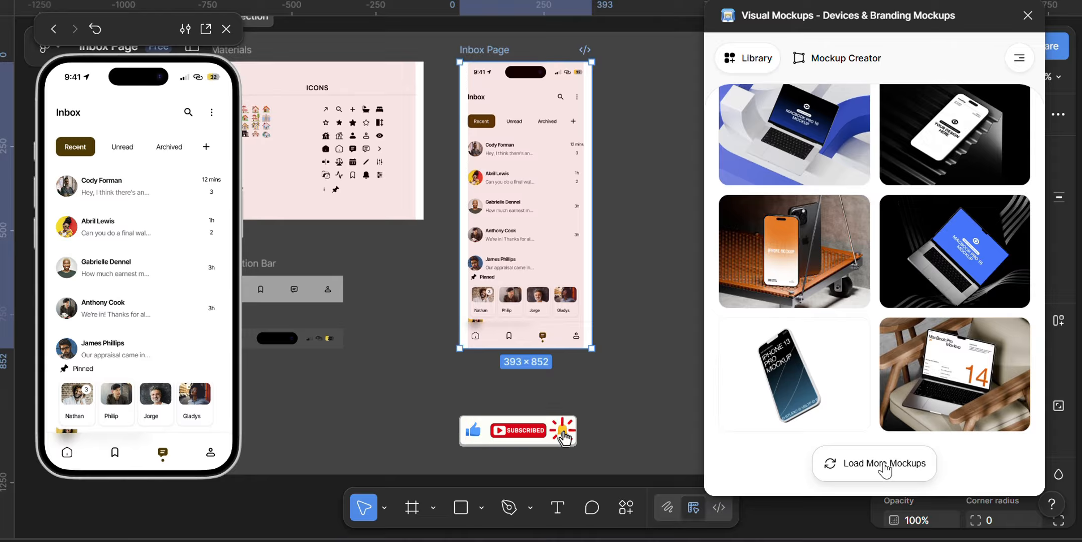
{"action": "left_click", "coordinate": [891, 461]}
Step: Choose the iPhone 15 Pro Max Playful Mockups - Scene 2 from the additional mockups
{"action": "scroll", "coordinate": [896, 347], "scroll_direction": "down", "scroll_amount": 2}
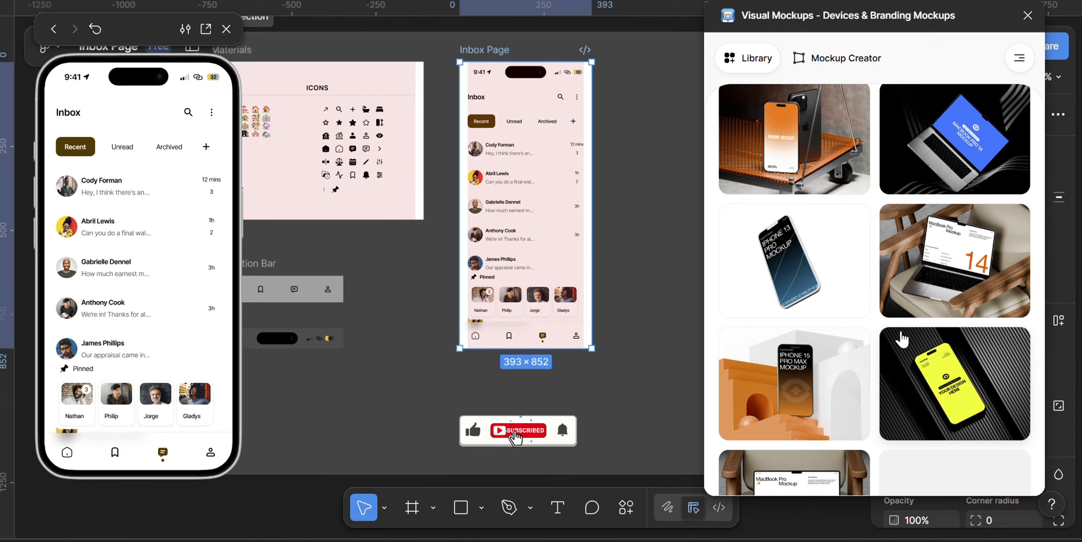
{"action": "scroll", "coordinate": [895, 333], "scroll_direction": "down", "scroll_amount": 2}
{"action": "scroll", "coordinate": [877, 329], "scroll_direction": "down", "scroll_amount": 2}
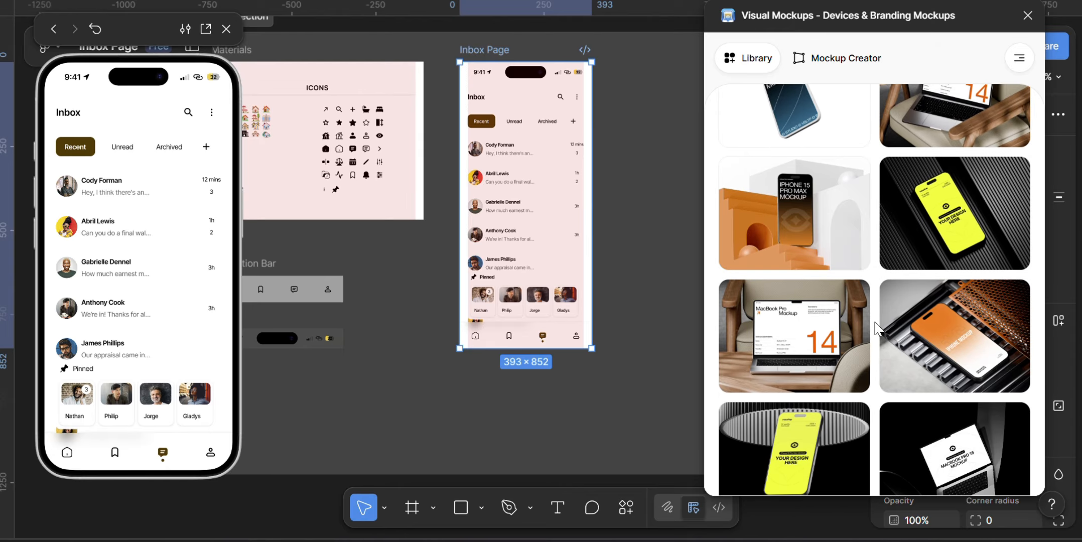
{"action": "scroll", "coordinate": [876, 328], "scroll_direction": "down", "scroll_amount": 2}
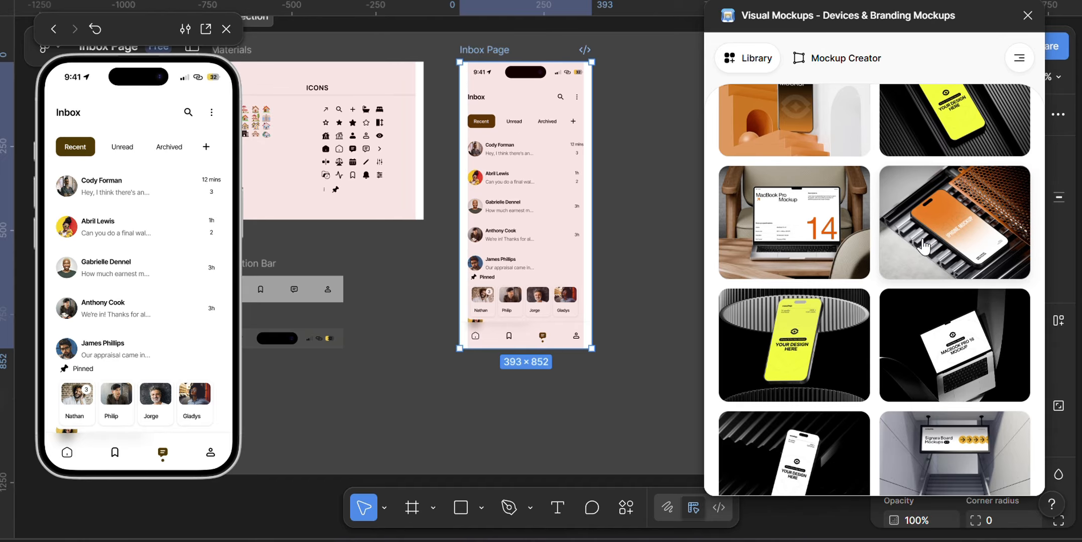
{"action": "scroll", "coordinate": [885, 247], "scroll_direction": "up", "scroll_amount": 2}
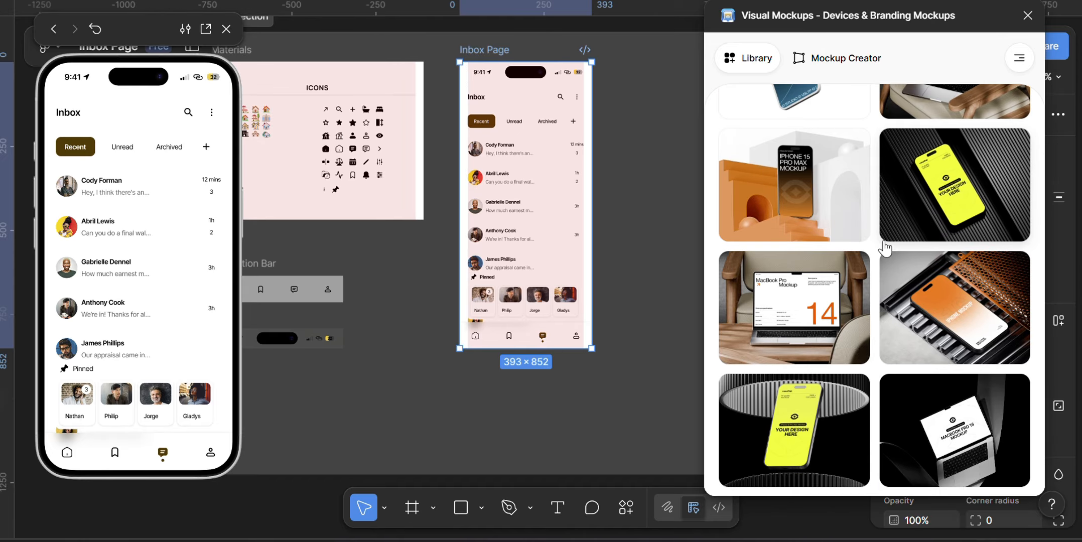
{"action": "left_click", "coordinate": [805, 193]}
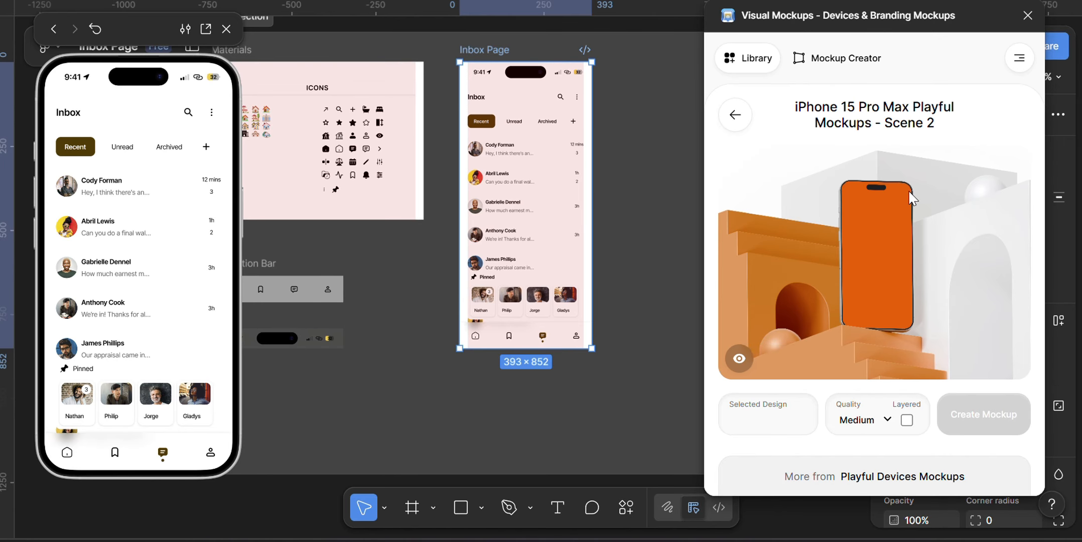
Step: Reselect the Inbox Page frame as the mockup design and accept its default crop
{"action": "left_click", "coordinate": [634, 112]}
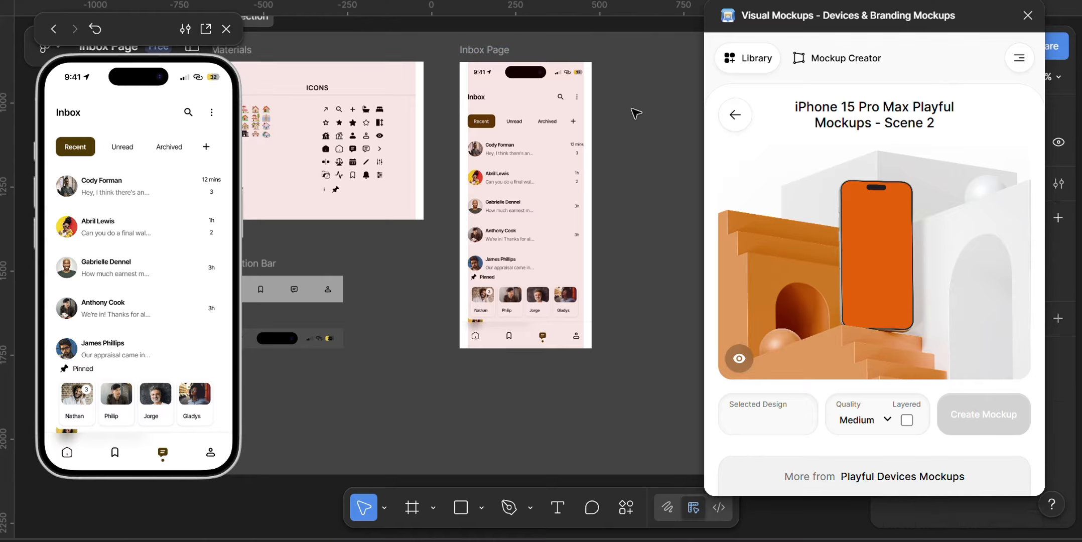
{"action": "left_click", "coordinate": [495, 53]}
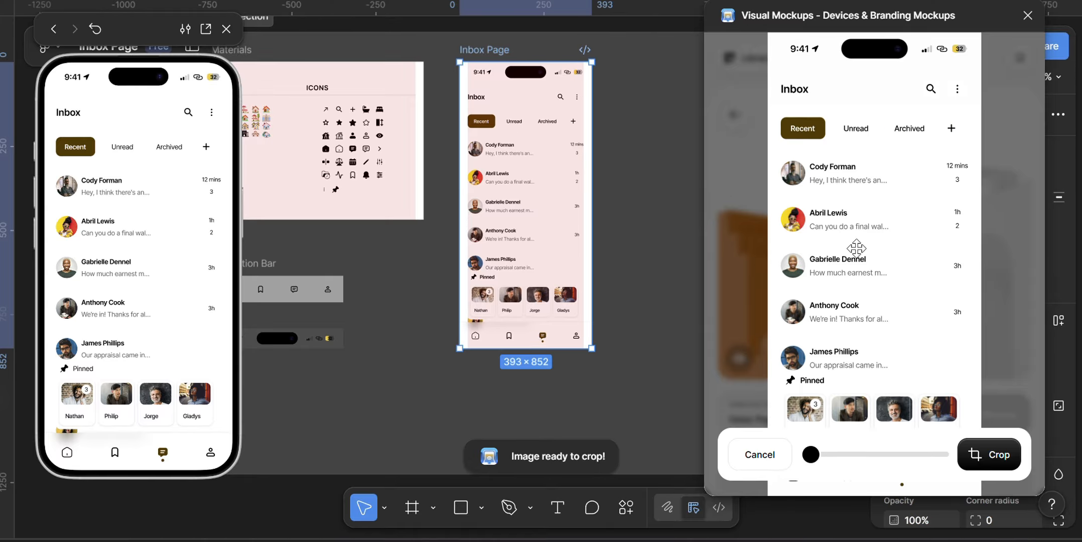
{"action": "left_click", "coordinate": [992, 463]}
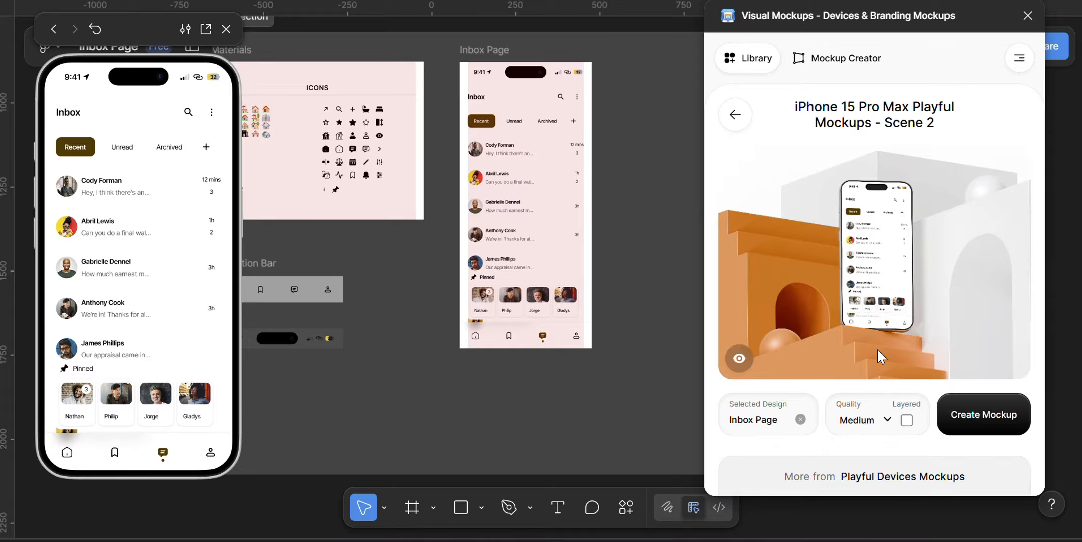
Step: Set the mockup quality to High and create the mockup
{"action": "left_click", "coordinate": [887, 425]}
{"action": "left_click", "coordinate": [864, 478]}
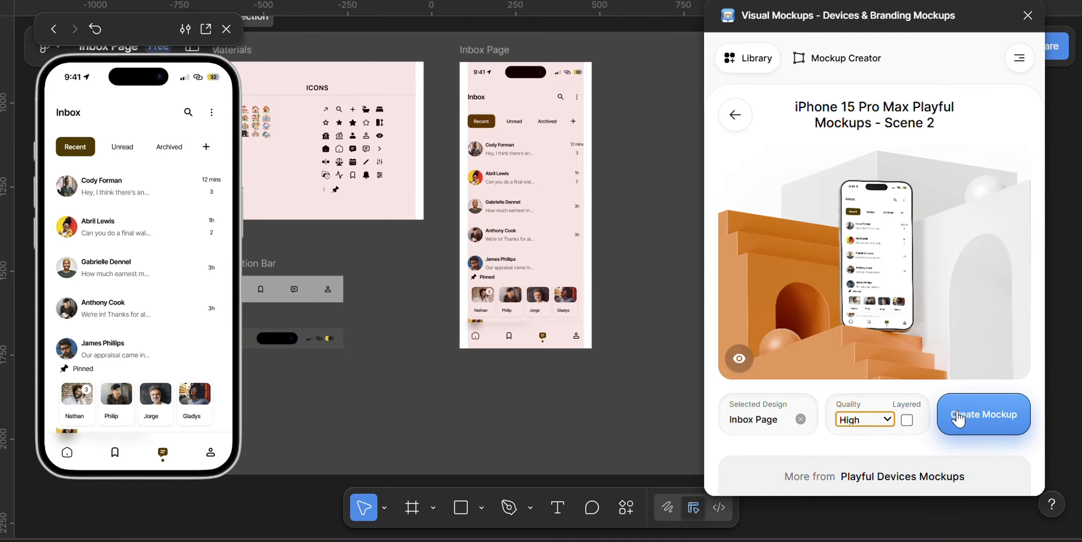
{"action": "left_click", "coordinate": [983, 420]}
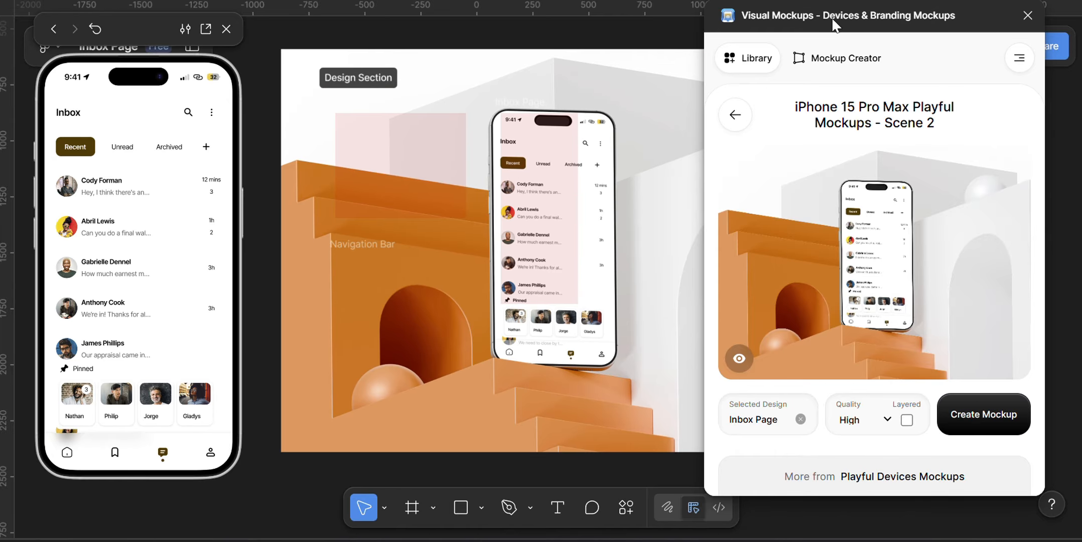
Step: Shift the plugin window aside, inspect the mockup image, and move it just below the Design Section, at about Y 2106
{"action": "left_click_drag", "start_coordinate": [920, 24], "coordinate": [960, 29]}
{"action": "scroll", "coordinate": [559, 284], "scroll_direction": "up", "scroll_amount": 2, "text": "ctrl"}
{"action": "scroll", "coordinate": [627, 201], "scroll_direction": "up", "scroll_amount": 3, "text": "ctrl"}
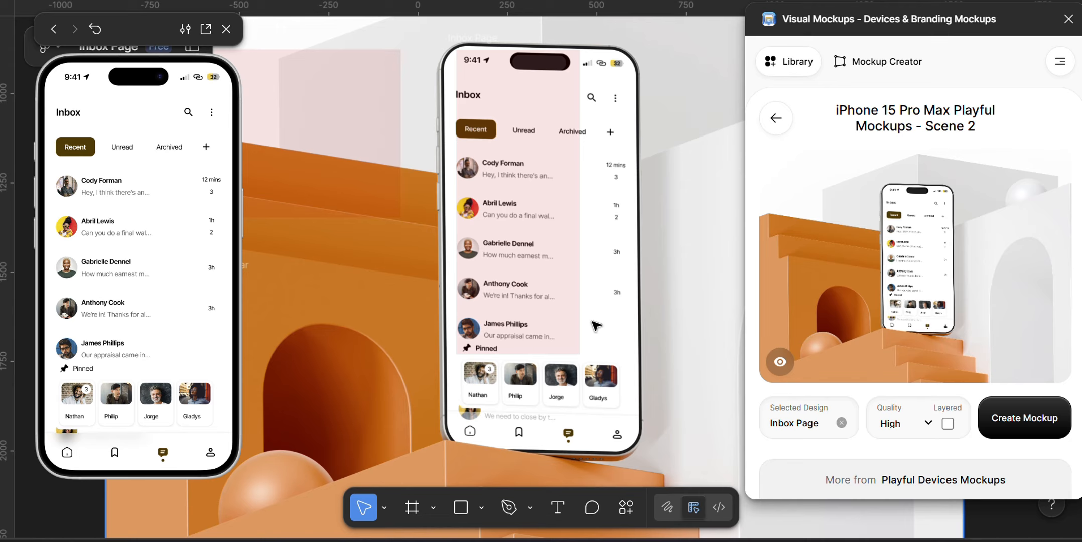
{"action": "scroll", "coordinate": [596, 327], "scroll_direction": "down", "scroll_amount": 10}
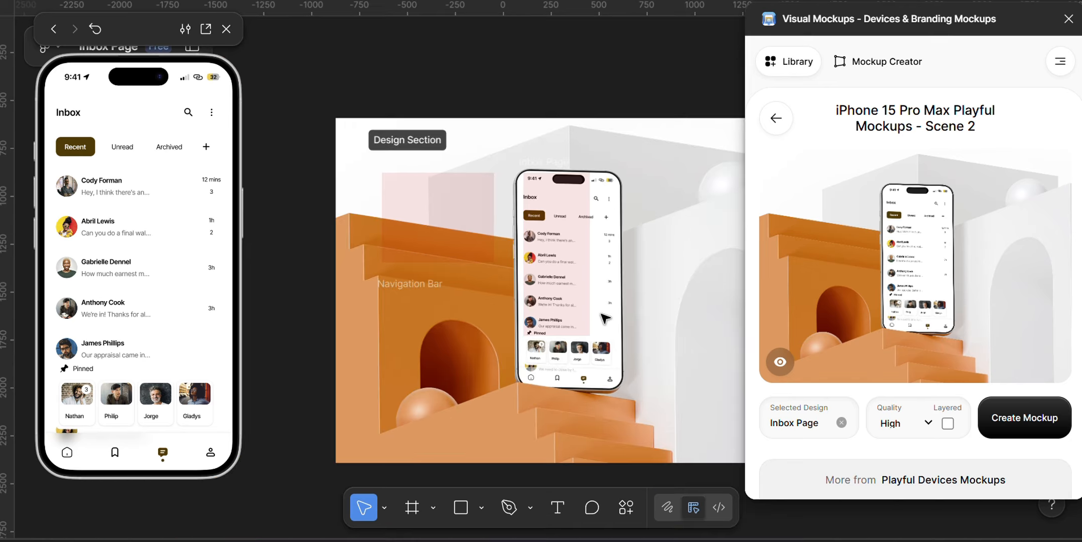
{"action": "left_click_drag", "start_coordinate": [619, 321], "coordinate": [605, 424]}
{"action": "scroll", "coordinate": [573, 288], "scroll_direction": "up", "scroll_amount": 6}
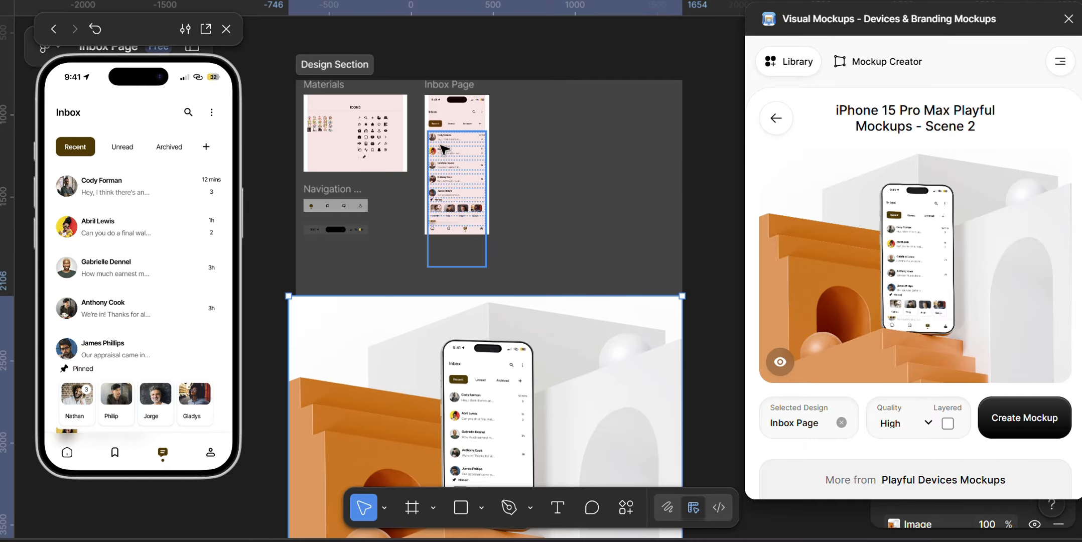
{"action": "scroll", "coordinate": [525, 195], "scroll_direction": "up", "scroll_amount": 4}
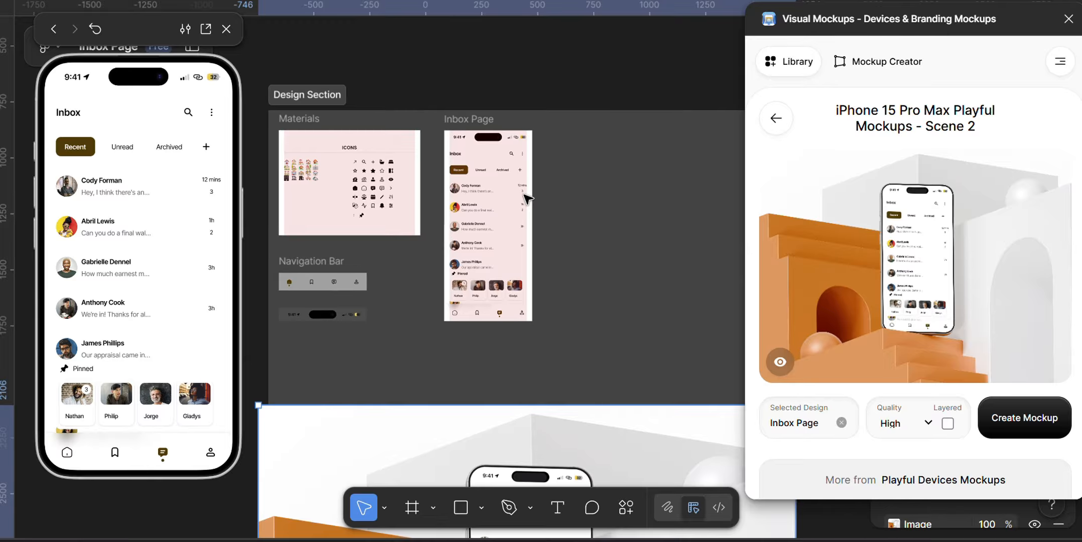
{"action": "scroll", "coordinate": [527, 199], "scroll_direction": "up", "scroll_amount": 3}
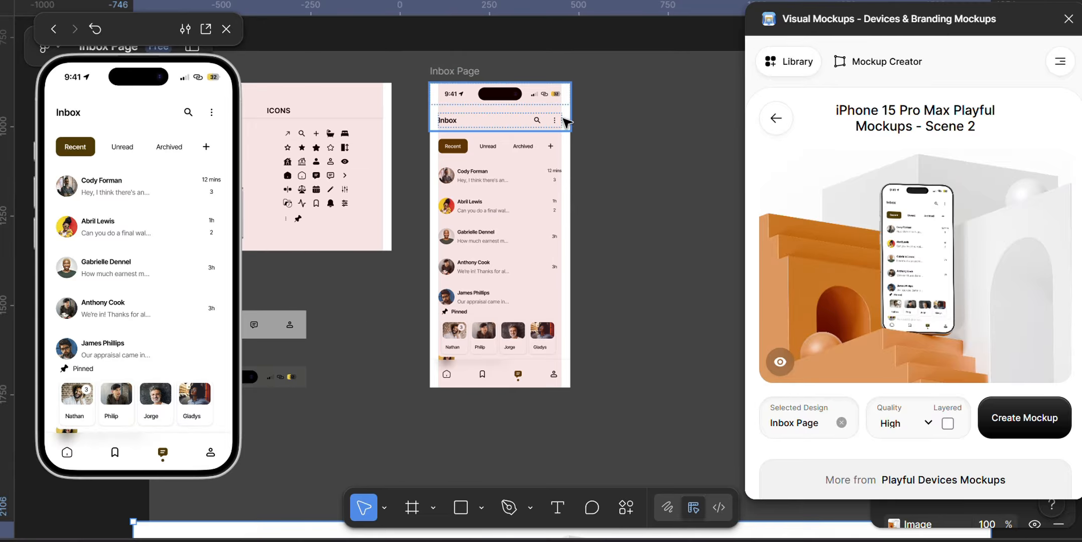